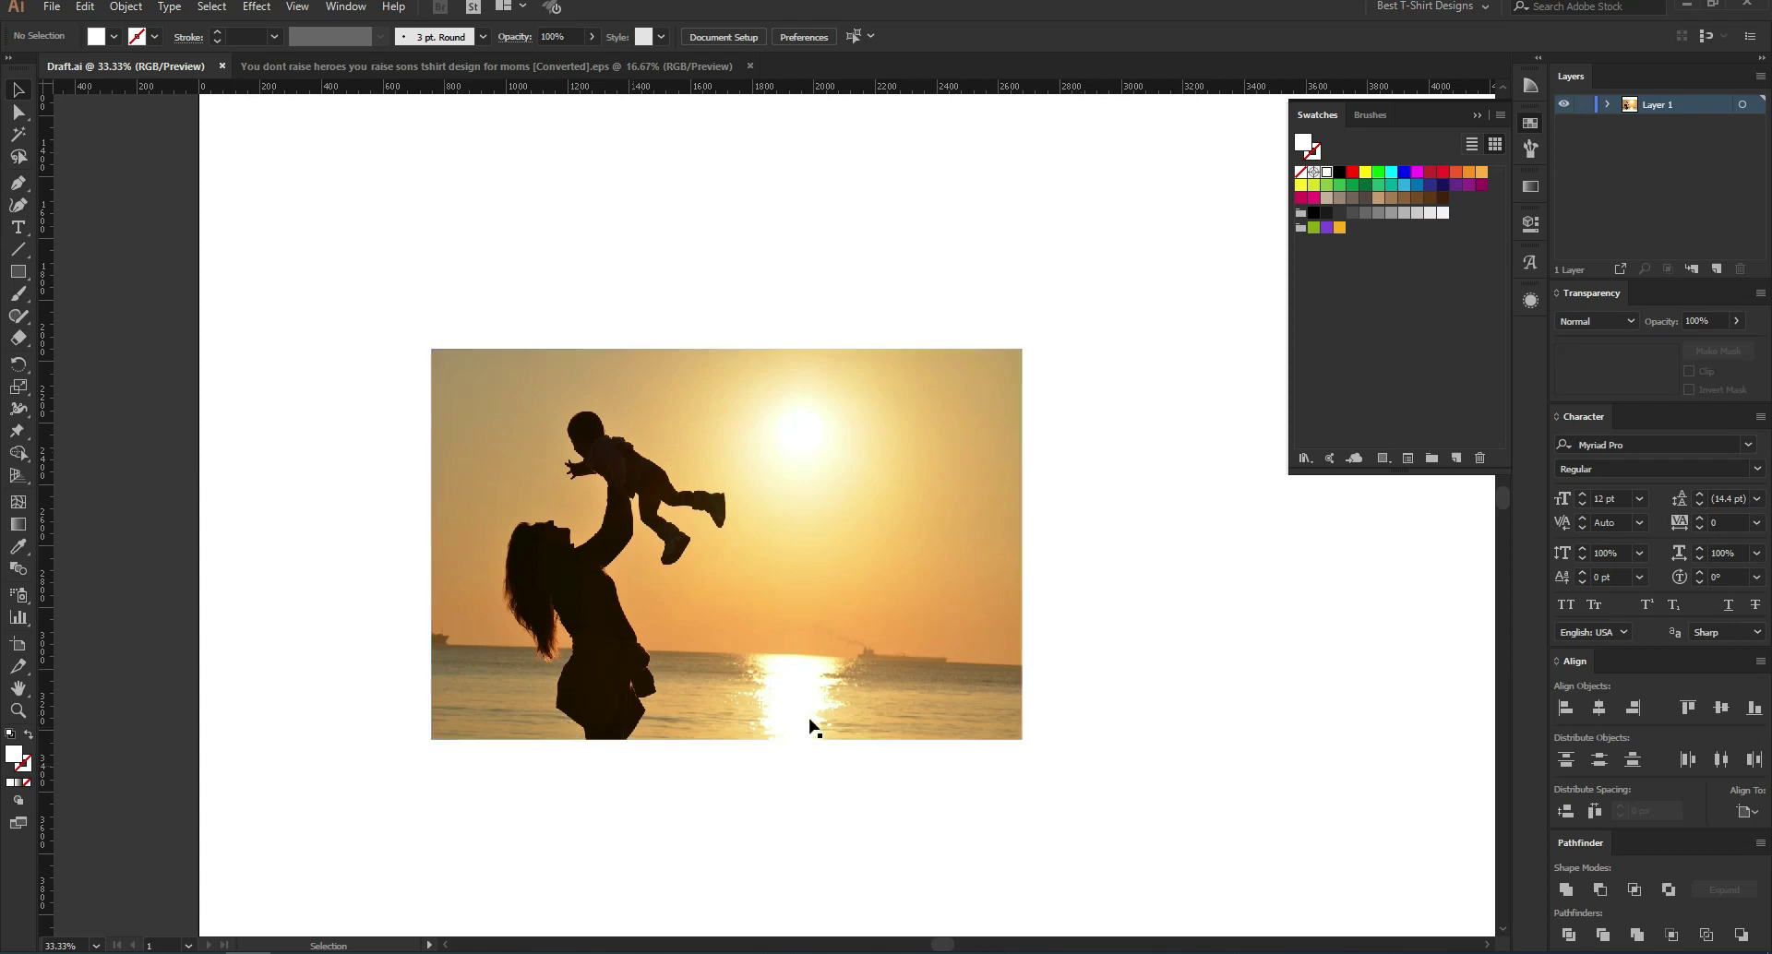
Step: Compare the finished "You don't raise heroes" T-shirt design with the mother-and-child photo in Draft.ai, examining the silhouette in both
{"action": "key", "text": "ctrl+1"}
{"action": "scroll", "coordinate": [573, 506], "scroll_direction": "down", "scroll_amount": 1}
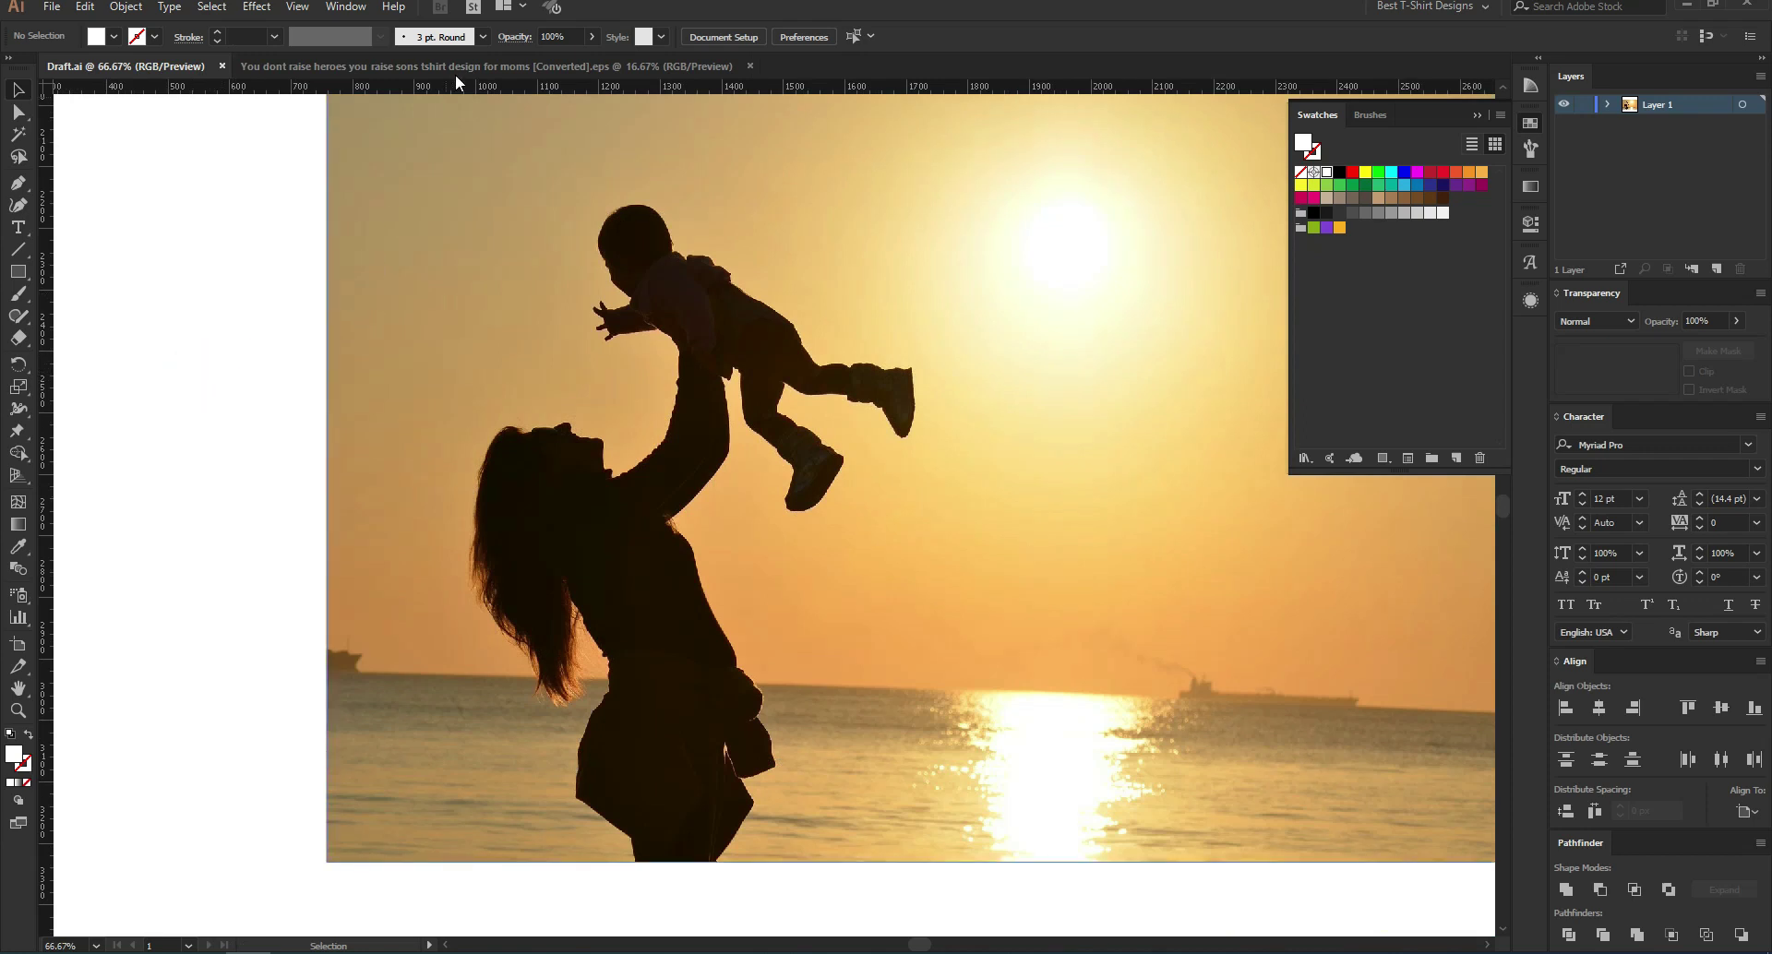
{"action": "left_click", "coordinate": [502, 65]}
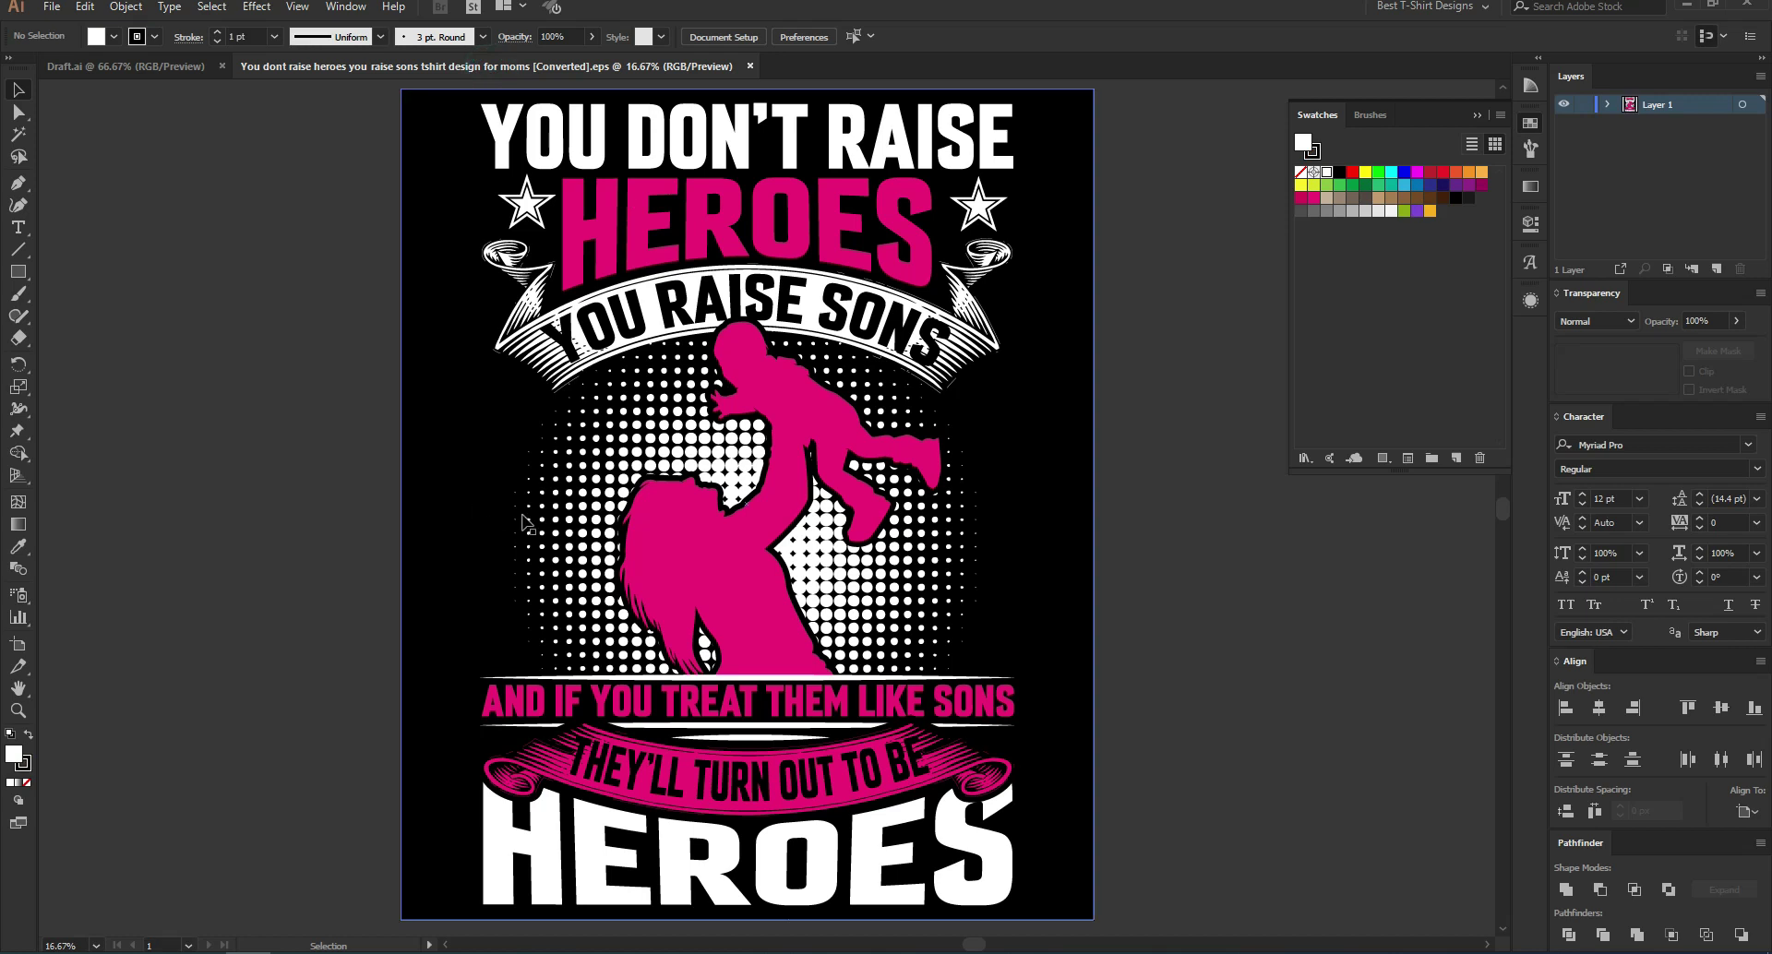
{"action": "left_click", "coordinate": [124, 66]}
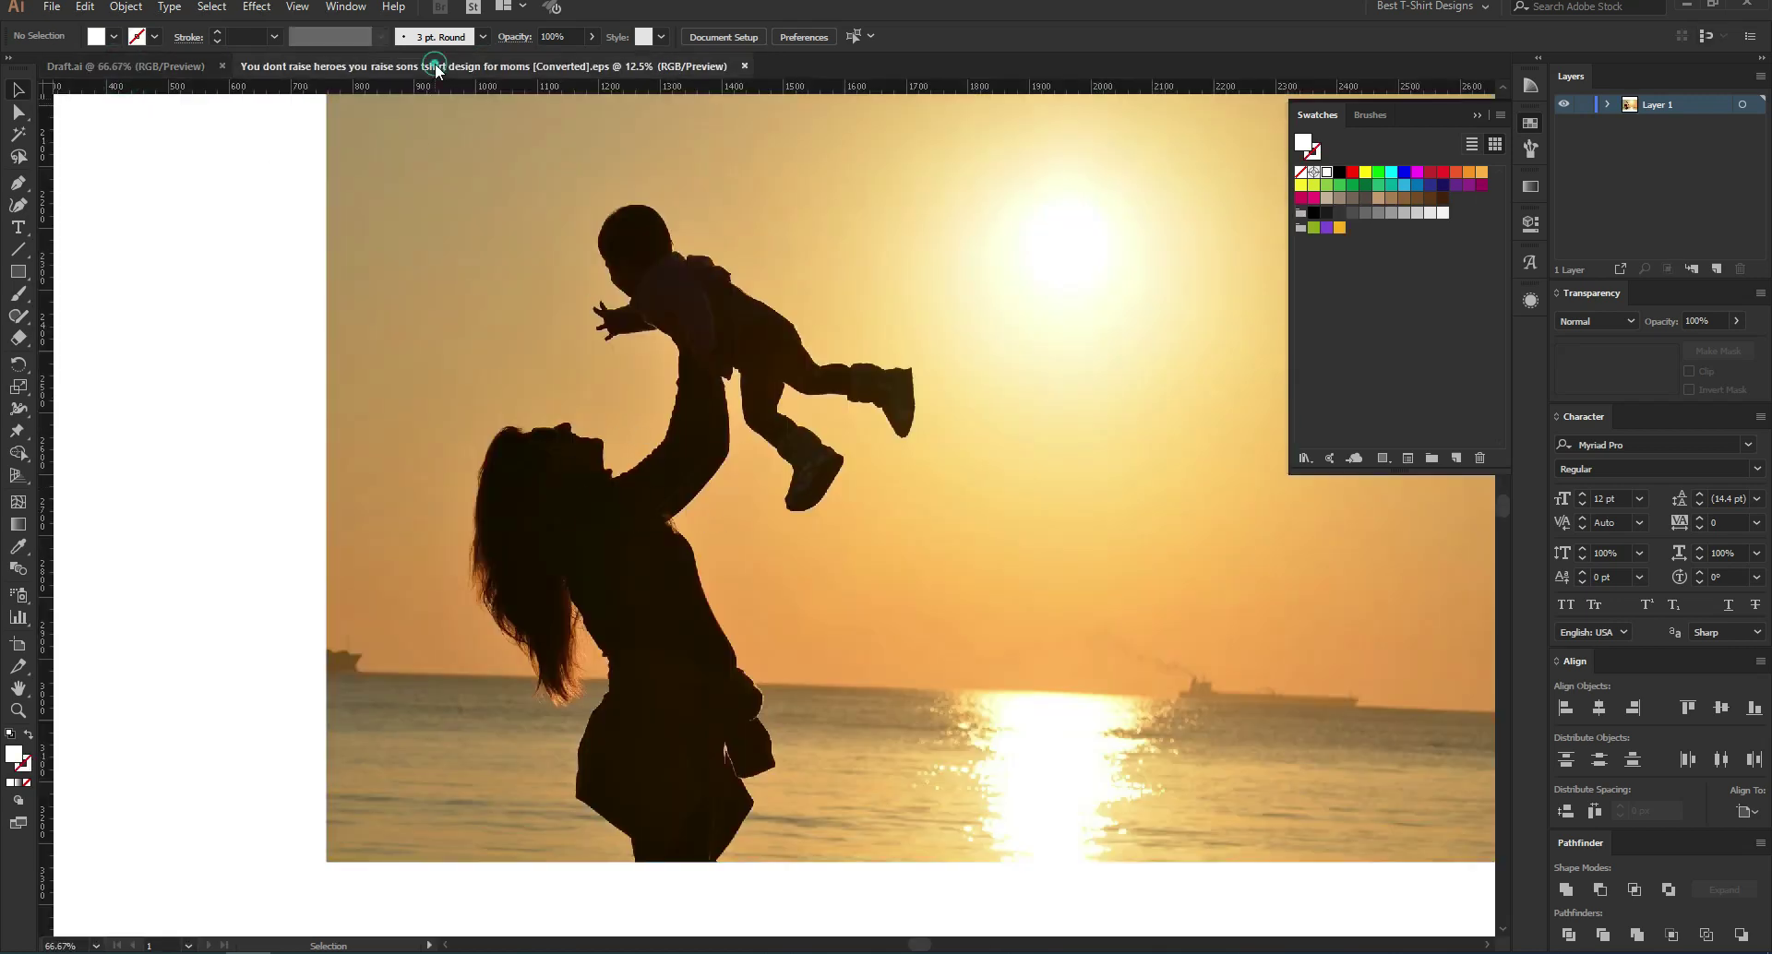
{"action": "left_click", "coordinate": [435, 64]}
{"action": "left_click", "coordinate": [1114, 589]}
{"action": "left_click", "coordinate": [245, 469]}
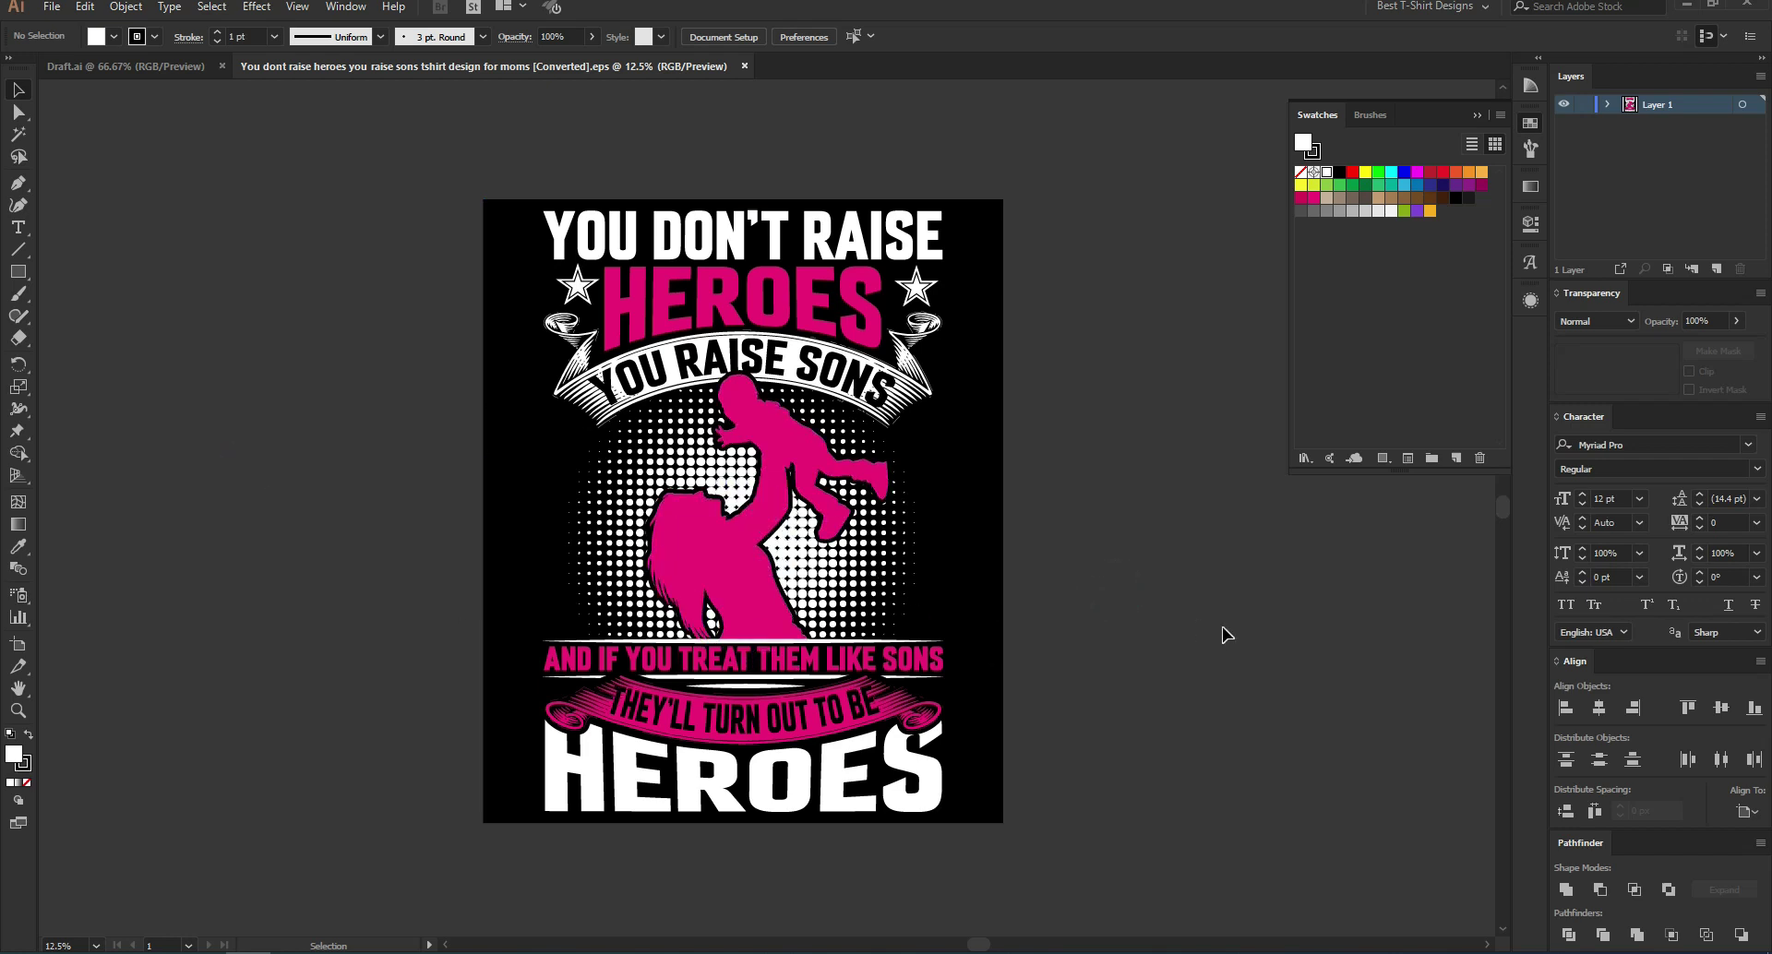
{"action": "left_click", "coordinate": [1035, 652]}
{"action": "scroll", "coordinate": [749, 619], "scroll_direction": "up", "scroll_amount": 4}
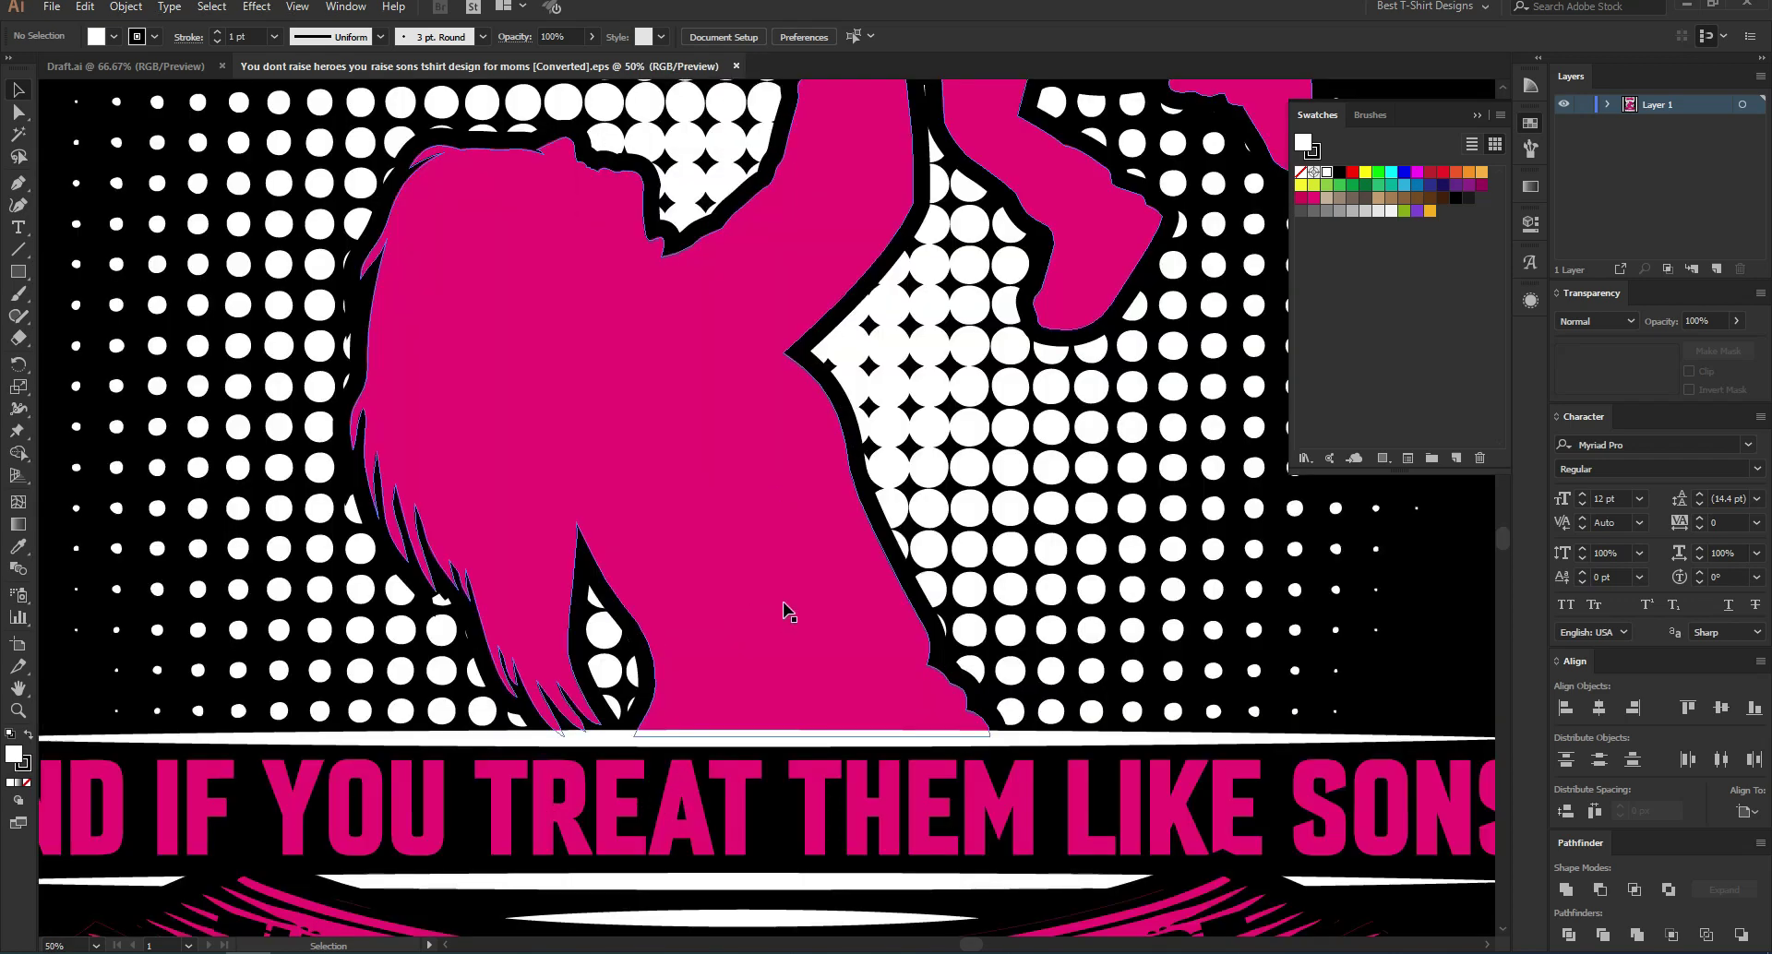
{"action": "scroll", "coordinate": [785, 611], "scroll_direction": "up", "scroll_amount": 3}
{"action": "scroll", "coordinate": [787, 611], "scroll_direction": "down", "scroll_amount": 1}
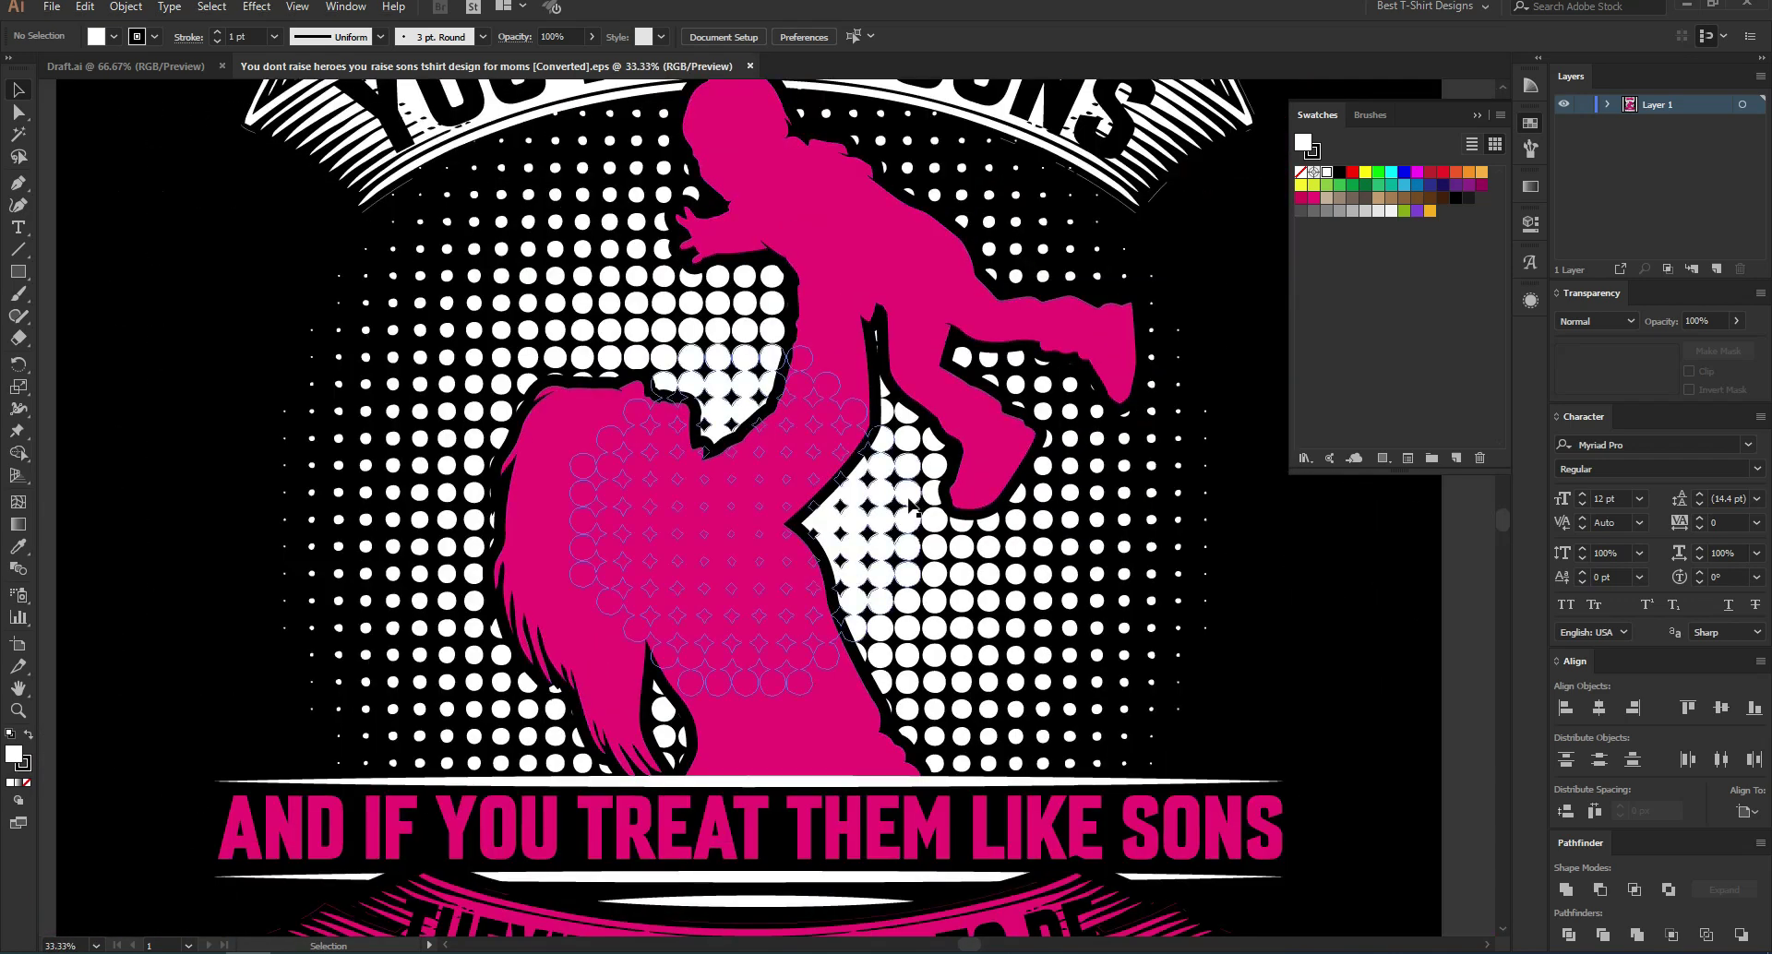
{"action": "scroll", "coordinate": [789, 520], "scroll_direction": "down", "scroll_amount": 1}
{"action": "scroll", "coordinate": [785, 513], "scroll_direction": "down", "scroll_amount": 1}
{"action": "left_click", "coordinate": [1152, 580]}
{"action": "left_click", "coordinate": [327, 322]}
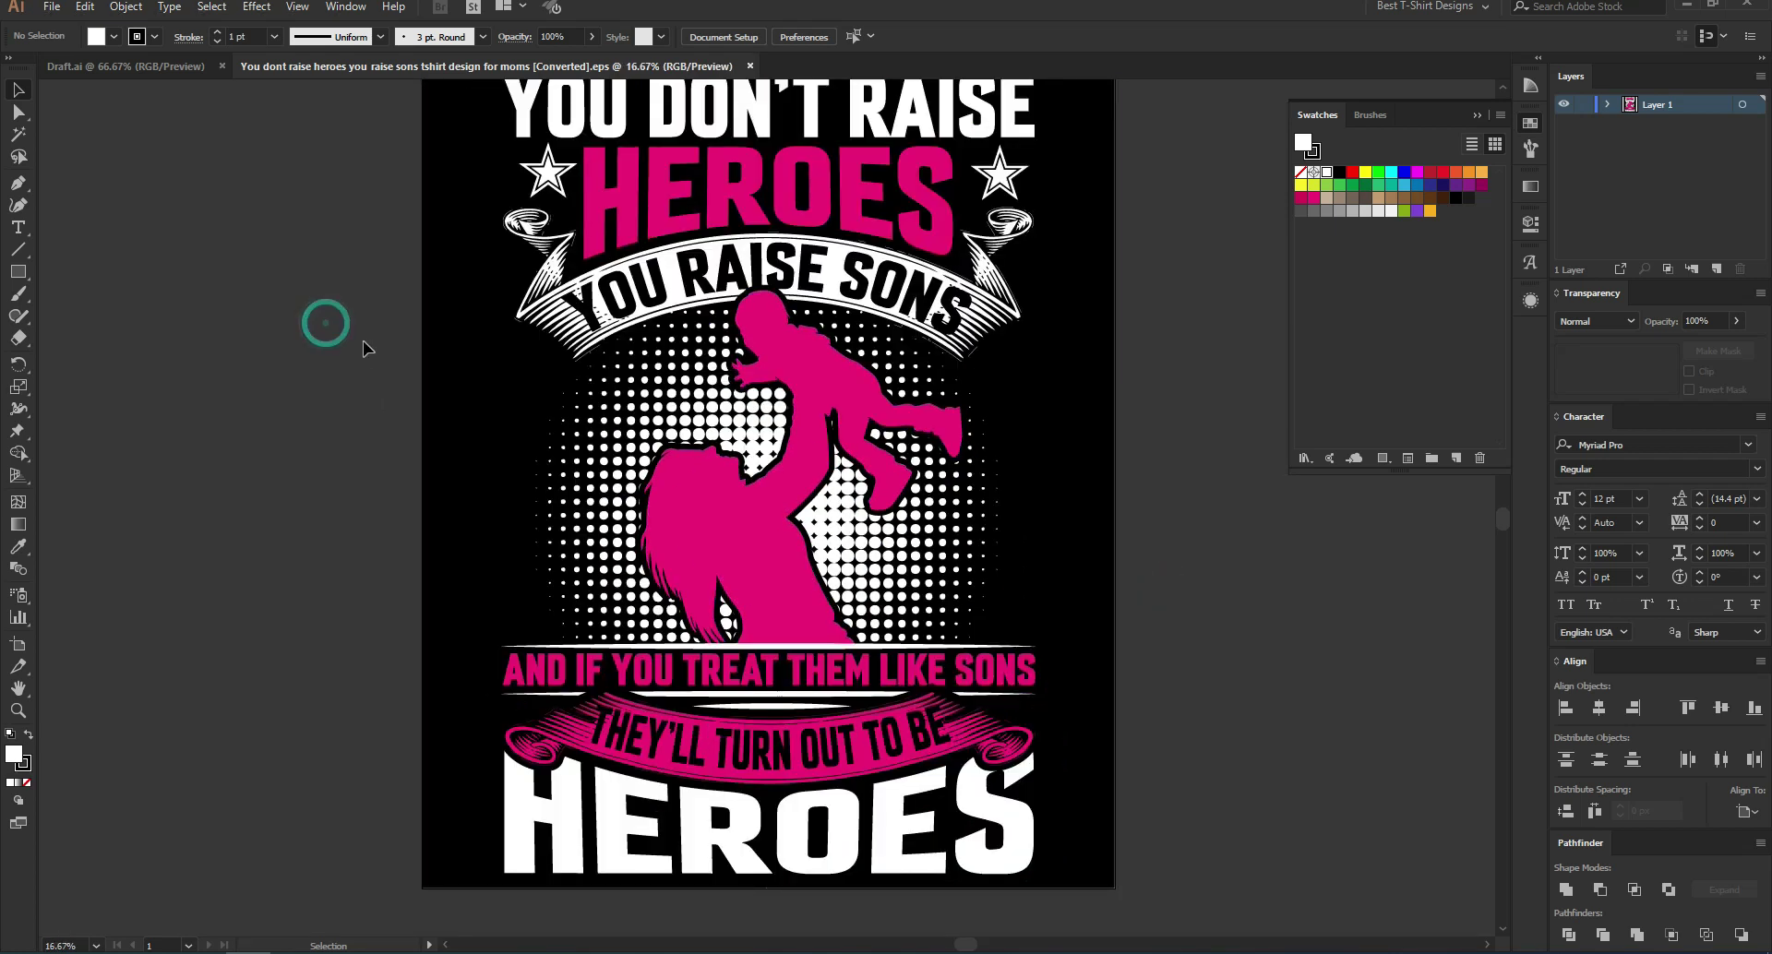
{"action": "left_click", "coordinate": [152, 65]}
{"action": "left_click", "coordinate": [269, 406]}
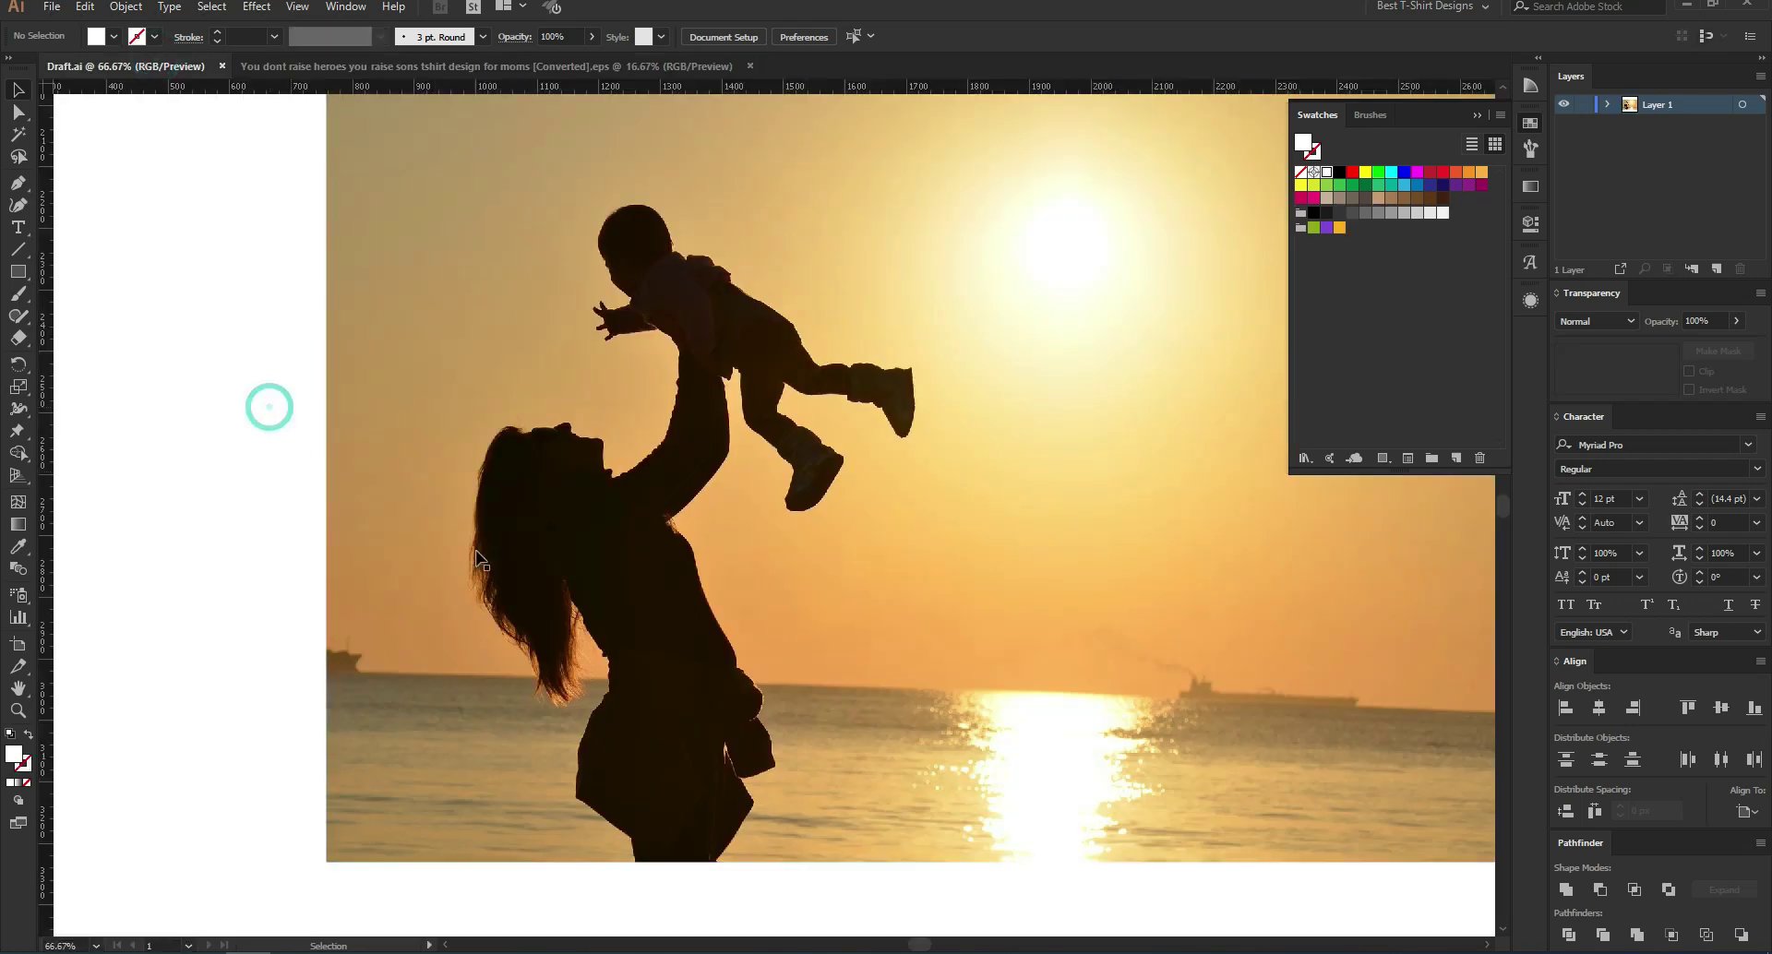
{"action": "scroll", "coordinate": [723, 573], "scroll_direction": "down", "scroll_amount": 2}
{"action": "scroll", "coordinate": [1059, 648], "scroll_direction": "up", "scroll_amount": 2}
{"action": "left_click_drag", "start_coordinate": [580, 829], "coordinate": [793, 829]}
{"action": "scroll", "coordinate": [710, 819], "scroll_direction": "up", "scroll_amount": 1}
{"action": "scroll", "coordinate": [729, 849], "scroll_direction": "up", "scroll_amount": 2}
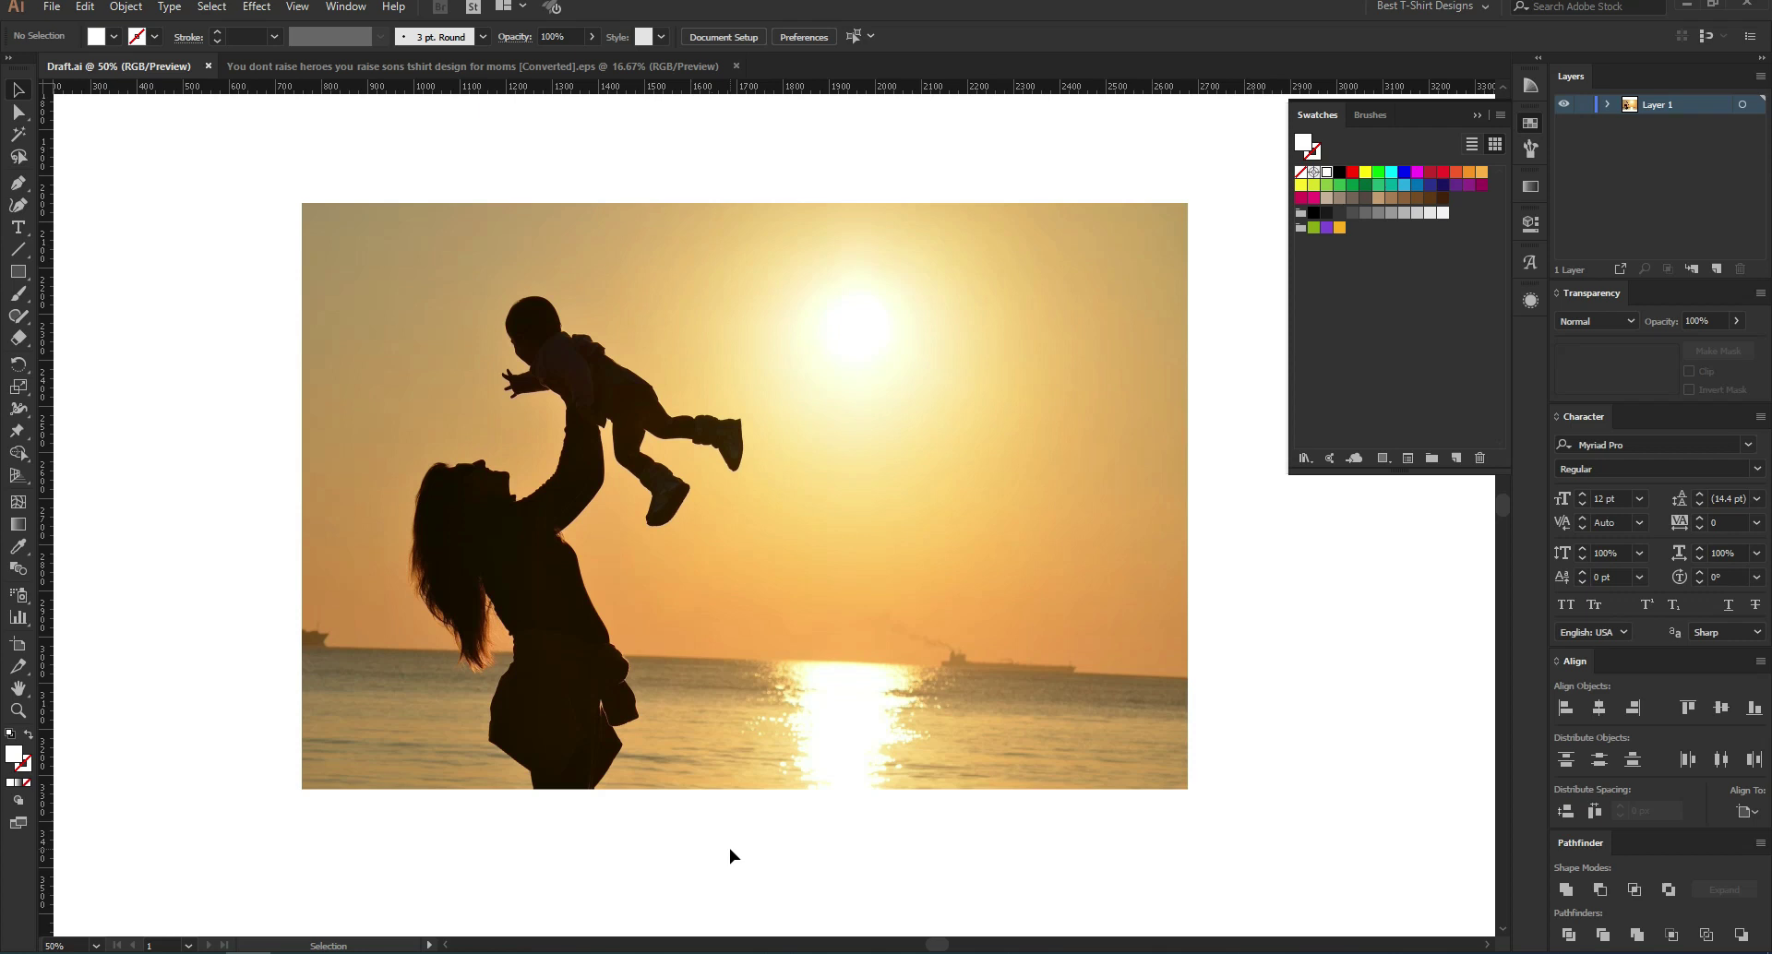
{"action": "left_click", "coordinate": [141, 389]}
{"action": "left_click", "coordinate": [853, 491]}
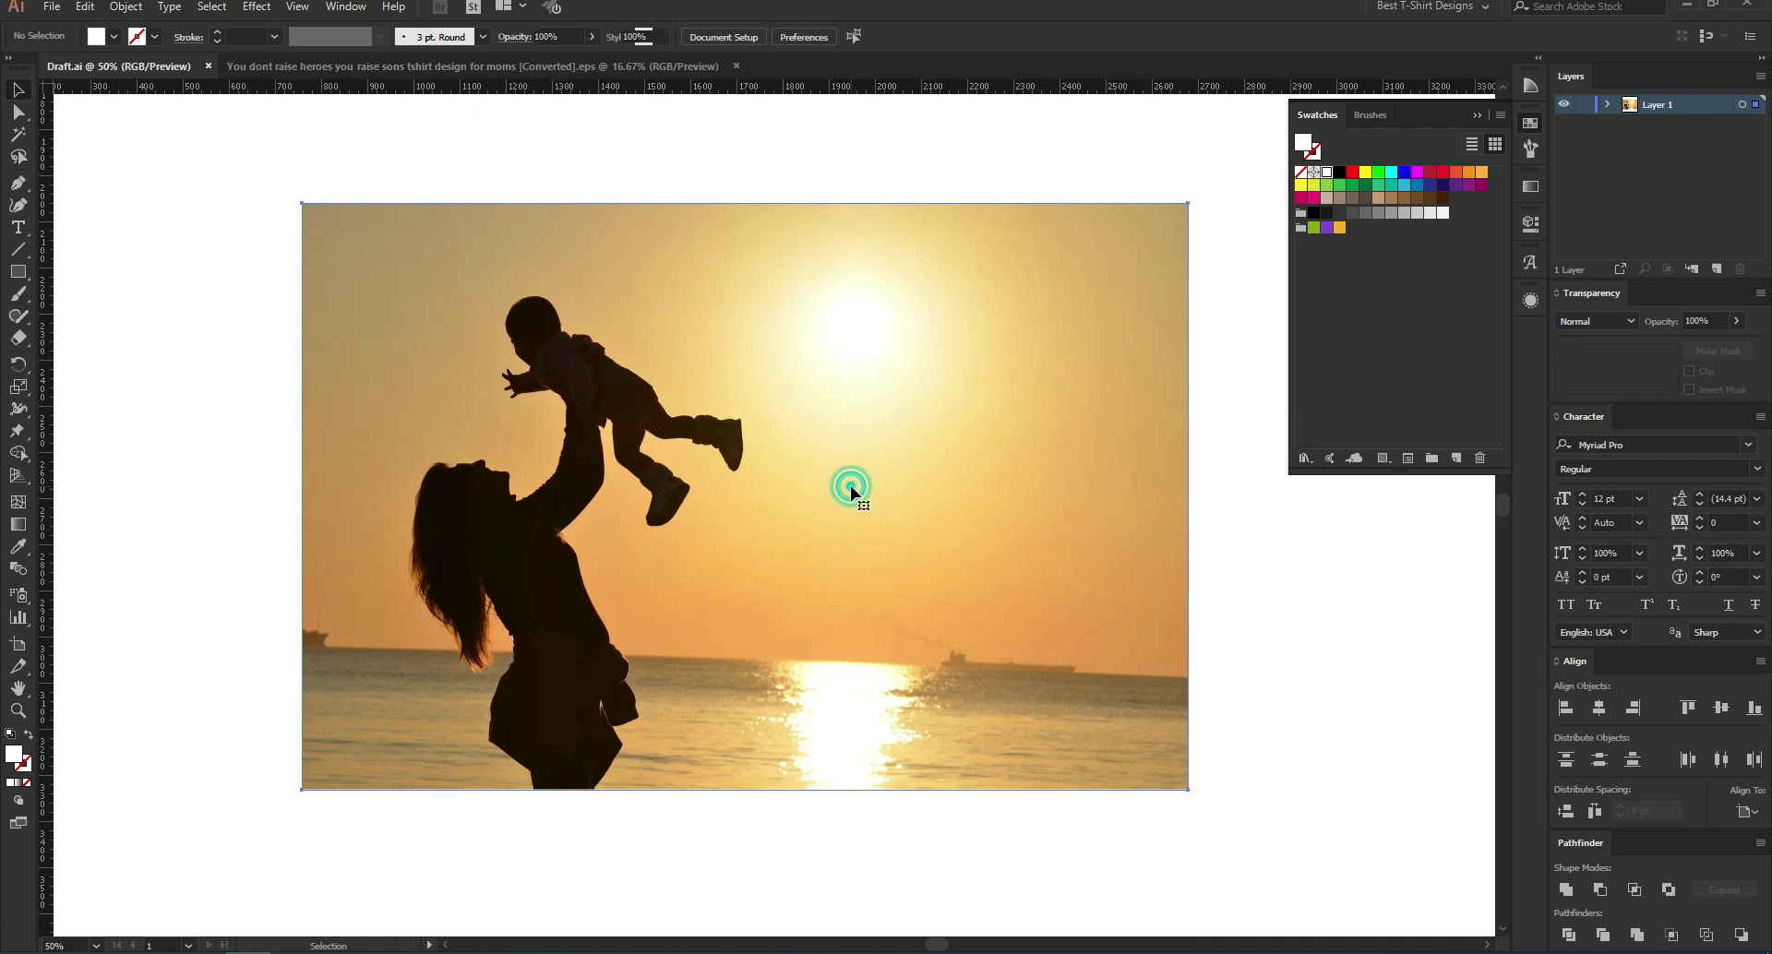
{"action": "left_click", "coordinate": [201, 431]}
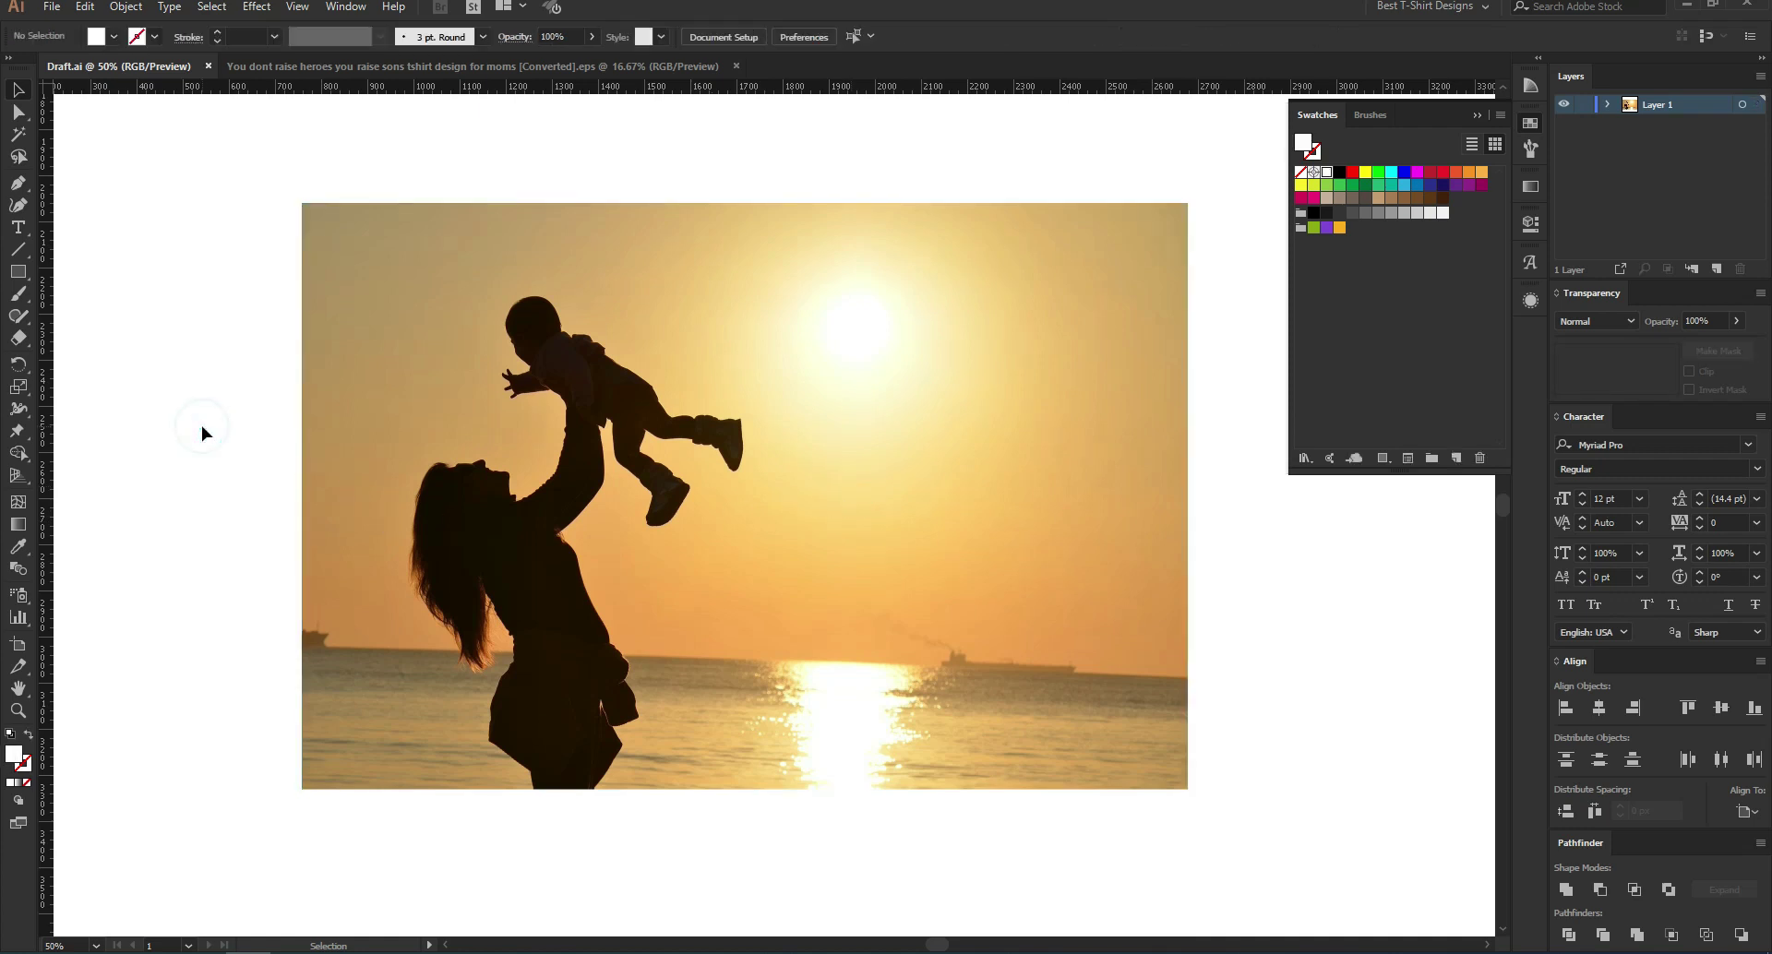
{"action": "left_click", "coordinate": [728, 476]}
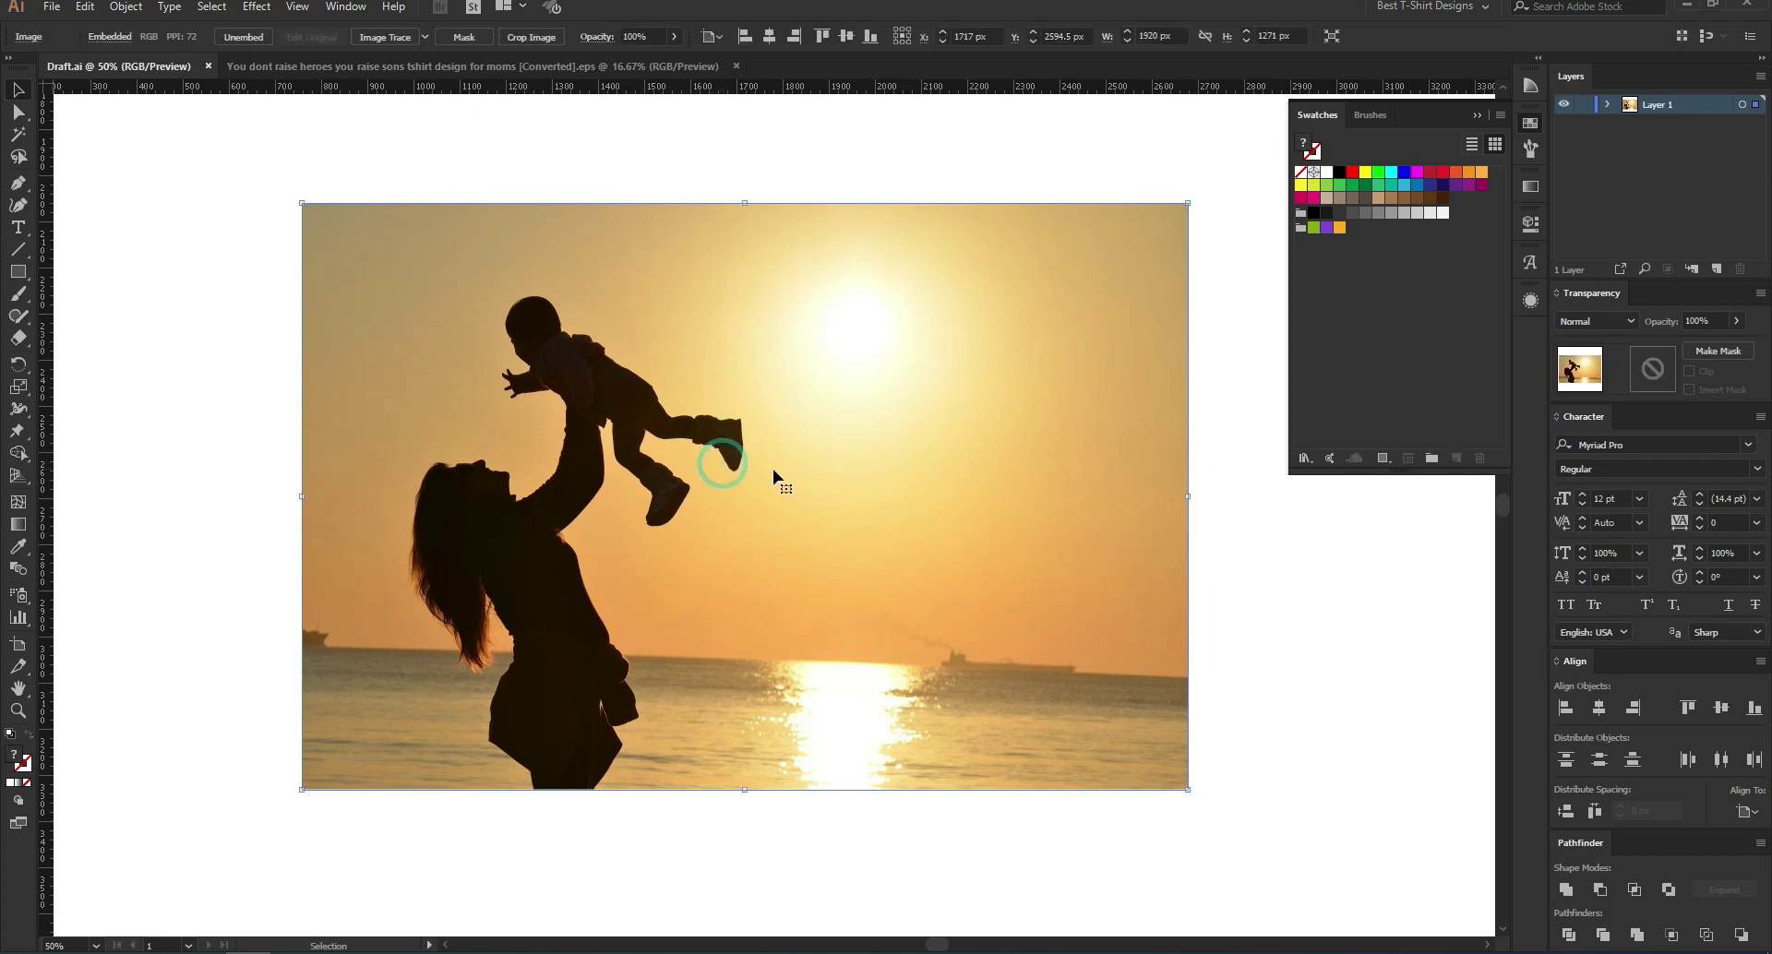
{"action": "left_click", "coordinate": [1231, 548]}
{"action": "left_click", "coordinate": [217, 389]}
{"action": "left_click_drag", "start_coordinate": [239, 157], "coordinate": [1258, 835]}
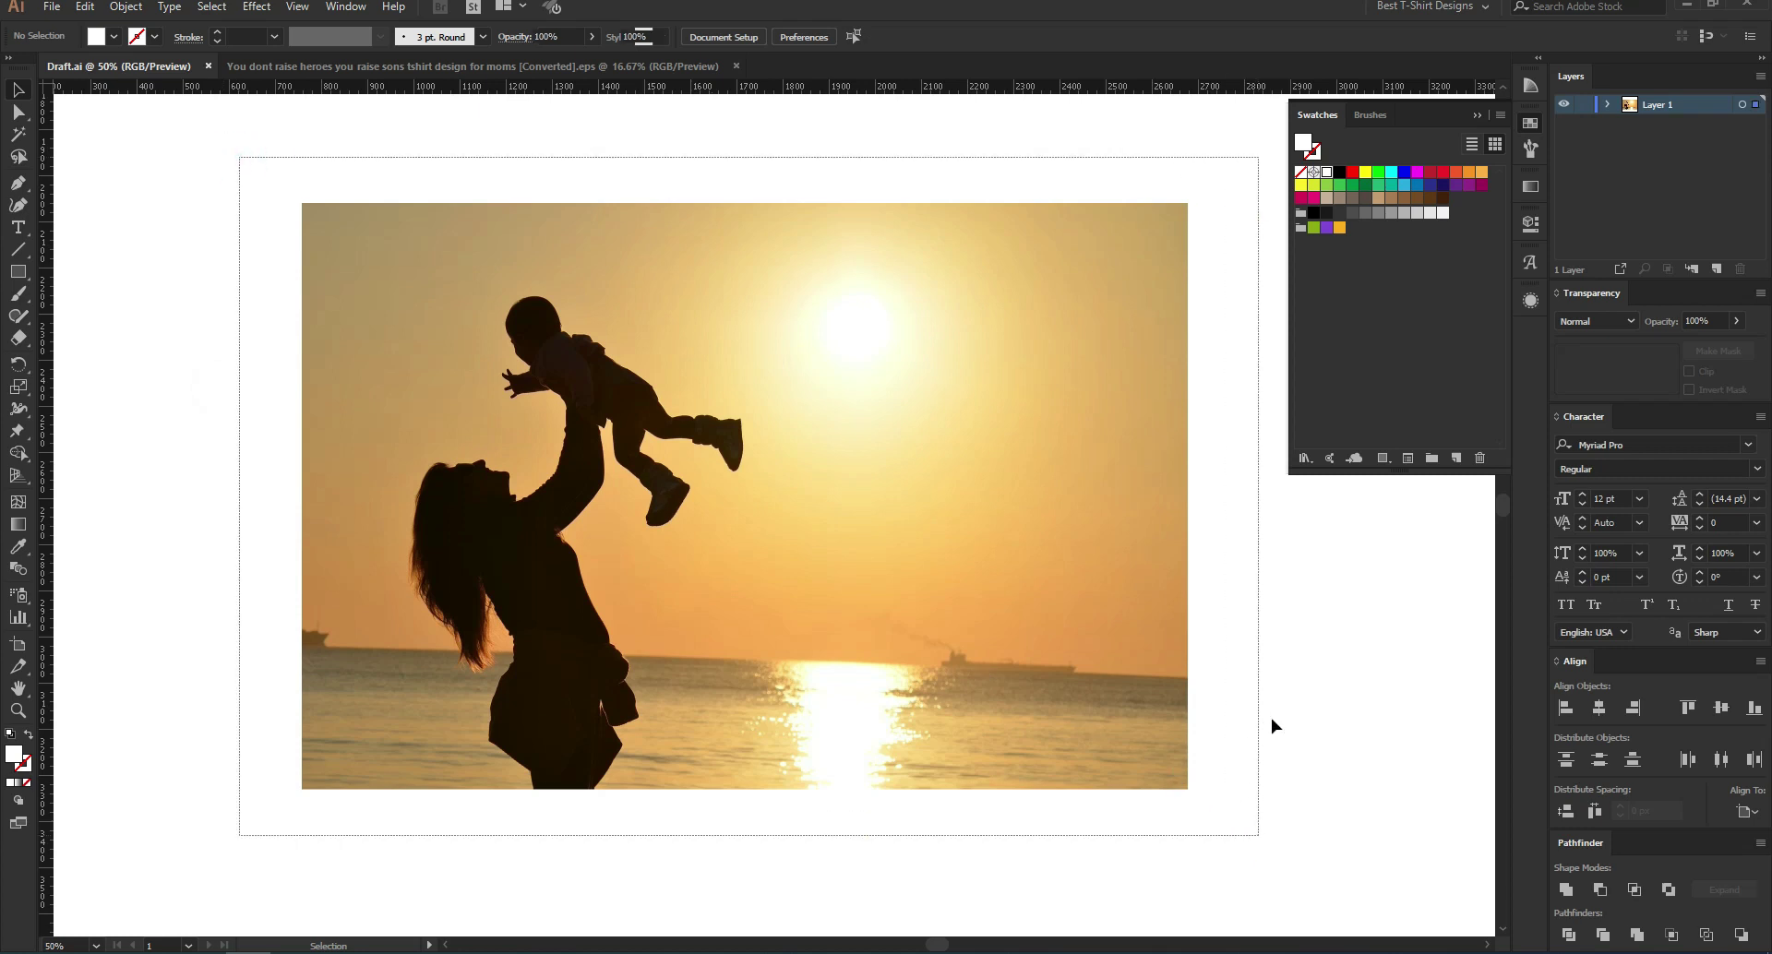
{"action": "left_click", "coordinate": [1271, 716]}
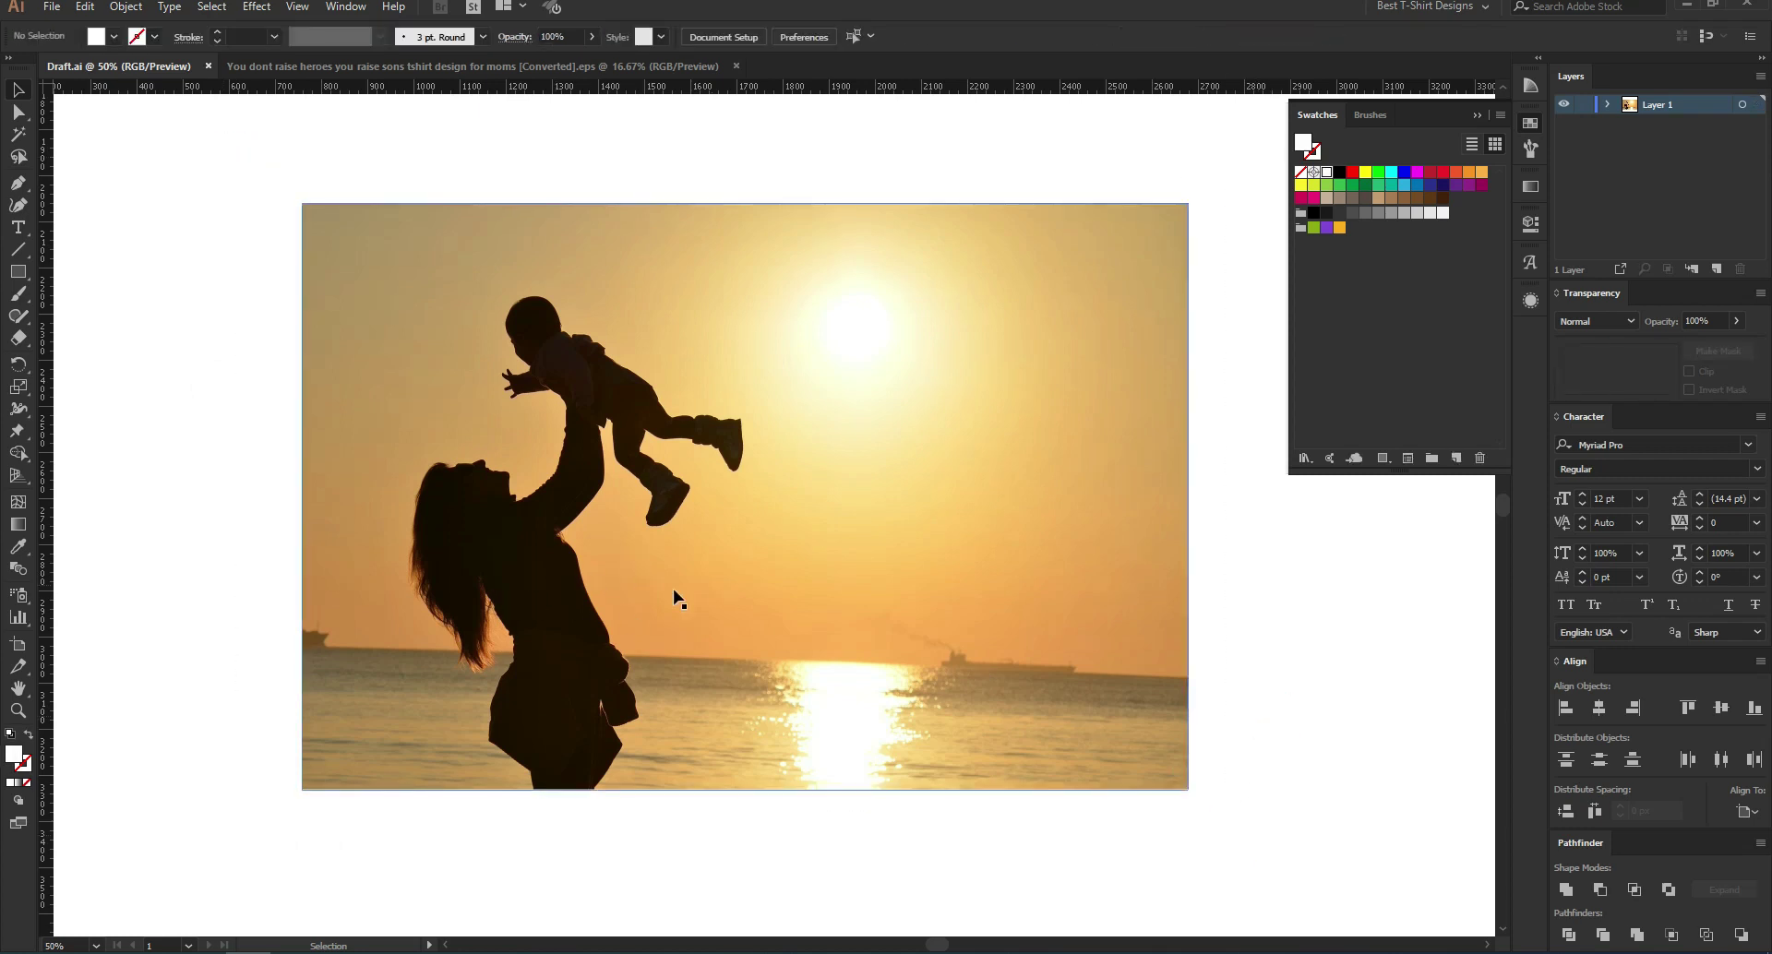
Step: Make Layer 1 a template layer with its images dimmed to 50%
{"action": "double_click", "coordinate": [1686, 104]}
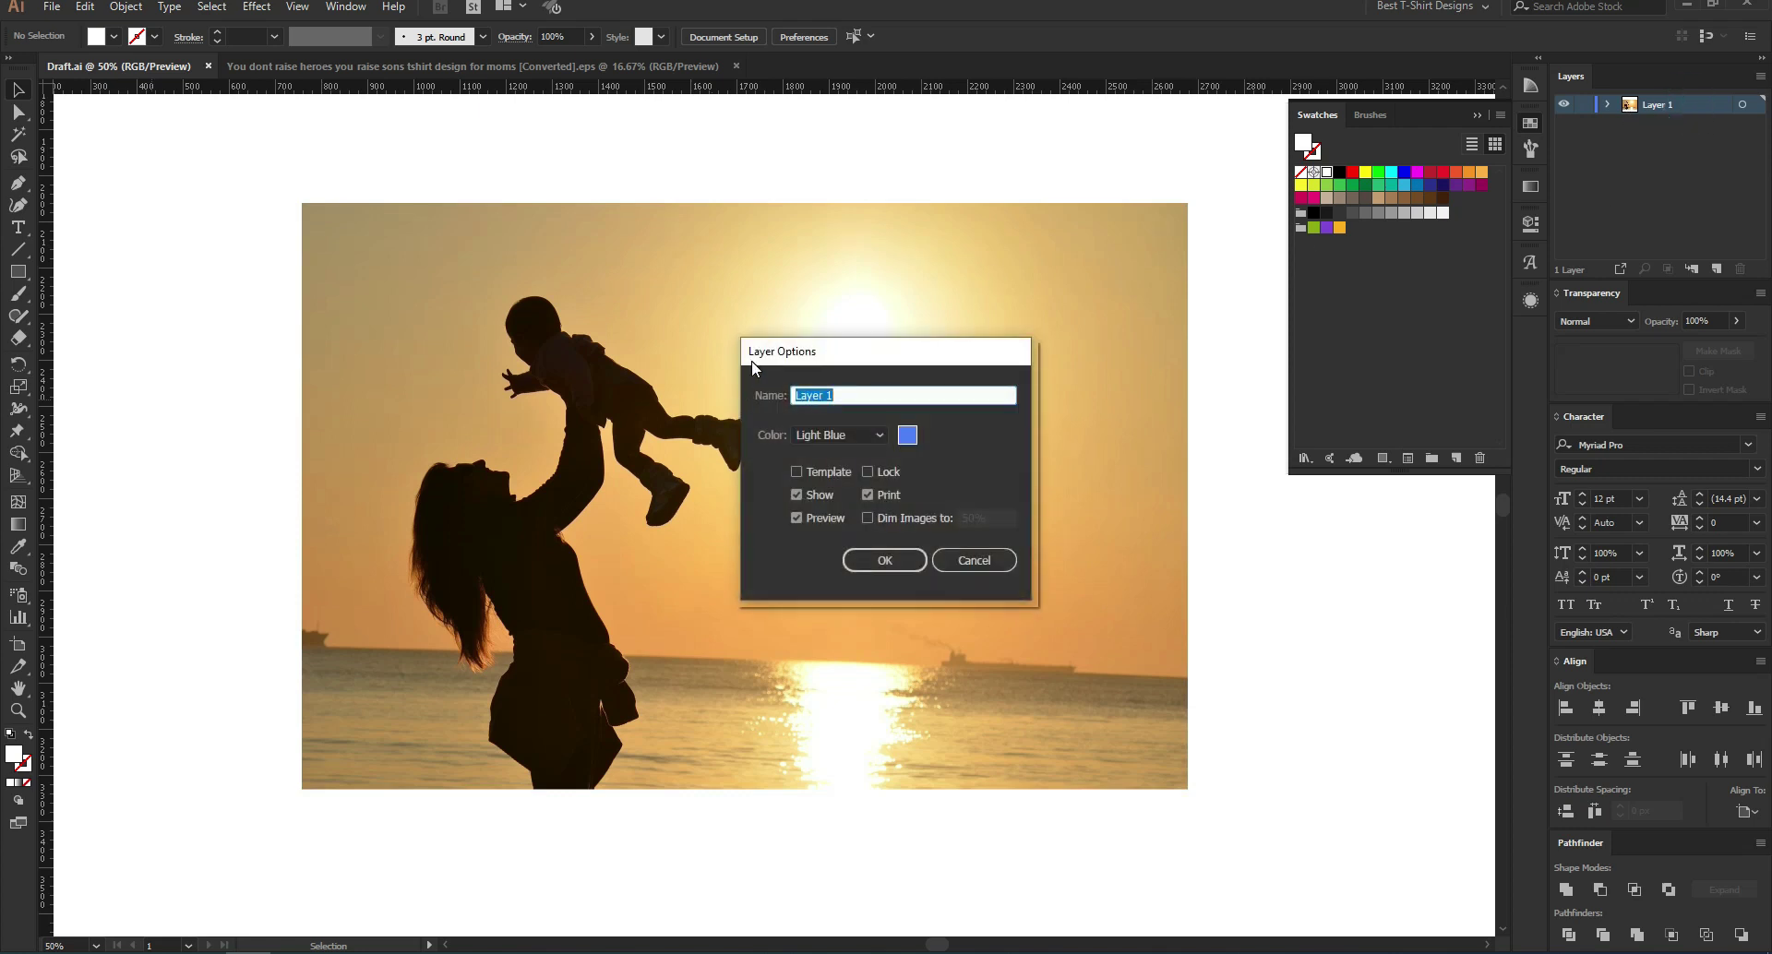
{"action": "left_click", "coordinate": [795, 471]}
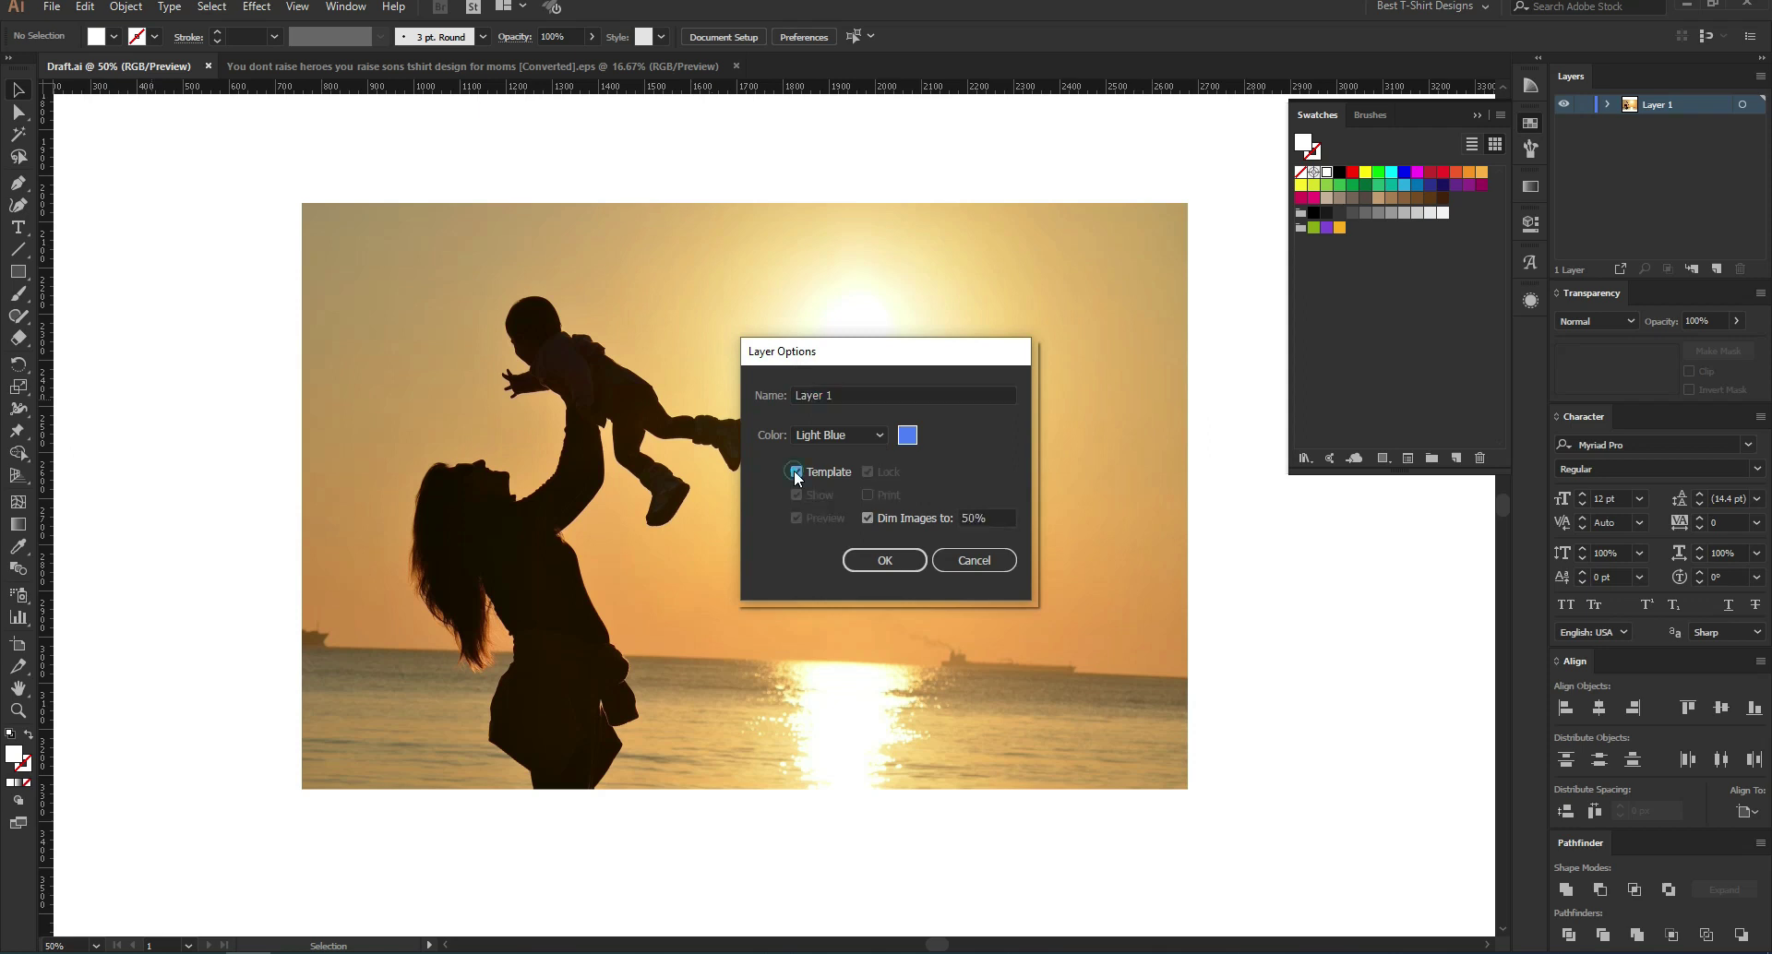
{"action": "left_click", "coordinate": [886, 560]}
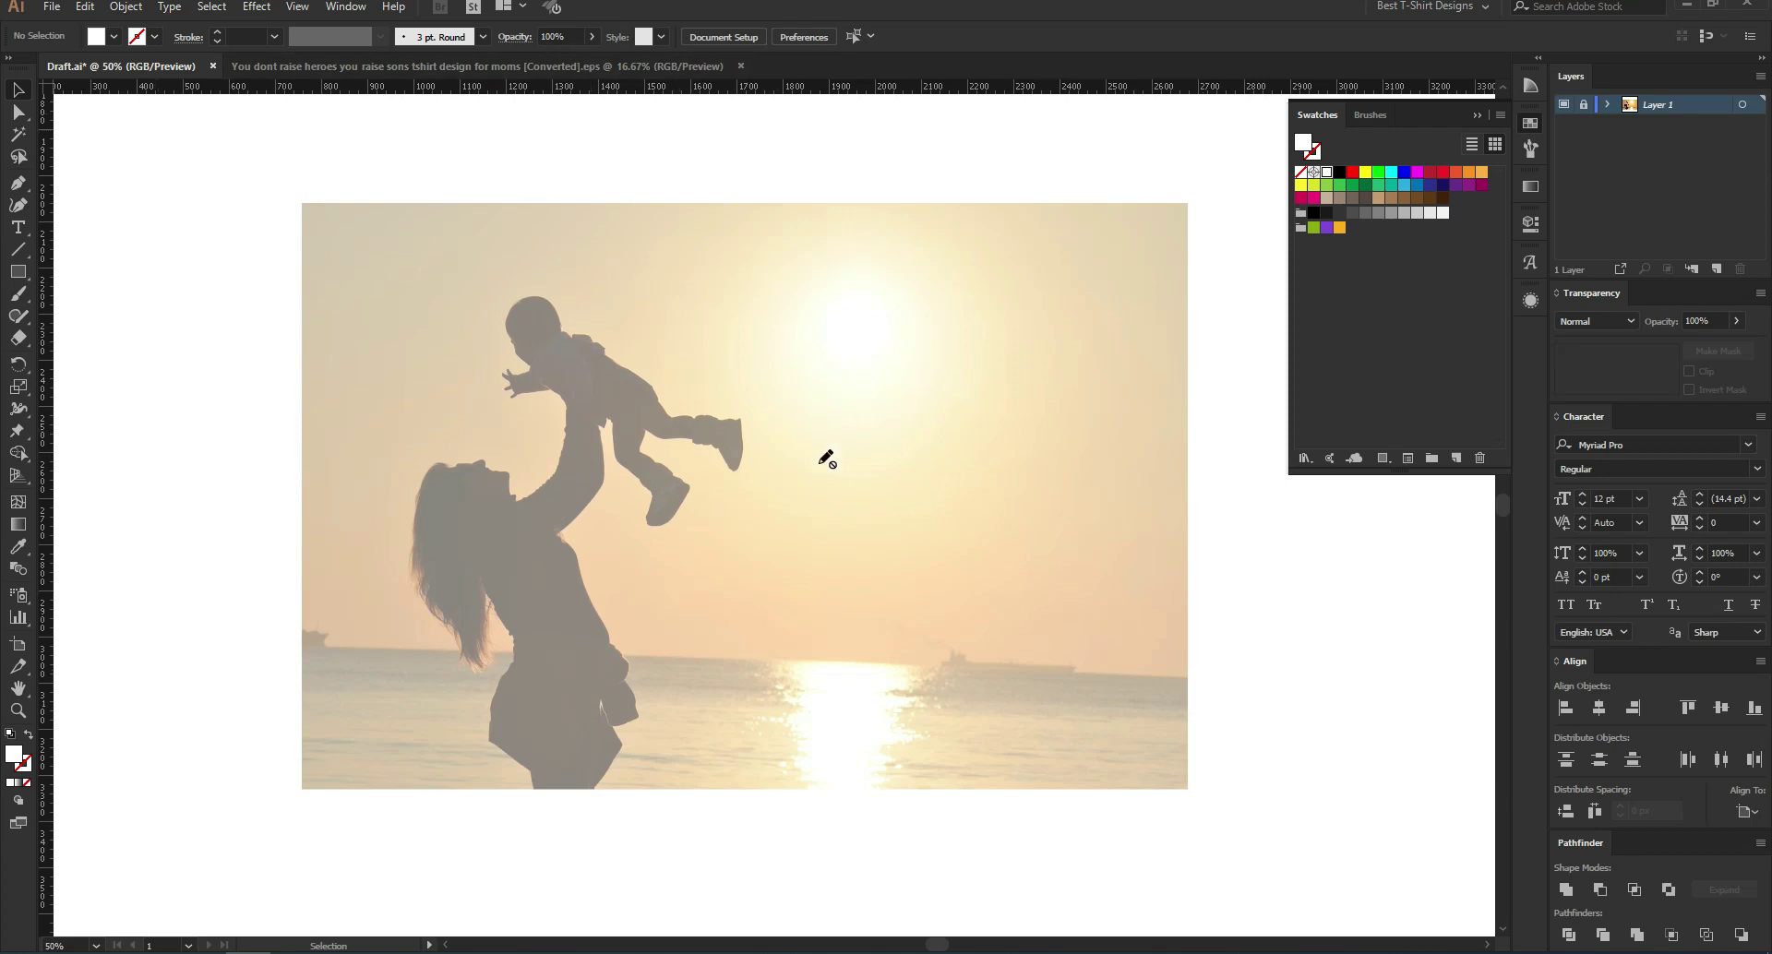
Step: Add a new layer above the template layer, keeping the template visible
{"action": "left_click", "coordinate": [1714, 267]}
{"action": "left_click", "coordinate": [1563, 124]}
{"action": "left_click", "coordinate": [1563, 123]}
Step: Choose the Pen tool for tracing the woman's head in the dimmed photo
{"action": "scroll", "coordinate": [481, 674], "scroll_direction": "up", "scroll_amount": 3}
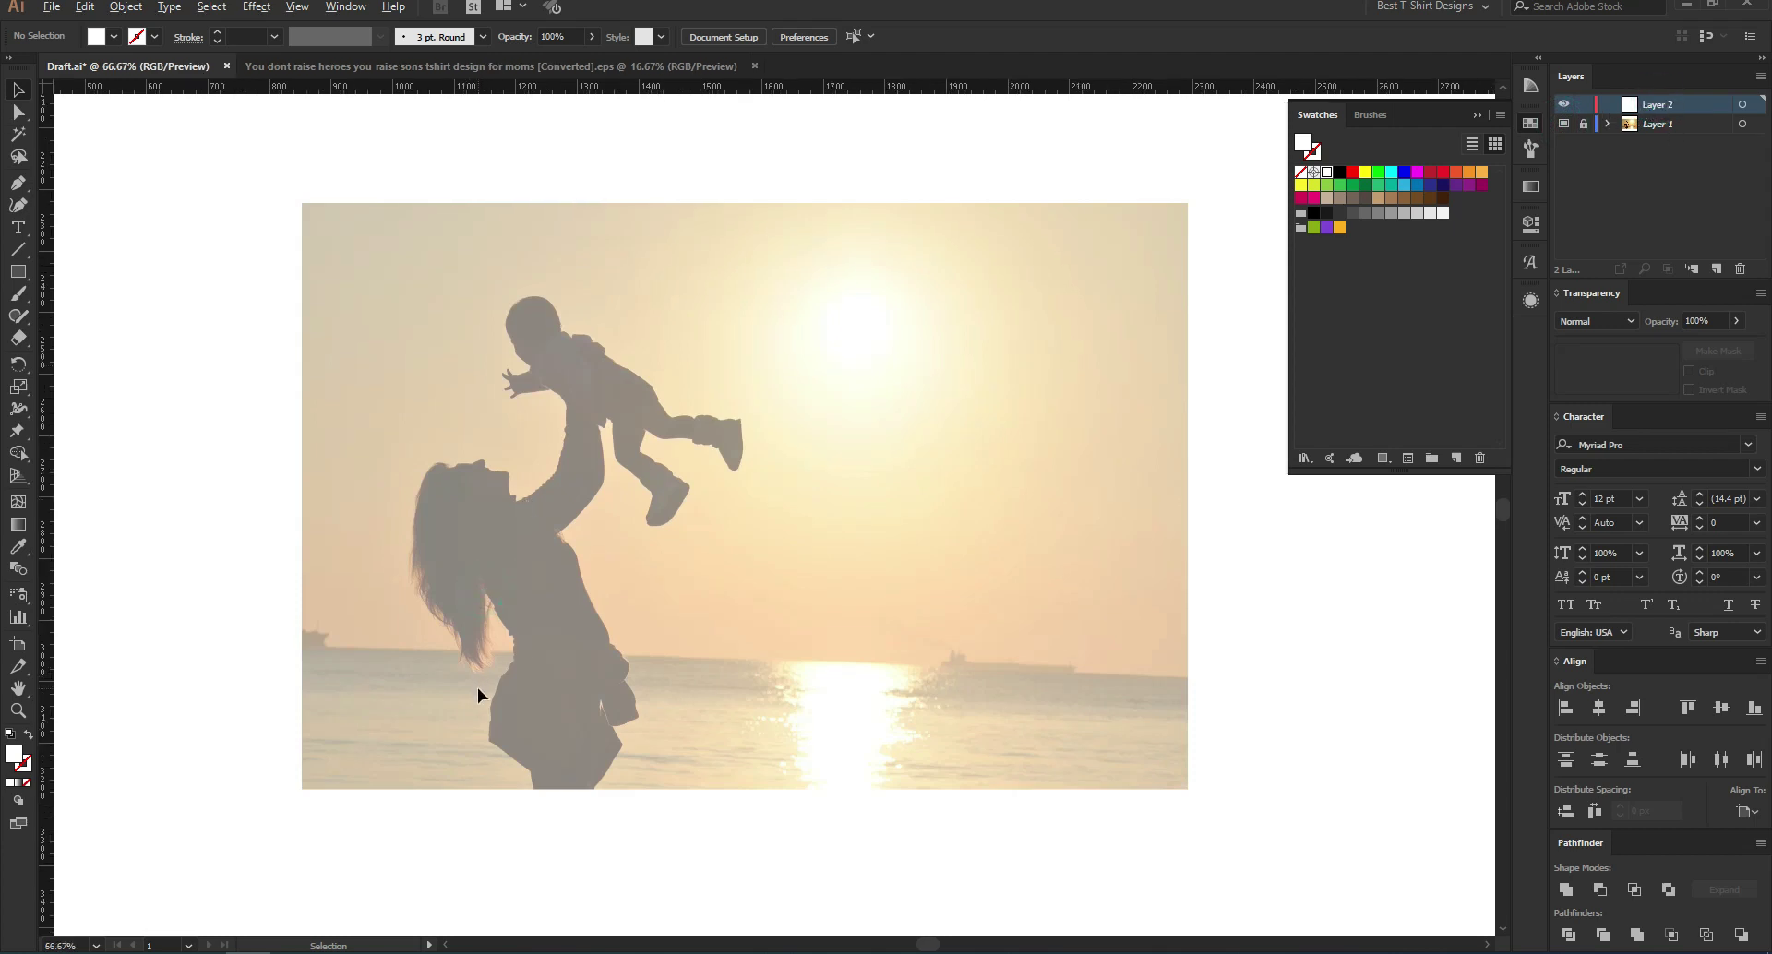
{"action": "scroll", "coordinate": [659, 610], "scroll_direction": "up", "scroll_amount": 7}
{"action": "scroll", "coordinate": [306, 712], "scroll_direction": "up", "scroll_amount": 1}
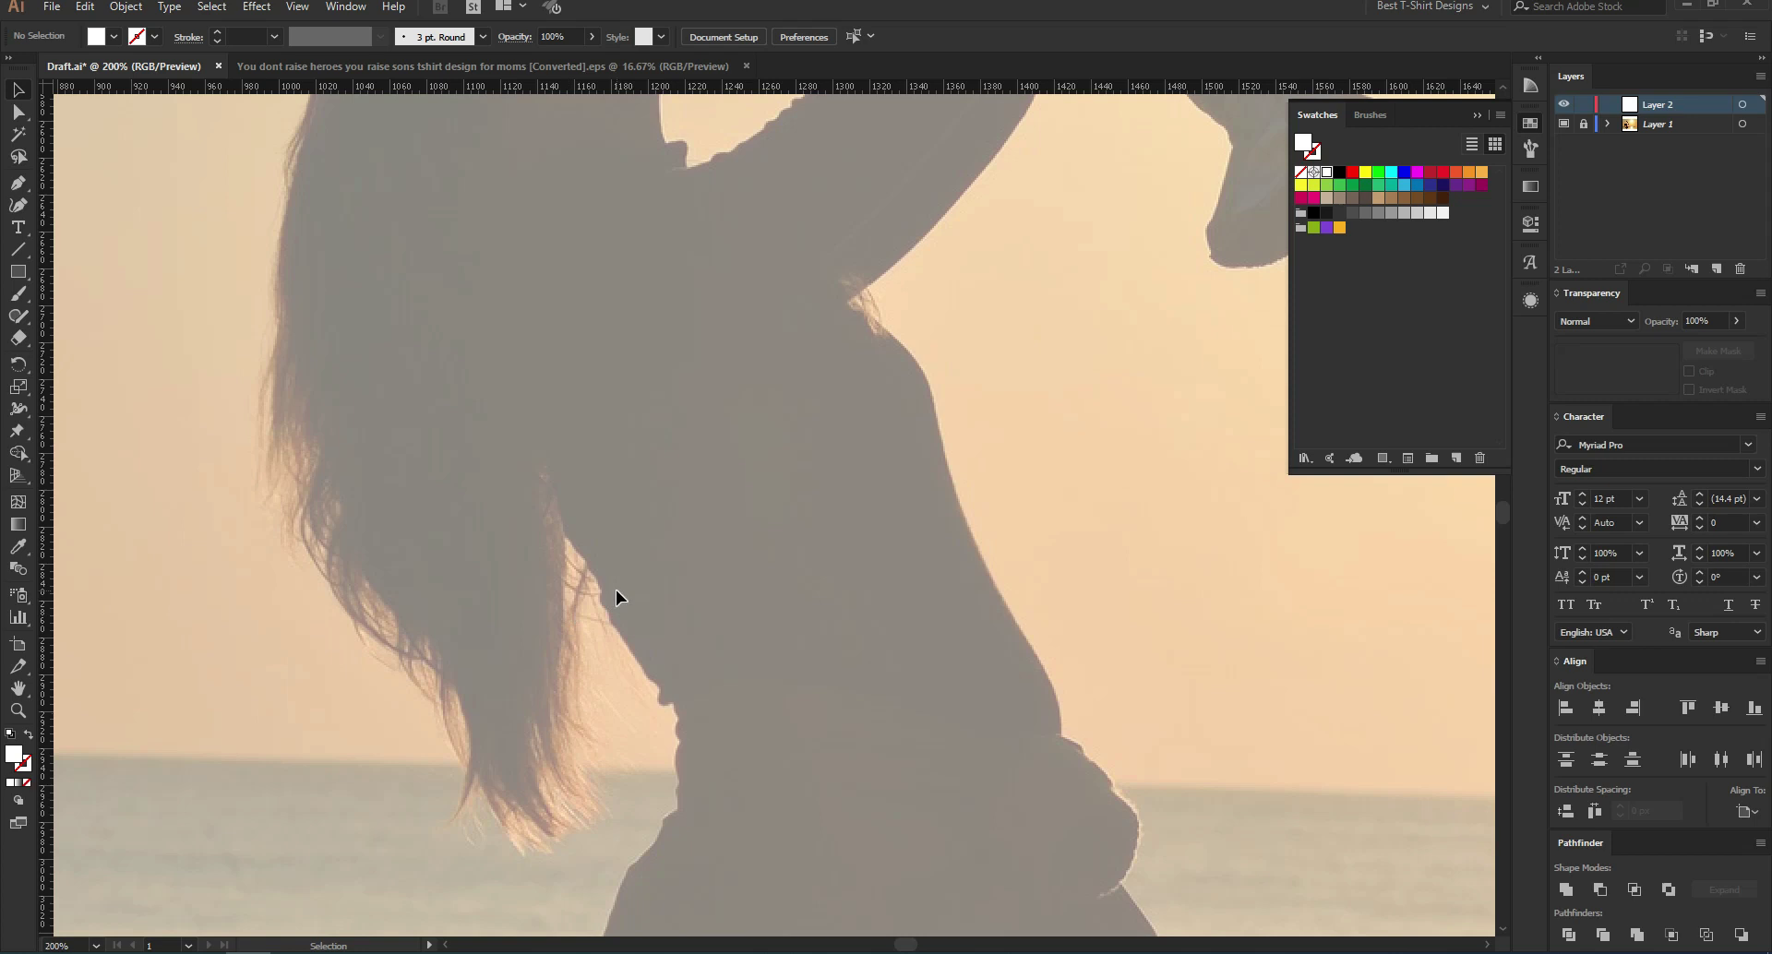
{"action": "scroll", "coordinate": [343, 478], "scroll_direction": "up", "scroll_amount": 7}
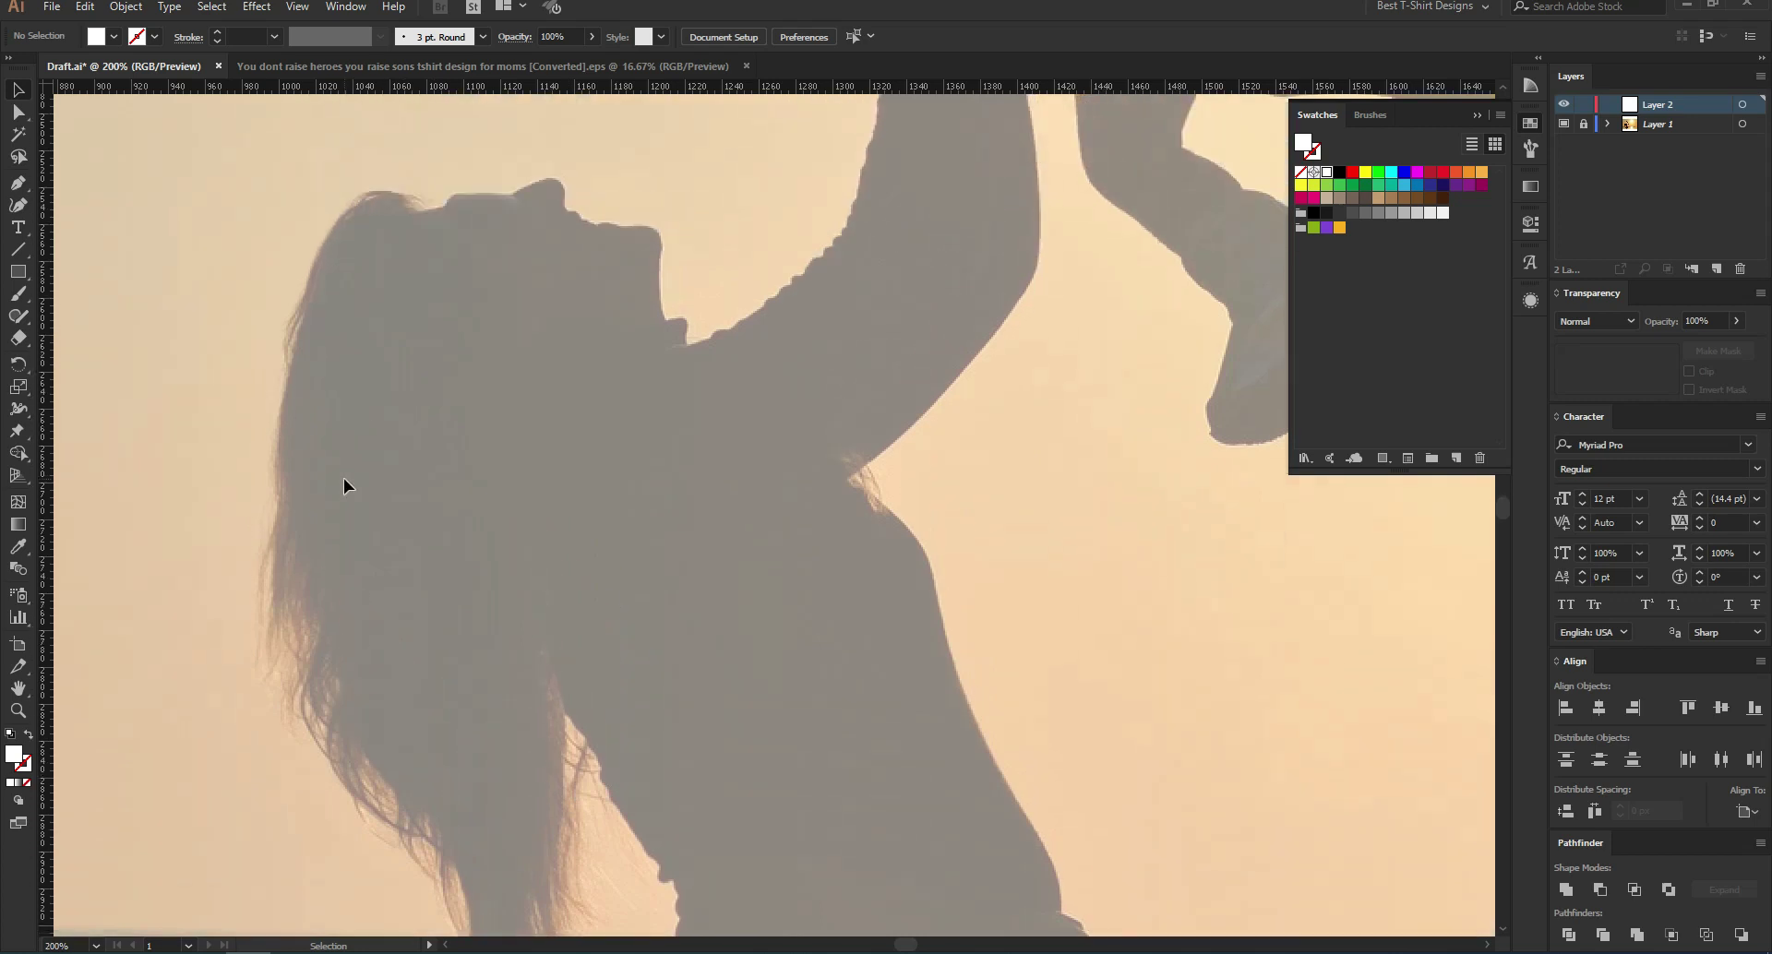
{"action": "scroll", "coordinate": [373, 318], "scroll_direction": "up", "scroll_amount": 1}
{"action": "scroll", "coordinate": [341, 246], "scroll_direction": "up", "scroll_amount": 1}
{"action": "scroll", "coordinate": [417, 336], "scroll_direction": "up", "scroll_amount": 1}
{"action": "scroll", "coordinate": [392, 277], "scroll_direction": "up", "scroll_amount": 1}
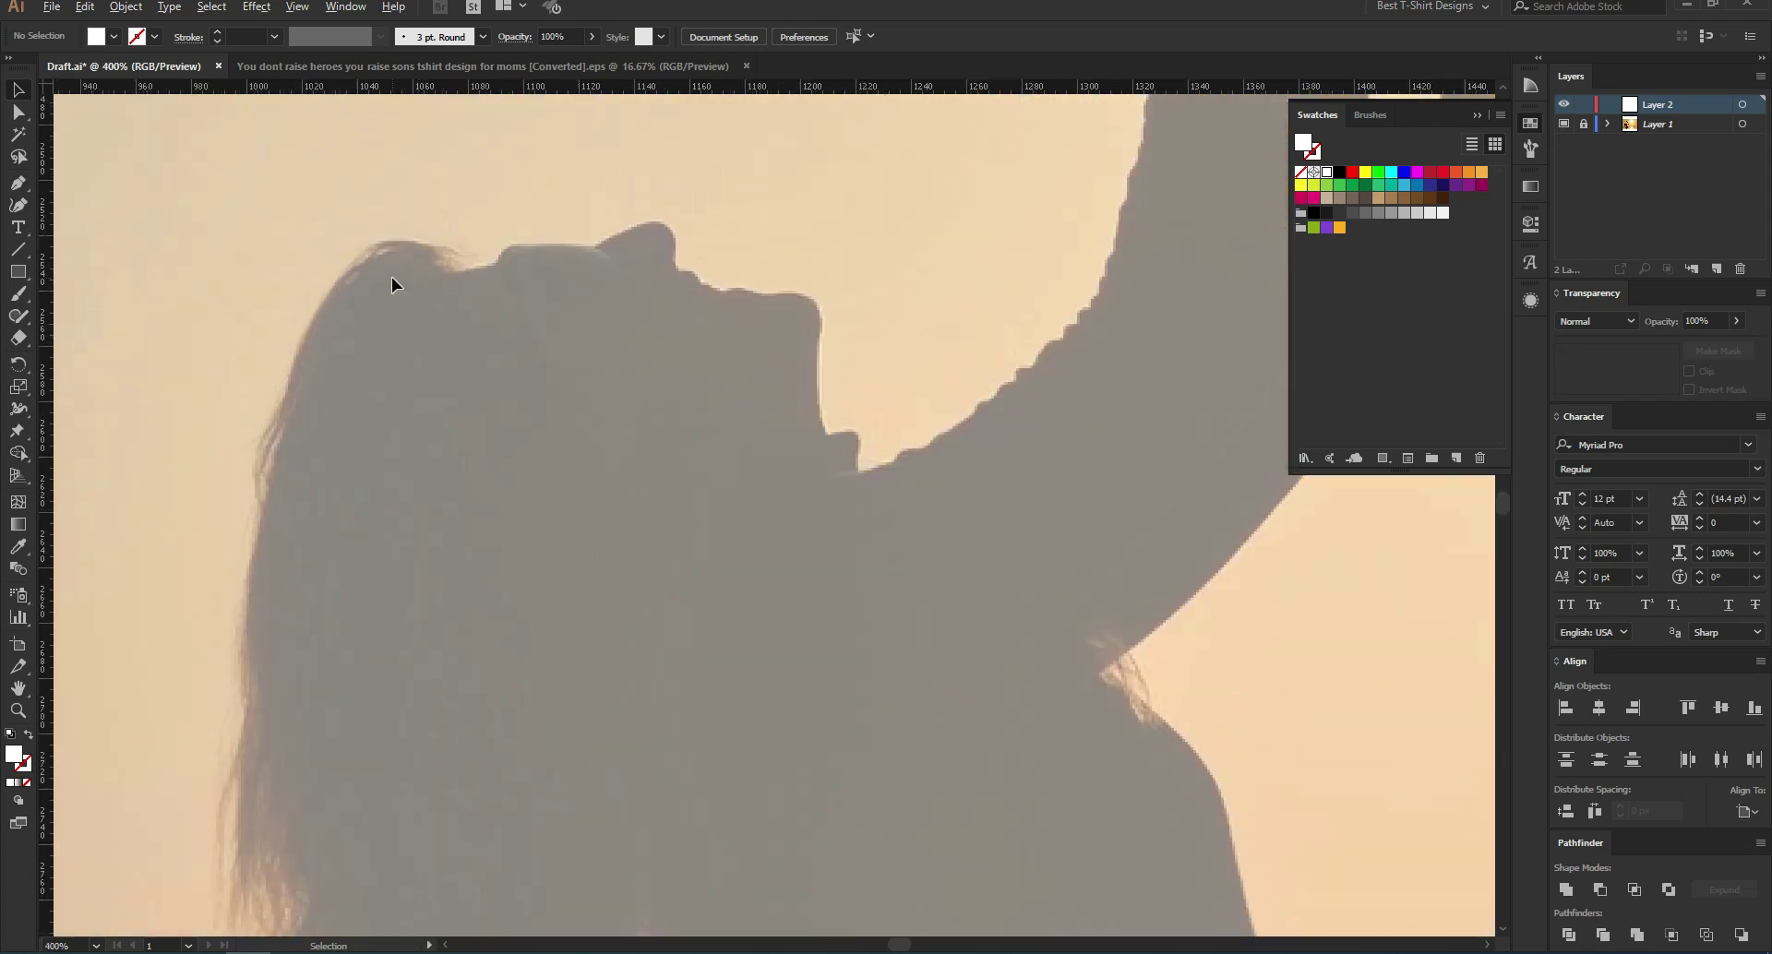
{"action": "scroll", "coordinate": [392, 277], "scroll_direction": "up", "scroll_amount": 1}
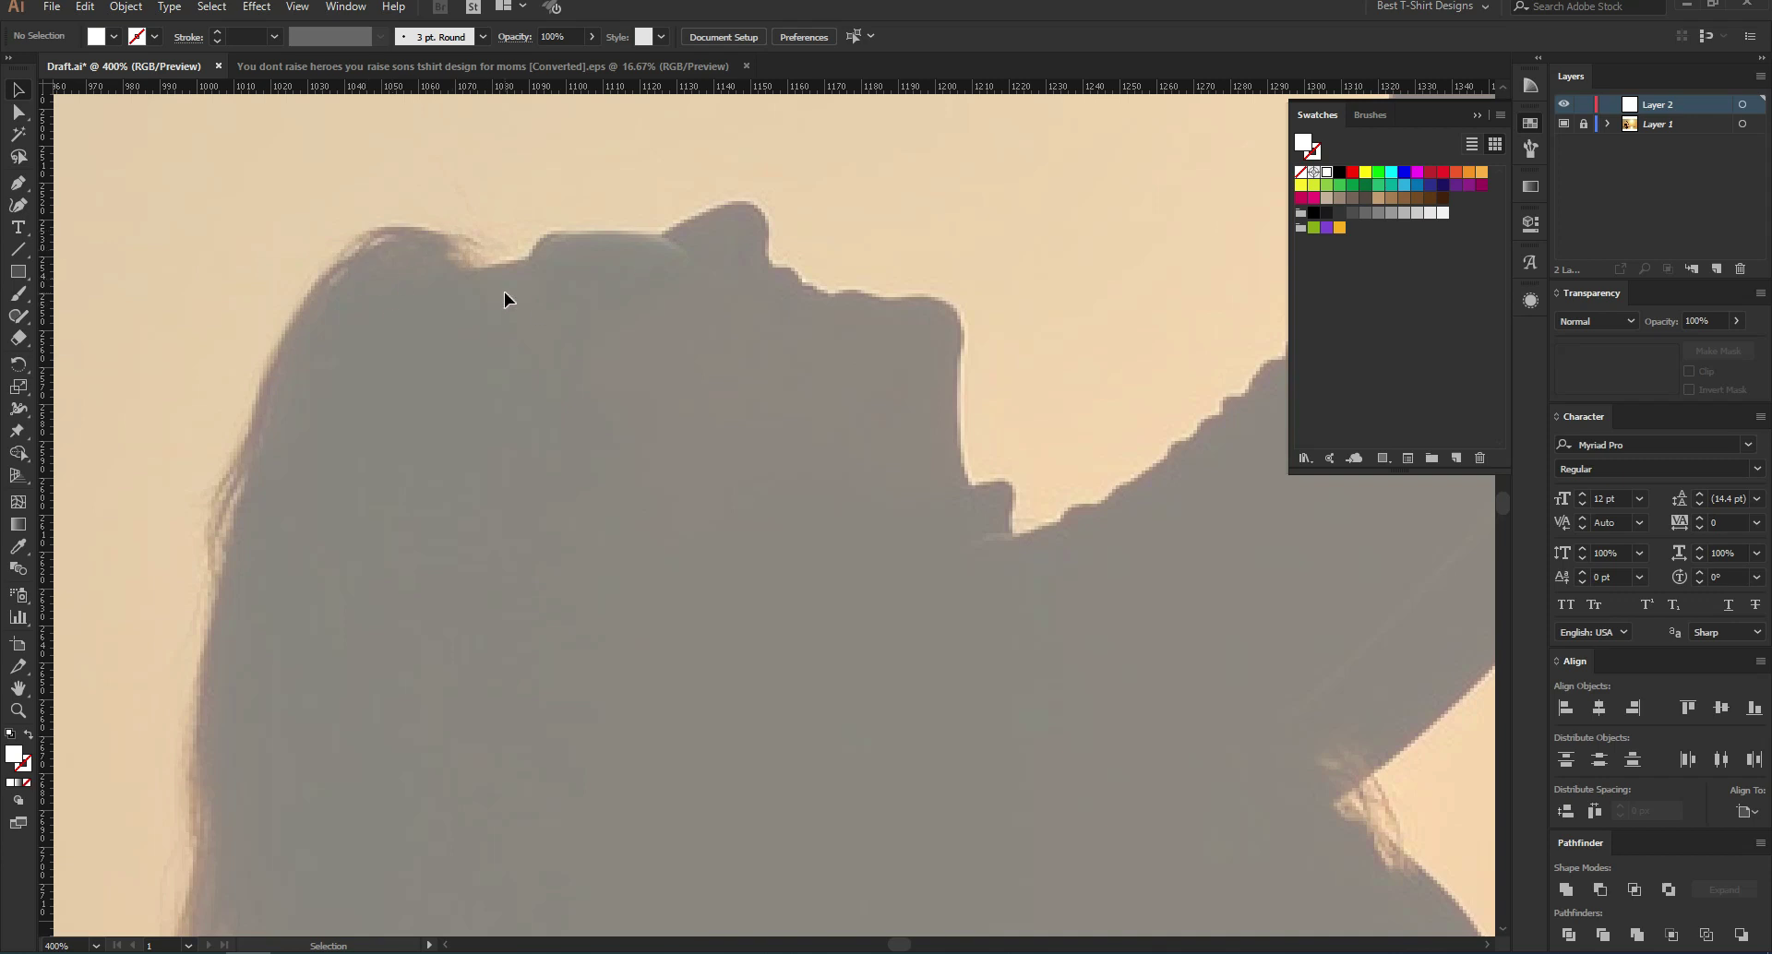
{"action": "left_click", "coordinate": [13, 183]}
{"action": "key", "text": "ctrl"}
{"action": "left_click", "coordinate": [575, 241]}
{"action": "left_click", "coordinate": [427, 240]}
{"action": "left_click", "coordinate": [319, 337]}
{"action": "left_click", "coordinate": [272, 524]}
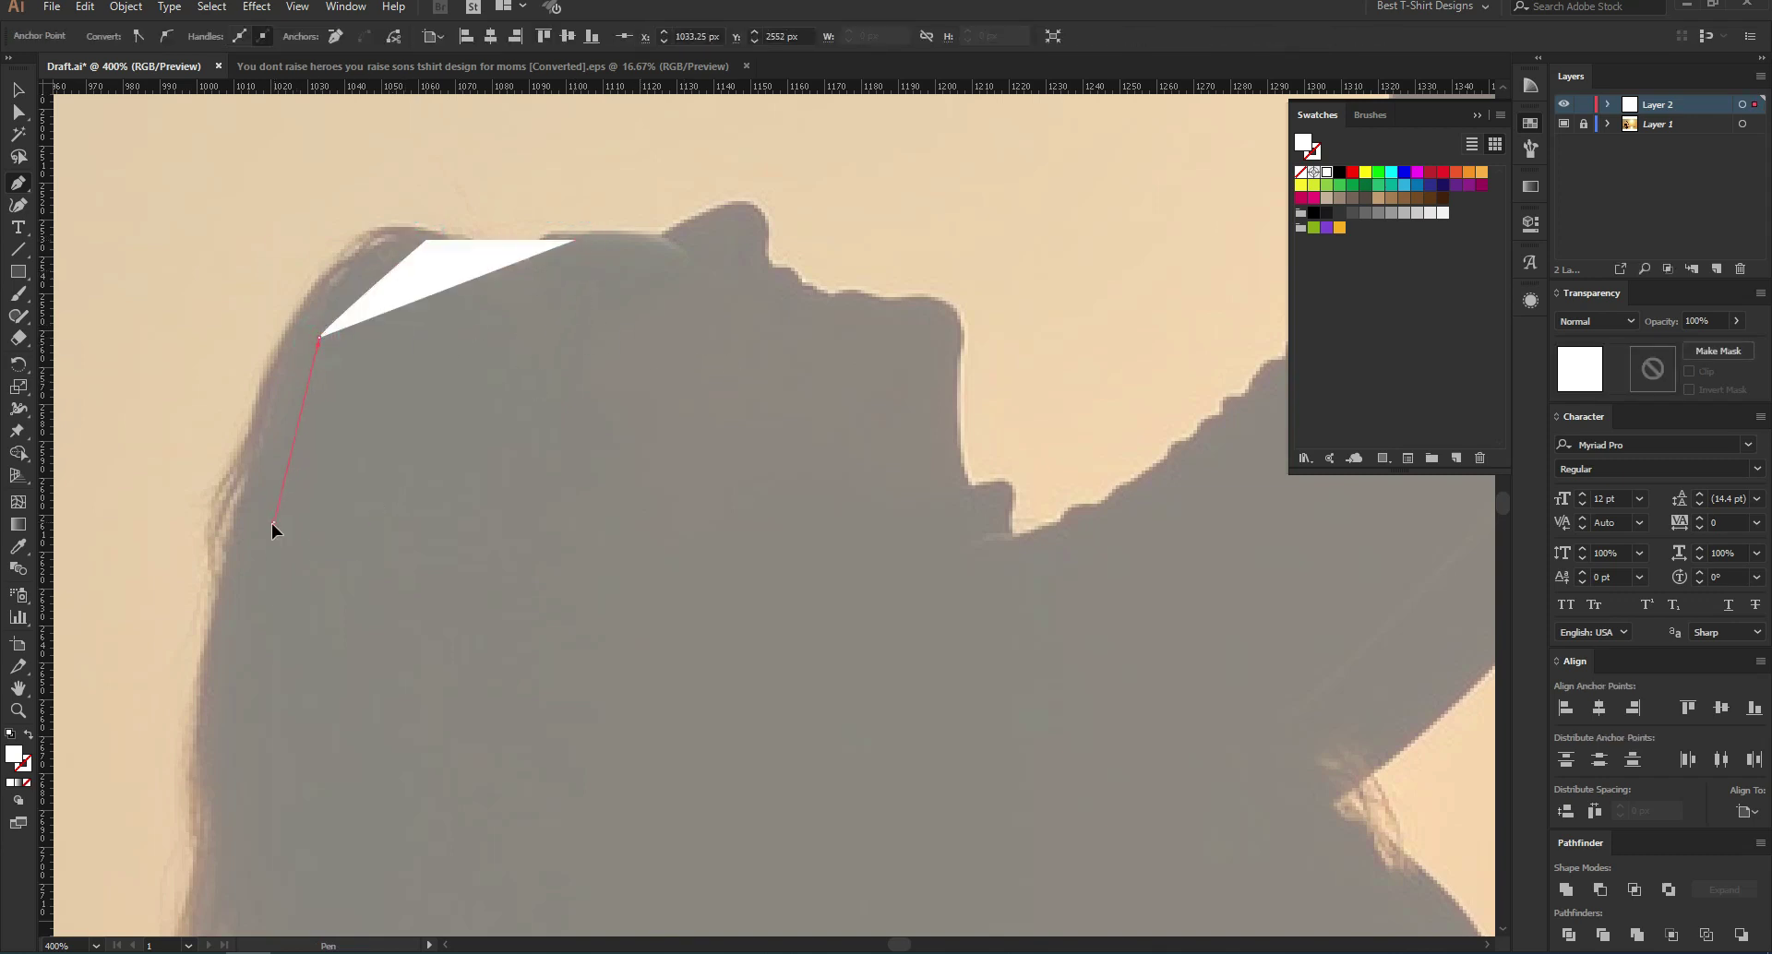
{"action": "left_click", "coordinate": [231, 744]}
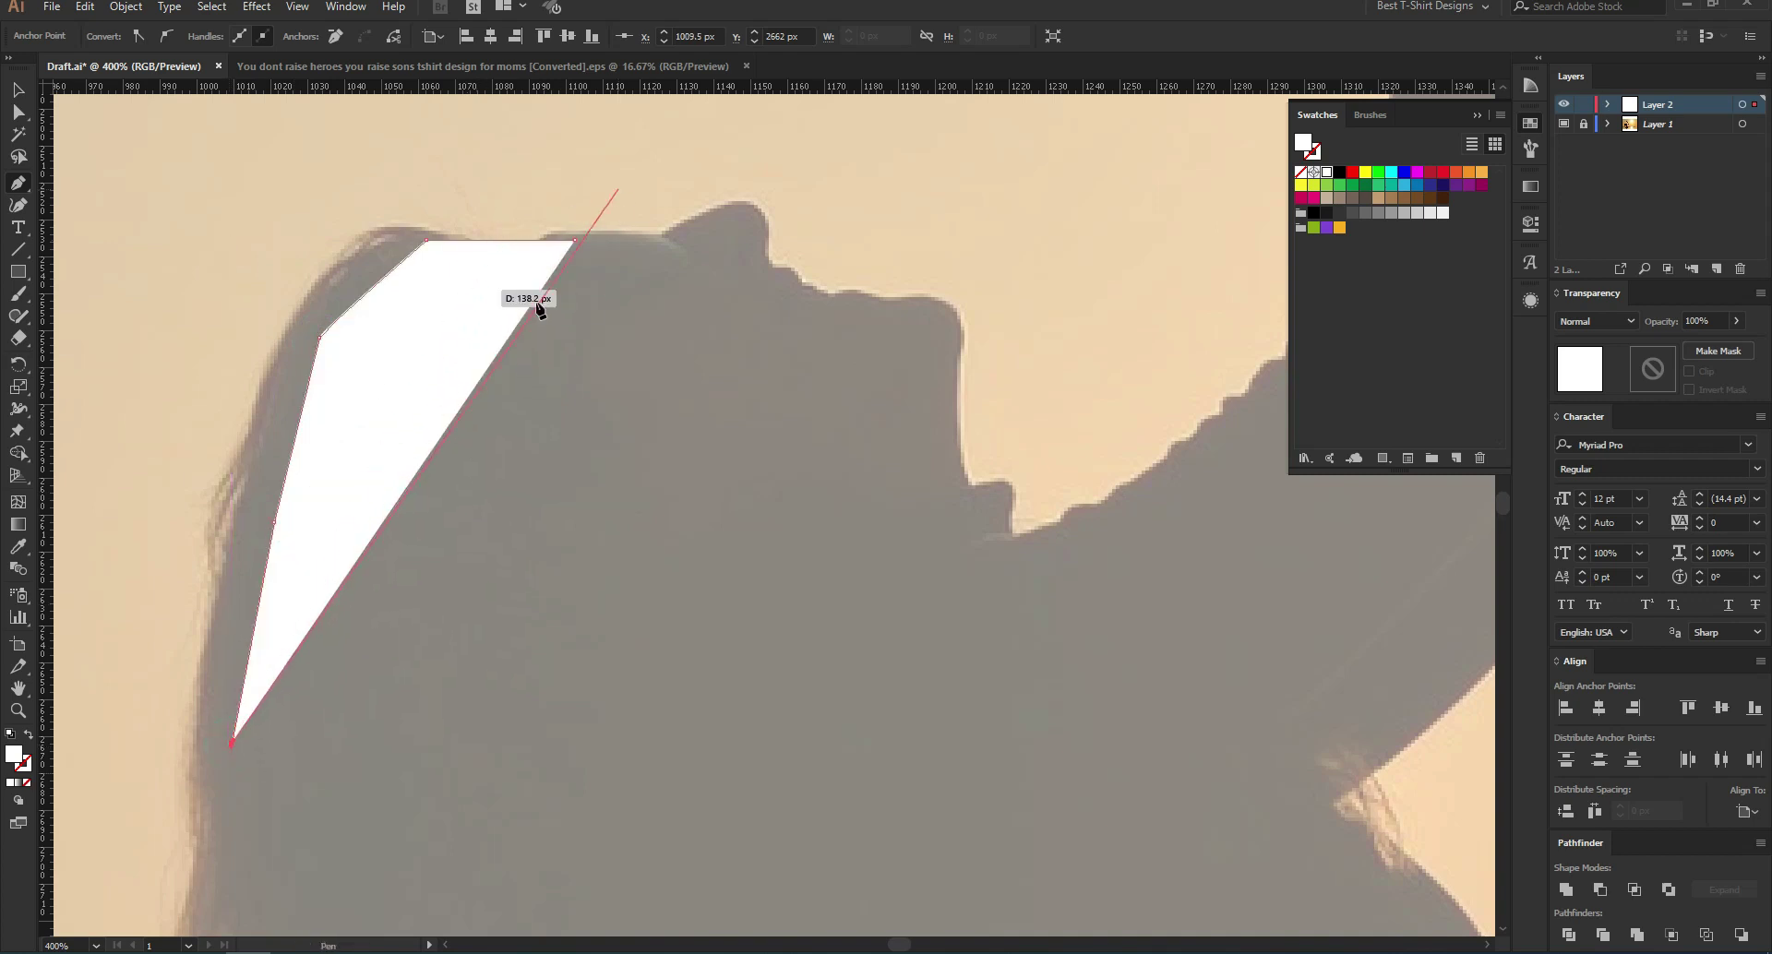
{"action": "key", "text": "ctrl"}
{"action": "key", "text": "ctrl+z"}
{"action": "key", "text": "ctrl+z"}
{"action": "key", "text": "ctrl+z"}
{"action": "key", "text": "ctrl+z"}
{"action": "key", "text": "ctrl+z"}
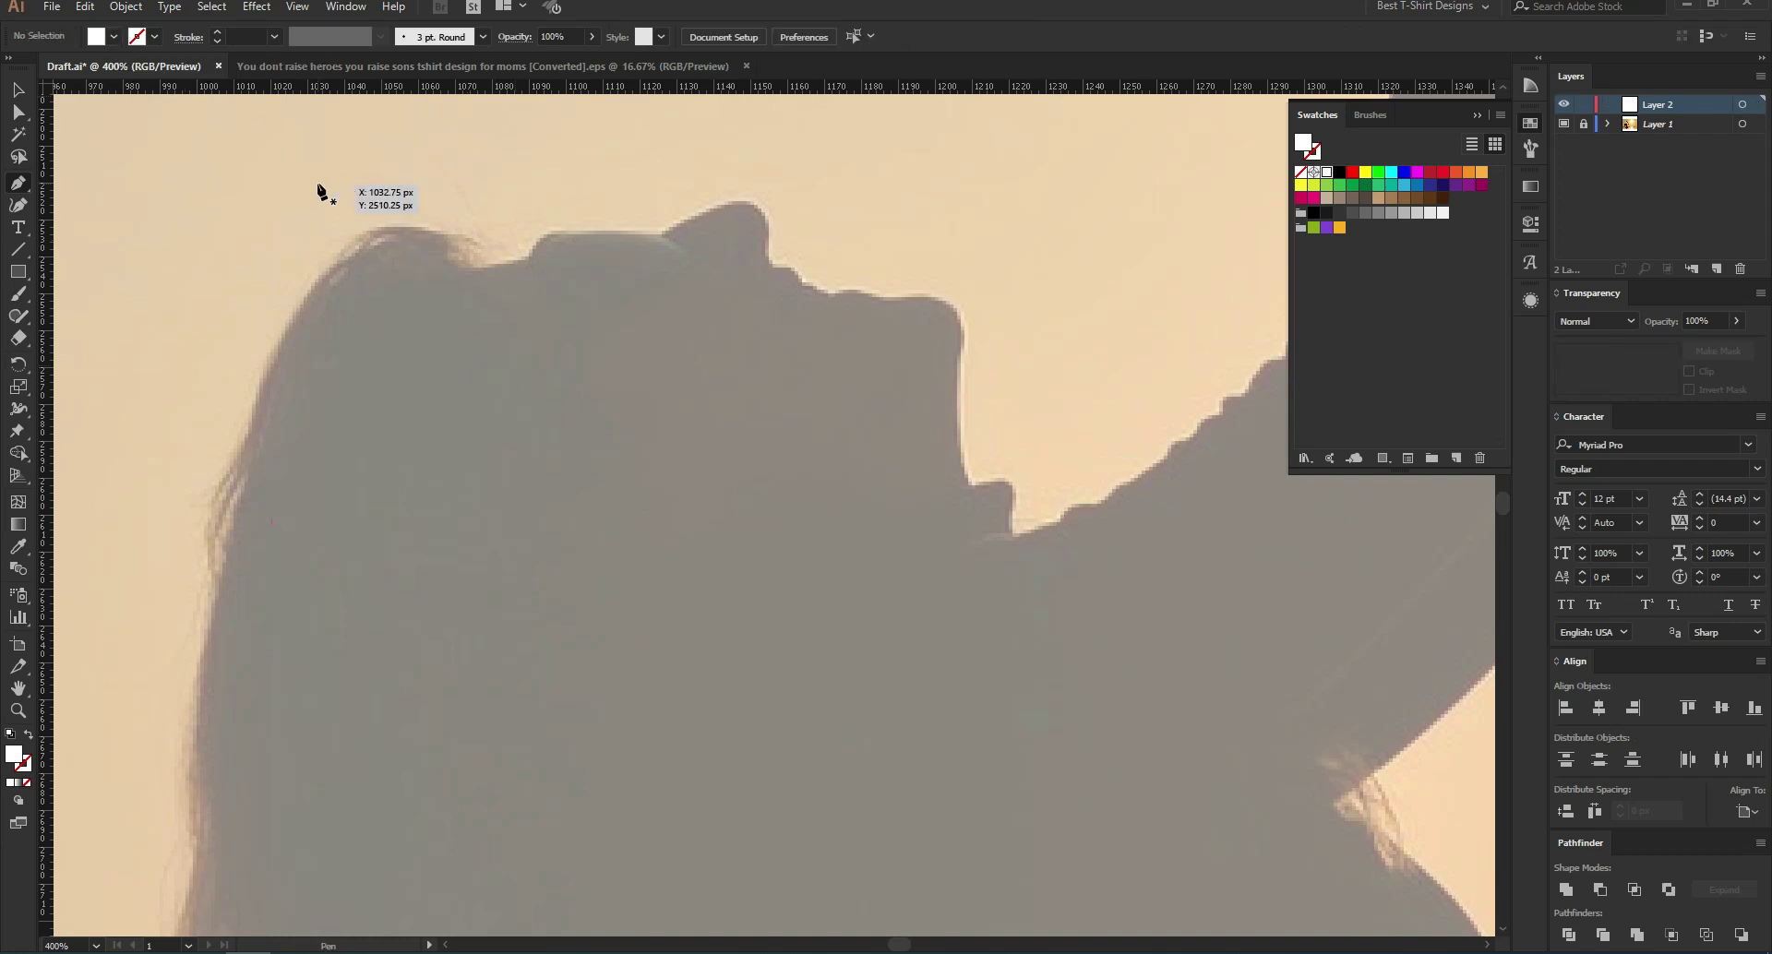
Step: Set the drawing colours to no fill and a red stroke, R=193 G=39 B=45
{"action": "key", "text": "shift+x"}
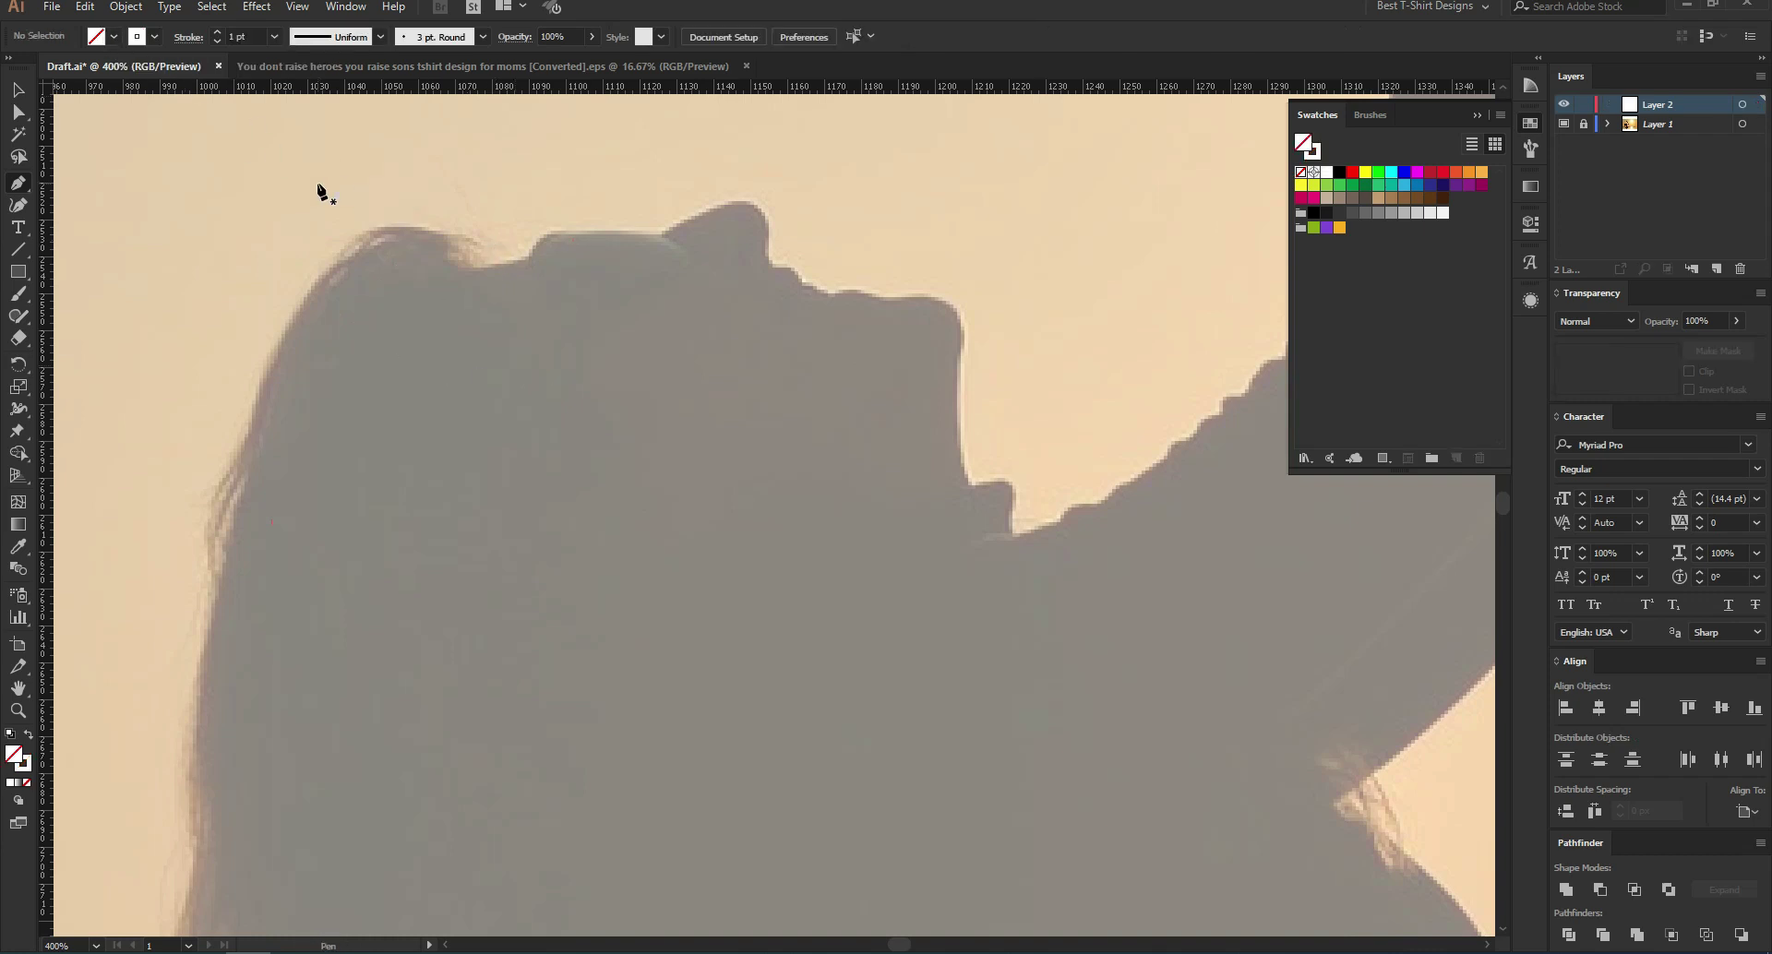
{"action": "left_click", "coordinate": [145, 41]}
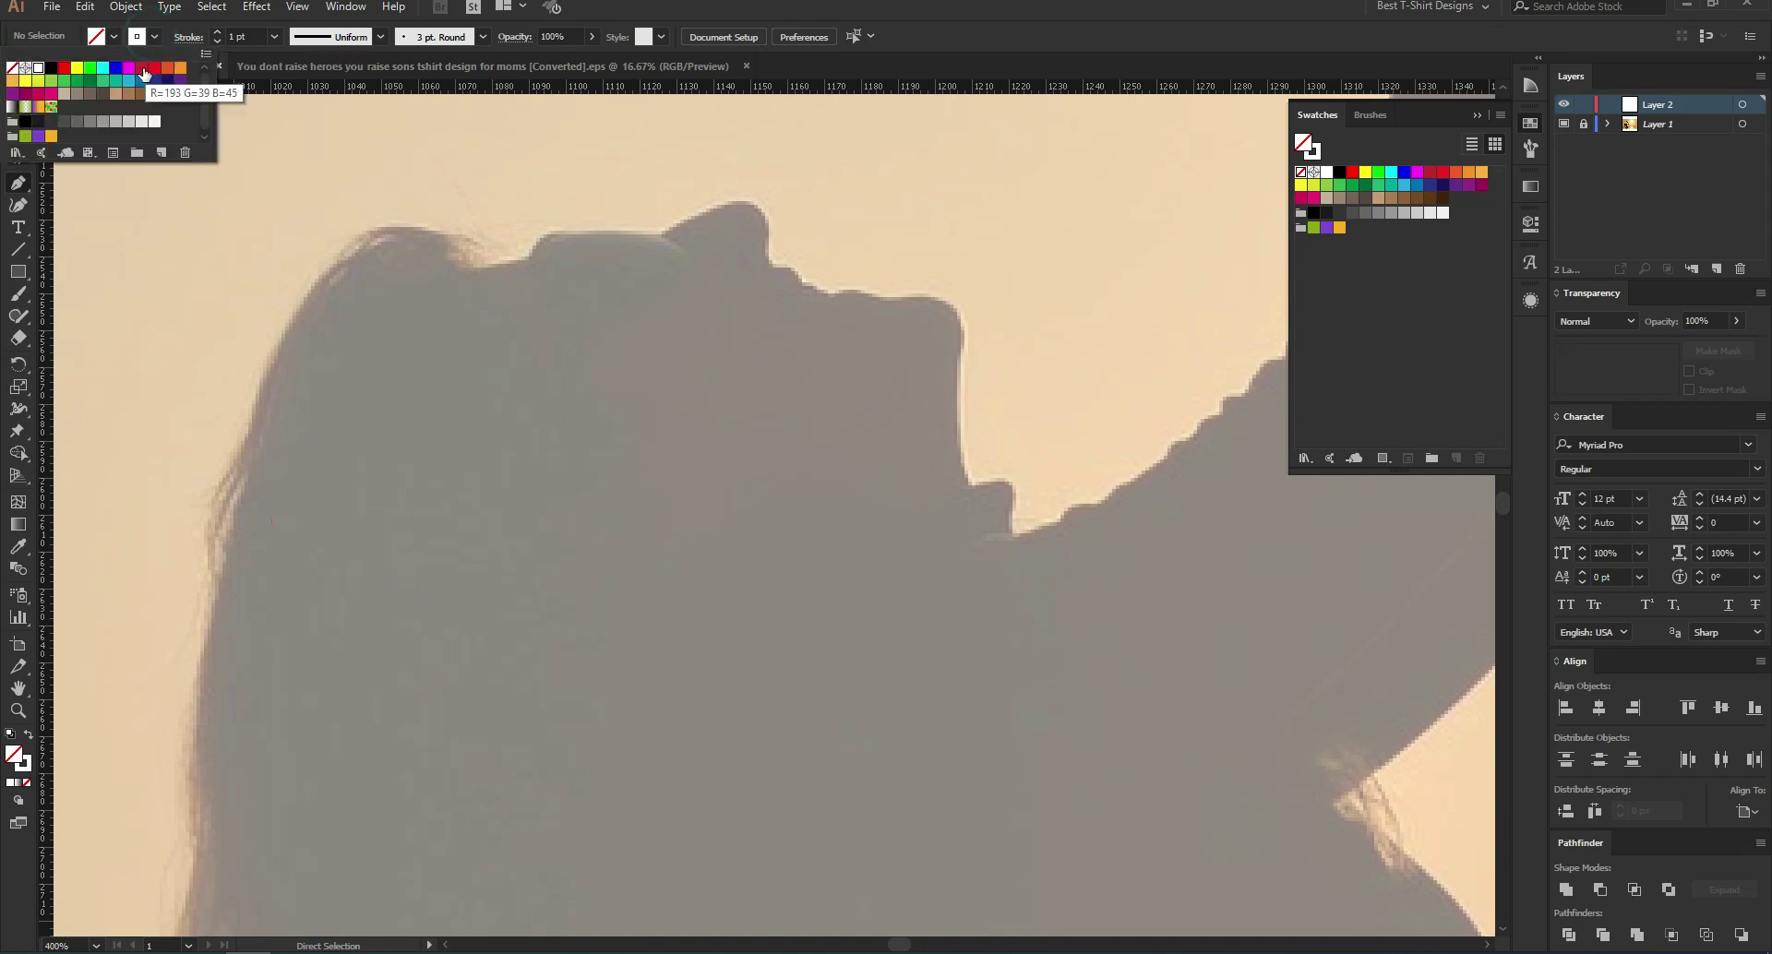
{"action": "left_click", "coordinate": [143, 73]}
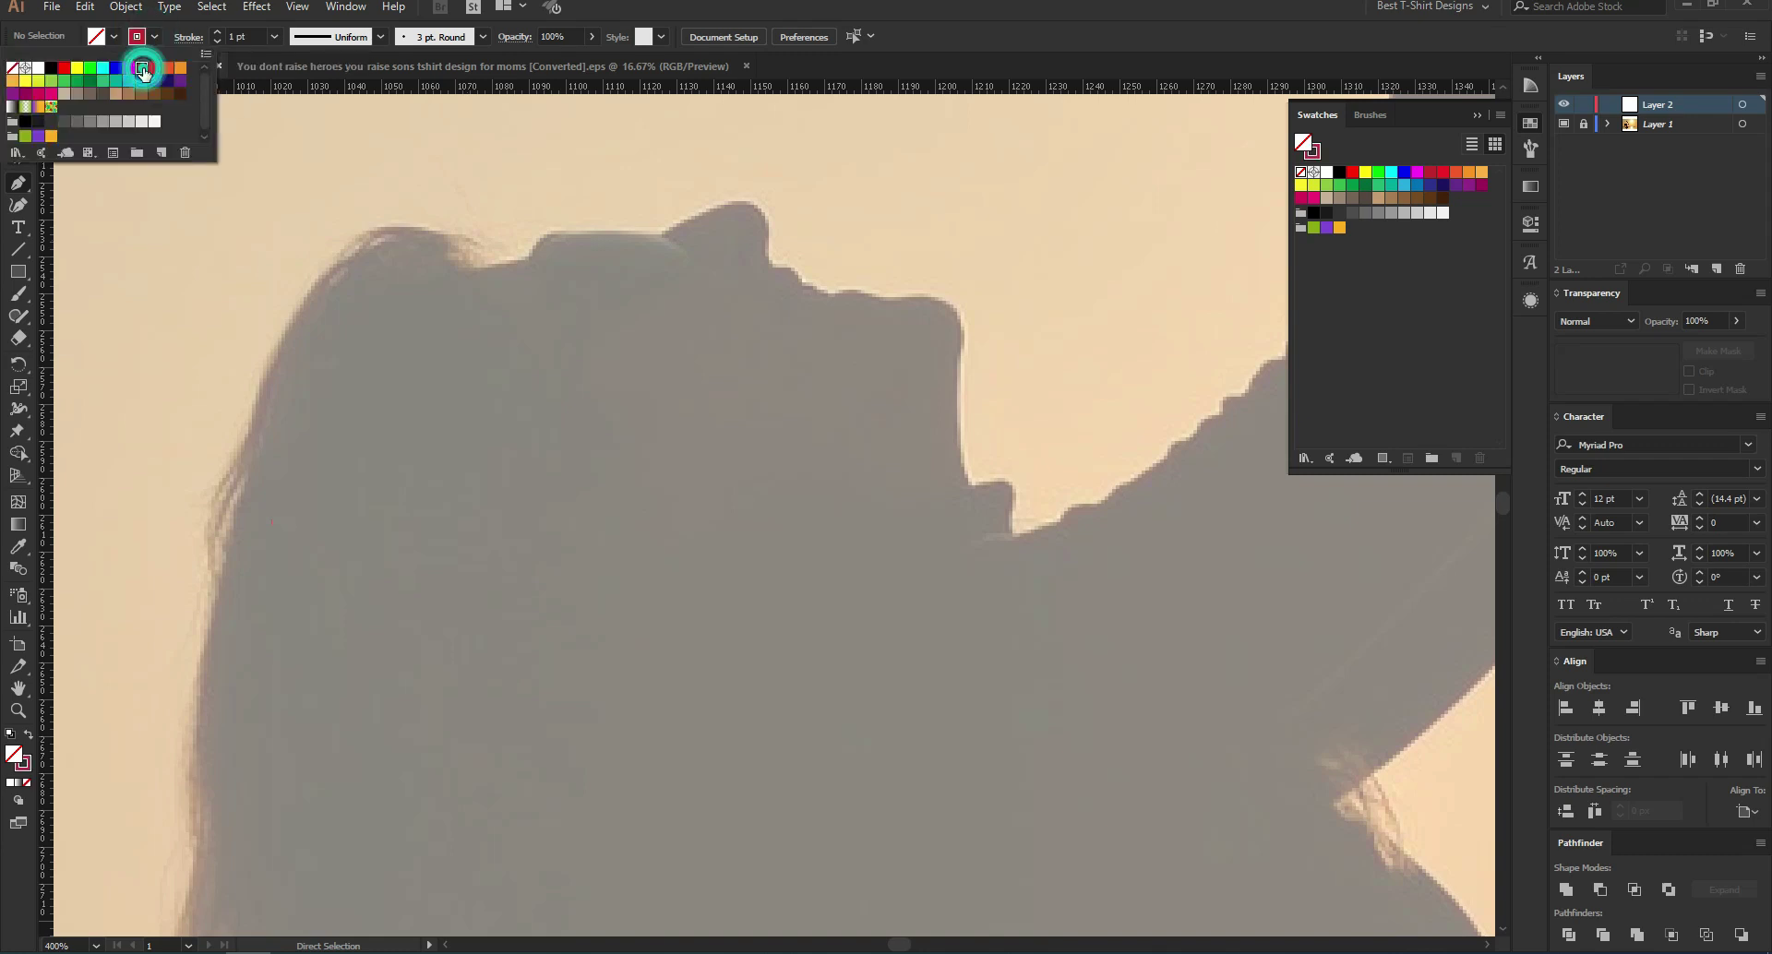
{"action": "left_click", "coordinate": [165, 233]}
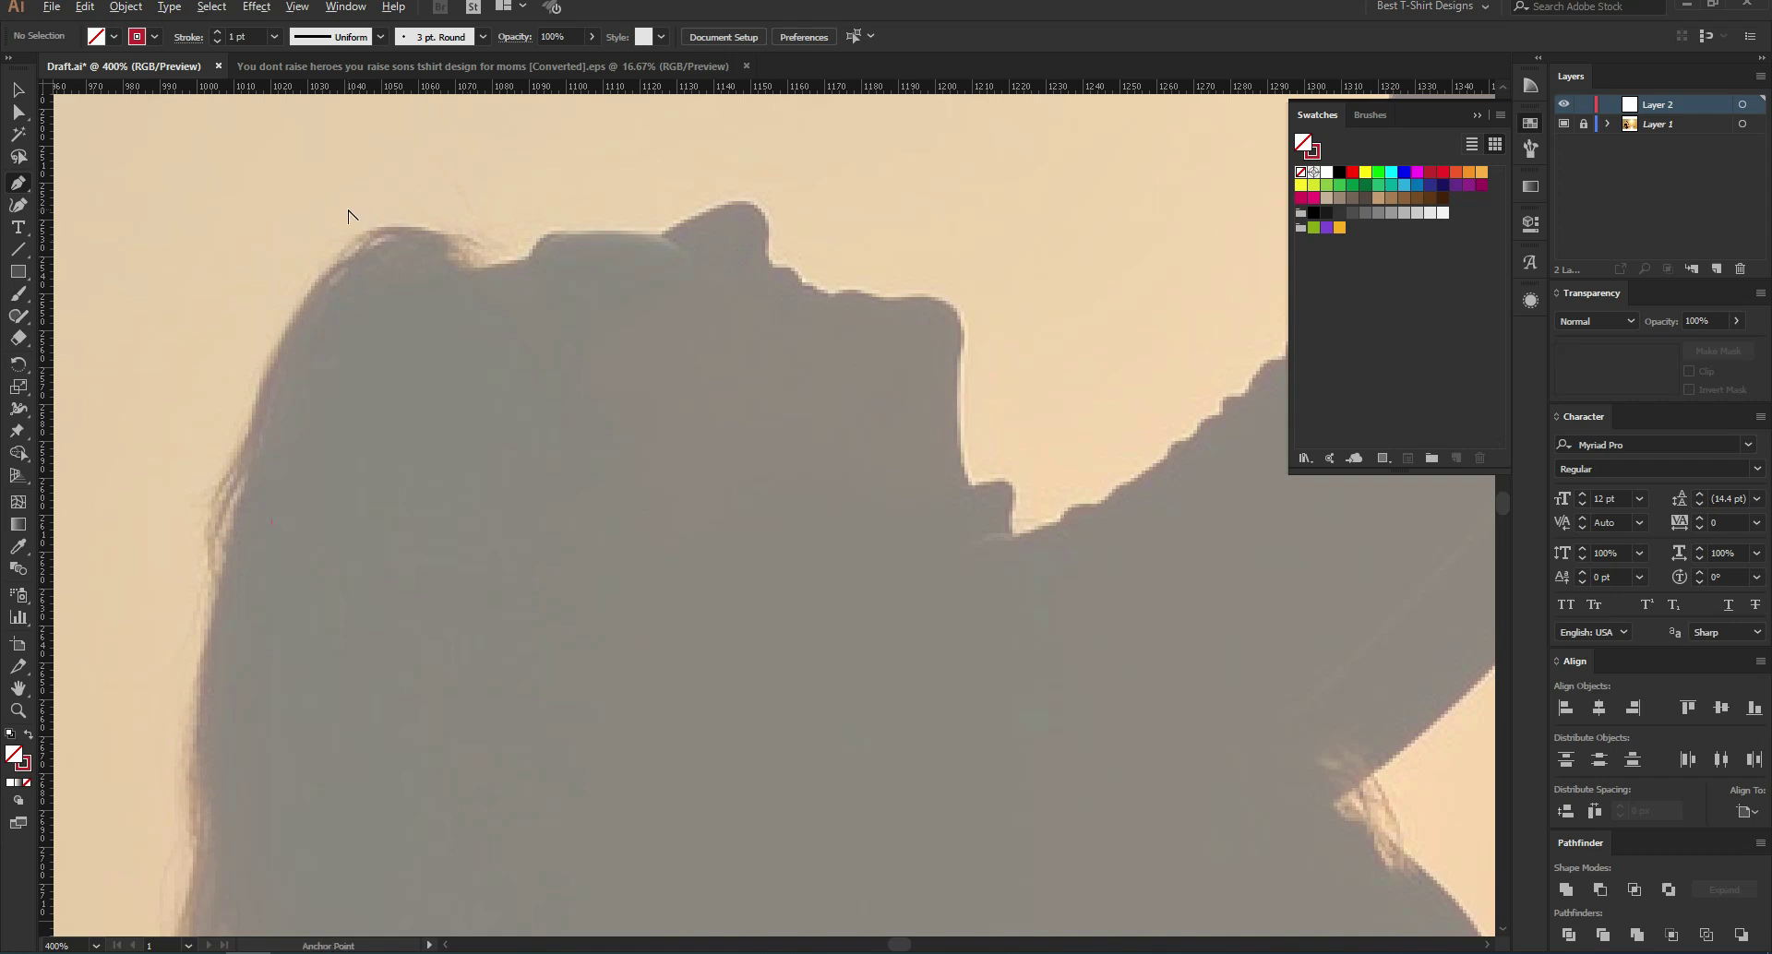
Step: Start the Pen path at the forehead's hairline corner and curve it down along the short edge toward the hair
{"action": "scroll", "coordinate": [351, 217], "scroll_direction": "up", "scroll_amount": 2}
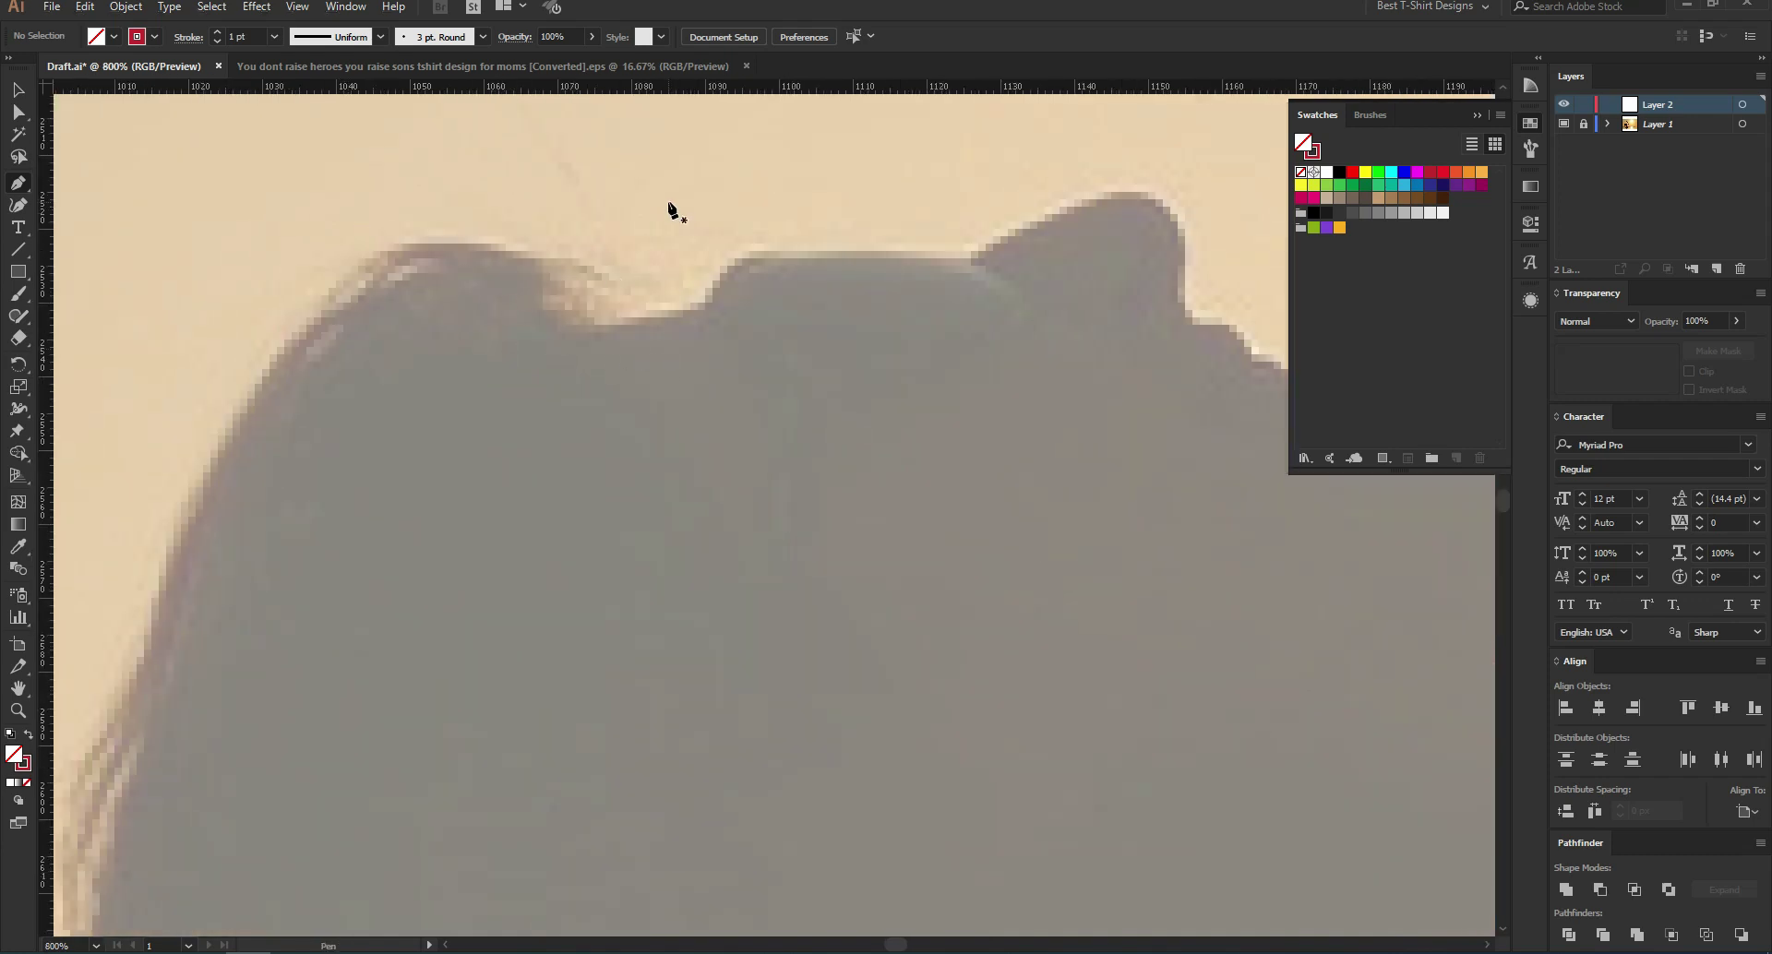
{"action": "scroll", "coordinate": [629, 220], "scroll_direction": "down", "scroll_amount": 1}
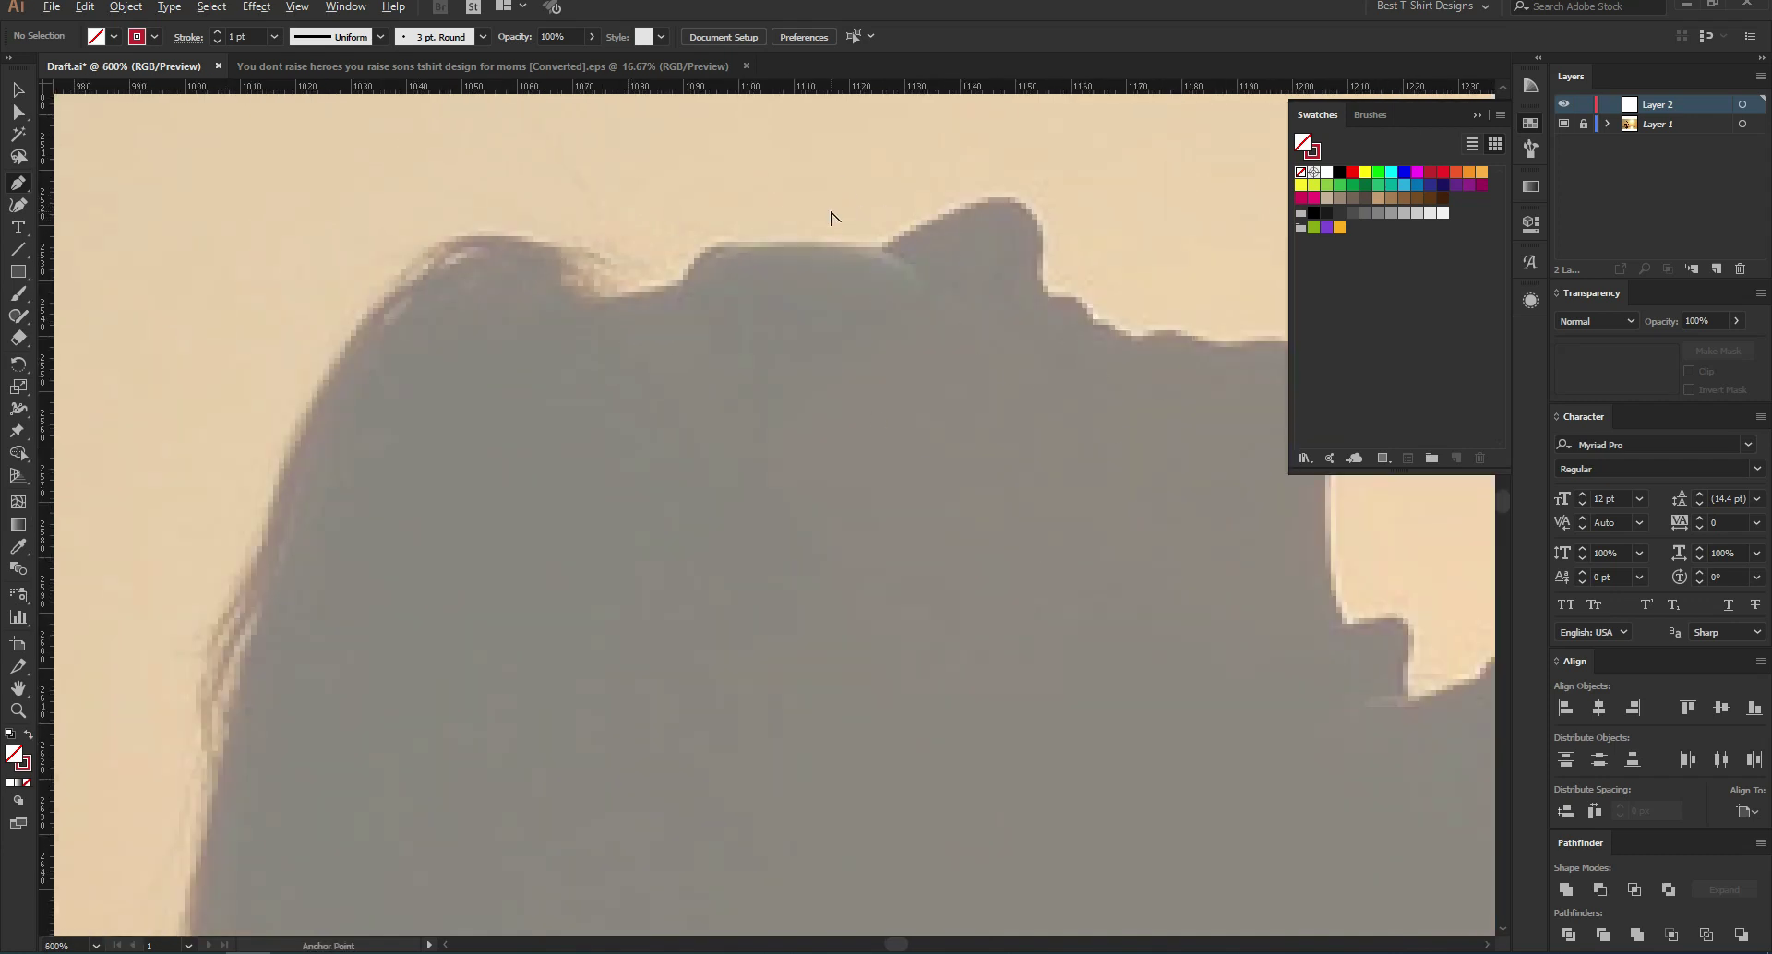
{"action": "scroll", "coordinate": [832, 216], "scroll_direction": "up", "scroll_amount": 1}
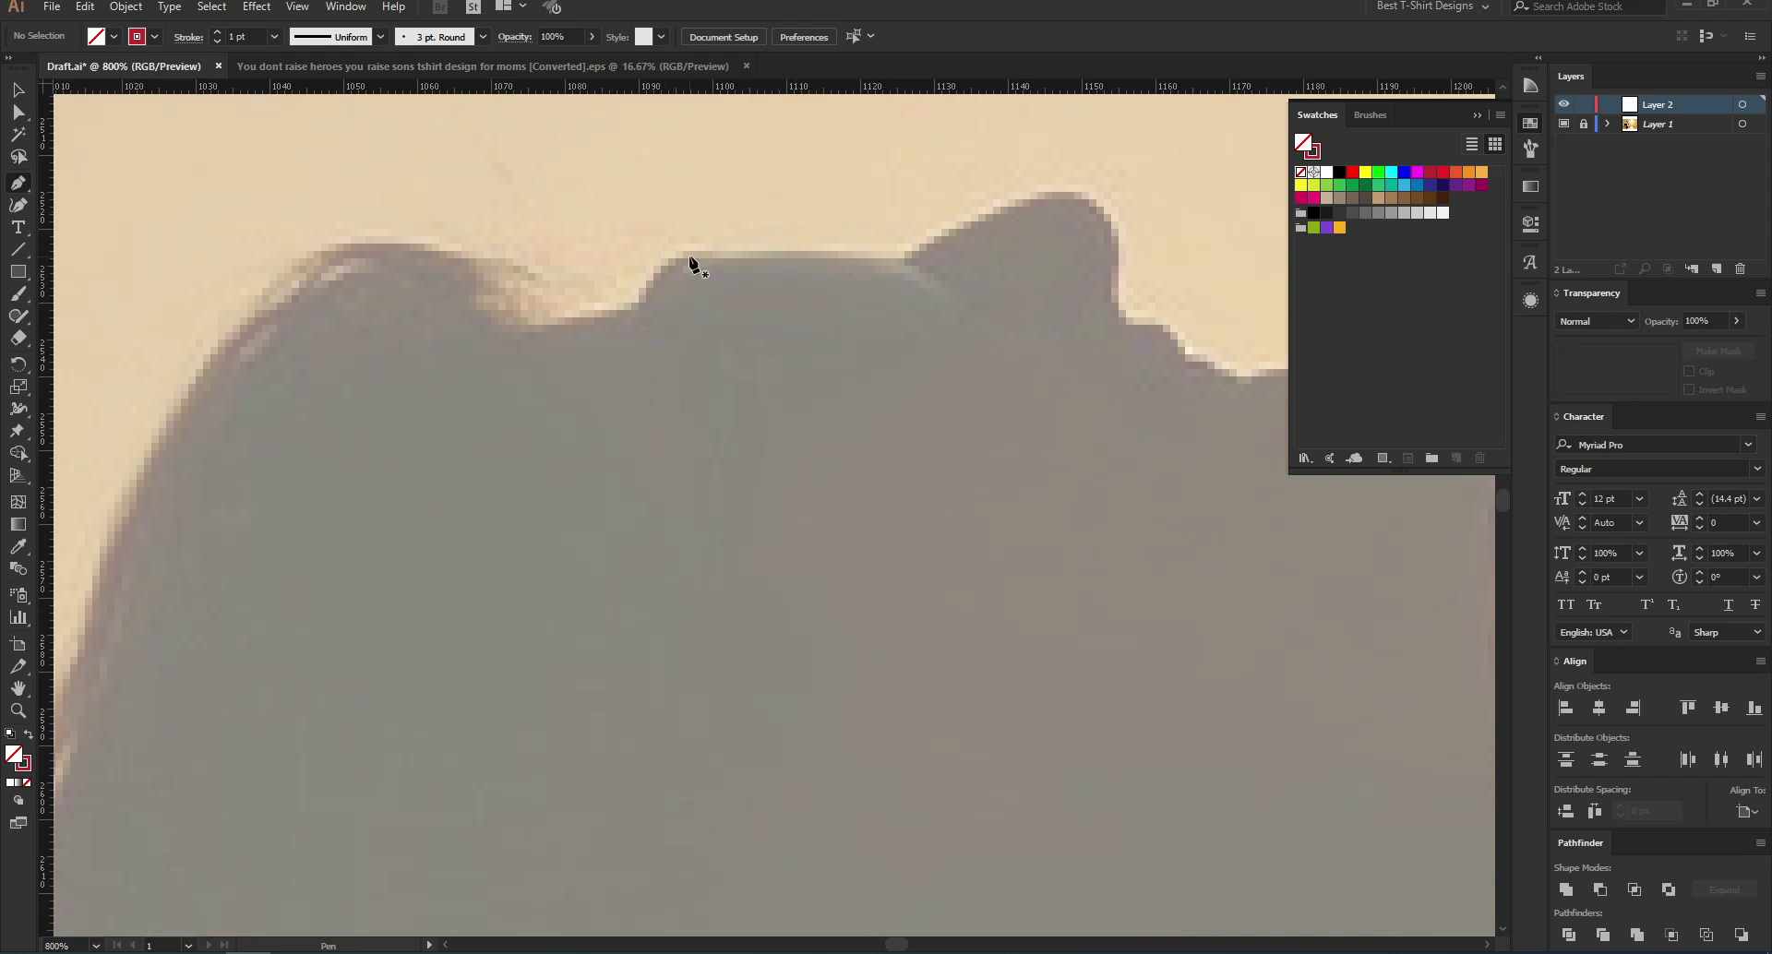
{"action": "left_click", "coordinate": [696, 251]}
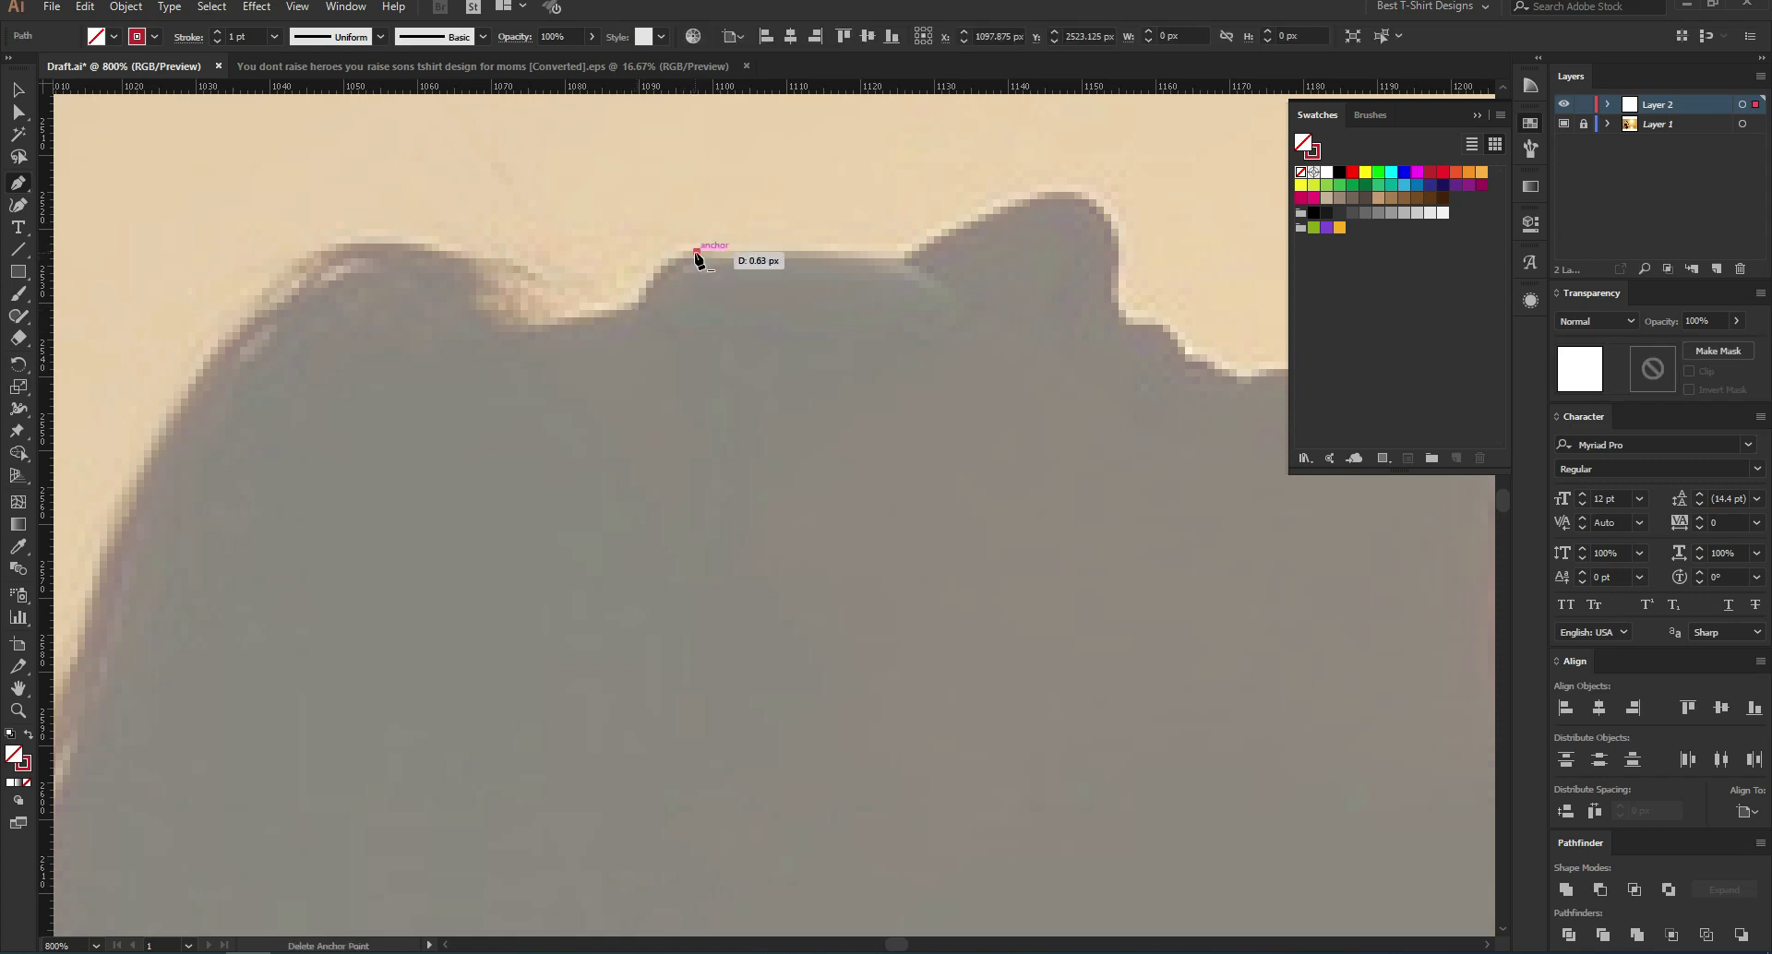
{"action": "left_click_drag", "start_coordinate": [639, 308], "coordinate": [633, 350]}
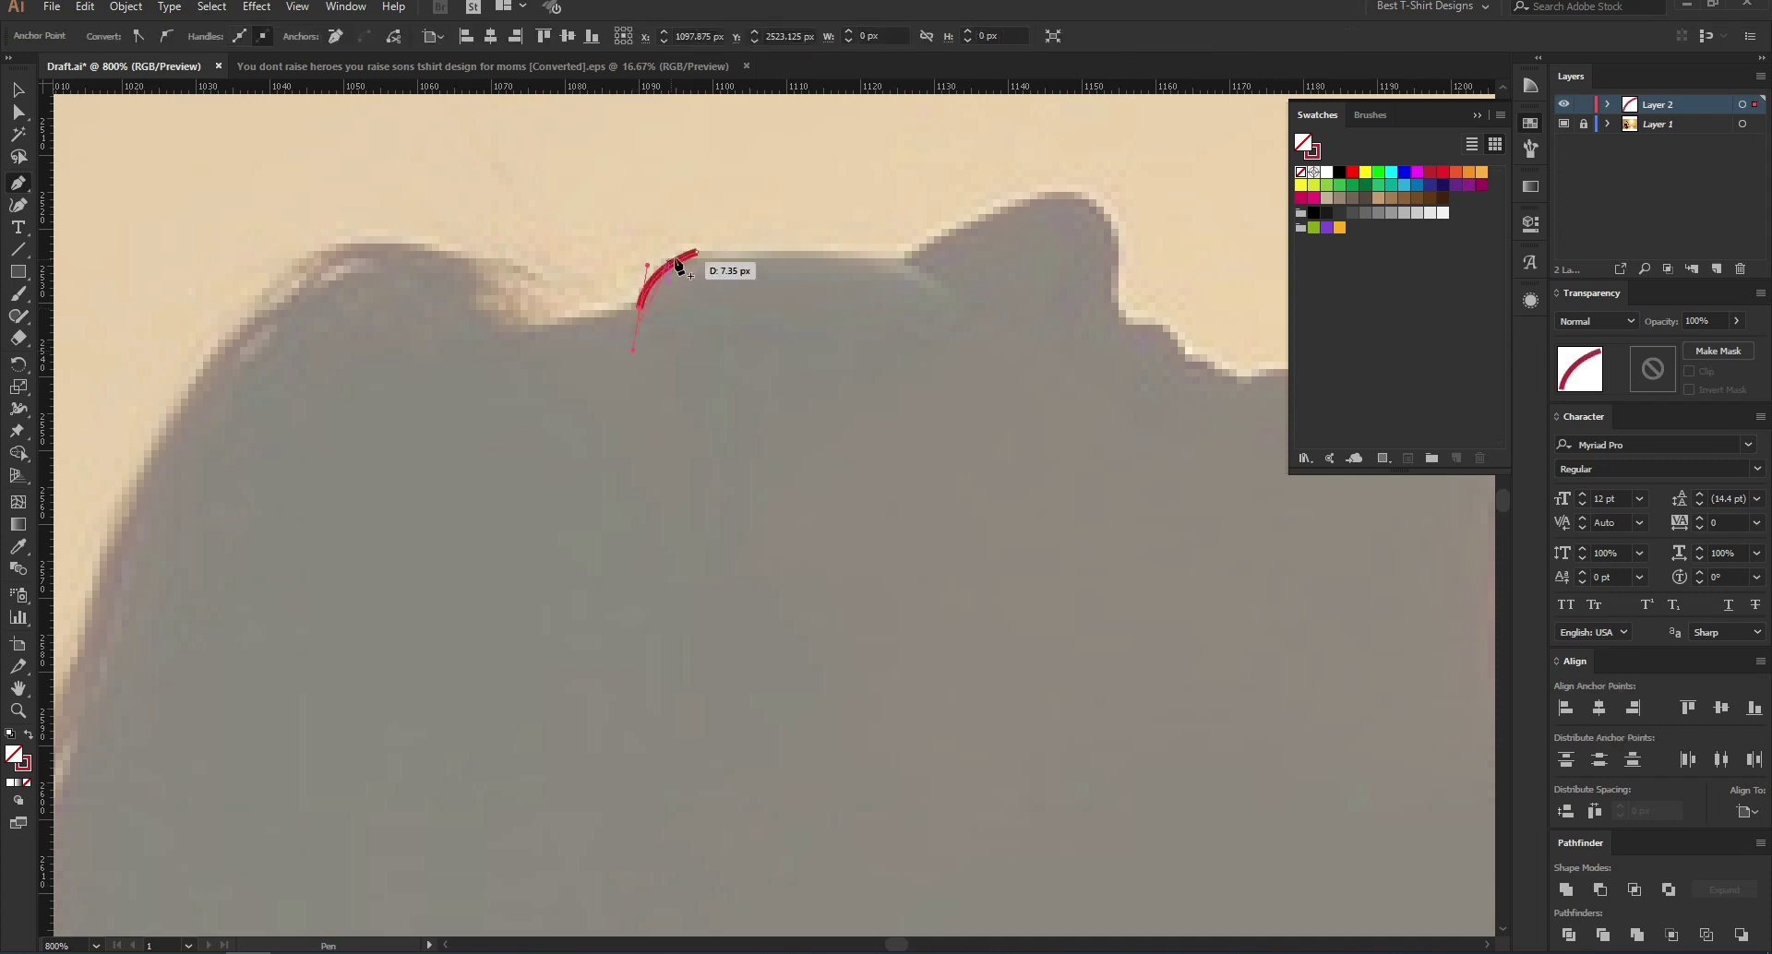
Step: Turn the path sharply at the hairline notch and extend it with a shallow curve to the base of the front hair
{"action": "scroll", "coordinate": [437, 258], "scroll_direction": "up", "scroll_amount": 1}
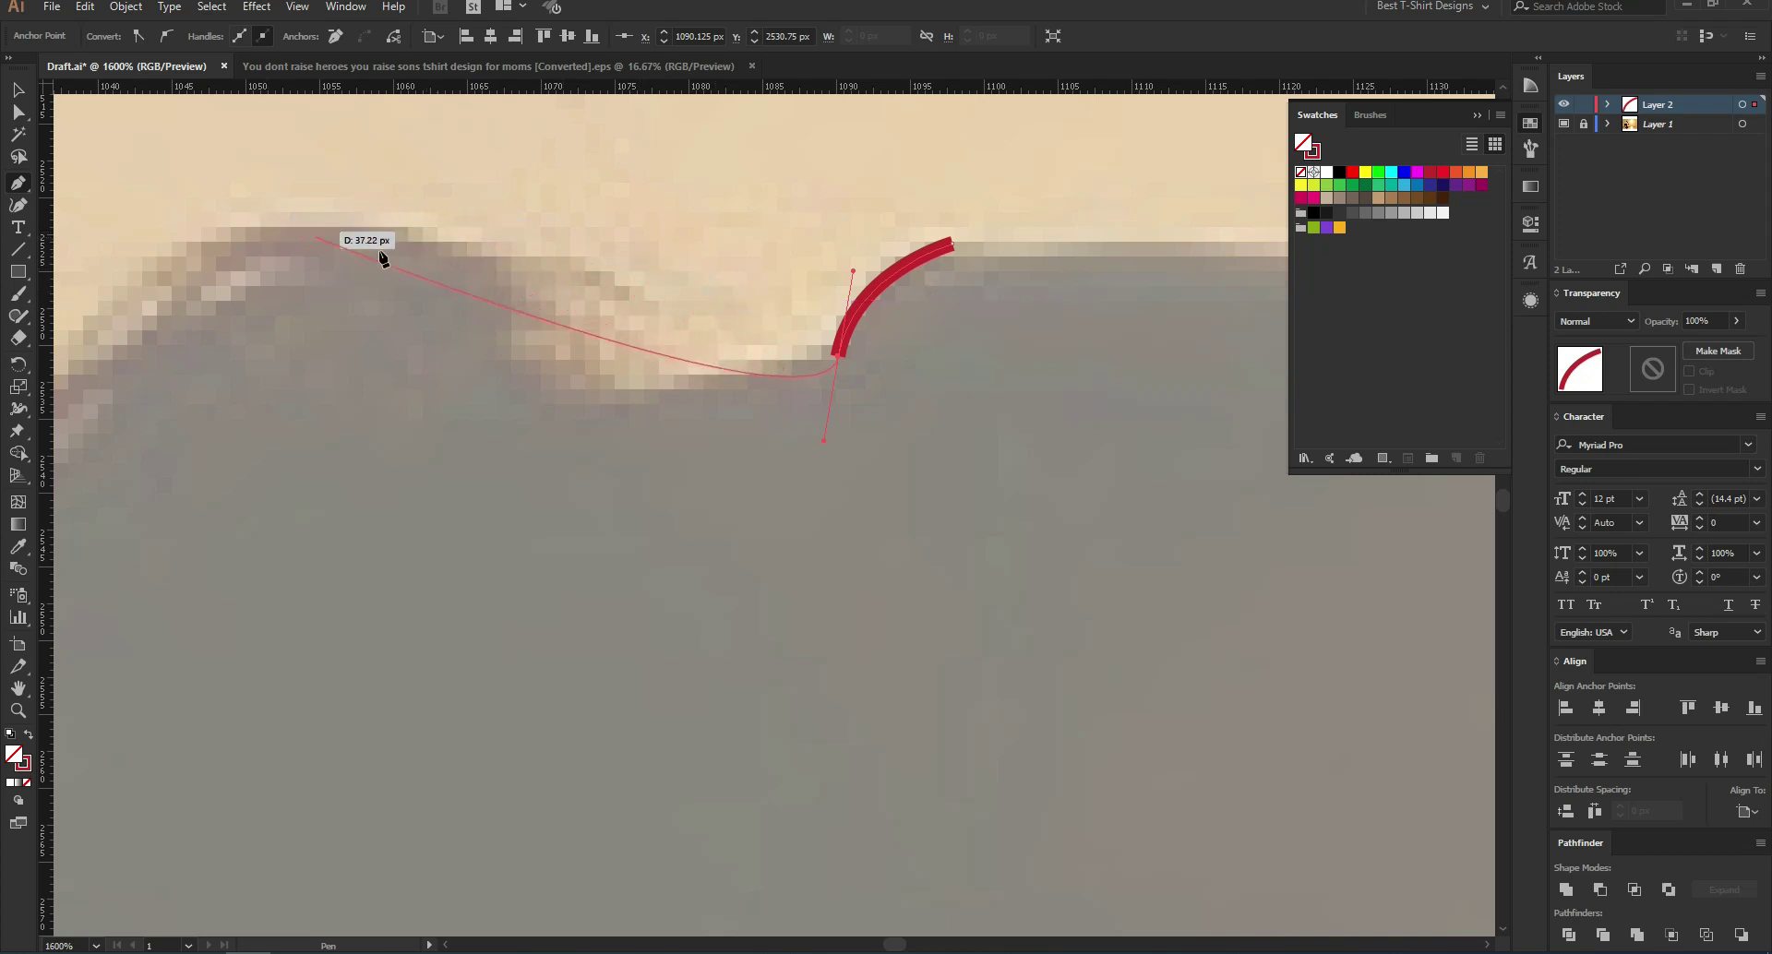
{"action": "left_click_drag", "start_coordinate": [823, 441], "coordinate": [738, 361]}
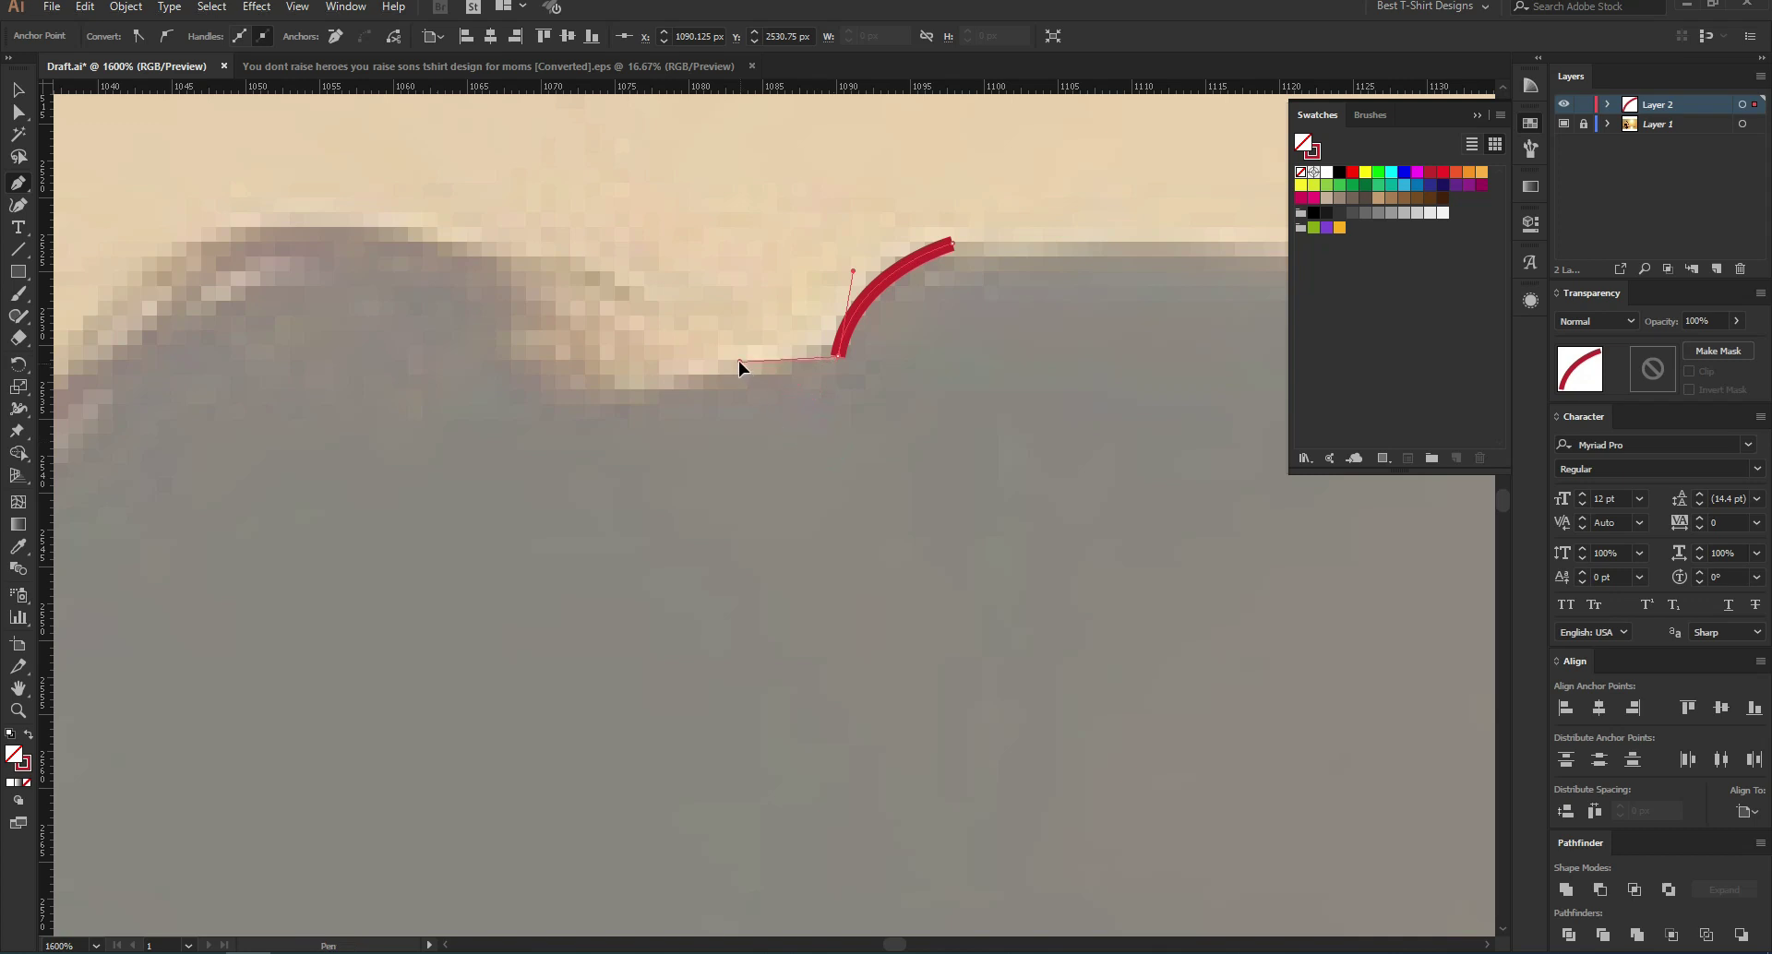
{"action": "left_click", "coordinate": [628, 394]}
{"action": "scroll", "coordinate": [990, 392], "scroll_direction": "down", "scroll_amount": 1}
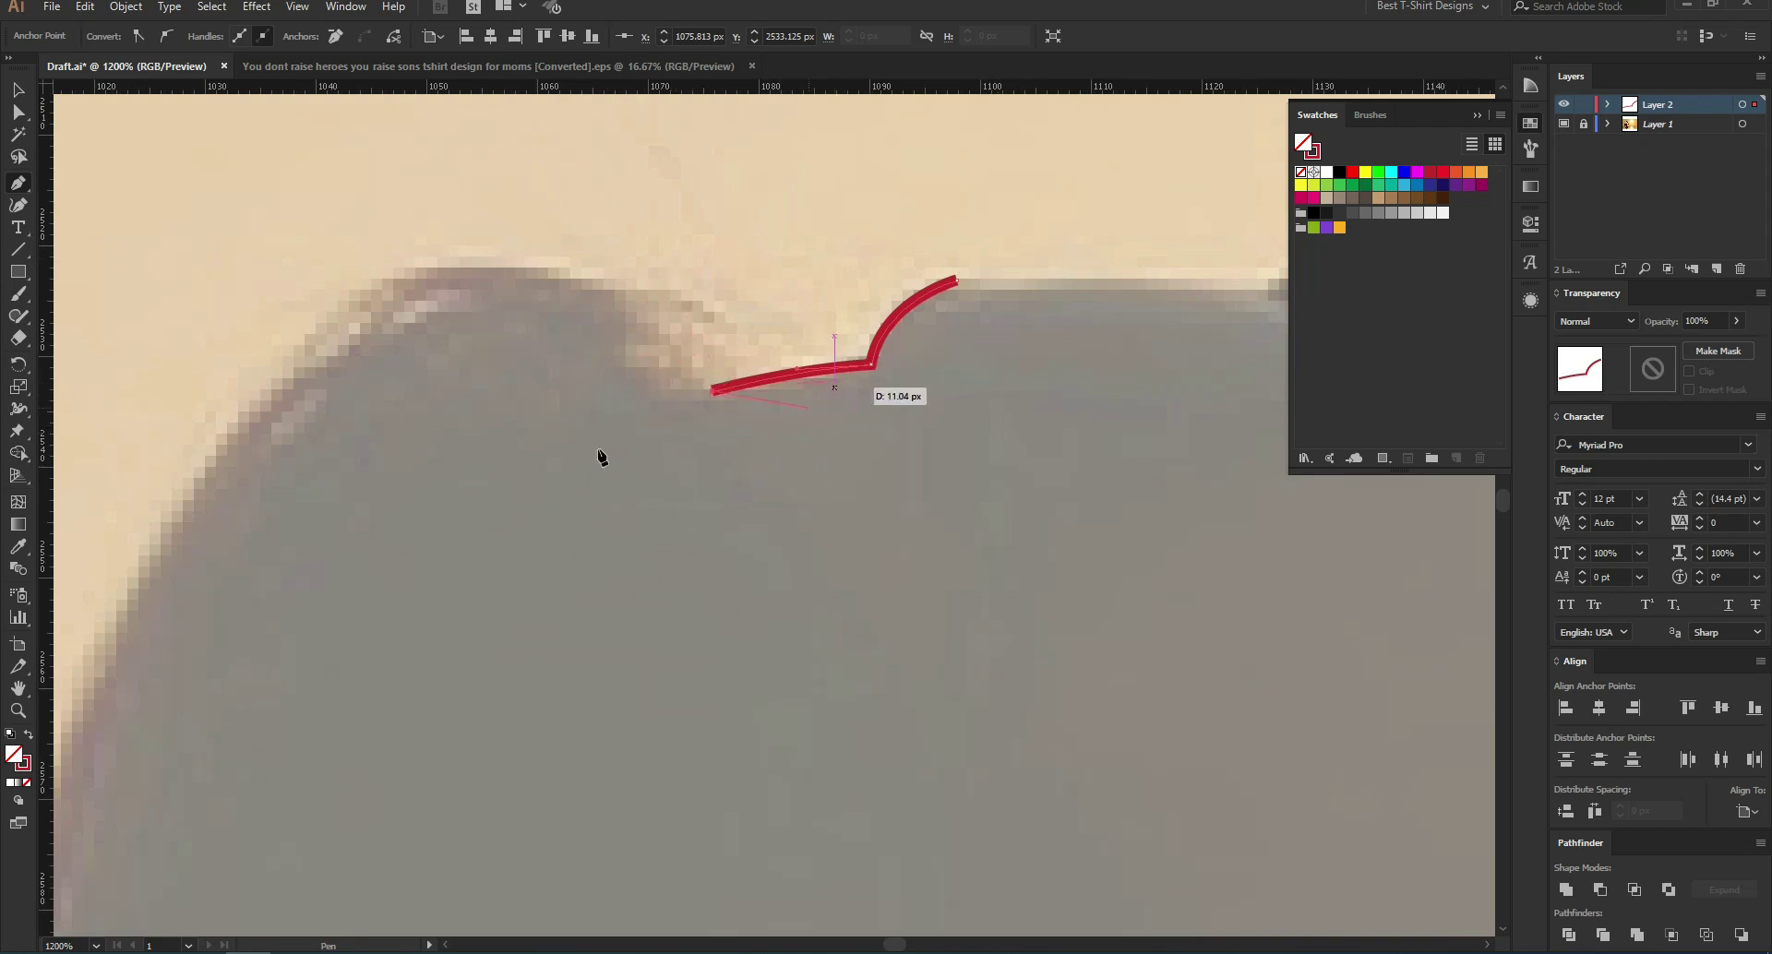
{"action": "left_click", "coordinate": [555, 393]}
{"action": "left_click_drag", "start_coordinate": [511, 423], "coordinate": [512, 424]}
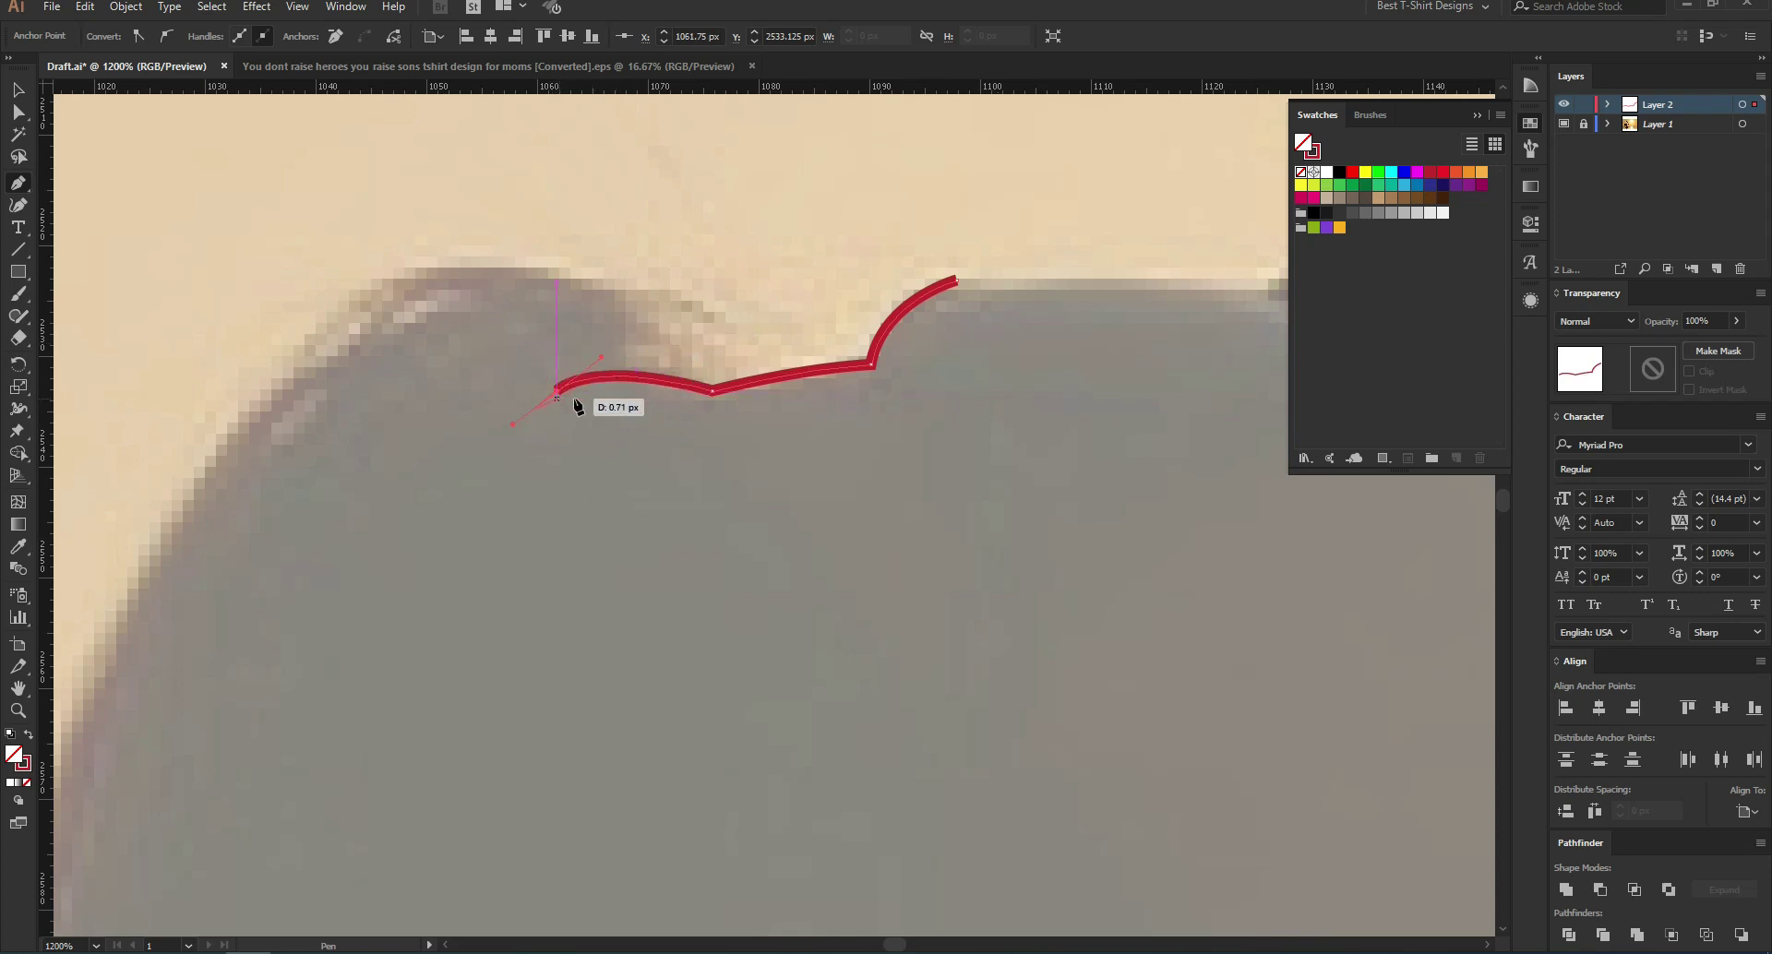
{"action": "key", "text": "ctrl+z"}
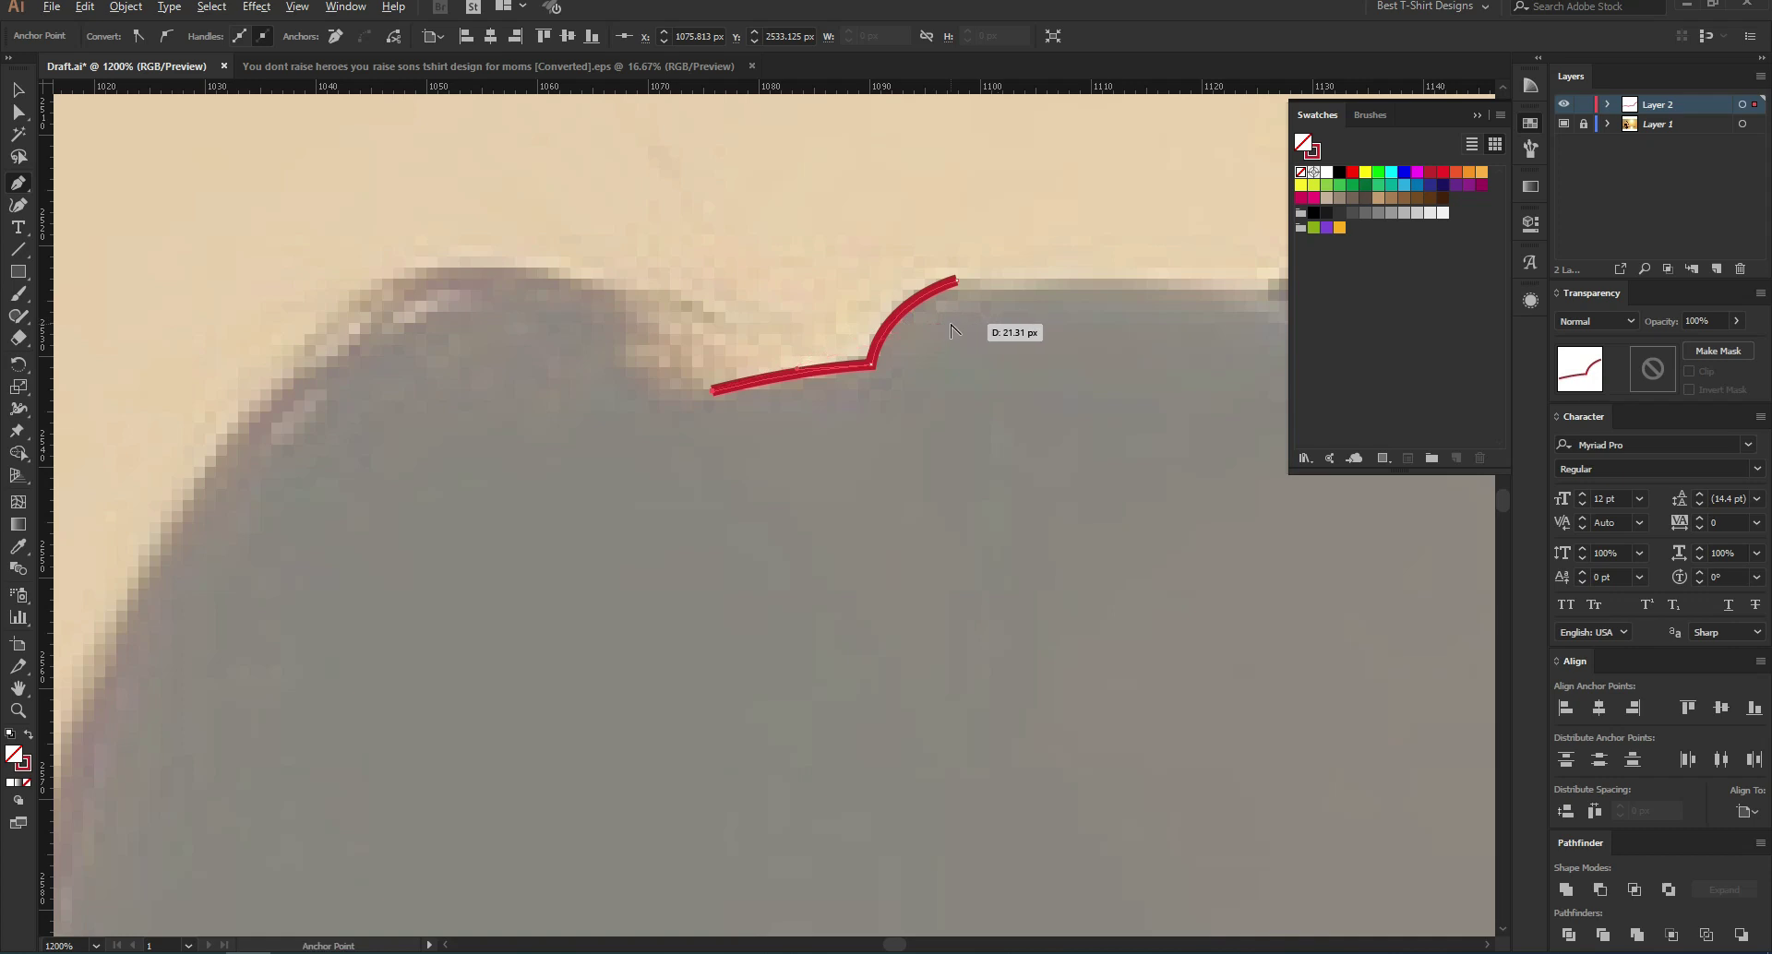
{"action": "scroll", "coordinate": [946, 325], "scroll_direction": "down", "scroll_amount": 1}
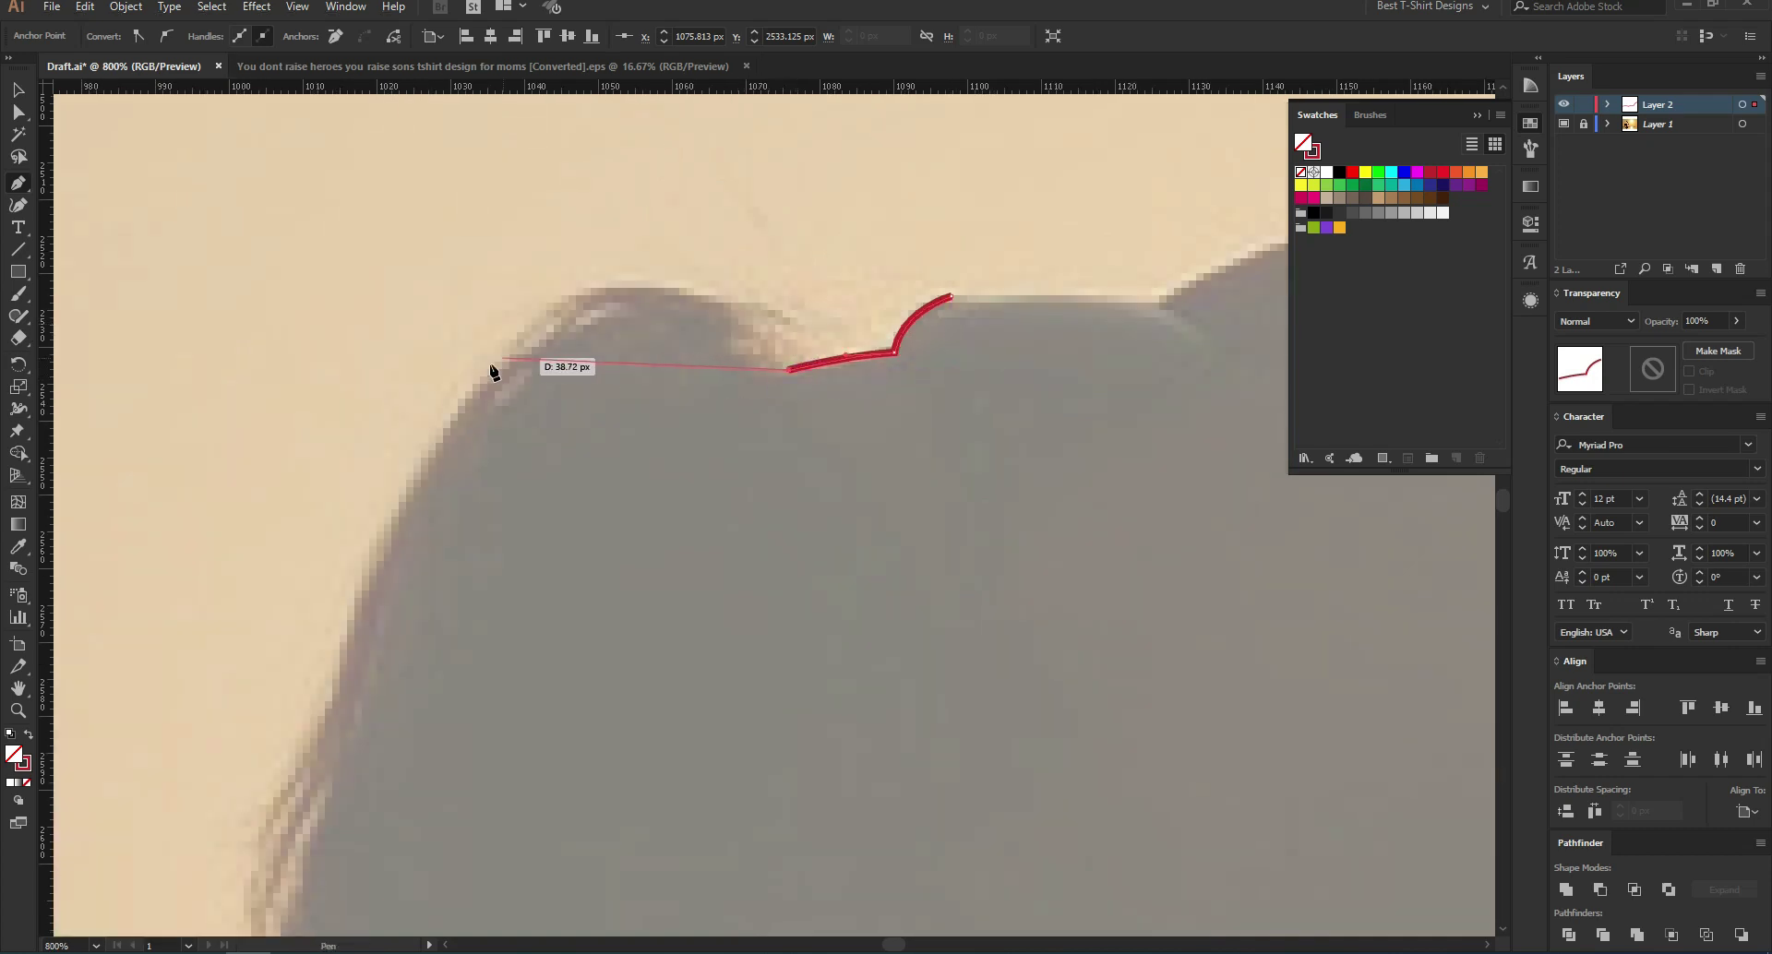
{"action": "left_click_drag", "start_coordinate": [506, 351], "coordinate": [316, 504]}
{"action": "left_click_drag", "start_coordinate": [315, 503], "coordinate": [315, 503]}
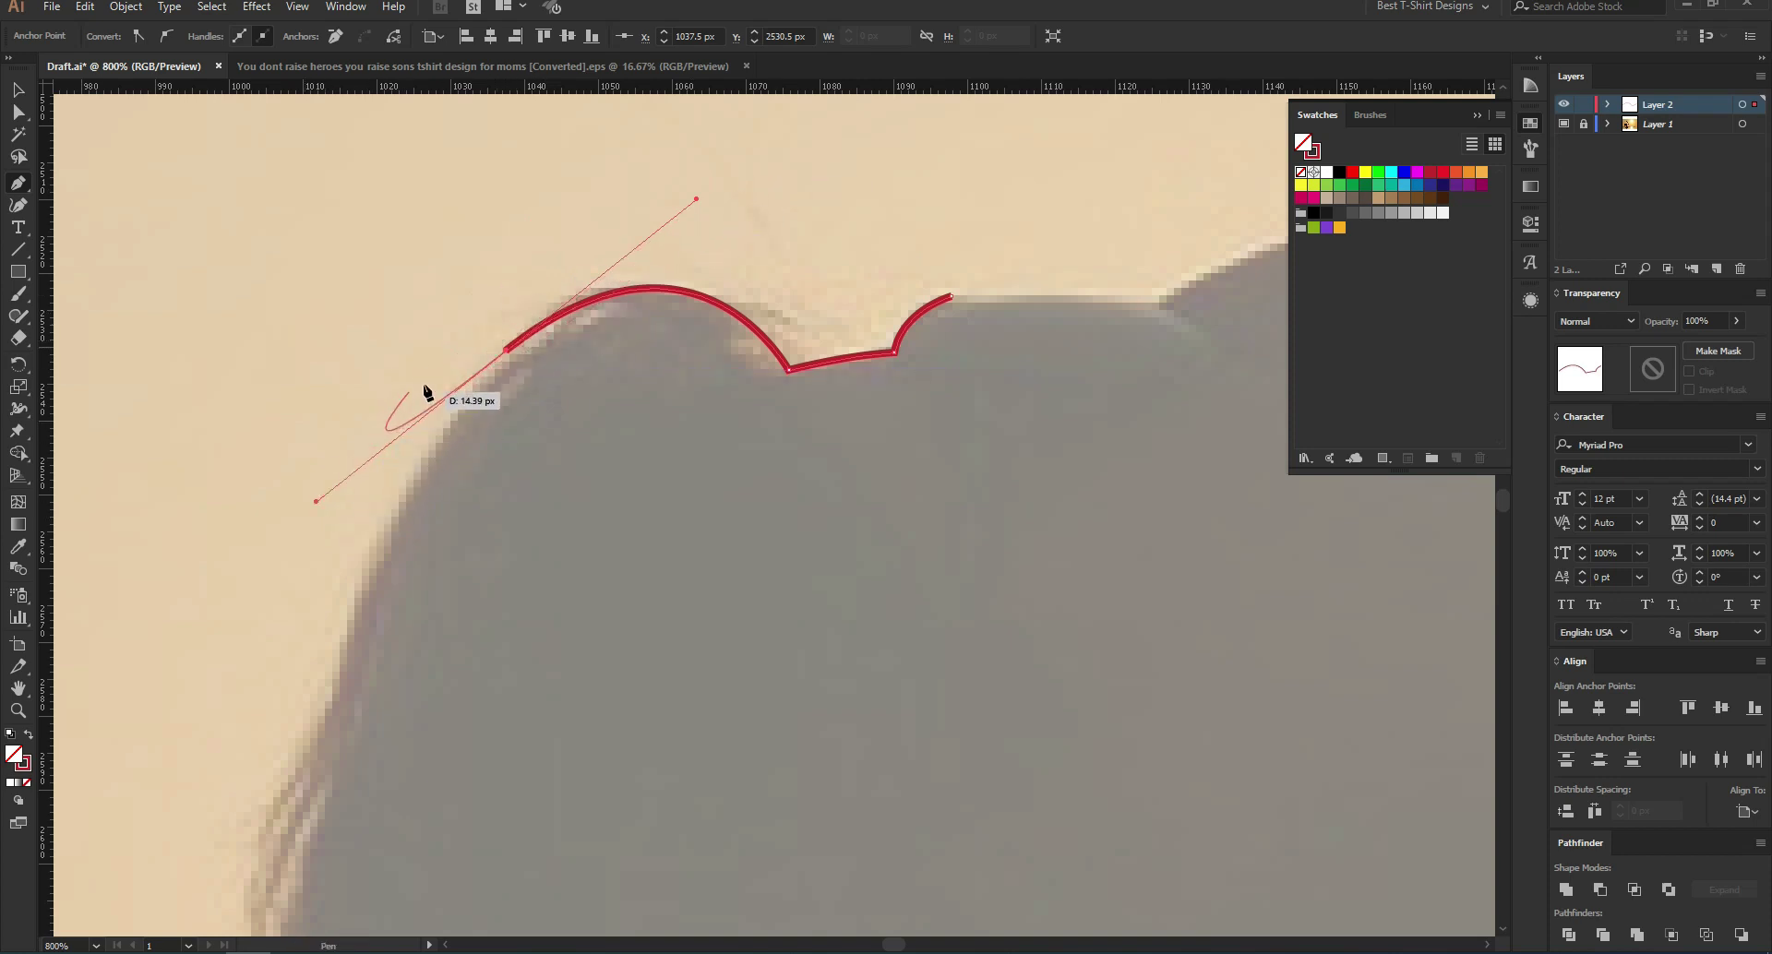
{"action": "left_click_drag", "start_coordinate": [261, 552], "coordinate": [315, 501]}
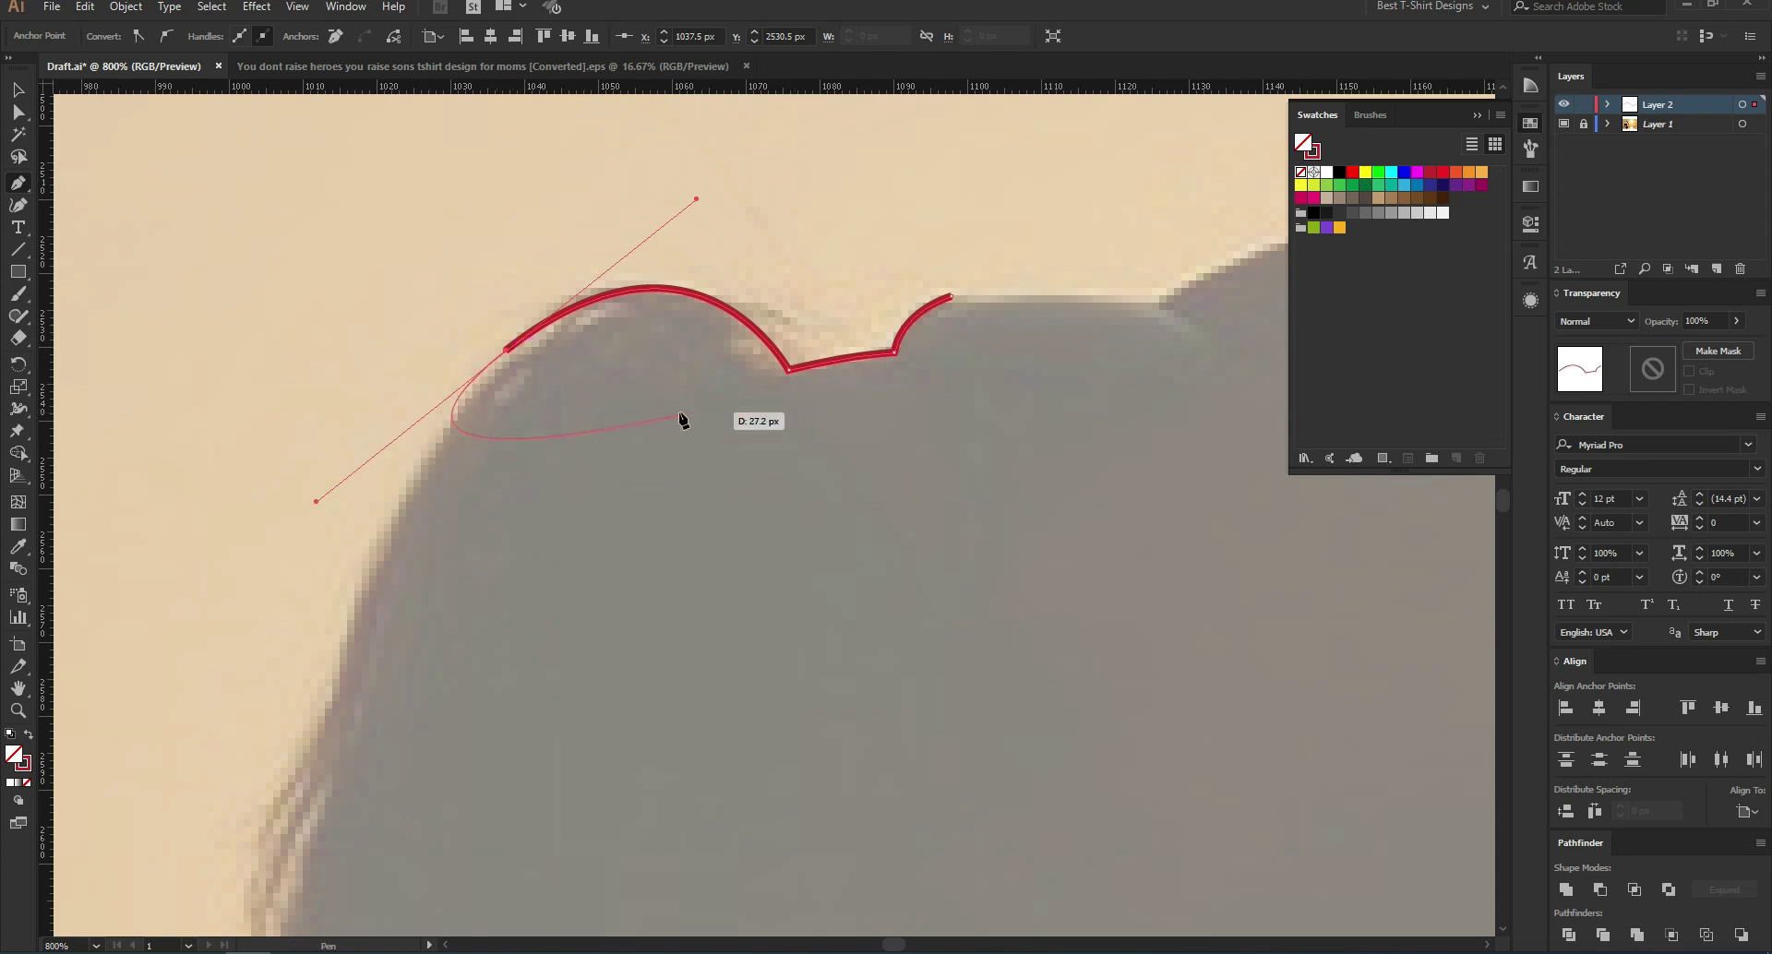
{"action": "key", "text": "ctrl"}
{"action": "key", "text": "ctrl+z"}
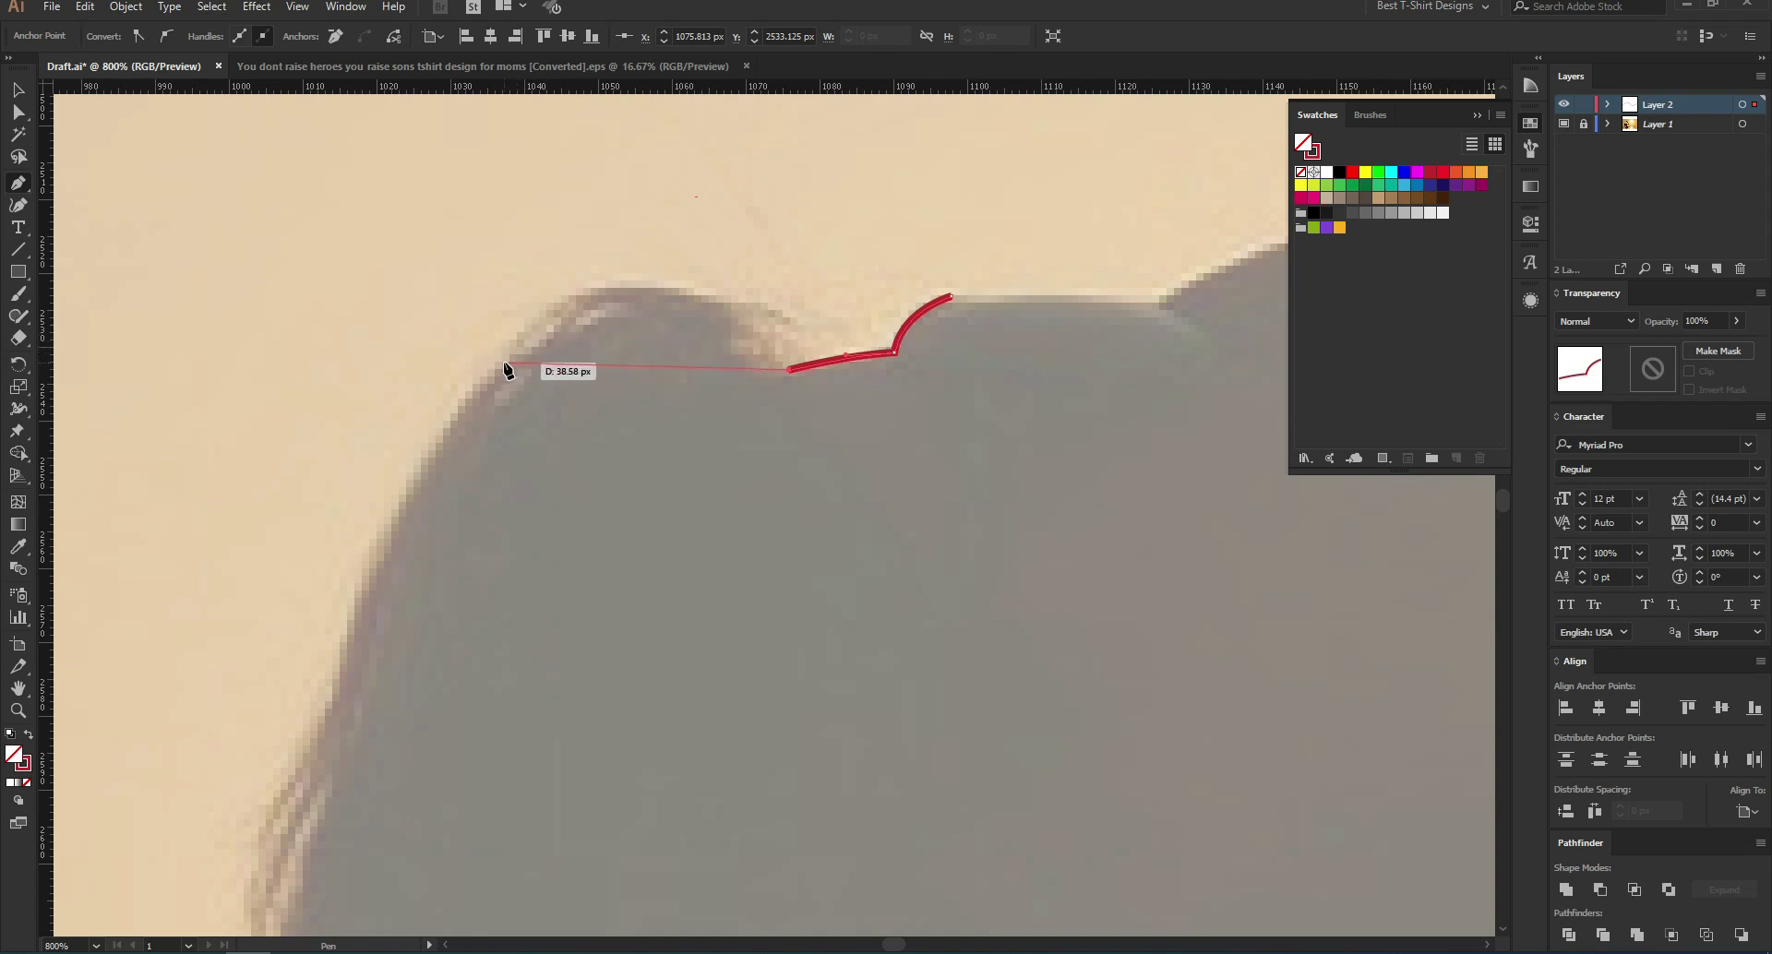
Step: Arch the path over the top of the hair, then fold it back inside the head to form a pointed lock
{"action": "left_click_drag", "start_coordinate": [390, 437], "coordinate": [312, 540]}
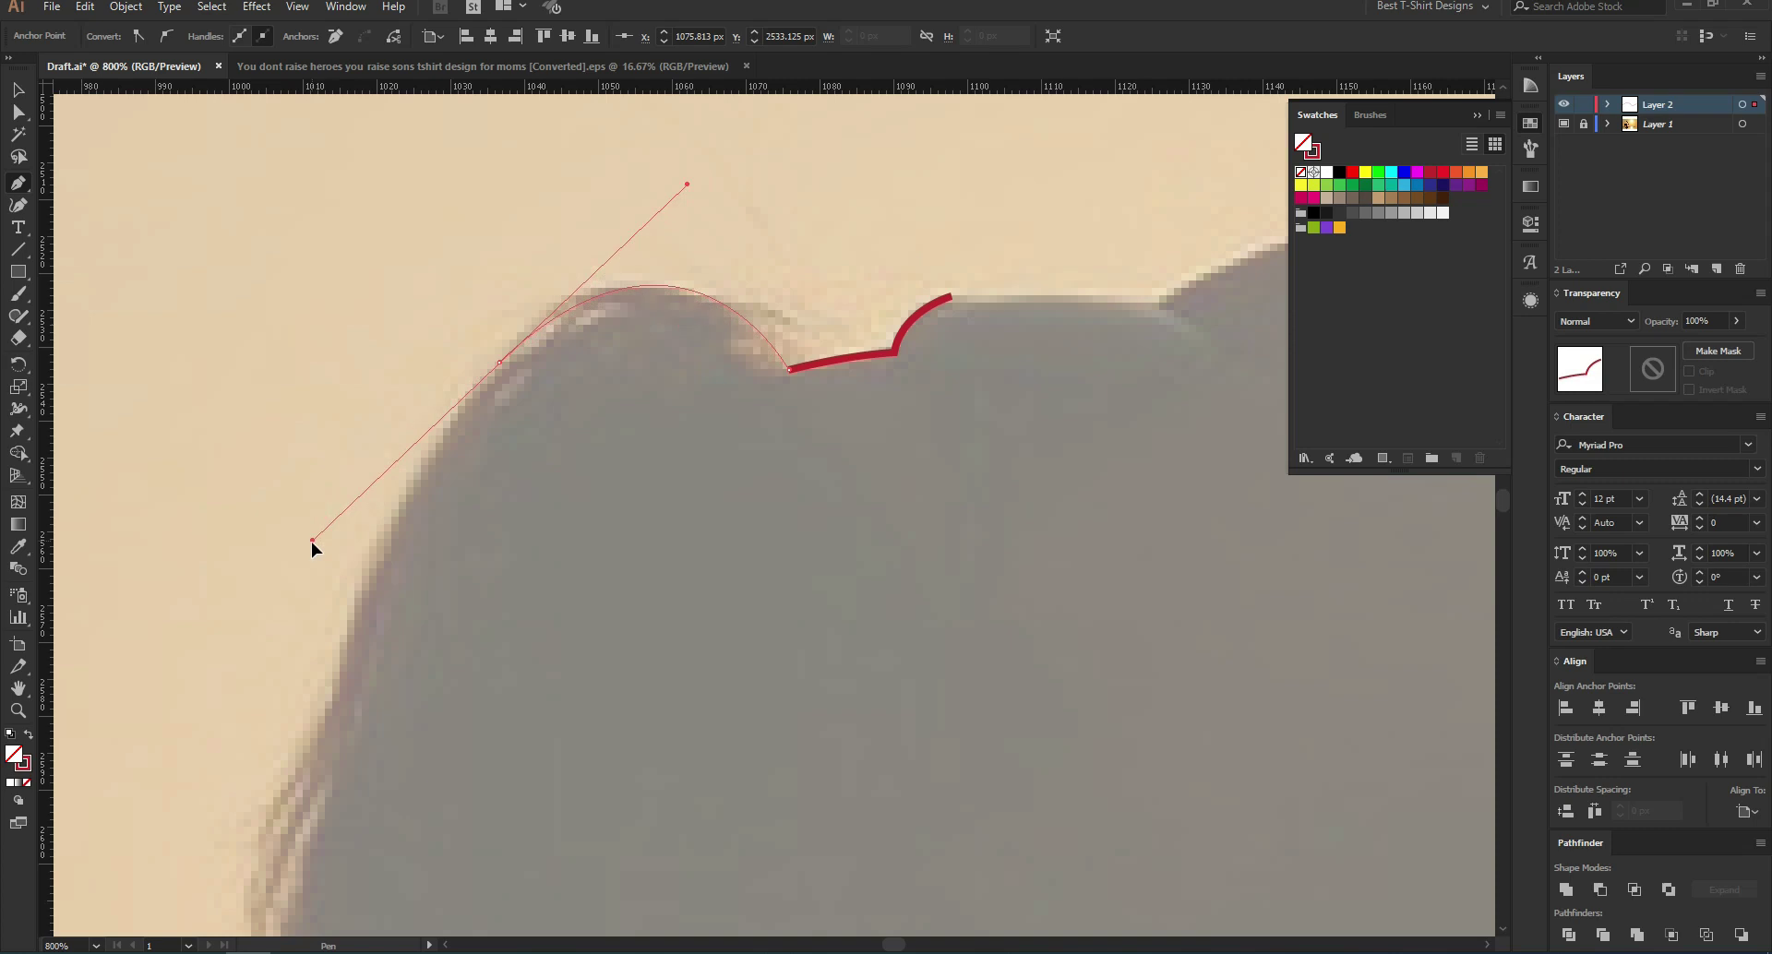
{"action": "left_click_drag", "start_coordinate": [311, 541], "coordinate": [465, 251]}
{"action": "left_click_drag", "start_coordinate": [685, 317], "coordinate": [682, 318]}
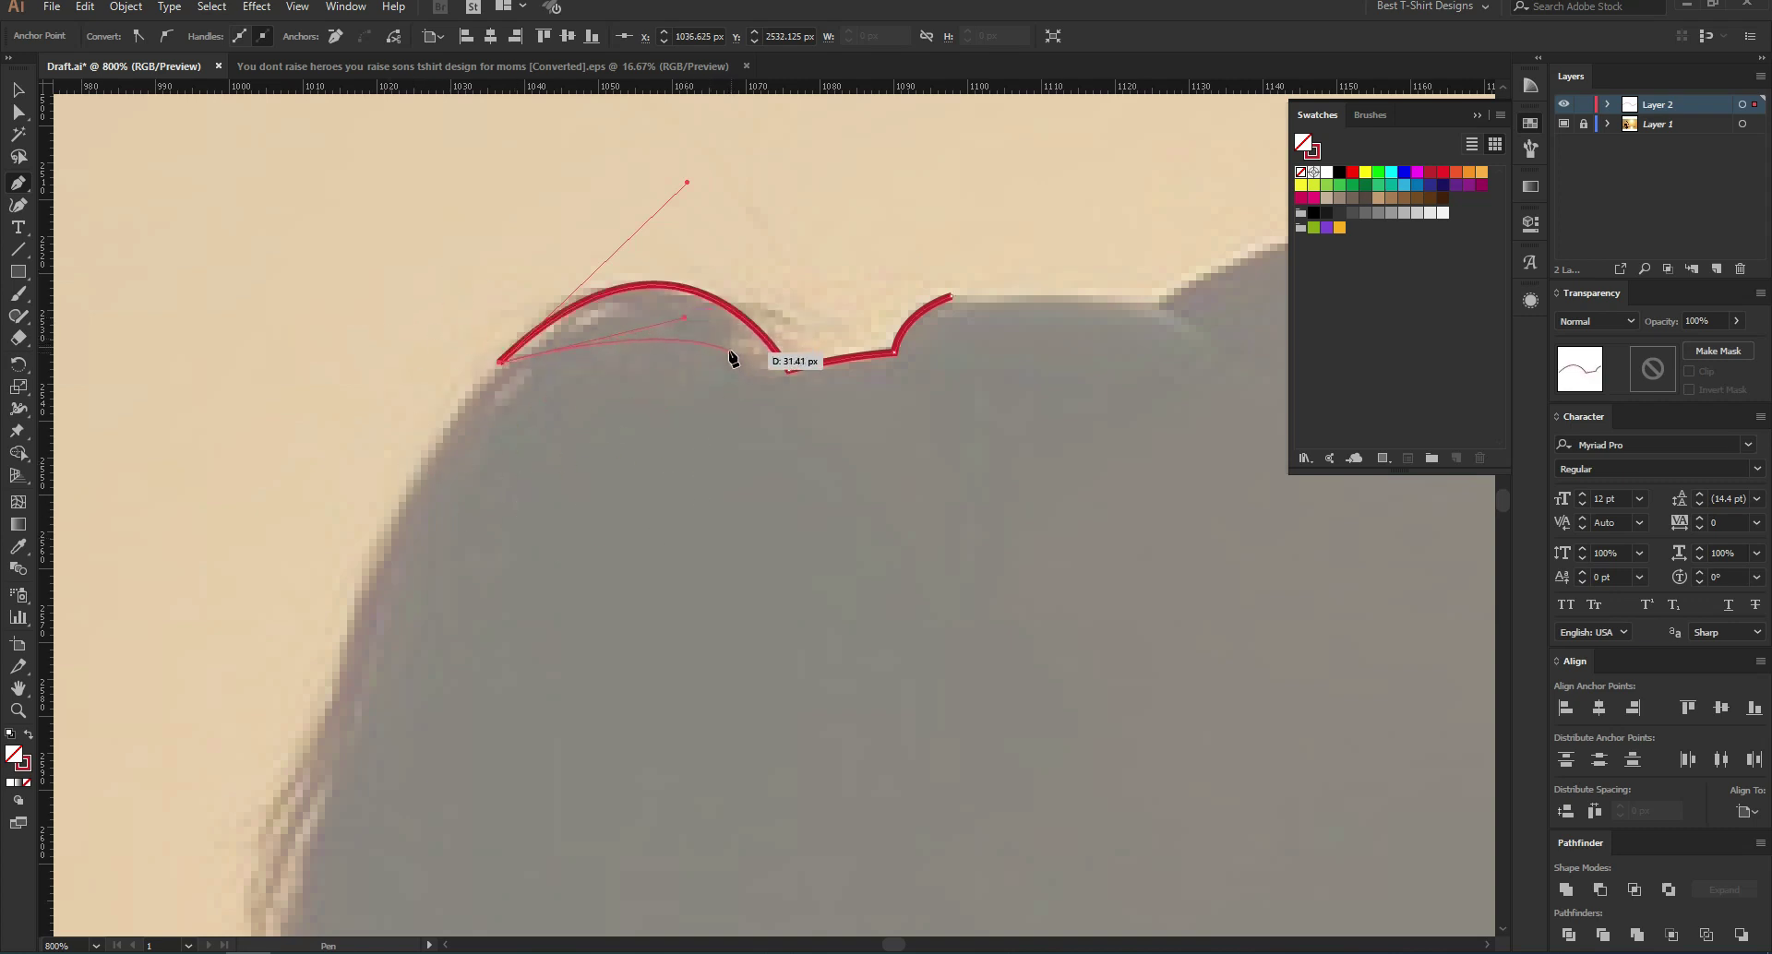
{"action": "left_click", "coordinate": [733, 353]}
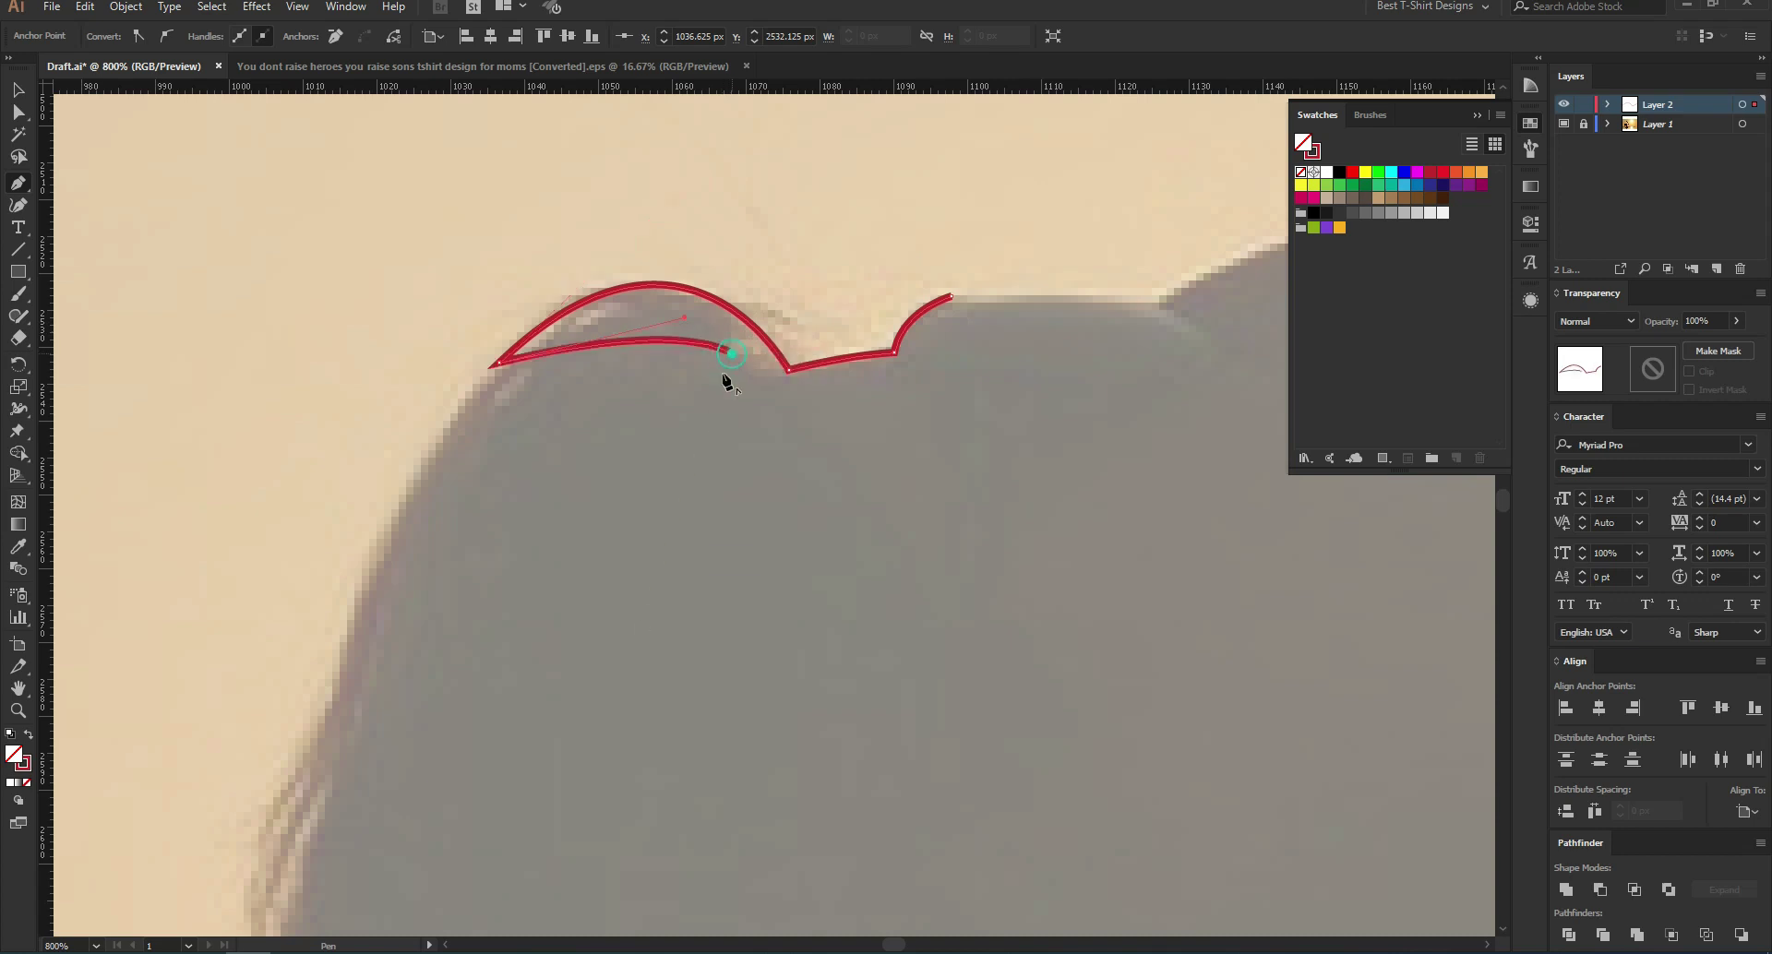
Step: Trace a long curve from the inner point down the upper back of the head and turn its handle inward
{"action": "scroll", "coordinate": [646, 276], "scroll_direction": "down", "scroll_amount": 2}
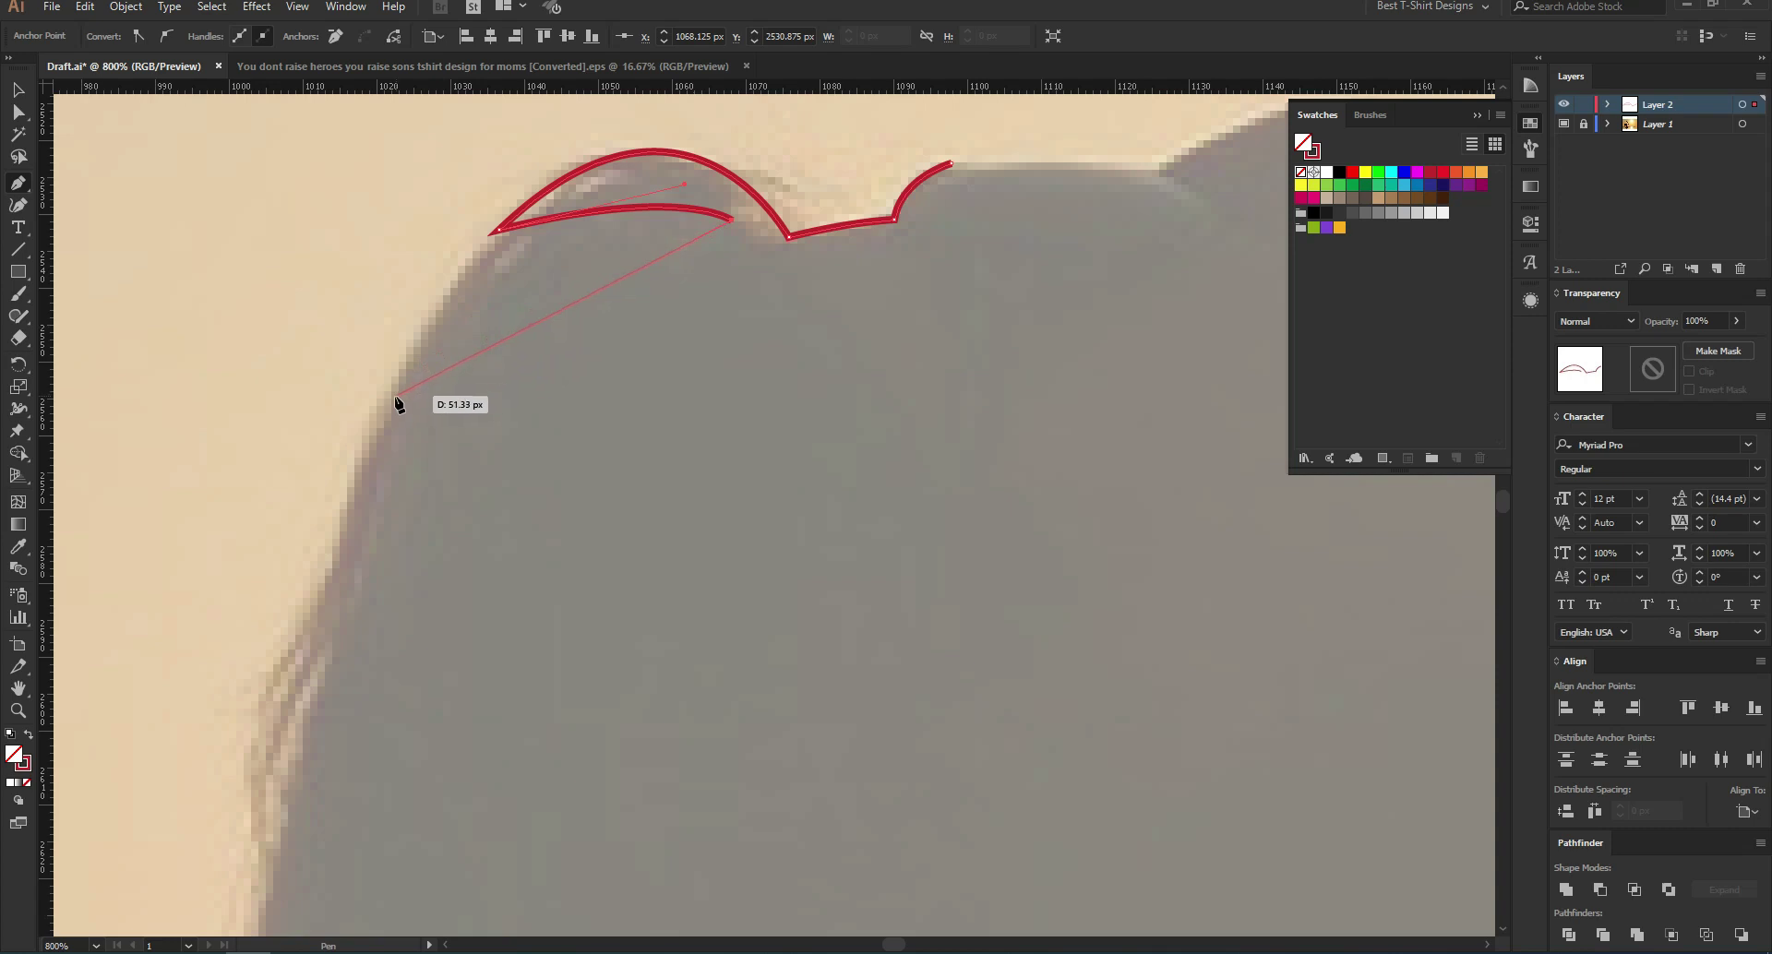
{"action": "mouse_move", "coordinate": [360, 450]}
{"action": "left_mouse_down"}
{"action": "mouse_move", "coordinate": [328, 661]}
{"action": "mouse_move", "coordinate": [245, 706]}
{"action": "mouse_move", "coordinate": [273, 692]}
{"action": "mouse_move", "coordinate": [529, 305]}
{"action": "left_mouse_up"}
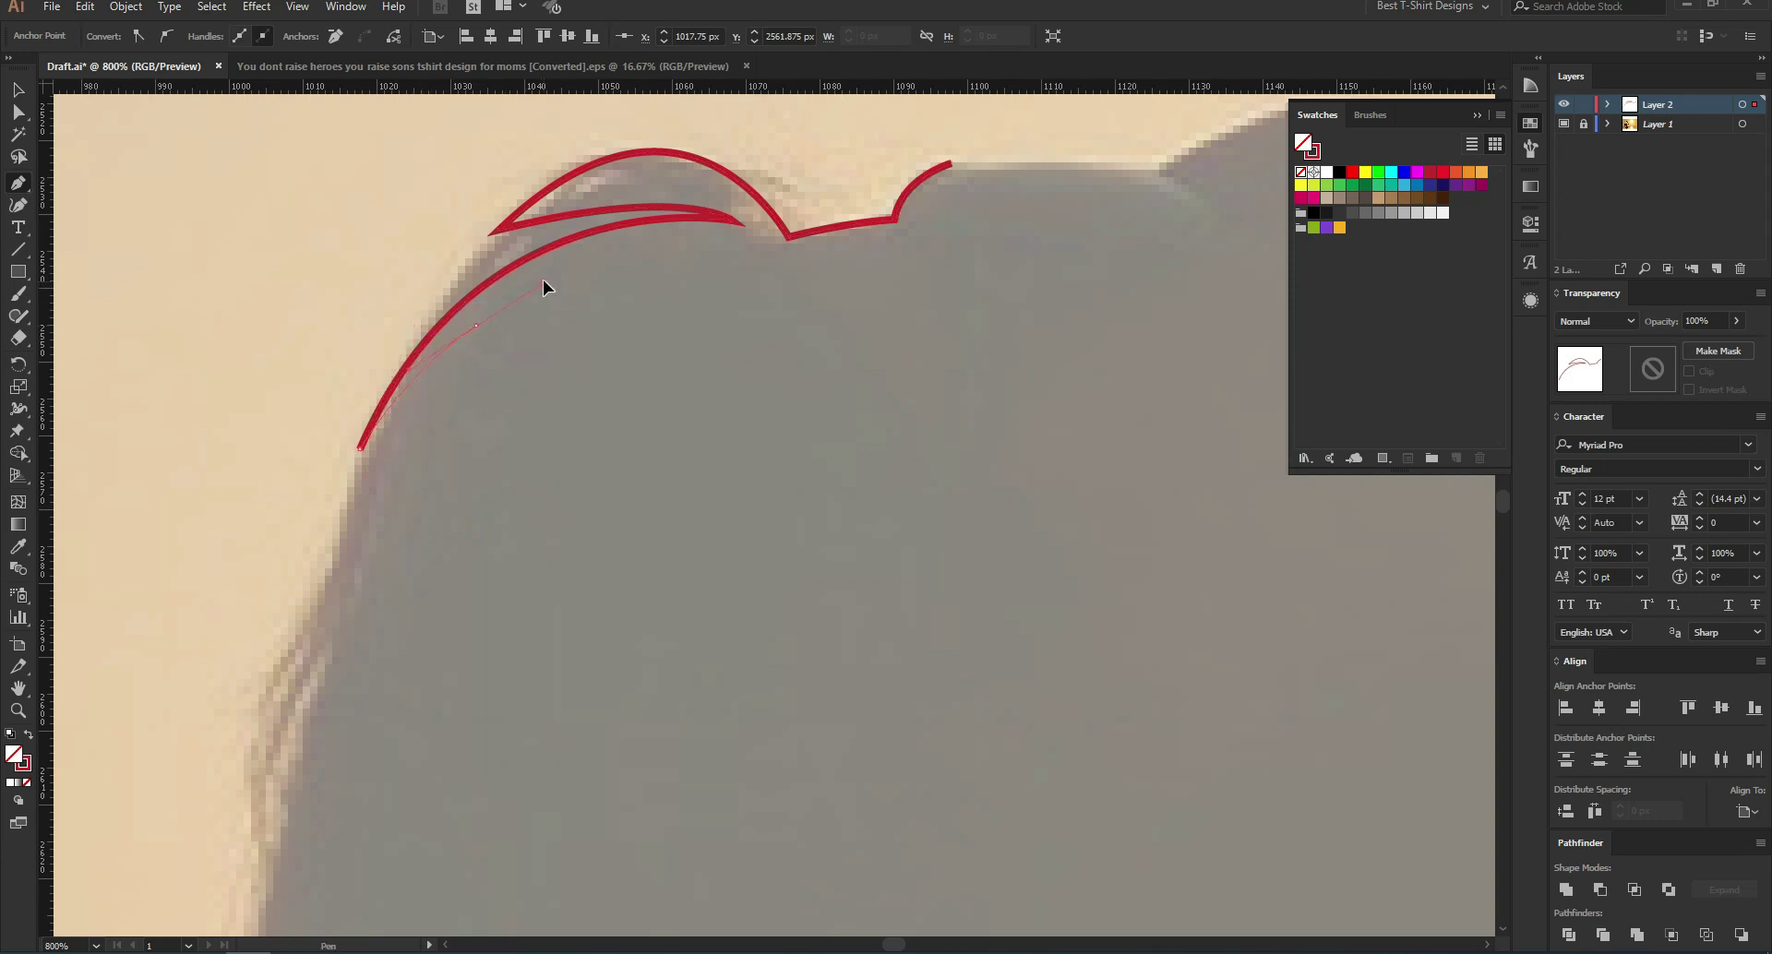
{"action": "left_click_drag", "start_coordinate": [475, 361], "coordinate": [407, 419]}
Step: Add the following pointed lock down the back of the head, redoing its inner point higher inside the hair
{"action": "scroll", "coordinate": [455, 269], "scroll_direction": "down", "scroll_amount": 3}
{"action": "left_click_drag", "start_coordinate": [252, 674], "coordinate": [255, 801]}
{"action": "left_click_drag", "start_coordinate": [254, 859], "coordinate": [314, 498]}
{"action": "left_click", "coordinate": [352, 440]}
{"action": "scroll", "coordinate": [357, 440], "scroll_direction": "down", "scroll_amount": 2}
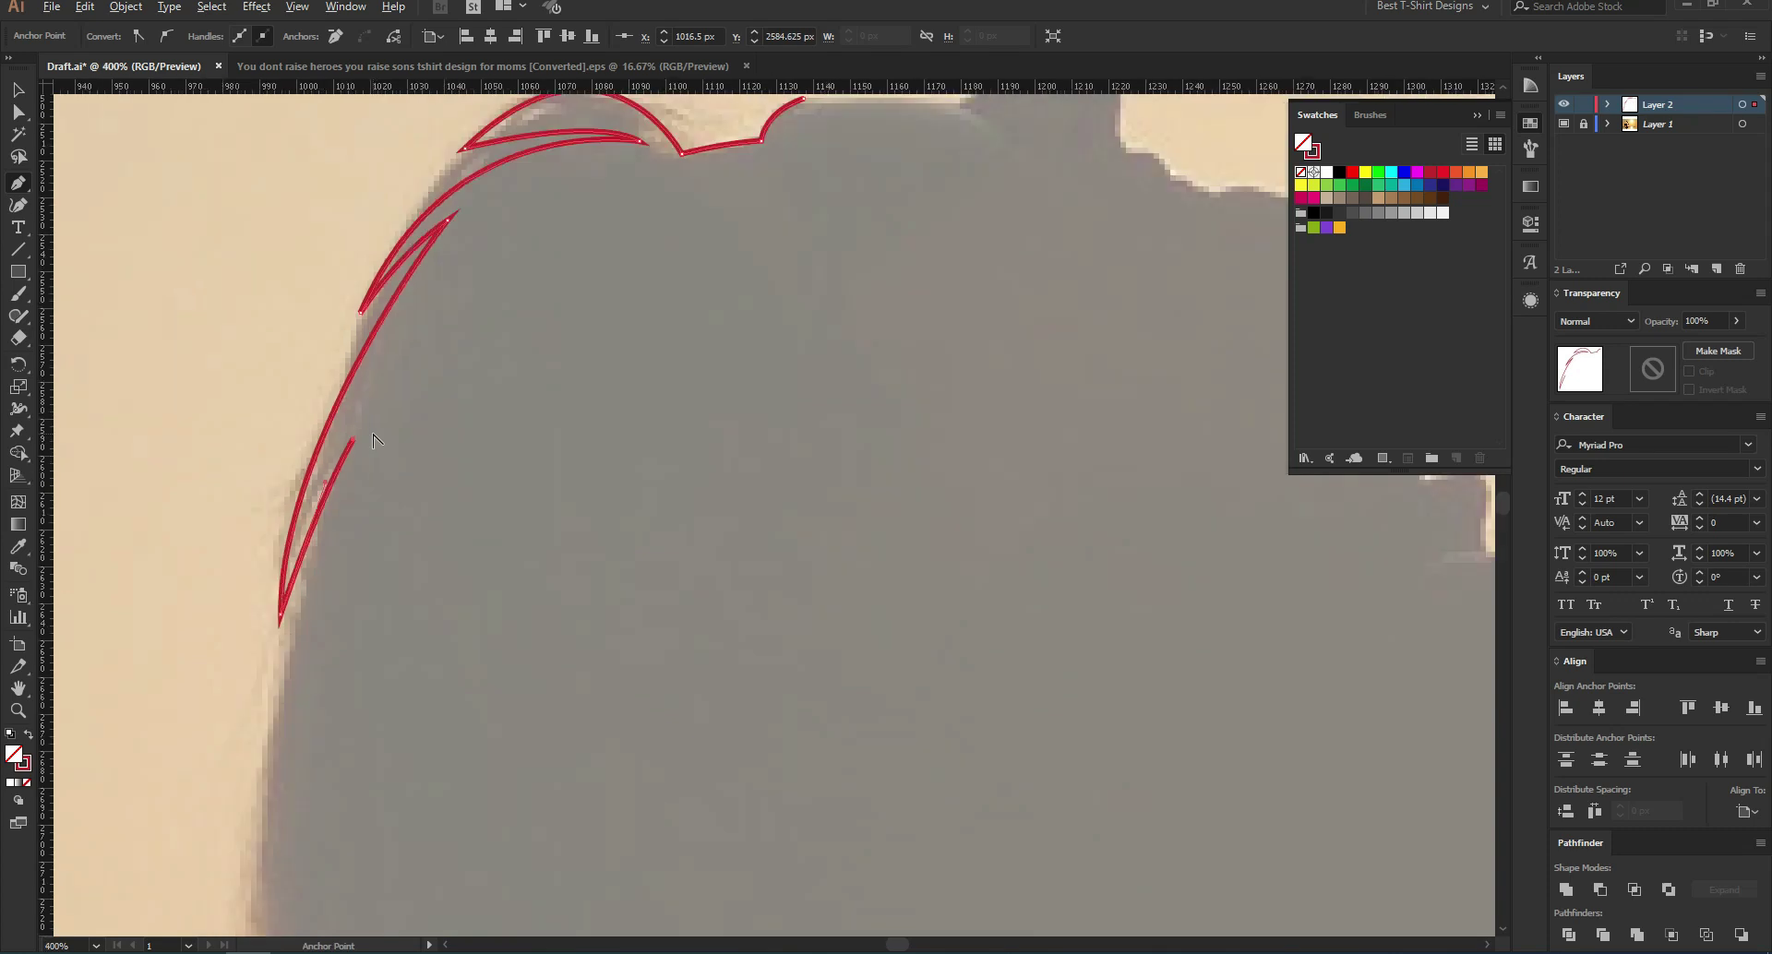
{"action": "scroll", "coordinate": [369, 450], "scroll_direction": "down", "scroll_amount": 3}
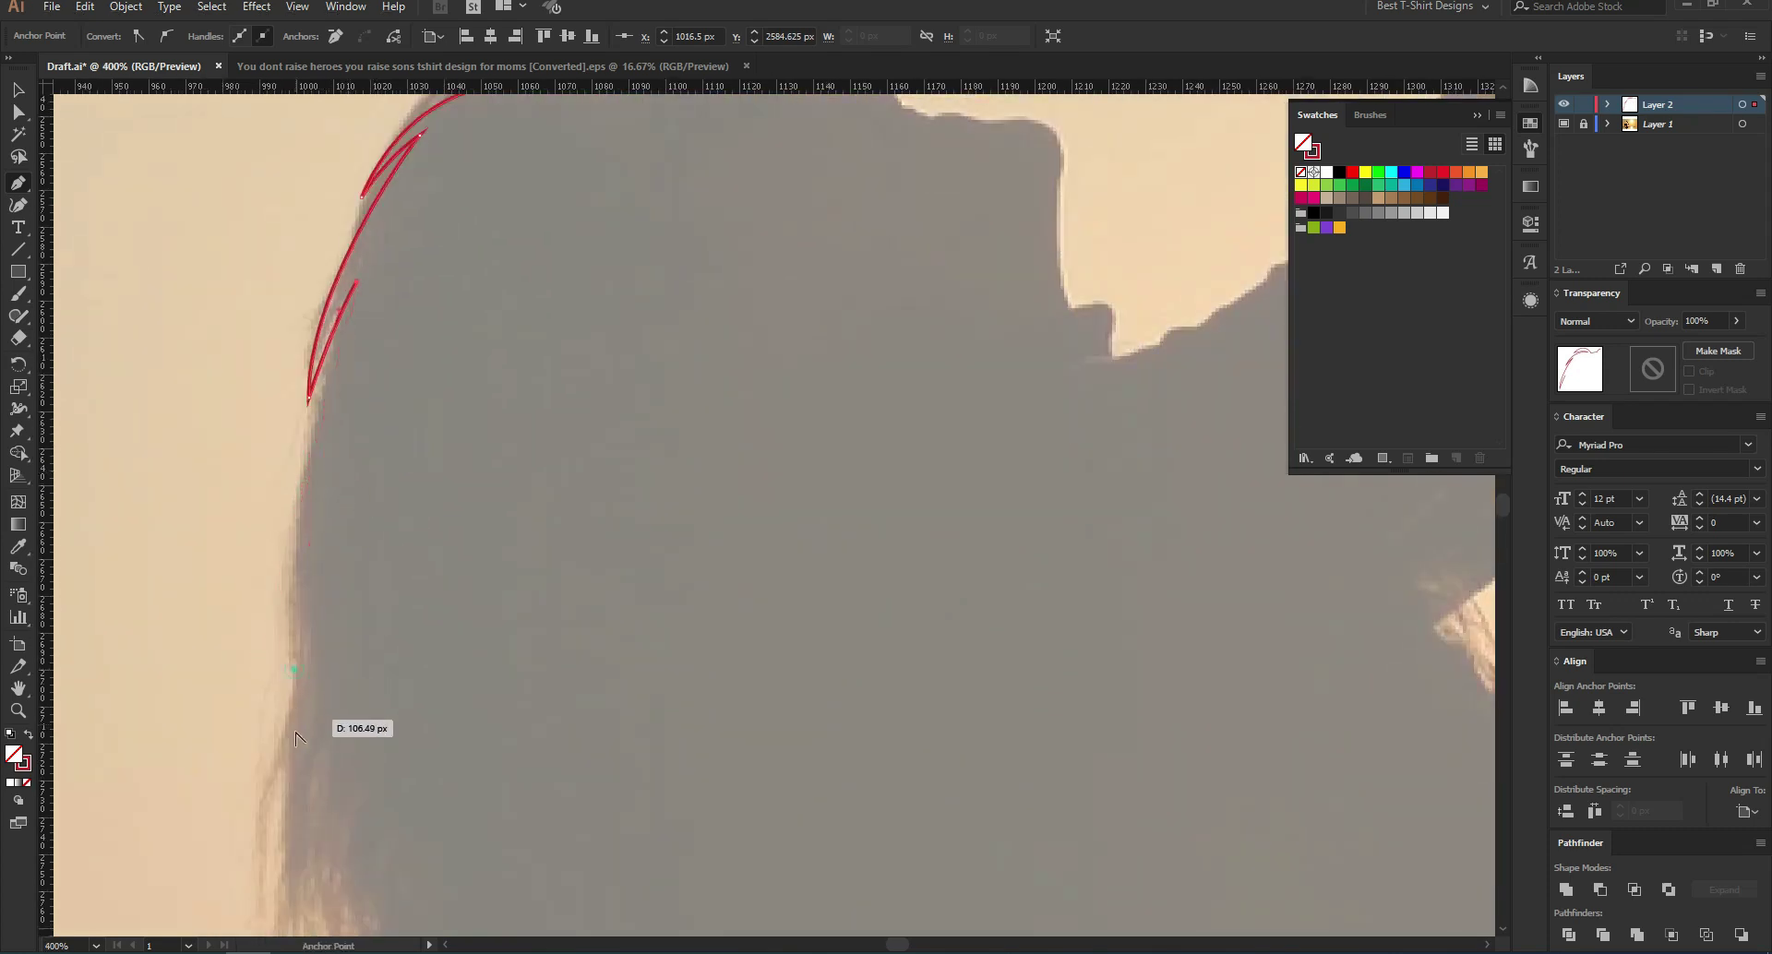
{"action": "key", "text": "ctrl+z"}
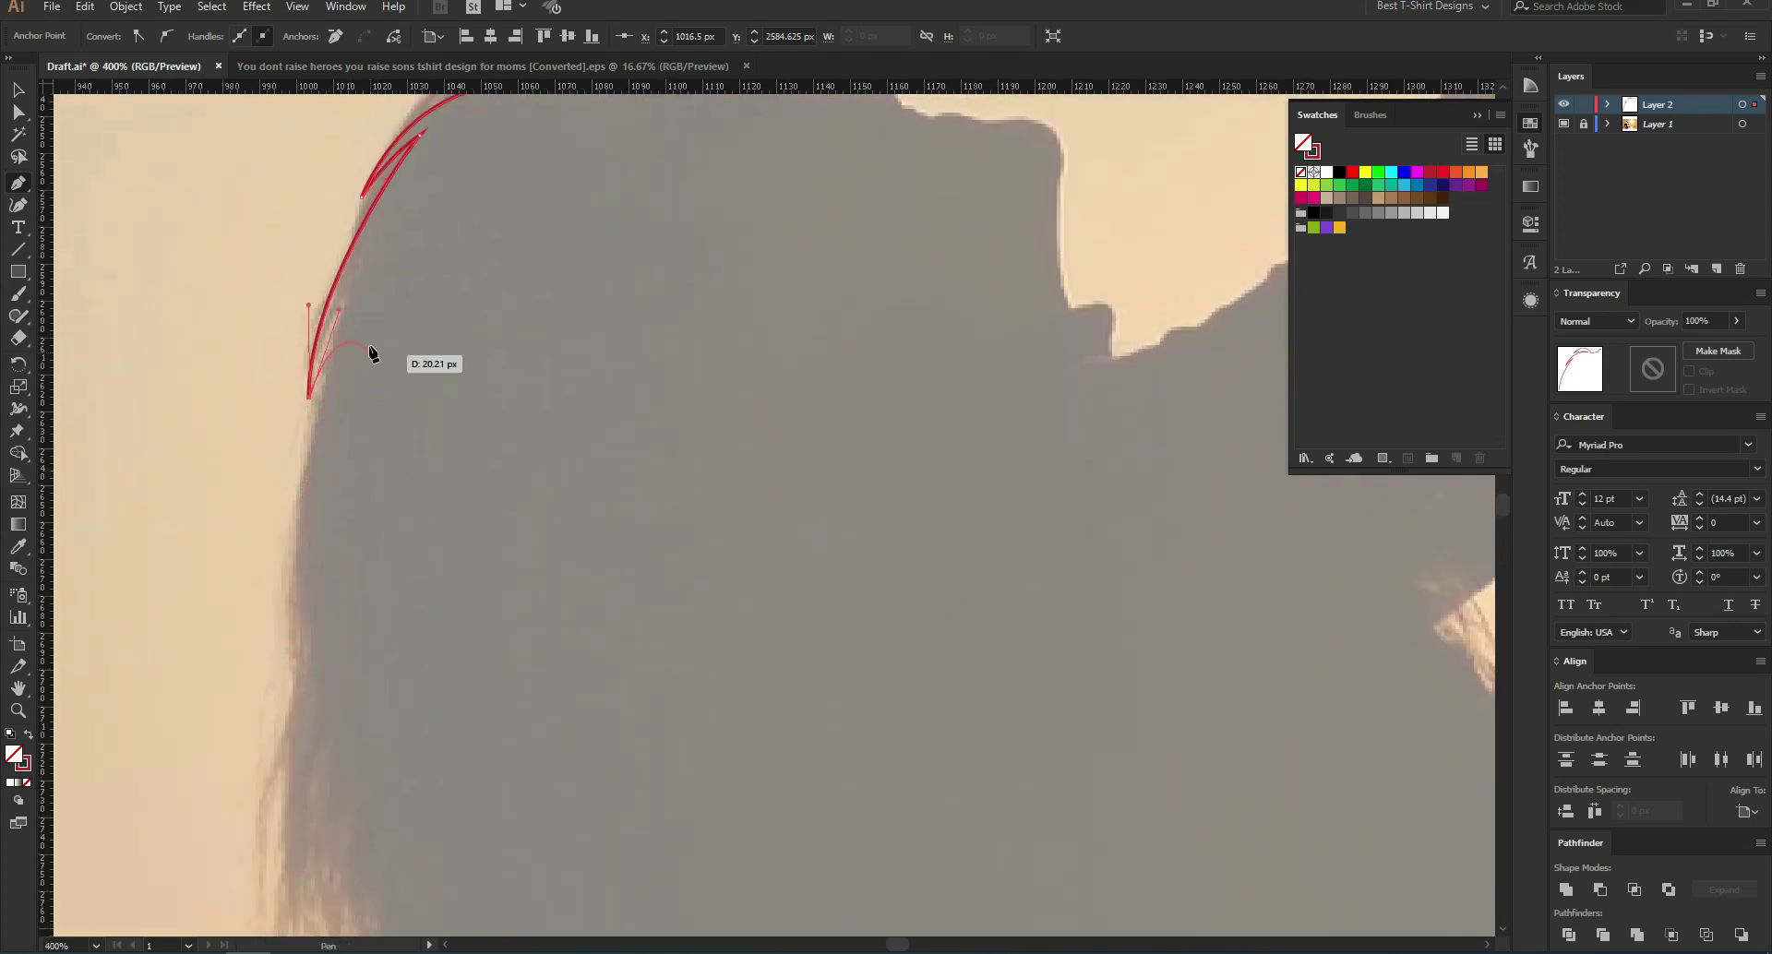
{"action": "left_click", "coordinate": [377, 247]}
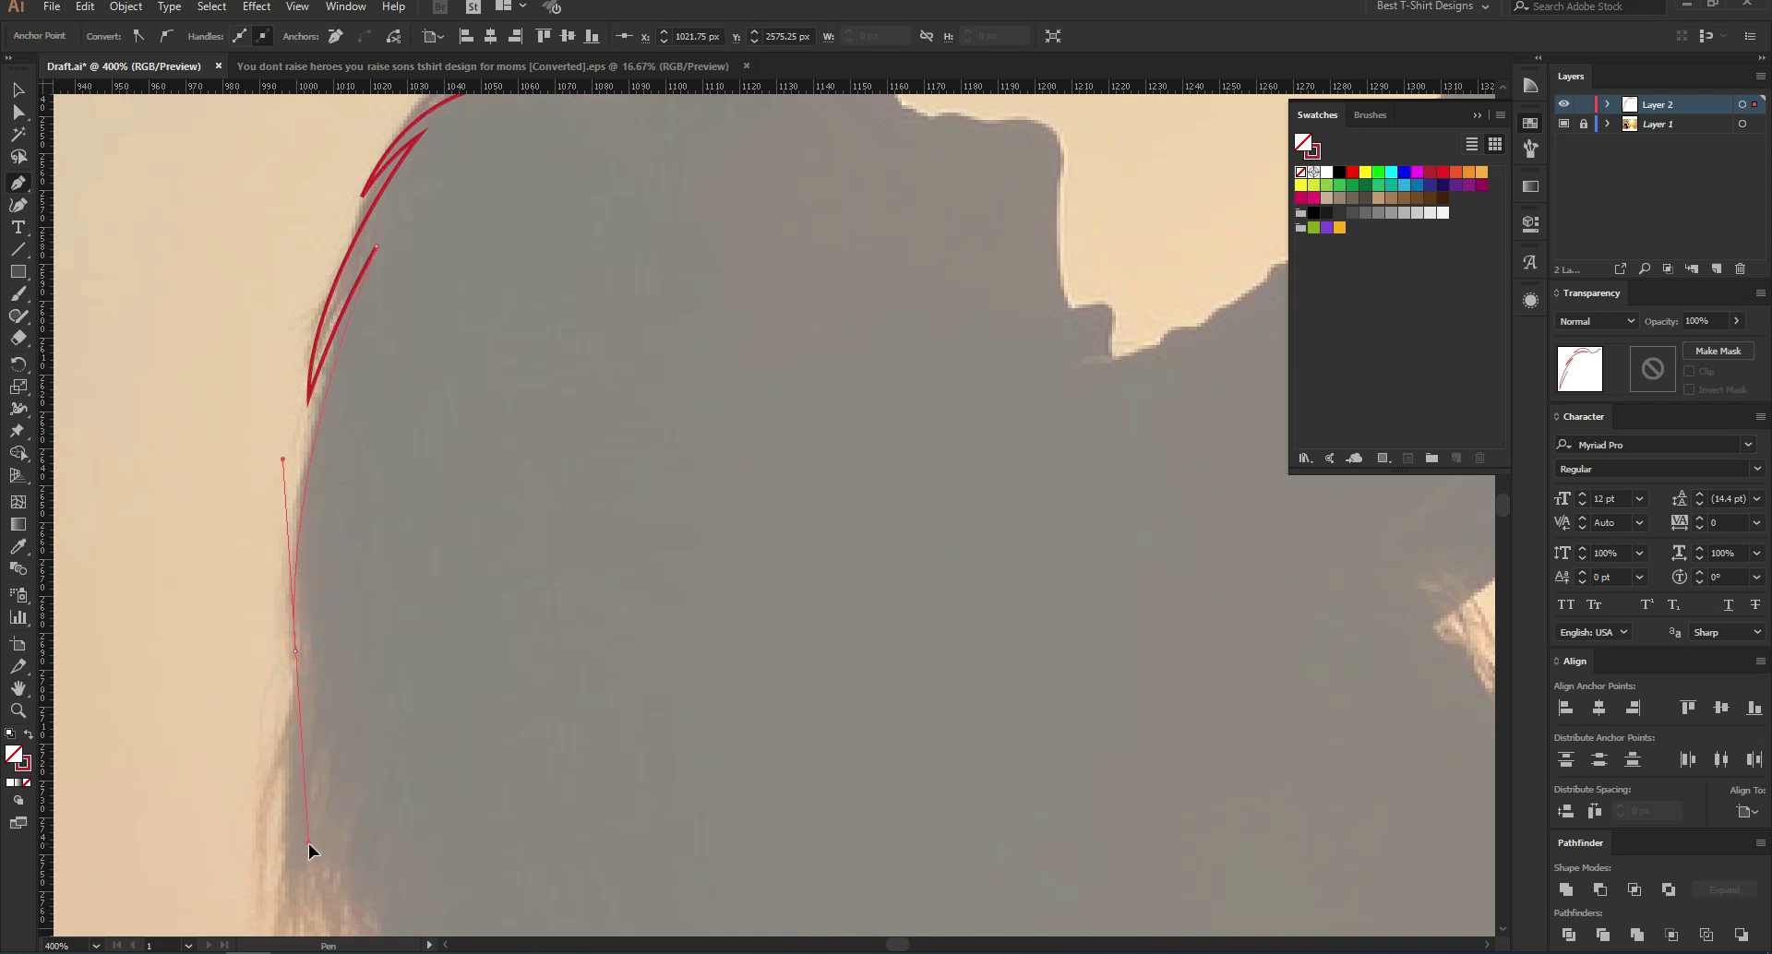
Step: Bend the handle at the lock's tip on the middle back edge inward and place a short inner point above it
{"action": "left_click_drag", "start_coordinate": [339, 474], "coordinate": [340, 473]}
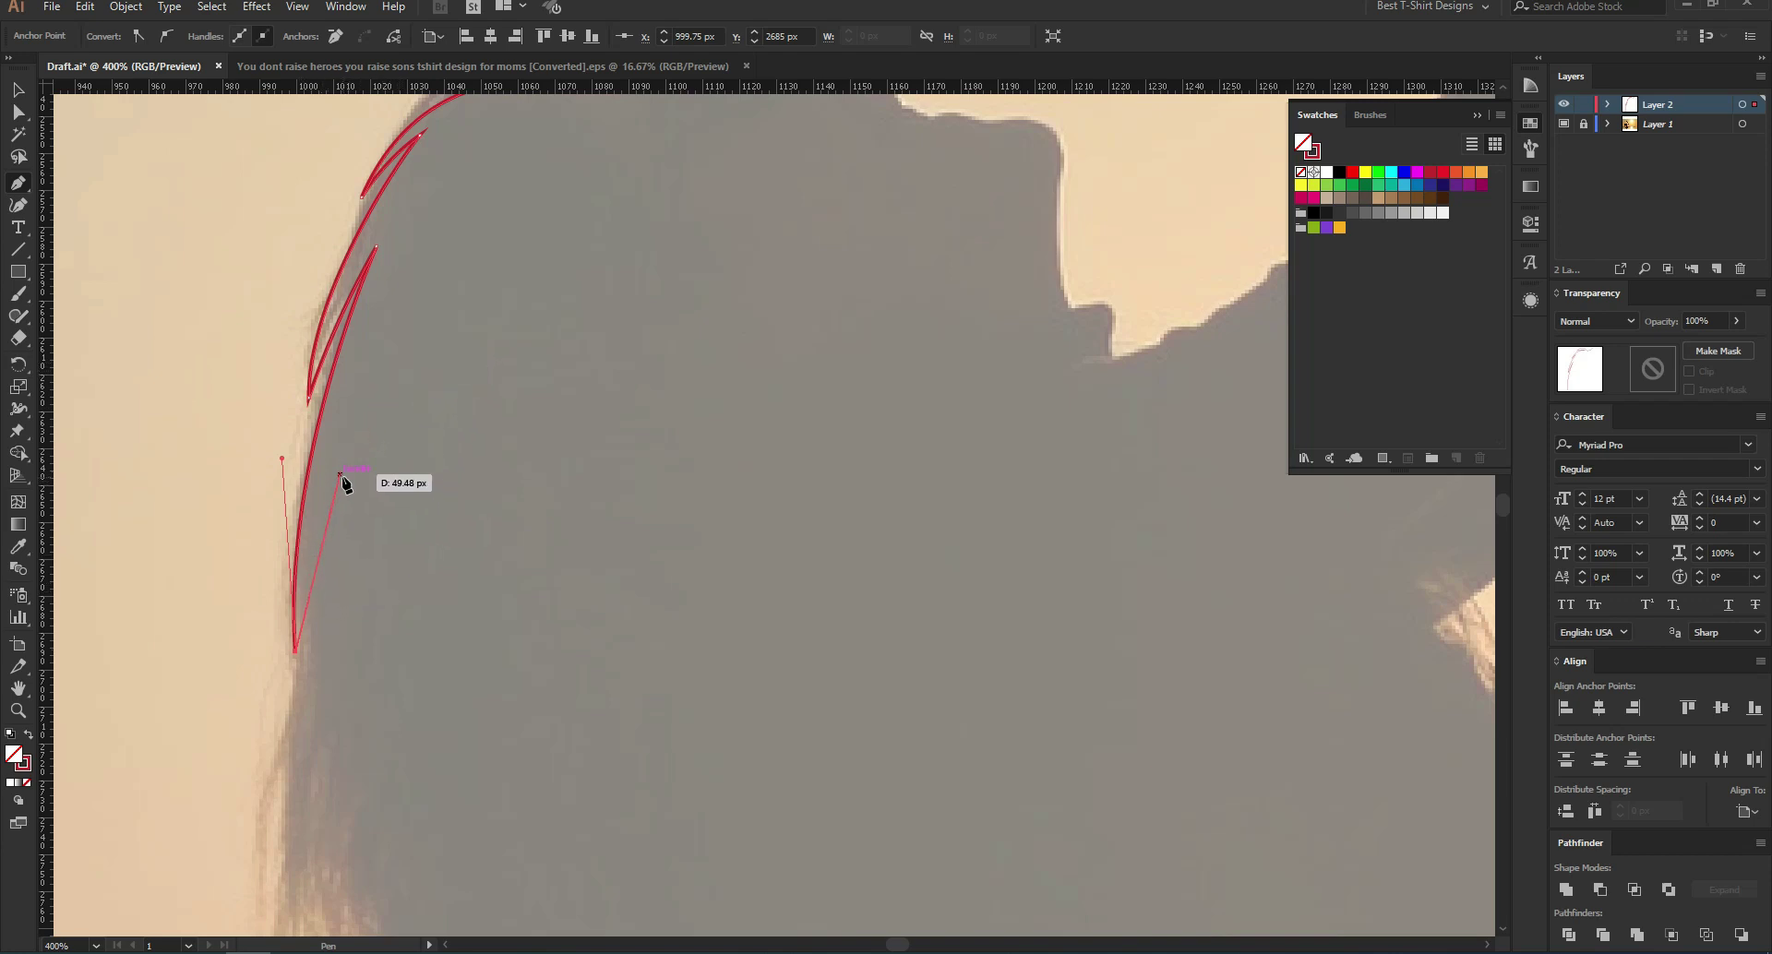
{"action": "left_click_drag", "start_coordinate": [339, 476], "coordinate": [310, 596]}
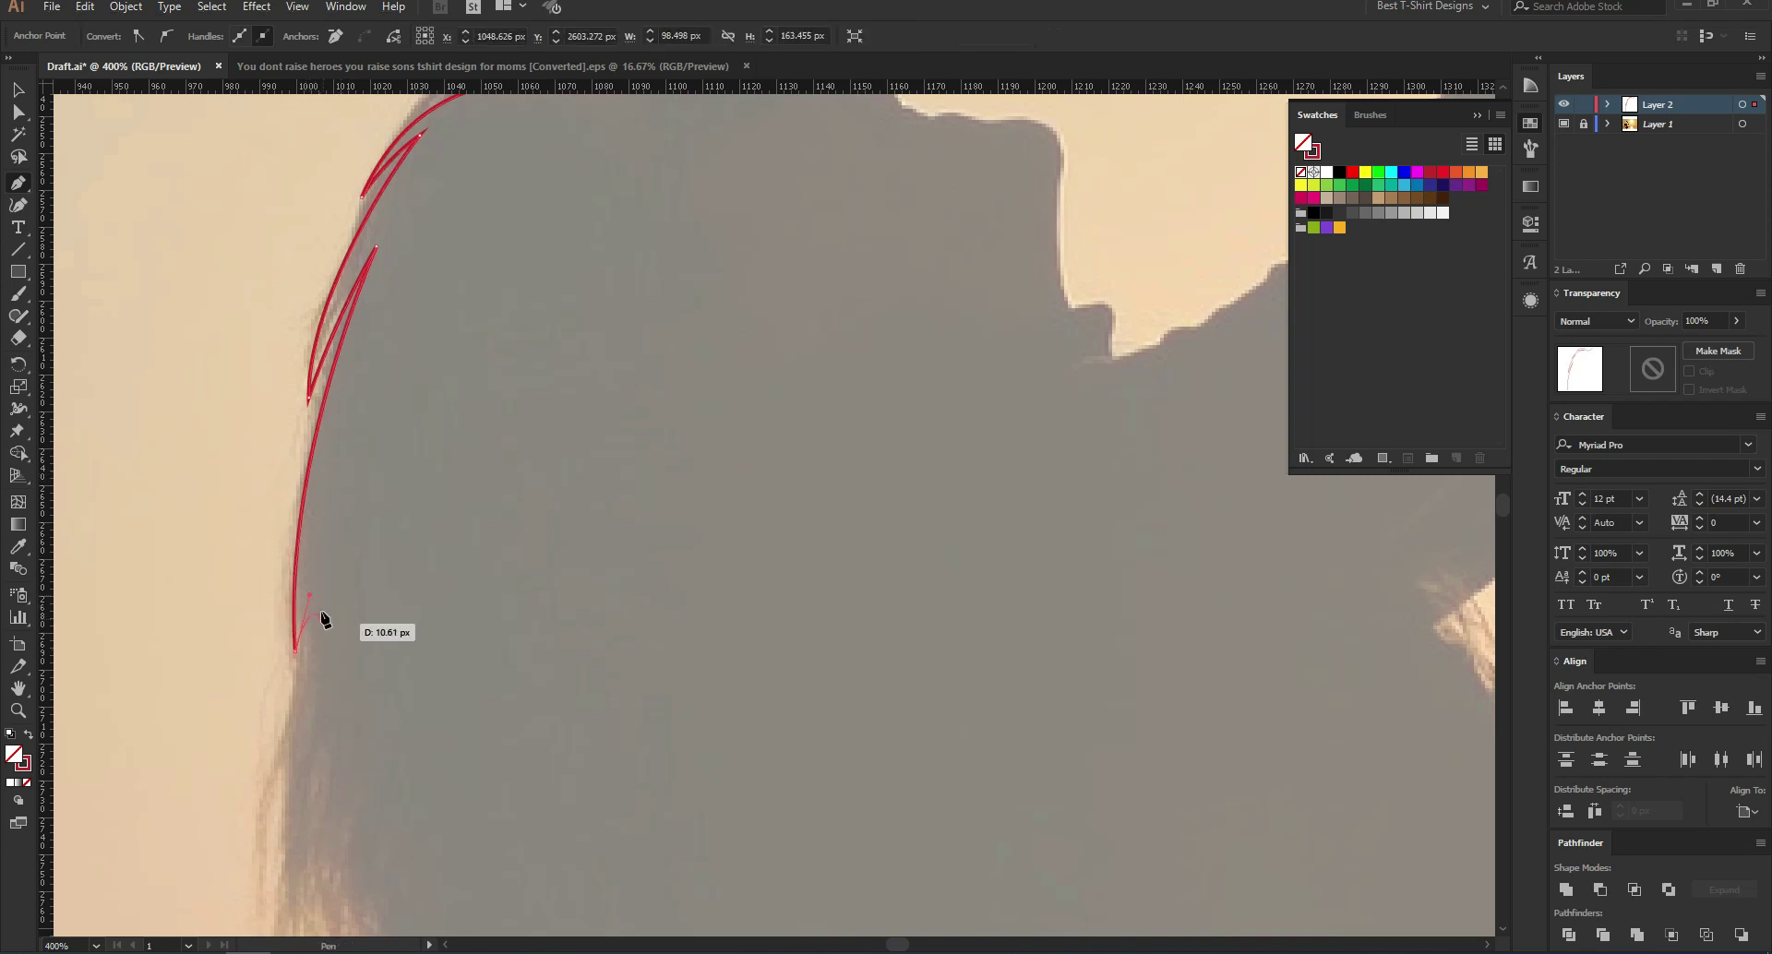
{"action": "scroll", "coordinate": [467, 384], "scroll_direction": "down", "scroll_amount": 3}
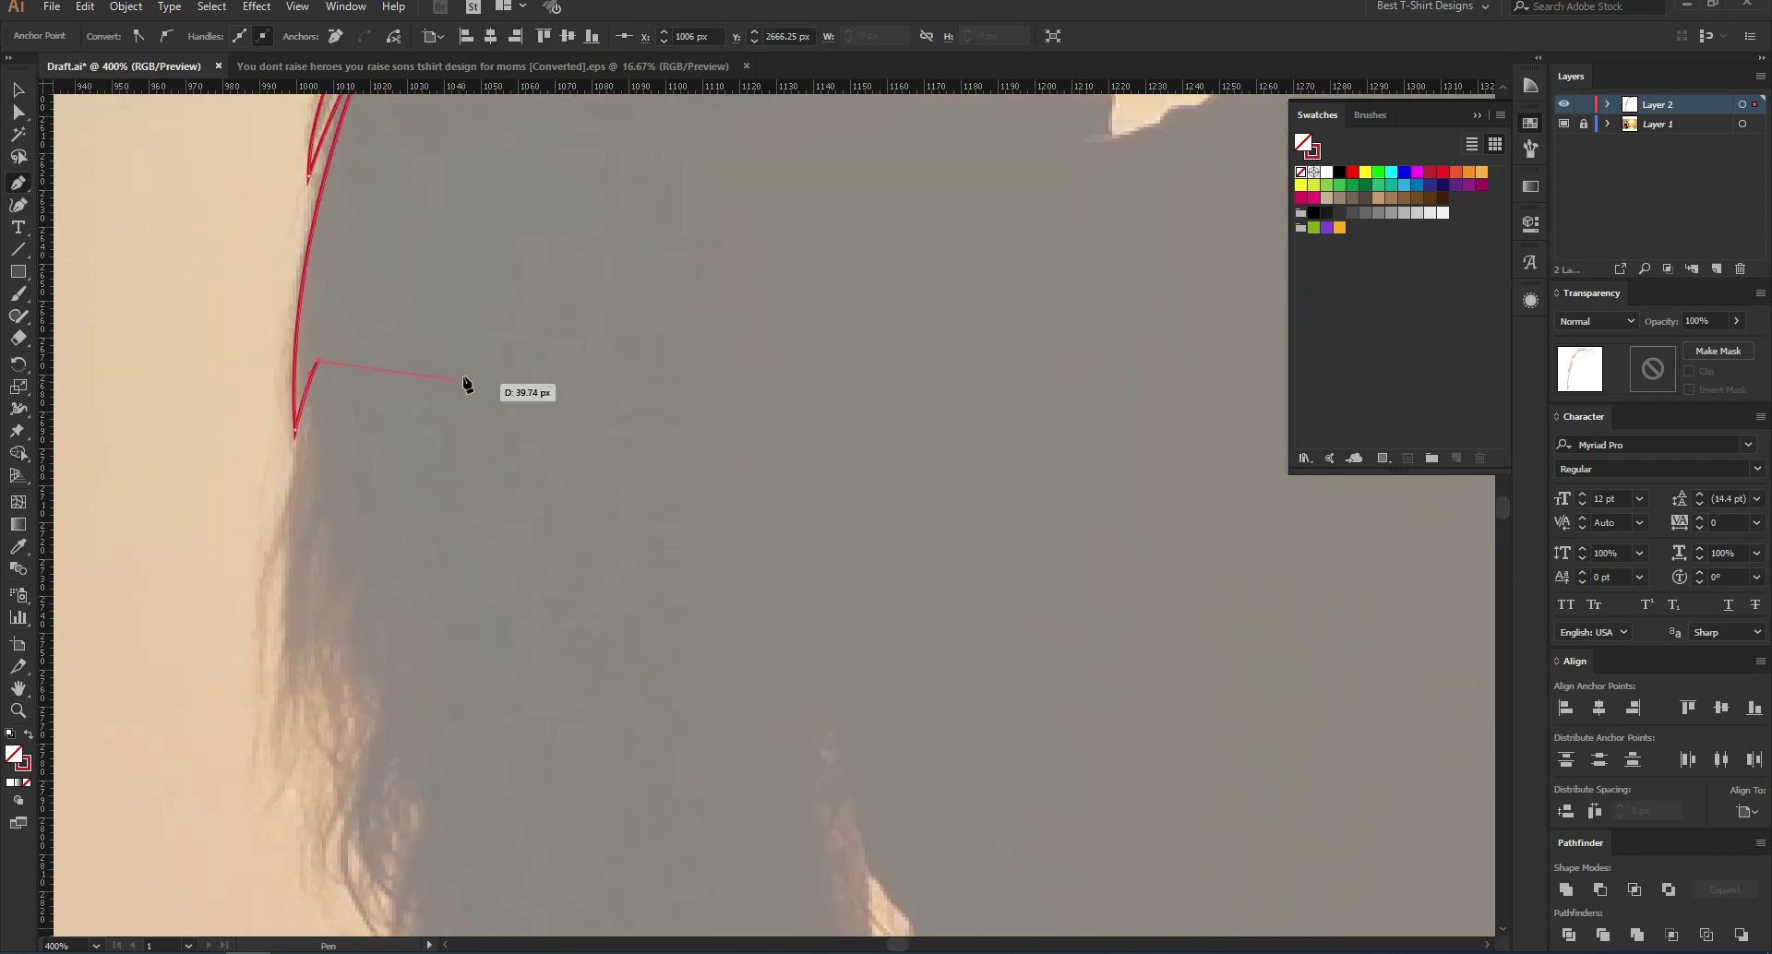
Step: Trace a pointed lock down to where the loose strands begin, and return the path to an inner point
{"action": "mouse_move", "coordinate": [279, 611]}
{"action": "left_mouse_down"}
{"action": "mouse_move", "coordinate": [303, 774]}
{"action": "mouse_move", "coordinate": [284, 792]}
{"action": "mouse_move", "coordinate": [290, 623]}
{"action": "left_mouse_up"}
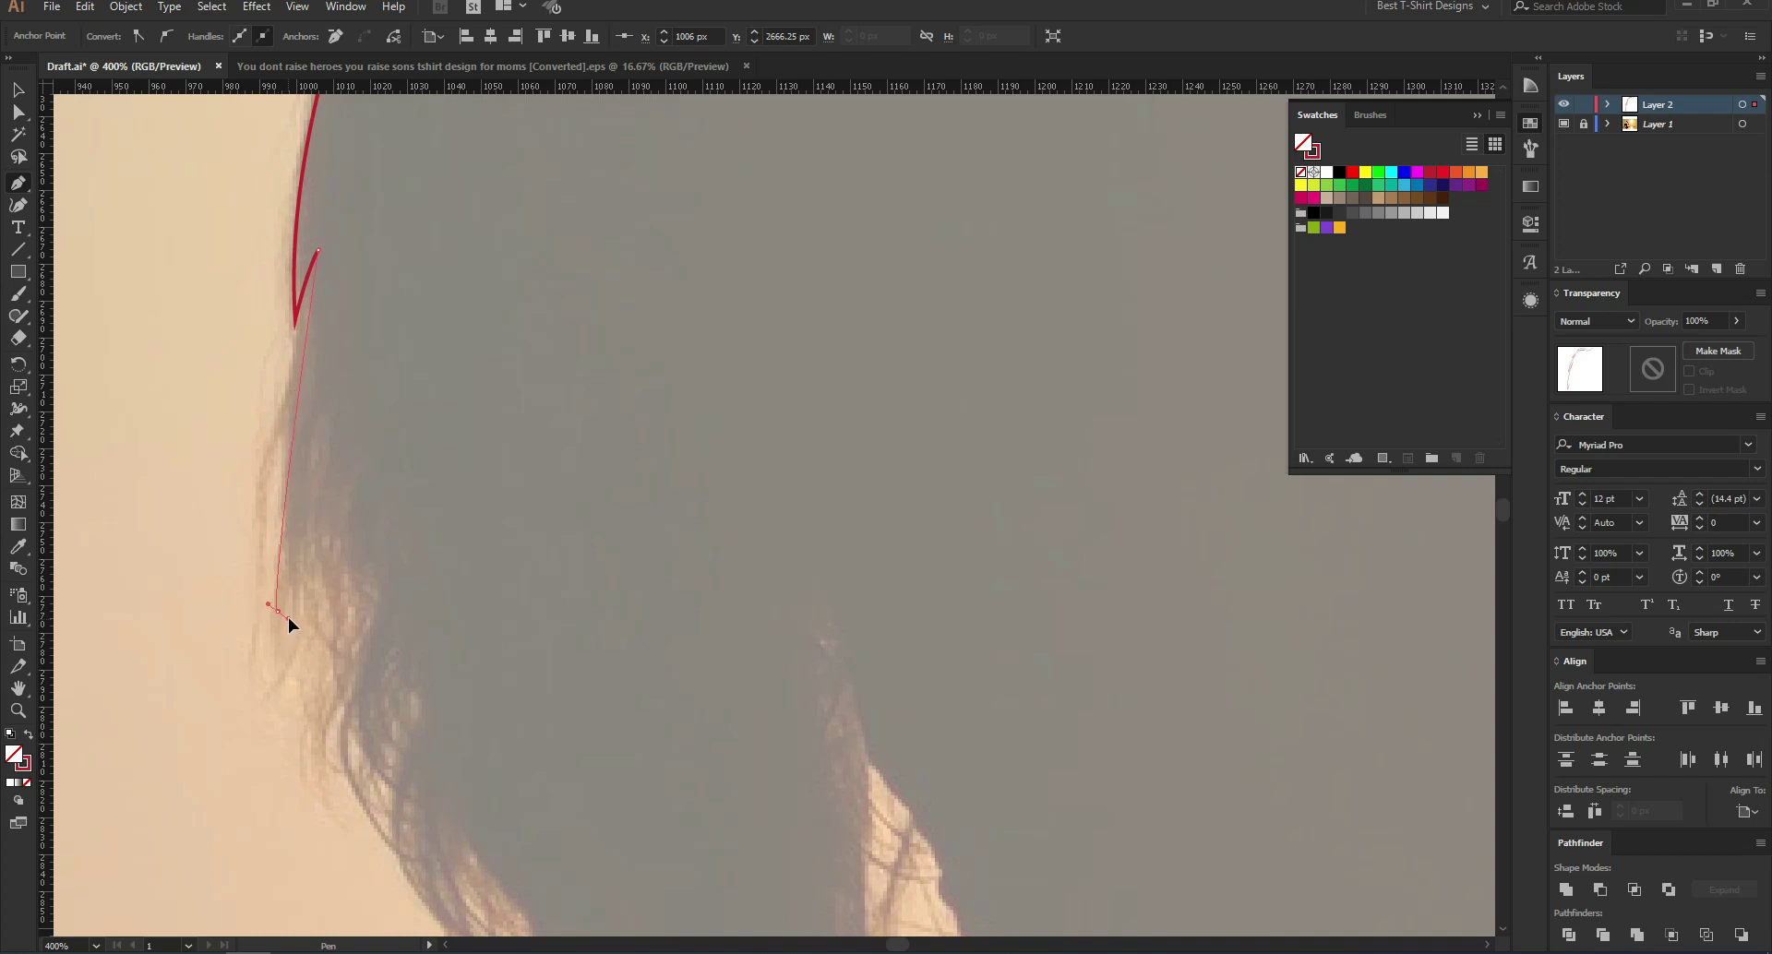
{"action": "left_click_drag", "start_coordinate": [282, 694], "coordinate": [351, 729]}
{"action": "key", "text": "space"}
{"action": "left_click_drag", "start_coordinate": [348, 800], "coordinate": [318, 523]}
{"action": "left_click", "coordinate": [328, 463]}
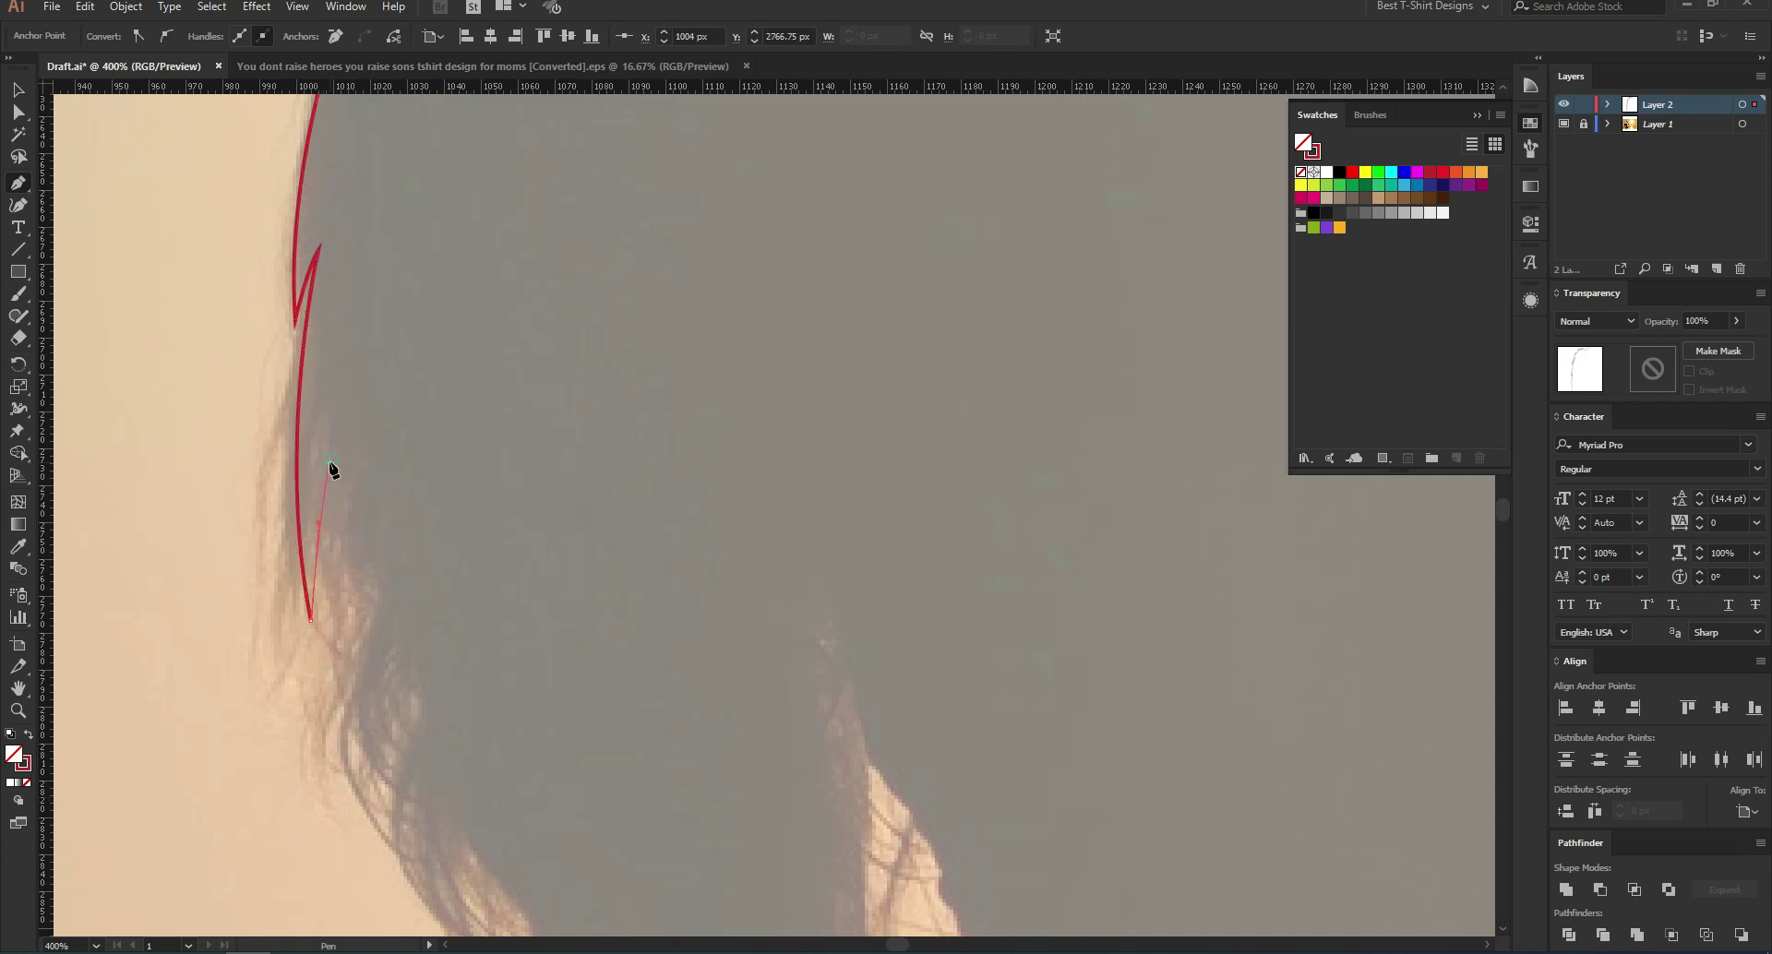
Step: Curve the path down along the wispy lower back hair to a sharp tip, and bring it back up inside
{"action": "scroll", "coordinate": [273, 474], "scroll_direction": "down", "scroll_amount": 2}
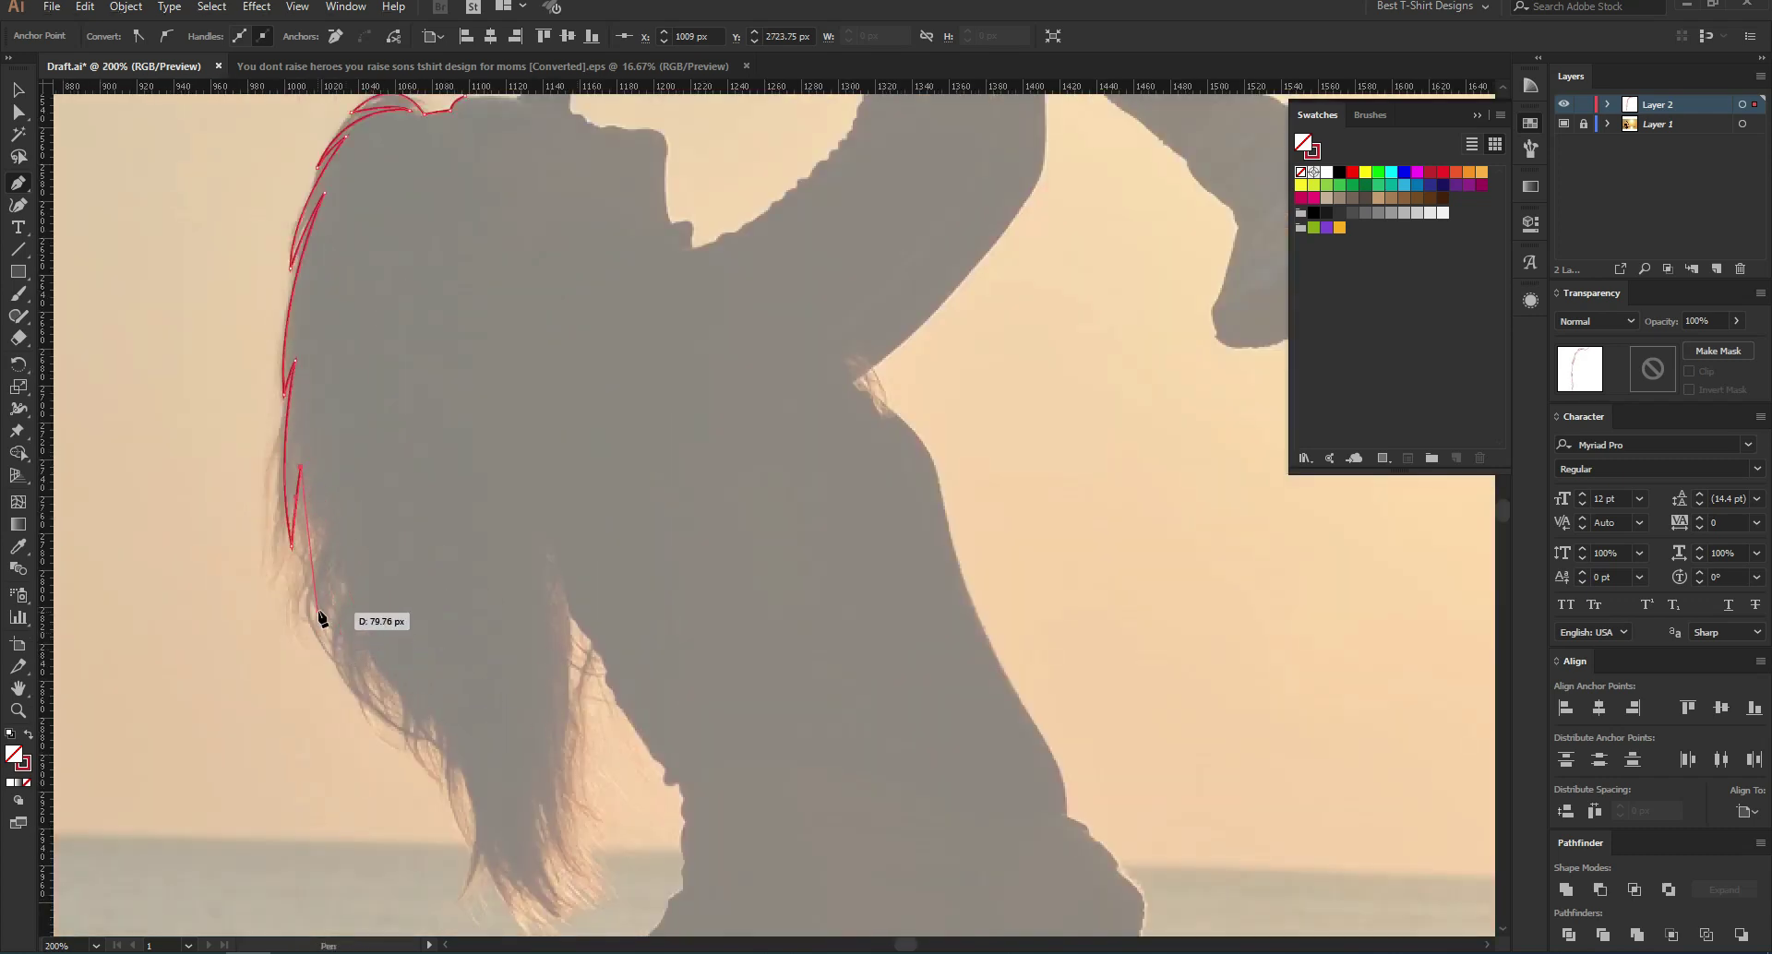
{"action": "scroll", "coordinate": [288, 522], "scroll_direction": "up", "scroll_amount": 2}
{"action": "left_click_drag", "start_coordinate": [373, 778], "coordinate": [461, 882]}
{"action": "left_click_drag", "start_coordinate": [363, 655], "coordinate": [355, 683]}
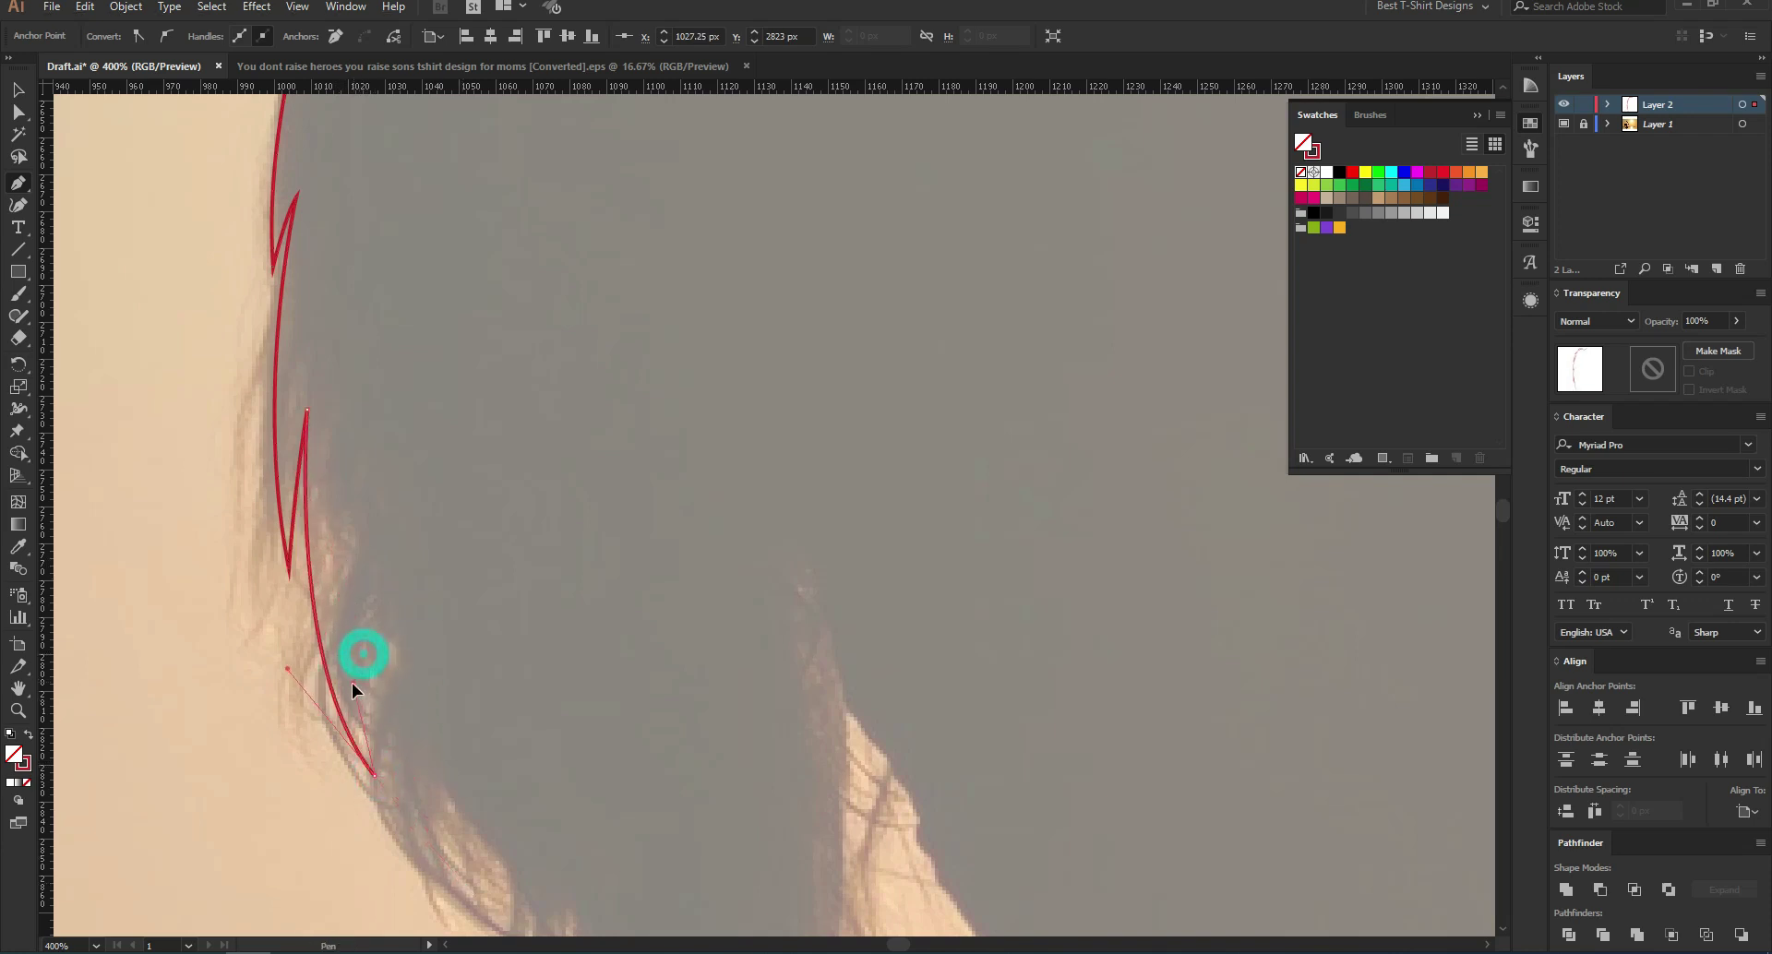
{"action": "left_click", "coordinate": [347, 590]}
Step: Draw another slanted lock along the lower hair edge, with a sharp outer tip and an inner return point
{"action": "scroll", "coordinate": [325, 563], "scroll_direction": "down", "scroll_amount": 3}
{"action": "left_click_drag", "start_coordinate": [491, 719], "coordinate": [500, 736]}
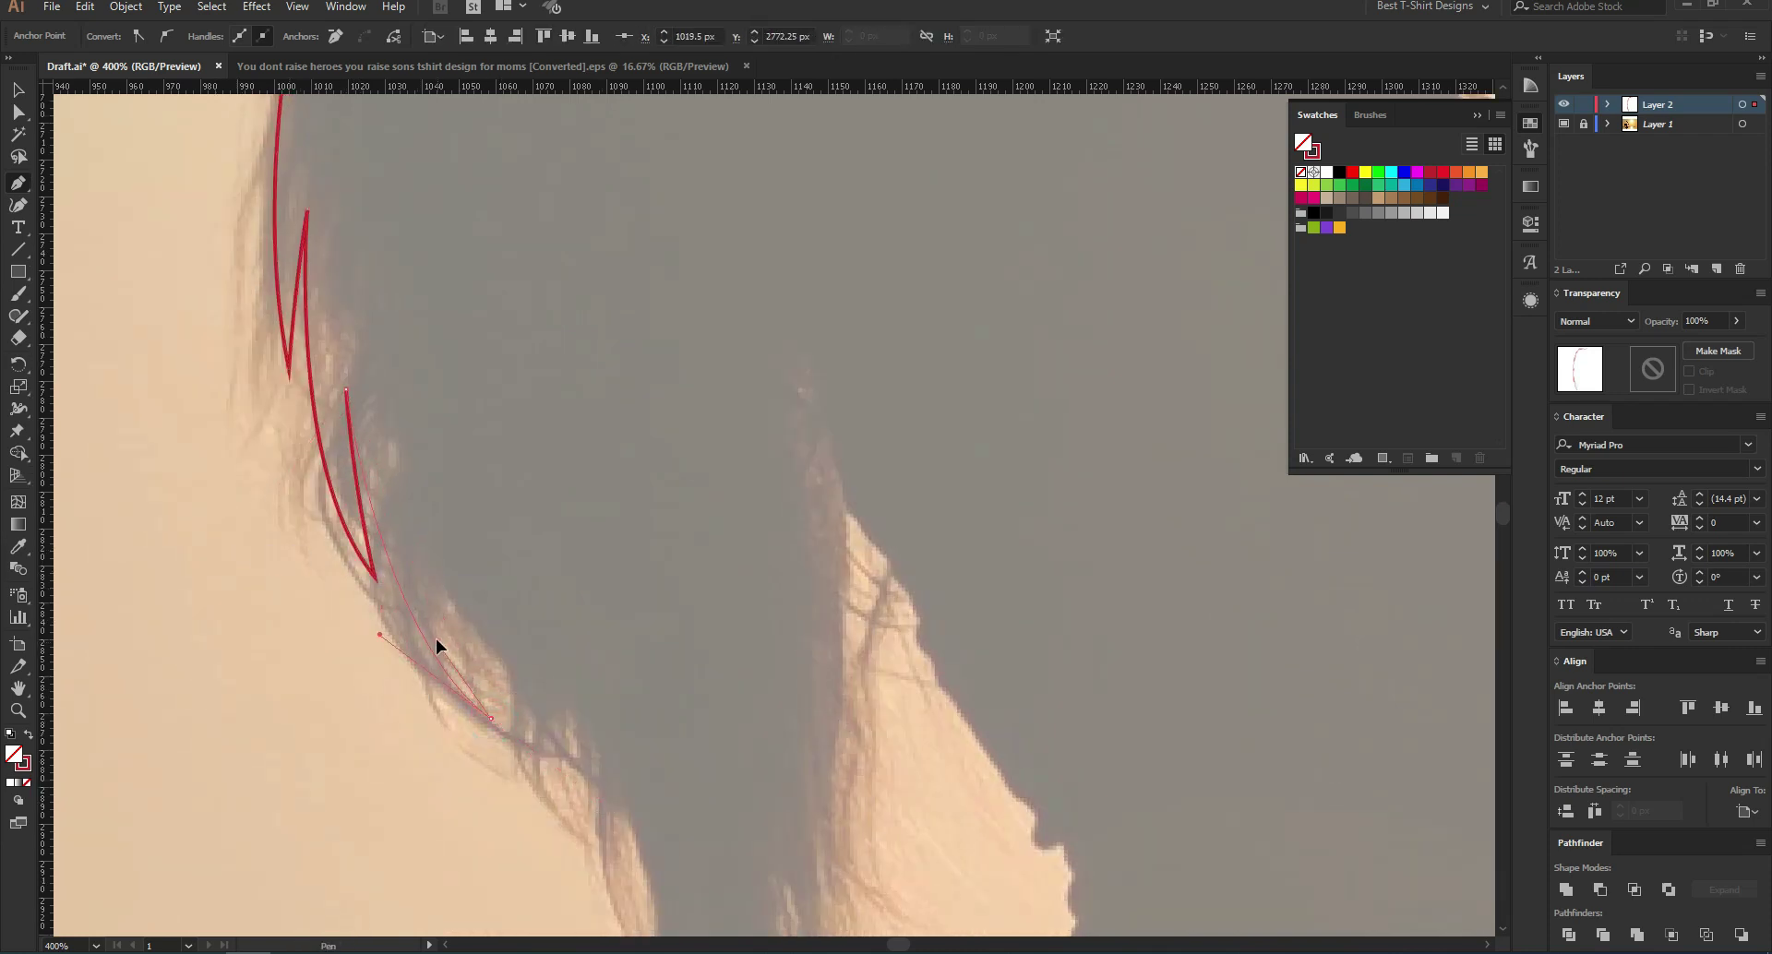
{"action": "left_click_drag", "start_coordinate": [437, 626], "coordinate": [436, 623]}
{"action": "left_click", "coordinate": [427, 567]}
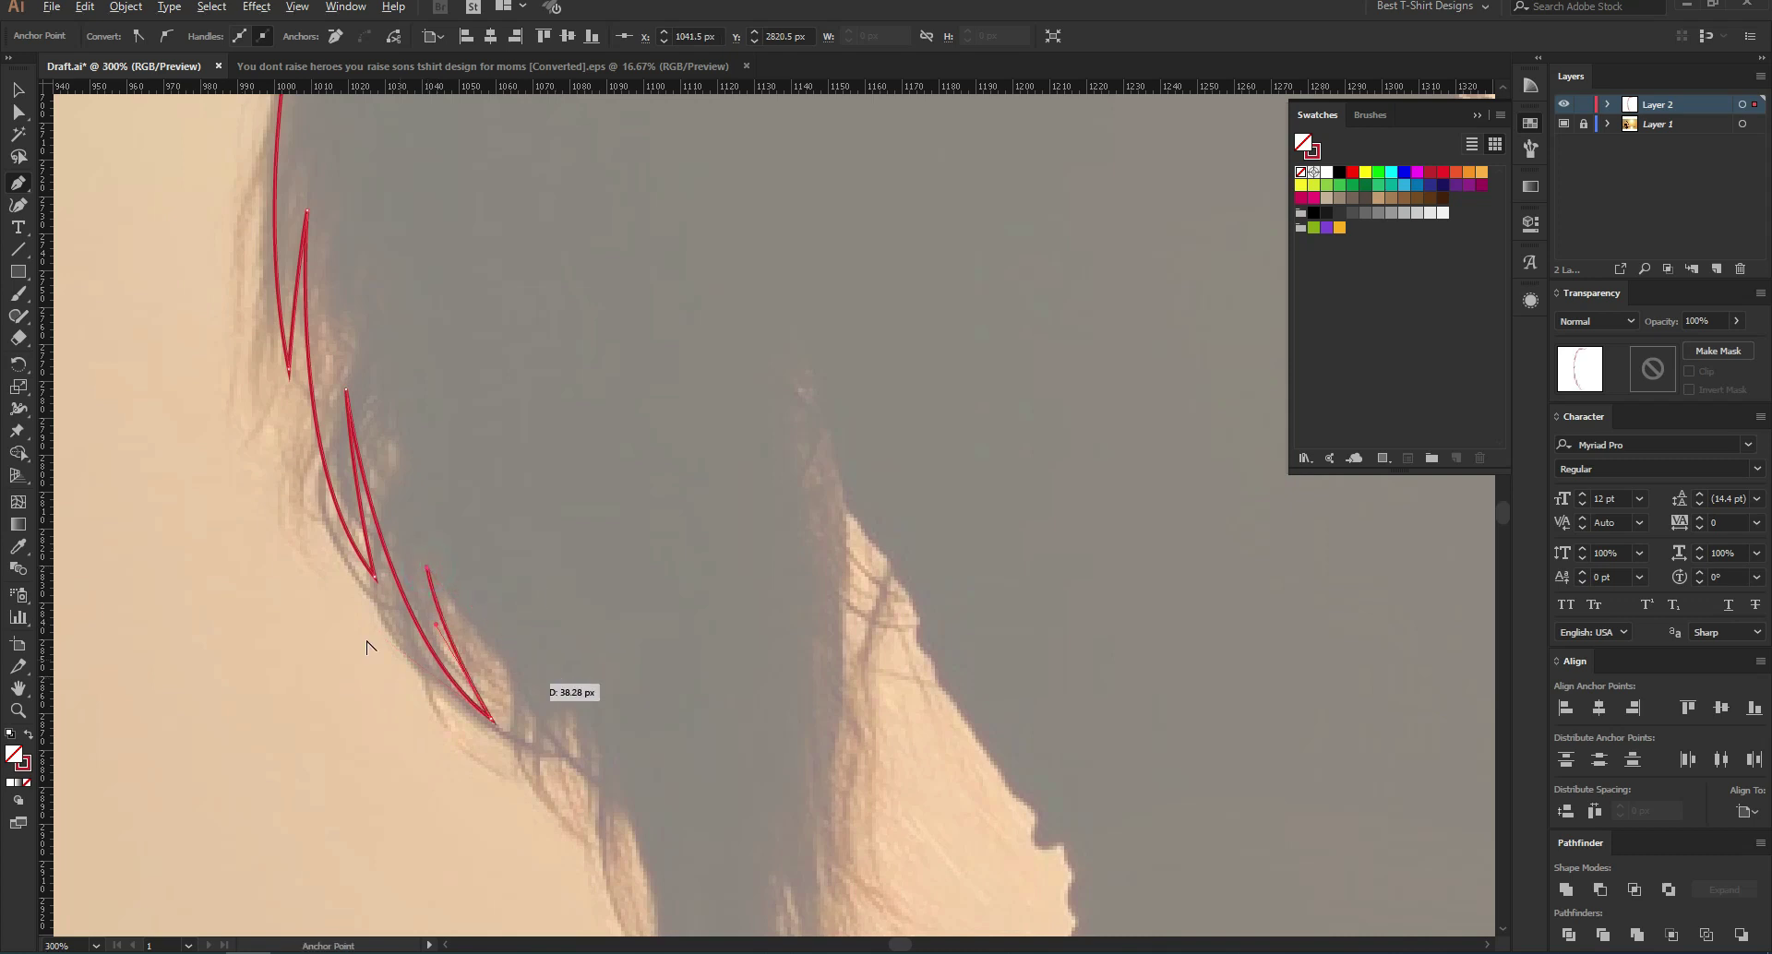
Step: Continue the path with a bulging curve into a small pointed lock above the hair ends, and fold it back inward
{"action": "scroll", "coordinate": [368, 643], "scroll_direction": "down", "scroll_amount": 2}
{"action": "scroll", "coordinate": [484, 798], "scroll_direction": "up", "scroll_amount": 2}
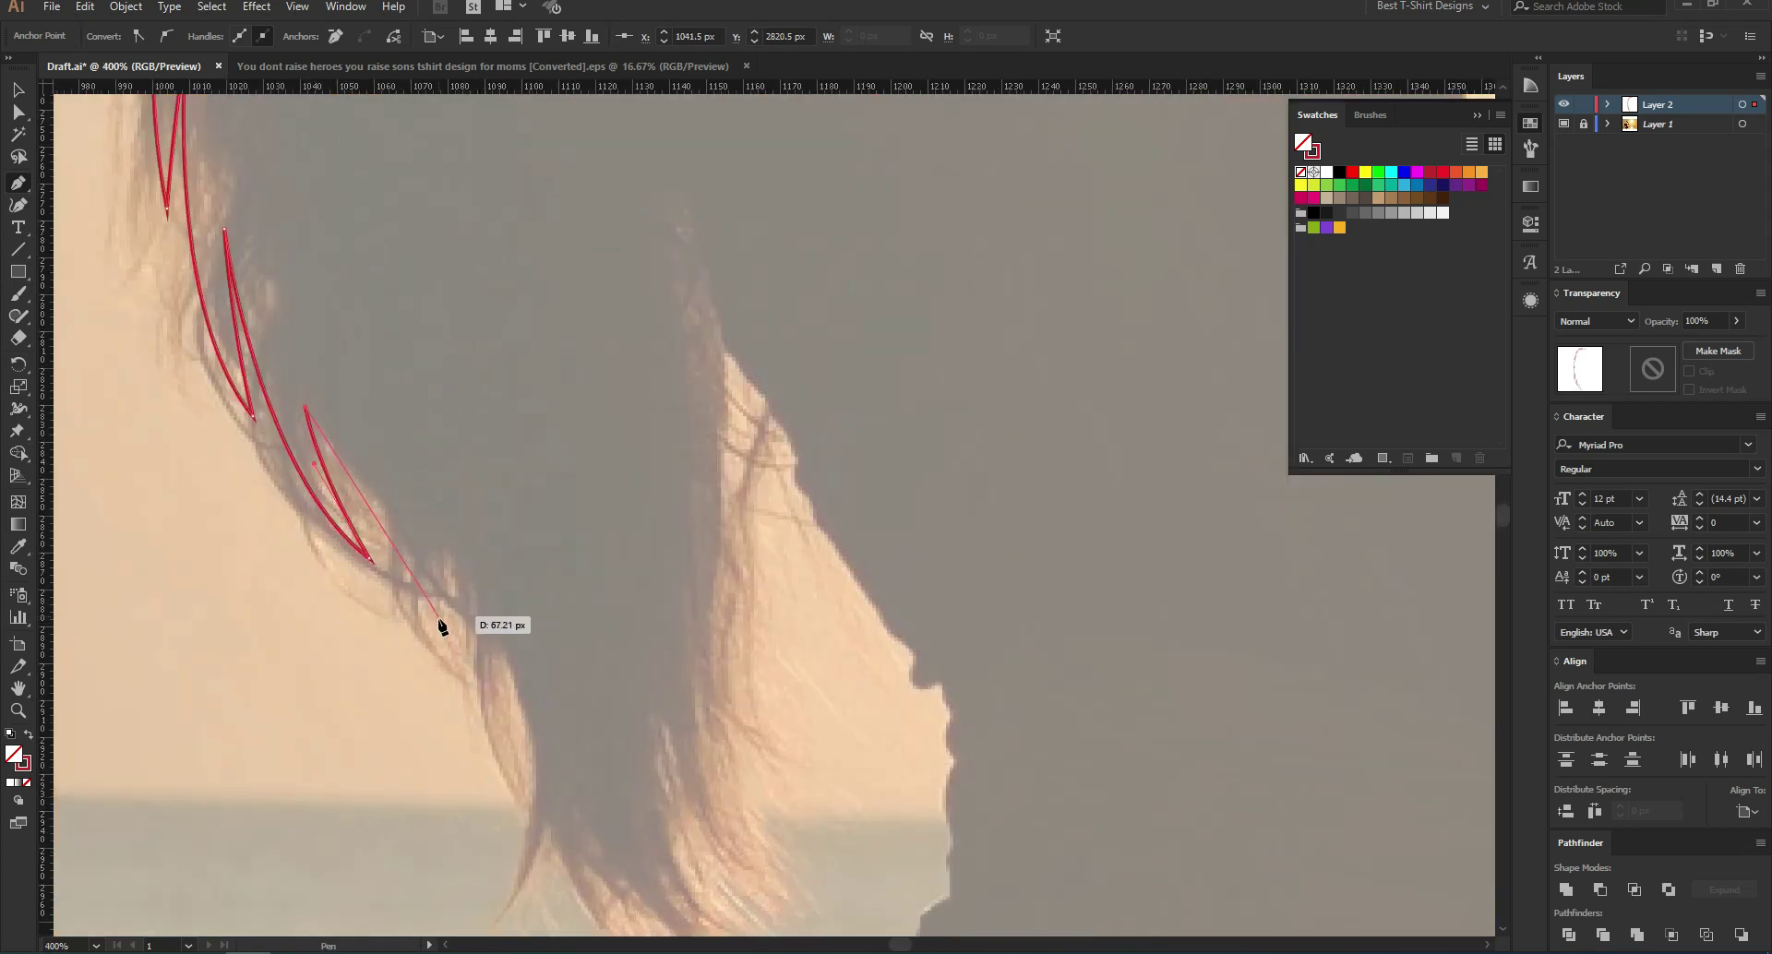
{"action": "left_click_drag", "start_coordinate": [390, 533], "coordinate": [400, 611]}
{"action": "left_click", "coordinate": [461, 686]}
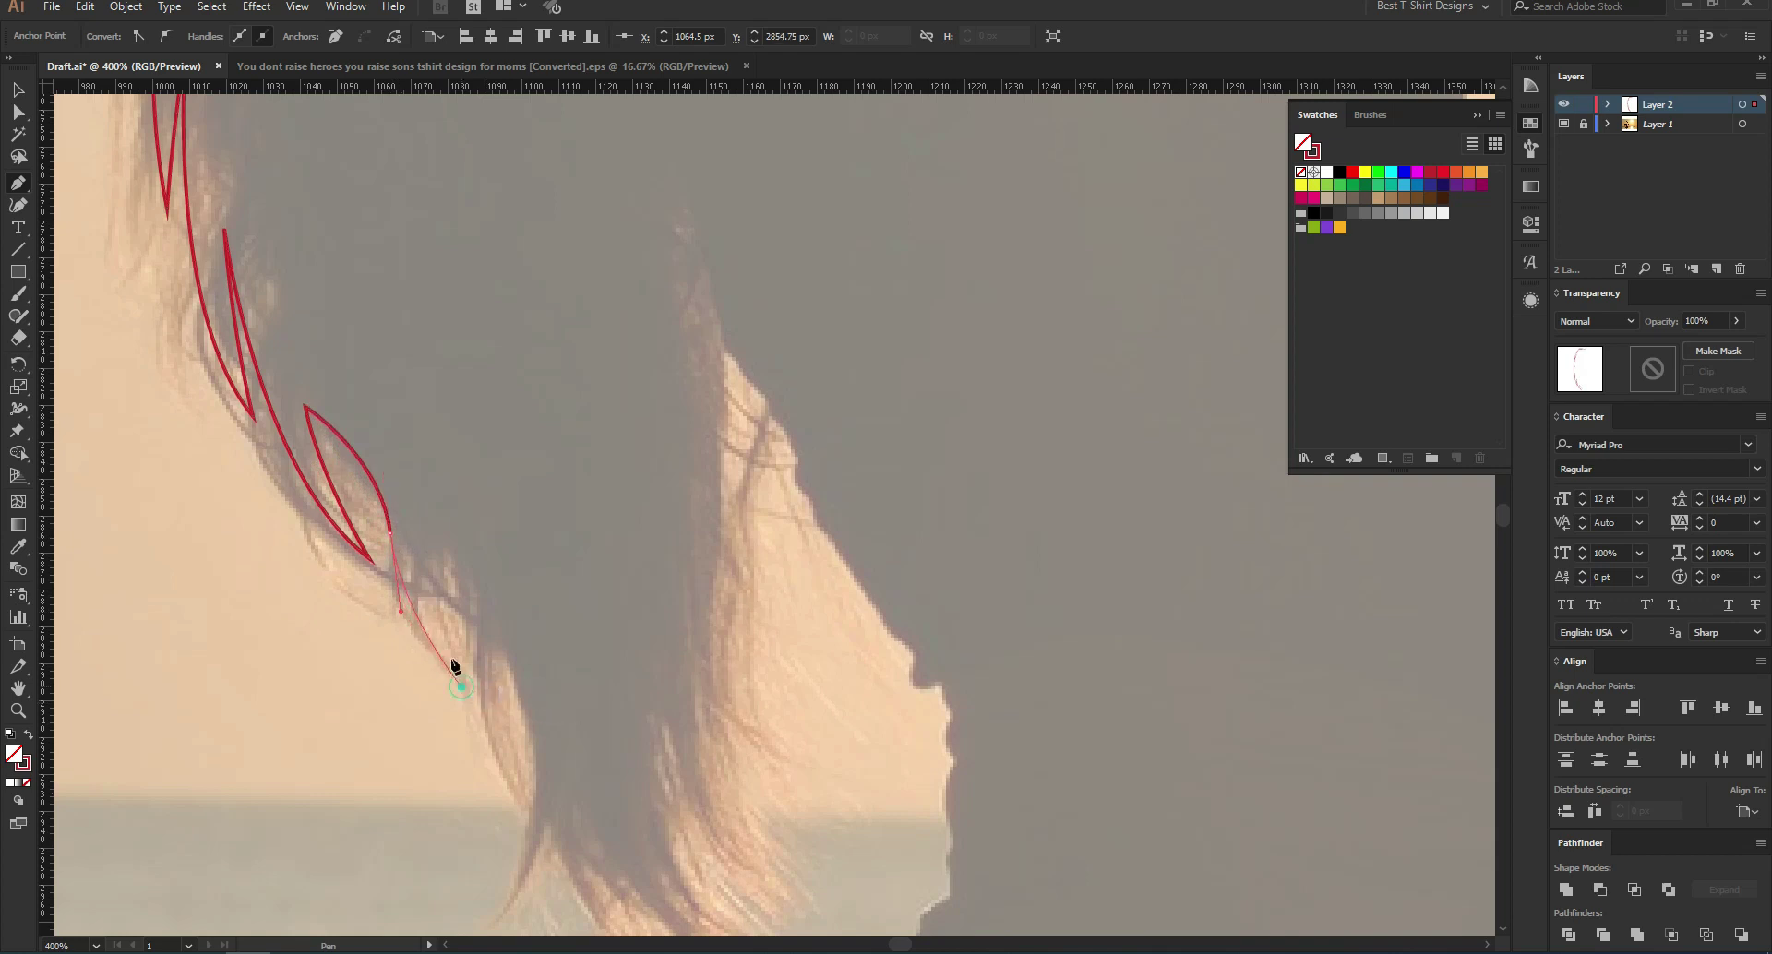
{"action": "left_click", "coordinate": [411, 546]}
{"action": "left_click_drag", "start_coordinate": [417, 517], "coordinate": [423, 514]}
{"action": "scroll", "coordinate": [545, 513], "scroll_direction": "down", "scroll_amount": 7}
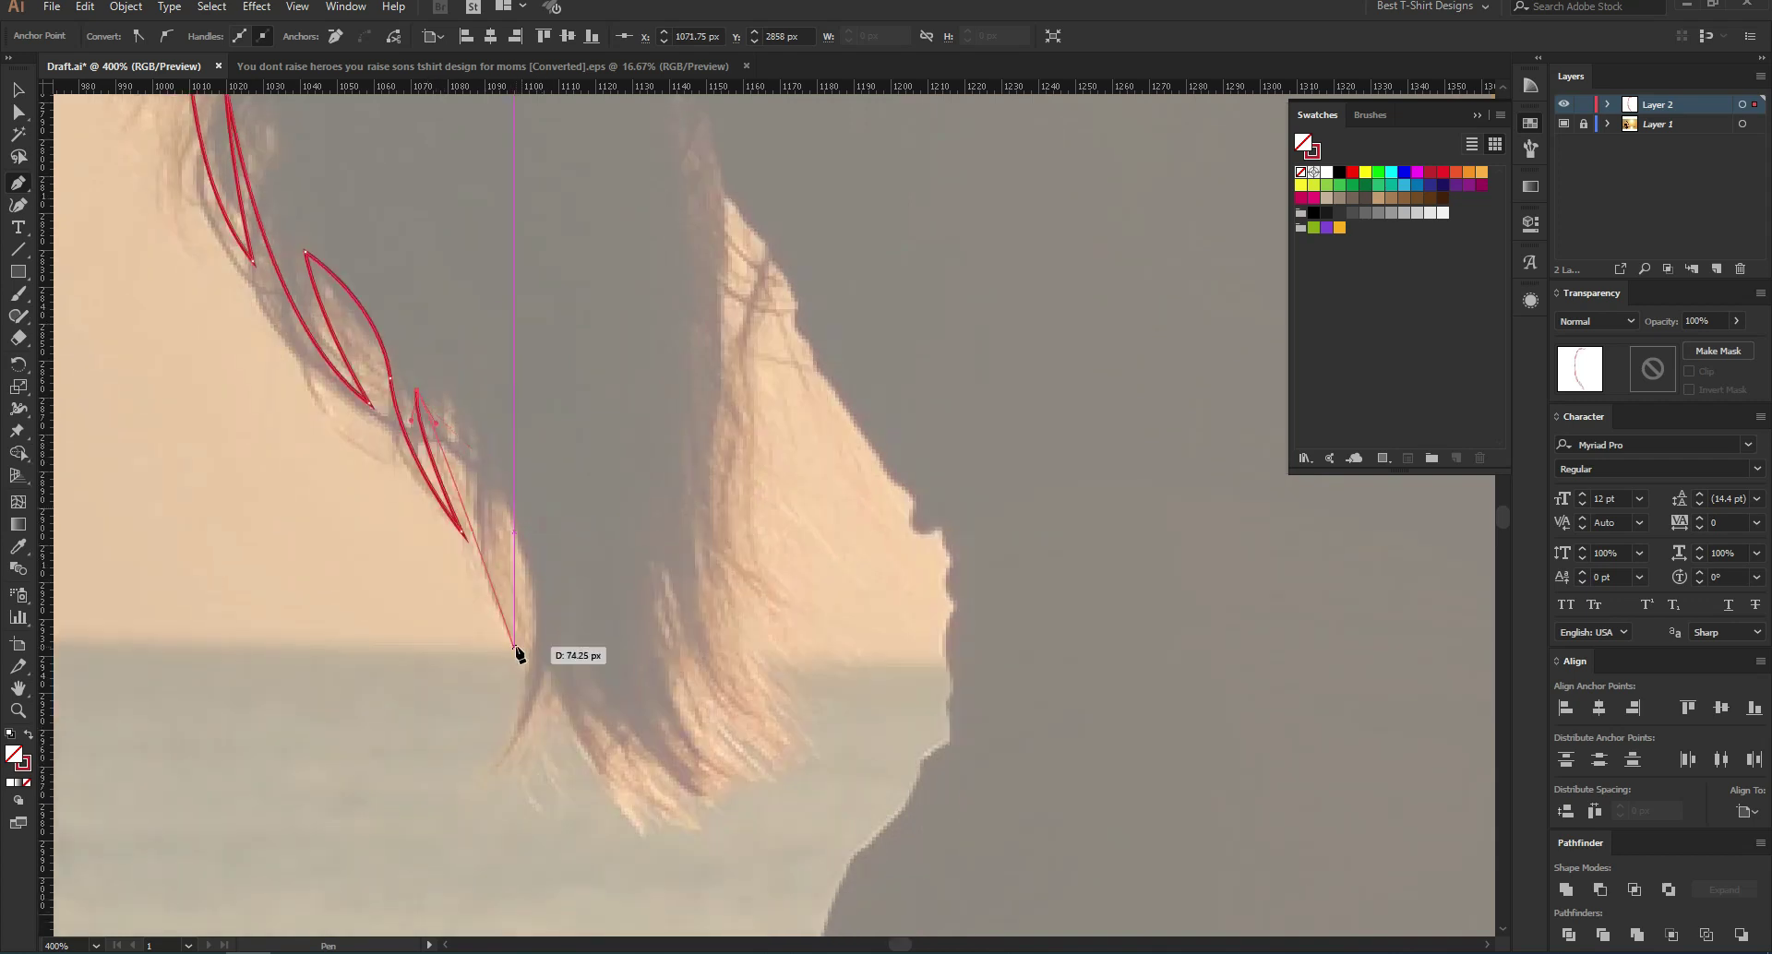
Step: Curve the path around the lower back hair edge into a sharp outer tip at the hair ends, and return it to an inner point
{"action": "left_click_drag", "start_coordinate": [533, 637], "coordinate": [507, 802]}
{"action": "left_click_drag", "start_coordinate": [518, 732], "coordinate": [519, 733]}
{"action": "left_click", "coordinate": [487, 772]}
{"action": "left_click_drag", "start_coordinate": [550, 666], "coordinate": [551, 589]}
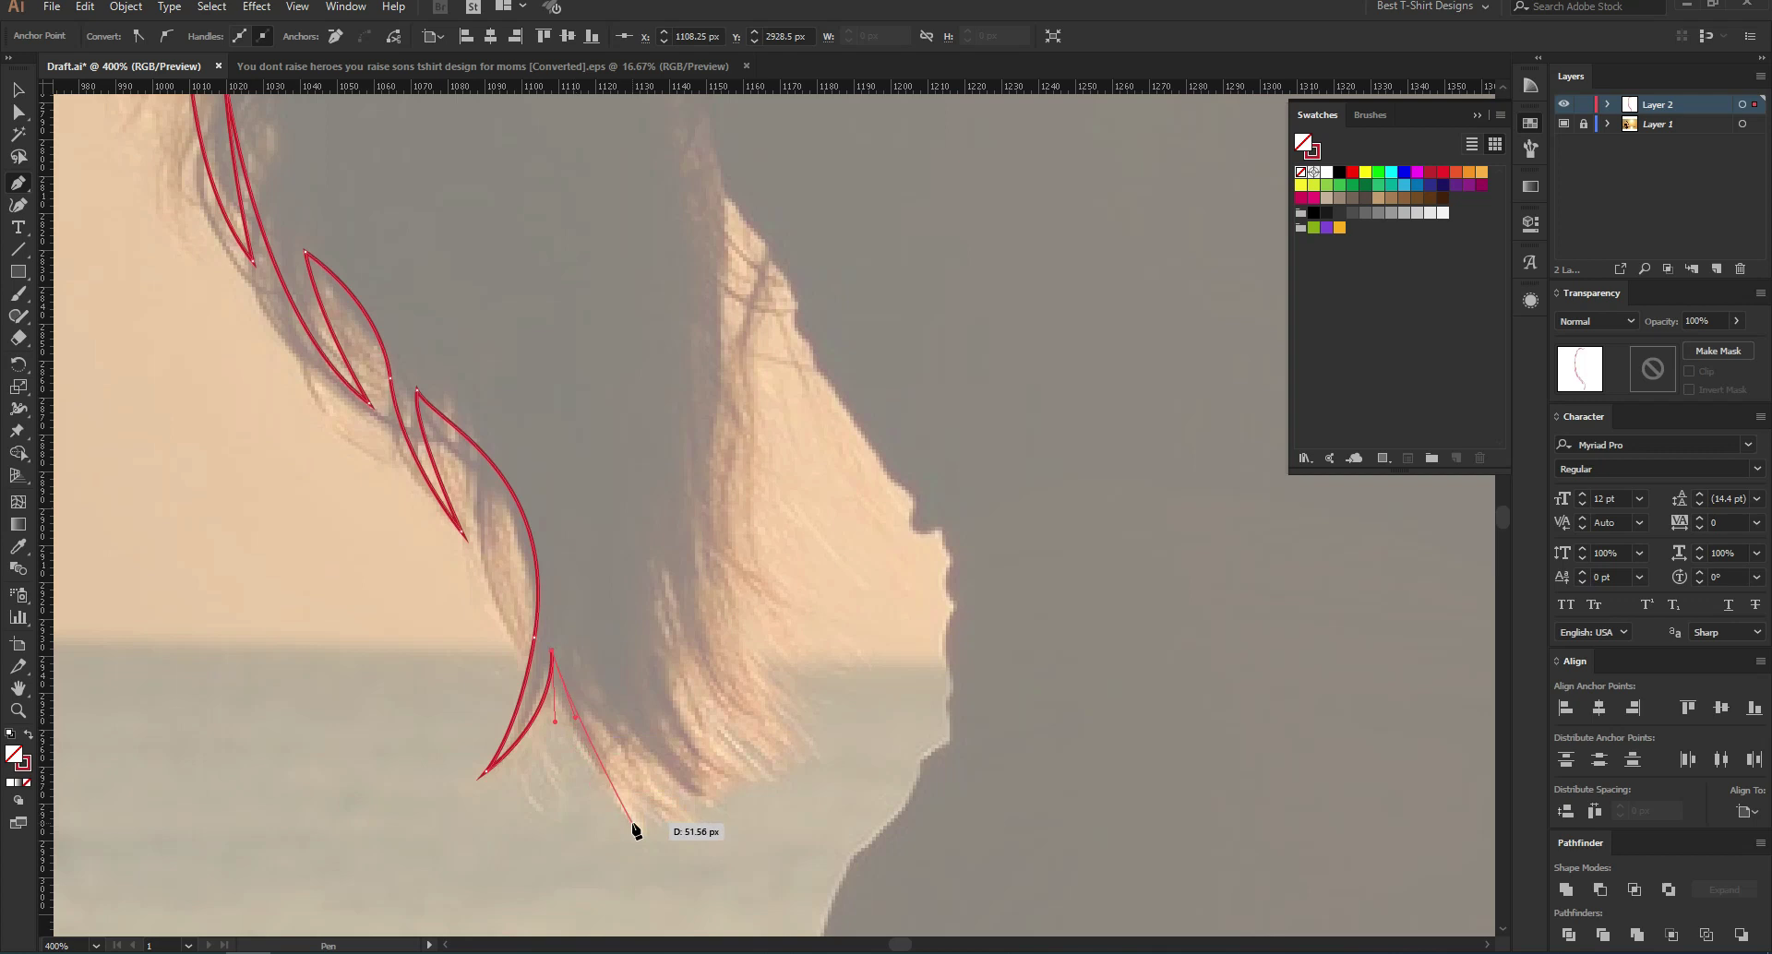
Step: Draw two neighbouring pointed locks along the bottom of the hair, folding the path back up inside after each tip
{"action": "left_click_drag", "start_coordinate": [658, 814], "coordinate": [745, 842]}
{"action": "left_click_drag", "start_coordinate": [660, 777], "coordinate": [629, 762]}
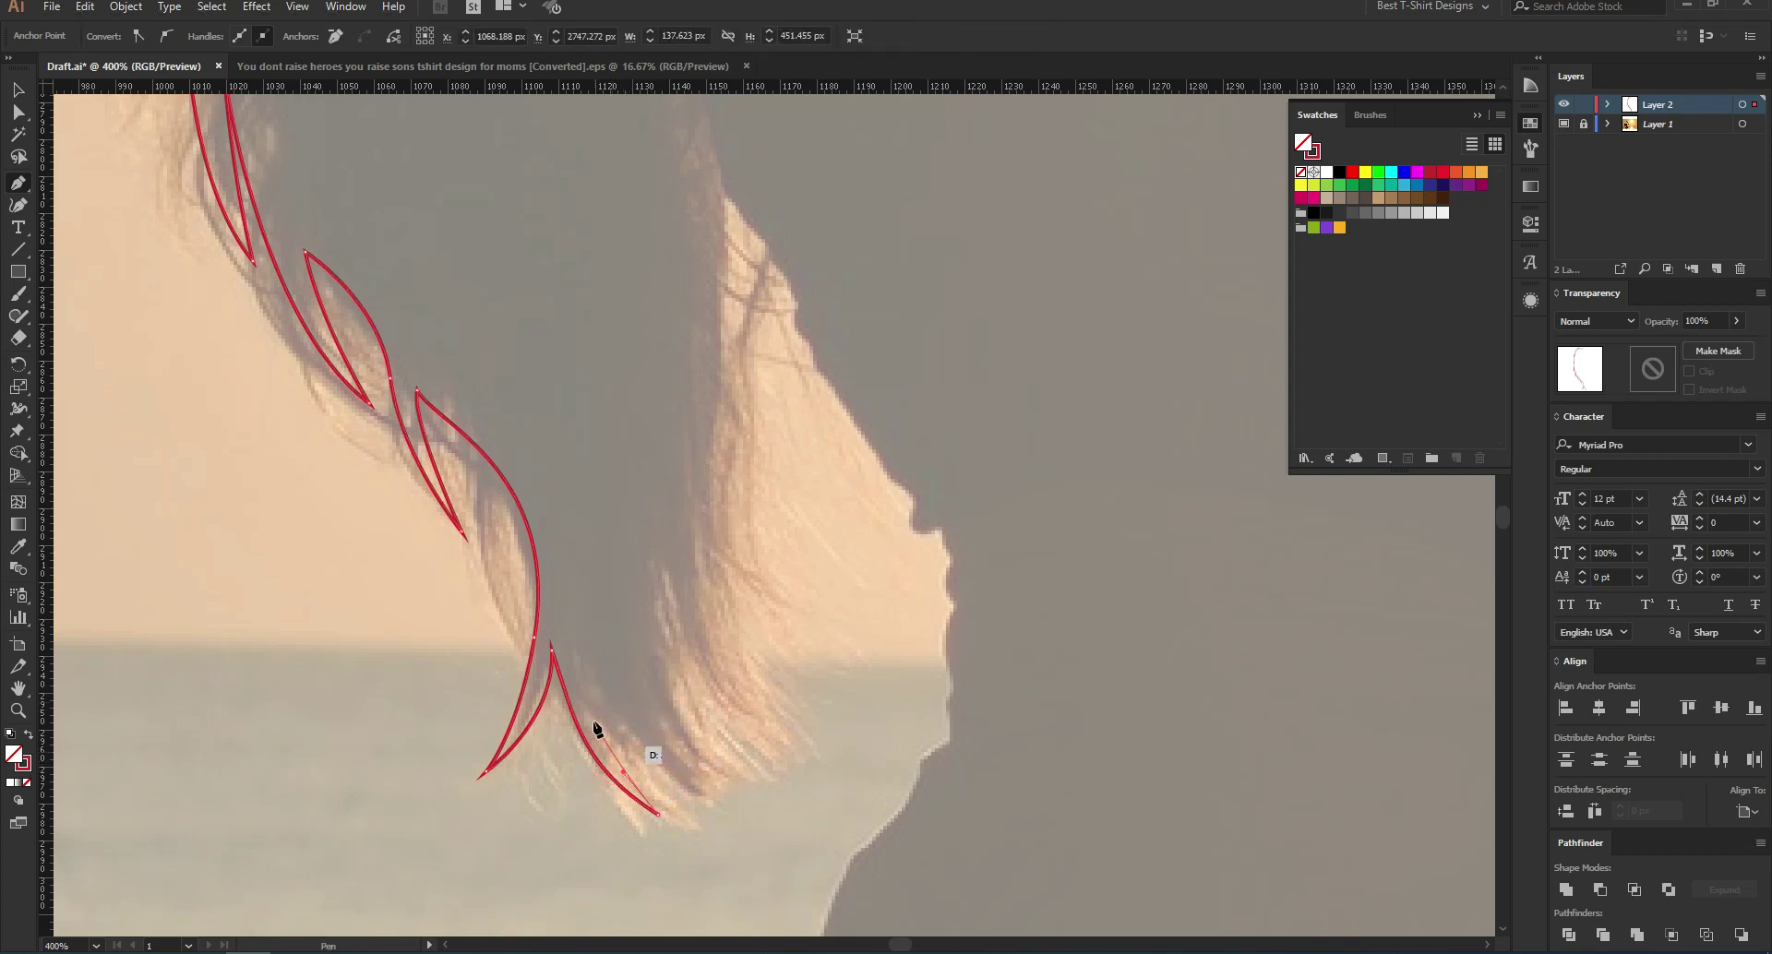
{"action": "left_click", "coordinate": [592, 704]}
{"action": "left_click_drag", "start_coordinate": [710, 795], "coordinate": [758, 827]}
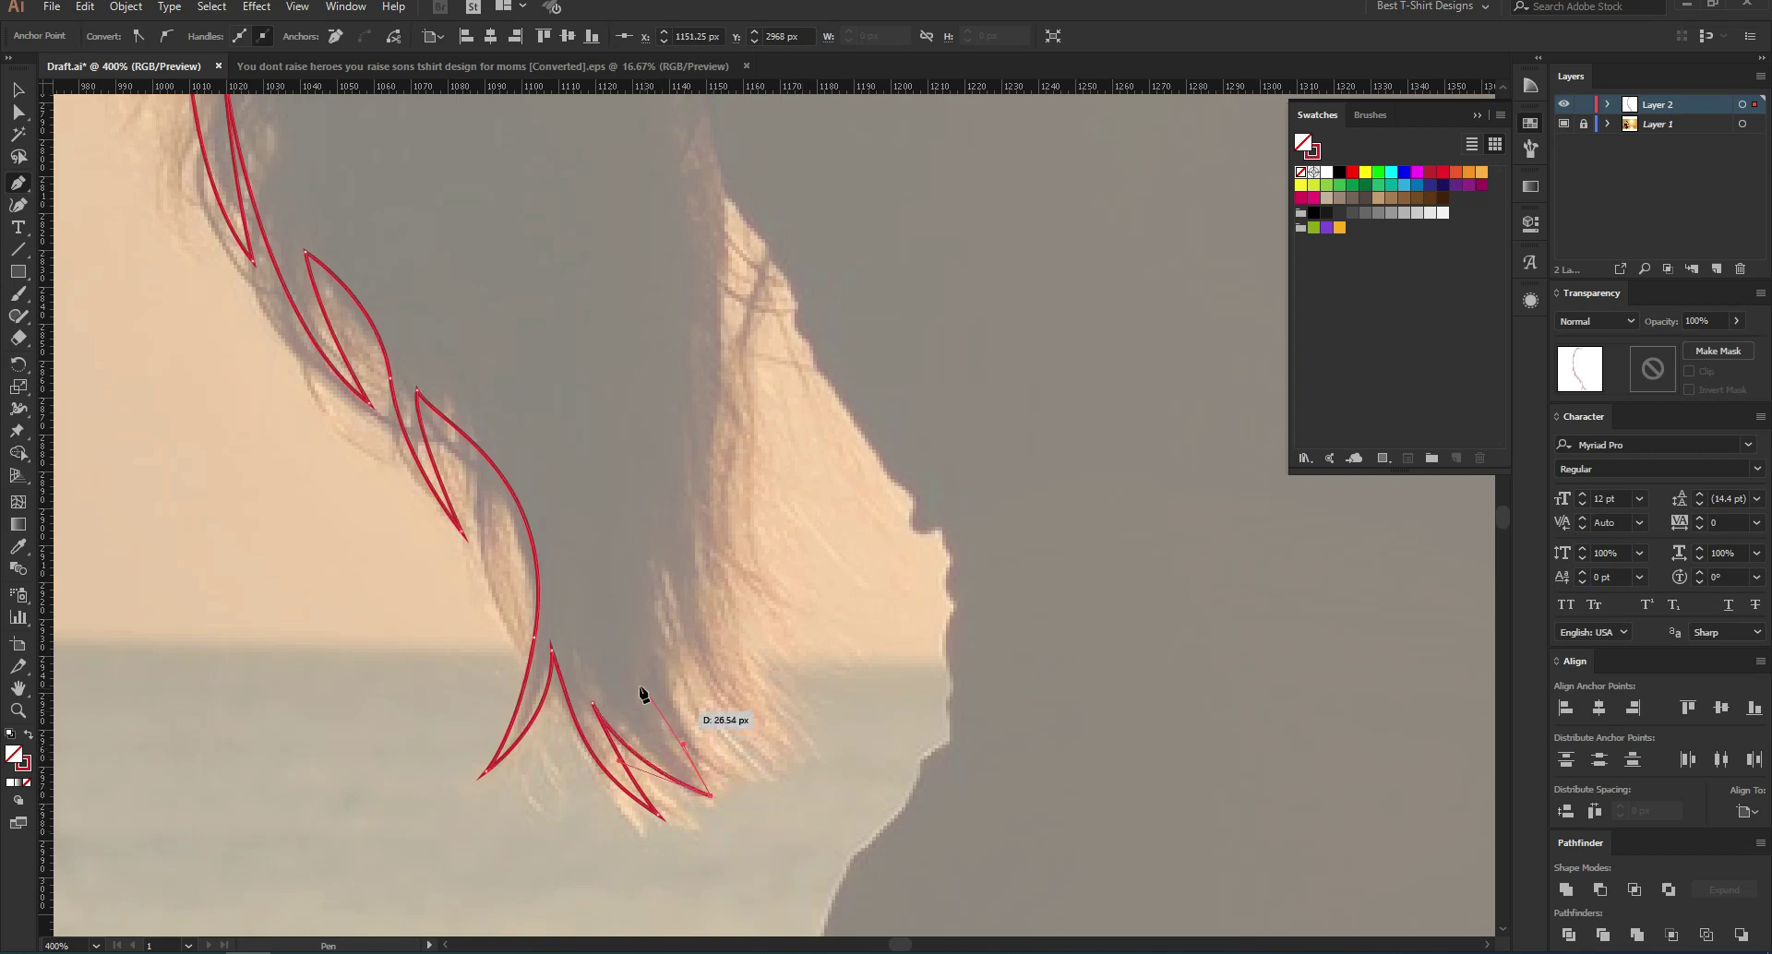
{"action": "left_click_drag", "start_coordinate": [653, 575], "coordinate": [659, 545]}
{"action": "left_click_drag", "start_coordinate": [662, 631], "coordinate": [665, 633]}
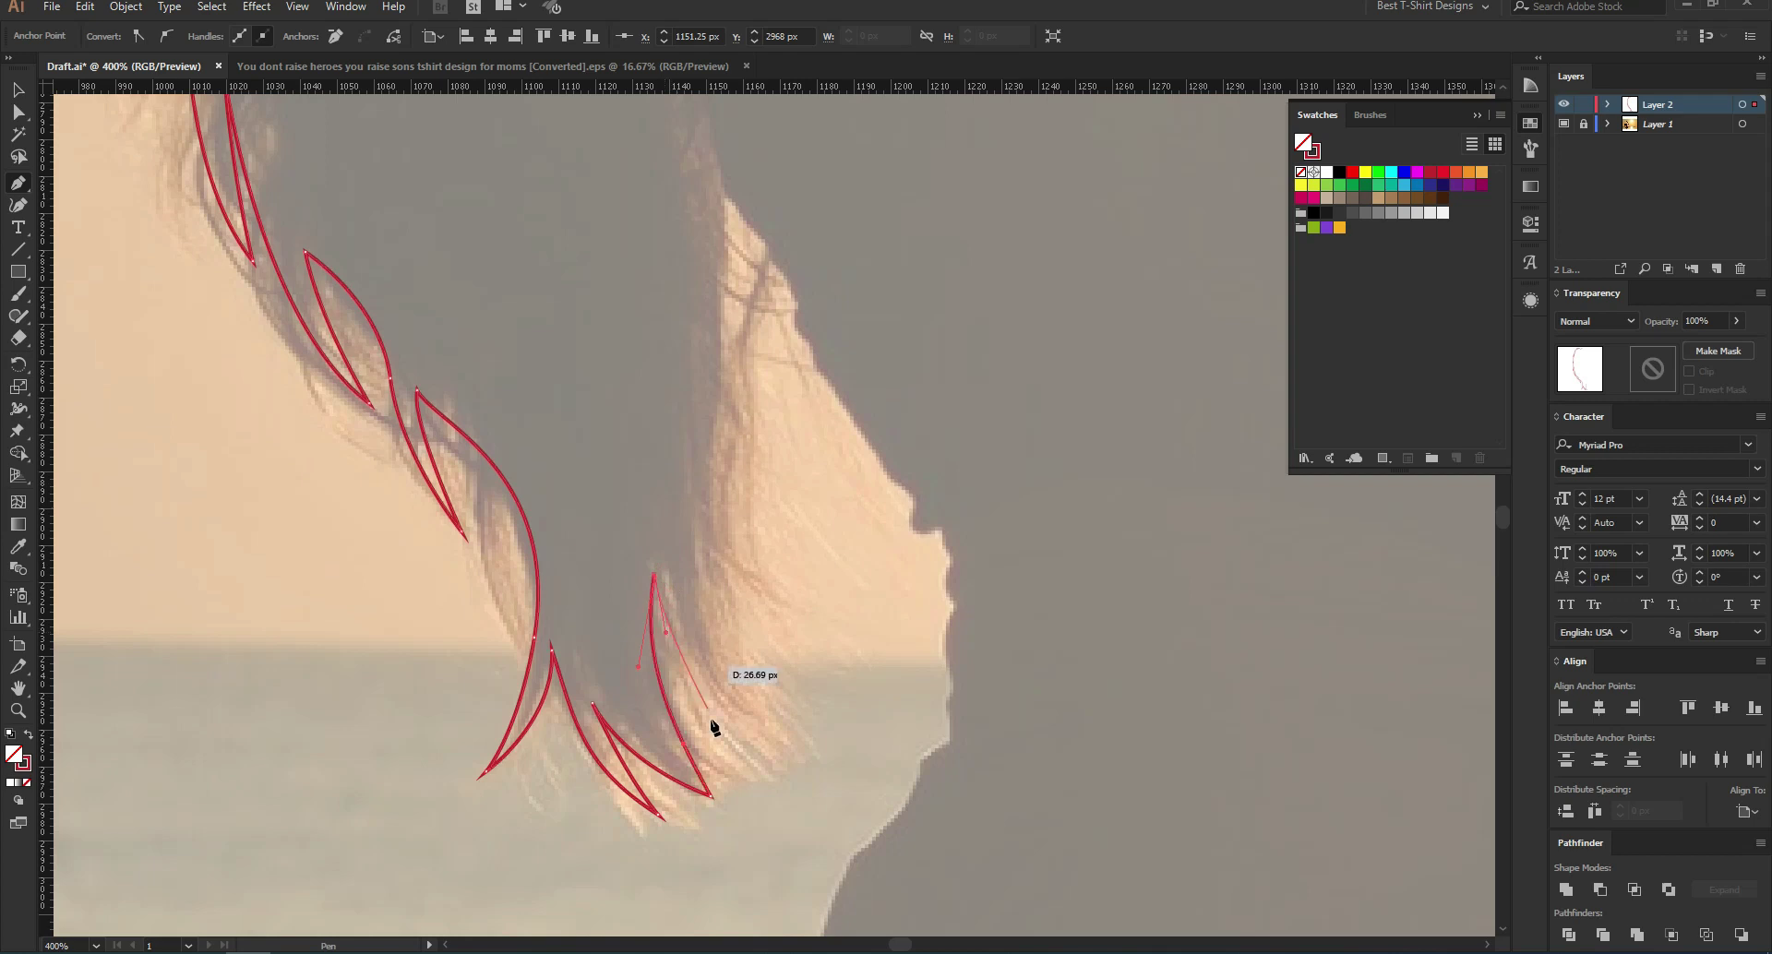
Step: Add the last pointed lock at the hair ends beside the gap, and bring the path back up to an inner point
{"action": "left_click_drag", "start_coordinate": [759, 769], "coordinate": [815, 815]}
{"action": "left_click_drag", "start_coordinate": [733, 689], "coordinate": [732, 689]}
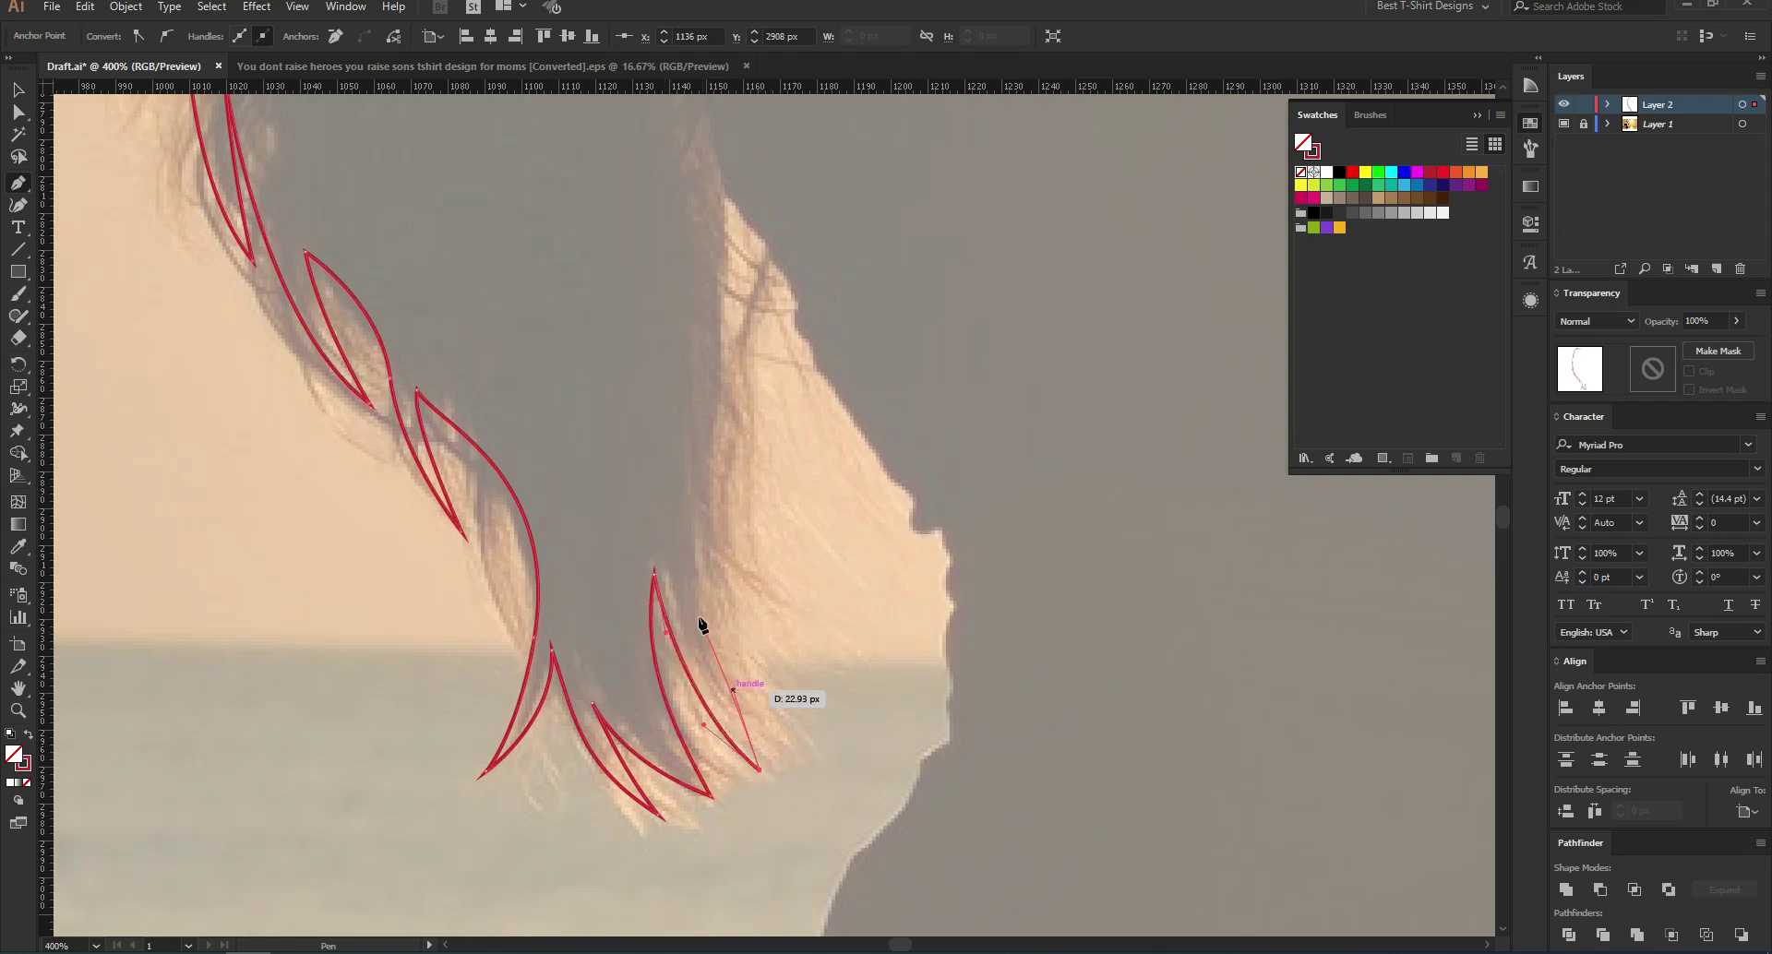
{"action": "left_click_drag", "start_coordinate": [700, 481], "coordinate": [700, 480]}
{"action": "left_click_drag", "start_coordinate": [714, 672], "coordinate": [703, 662]}
Step: Run the path up the hair's inner edge to a point inside the body, and bring it down to the top of the gap as a corner
{"action": "scroll", "coordinate": [367, 645], "scroll_direction": "down", "scroll_amount": 1}
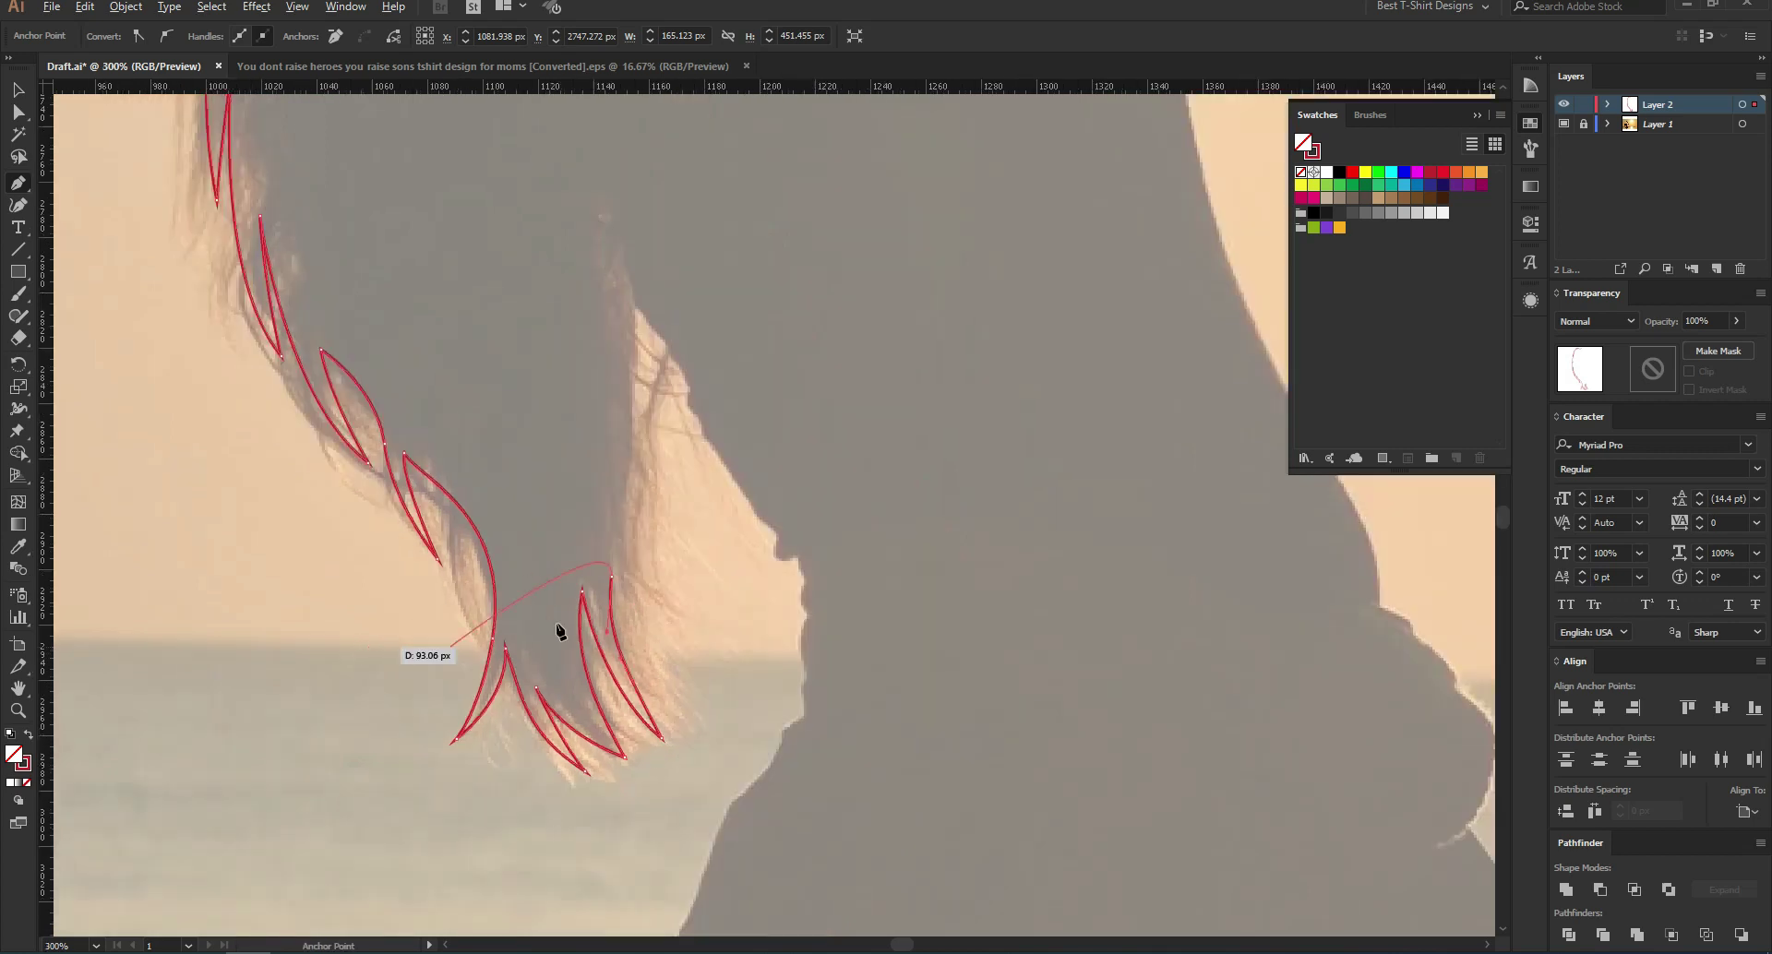
{"action": "scroll", "coordinate": [617, 484], "scroll_direction": "up", "scroll_amount": 1}
{"action": "scroll", "coordinate": [685, 434], "scroll_direction": "up", "scroll_amount": 4}
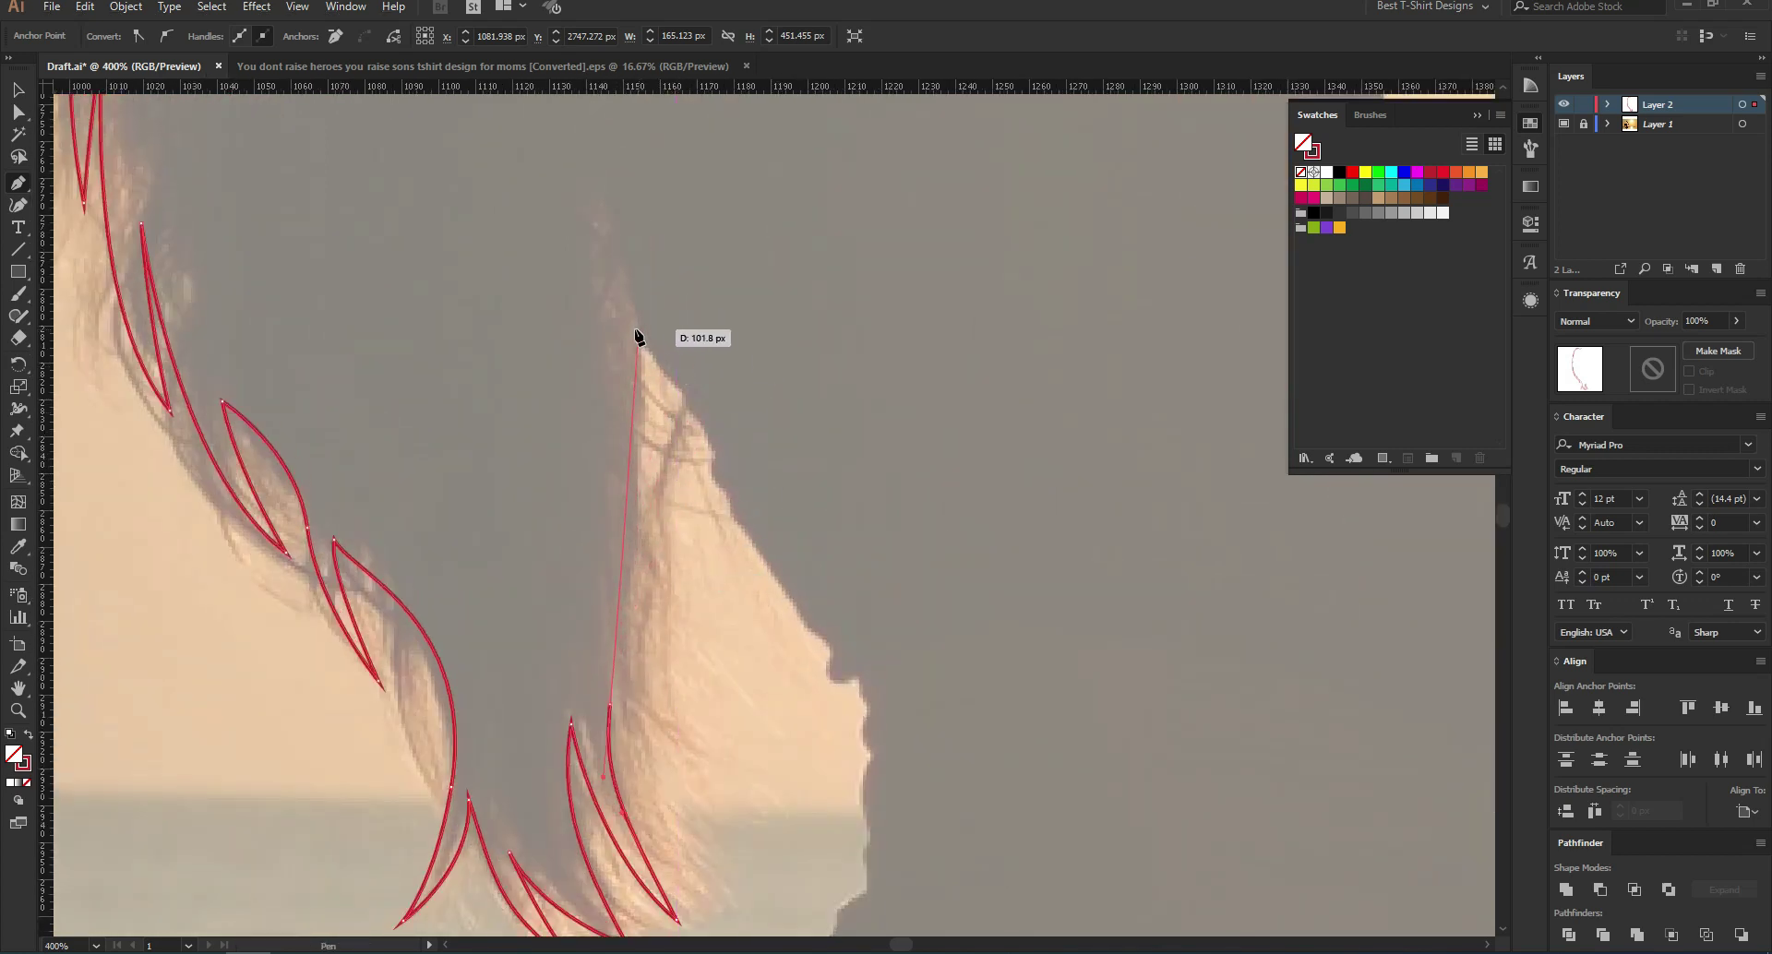
{"action": "left_click_drag", "start_coordinate": [602, 316], "coordinate": [554, 168]}
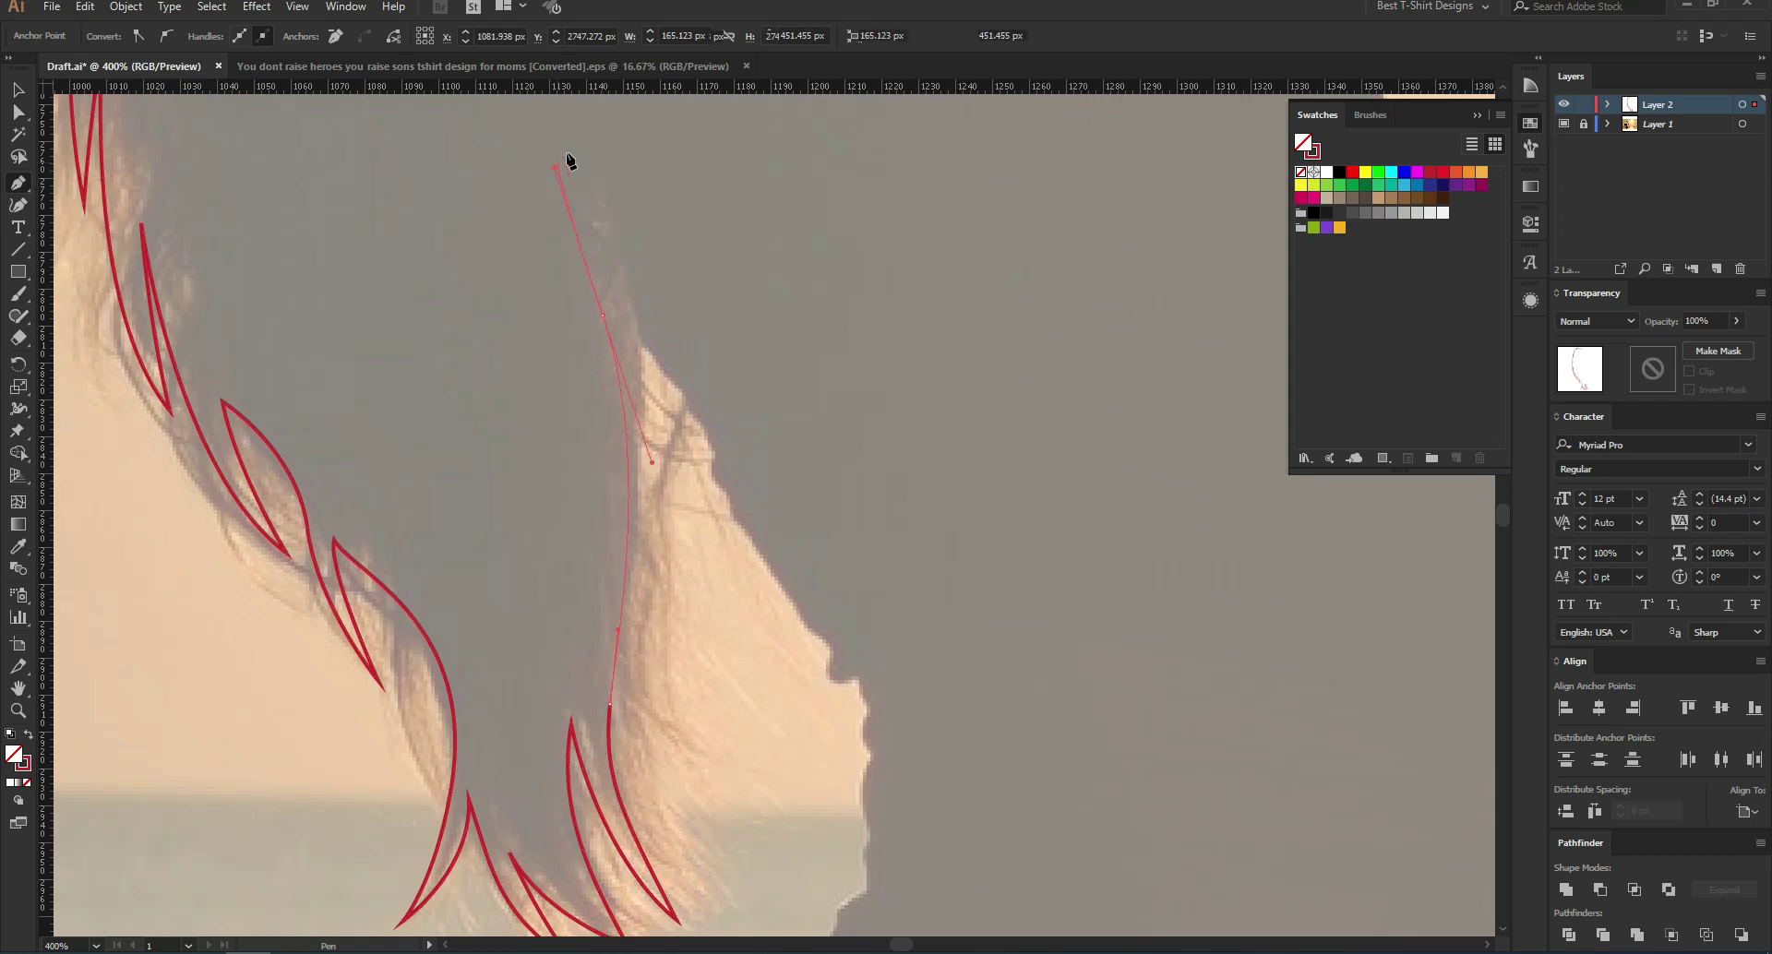
{"action": "scroll", "coordinate": [624, 387], "scroll_direction": "up", "scroll_amount": 3}
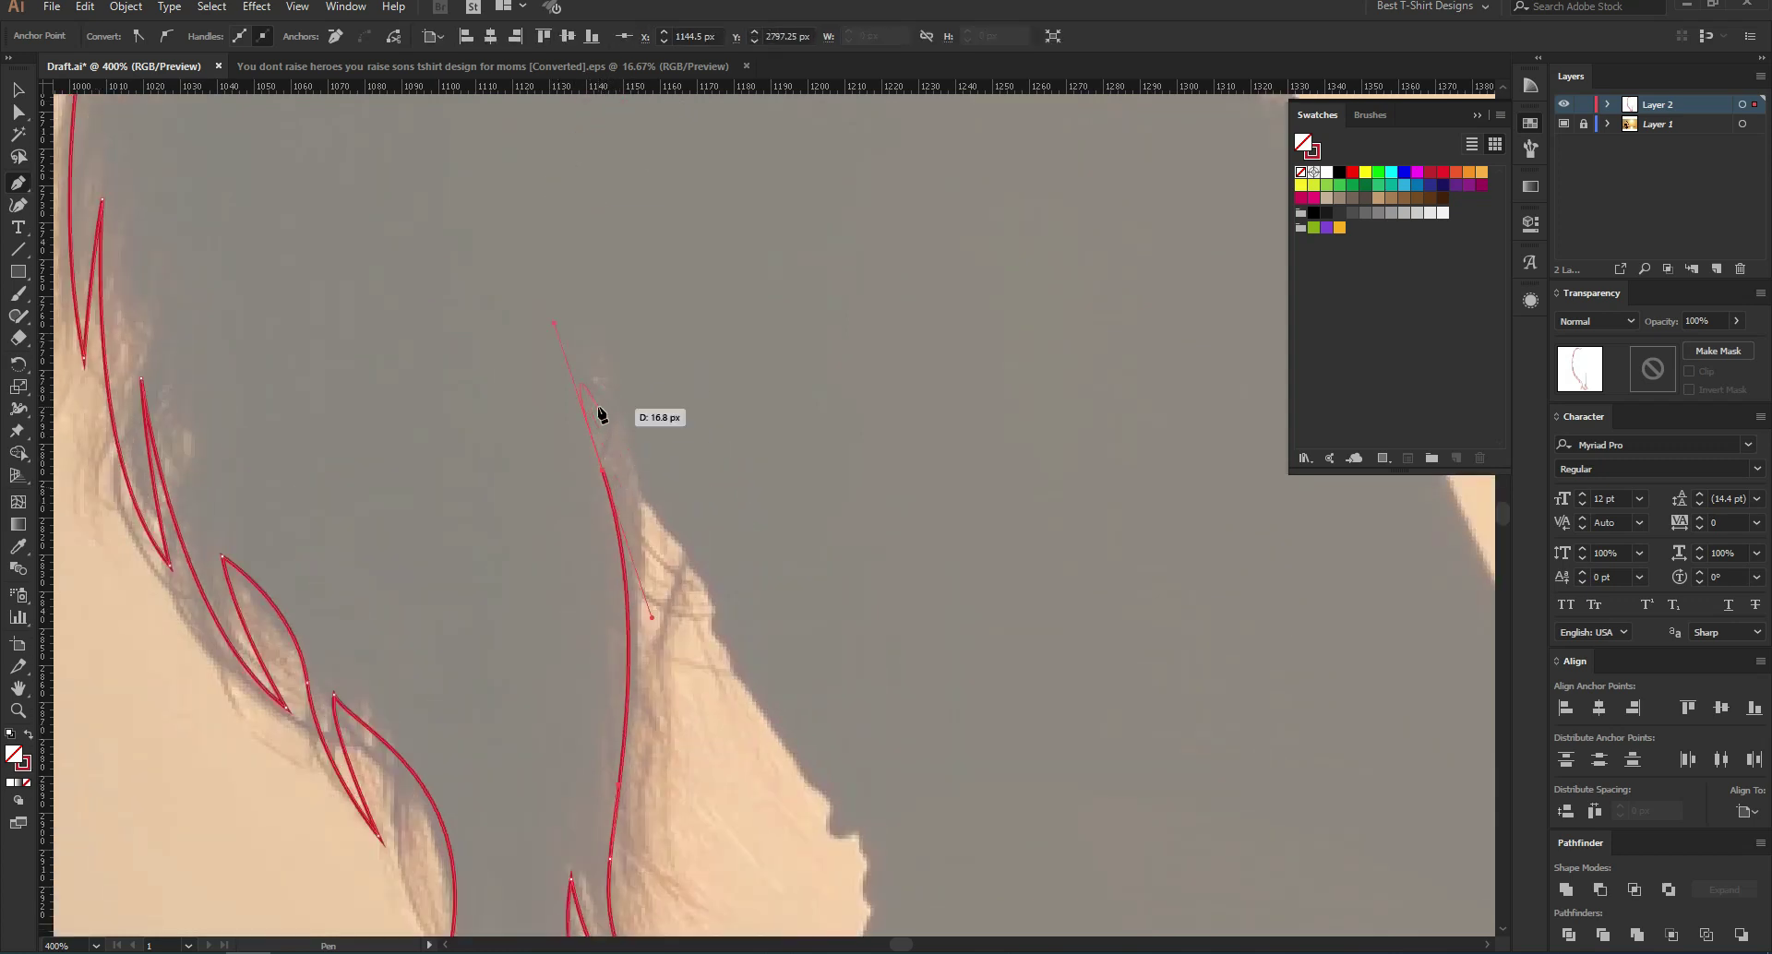
{"action": "mouse_move", "coordinate": [574, 259]}
{"action": "left_mouse_down"}
{"action": "mouse_move", "coordinate": [661, 488]}
{"action": "mouse_move", "coordinate": [635, 657]}
{"action": "left_mouse_up"}
{"action": "key", "text": "ctrl+z"}
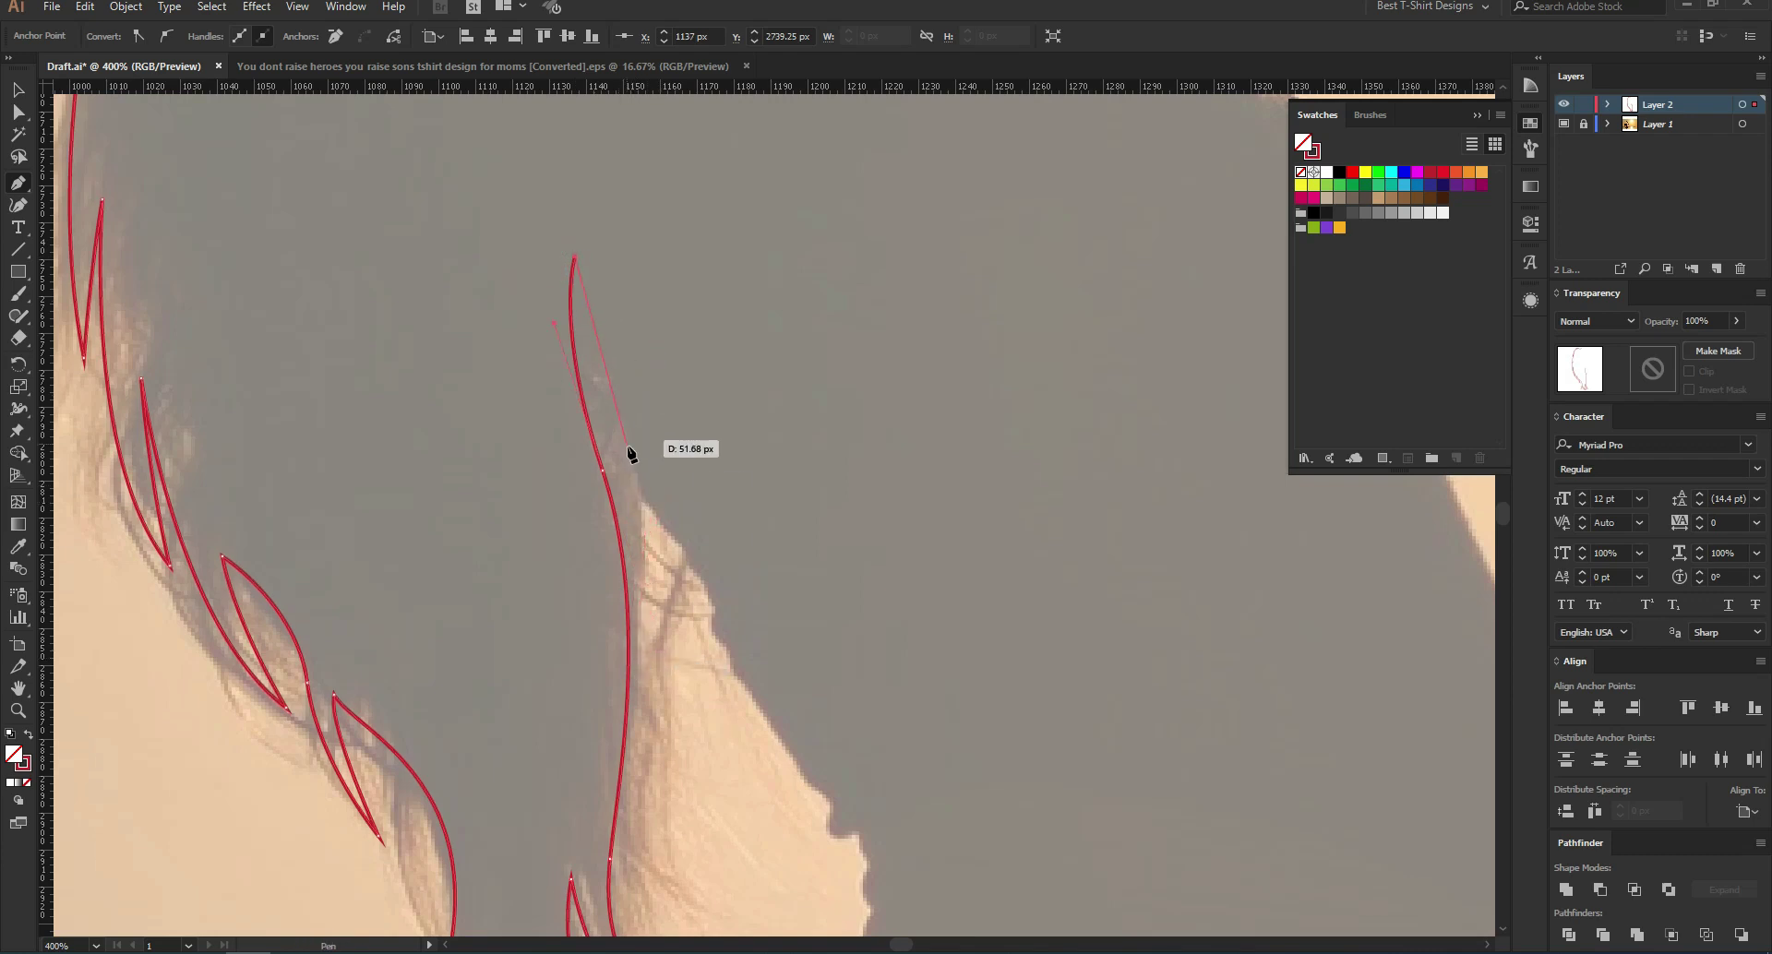
{"action": "left_click_drag", "start_coordinate": [646, 503], "coordinate": [728, 678]}
{"action": "scroll", "coordinate": [606, 585], "scroll_direction": "down", "scroll_amount": 3}
{"action": "key", "text": "ctrl+z"}
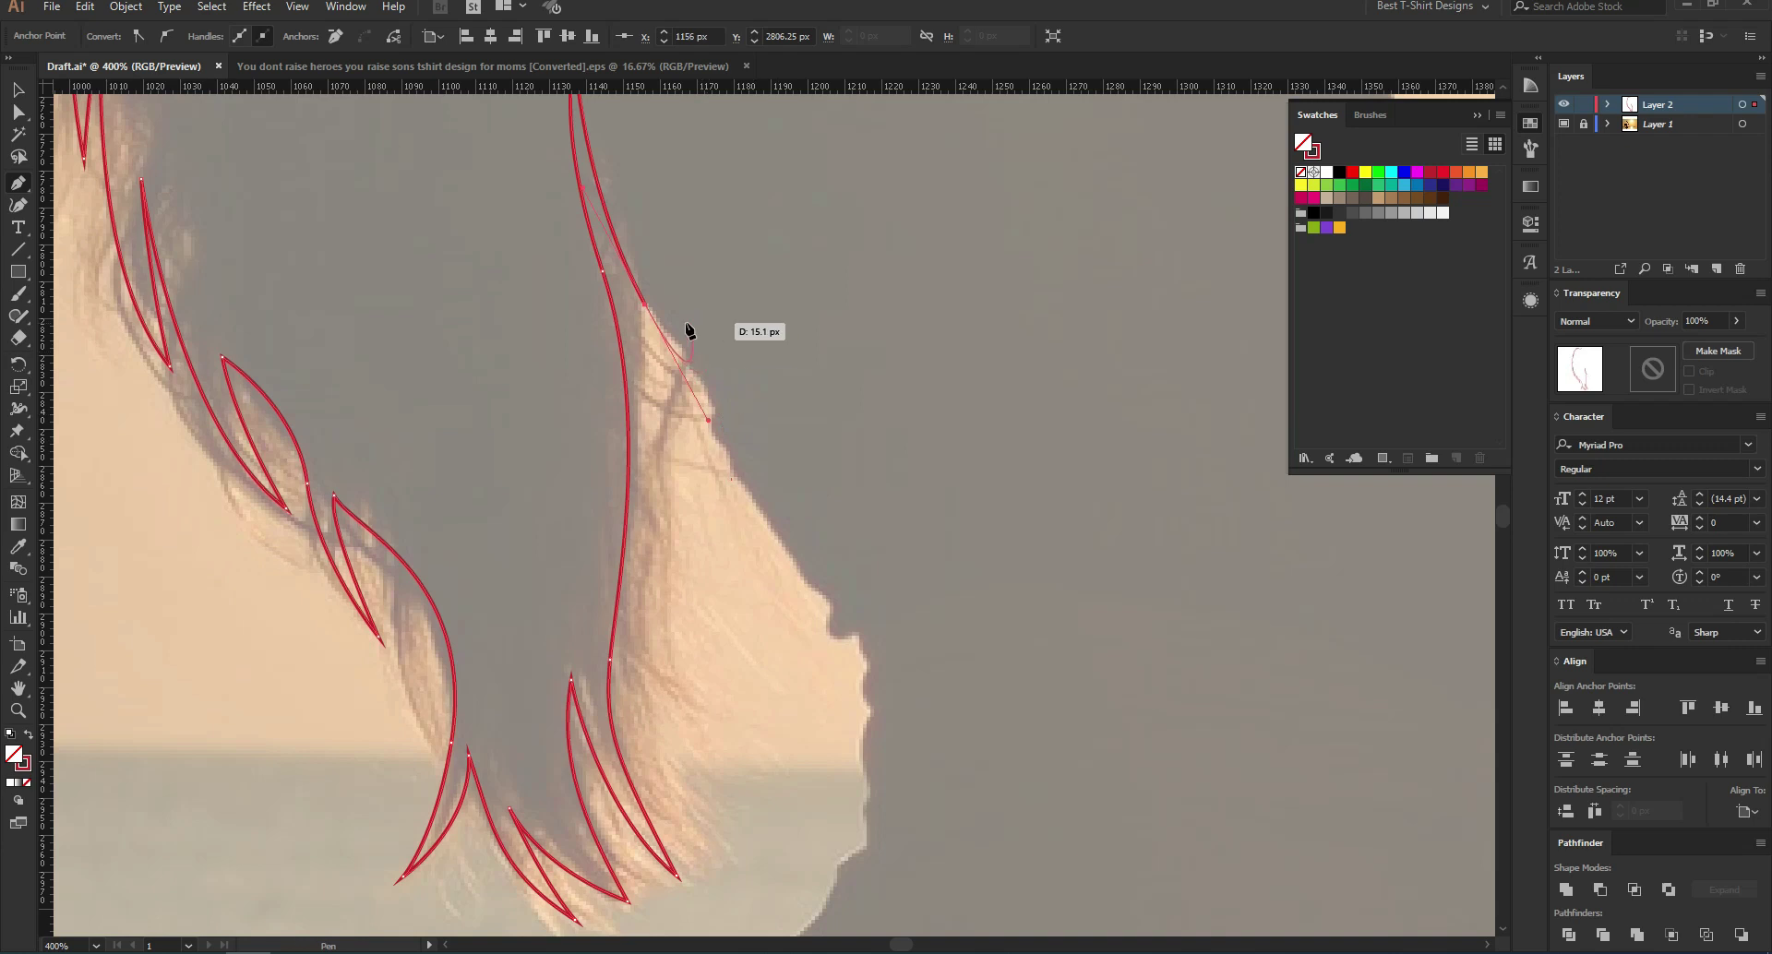
{"action": "left_click", "coordinate": [646, 305]}
Step: Trace the body edge from the top of the gap down to the small notch at the waist
{"action": "left_click_drag", "start_coordinate": [710, 417], "coordinate": [727, 478]}
{"action": "left_click_drag", "start_coordinate": [810, 580], "coordinate": [810, 580]}
{"action": "left_click_drag", "start_coordinate": [827, 642], "coordinate": [868, 659]}
{"action": "scroll", "coordinate": [927, 366], "scroll_direction": "down", "scroll_amount": 2}
{"action": "scroll", "coordinate": [420, 367], "scroll_direction": "down", "scroll_amount": 1}
{"action": "scroll", "coordinate": [703, 519], "scroll_direction": "up", "scroll_amount": 3}
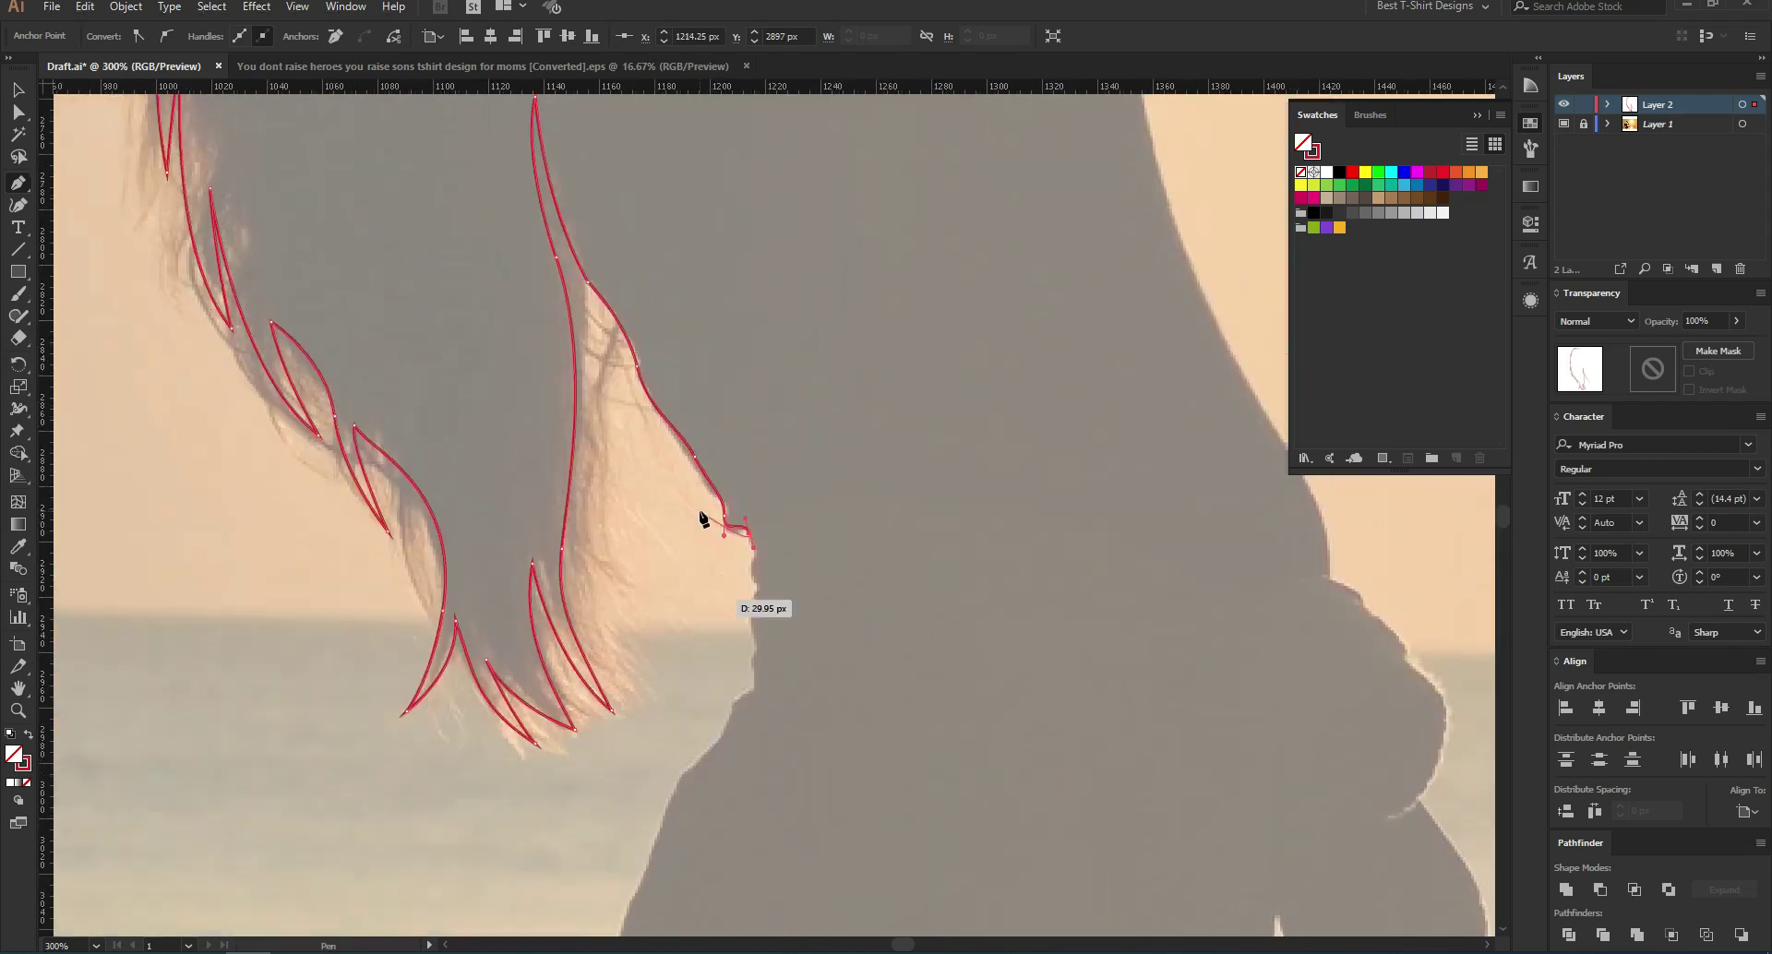
Step: Continue the path from the notch along the waist and curve it outward onto the upper hip
{"action": "scroll", "coordinate": [671, 531], "scroll_direction": "down", "scroll_amount": 1}
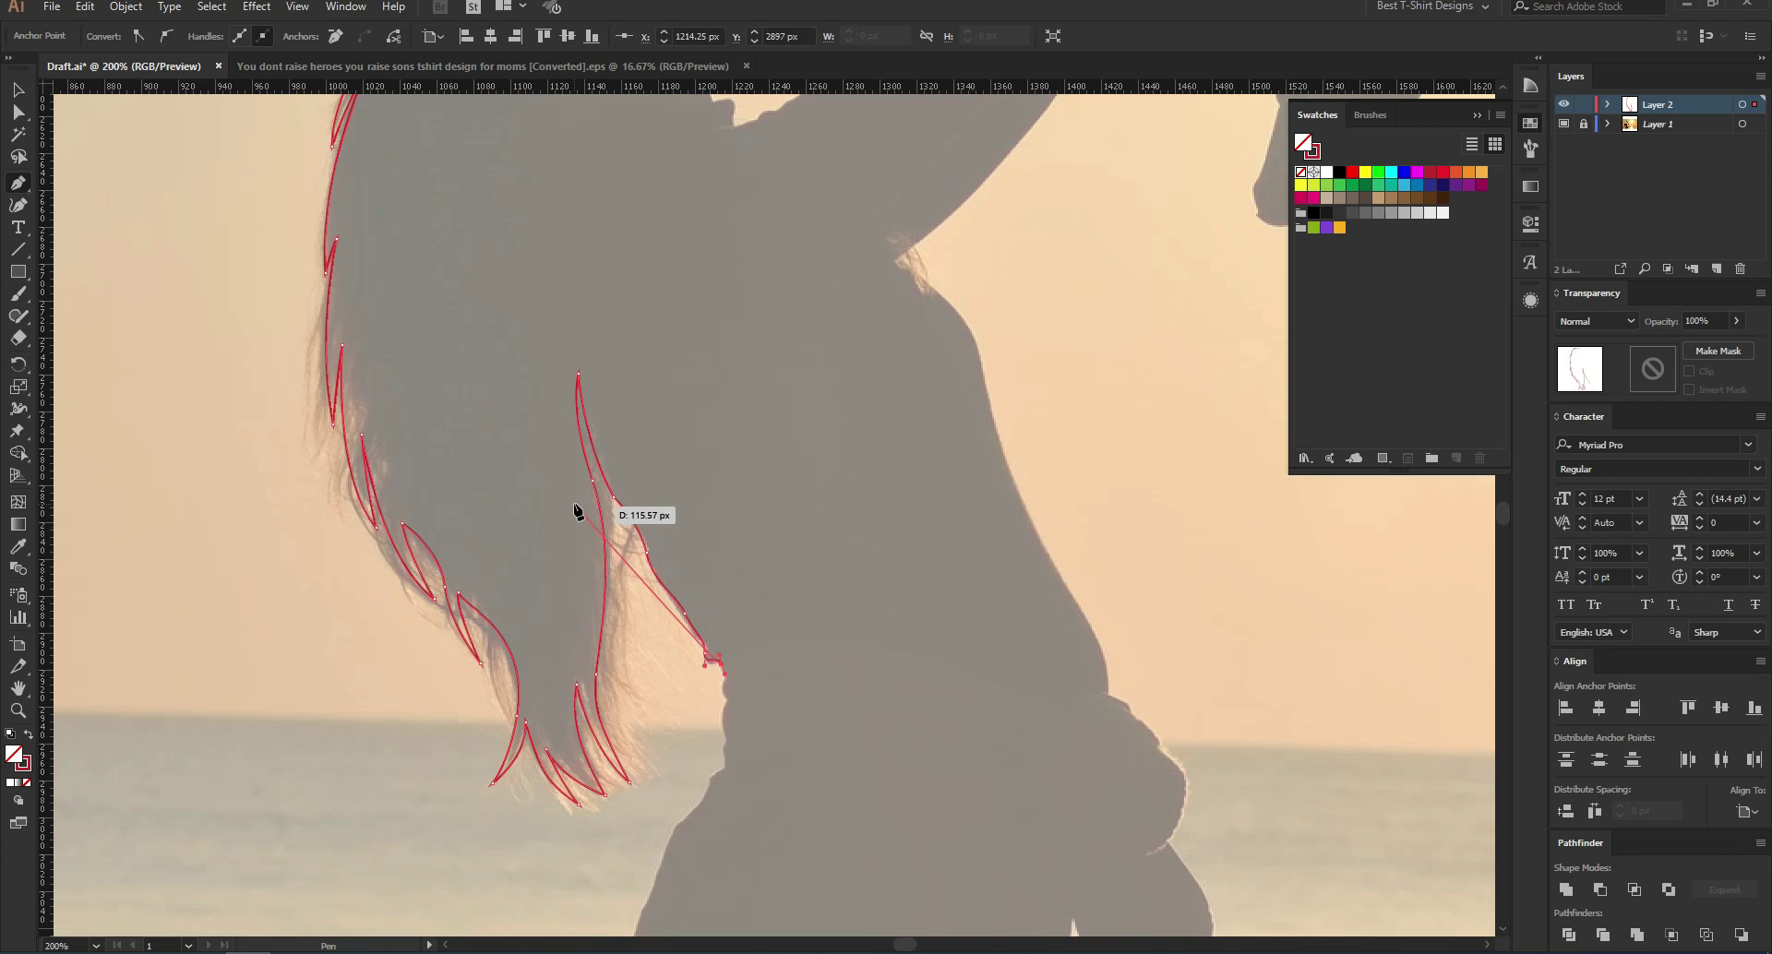
{"action": "scroll", "coordinate": [575, 506], "scroll_direction": "up", "scroll_amount": 2}
{"action": "scroll", "coordinate": [640, 316], "scroll_direction": "down", "scroll_amount": 4}
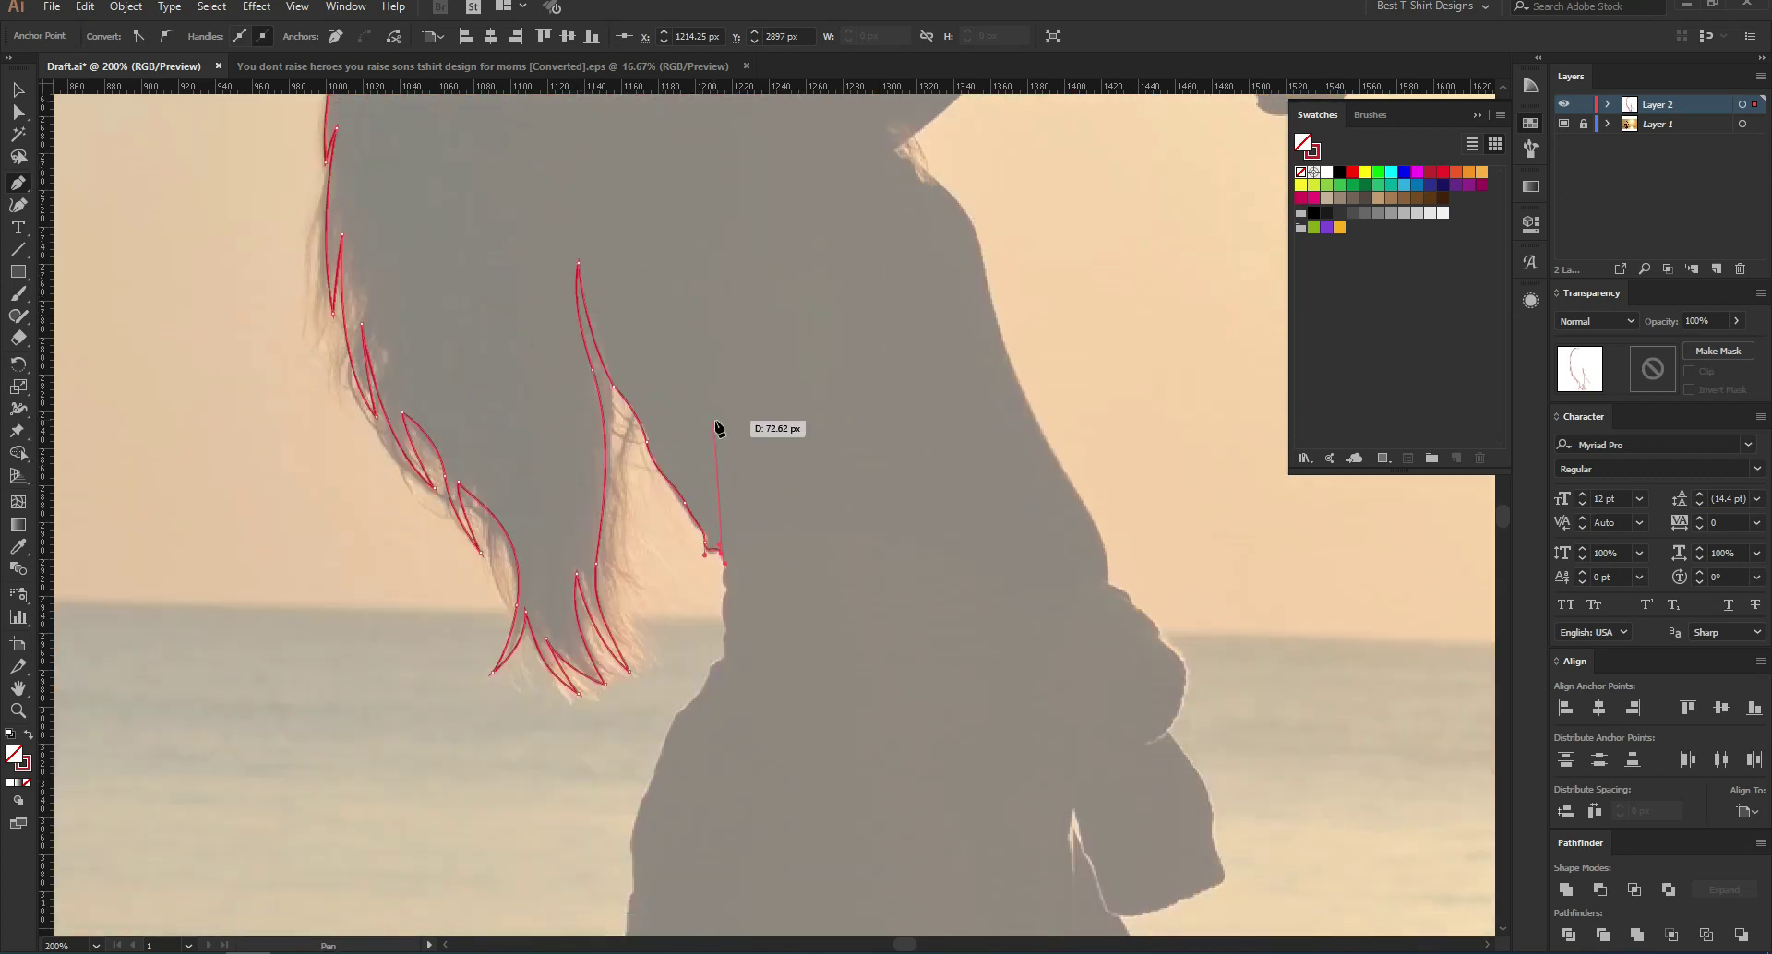
{"action": "scroll", "coordinate": [726, 498], "scroll_direction": "up", "scroll_amount": 1}
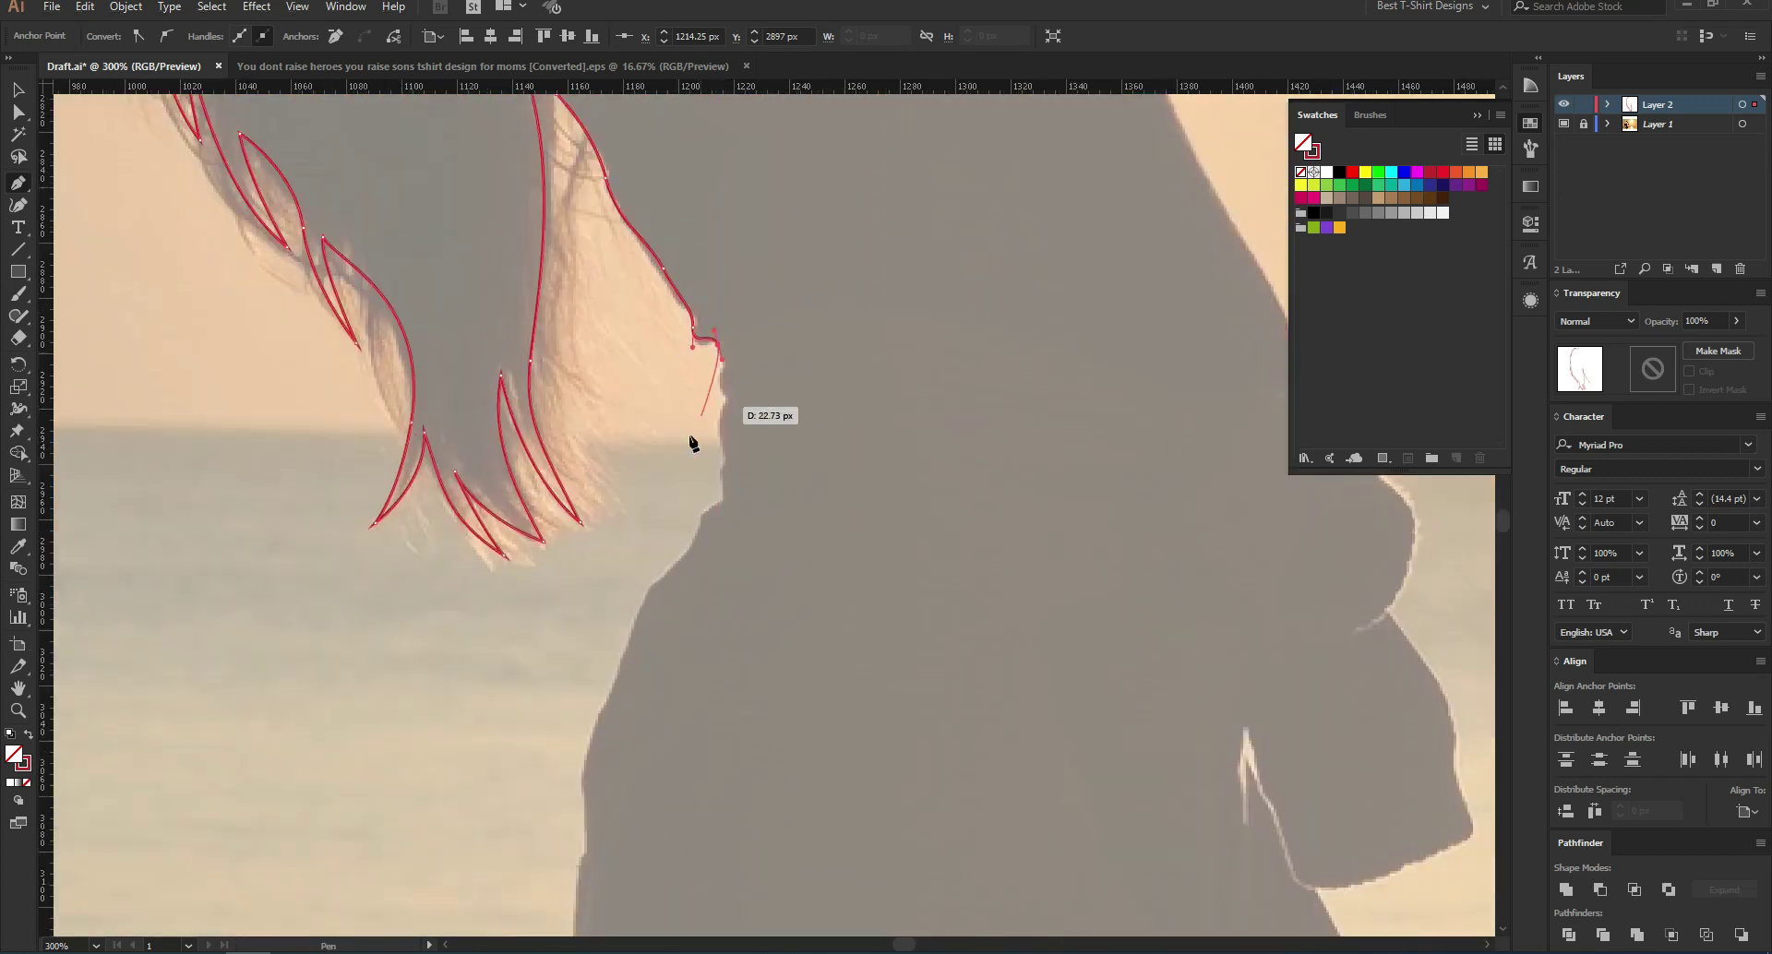
{"action": "left_click", "coordinate": [720, 482]}
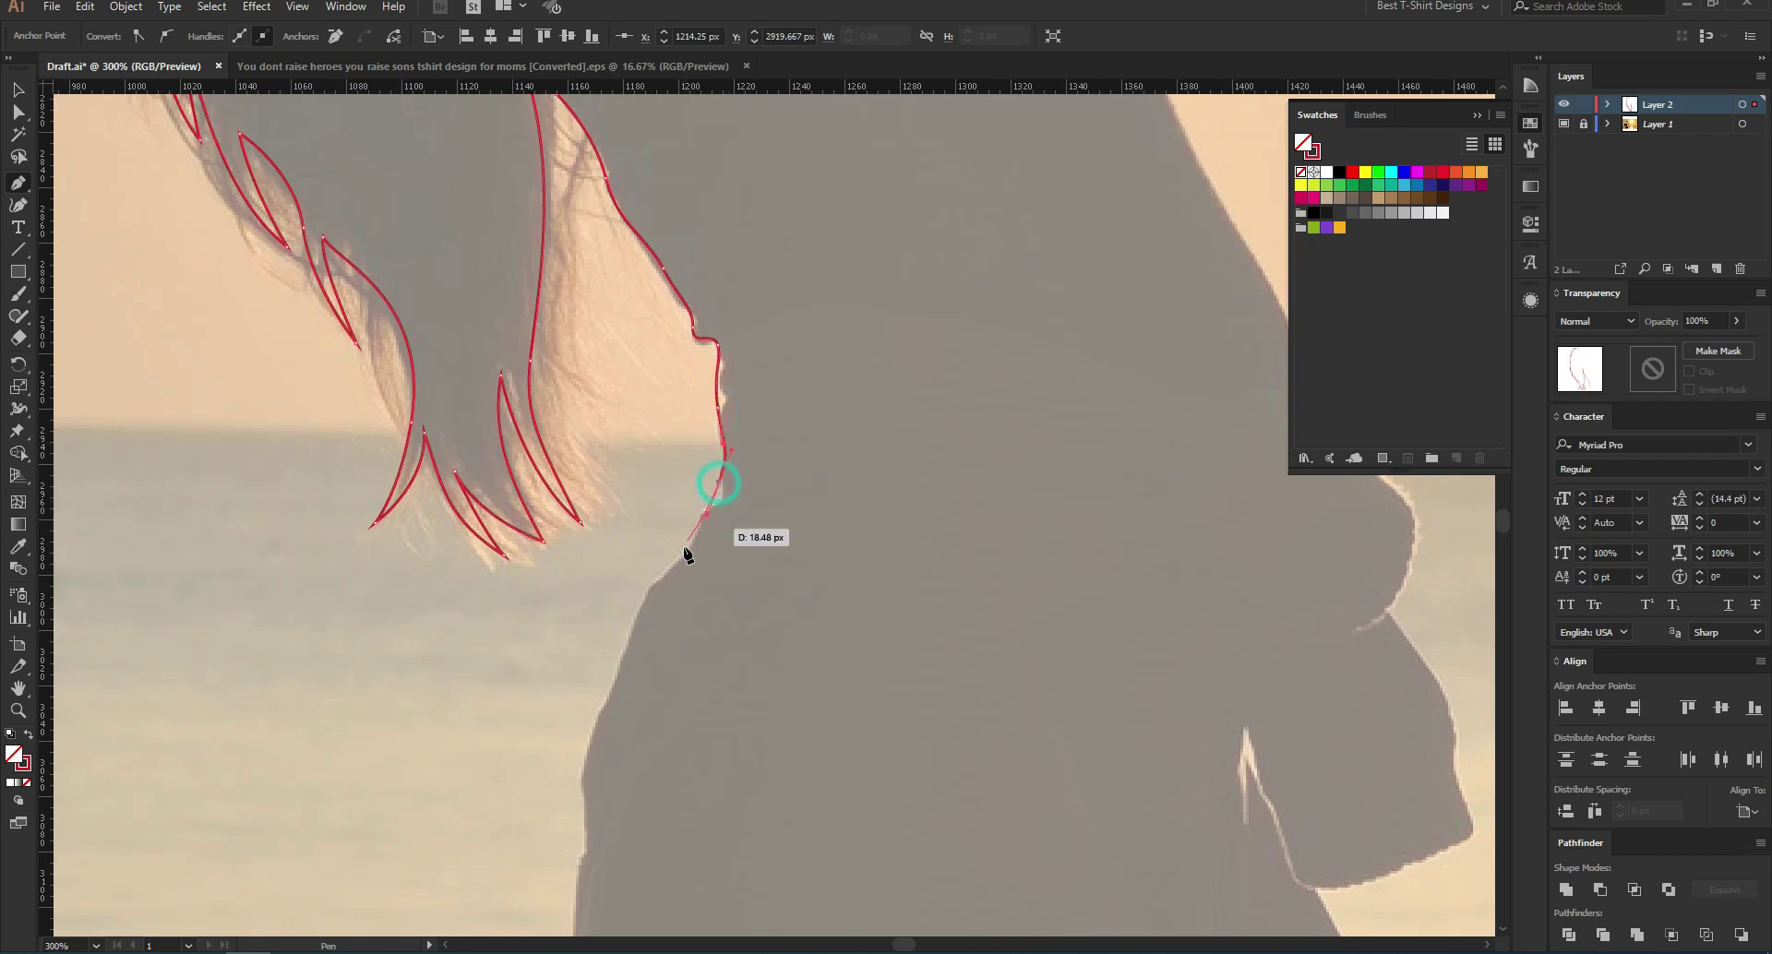
{"action": "left_click_drag", "start_coordinate": [620, 680], "coordinate": [622, 677]}
{"action": "key", "text": "ctrl+z"}
{"action": "left_click_drag", "start_coordinate": [682, 555], "coordinate": [643, 590]}
{"action": "left_click_drag", "start_coordinate": [612, 669], "coordinate": [590, 742]}
Step: Trace the hip down to its widest corner, and cross the body with a nearly straight segment to the corner on the opposite side
{"action": "left_click_drag", "start_coordinate": [693, 536], "coordinate": [429, 258]}
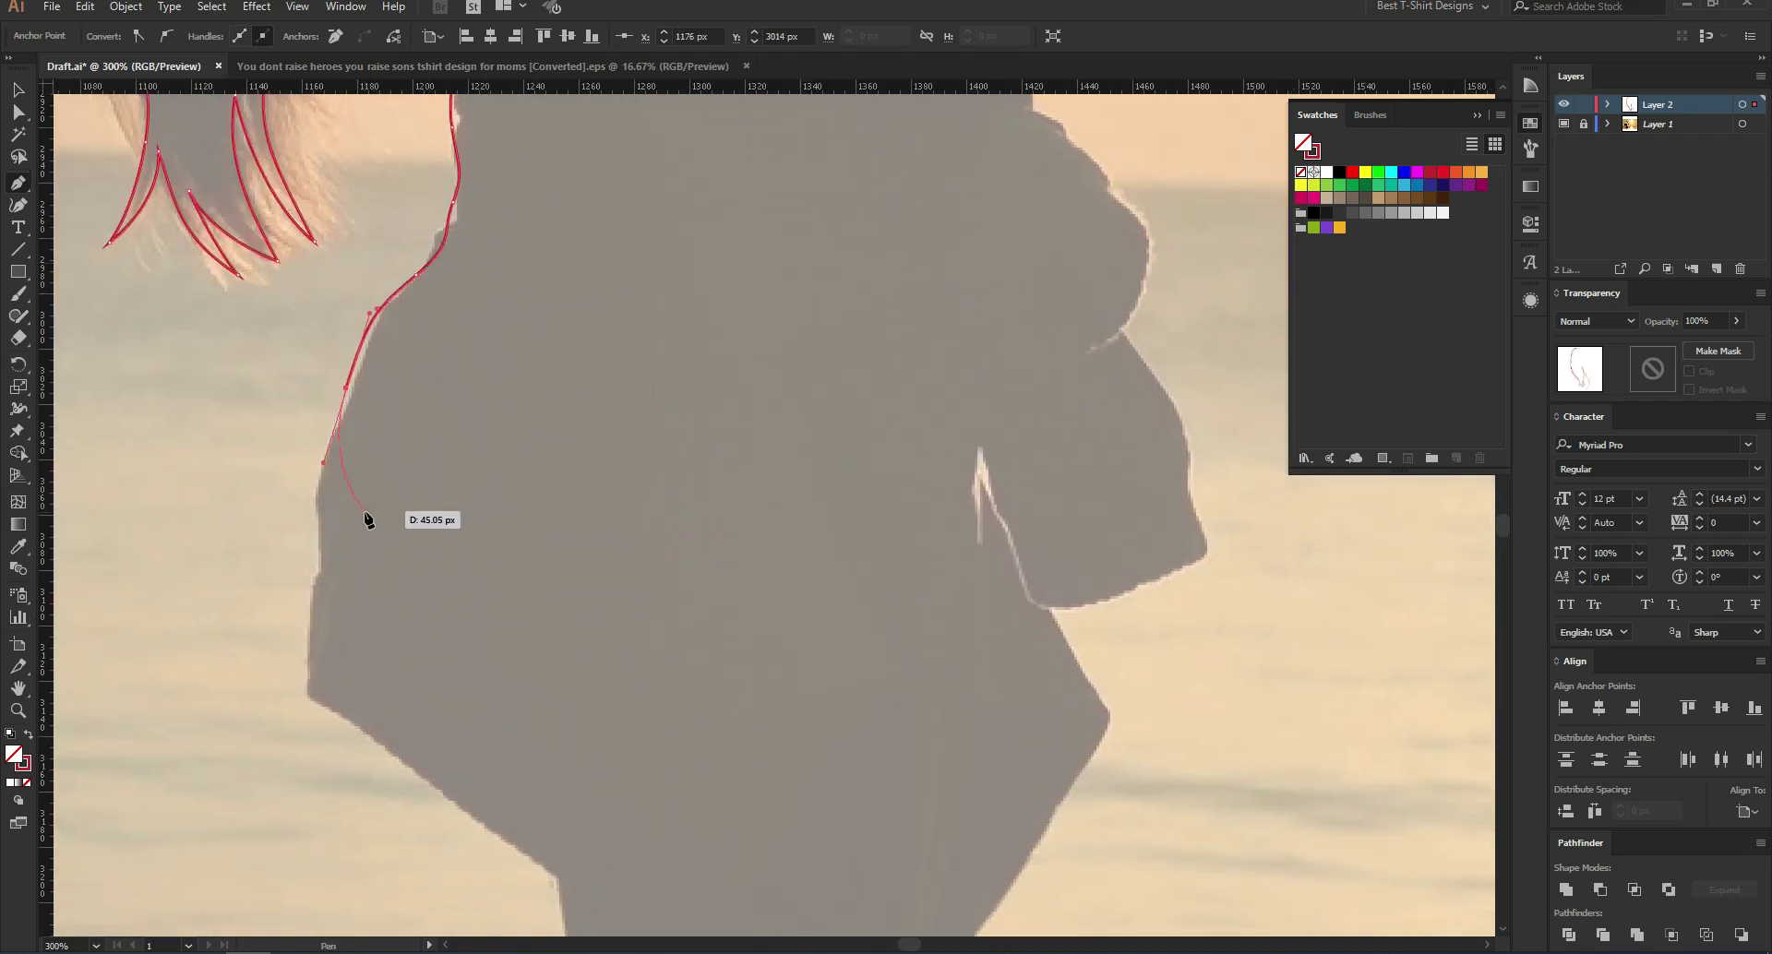
{"action": "left_click_drag", "start_coordinate": [305, 622], "coordinate": [305, 624]}
{"action": "left_click_drag", "start_coordinate": [304, 694], "coordinate": [310, 716]}
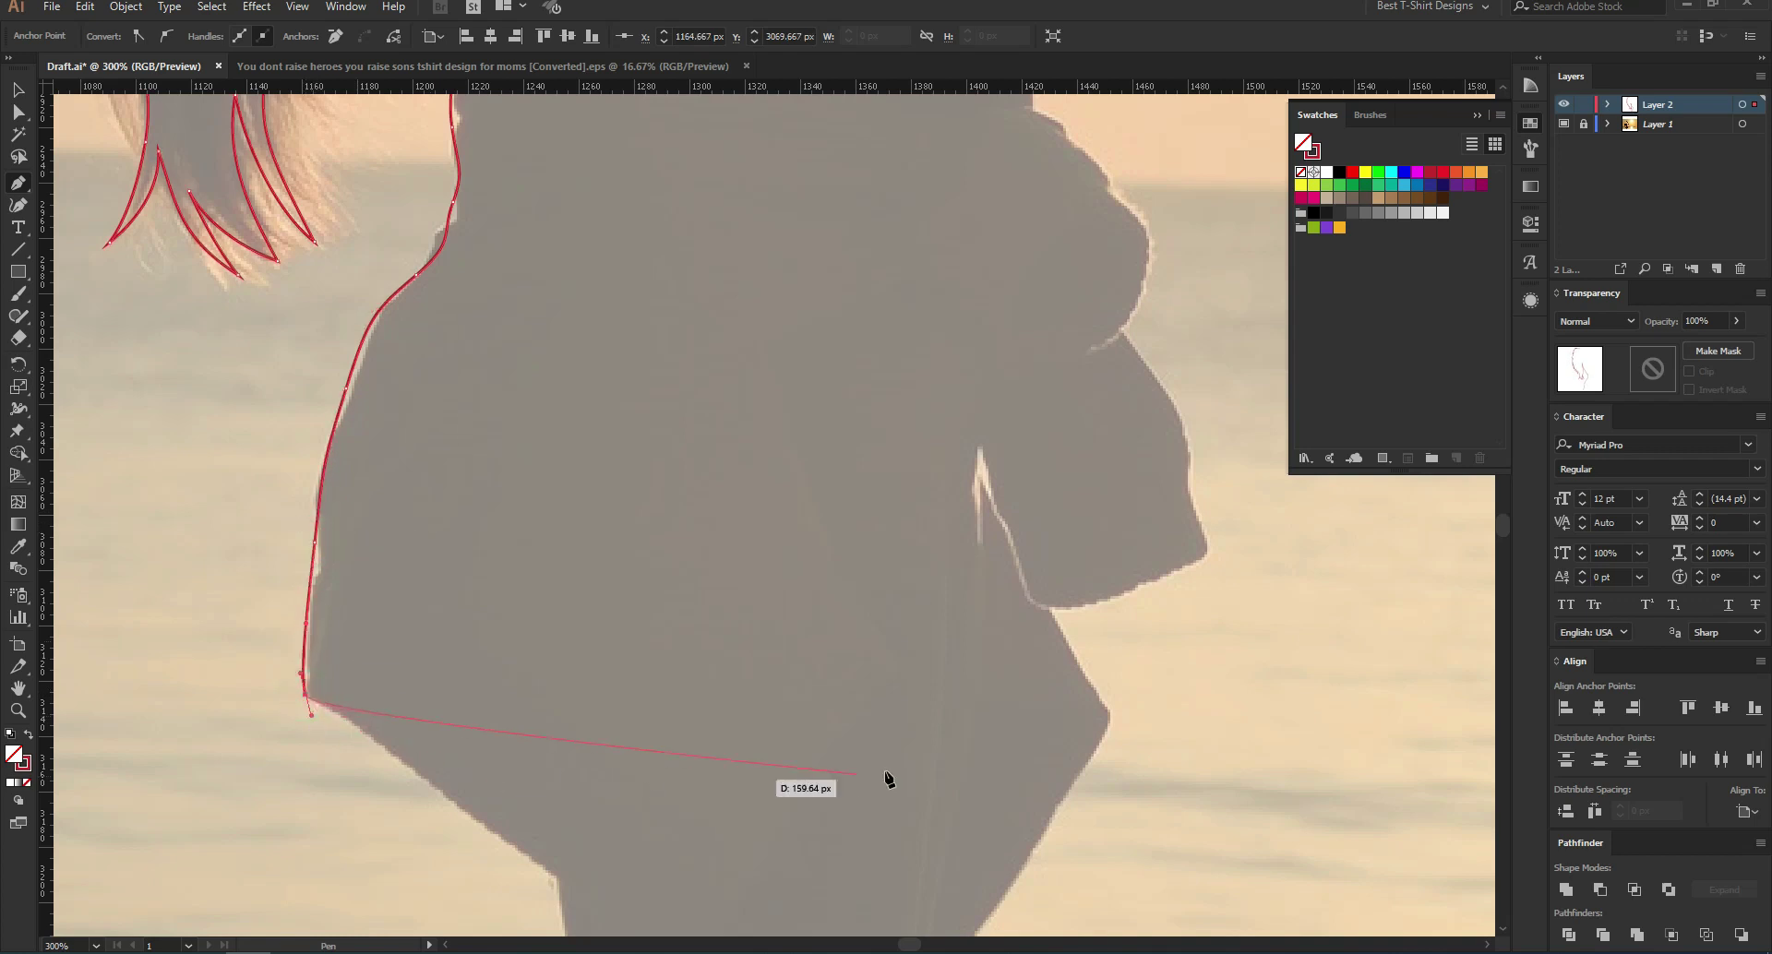
{"action": "left_click", "coordinate": [1112, 716]}
Step: Outline the hanging flap on the opposite side, along its lower edge, around its corner and up to the crease above it
{"action": "scroll", "coordinate": [1092, 558], "scroll_direction": "up", "scroll_amount": 3}
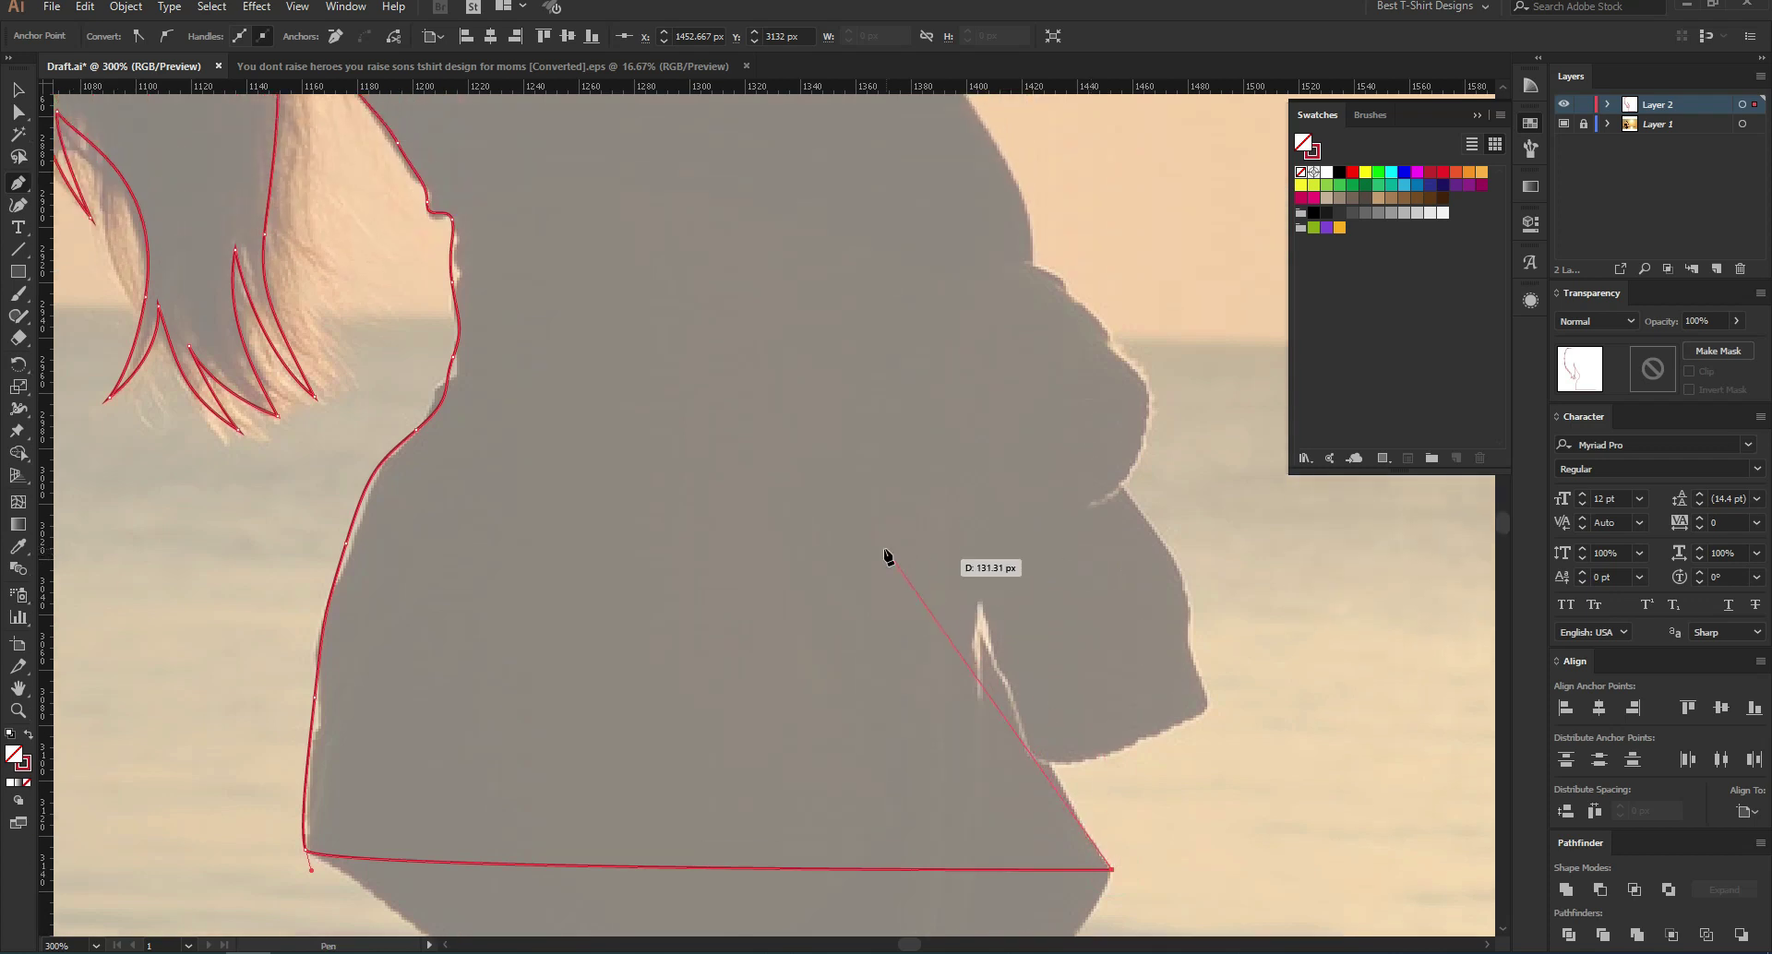
{"action": "scroll", "coordinate": [886, 555], "scroll_direction": "down", "scroll_amount": 2}
{"action": "scroll", "coordinate": [886, 555], "scroll_direction": "right", "scroll_amount": 1}
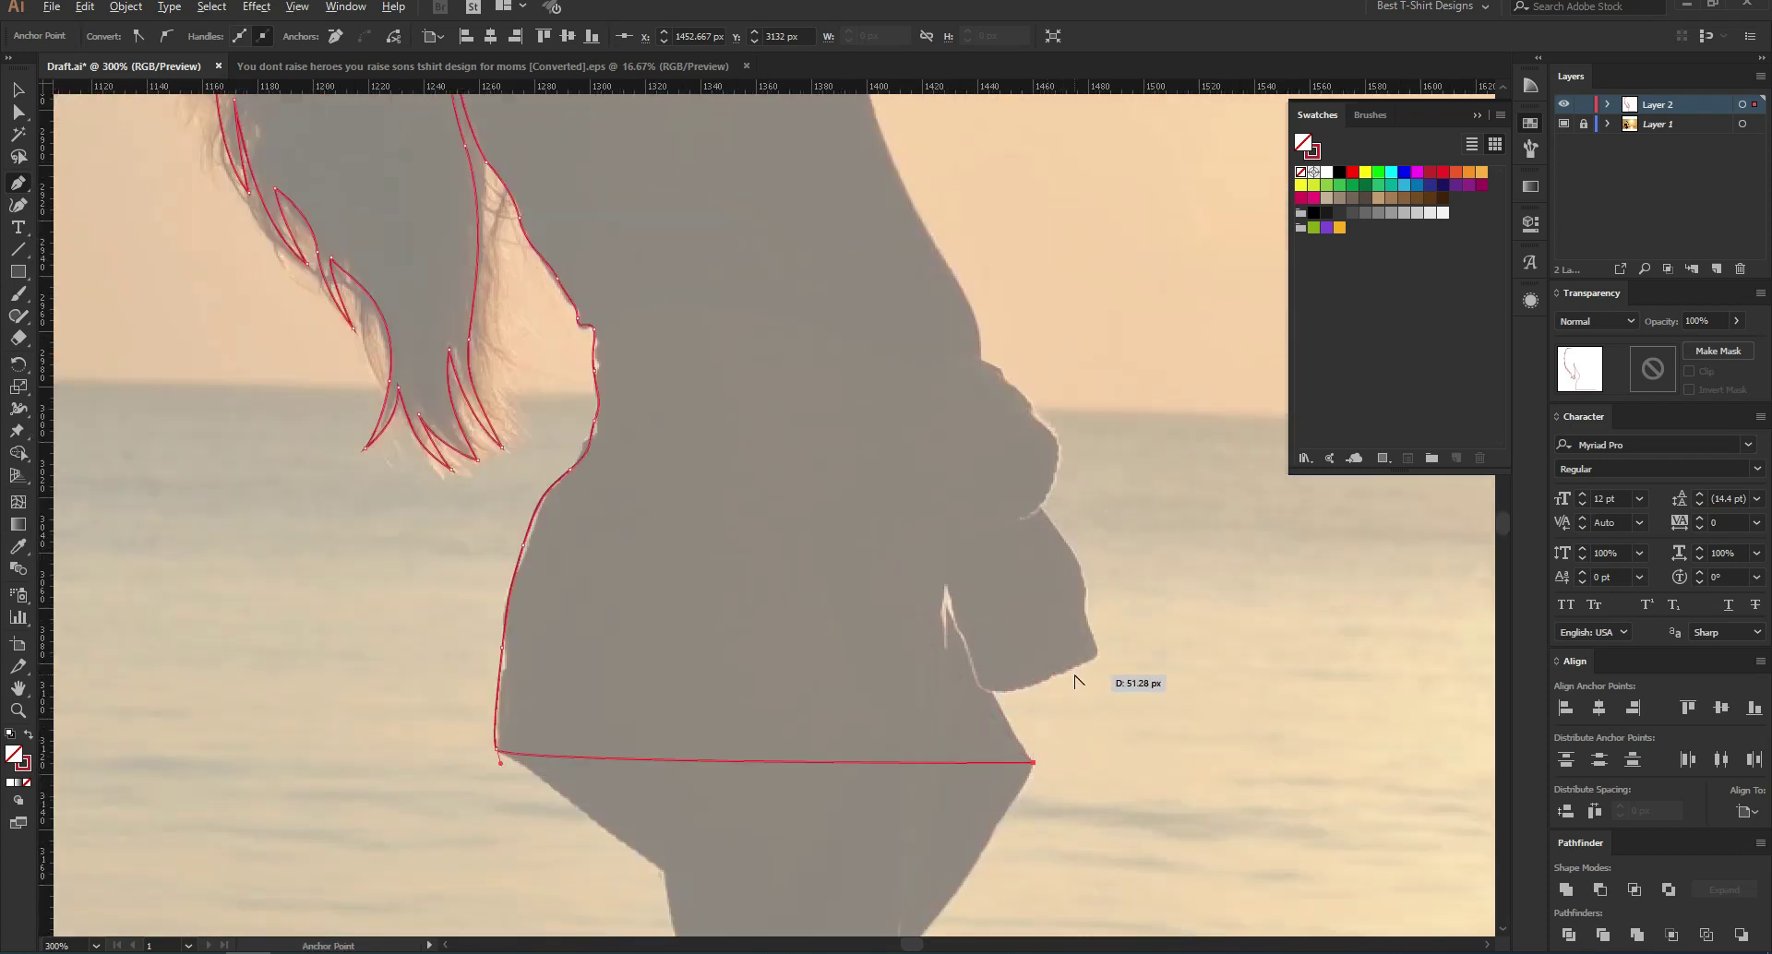
{"action": "scroll", "coordinate": [1075, 681], "scroll_direction": "up", "scroll_amount": 1}
{"action": "left_click", "coordinate": [926, 689]}
{"action": "left_click_drag", "start_coordinate": [1109, 642], "coordinate": [1216, 547]}
{"action": "left_click_drag", "start_coordinate": [1089, 588], "coordinate": [1087, 526]}
{"action": "left_click_drag", "start_coordinate": [1021, 423], "coordinate": [1021, 423]}
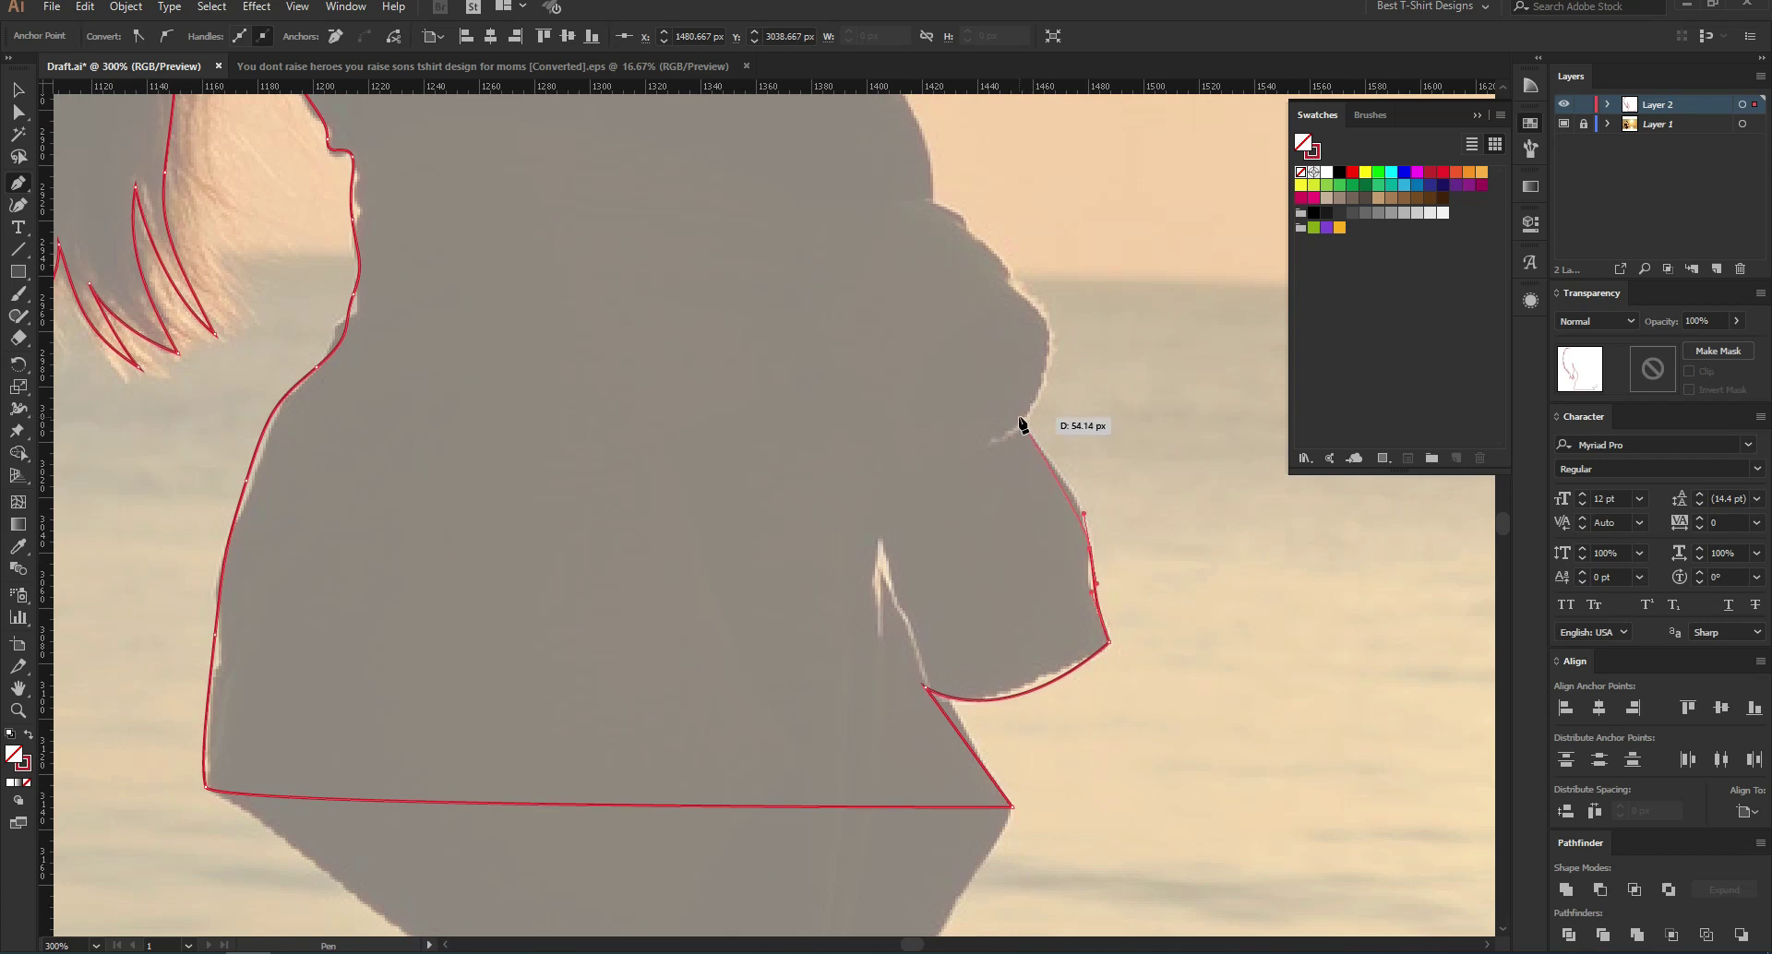
Step: Dip the path into a sharp point along the crease, and trace the rounded bulge above it up to the next indentation
{"action": "scroll", "coordinate": [1034, 378], "scroll_direction": "up", "scroll_amount": 3}
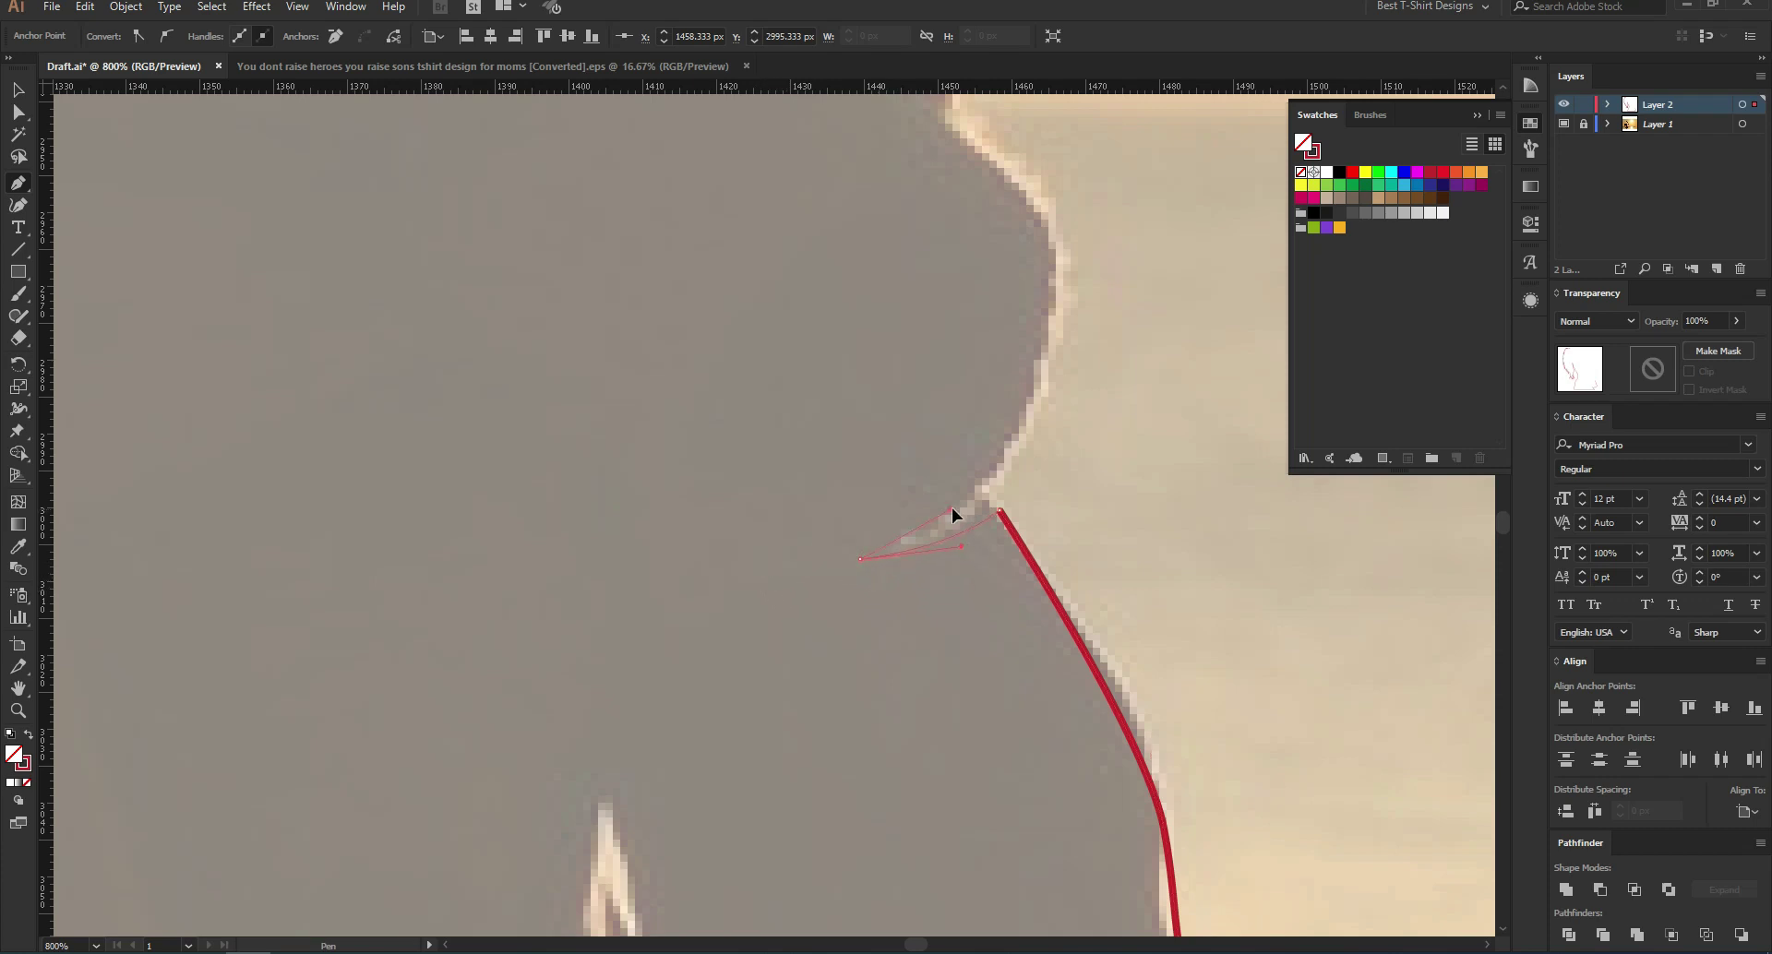
{"action": "left_click_drag", "start_coordinate": [1010, 464], "coordinate": [1013, 452]}
{"action": "left_click_drag", "start_coordinate": [1022, 142], "coordinate": [1022, 143]}
{"action": "left_click_drag", "start_coordinate": [1085, 424], "coordinate": [1087, 428]}
{"action": "scroll", "coordinate": [1058, 407], "scroll_direction": "up", "scroll_amount": 3}
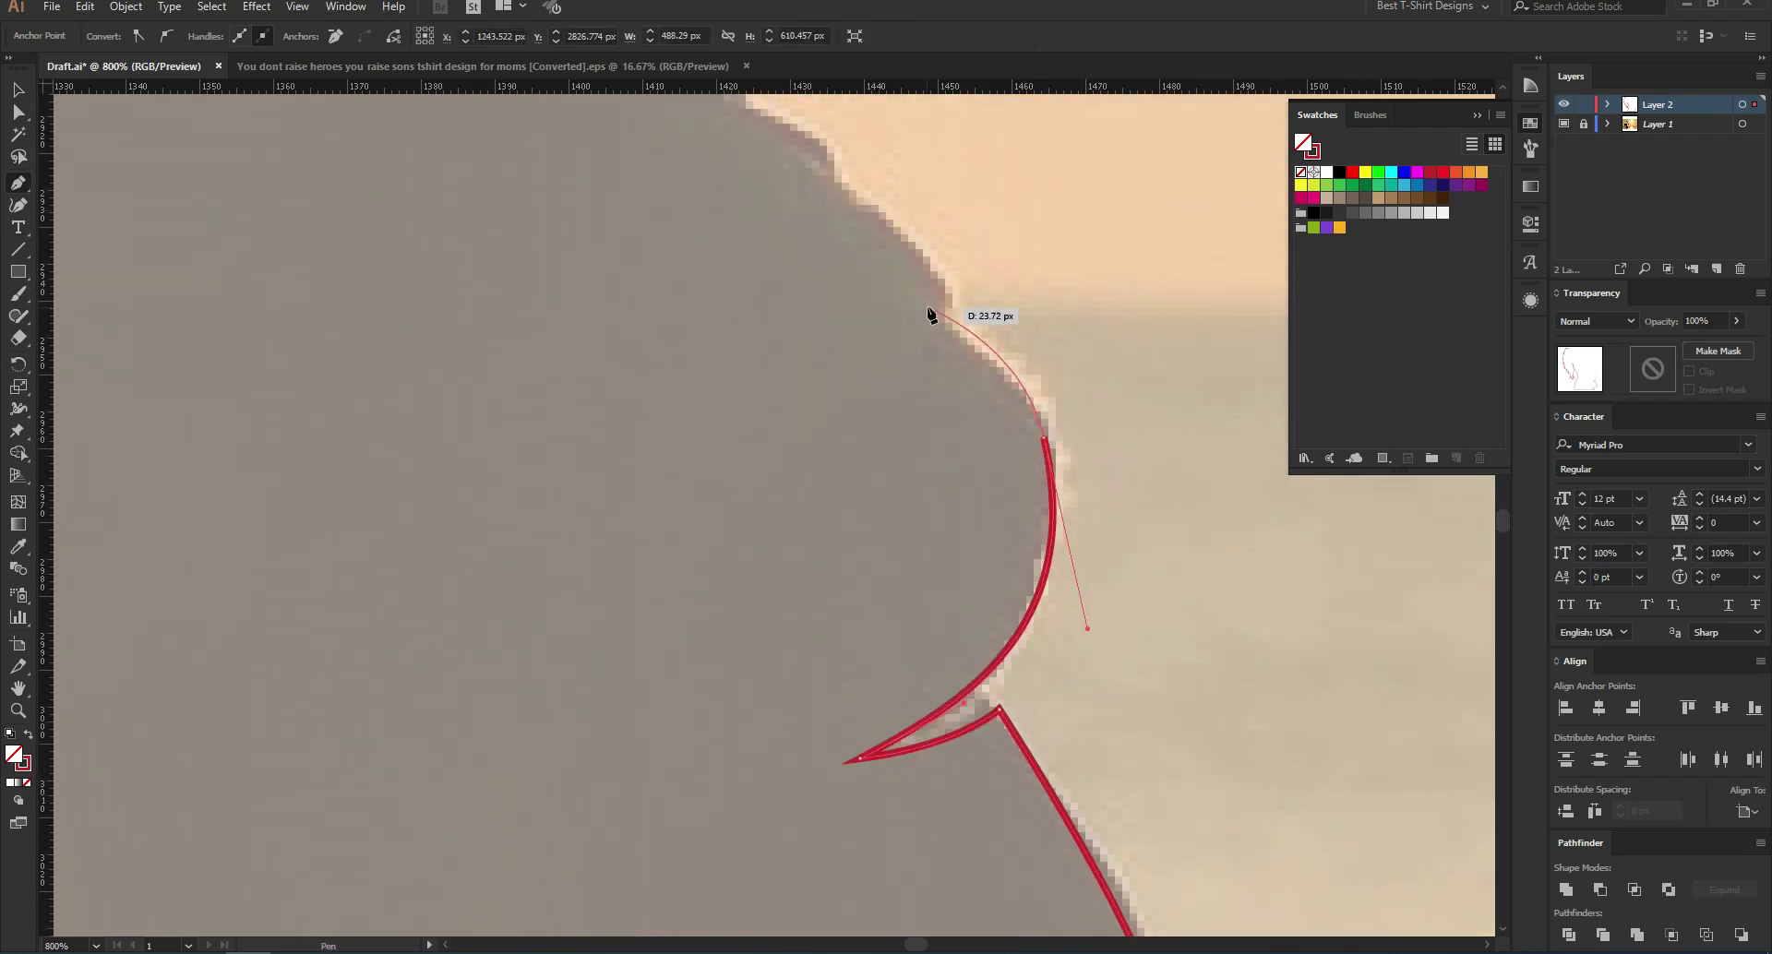
{"action": "left_click_drag", "start_coordinate": [922, 315], "coordinate": [946, 296]}
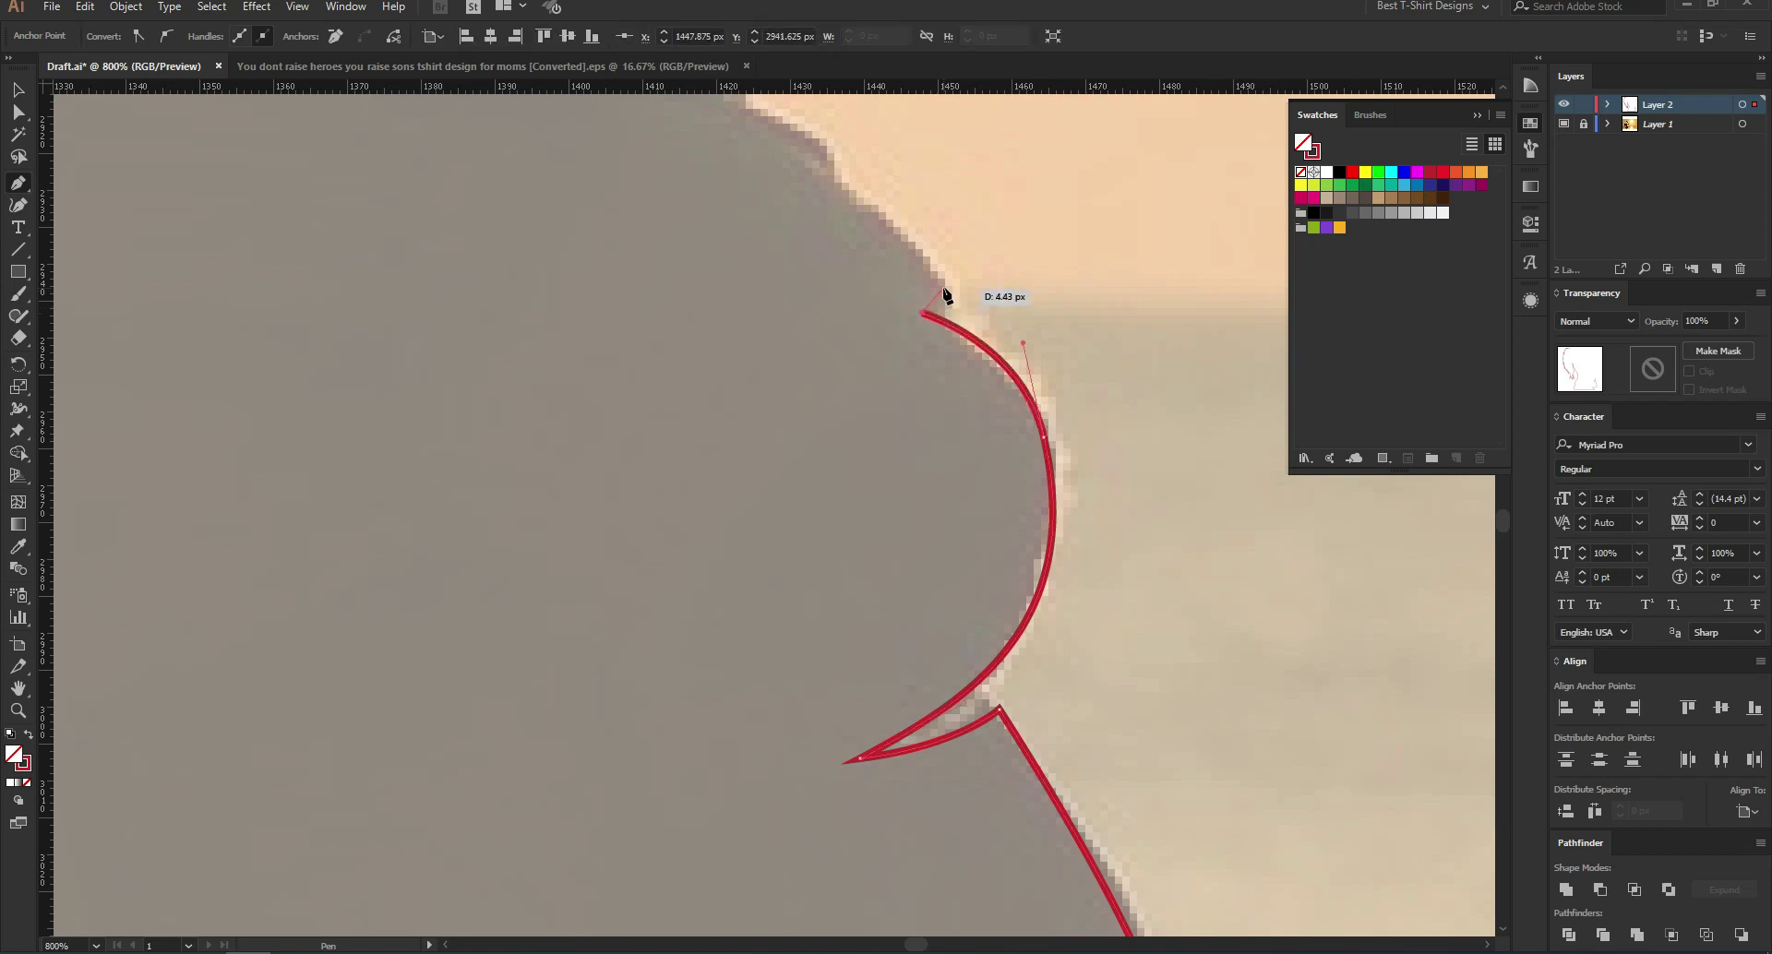
Step: Trace the smaller scalloped bumps above the bulge up to the corner where they meet the torso, ending in a corner point
{"action": "left_click_drag", "start_coordinate": [915, 238], "coordinate": [920, 247]}
{"action": "left_click", "coordinate": [807, 163]}
{"action": "scroll", "coordinate": [1022, 438], "scroll_direction": "down", "scroll_amount": 2}
{"action": "scroll", "coordinate": [978, 452], "scroll_direction": "up", "scroll_amount": 3}
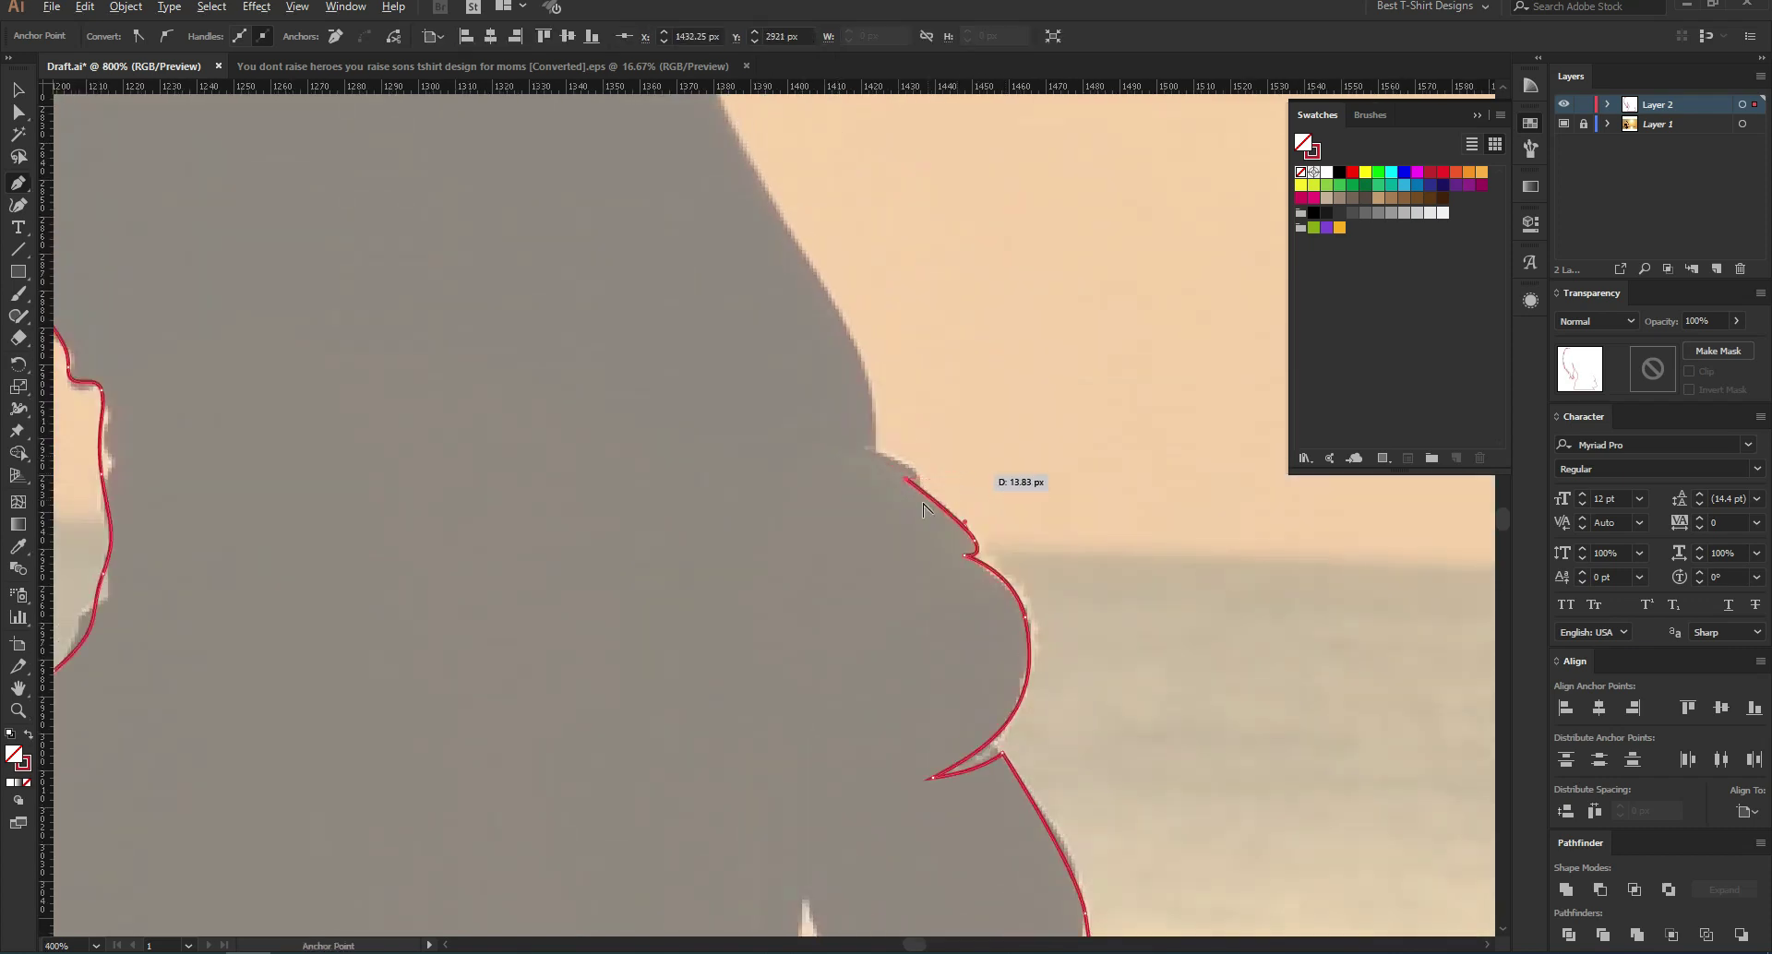
{"action": "scroll", "coordinate": [922, 508], "scroll_direction": "up", "scroll_amount": 3}
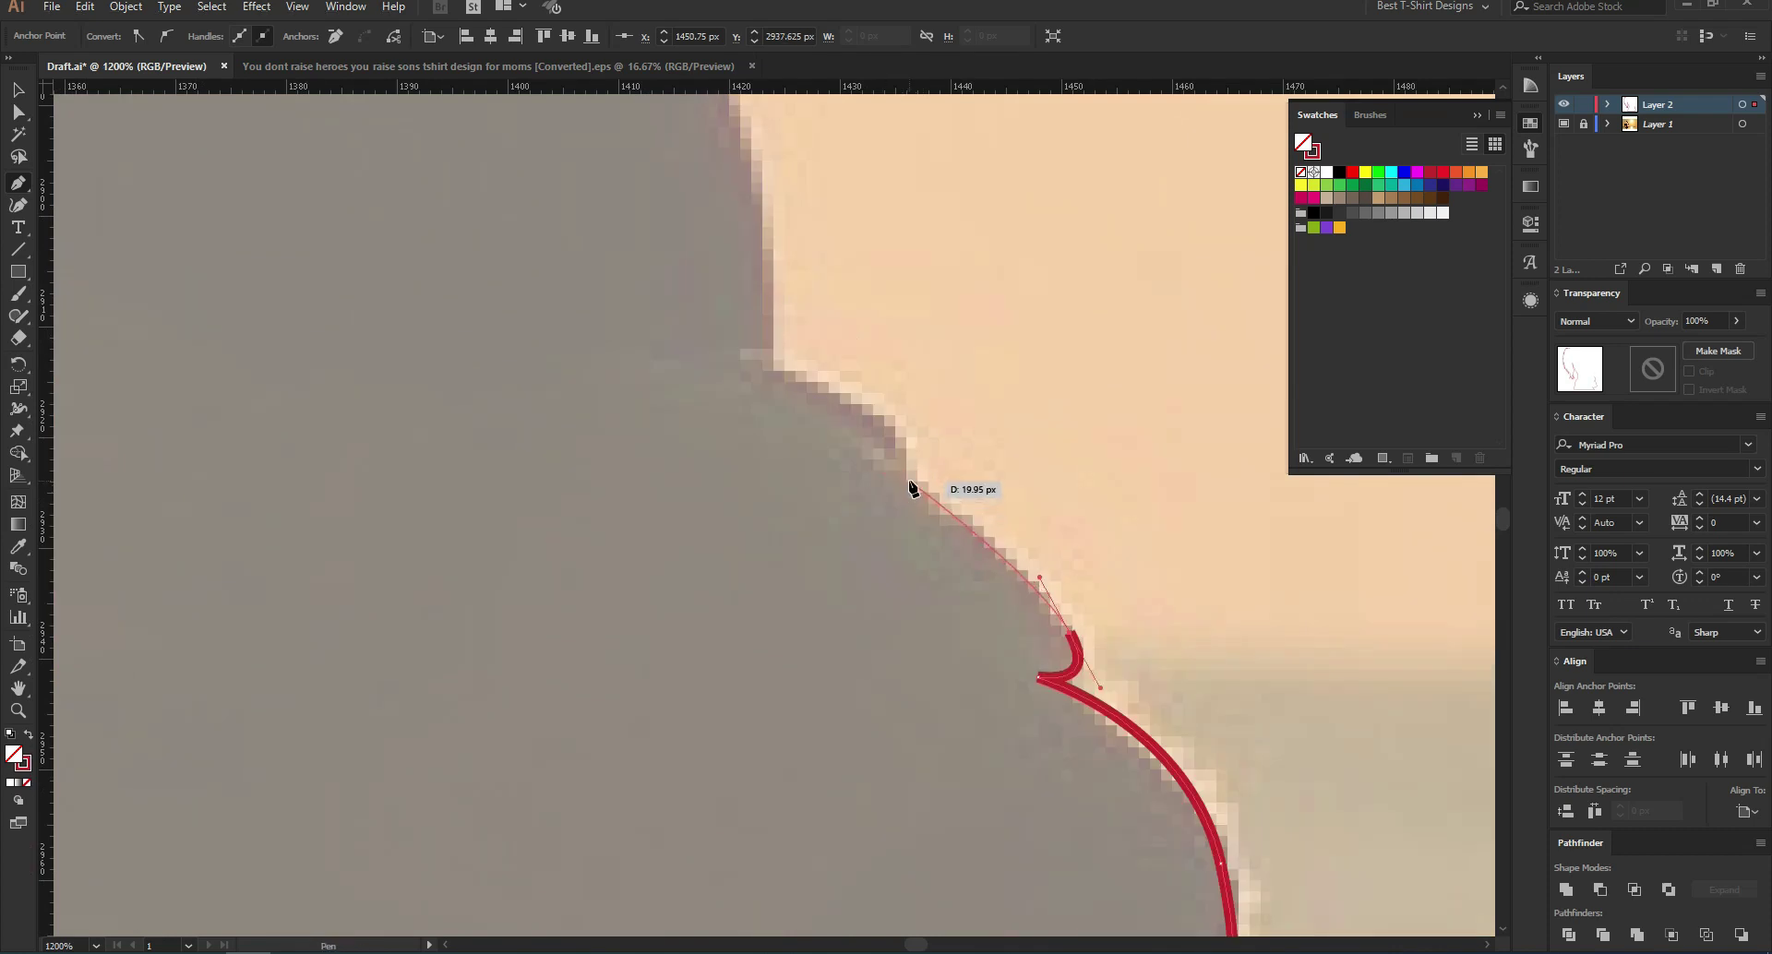
{"action": "left_click", "coordinate": [909, 482]}
{"action": "left_click_drag", "start_coordinate": [647, 364], "coordinate": [638, 350]}
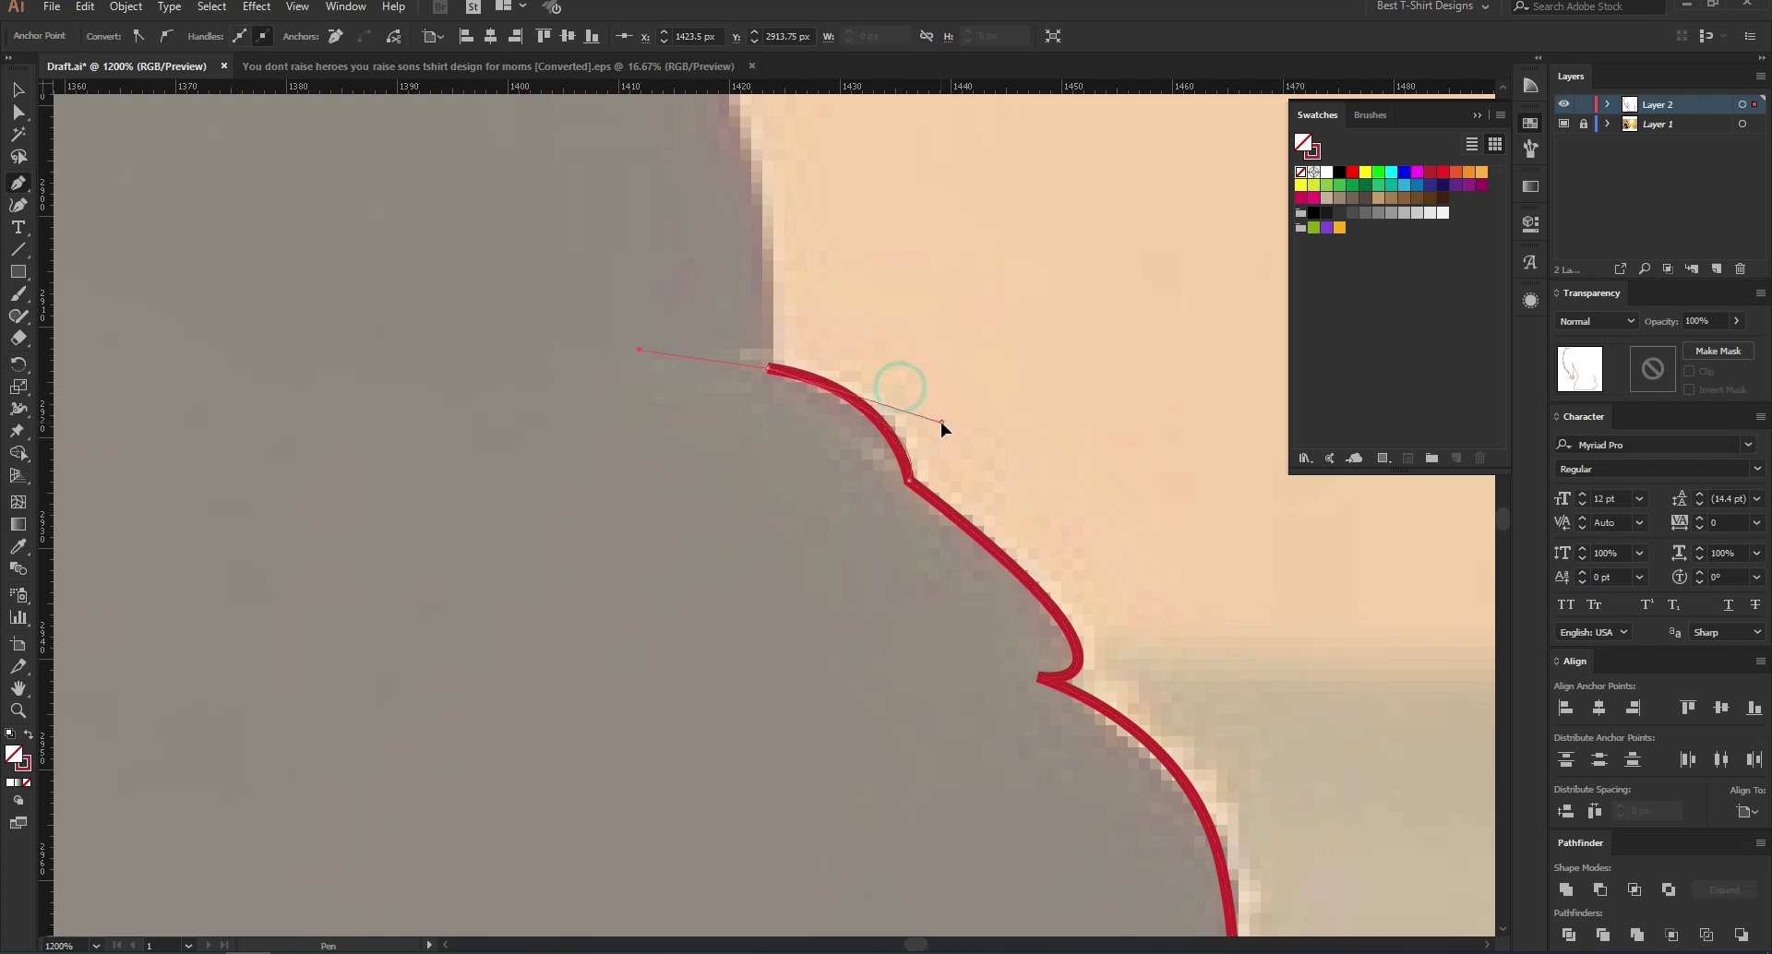
{"action": "left_click_drag", "start_coordinate": [941, 423], "coordinate": [942, 423]}
{"action": "scroll", "coordinate": [805, 491], "scroll_direction": "up", "scroll_amount": 2}
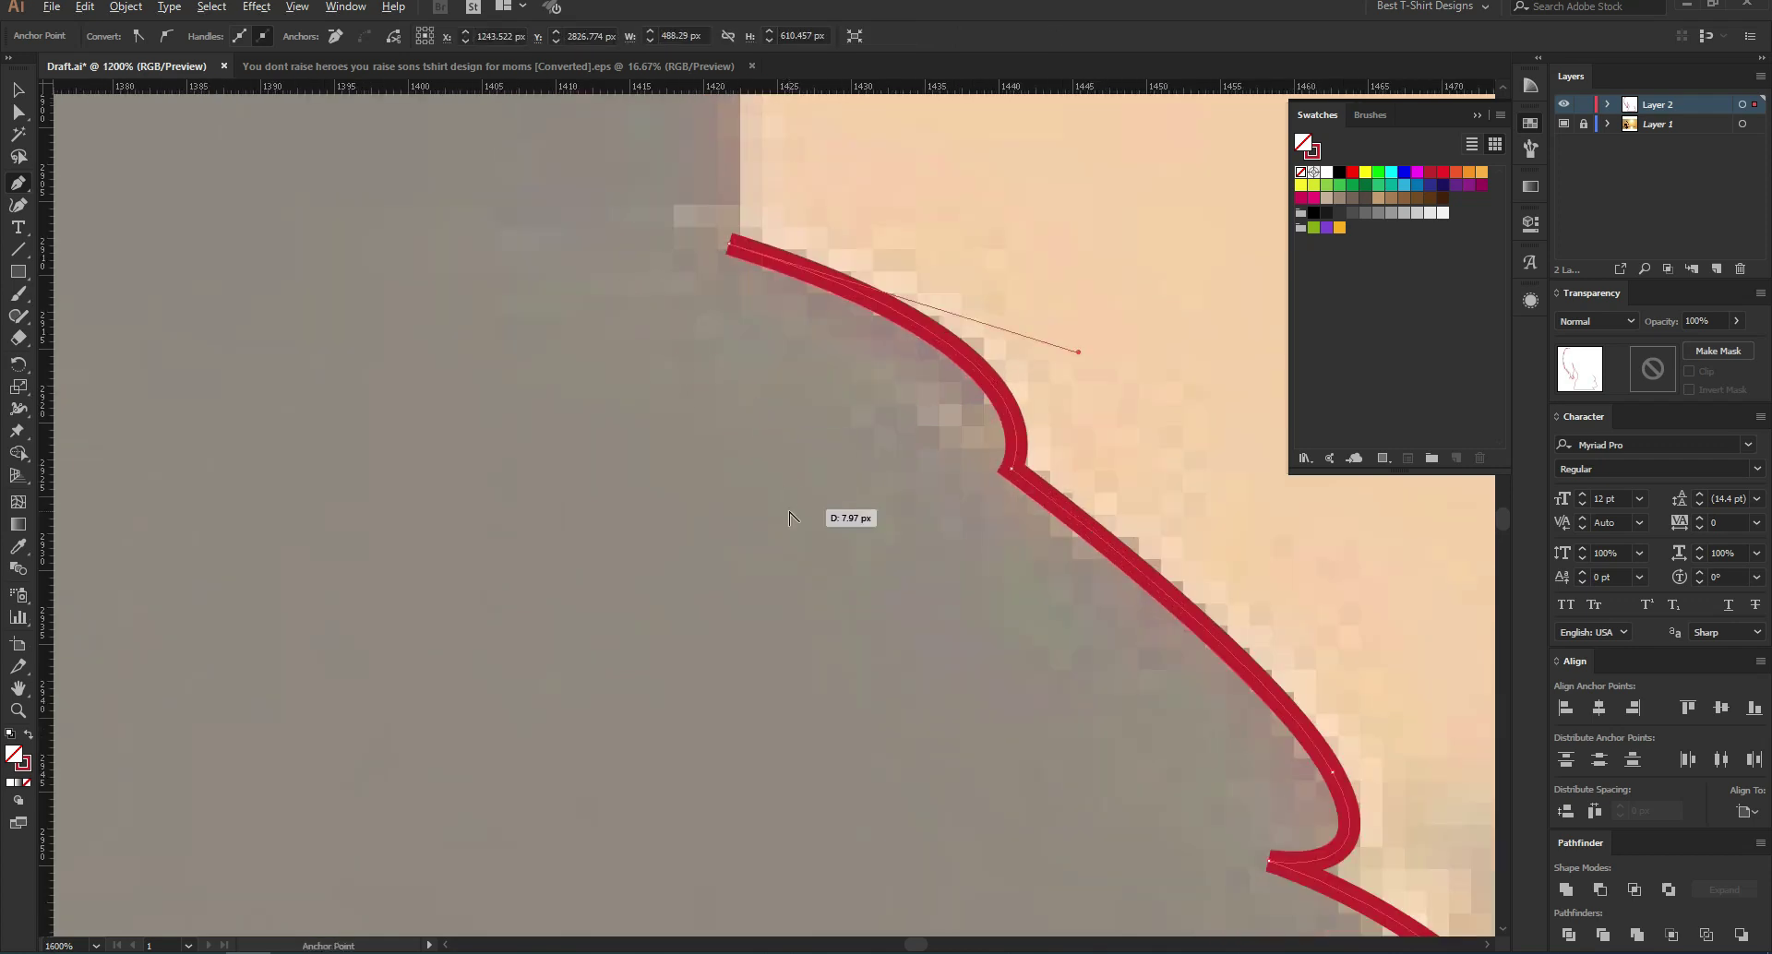
{"action": "scroll", "coordinate": [789, 518], "scroll_direction": "down", "scroll_amount": 1}
{"action": "left_click", "coordinate": [774, 426]}
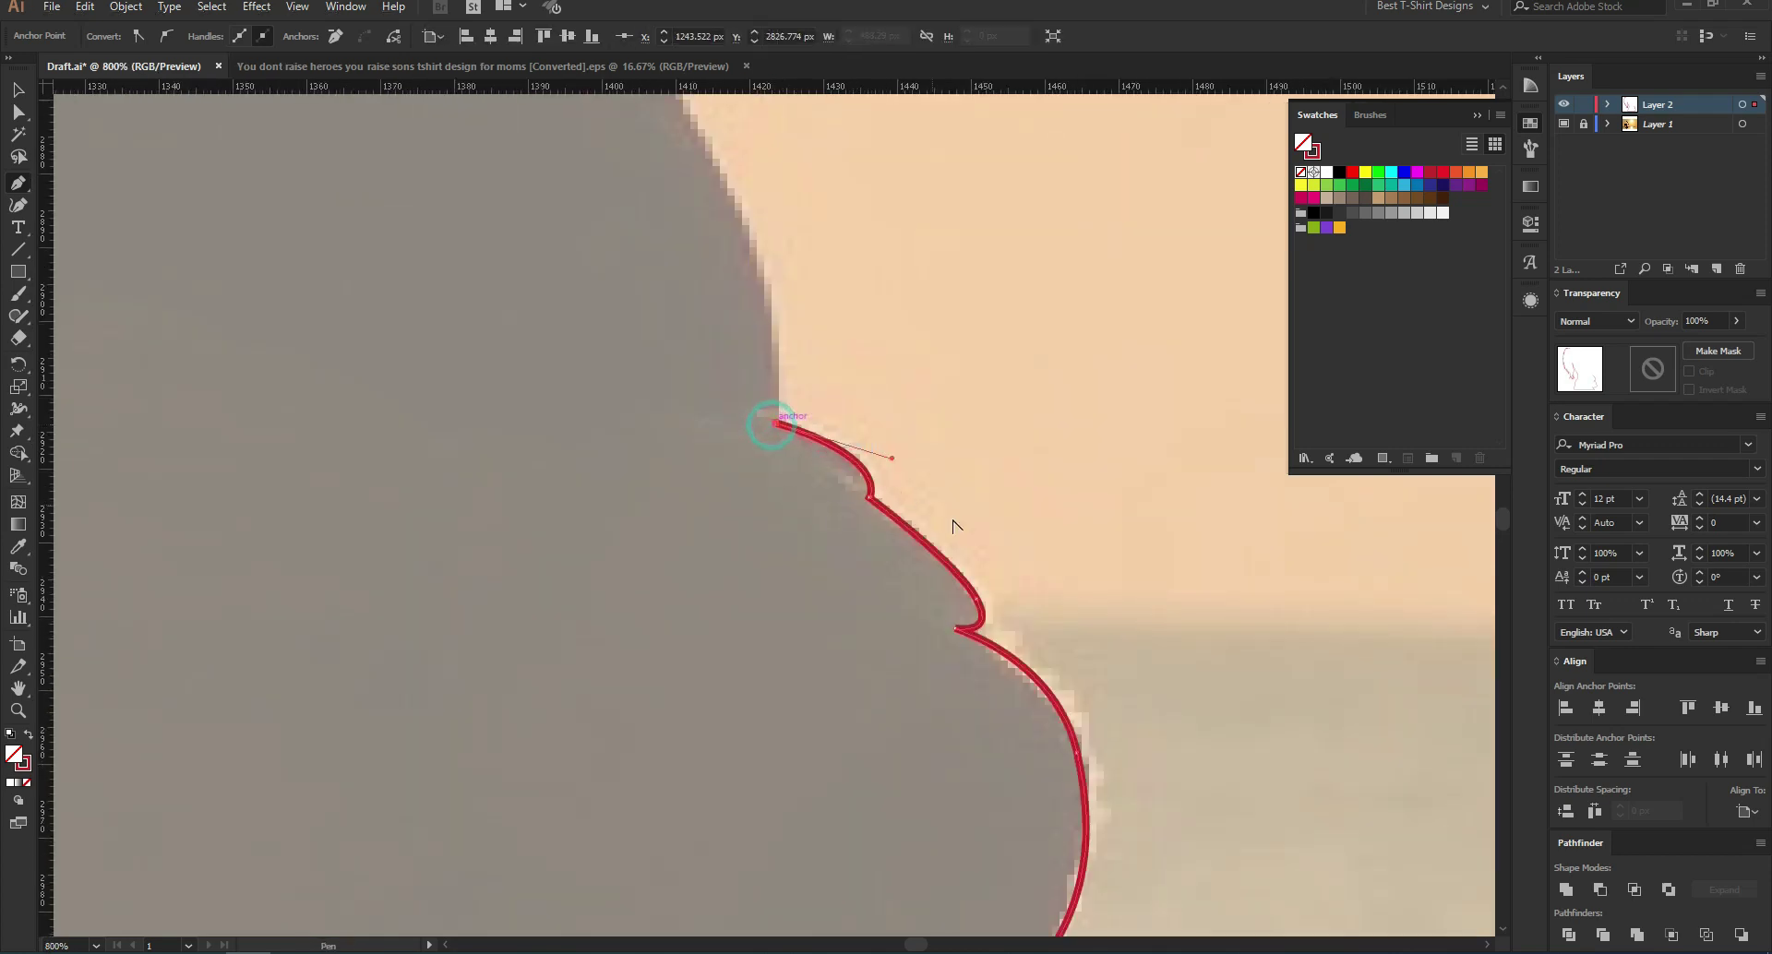
Step: Trace the torso edge from the scalloped corner upward with long smooth curves to the upper side of the body
{"action": "scroll", "coordinate": [951, 514], "scroll_direction": "down", "scroll_amount": 2}
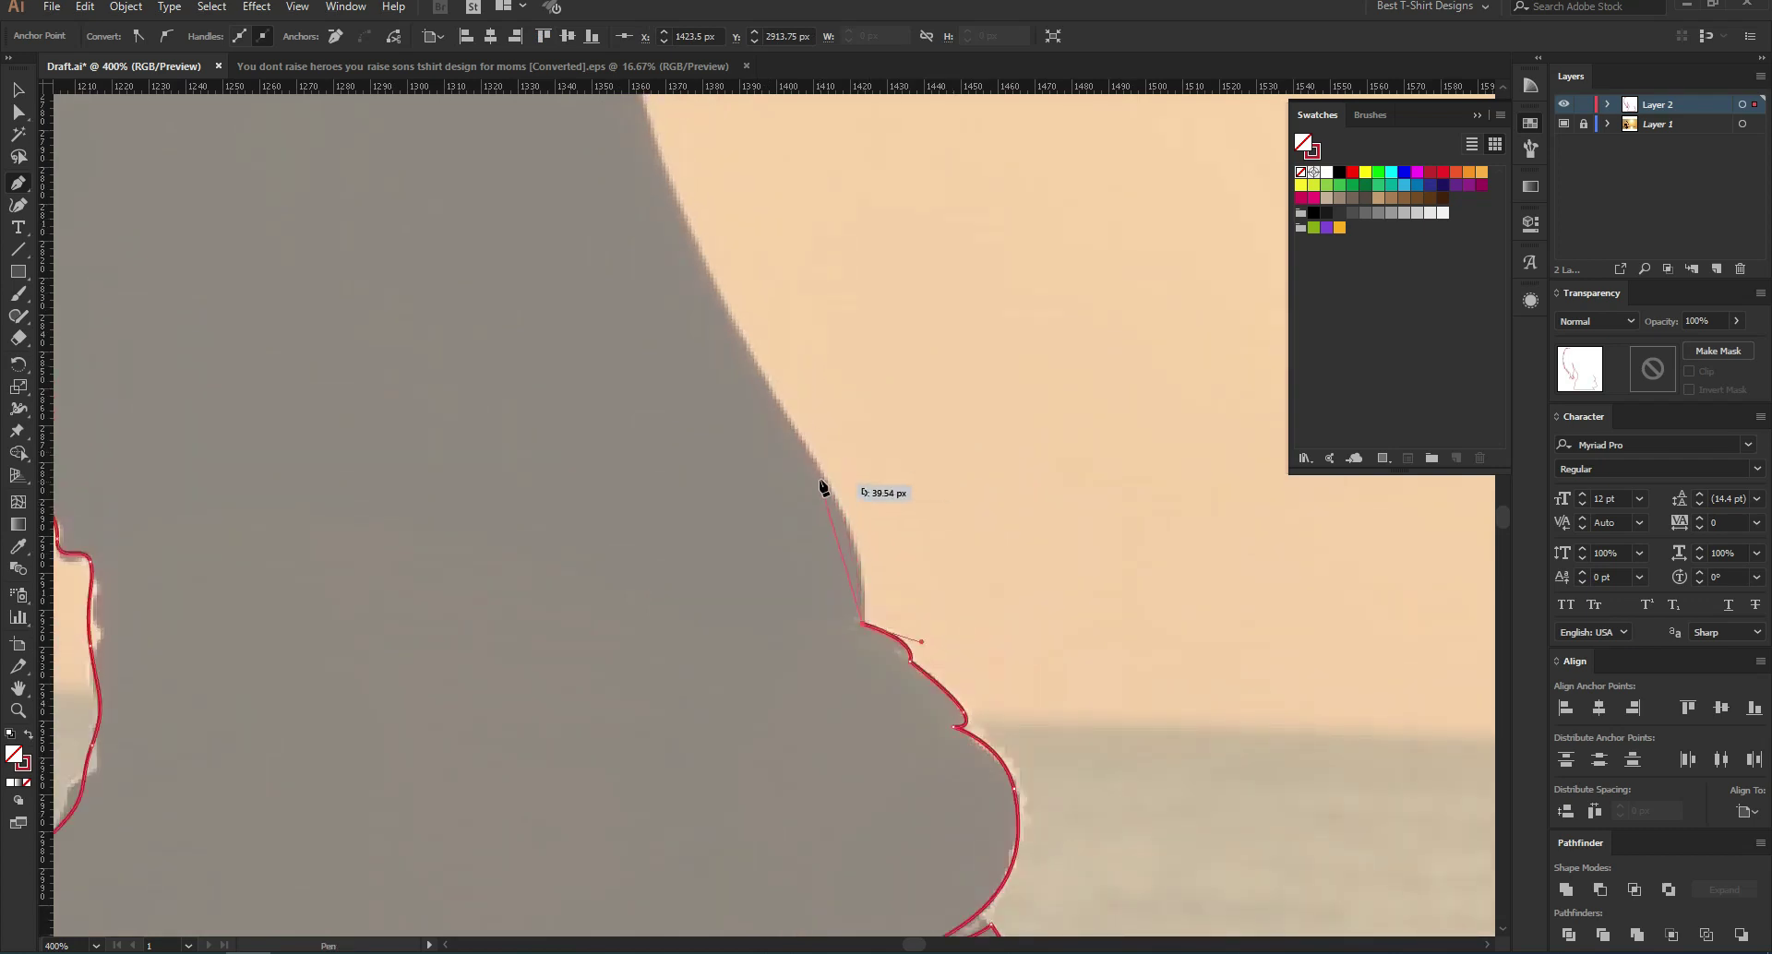
{"action": "left_click_drag", "start_coordinate": [820, 473], "coordinate": [773, 404]}
{"action": "scroll", "coordinate": [683, 270], "scroll_direction": "up", "scroll_amount": 2}
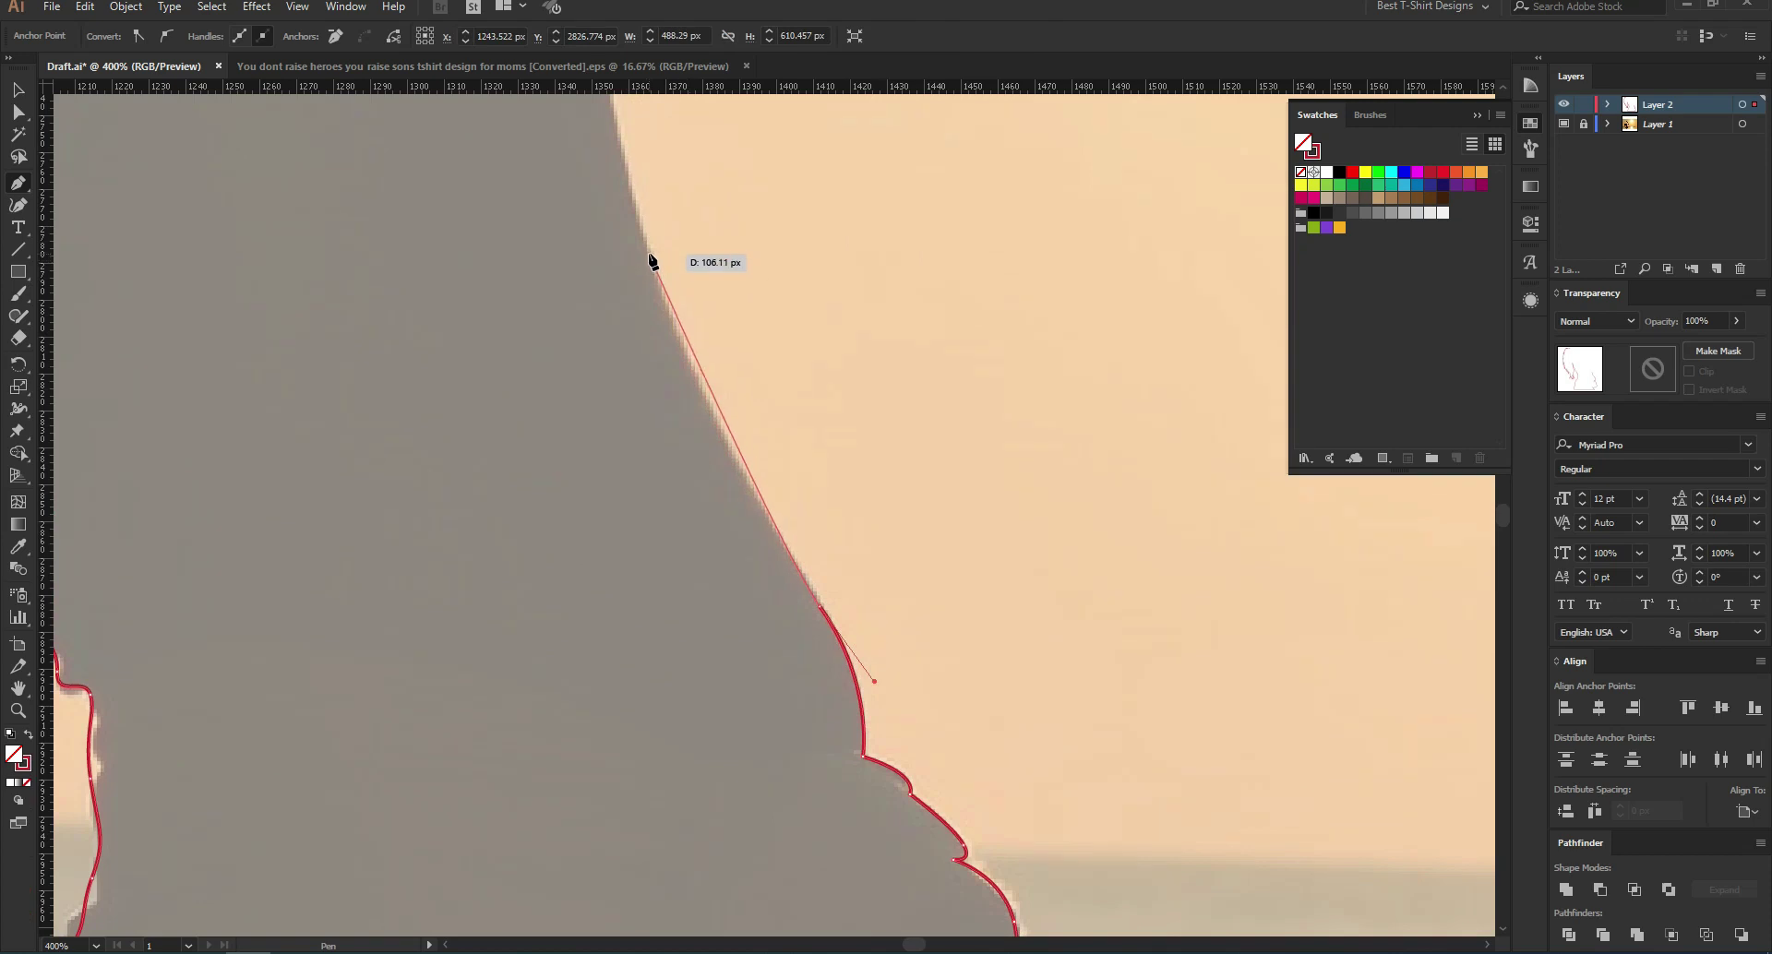
{"action": "left_click_drag", "start_coordinate": [633, 192], "coordinate": [625, 178]}
Step: Continue the path around the curve of the upper torso to the inner angle beside the loose wisps of hair
{"action": "scroll", "coordinate": [664, 276], "scroll_direction": "up", "scroll_amount": 4}
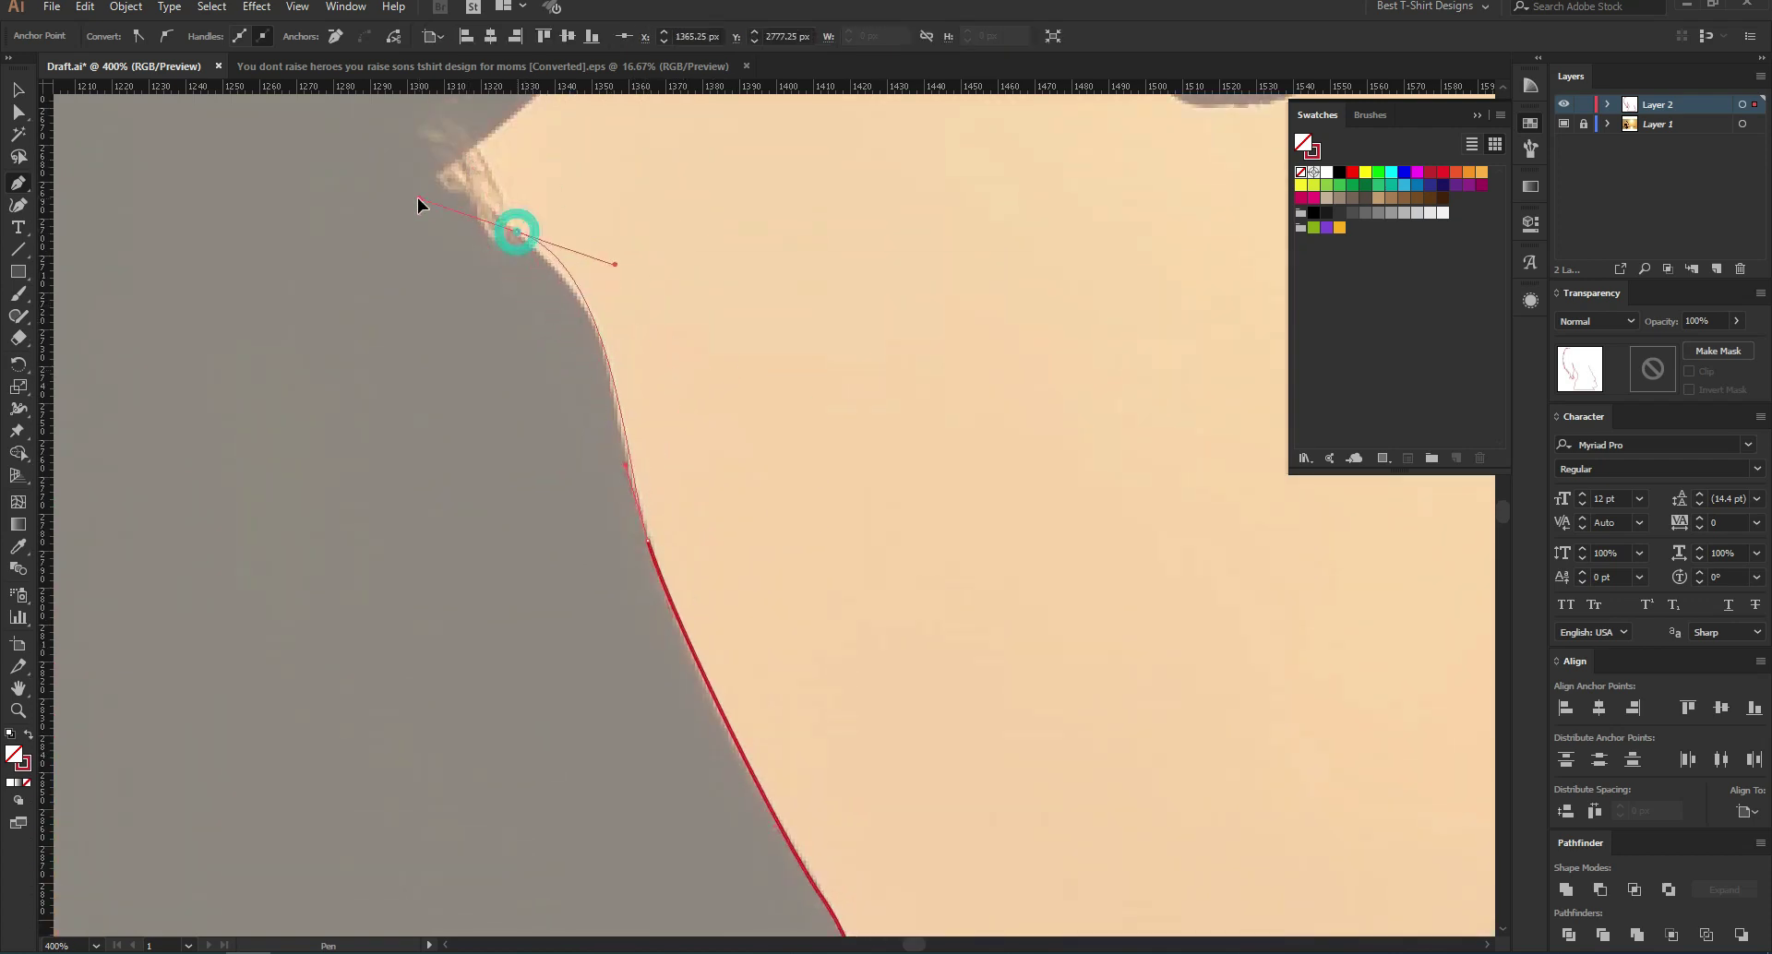
{"action": "left_click_drag", "start_coordinate": [417, 203], "coordinate": [418, 203]}
{"action": "key", "text": "ctrl+z"}
{"action": "left_click_drag", "start_coordinate": [591, 323], "coordinate": [583, 306]}
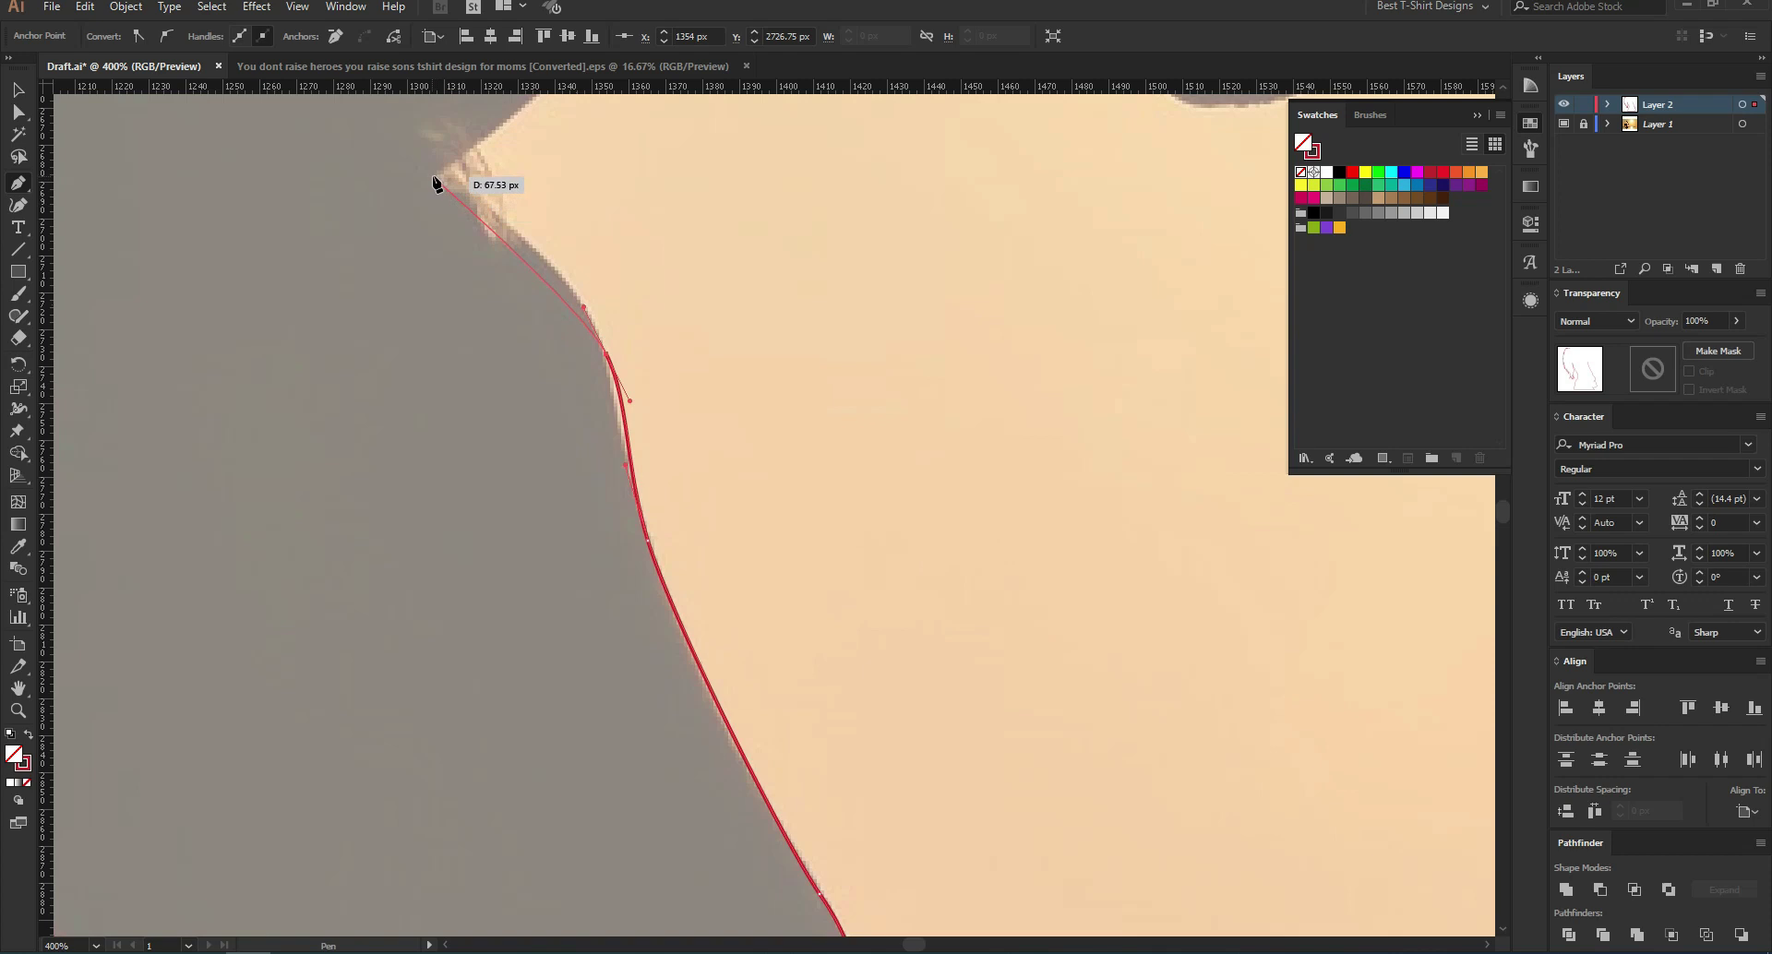
{"action": "left_click_drag", "start_coordinate": [437, 176], "coordinate": [545, 238]}
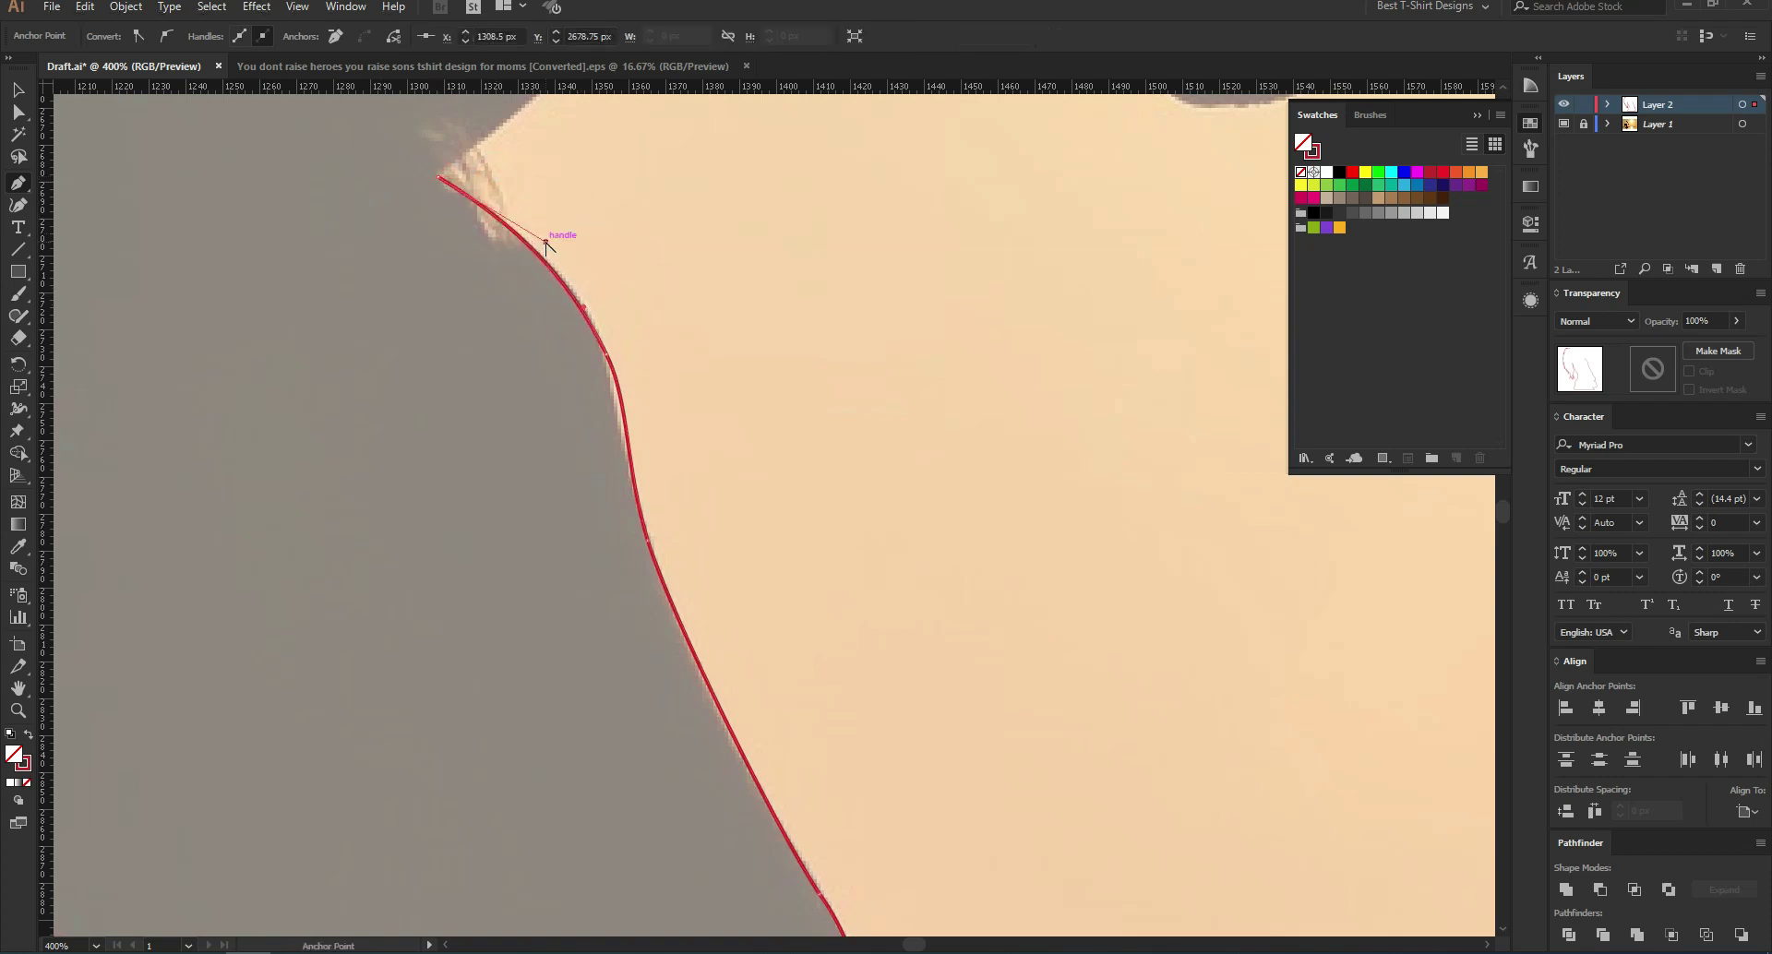
{"action": "scroll", "coordinate": [419, 316], "scroll_direction": "up", "scroll_amount": 2}
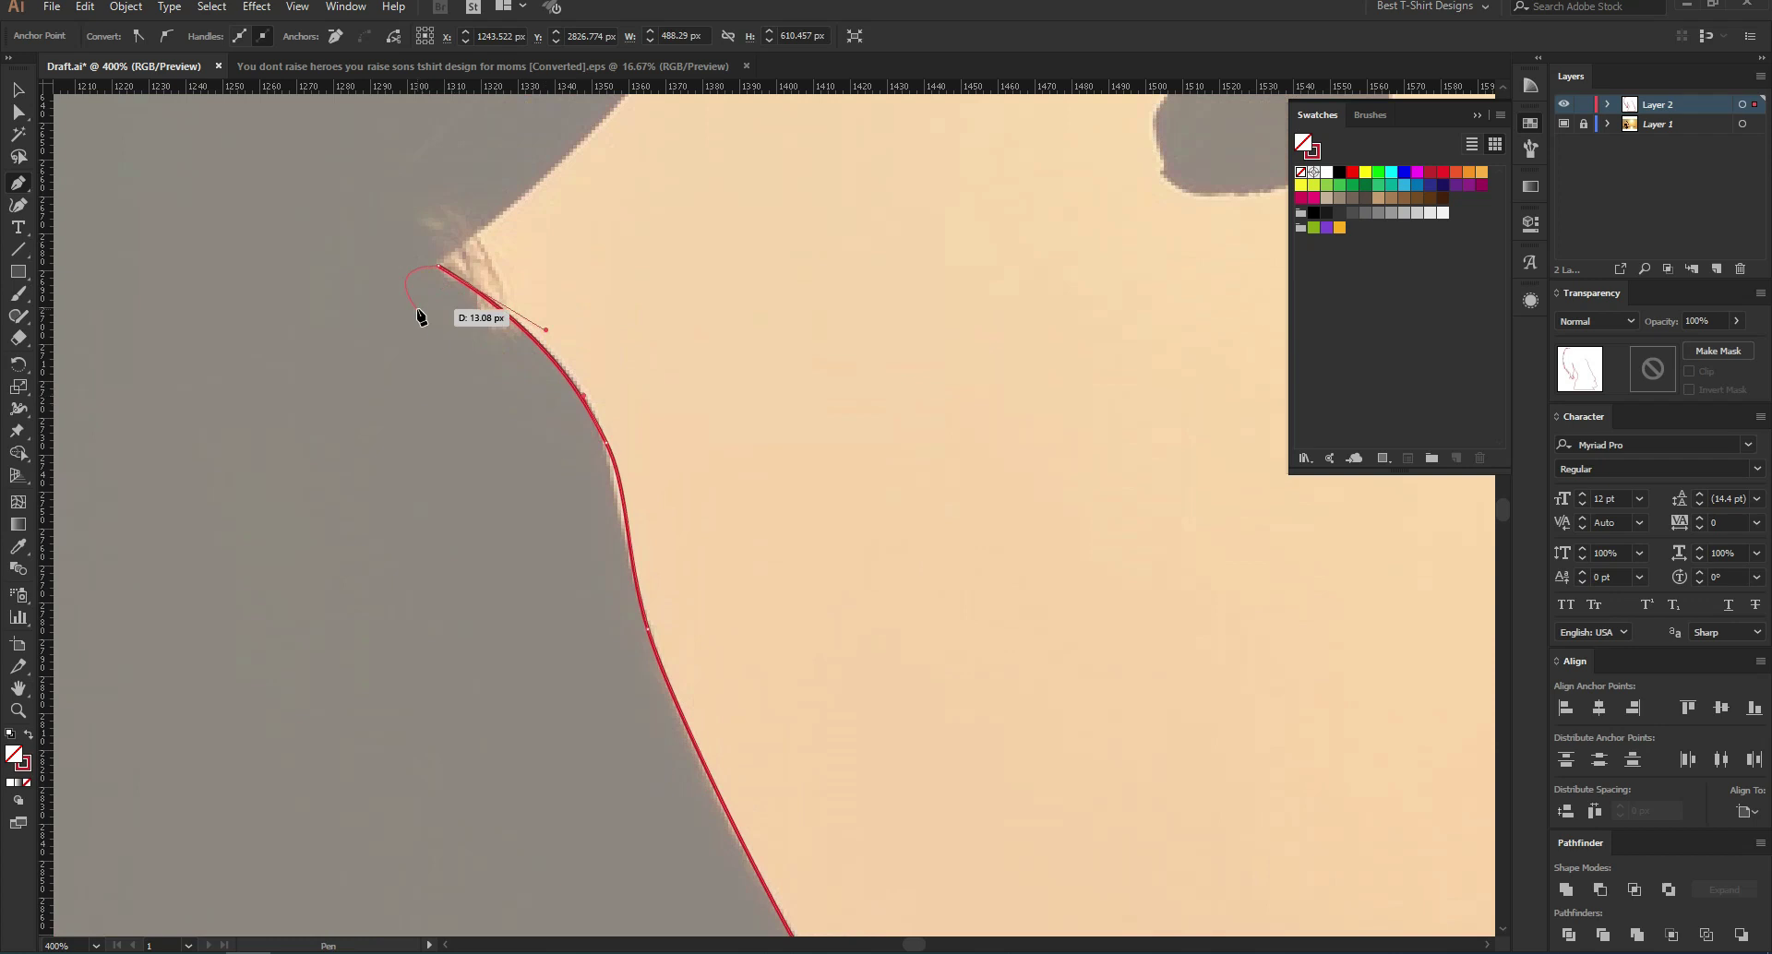
Step: Add a short inward spike at the inner angle beside the hair wisps, and curve the path back out along the body edge above
{"action": "left_click", "coordinate": [437, 267], "text": "ctrl"}
{"action": "scroll", "coordinate": [437, 441], "scroll_direction": "up", "scroll_amount": 4}
{"action": "scroll", "coordinate": [445, 445], "scroll_direction": "up", "scroll_amount": 1}
{"action": "left_click_drag", "start_coordinate": [429, 522], "coordinate": [261, 550]}
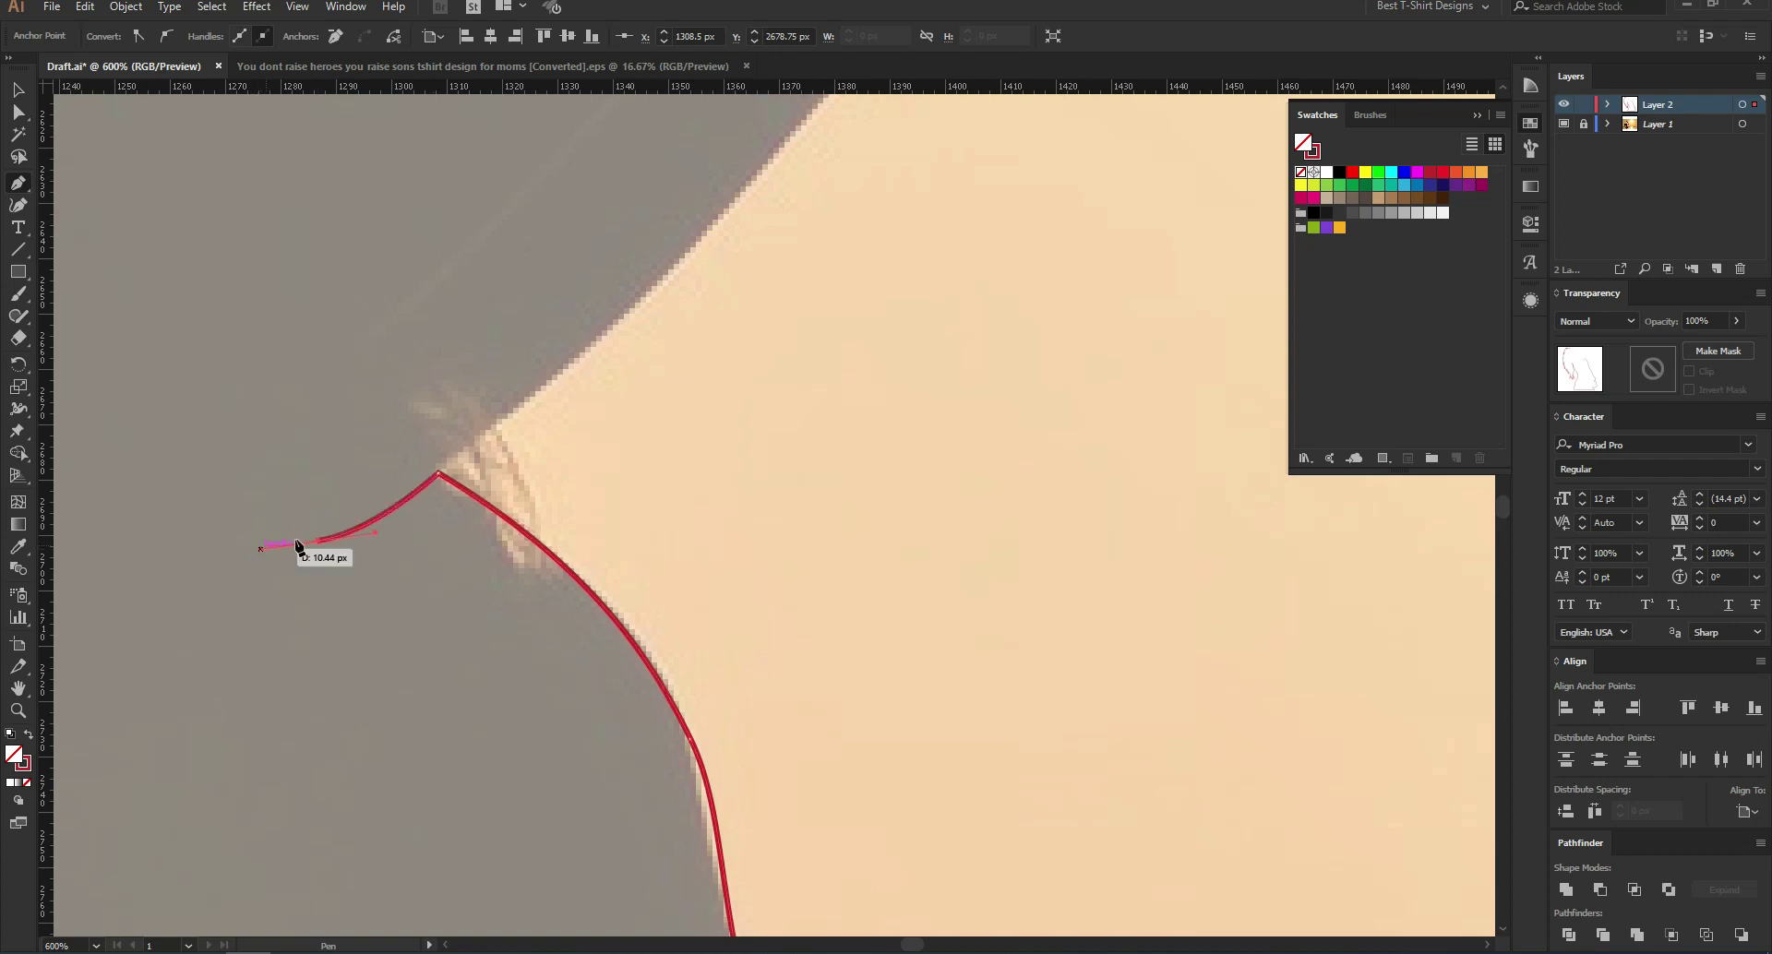
{"action": "left_click_drag", "start_coordinate": [611, 325], "coordinate": [707, 211]}
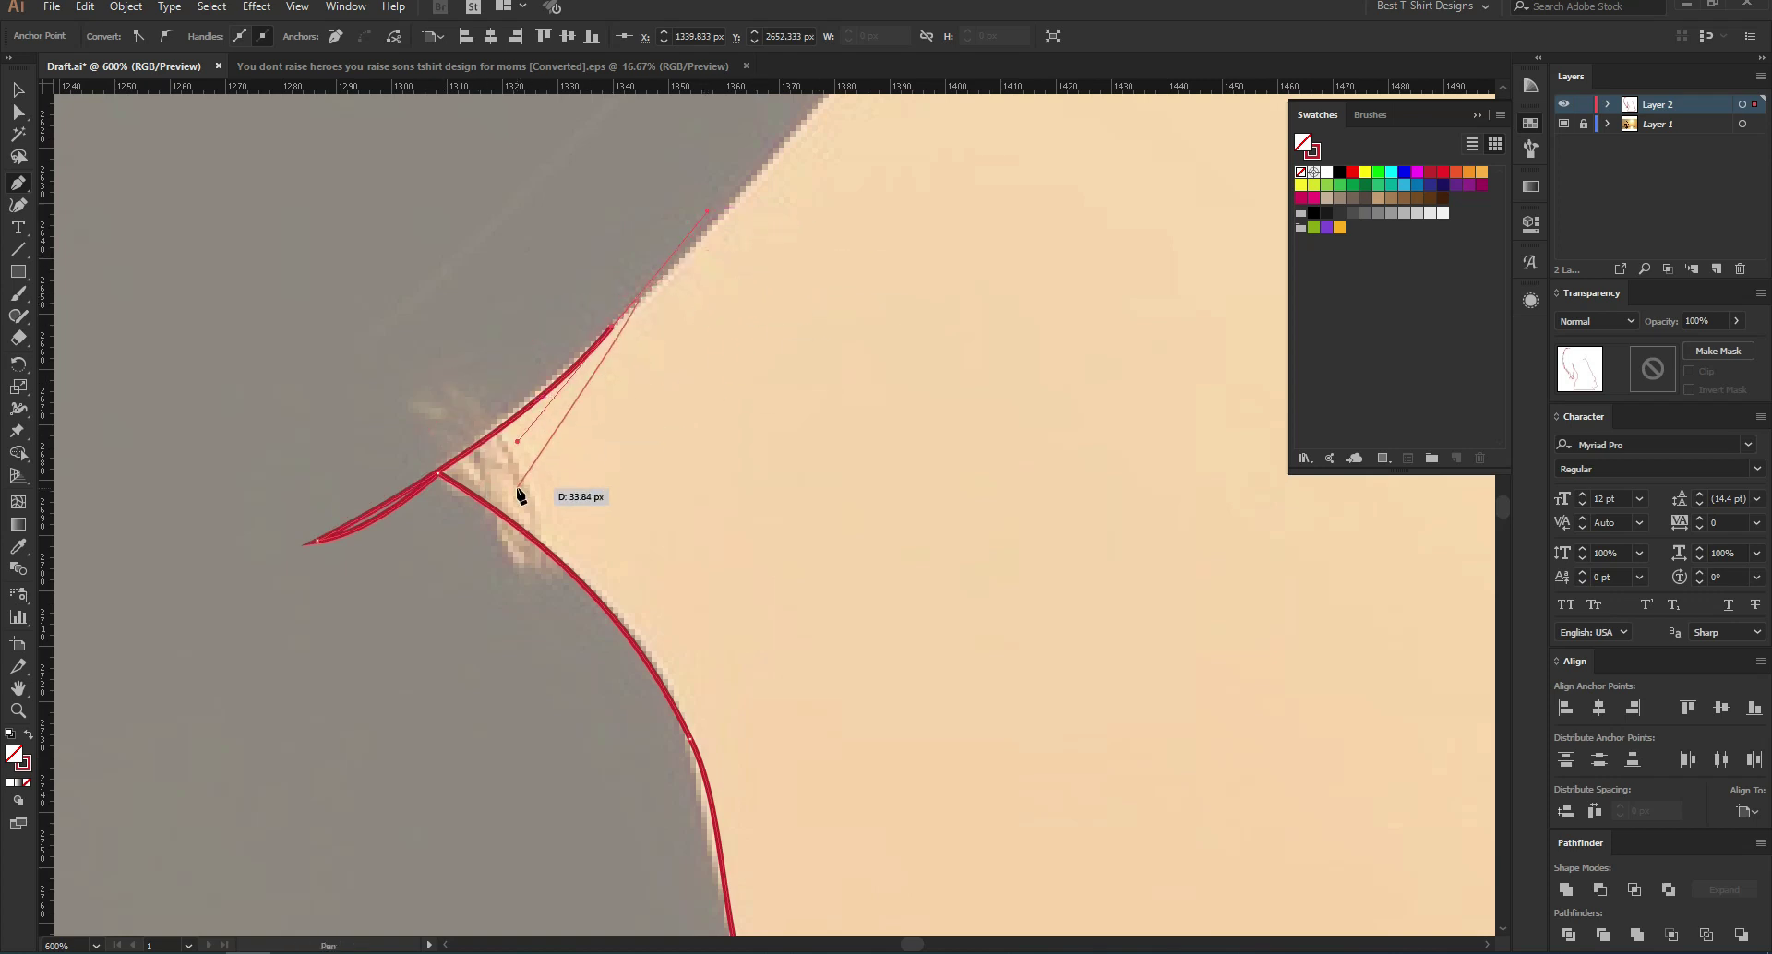
Step: Move the corner anchor beside the hair wisps slightly down and inward with Direct Selection to open a gap between the two edges
{"action": "key", "text": "alt"}
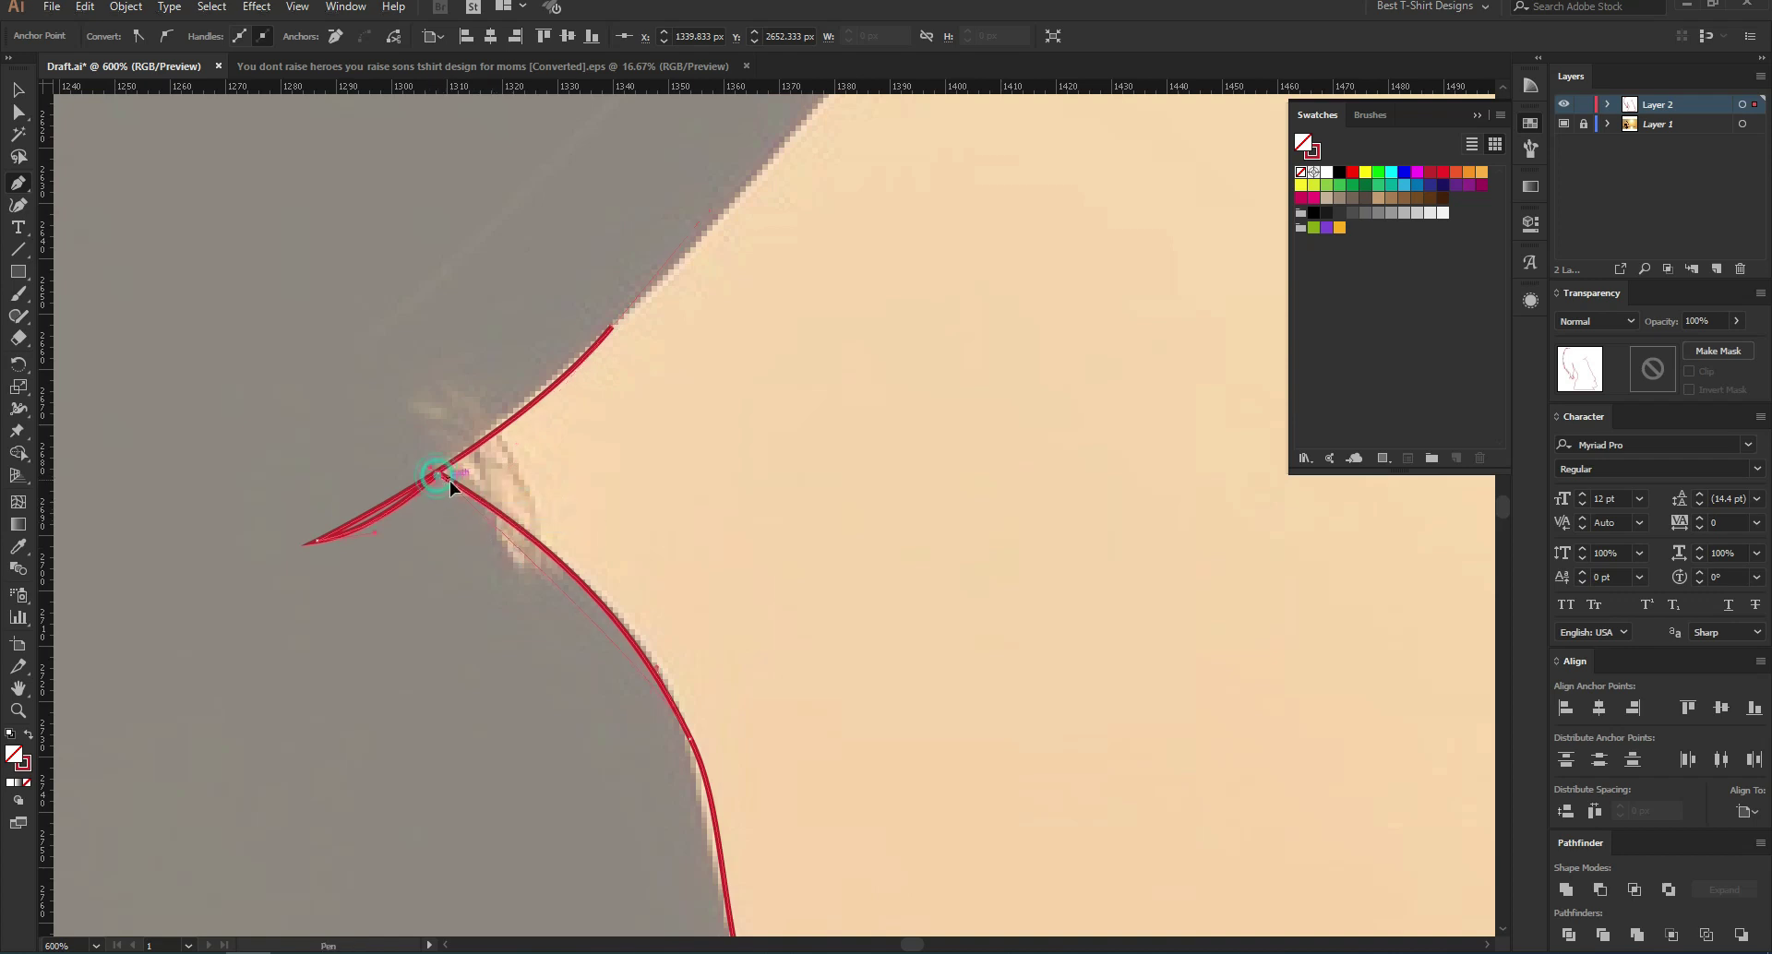
{"action": "left_click_drag", "start_coordinate": [445, 482], "coordinate": [447, 484]}
{"action": "key", "text": "ctrl+z"}
{"action": "scroll", "coordinate": [412, 491], "scroll_direction": "up", "scroll_amount": 3}
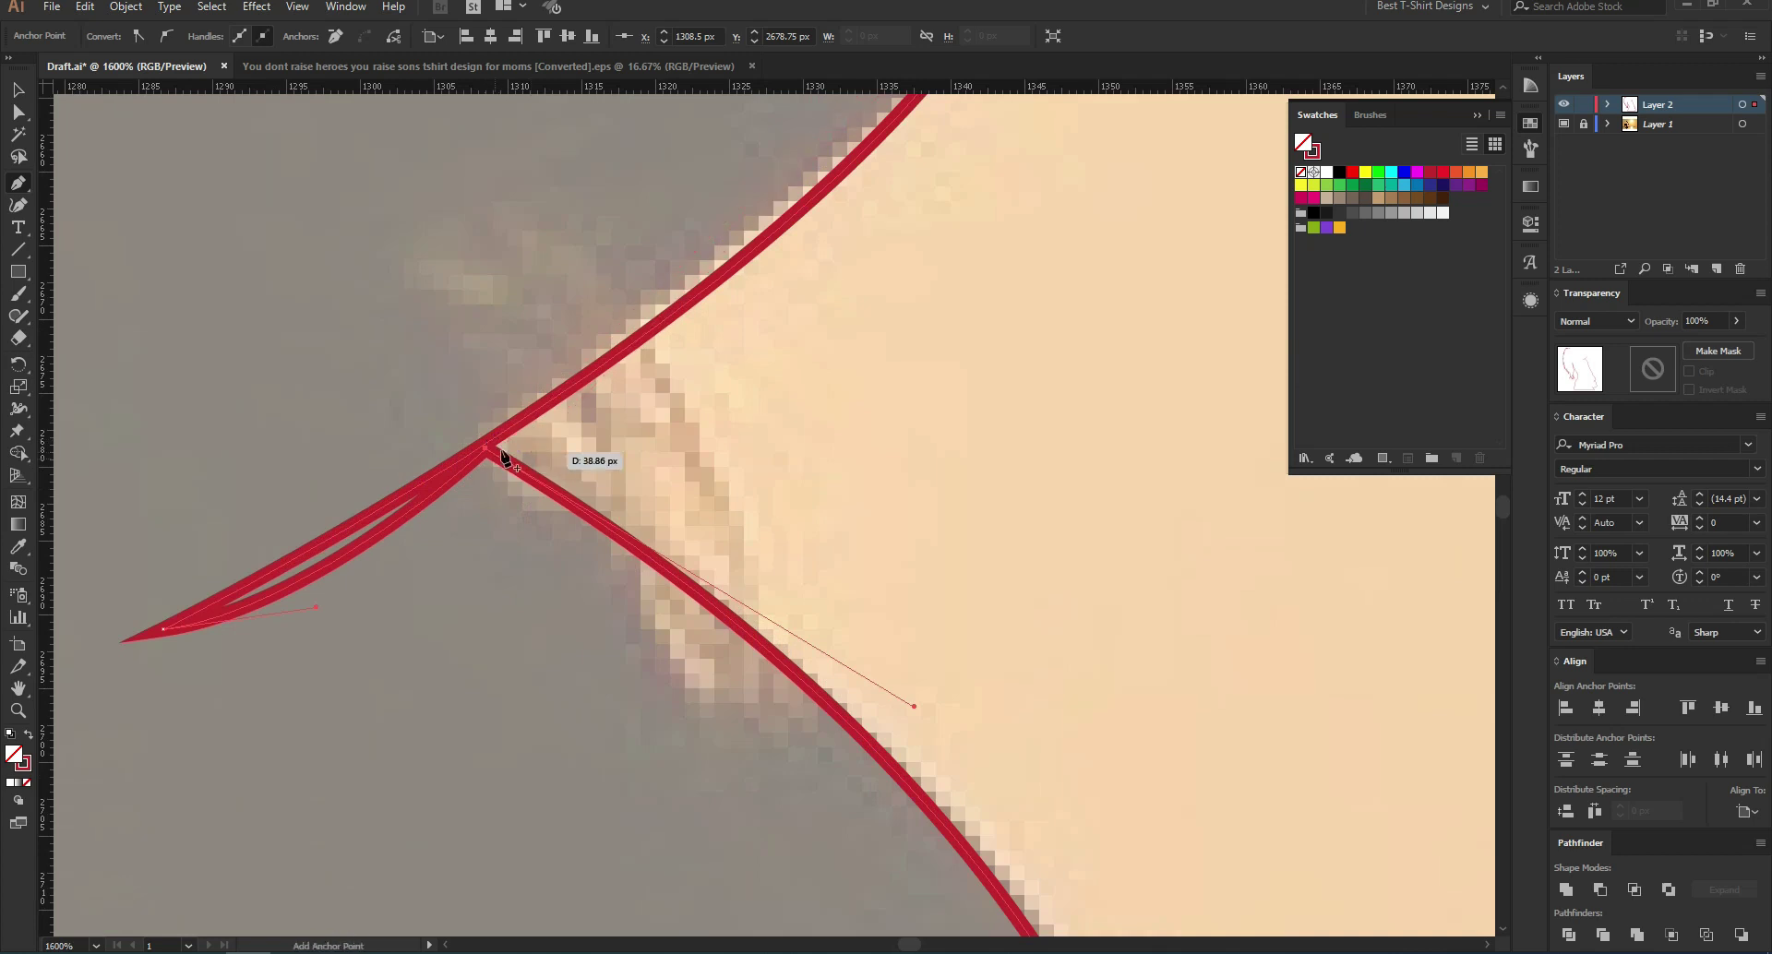
{"action": "key", "text": "a"}
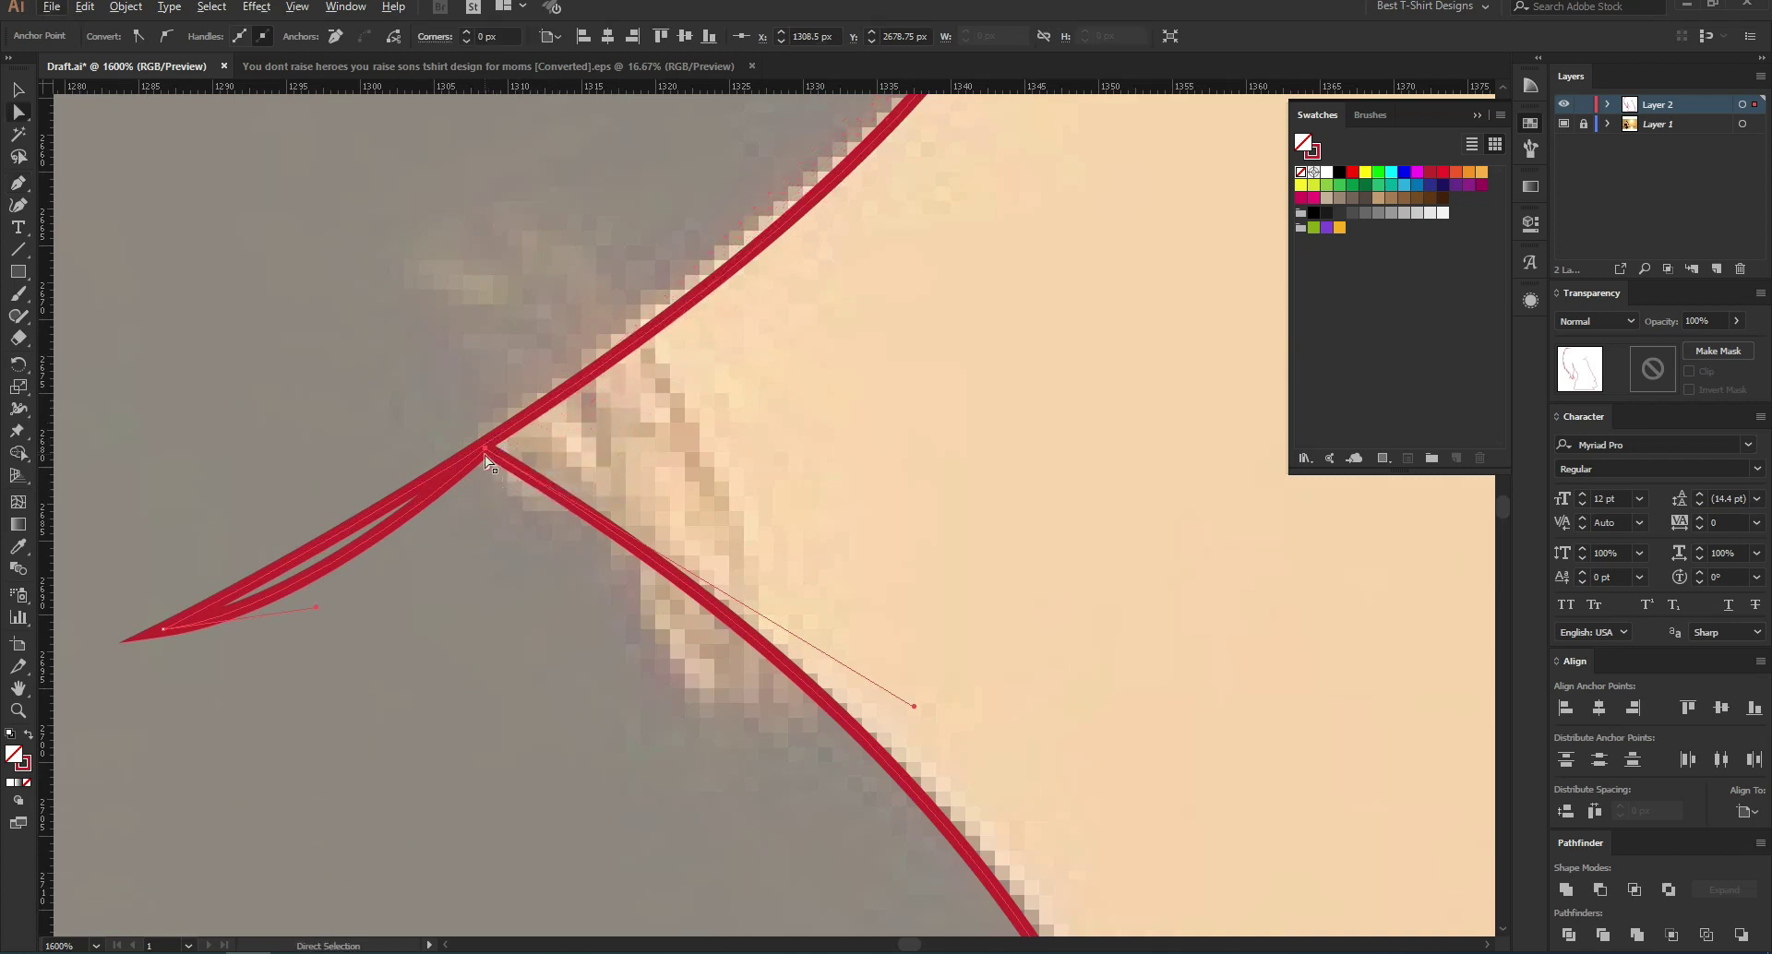
{"action": "left_click", "coordinate": [486, 453]}
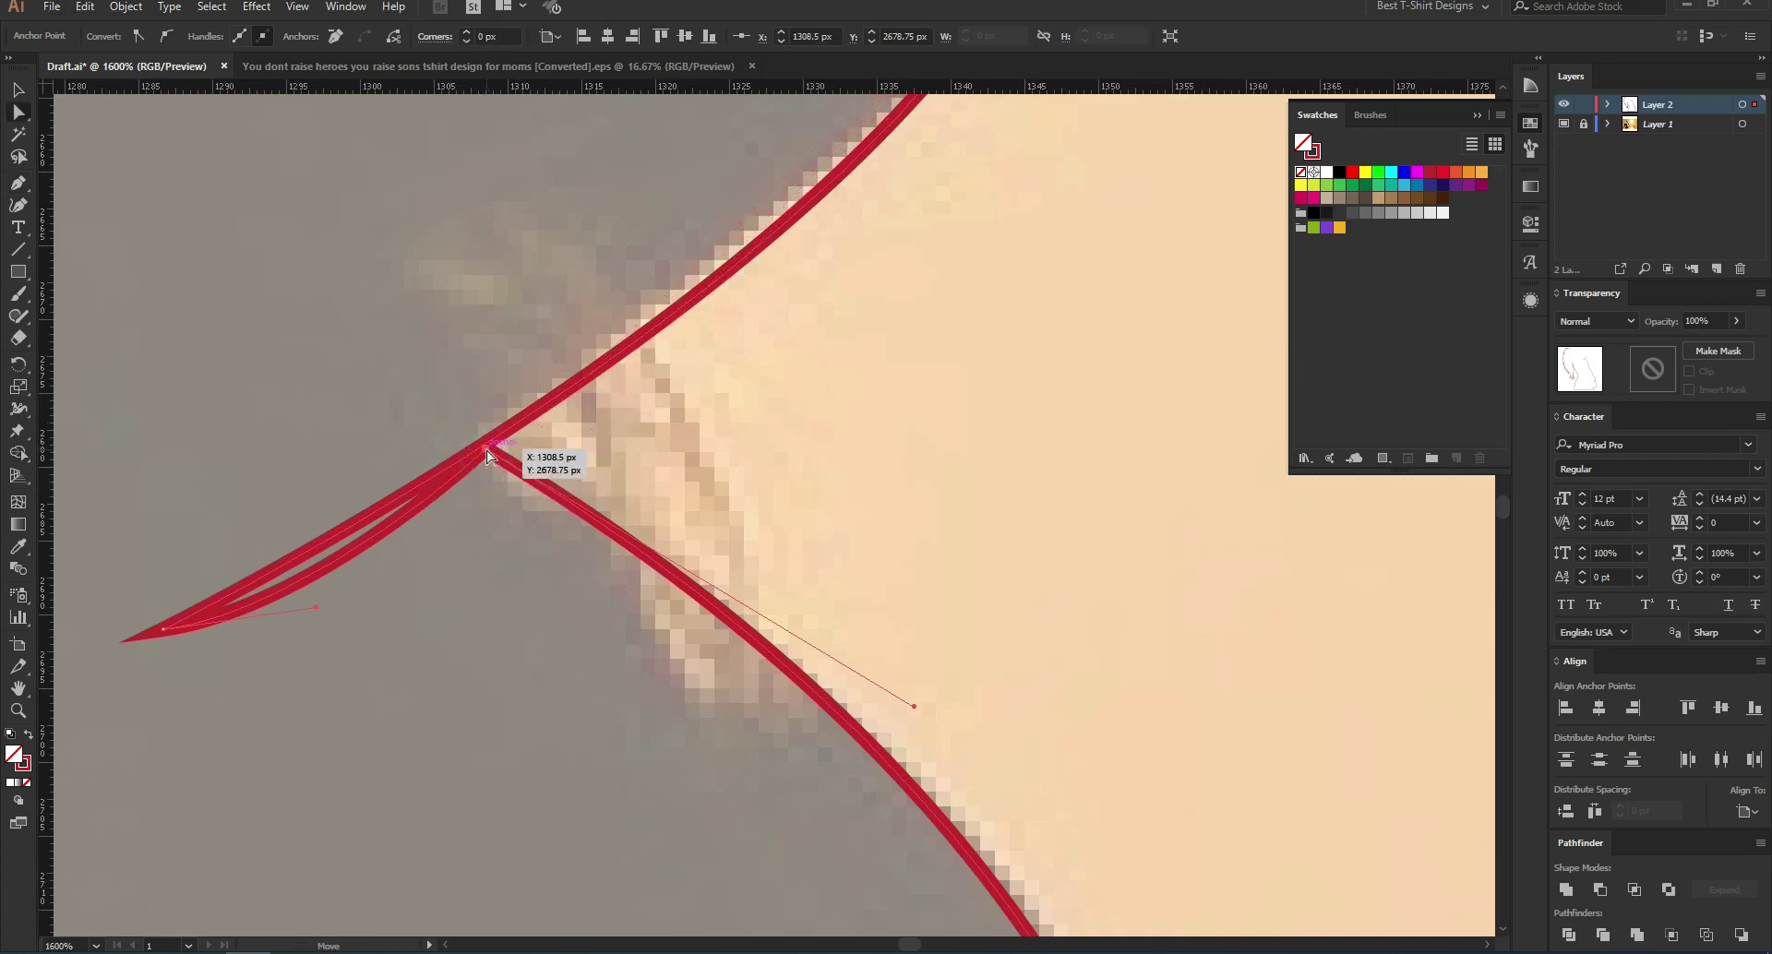
{"action": "left_click", "coordinate": [597, 437]}
{"action": "left_click_drag", "start_coordinate": [486, 453], "coordinate": [521, 486]}
{"action": "scroll", "coordinate": [521, 413], "scroll_direction": "down", "scroll_amount": 1}
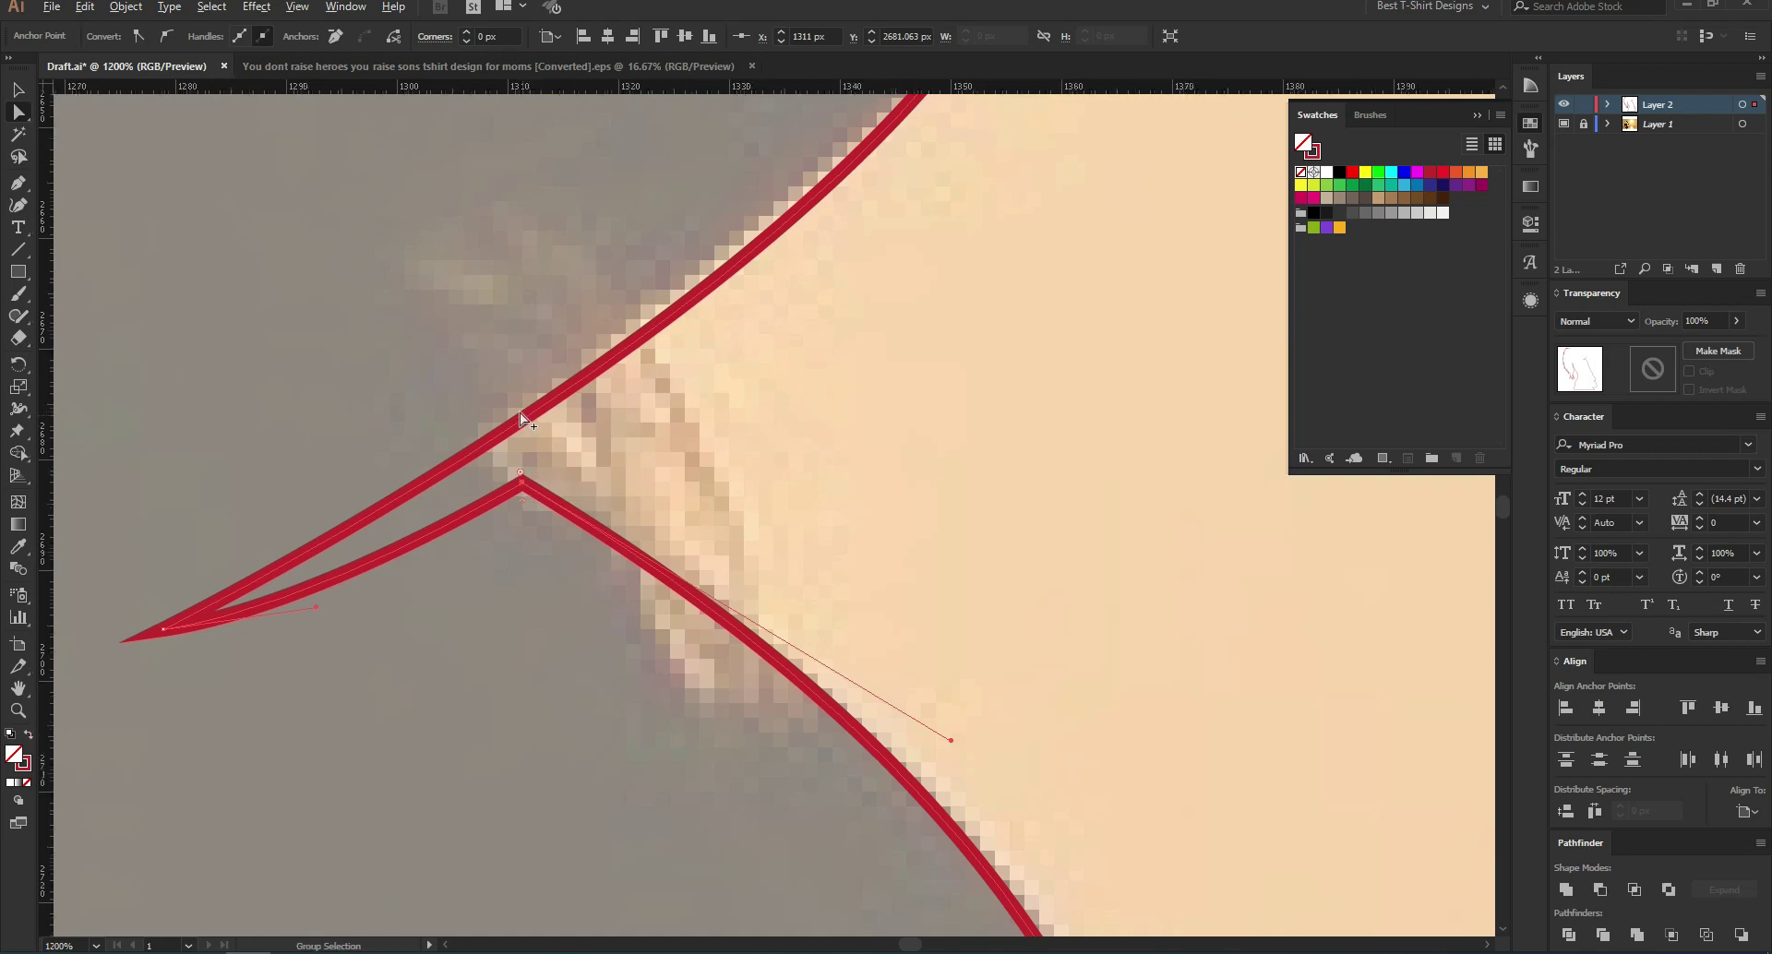
{"action": "scroll", "coordinate": [522, 419], "scroll_direction": "down", "scroll_amount": 1}
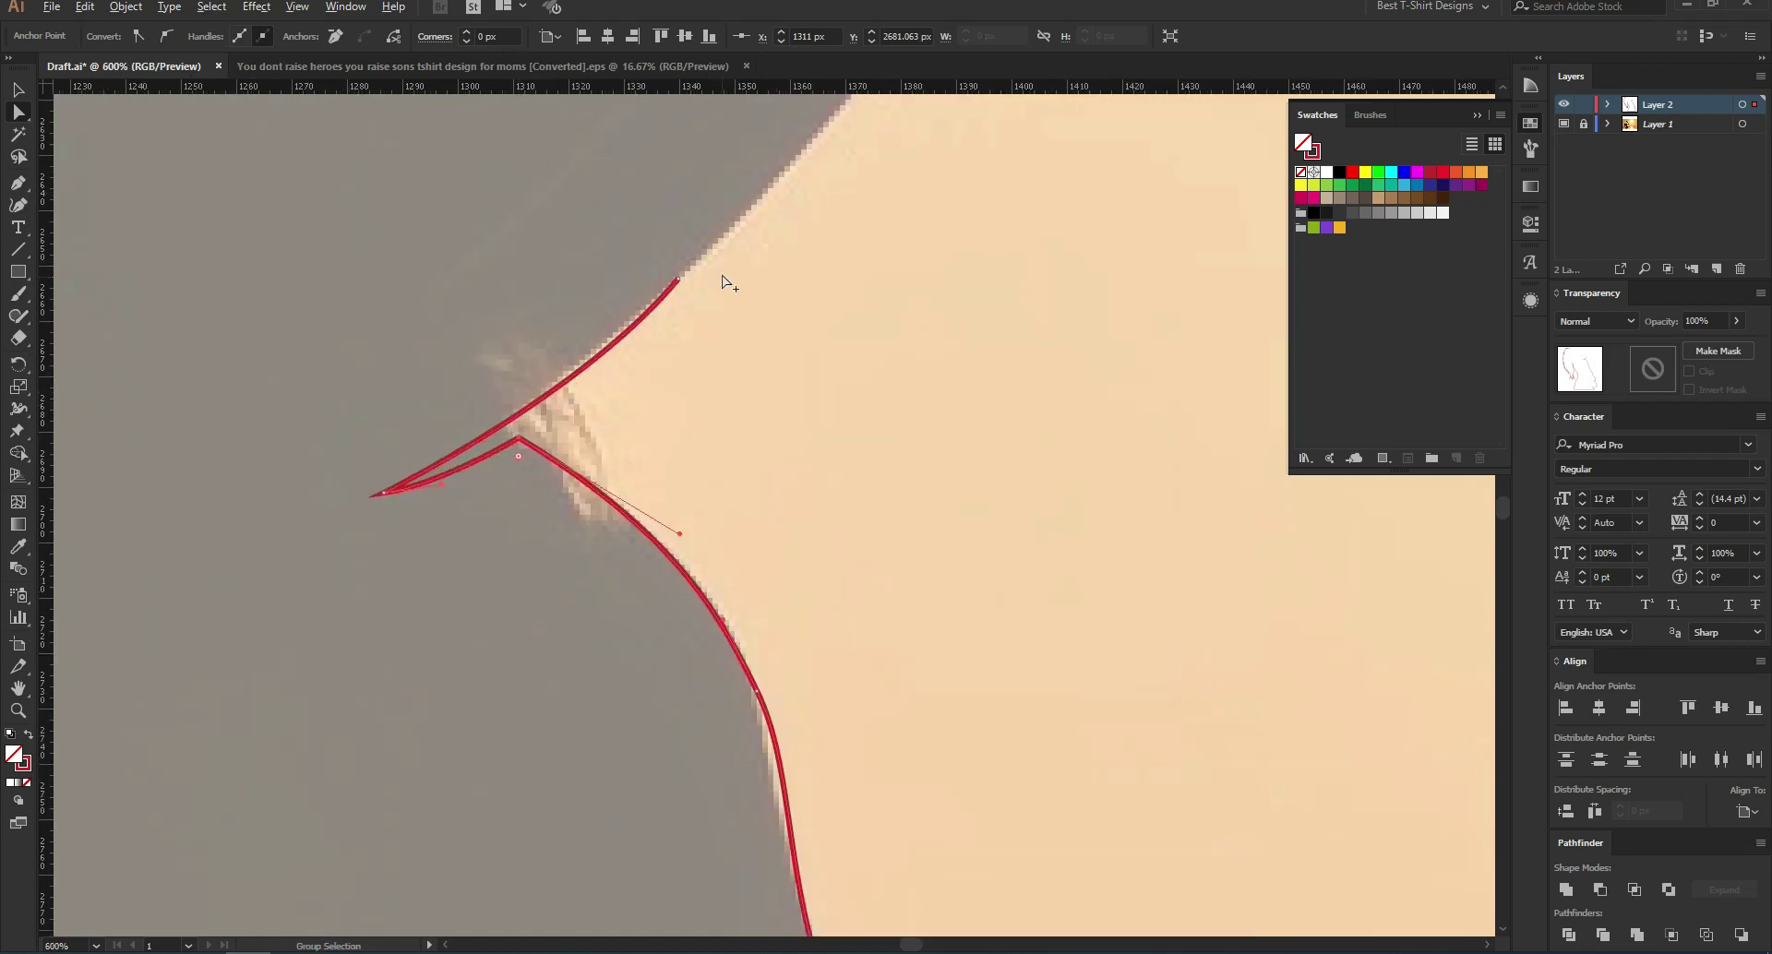
{"action": "scroll", "coordinate": [723, 280], "scroll_direction": "up", "scroll_amount": 1}
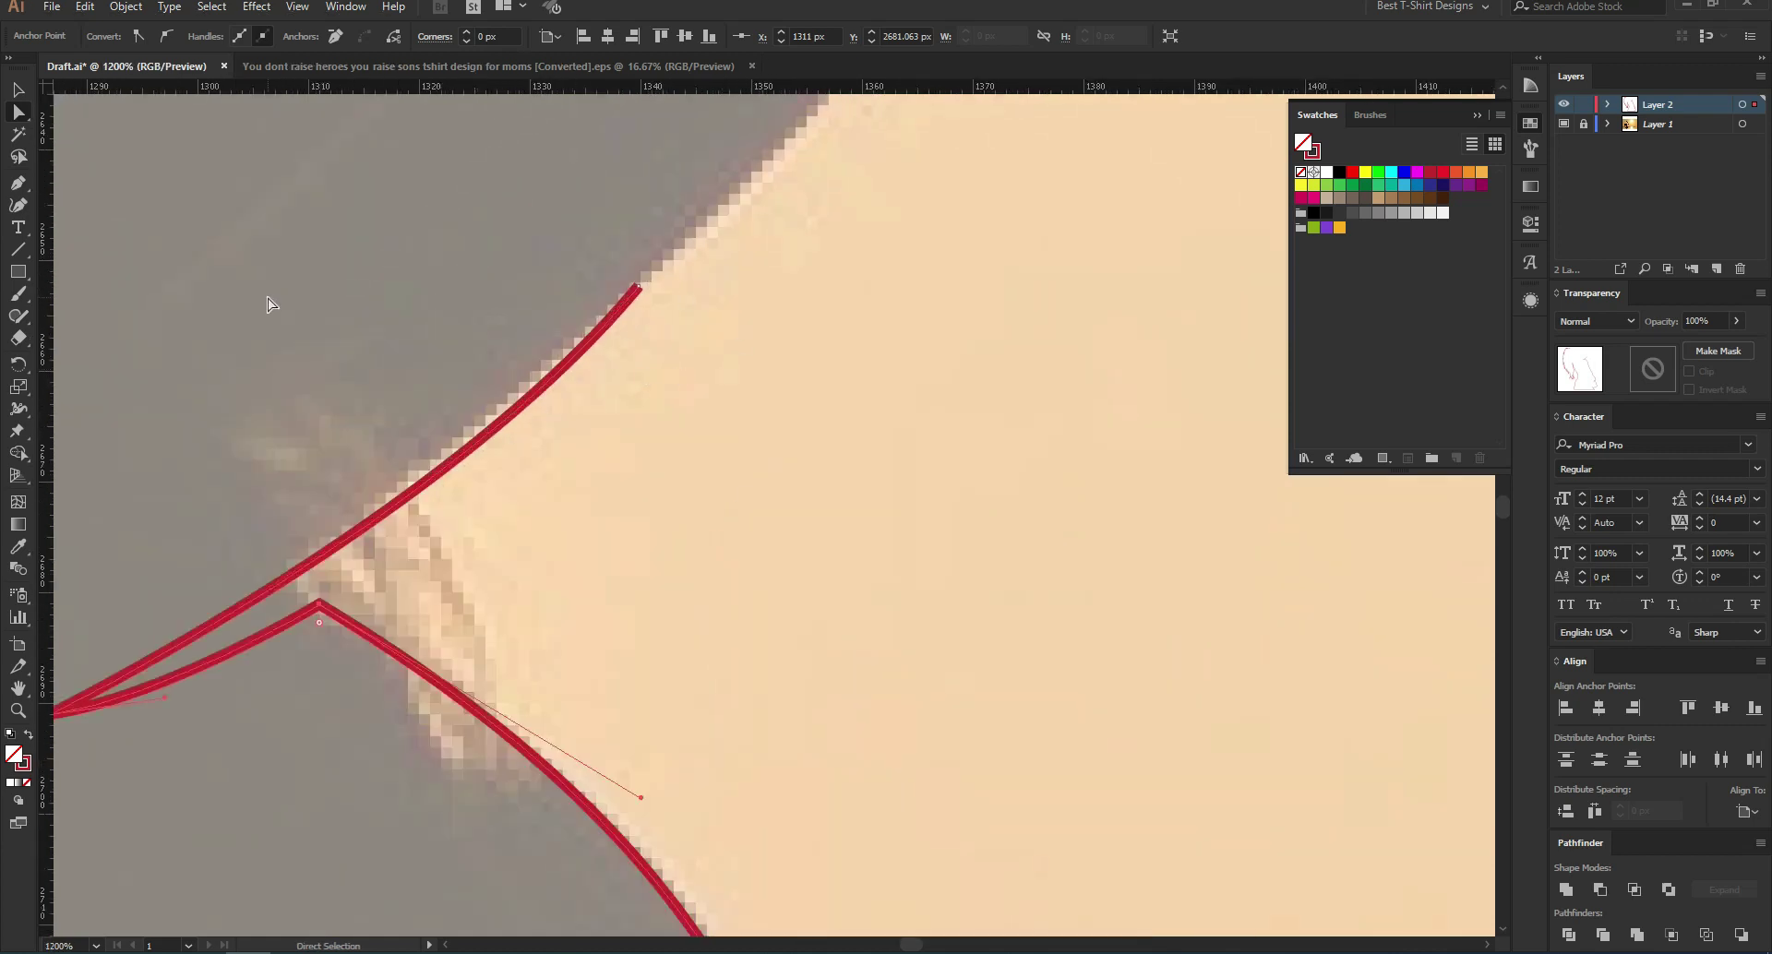
Step: Resume the path at its open end and trace the body edge up to the upper corner of the narrow gap
{"action": "key", "text": "p"}
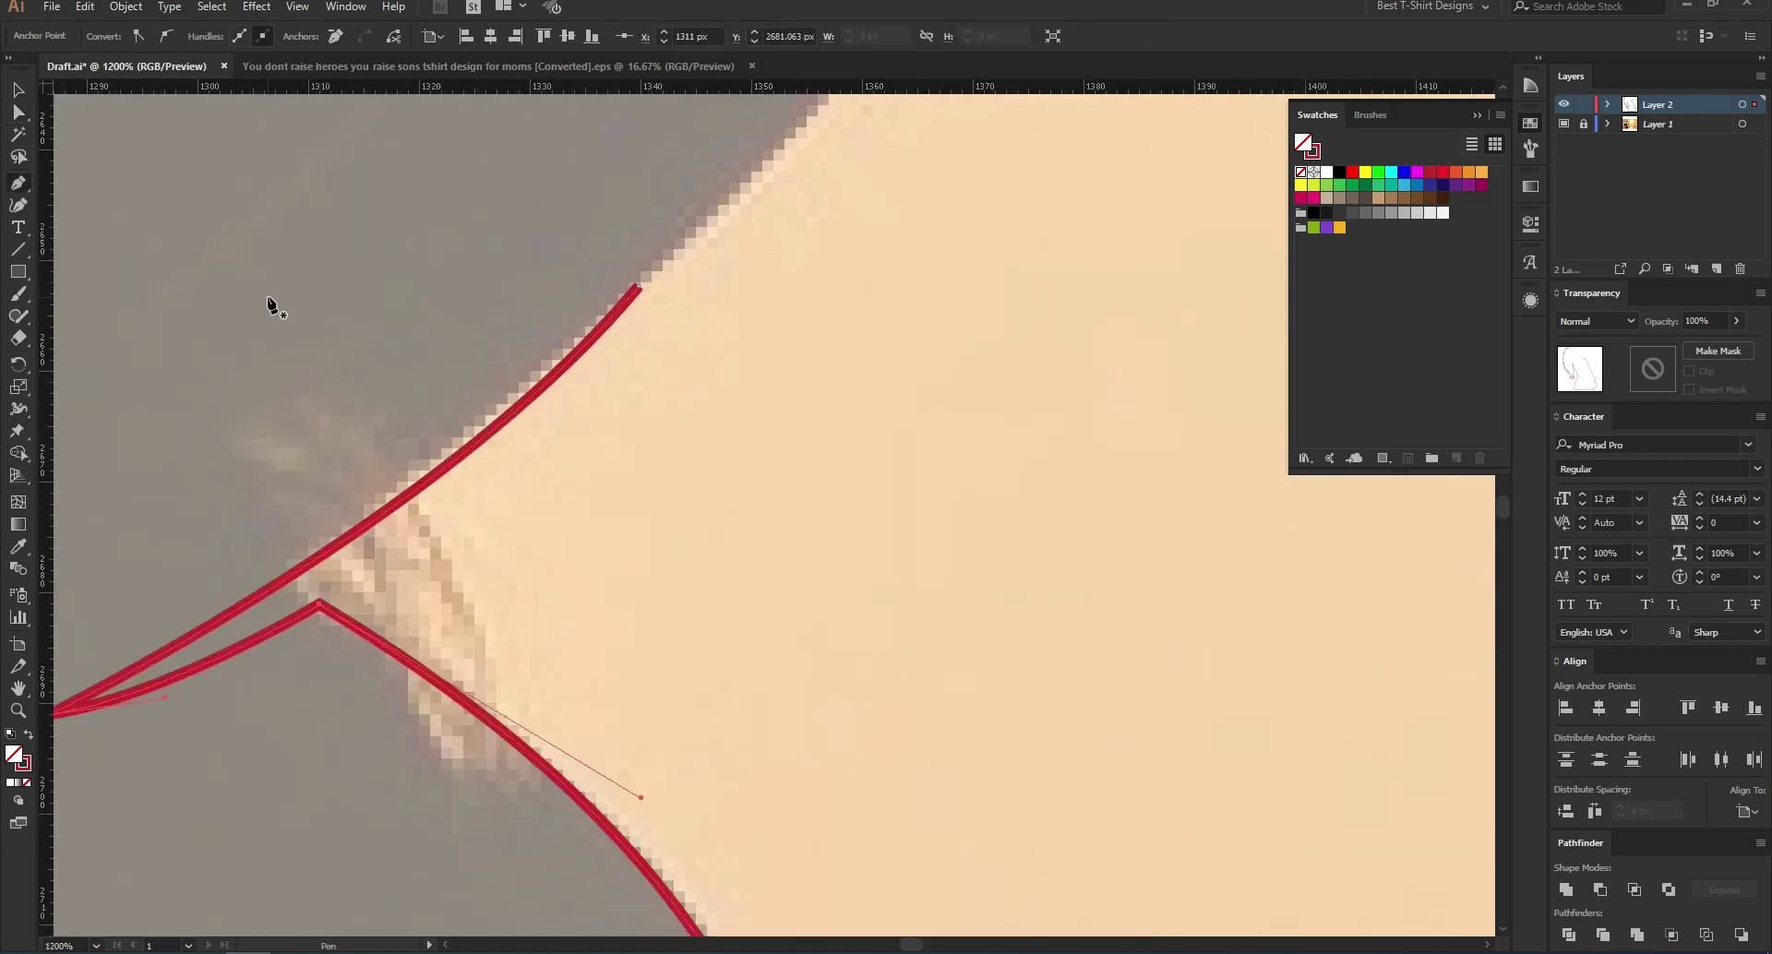
{"action": "left_click", "coordinate": [640, 289]}
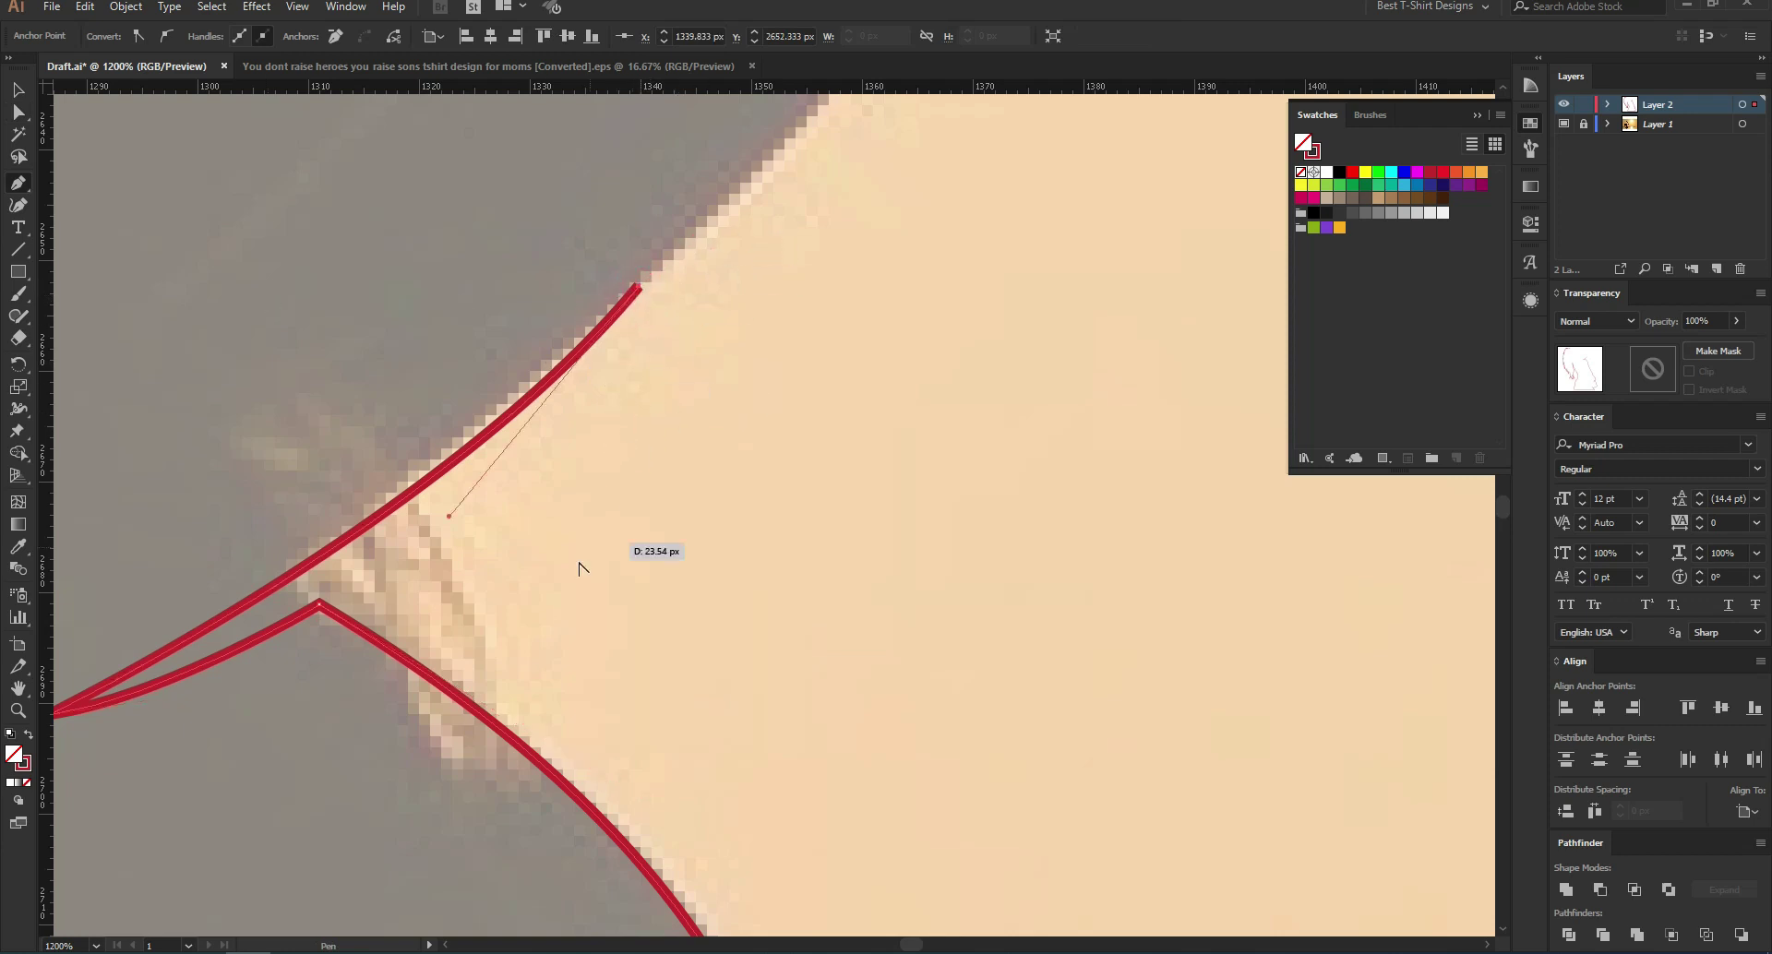
{"action": "scroll", "coordinate": [584, 563], "scroll_direction": "down", "scroll_amount": 2}
{"action": "scroll", "coordinate": [585, 518], "scroll_direction": "up", "scroll_amount": 3}
{"action": "scroll", "coordinate": [637, 499], "scroll_direction": "down", "scroll_amount": 2}
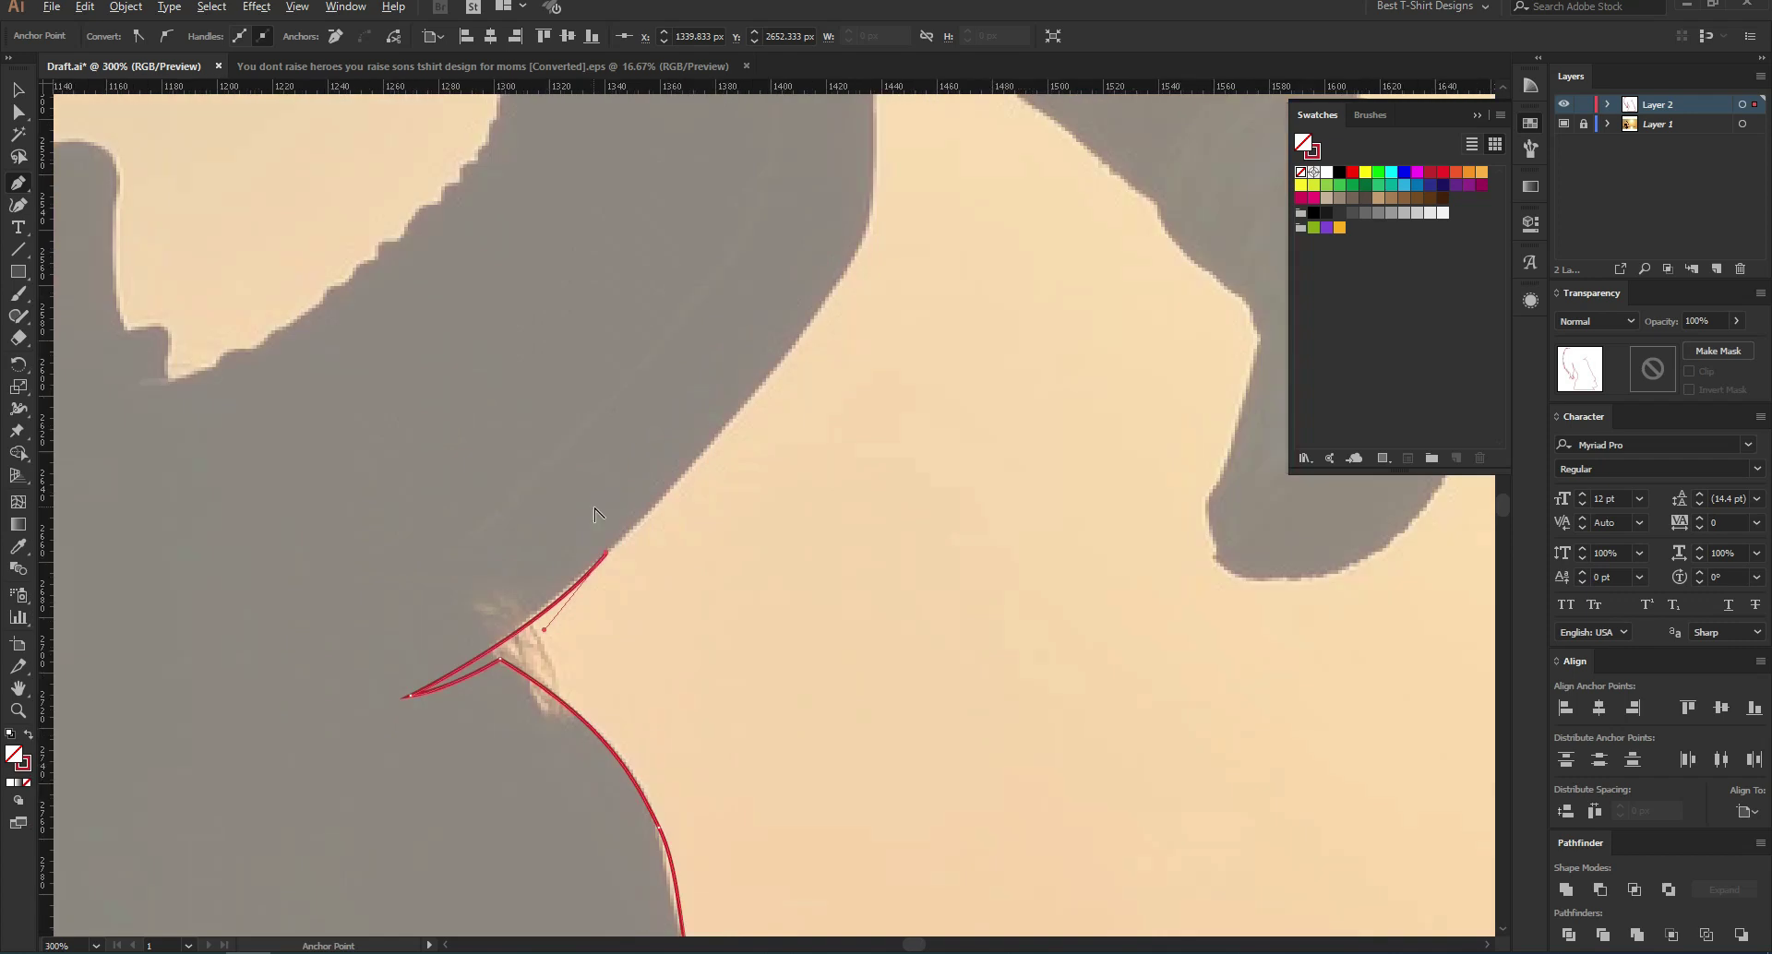
{"action": "scroll", "coordinate": [728, 454], "scroll_direction": "up", "scroll_amount": 2}
{"action": "scroll", "coordinate": [806, 439], "scroll_direction": "up", "scroll_amount": 1}
{"action": "left_click_drag", "start_coordinate": [798, 388], "coordinate": [797, 387]}
{"action": "left_click_drag", "start_coordinate": [811, 290], "coordinate": [812, 285]}
{"action": "scroll", "coordinate": [791, 253], "scroll_direction": "up", "scroll_amount": 4}
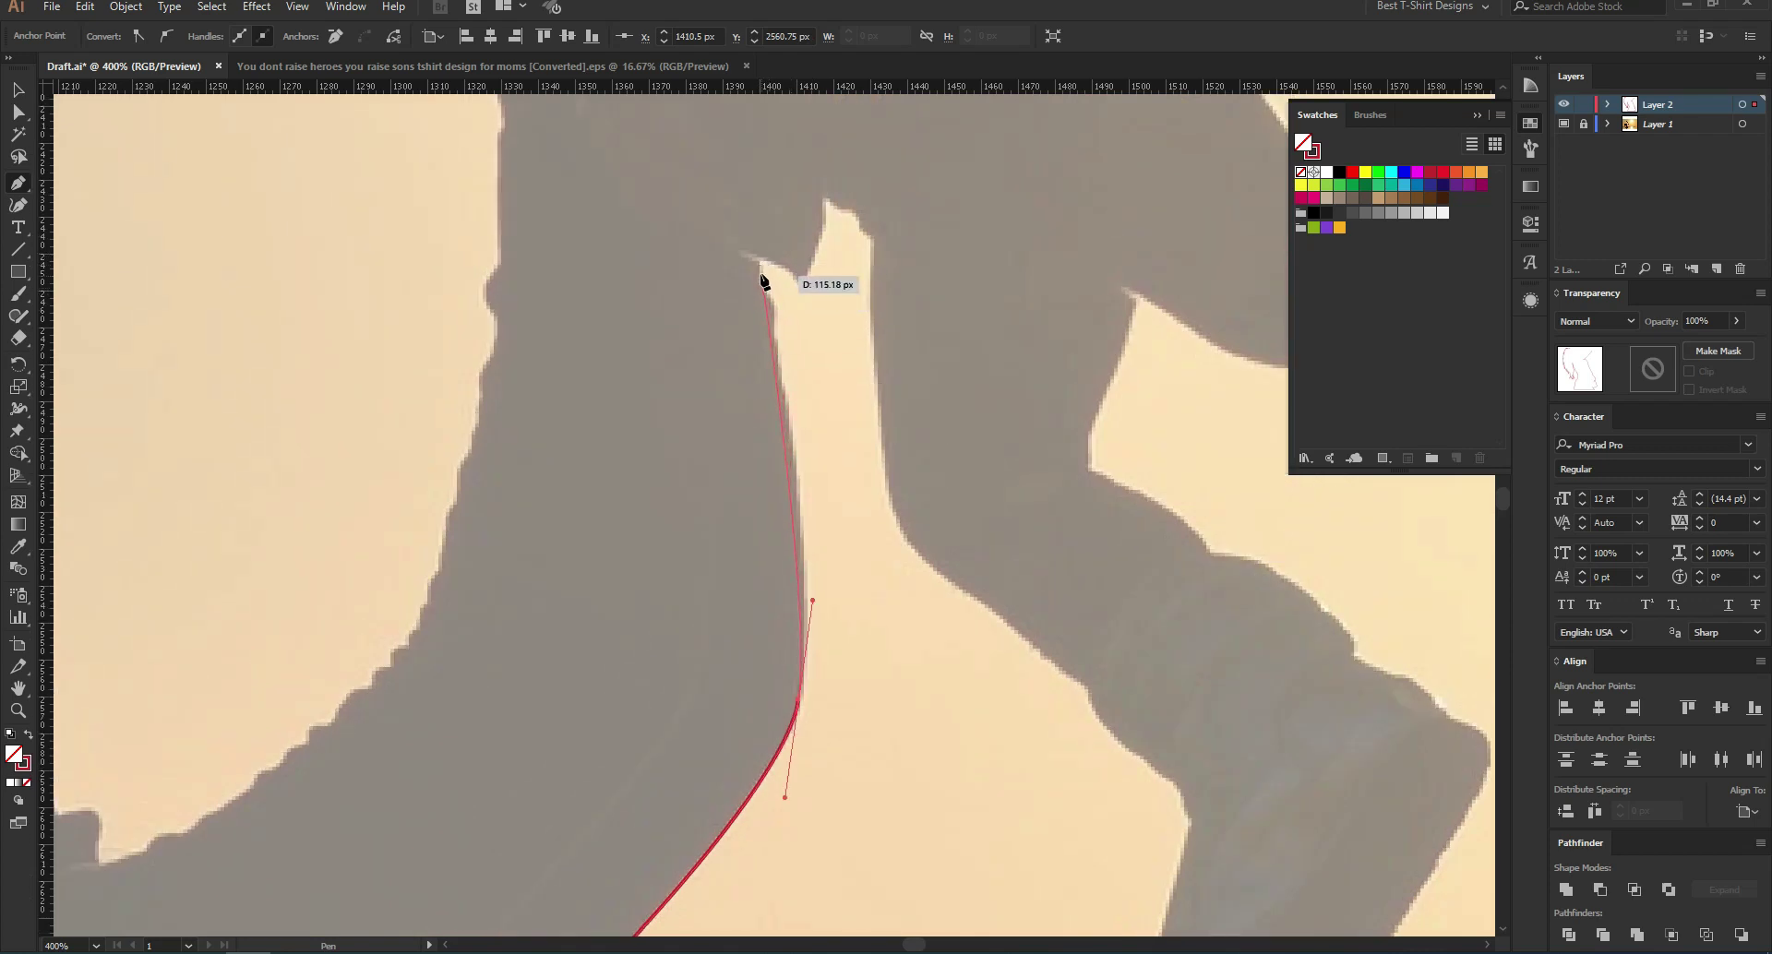
{"action": "left_click", "coordinate": [762, 275]}
Step: Add a curved inward spike from the gap's upper corner, and adjust the handle at its tip for the return curve
{"action": "scroll", "coordinate": [831, 336], "scroll_direction": "up", "scroll_amount": 2}
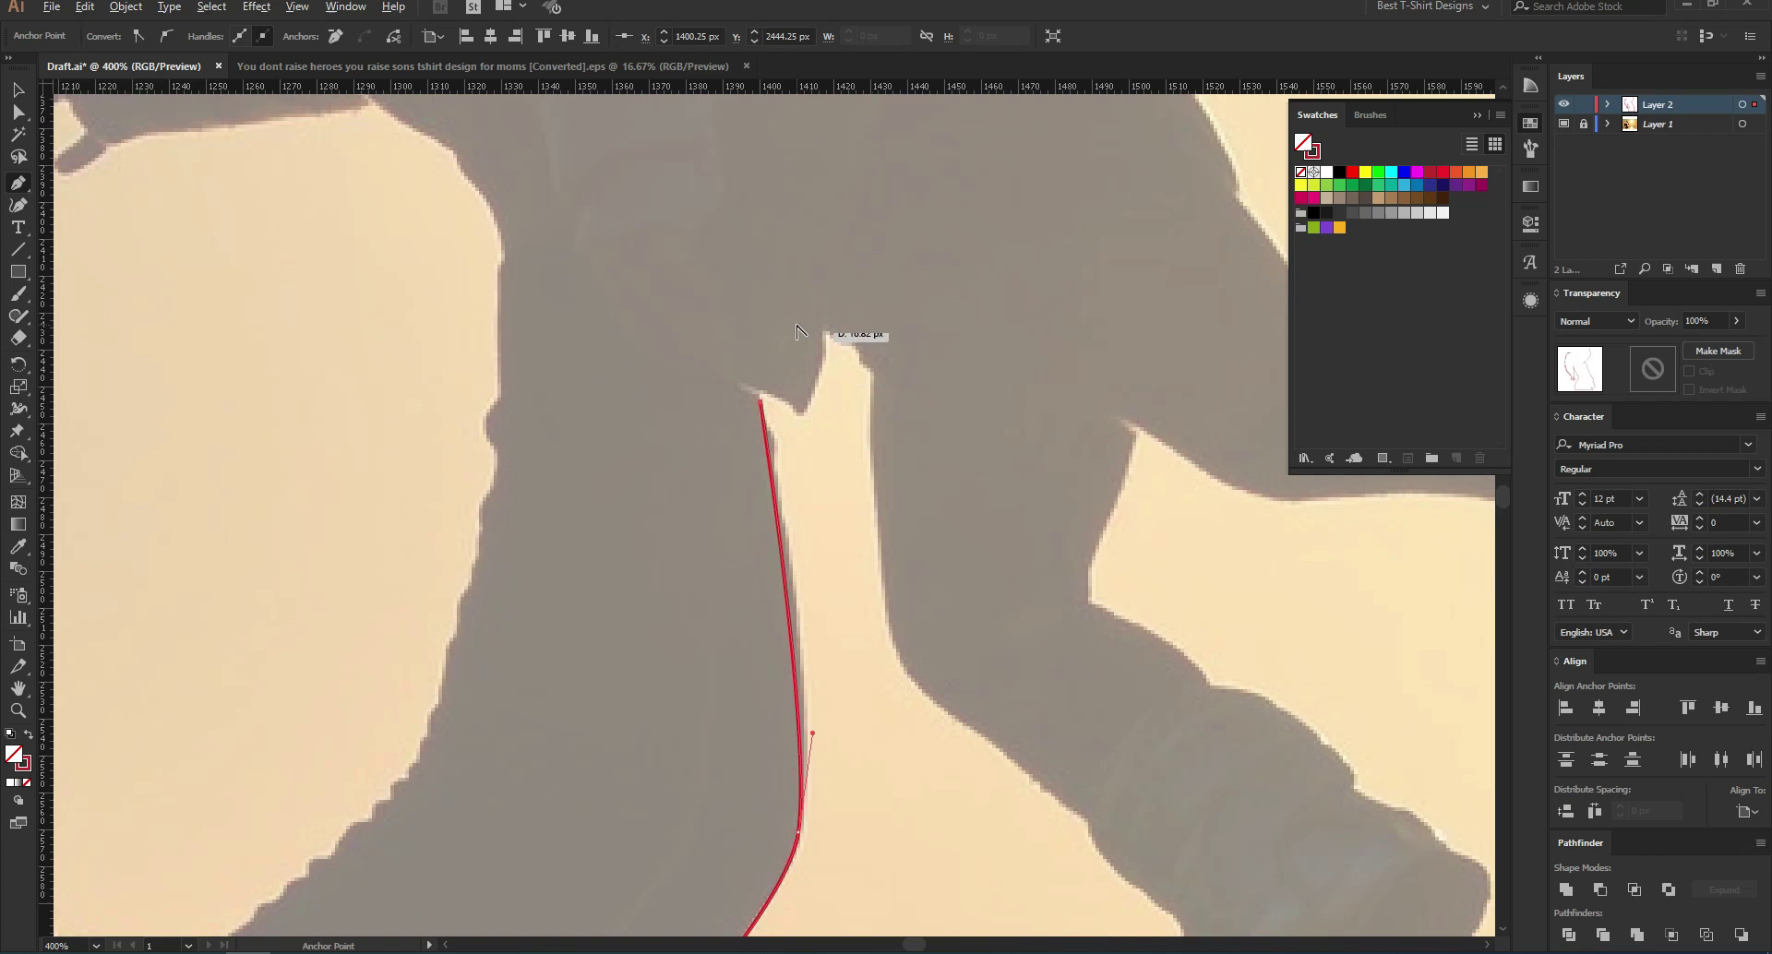
{"action": "left_click_drag", "start_coordinate": [559, 275], "coordinate": [645, 352]}
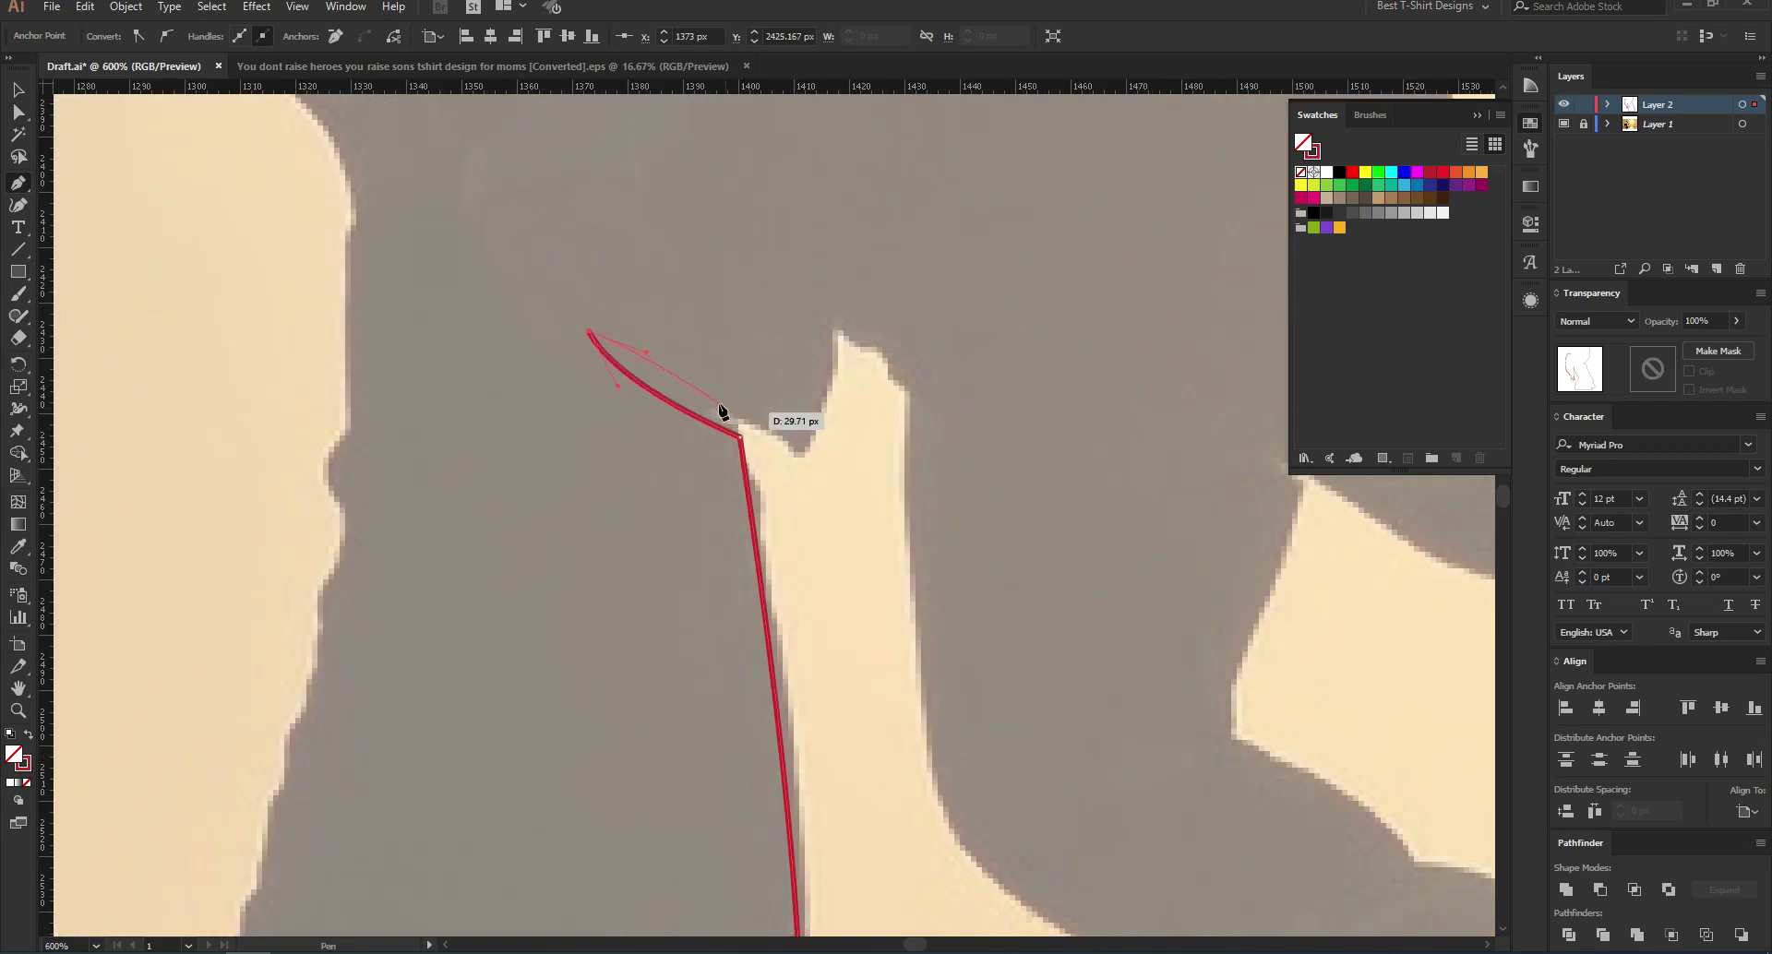
{"action": "left_click_drag", "start_coordinate": [766, 417], "coordinate": [811, 418]}
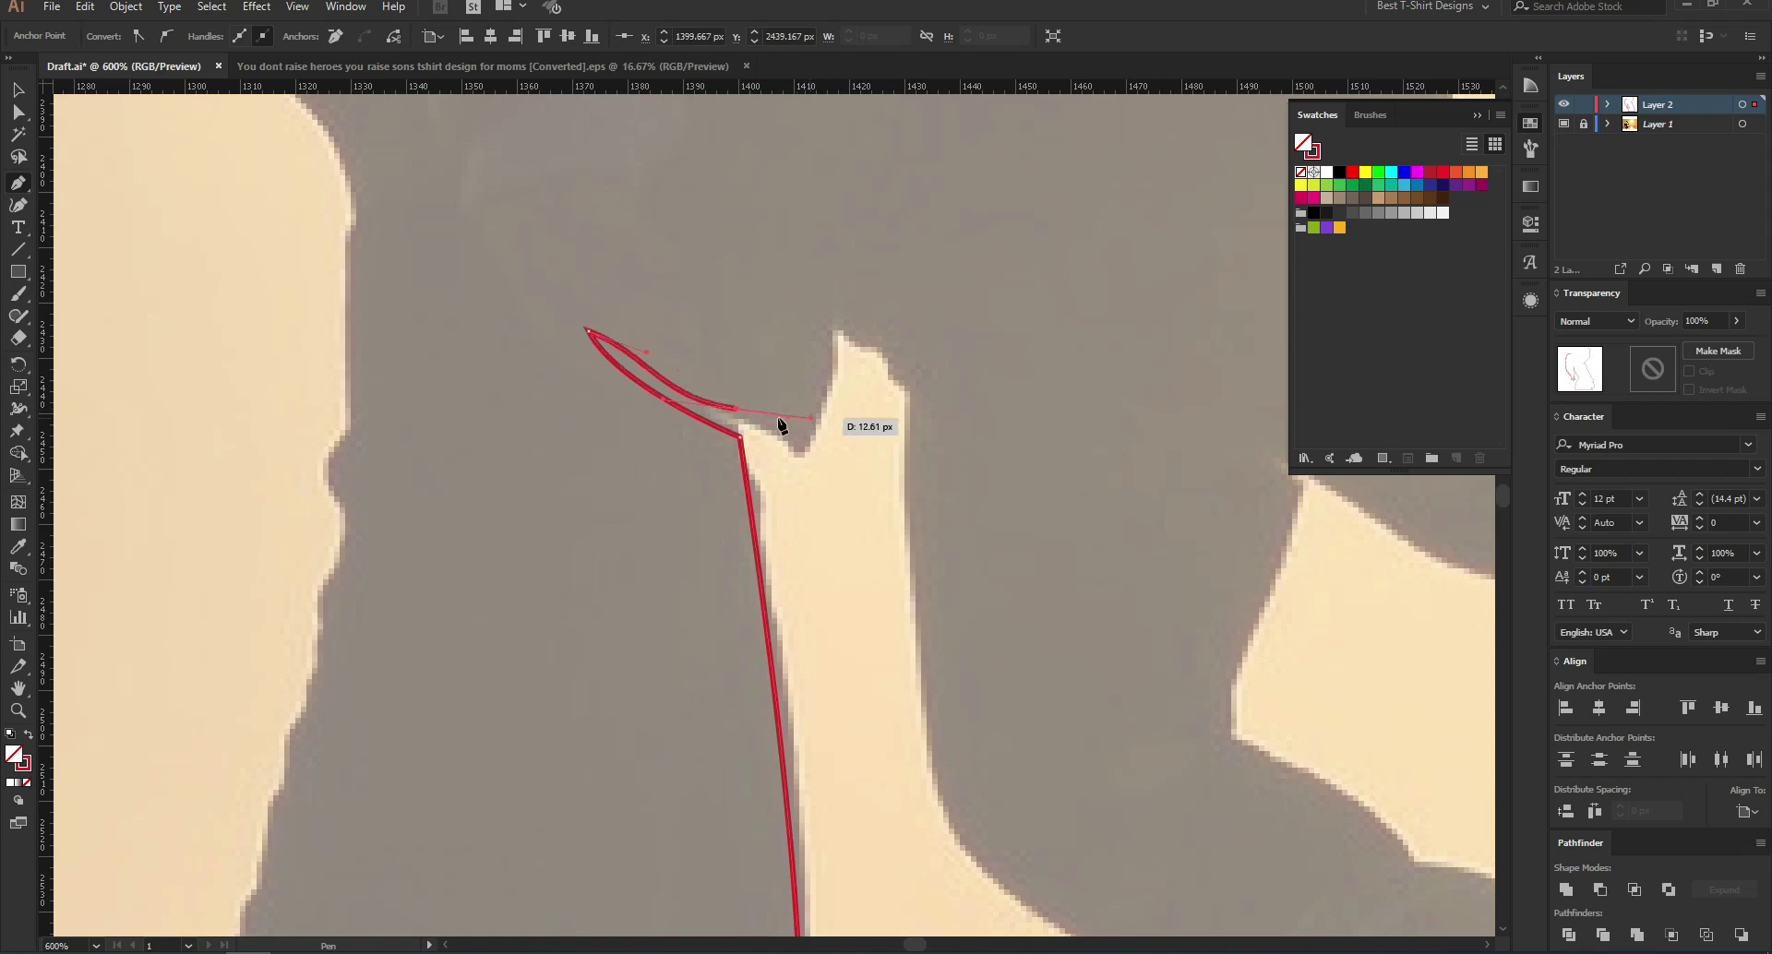
{"action": "scroll", "coordinate": [812, 417], "scroll_direction": "up", "scroll_amount": 1}
{"action": "left_click_drag", "start_coordinate": [589, 332], "coordinate": [591, 366]}
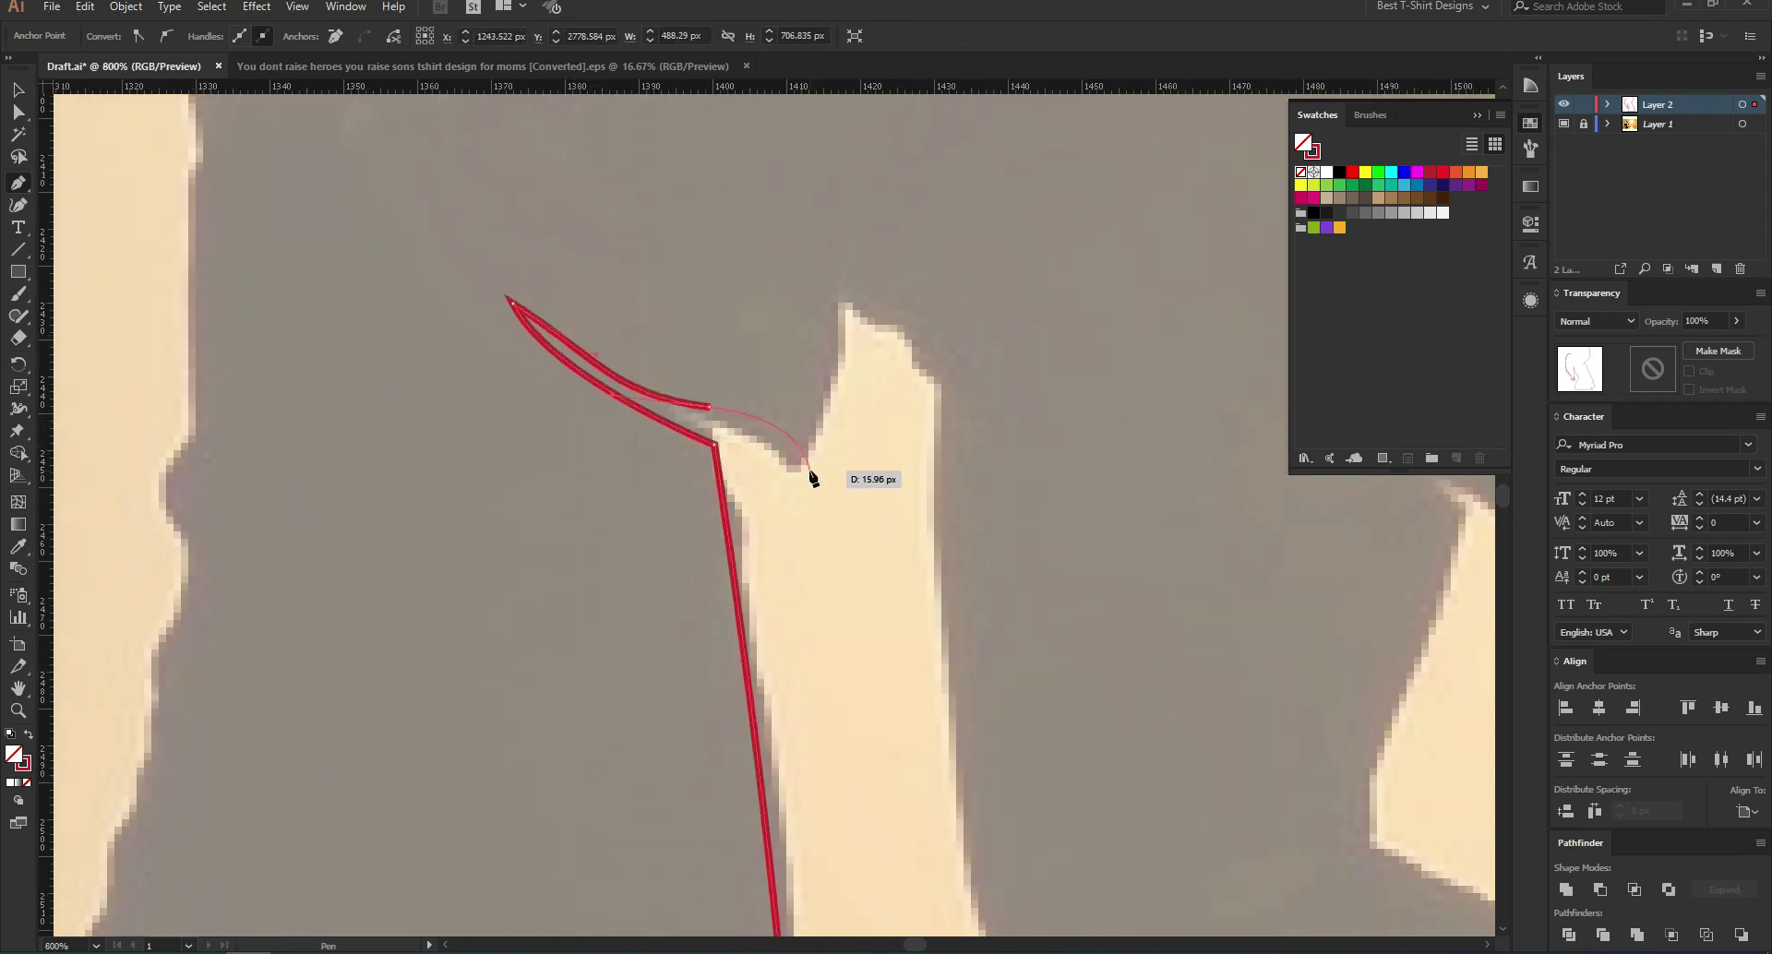
{"action": "key", "text": "ctrl+z"}
{"action": "key", "text": "ctrl+z"}
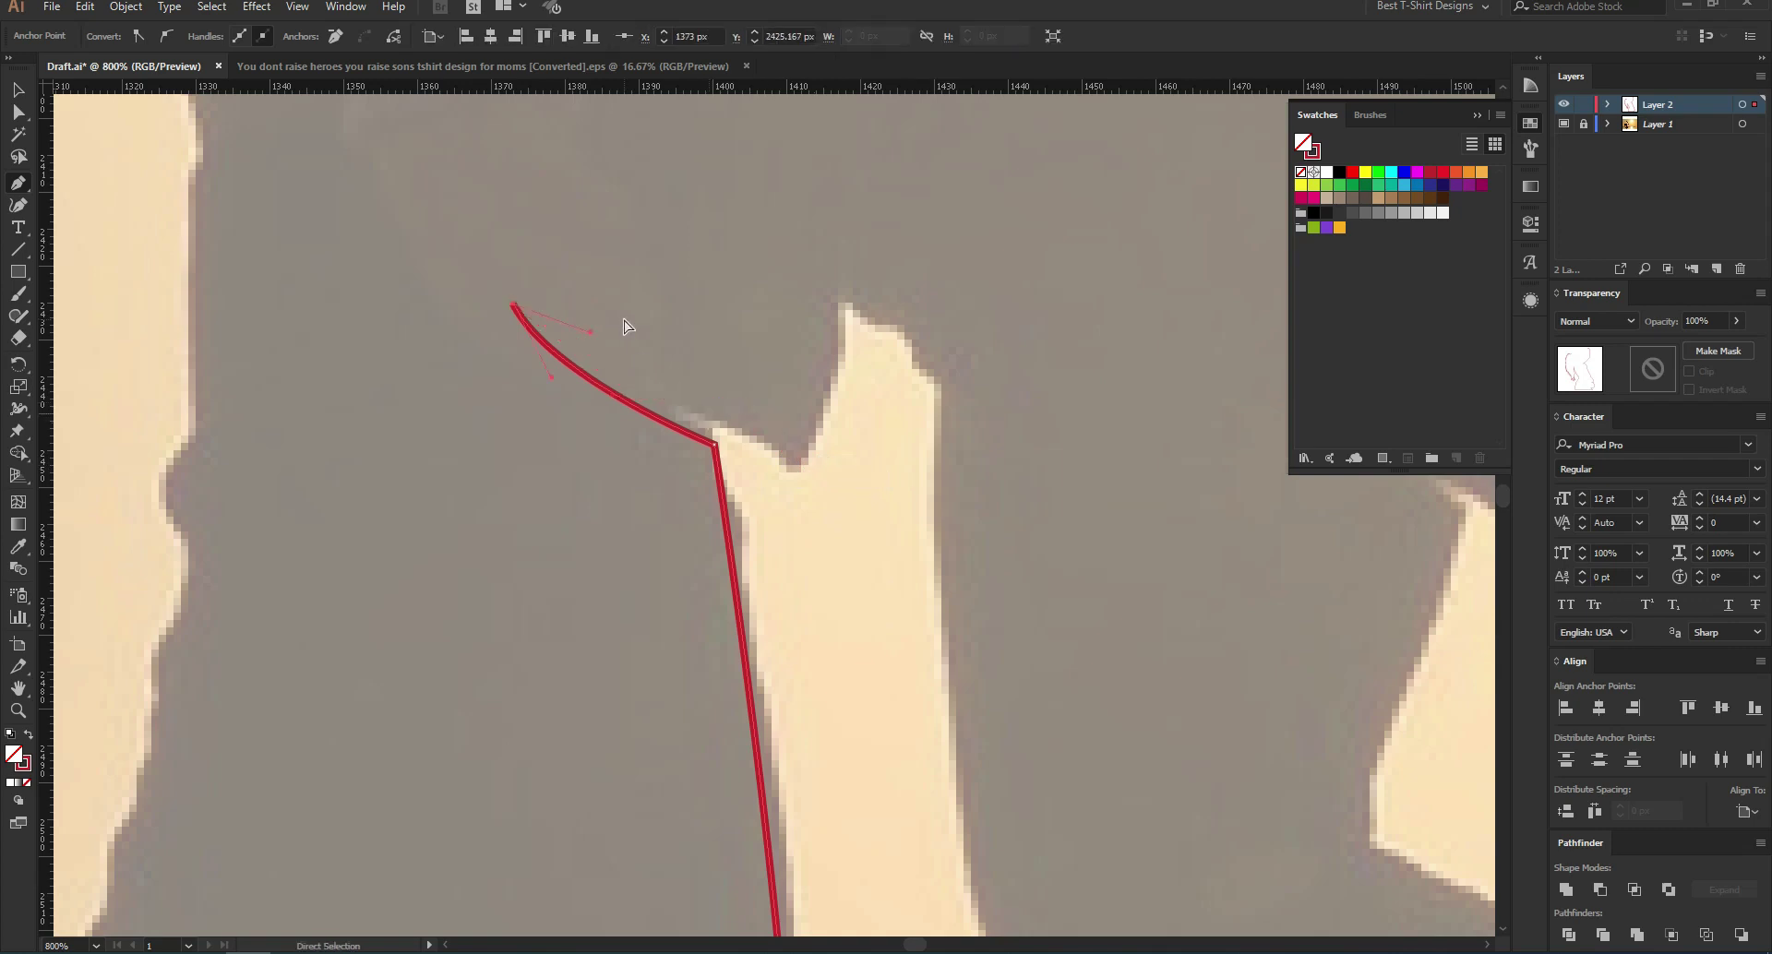
{"action": "left_click_drag", "start_coordinate": [590, 332], "coordinate": [589, 358]}
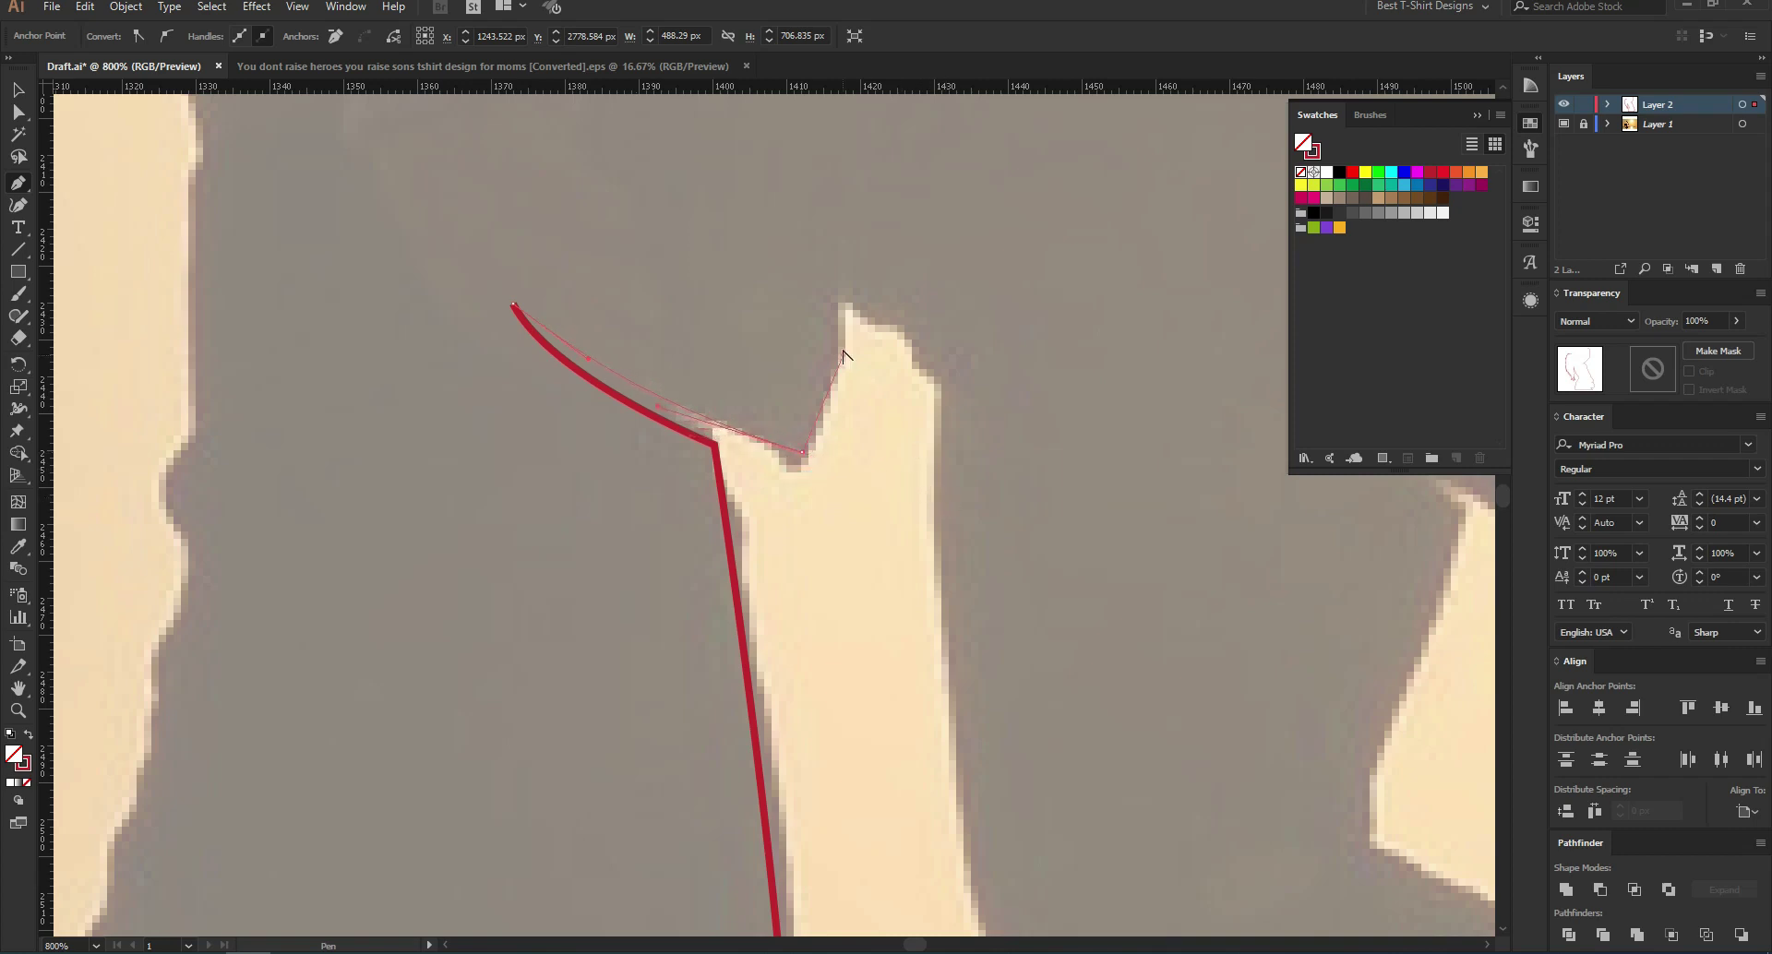
Step: Trace the small downward point and the peak atop the gap, then round the top to its opposite side
{"action": "left_click_drag", "start_coordinate": [842, 351], "coordinate": [842, 355]}
{"action": "left_click", "coordinate": [835, 295]}
{"action": "scroll", "coordinate": [671, 296], "scroll_direction": "down", "scroll_amount": 2}
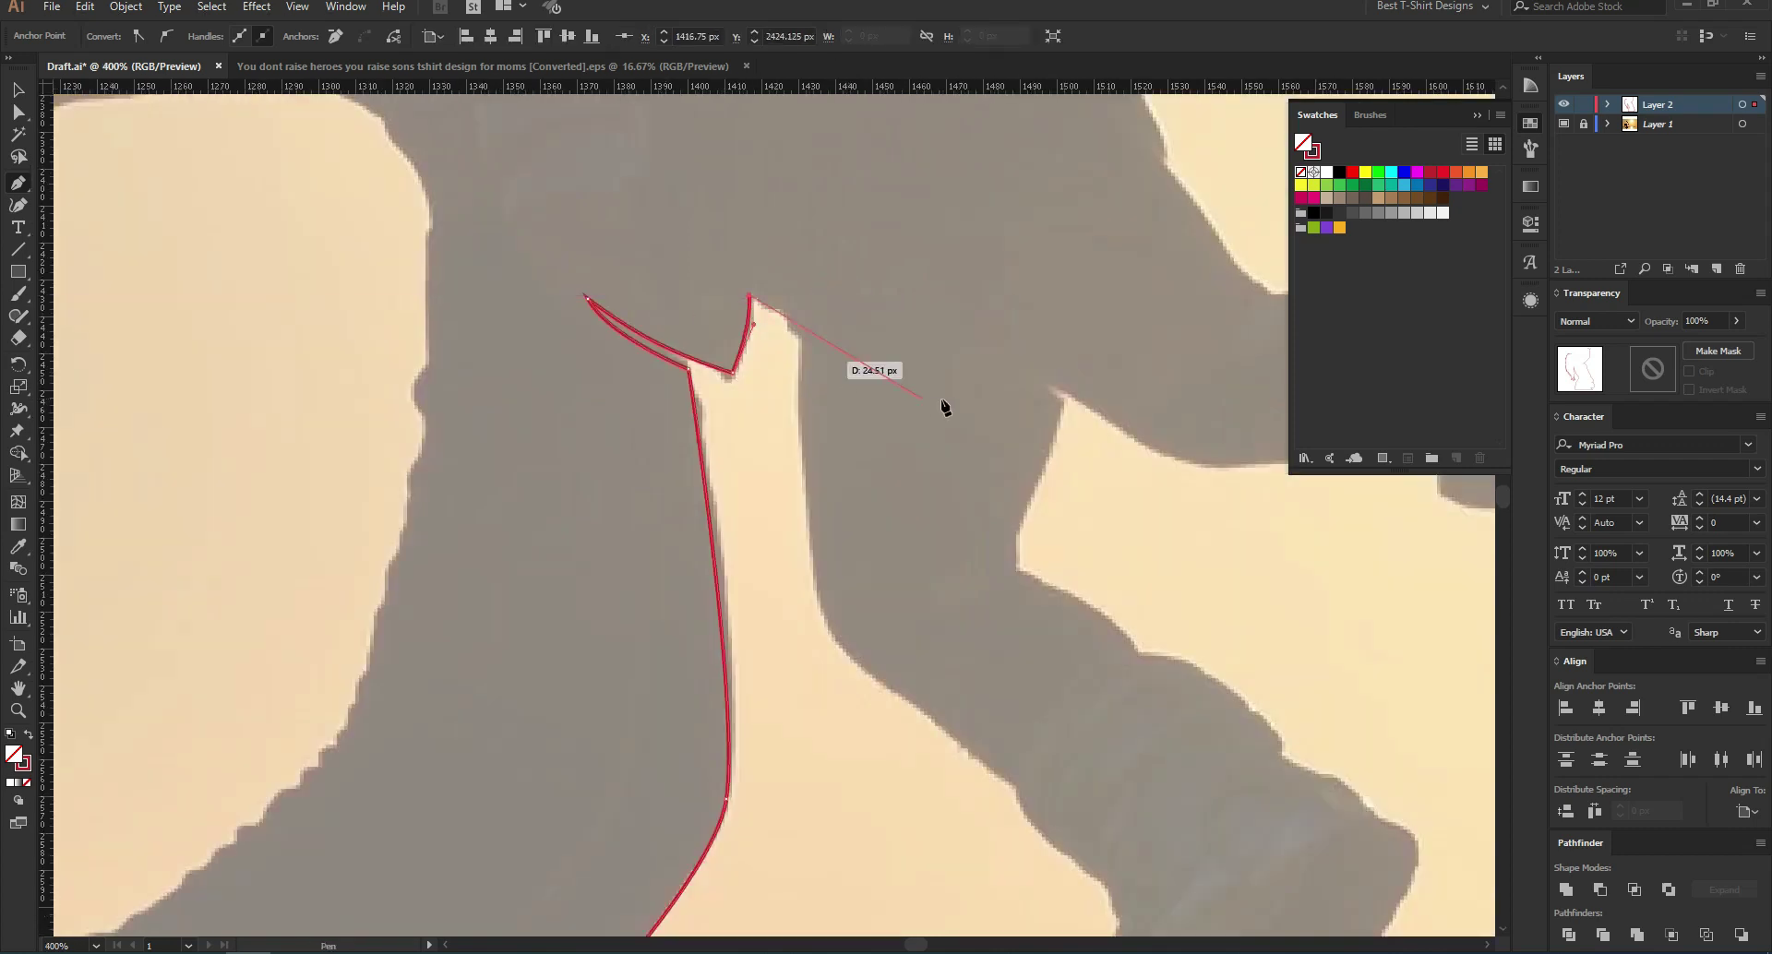
{"action": "scroll", "coordinate": [880, 335], "scroll_direction": "up", "scroll_amount": 2}
{"action": "left_click_drag", "start_coordinate": [696, 294], "coordinate": [729, 349]}
{"action": "scroll", "coordinate": [672, 374], "scroll_direction": "down", "scroll_amount": 2}
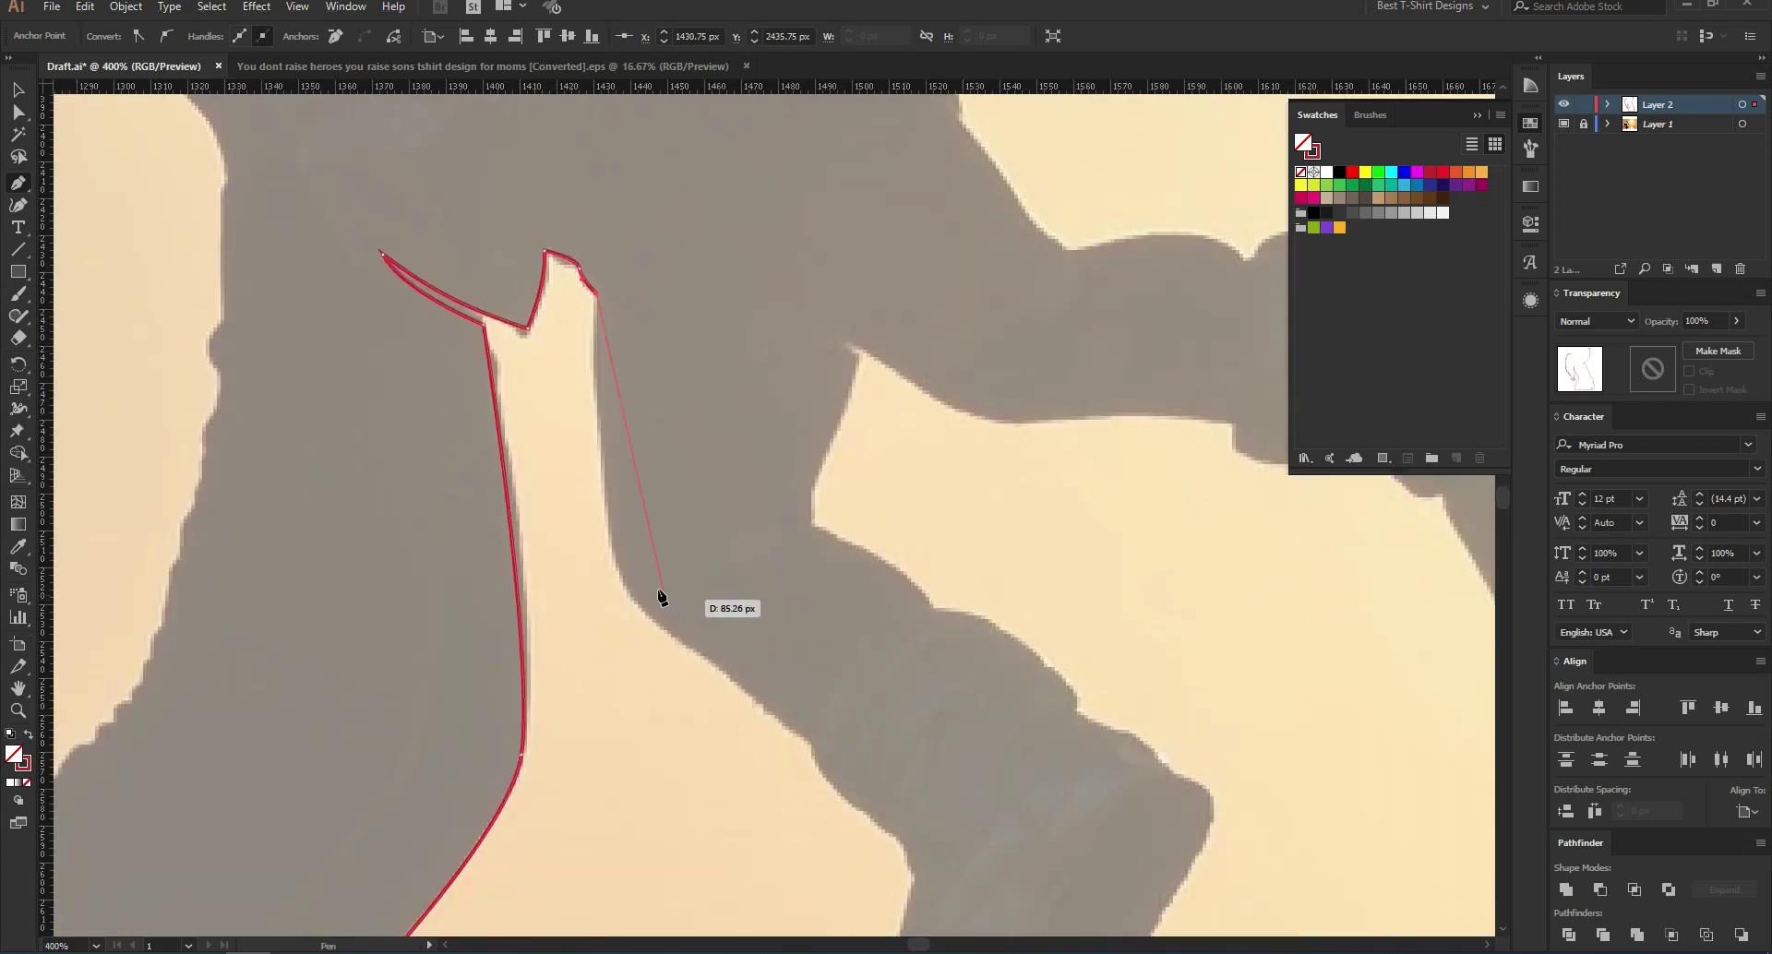
Step: Trace the far side of the gap downward and along the underside of the child's leg to the first fold
{"action": "left_click_drag", "start_coordinate": [614, 538], "coordinate": [643, 616]}
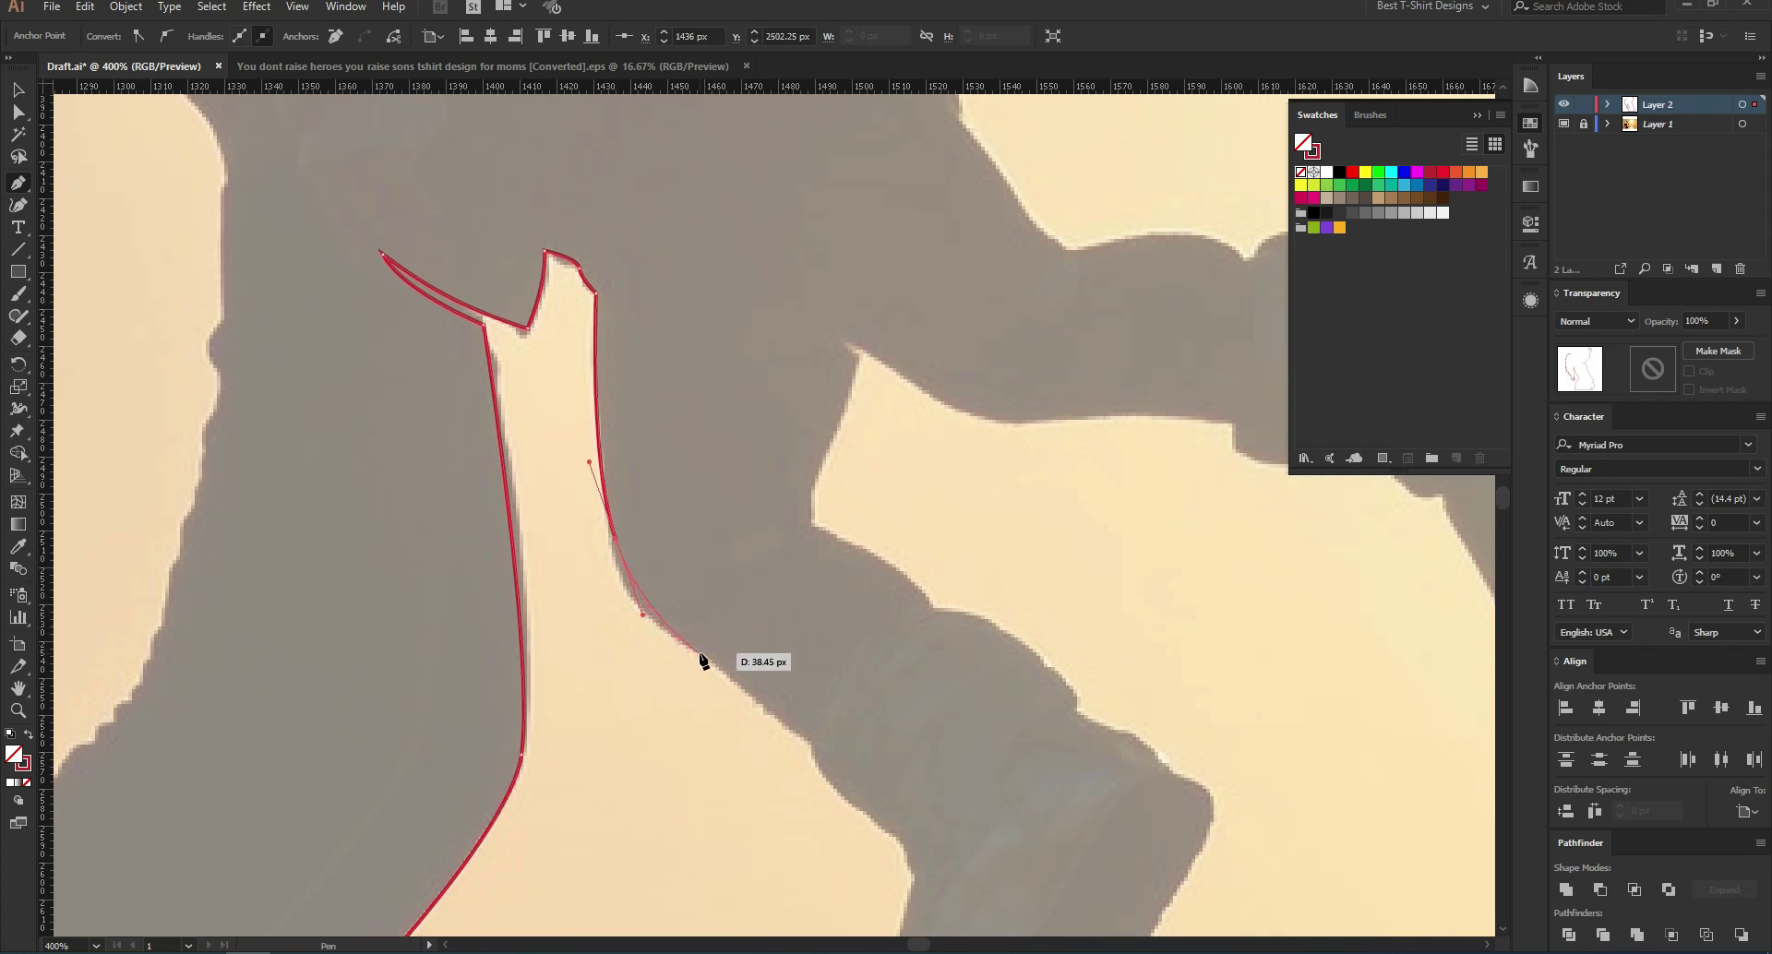
{"action": "key", "text": "ctrl+z"}
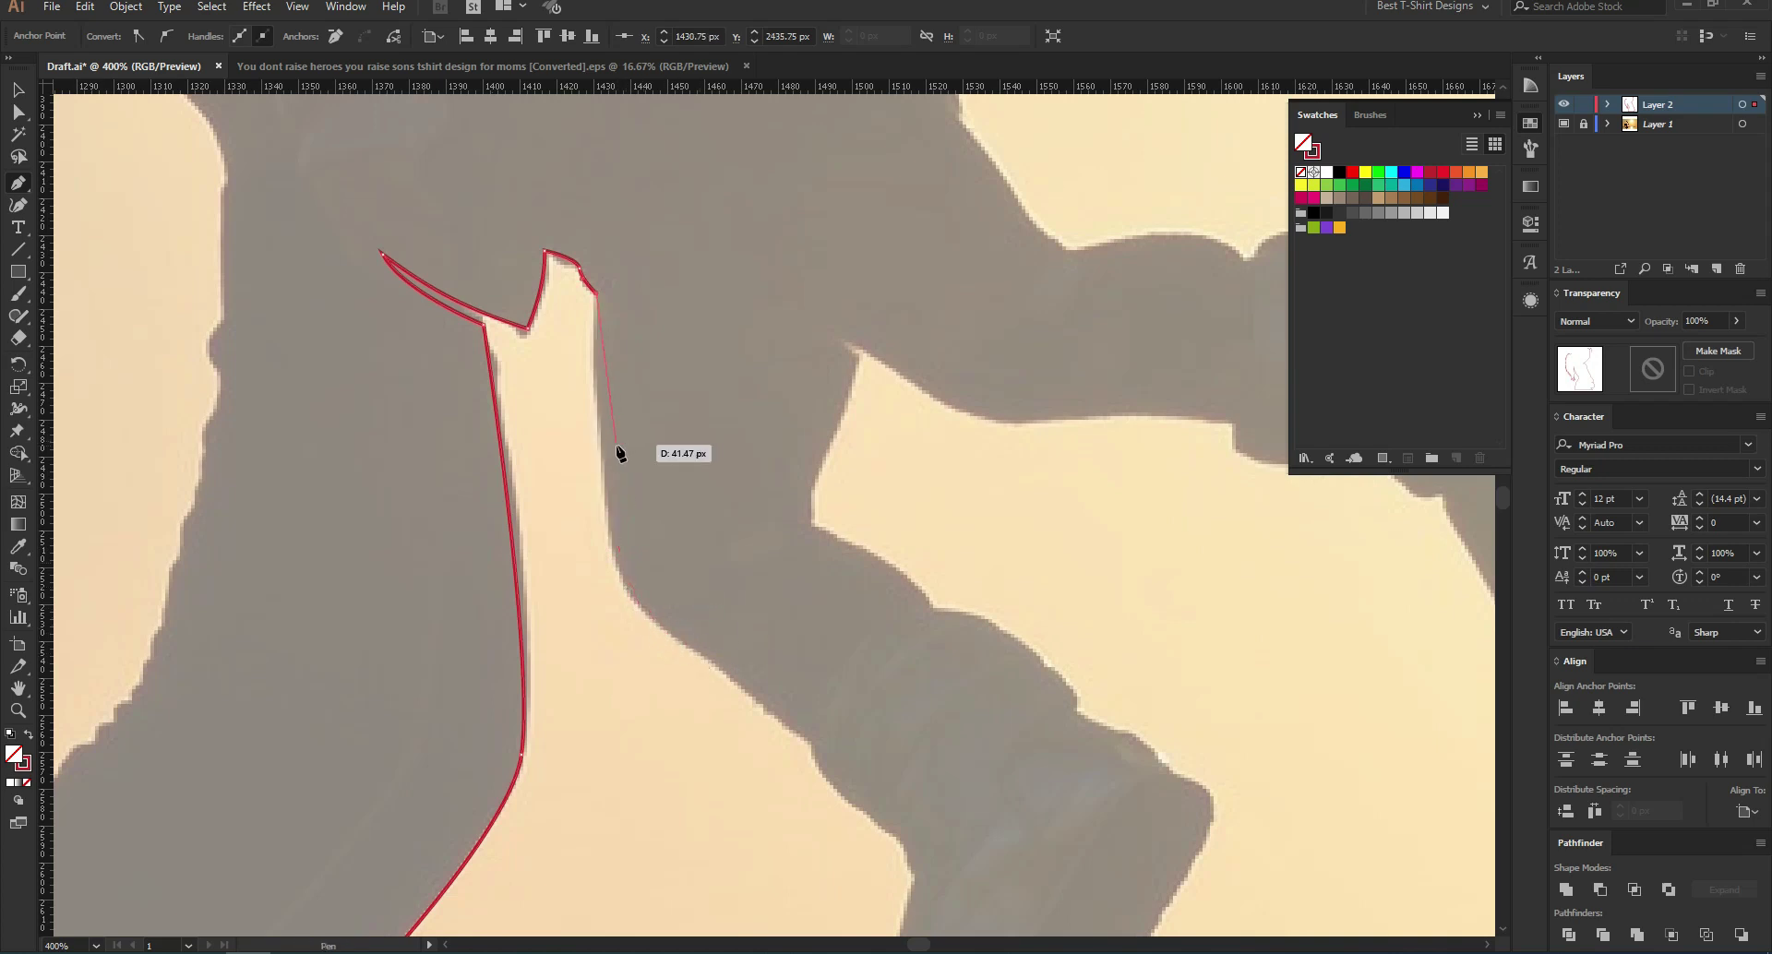
{"action": "scroll", "coordinate": [613, 509], "scroll_direction": "up", "scroll_amount": 1}
{"action": "left_click_drag", "start_coordinate": [595, 485], "coordinate": [613, 604]}
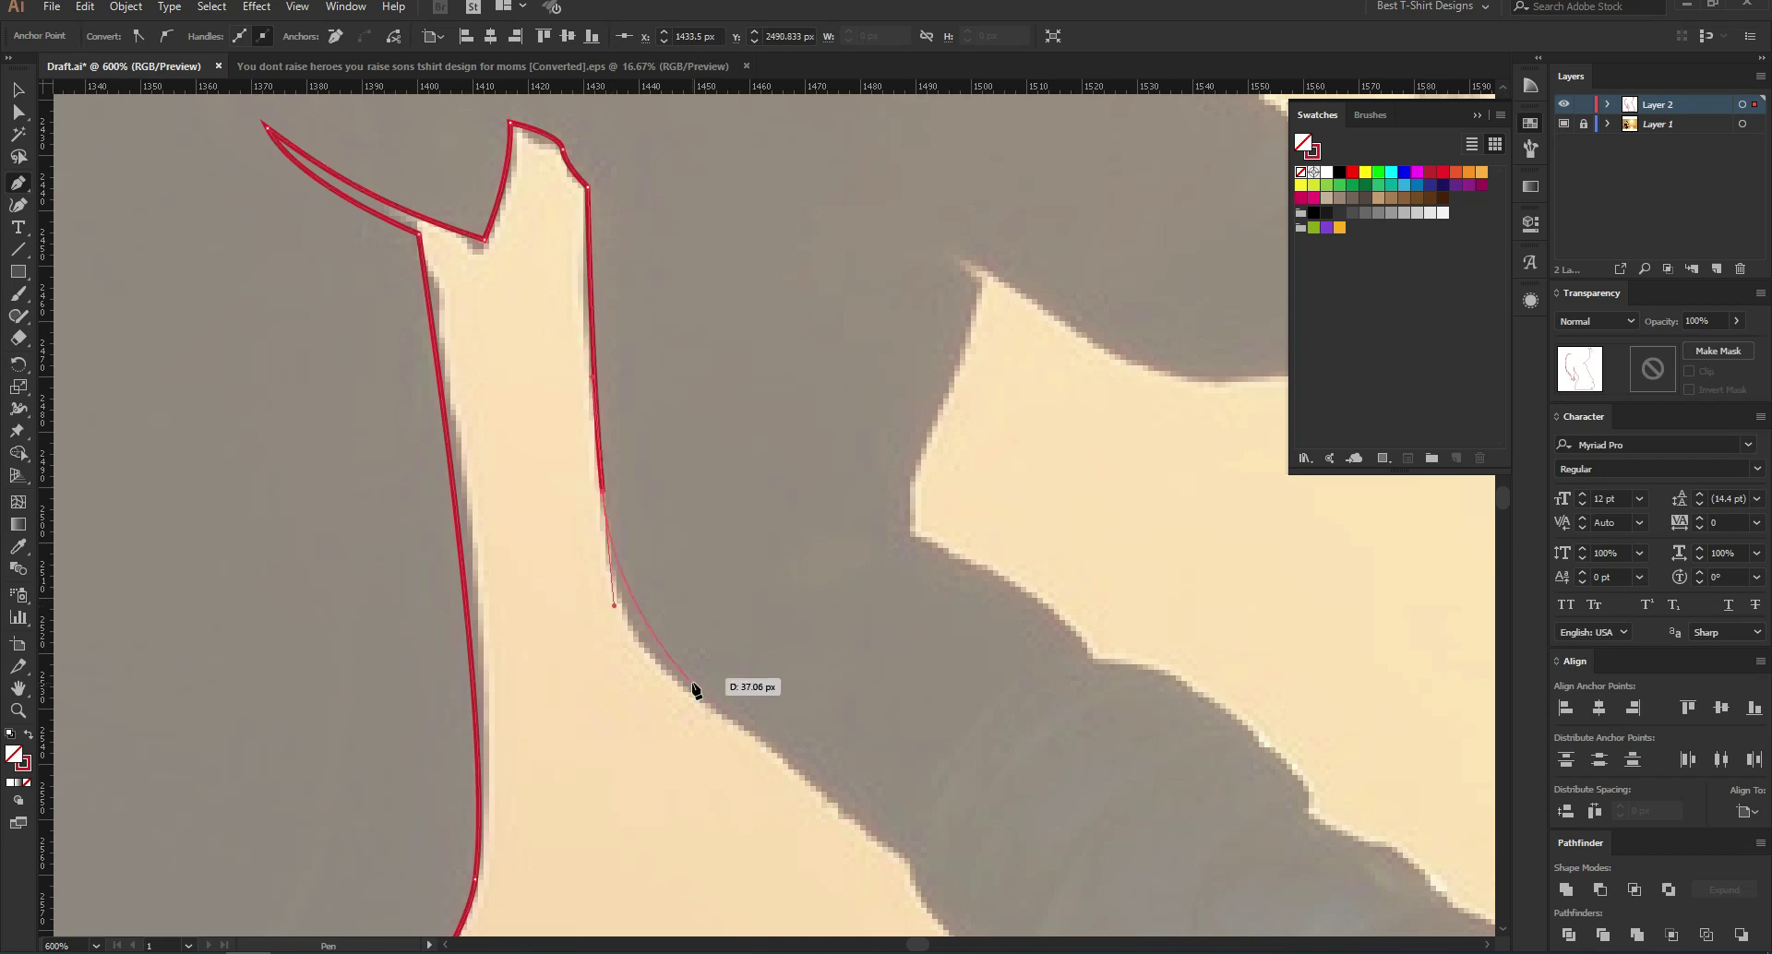
{"action": "left_click_drag", "start_coordinate": [776, 764], "coordinate": [776, 764]}
{"action": "scroll", "coordinate": [881, 795], "scroll_direction": "down", "scroll_amount": 3}
{"action": "left_click", "coordinate": [911, 710]}
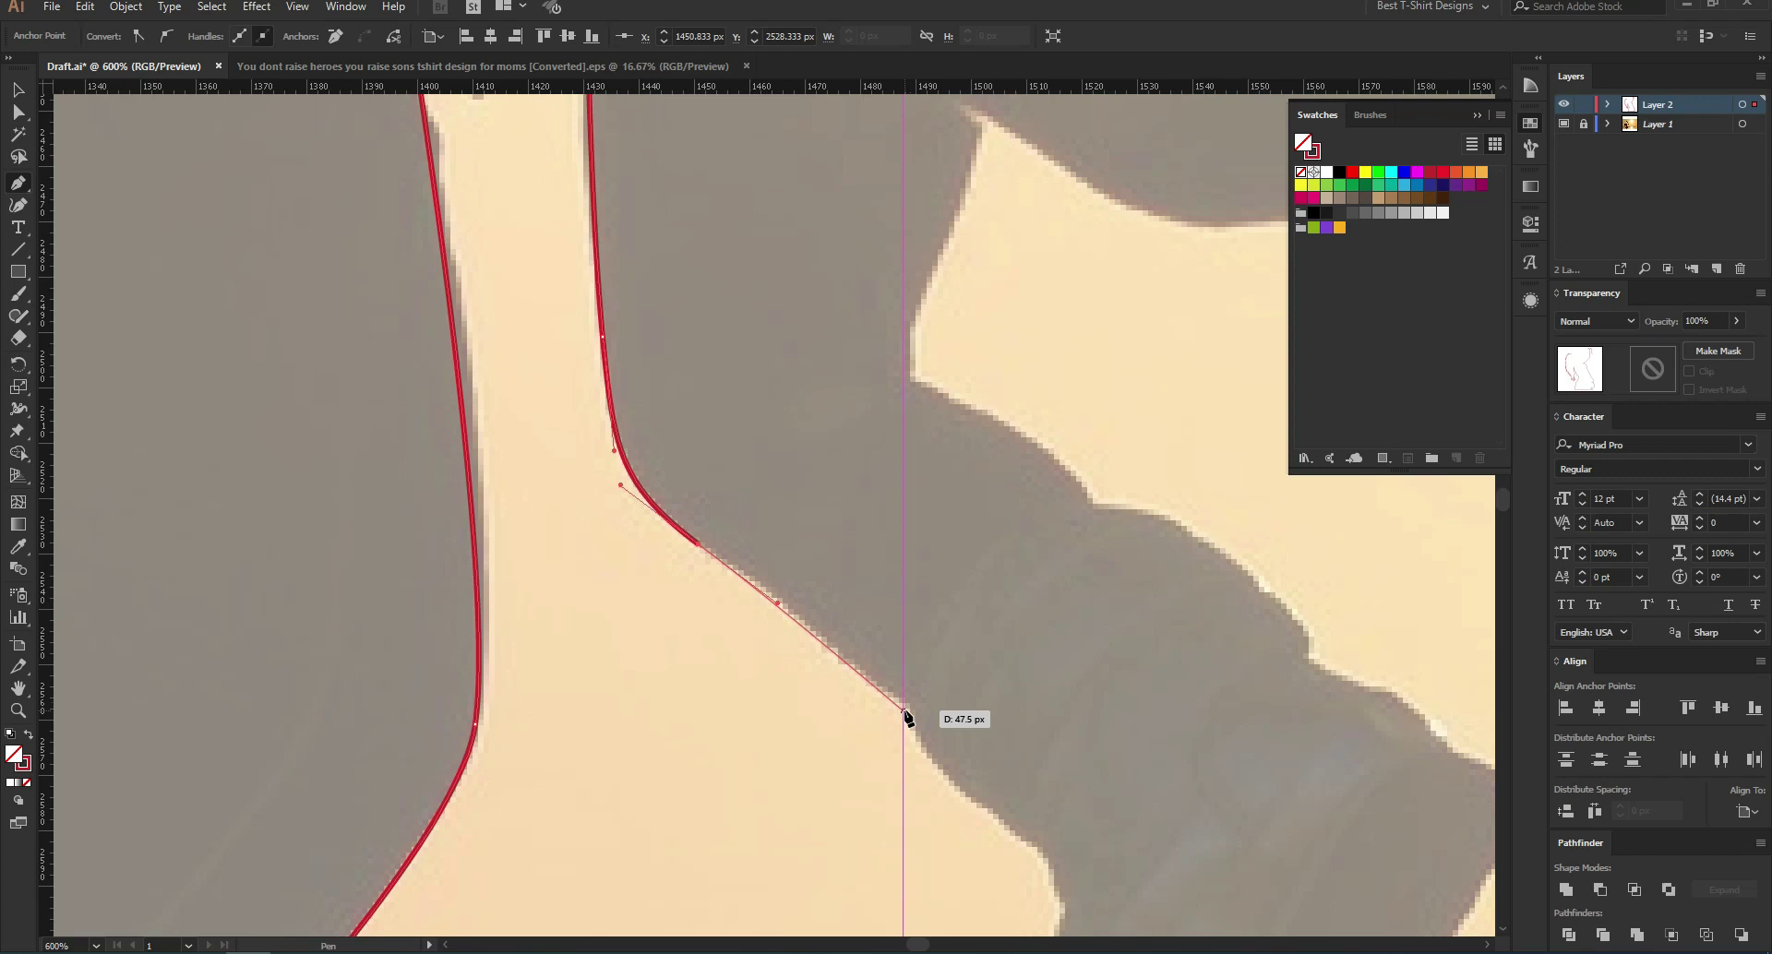
Step: Trace the folded underside of the child's leg with short curves to the inner bend above the foot
{"action": "scroll", "coordinate": [523, 506], "scroll_direction": "down", "scroll_amount": 2}
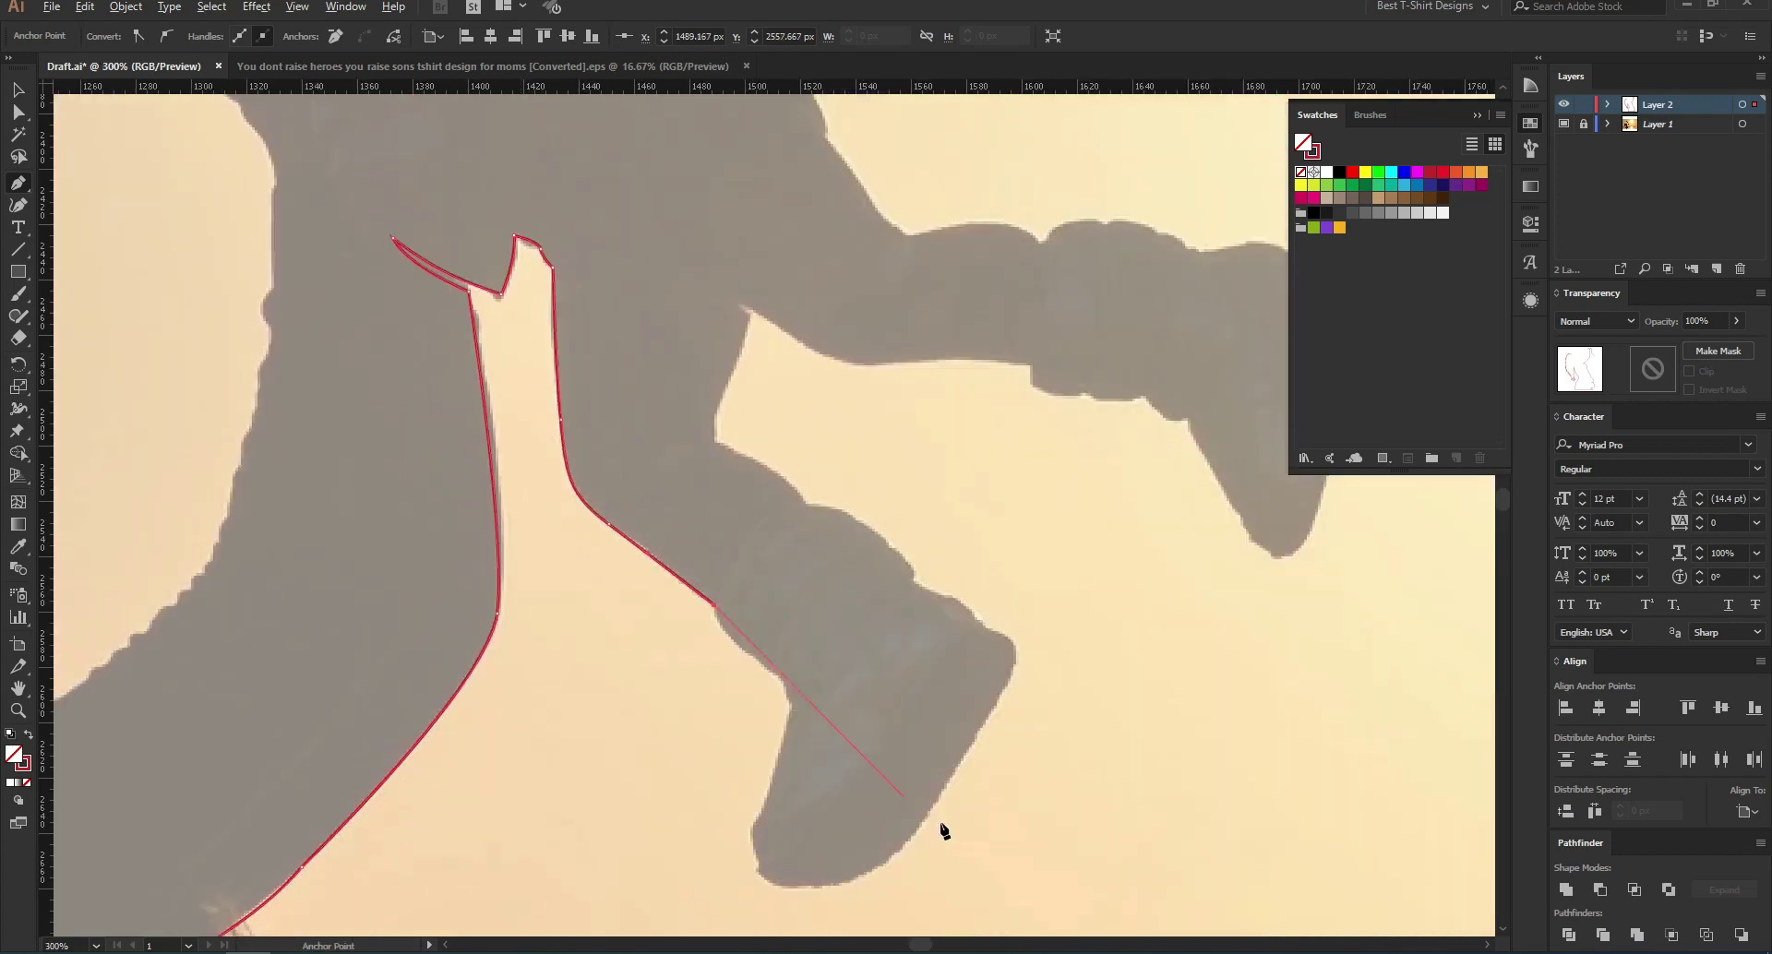
{"action": "scroll", "coordinate": [943, 819], "scroll_direction": "up", "scroll_amount": 2}
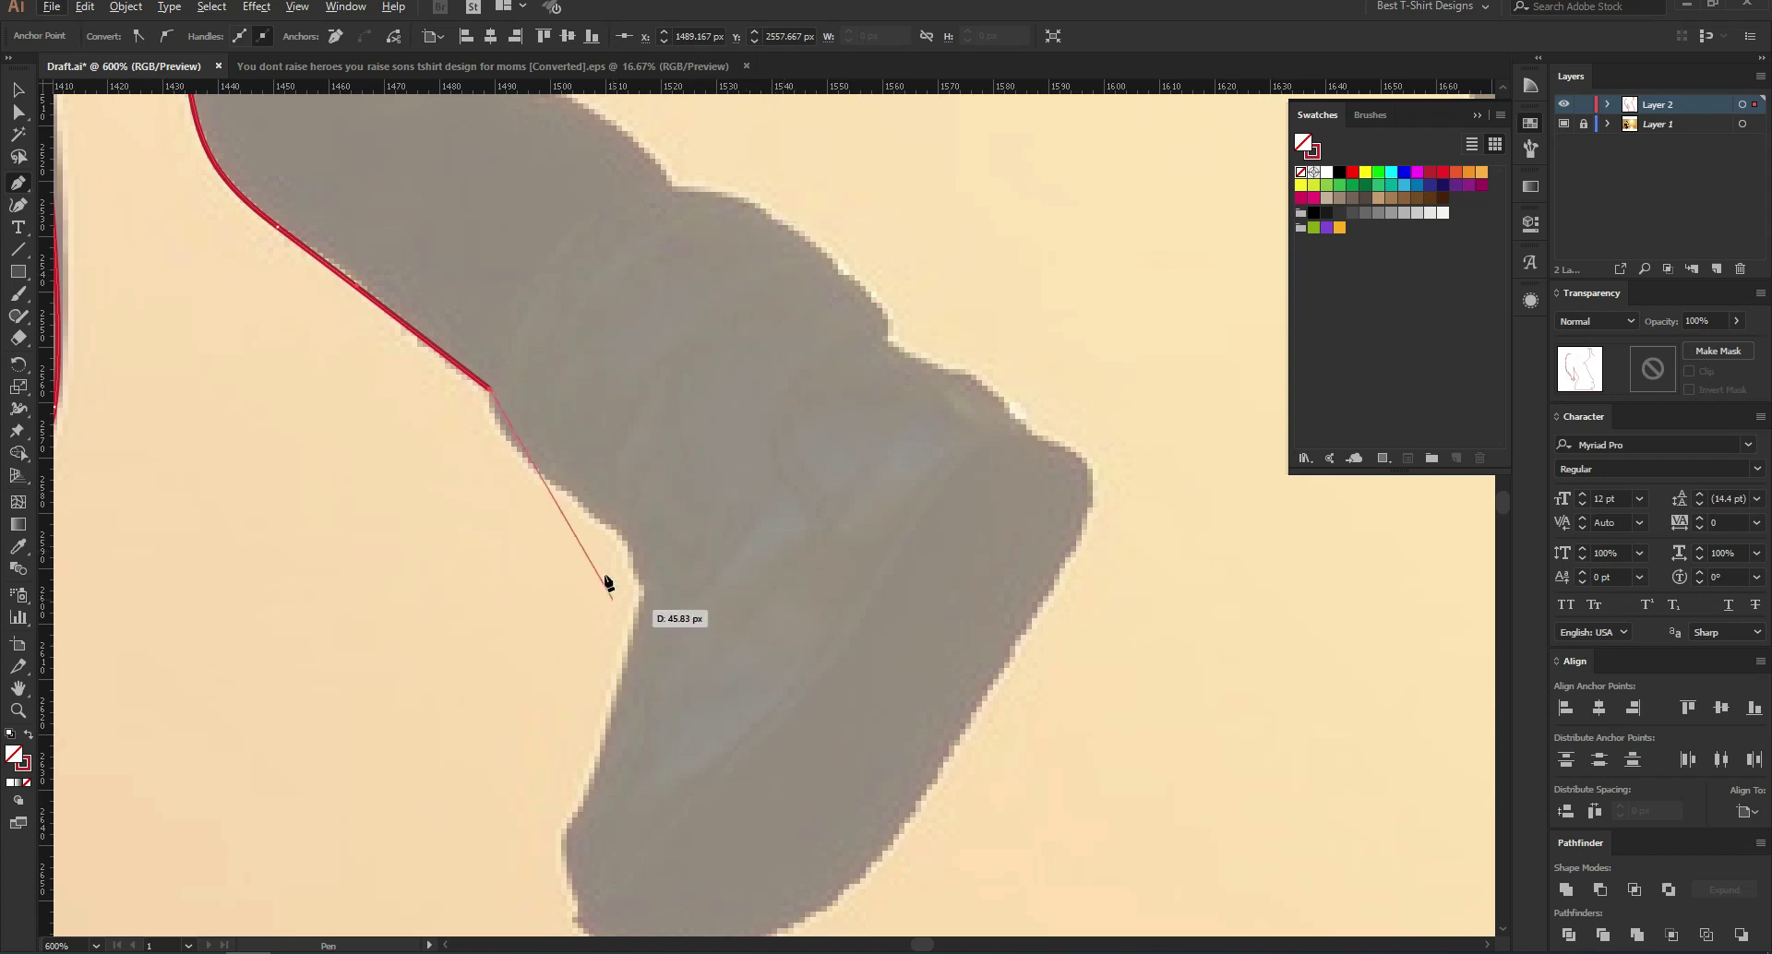
{"action": "left_click_drag", "start_coordinate": [590, 506], "coordinate": [598, 509]}
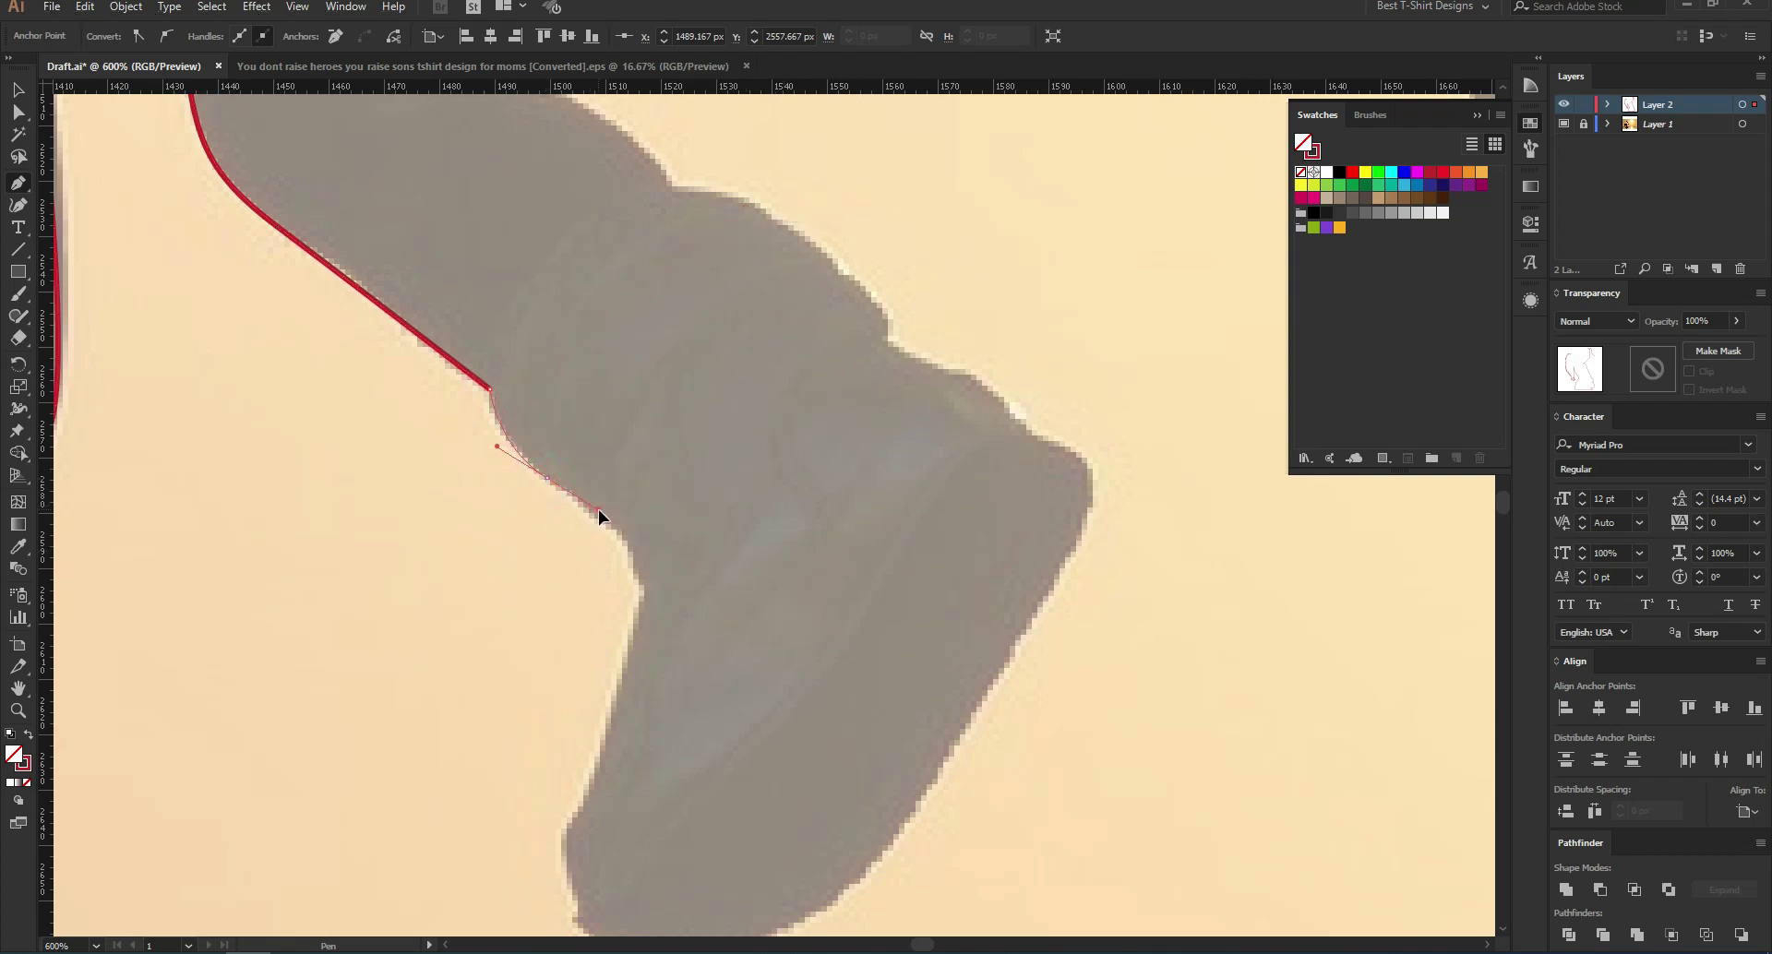
{"action": "left_click_drag", "start_coordinate": [635, 639], "coordinate": [563, 679]}
Step: Trace around the rounded lower end of the child's foot and up its long outer edge to the upper outer corner
{"action": "scroll", "coordinate": [680, 451], "scroll_direction": "down", "scroll_amount": 4}
{"action": "left_click_drag", "start_coordinate": [582, 759], "coordinate": [581, 757]}
{"action": "left_click_drag", "start_coordinate": [724, 792], "coordinate": [729, 786]}
{"action": "left_click_drag", "start_coordinate": [954, 610], "coordinate": [987, 584]}
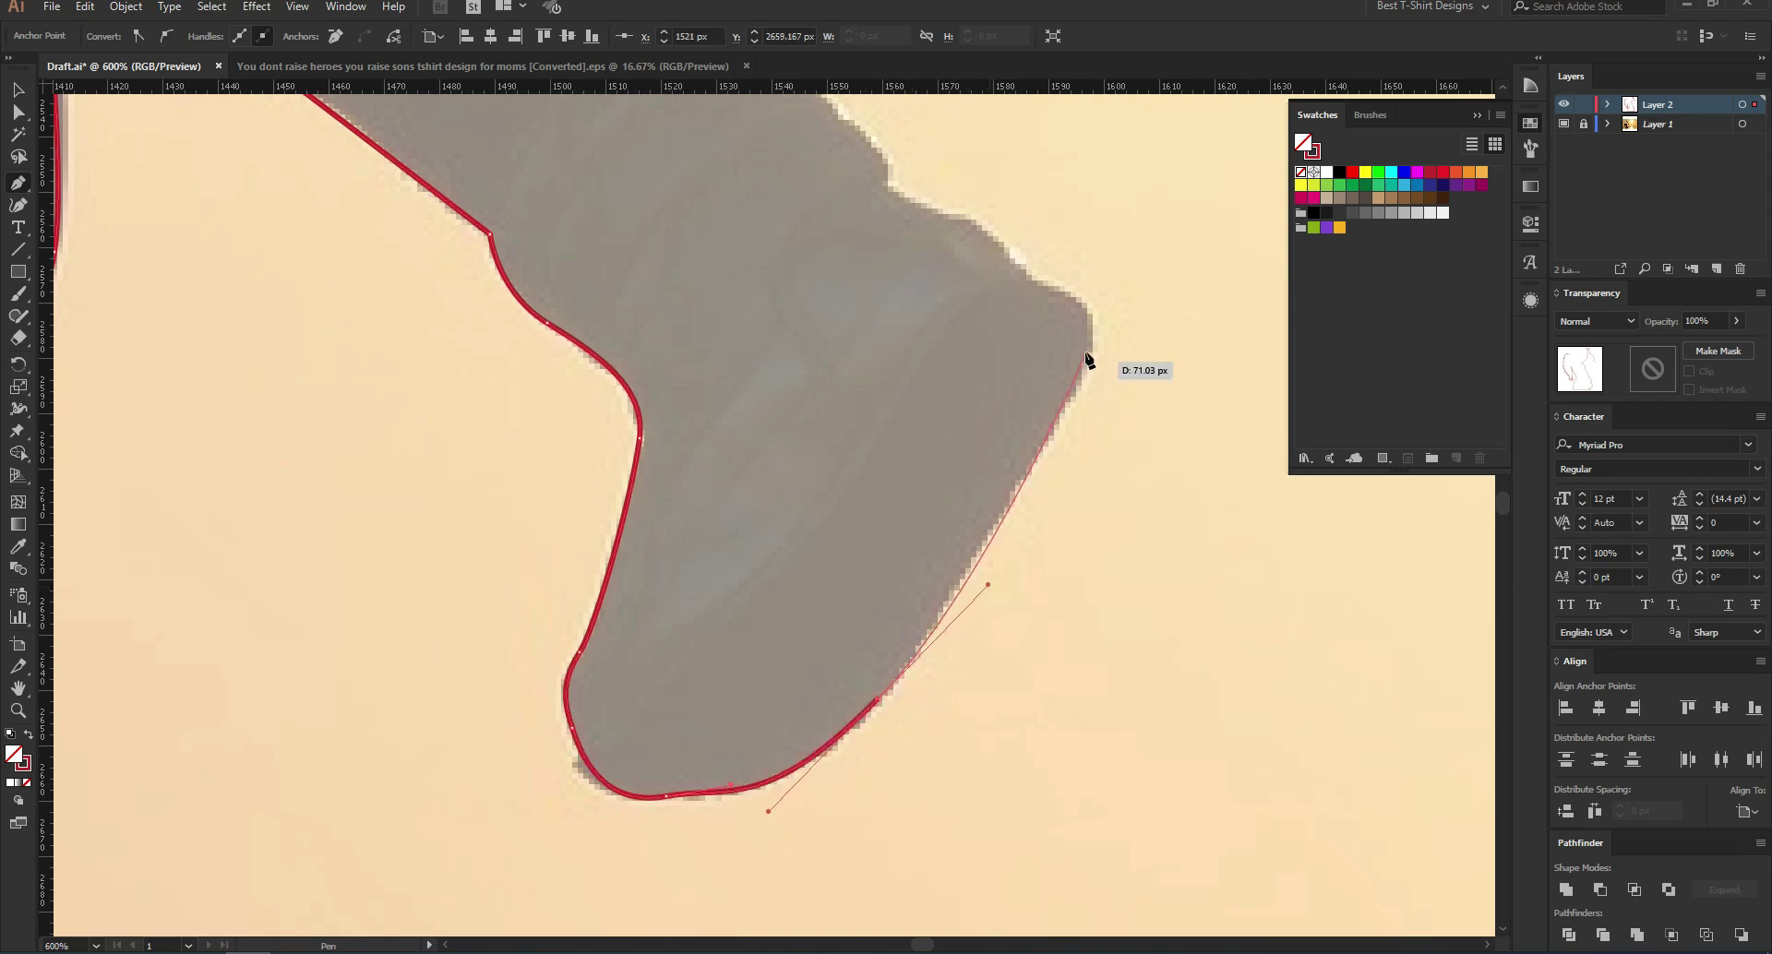
{"action": "left_click_drag", "start_coordinate": [1089, 343], "coordinate": [1085, 311]}
{"action": "key", "text": "space"}
{"action": "left_click_drag", "start_coordinate": [1026, 361], "coordinate": [798, 627]}
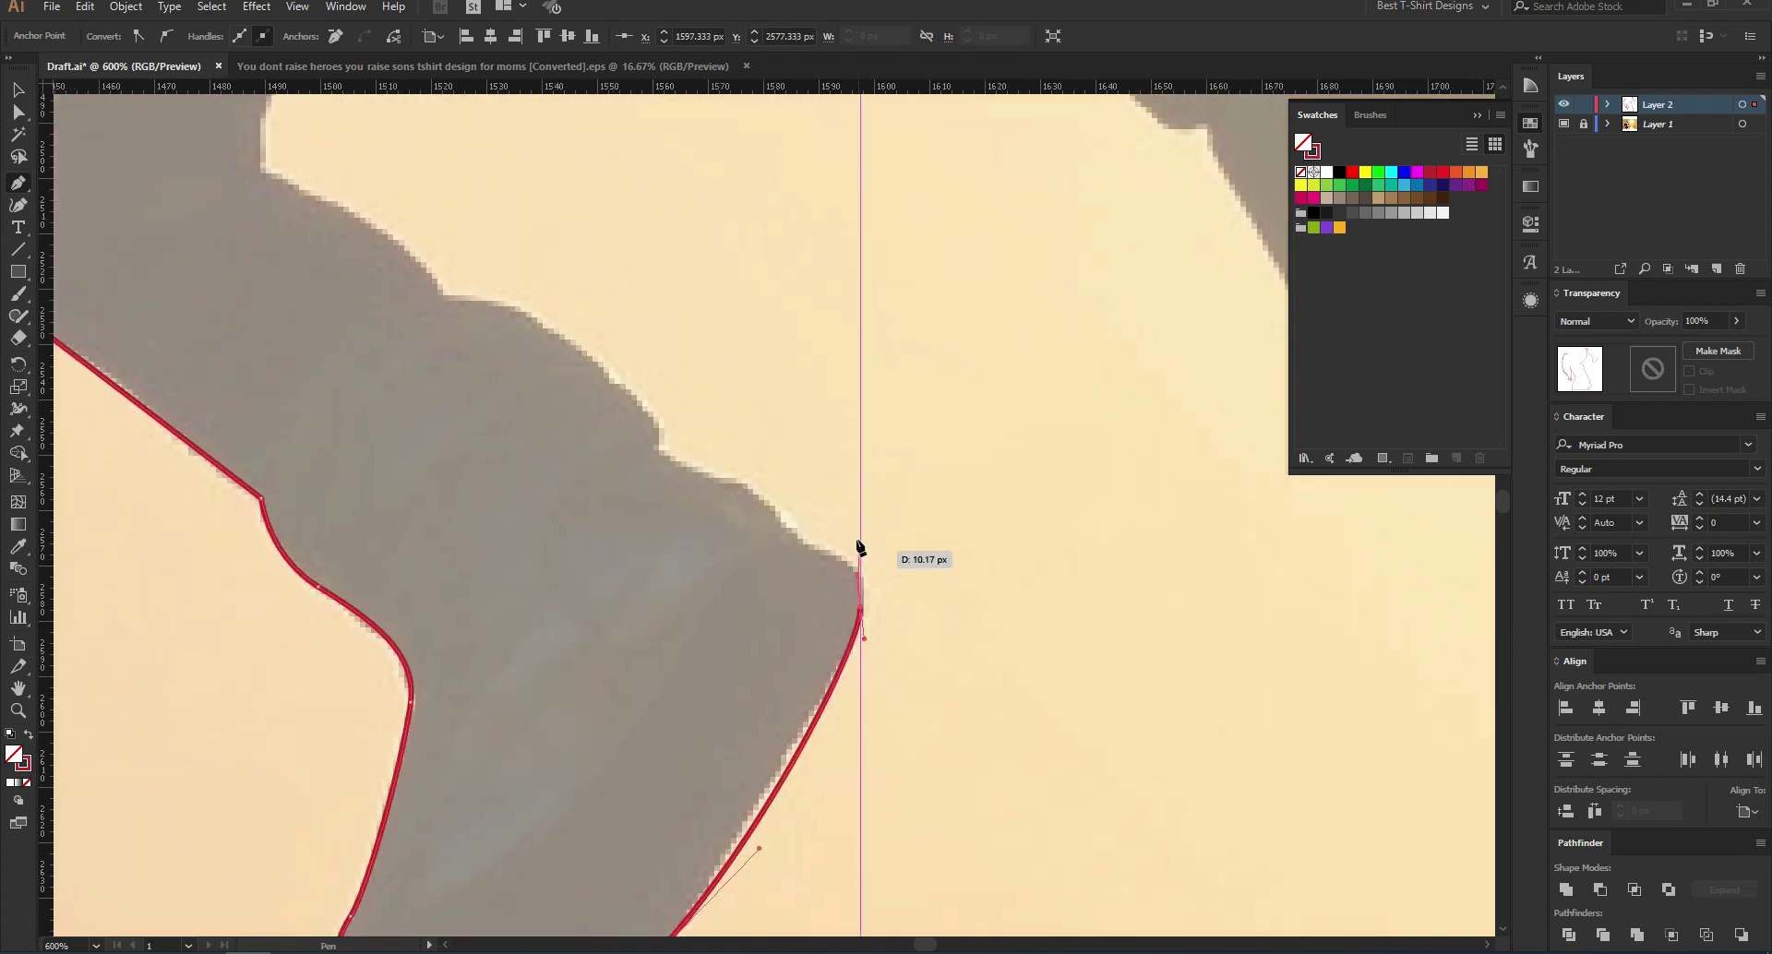
Step: Round the foot's outer corner and trace the scalloped folds along the leg's upper edge, with corner points between the bumps
{"action": "left_click_drag", "start_coordinate": [747, 540], "coordinate": [745, 538]}
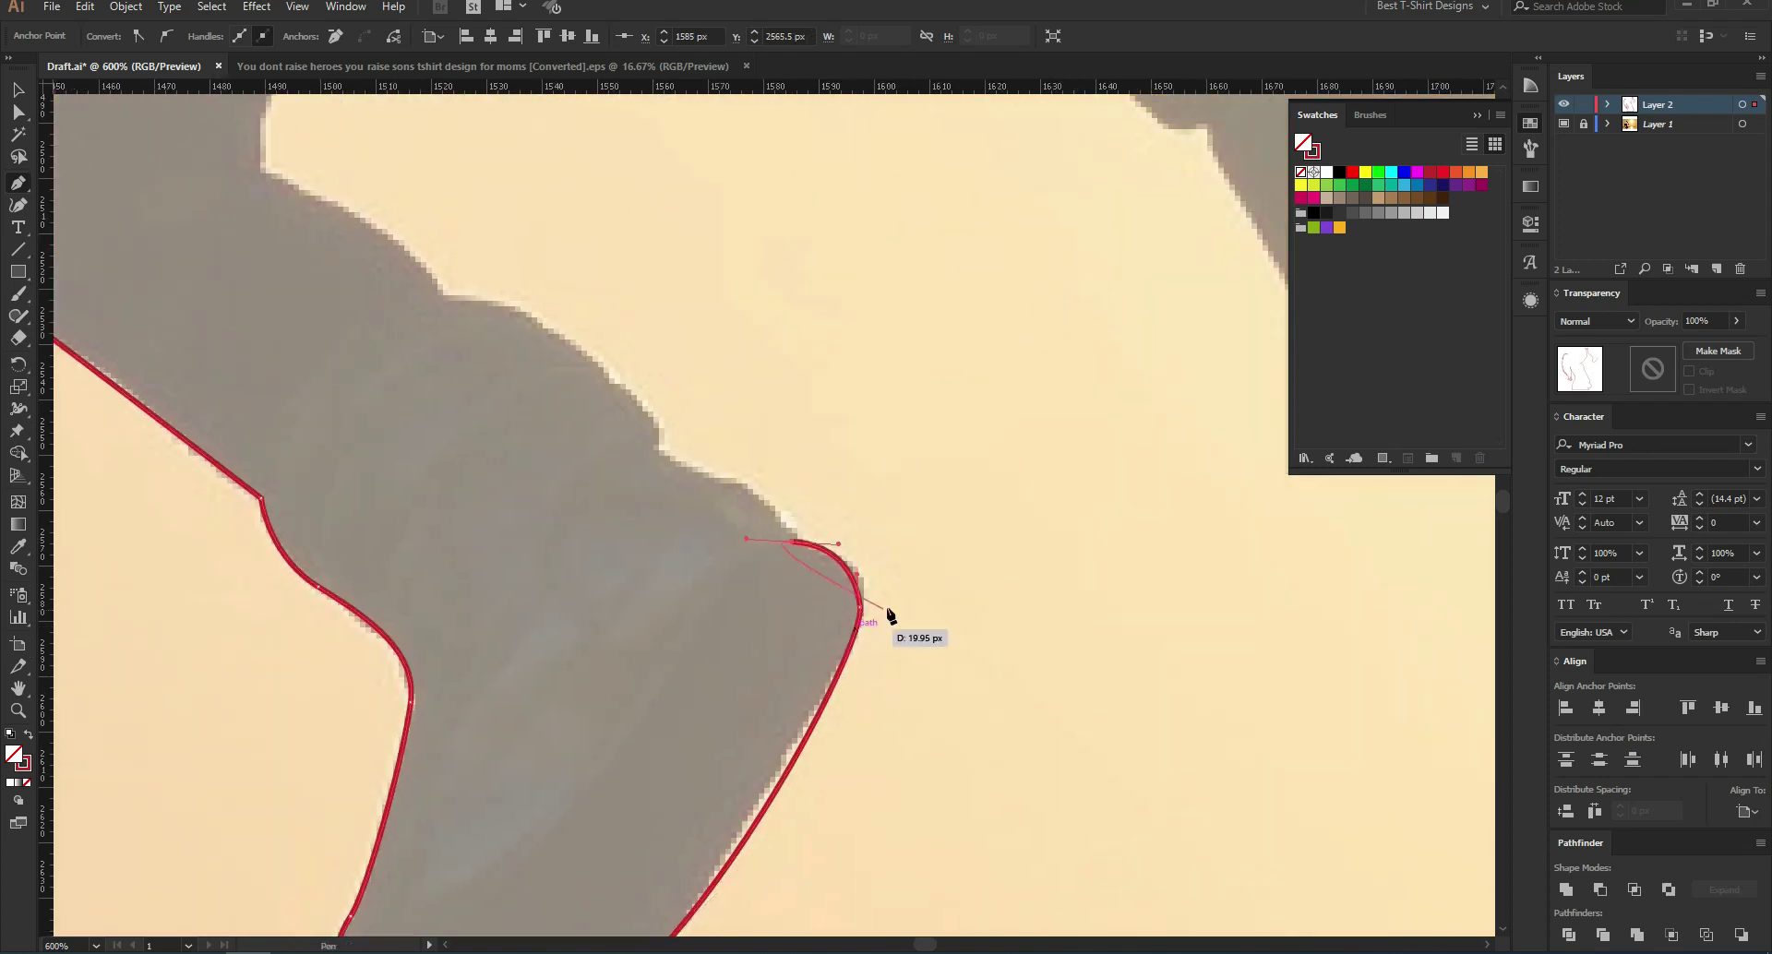
{"action": "mouse_move", "coordinate": [722, 481]}
{"action": "left_mouse_down"}
{"action": "mouse_move", "coordinate": [683, 480]}
{"action": "mouse_move", "coordinate": [676, 457]}
{"action": "left_mouse_up"}
{"action": "left_click_drag", "start_coordinate": [606, 382], "coordinate": [575, 376]}
{"action": "left_click_drag", "start_coordinate": [566, 356], "coordinate": [569, 339]}
{"action": "left_click_drag", "start_coordinate": [379, 311], "coordinate": [380, 312]}
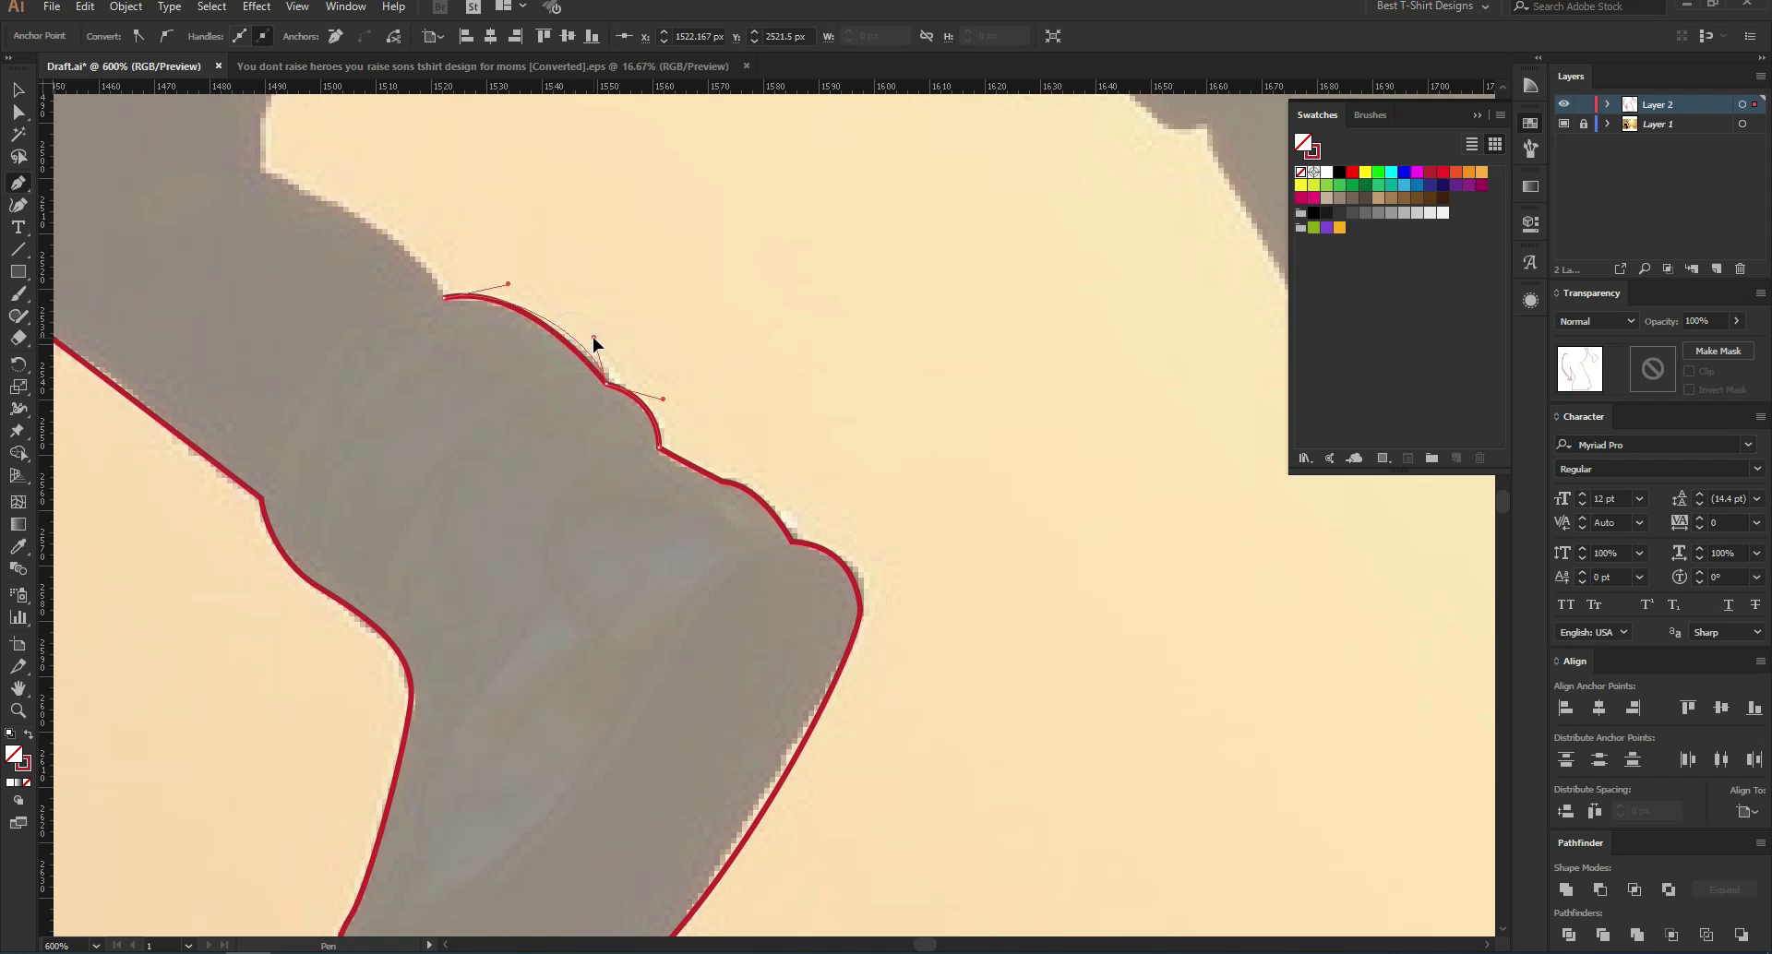
Step: Reshape the last fold's curve by adjusting its handles, and remove the outgoing handle at the path's end point
{"action": "left_click_drag", "start_coordinate": [593, 343], "coordinate": [593, 340]}
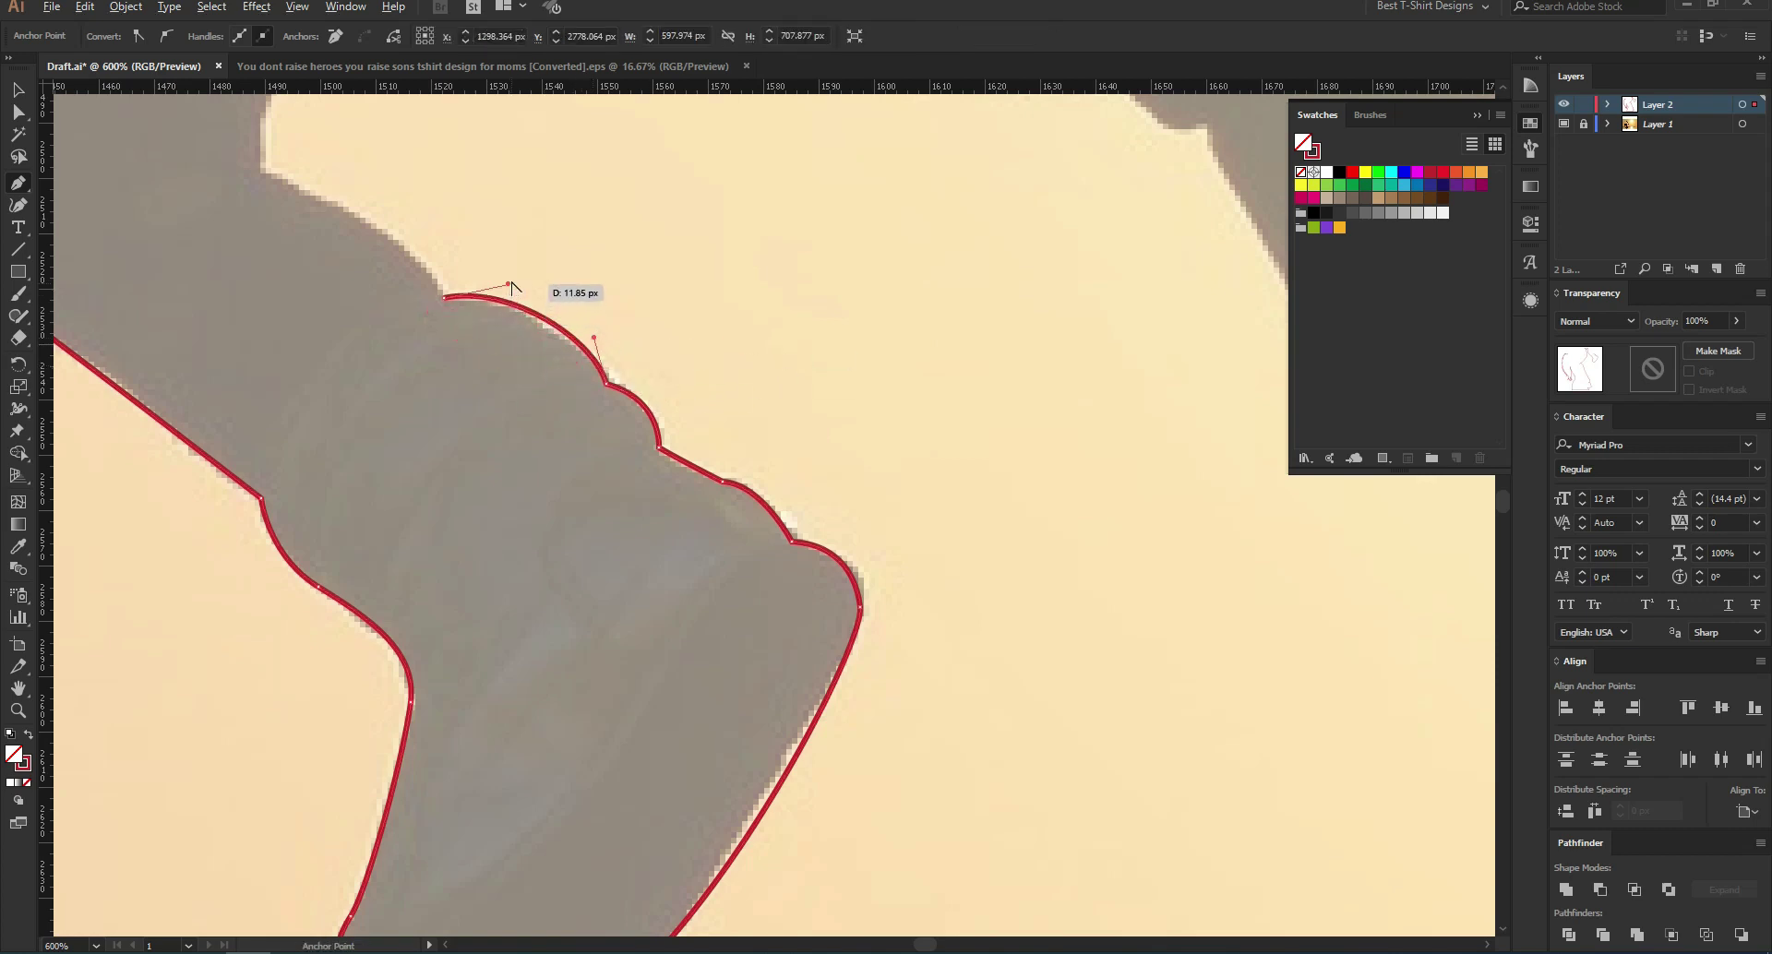
{"action": "left_click_drag", "start_coordinate": [519, 303], "coordinate": [524, 314]}
{"action": "left_click", "coordinate": [445, 298]}
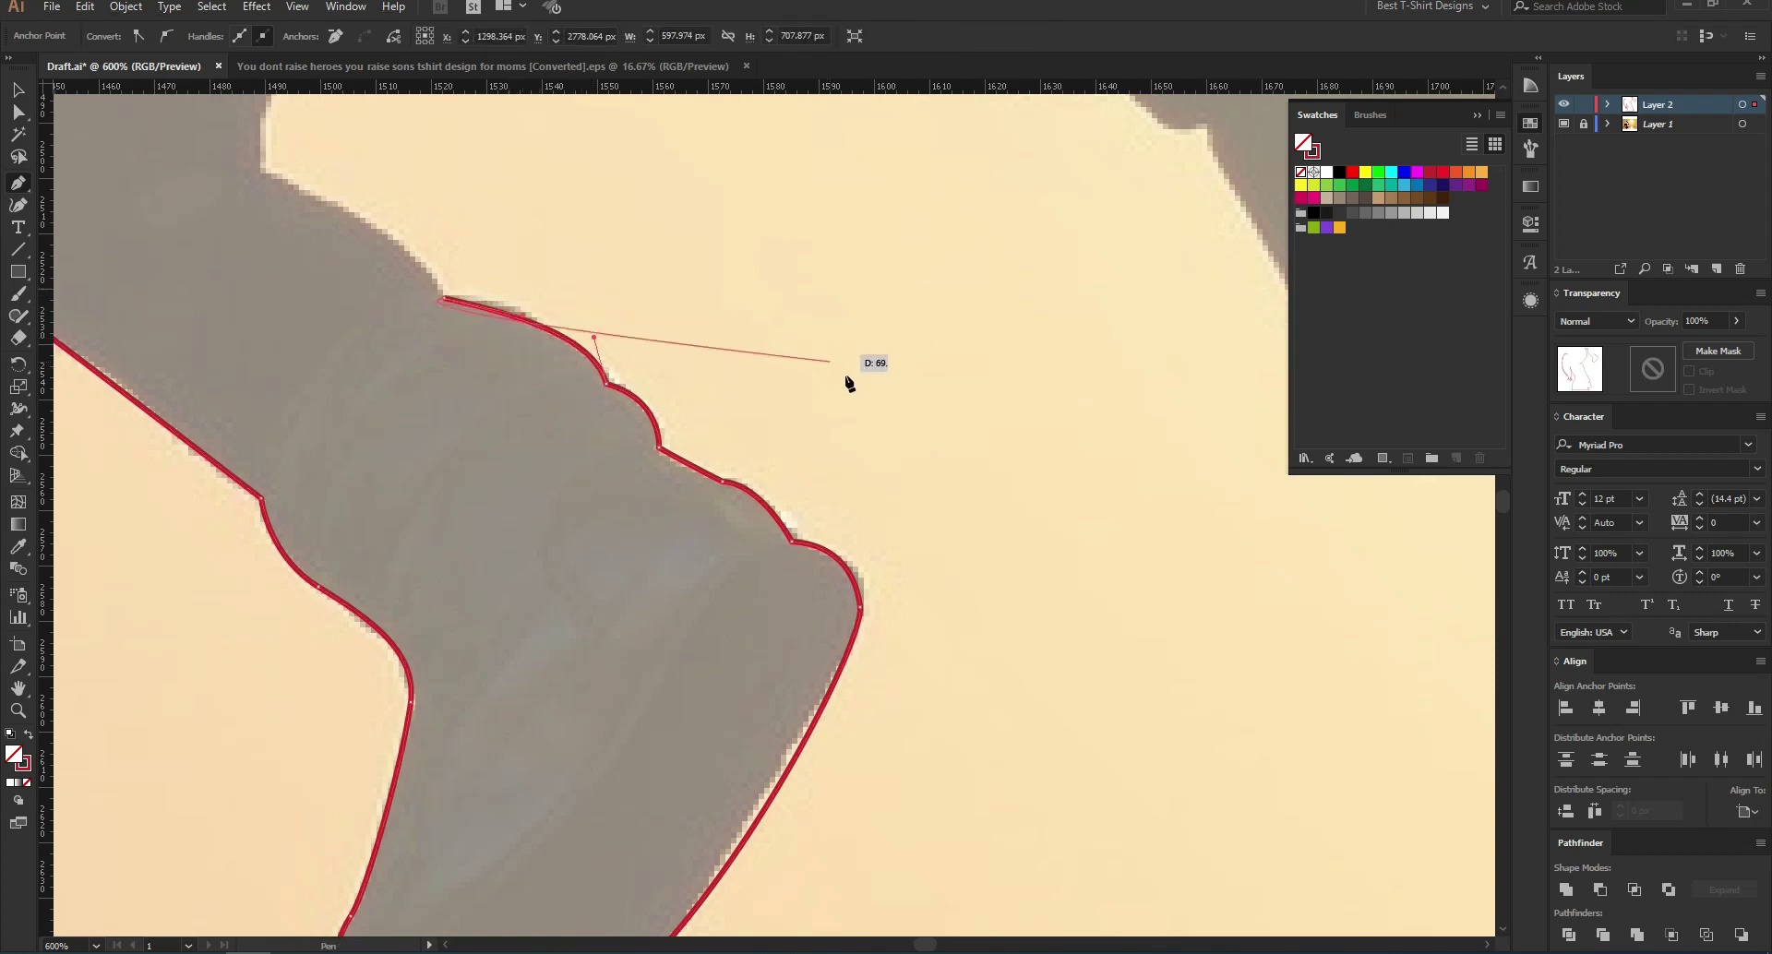
{"action": "scroll", "coordinate": [866, 403], "scroll_direction": "down", "scroll_amount": 1}
{"action": "scroll", "coordinate": [429, 179], "scroll_direction": "up", "scroll_amount": 2}
{"action": "scroll", "coordinate": [870, 436], "scroll_direction": "up", "scroll_amount": 2}
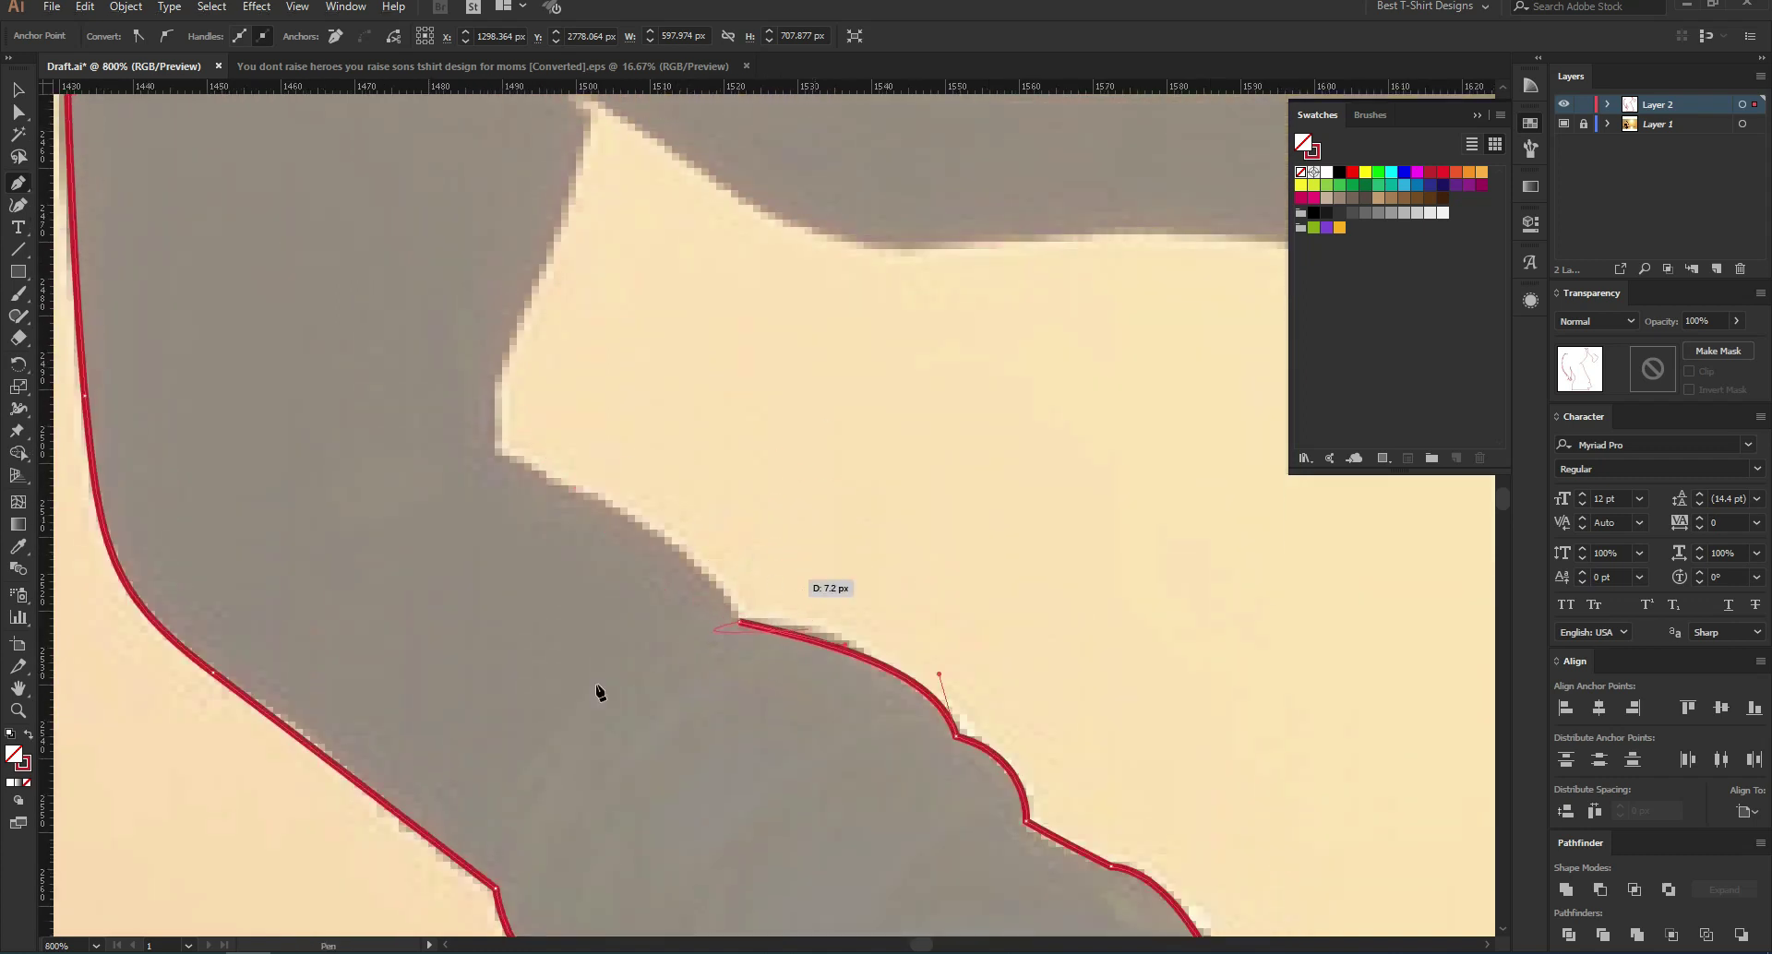
Step: Trace the gap between the child's legs up to its inner corner, then run a pointed overlap into the body and back onto the upper leg's underside
{"action": "left_click", "coordinate": [739, 626]}
{"action": "mouse_move", "coordinate": [503, 455]}
{"action": "left_mouse_down"}
{"action": "mouse_move", "coordinate": [337, 455]}
{"action": "mouse_move", "coordinate": [528, 350]}
{"action": "mouse_move", "coordinate": [491, 376]}
{"action": "left_mouse_up"}
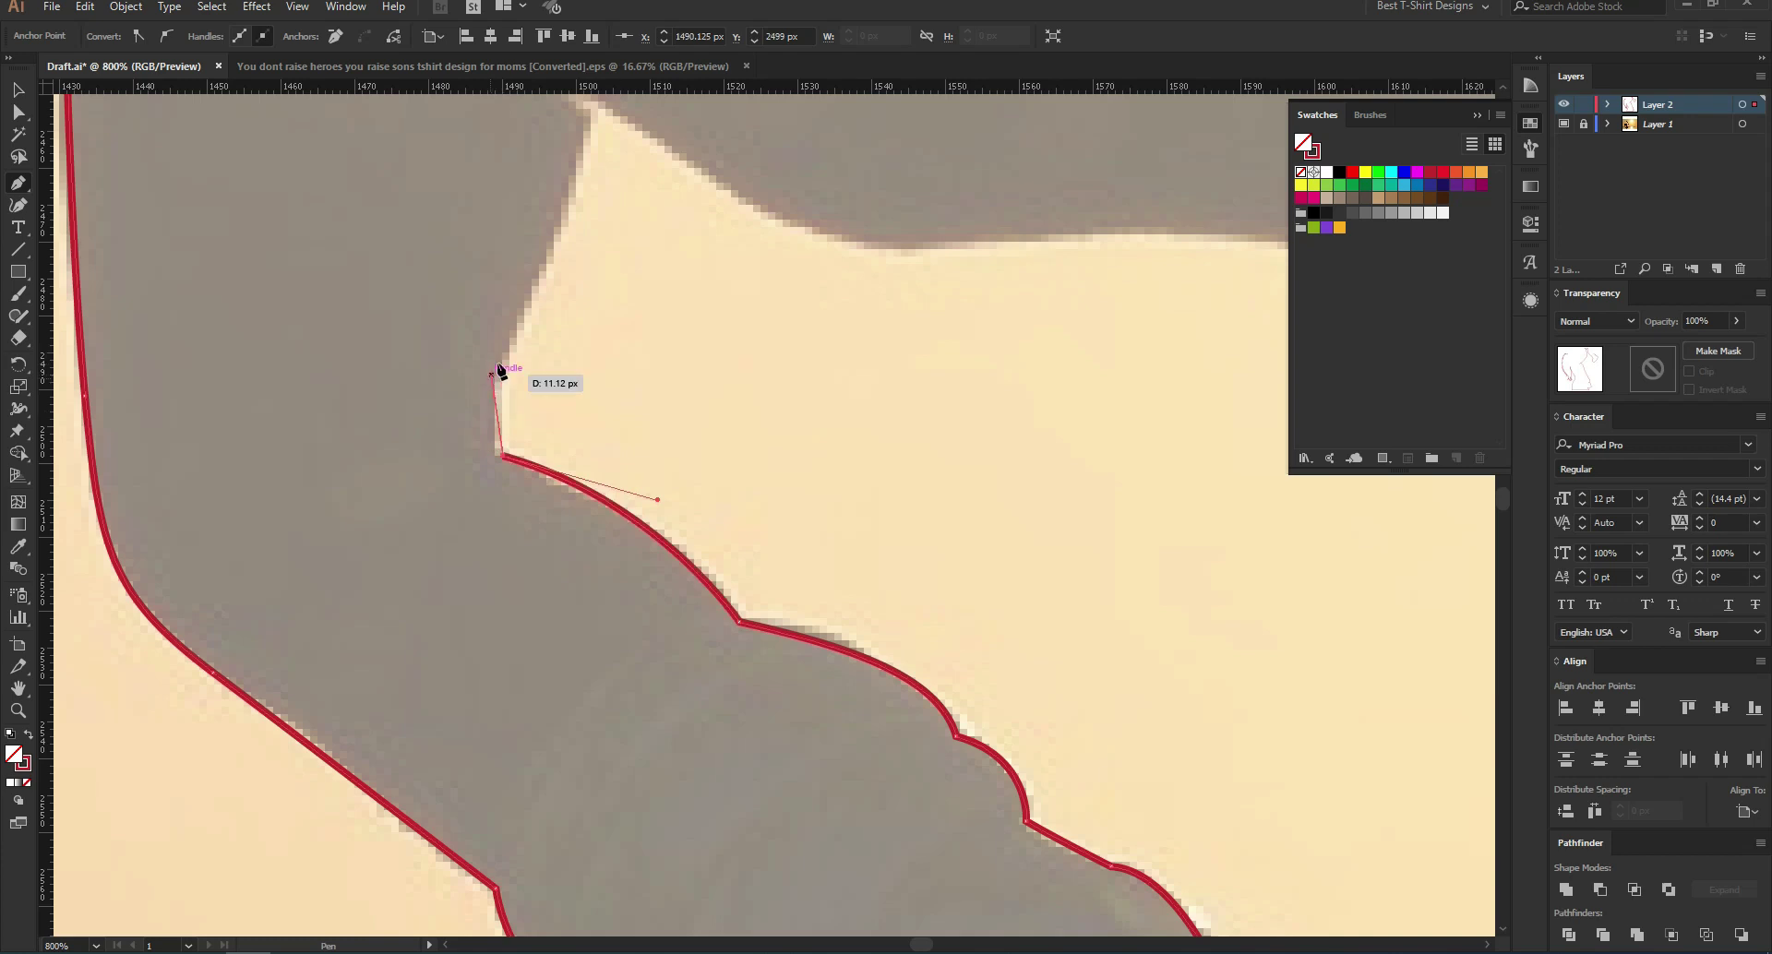
{"action": "mouse_move", "coordinate": [563, 240]}
{"action": "left_mouse_down"}
{"action": "mouse_move", "coordinate": [519, 226]}
{"action": "mouse_move", "coordinate": [503, 191]}
{"action": "mouse_move", "coordinate": [567, 222]}
{"action": "left_mouse_up"}
{"action": "scroll", "coordinate": [581, 217], "scroll_direction": "up", "scroll_amount": 3}
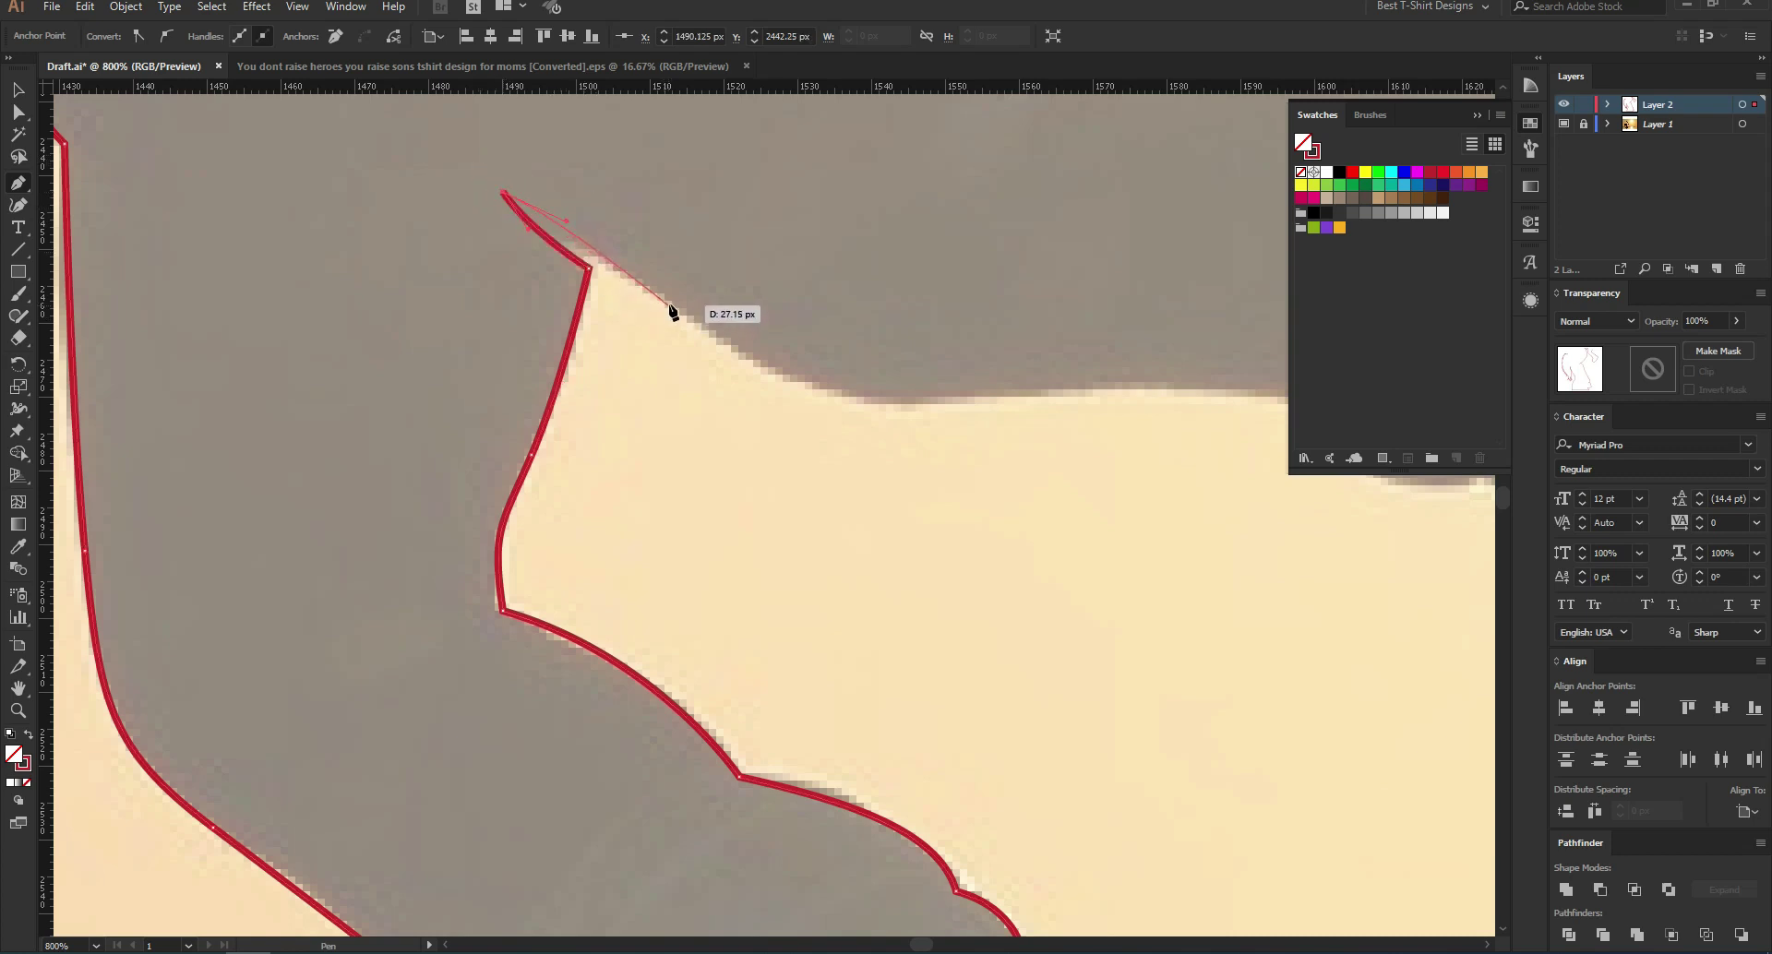
{"action": "key", "text": "ctrl+z"}
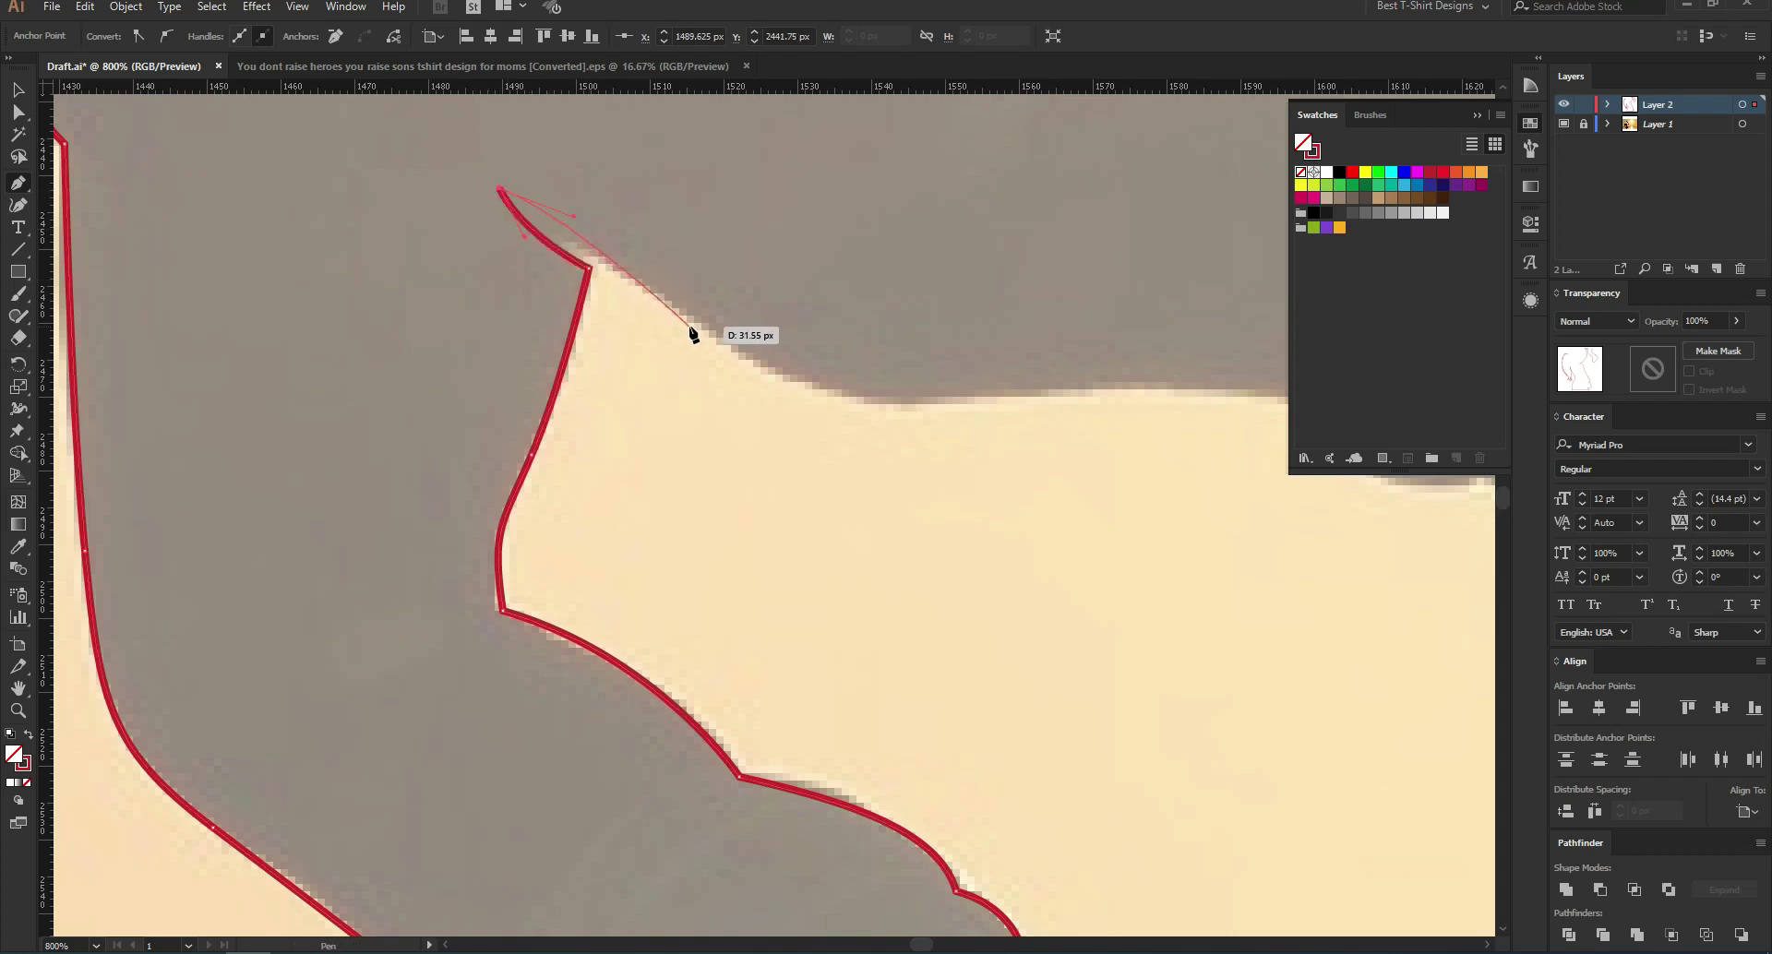
{"action": "left_click_drag", "start_coordinate": [708, 322], "coordinate": [820, 359]}
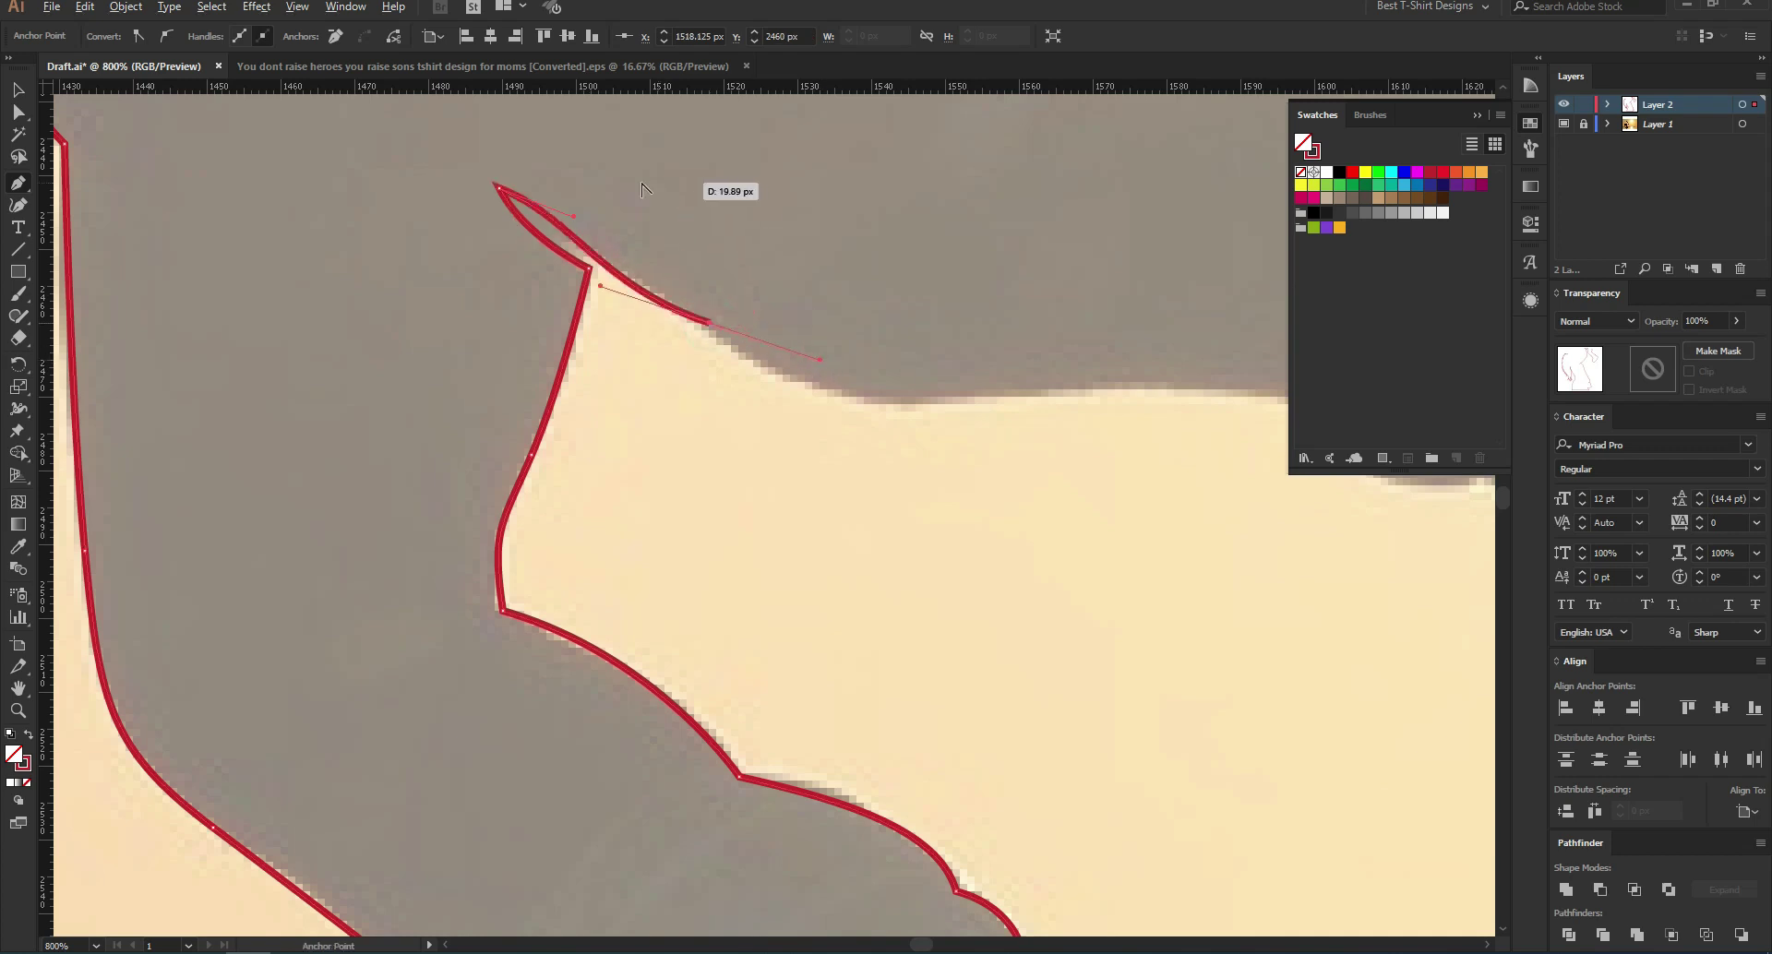
Step: Straighten the upper curve of the pointed overlap and nudge the gap's inner corner anchor slightly down onto the silhouette edge
{"action": "scroll", "coordinate": [666, 181], "scroll_direction": "up", "scroll_amount": 1}
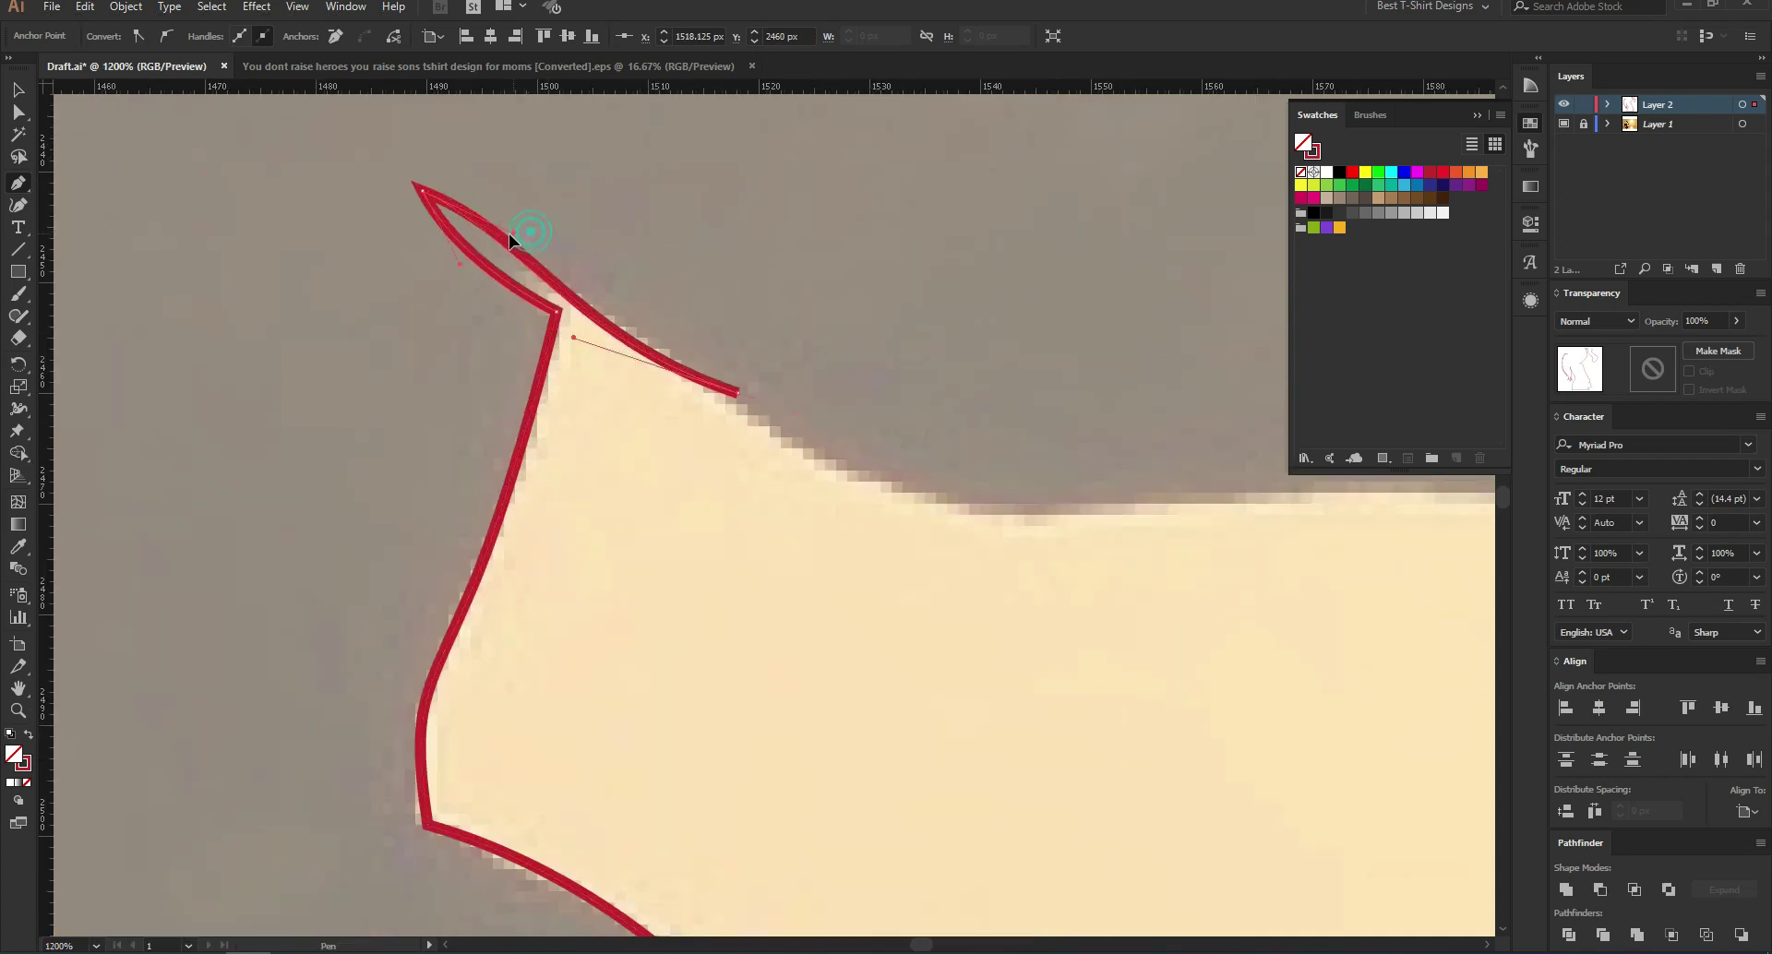
{"action": "key", "text": "a"}
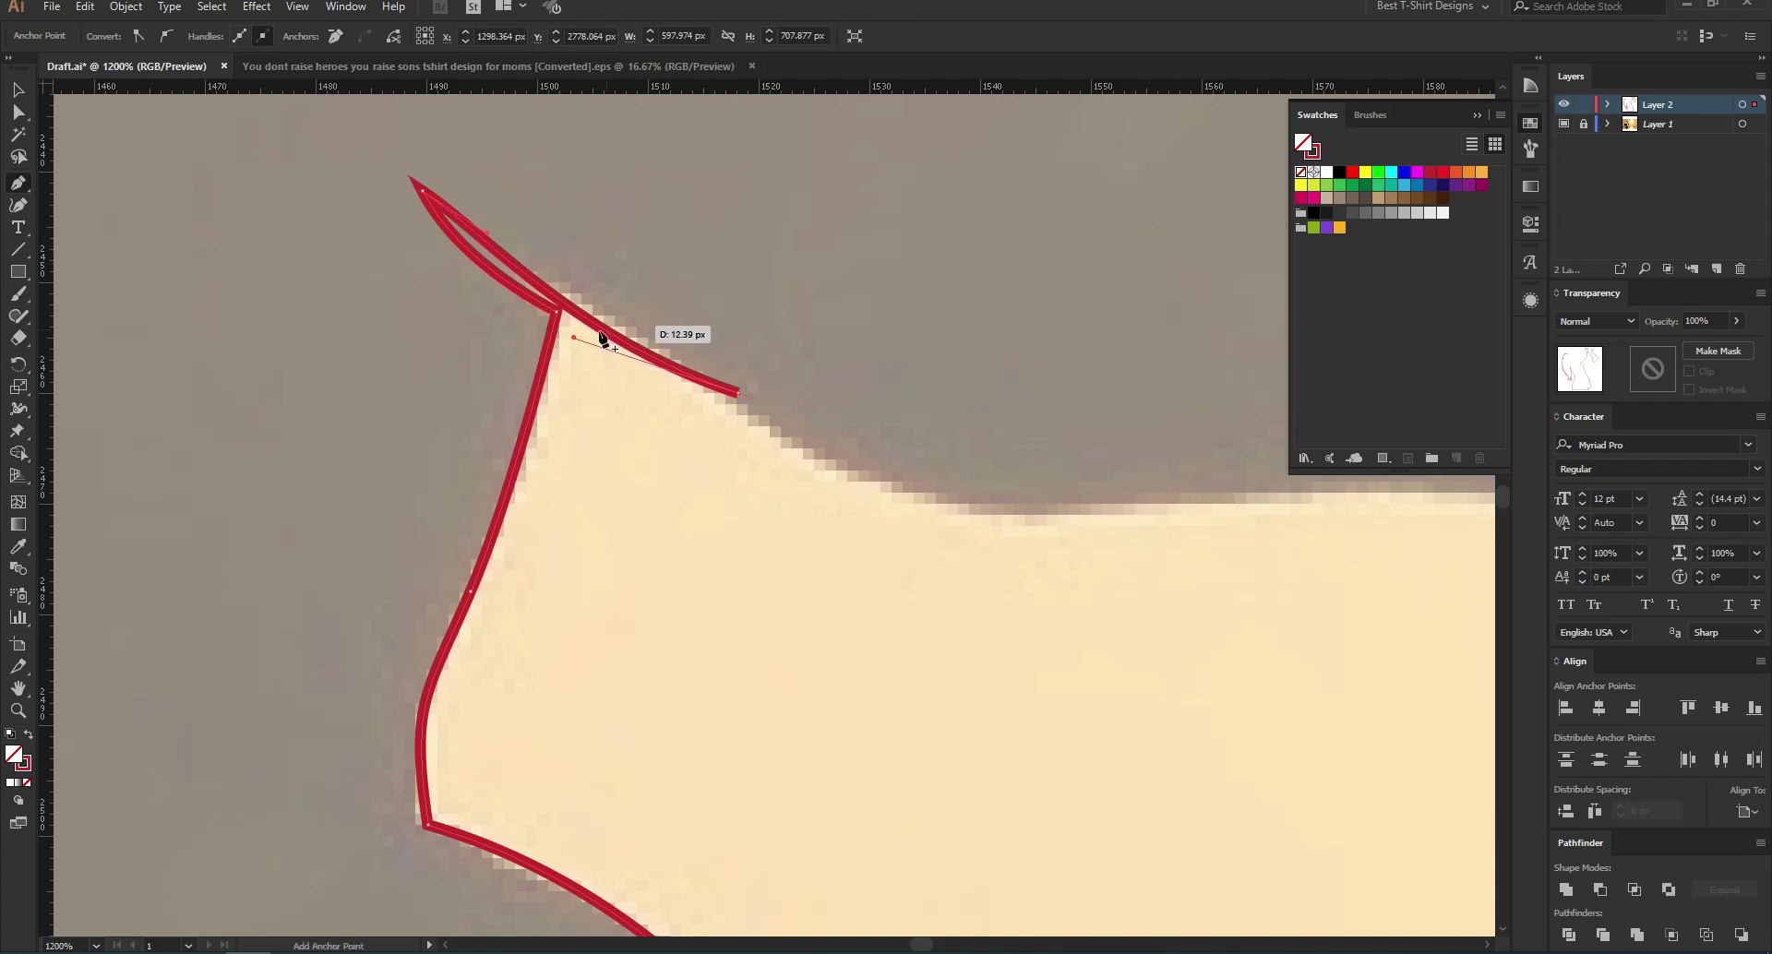
{"action": "left_click", "coordinate": [558, 317]}
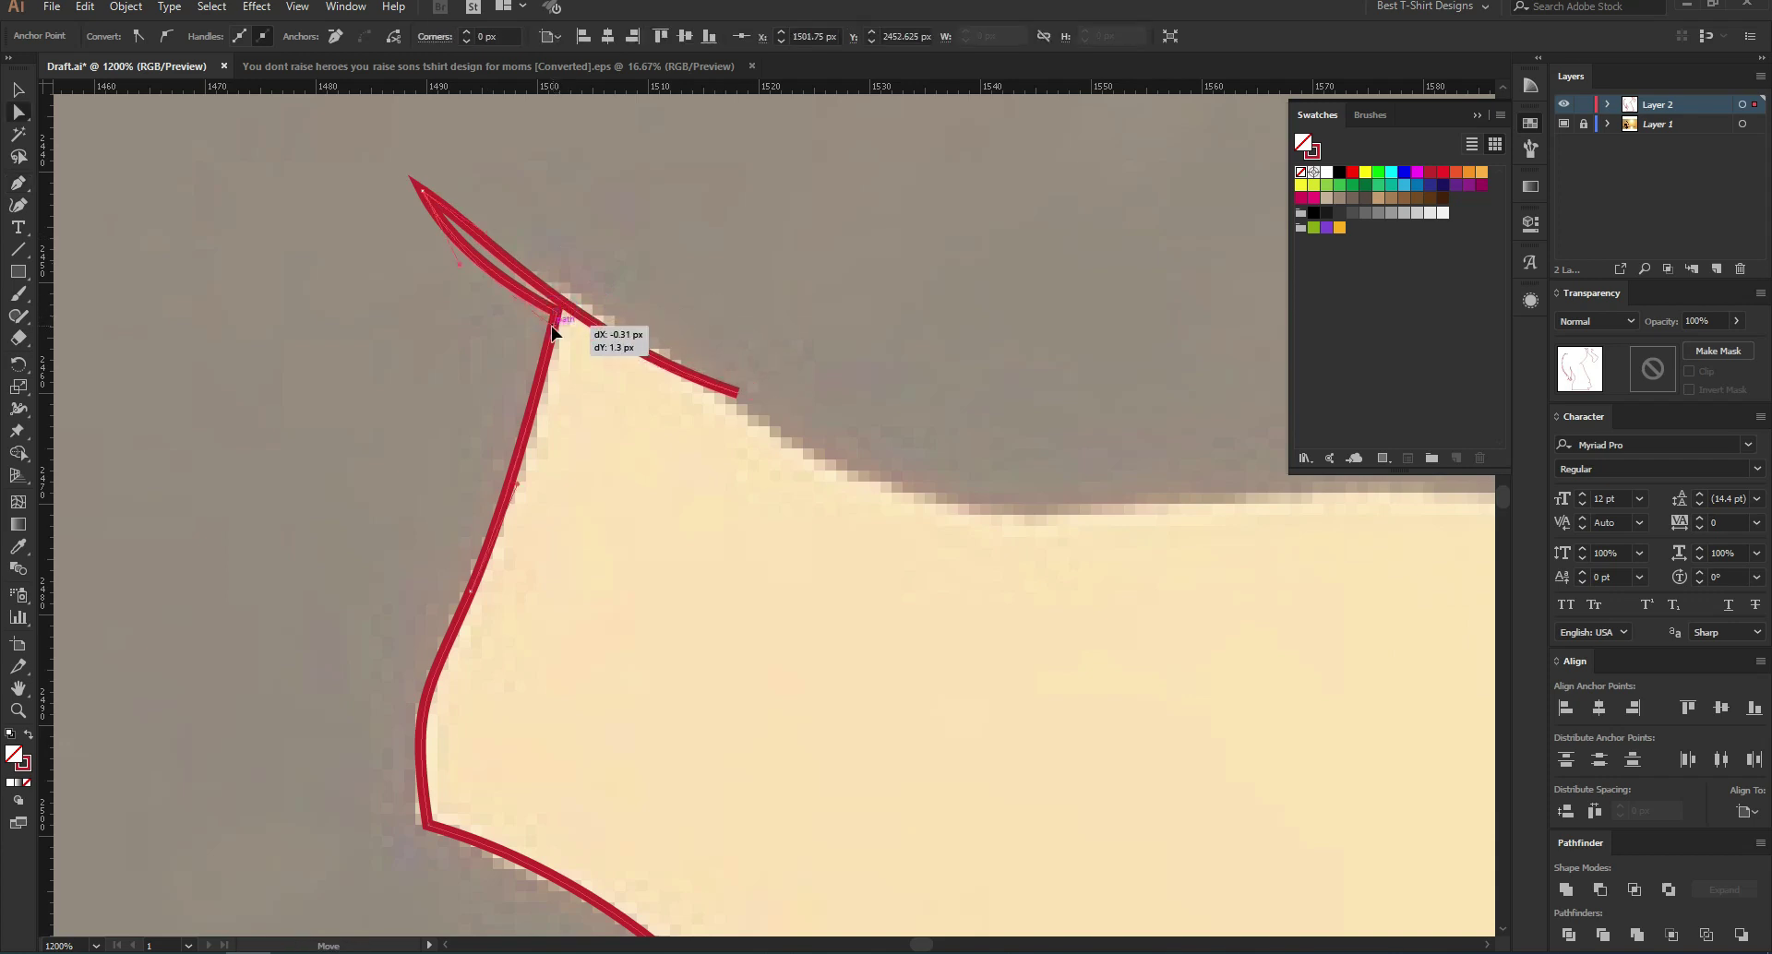
{"action": "scroll", "coordinate": [437, 277], "scroll_direction": "down", "scroll_amount": 1}
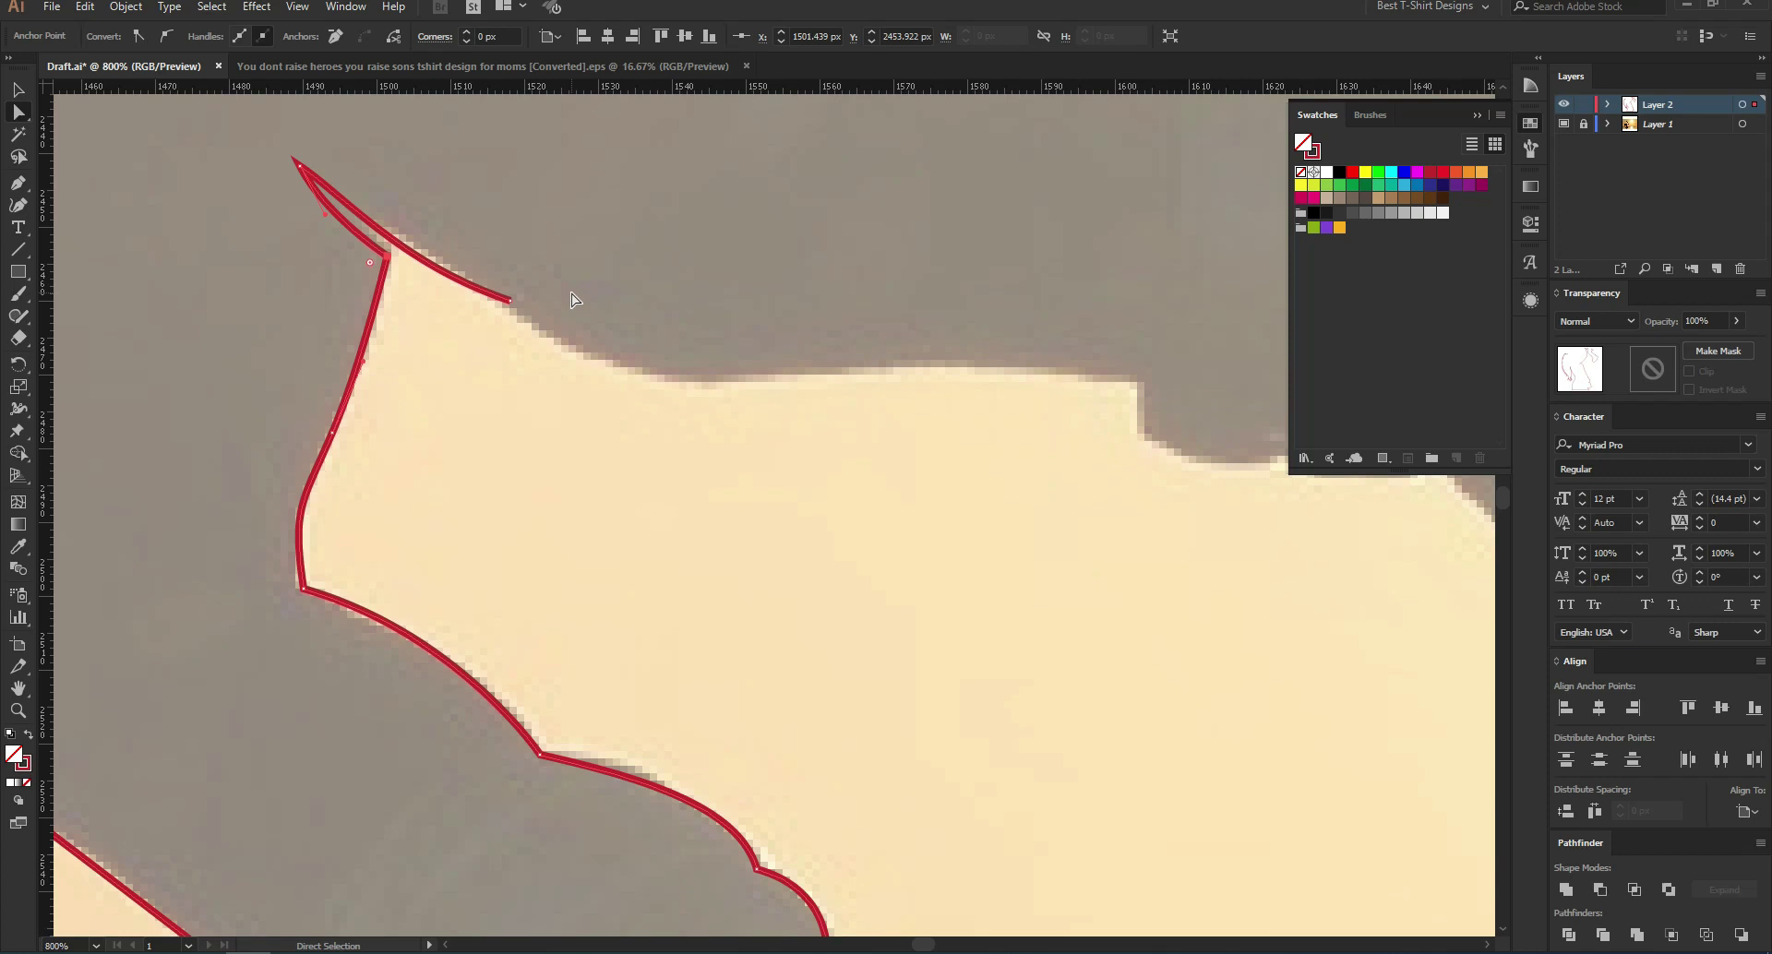
Step: Continue the path from its end point with a curve along the dip in the upper leg's underside
{"action": "key", "text": "p"}
{"action": "left_click", "coordinate": [511, 299]}
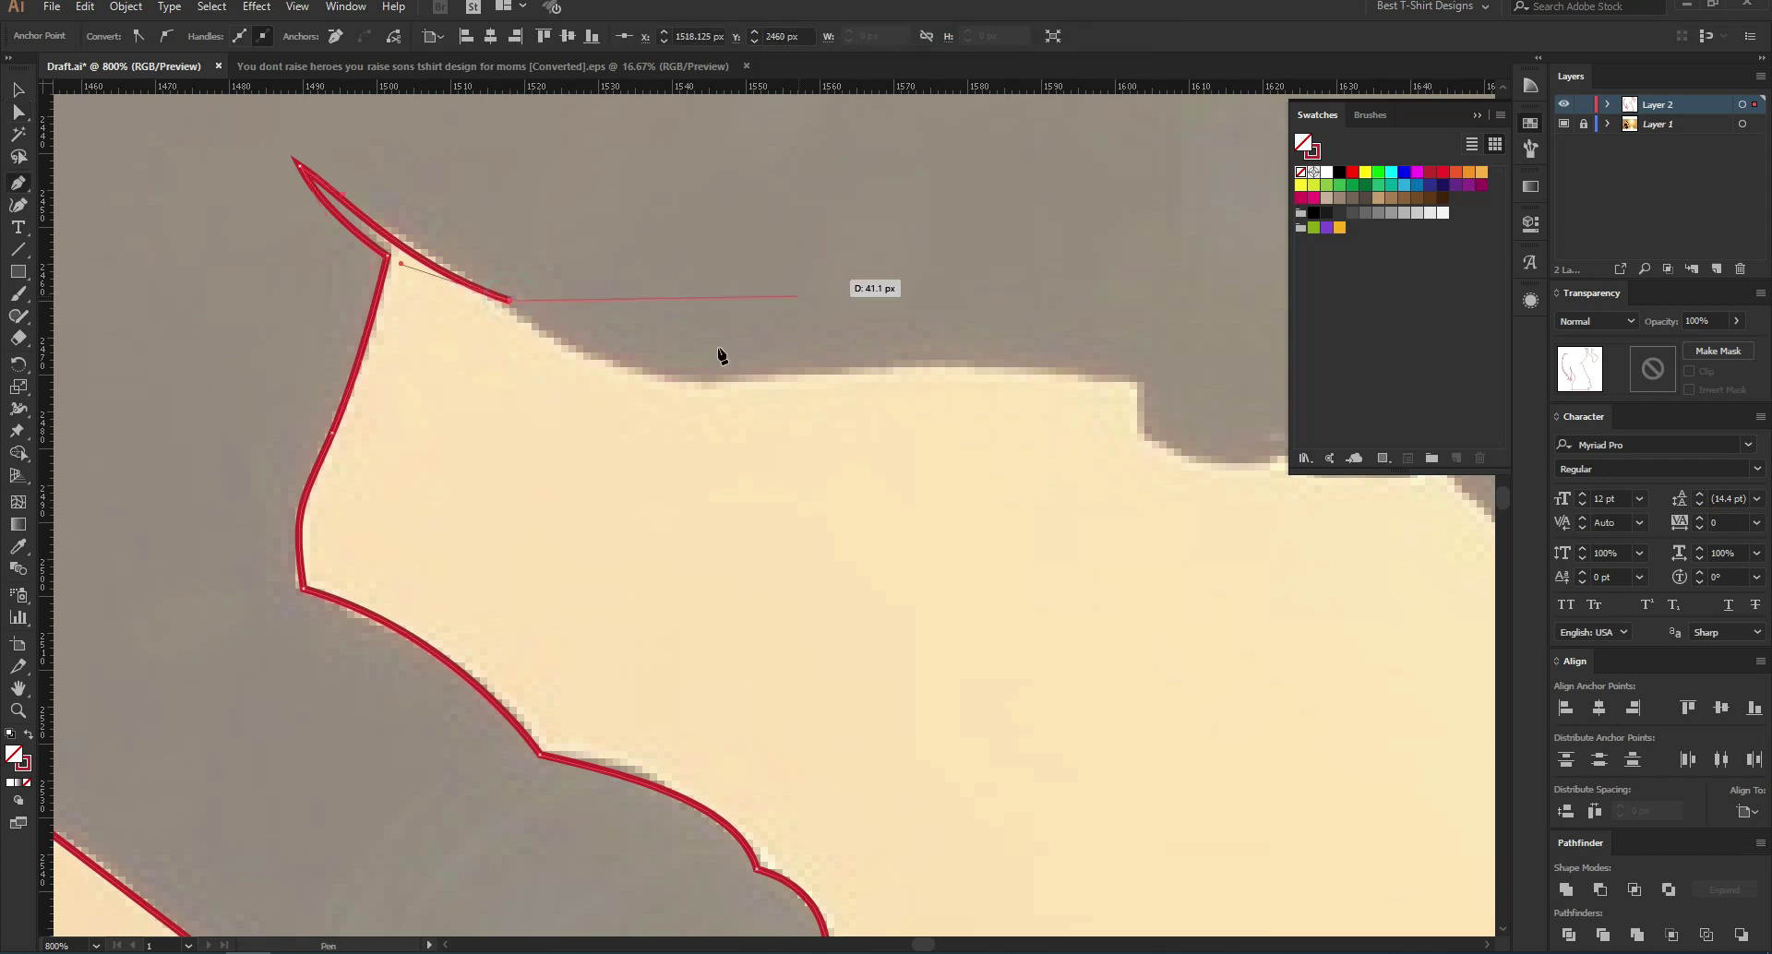
{"action": "scroll", "coordinate": [330, 446], "scroll_direction": "down", "scroll_amount": 1}
{"action": "scroll", "coordinate": [789, 356], "scroll_direction": "up", "scroll_amount": 1}
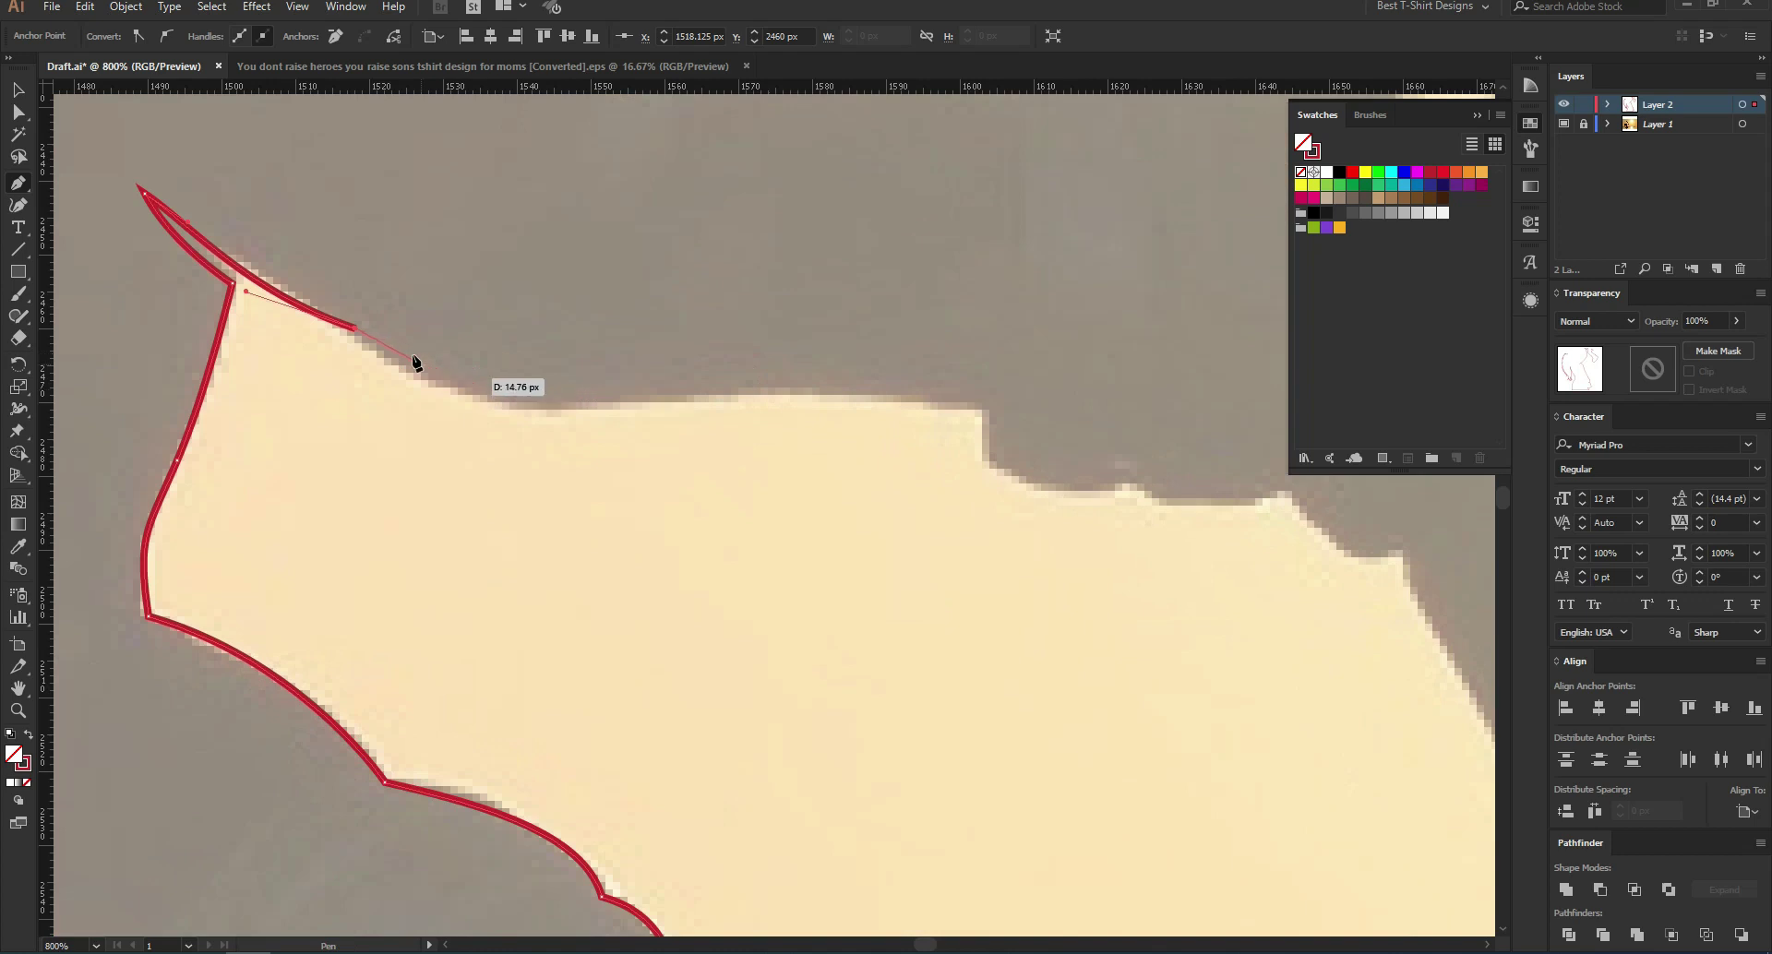
{"action": "left_click_drag", "start_coordinate": [559, 400], "coordinate": [716, 394]}
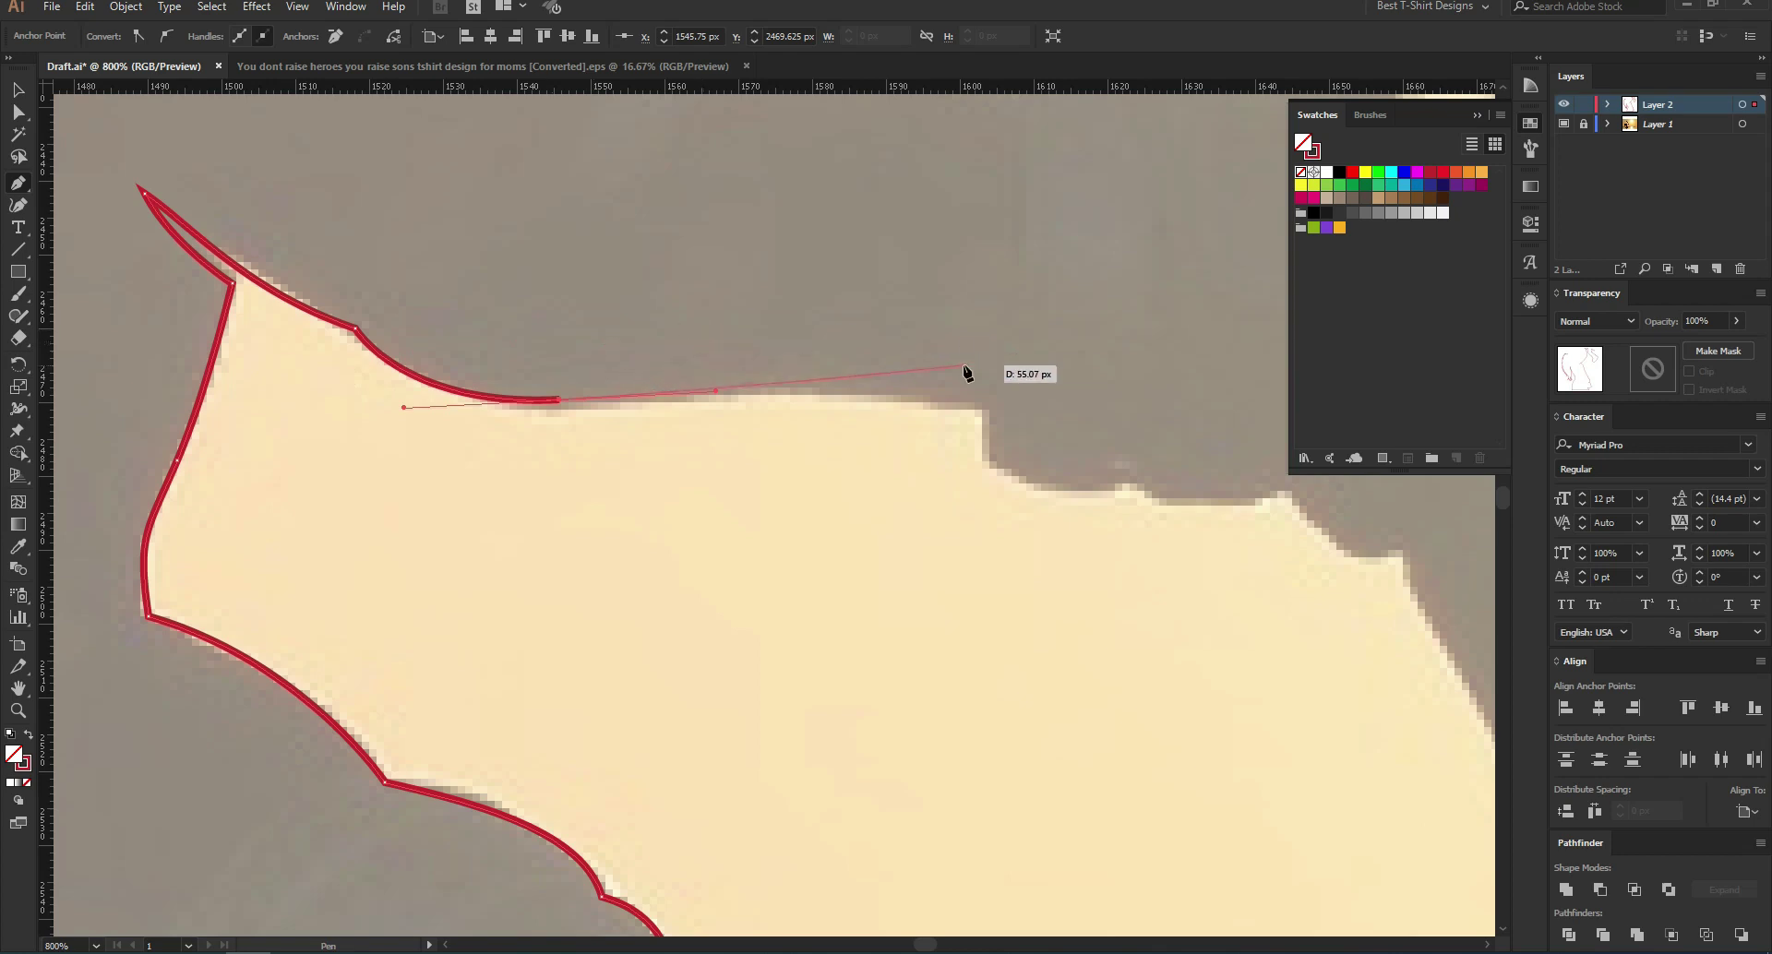
Step: Convert the anchor where the overlap meets the leg's underside to a smooth point, and refit it and its curve to the edge
{"action": "left_click", "coordinate": [372, 305], "text": "ctrl"}
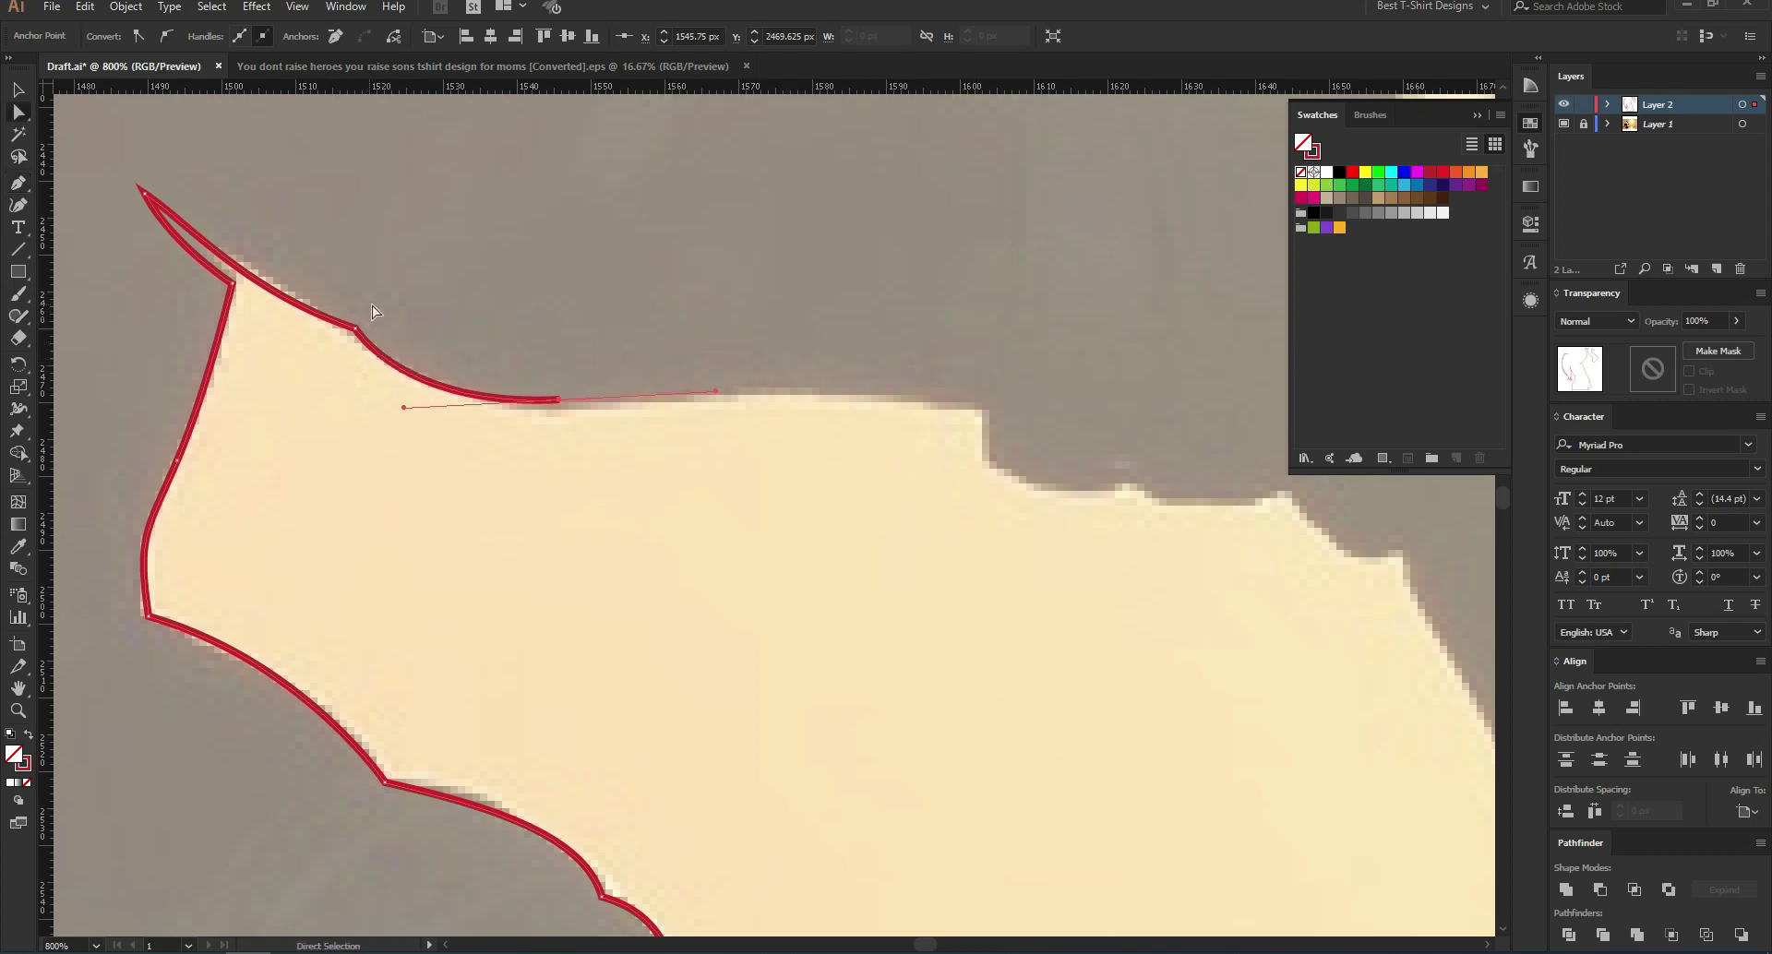
{"action": "left_click", "coordinate": [171, 35]}
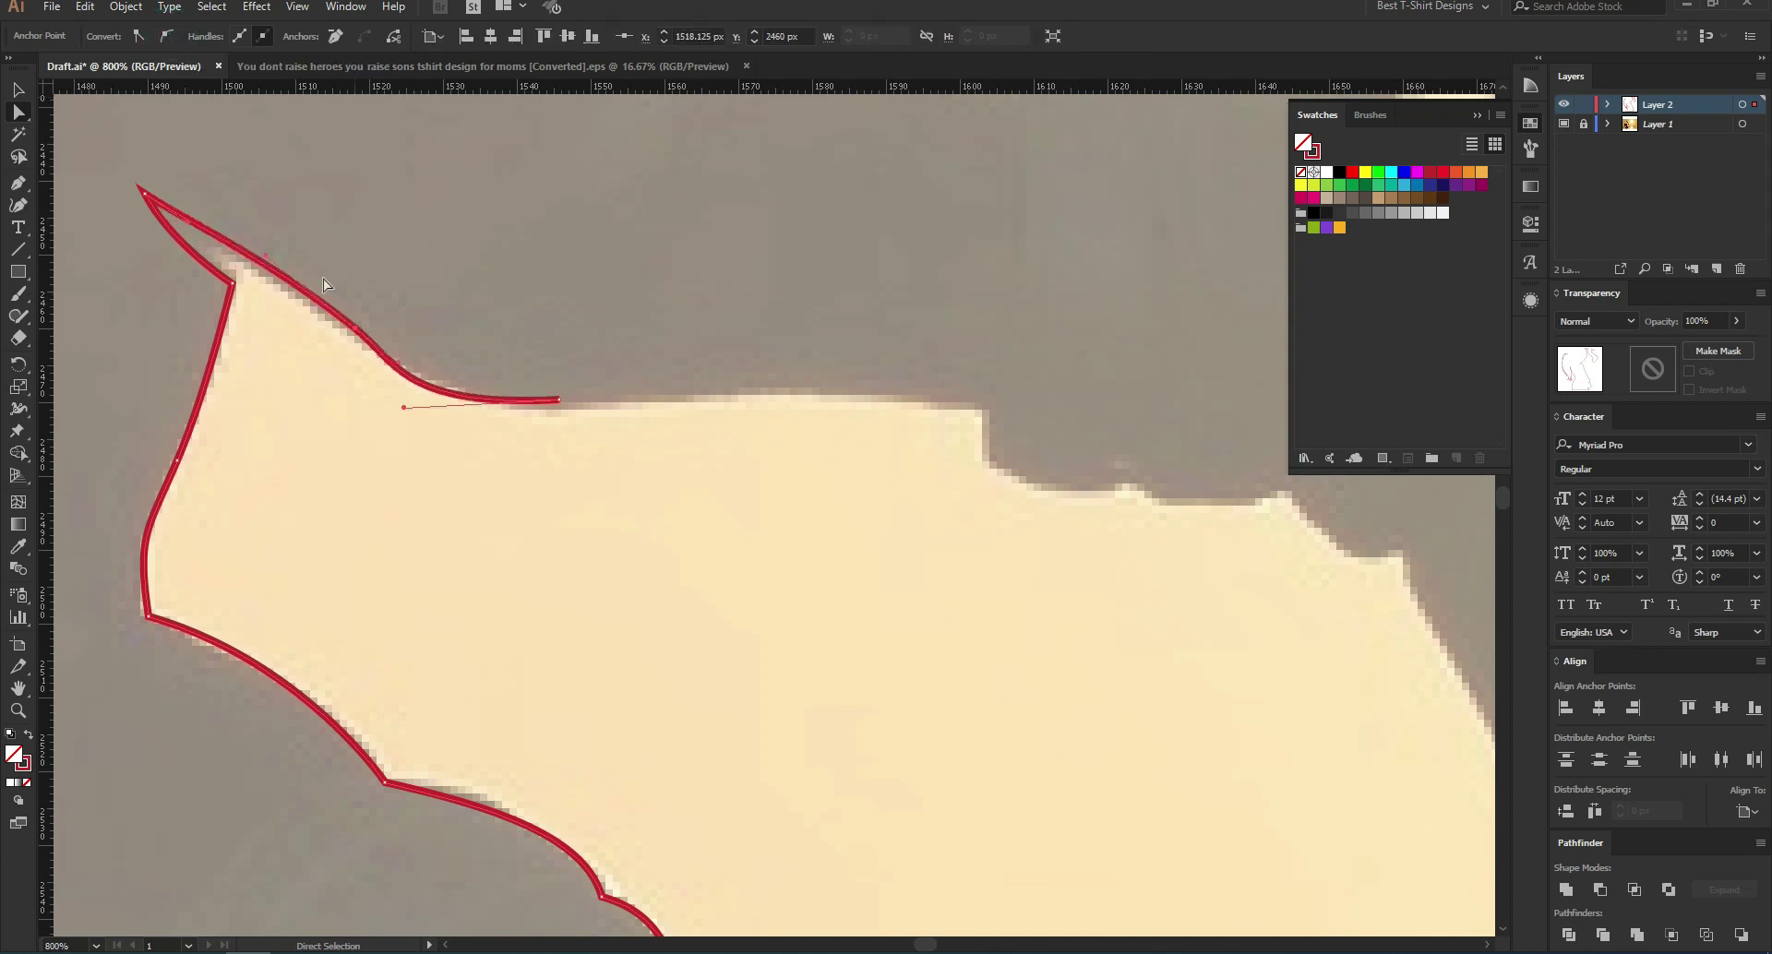
{"action": "left_click_drag", "start_coordinate": [360, 328], "coordinate": [332, 327]}
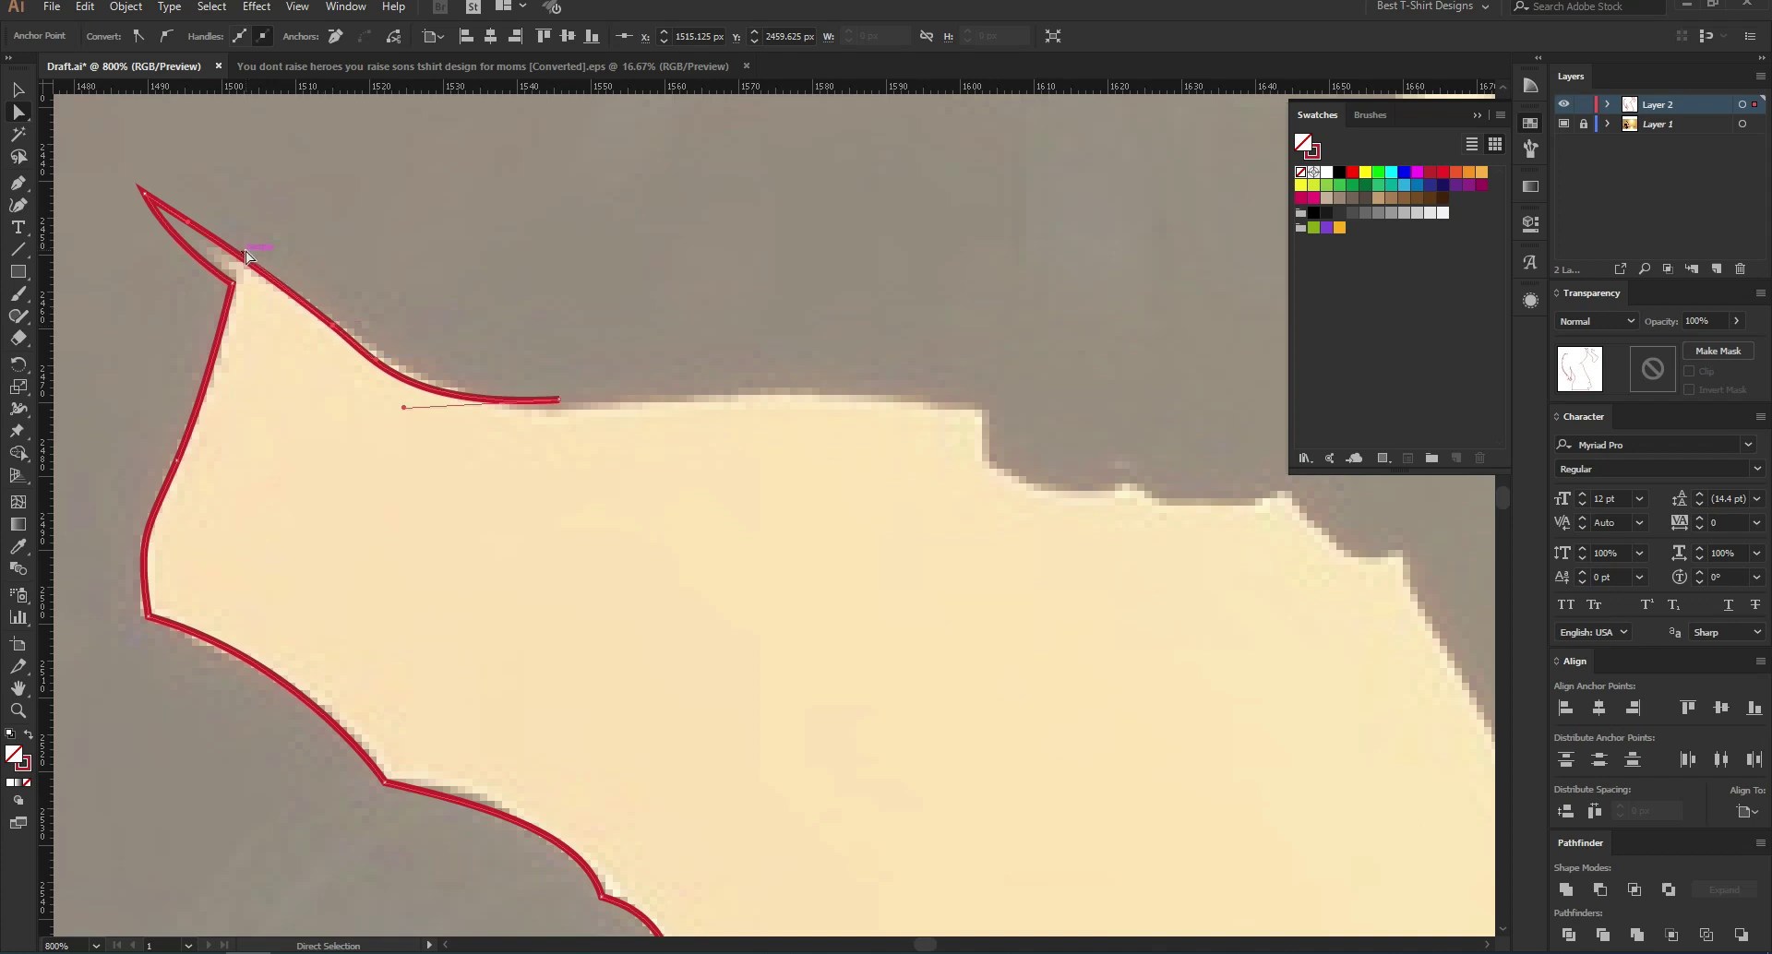
{"action": "left_click_drag", "start_coordinate": [213, 251], "coordinate": [213, 251]}
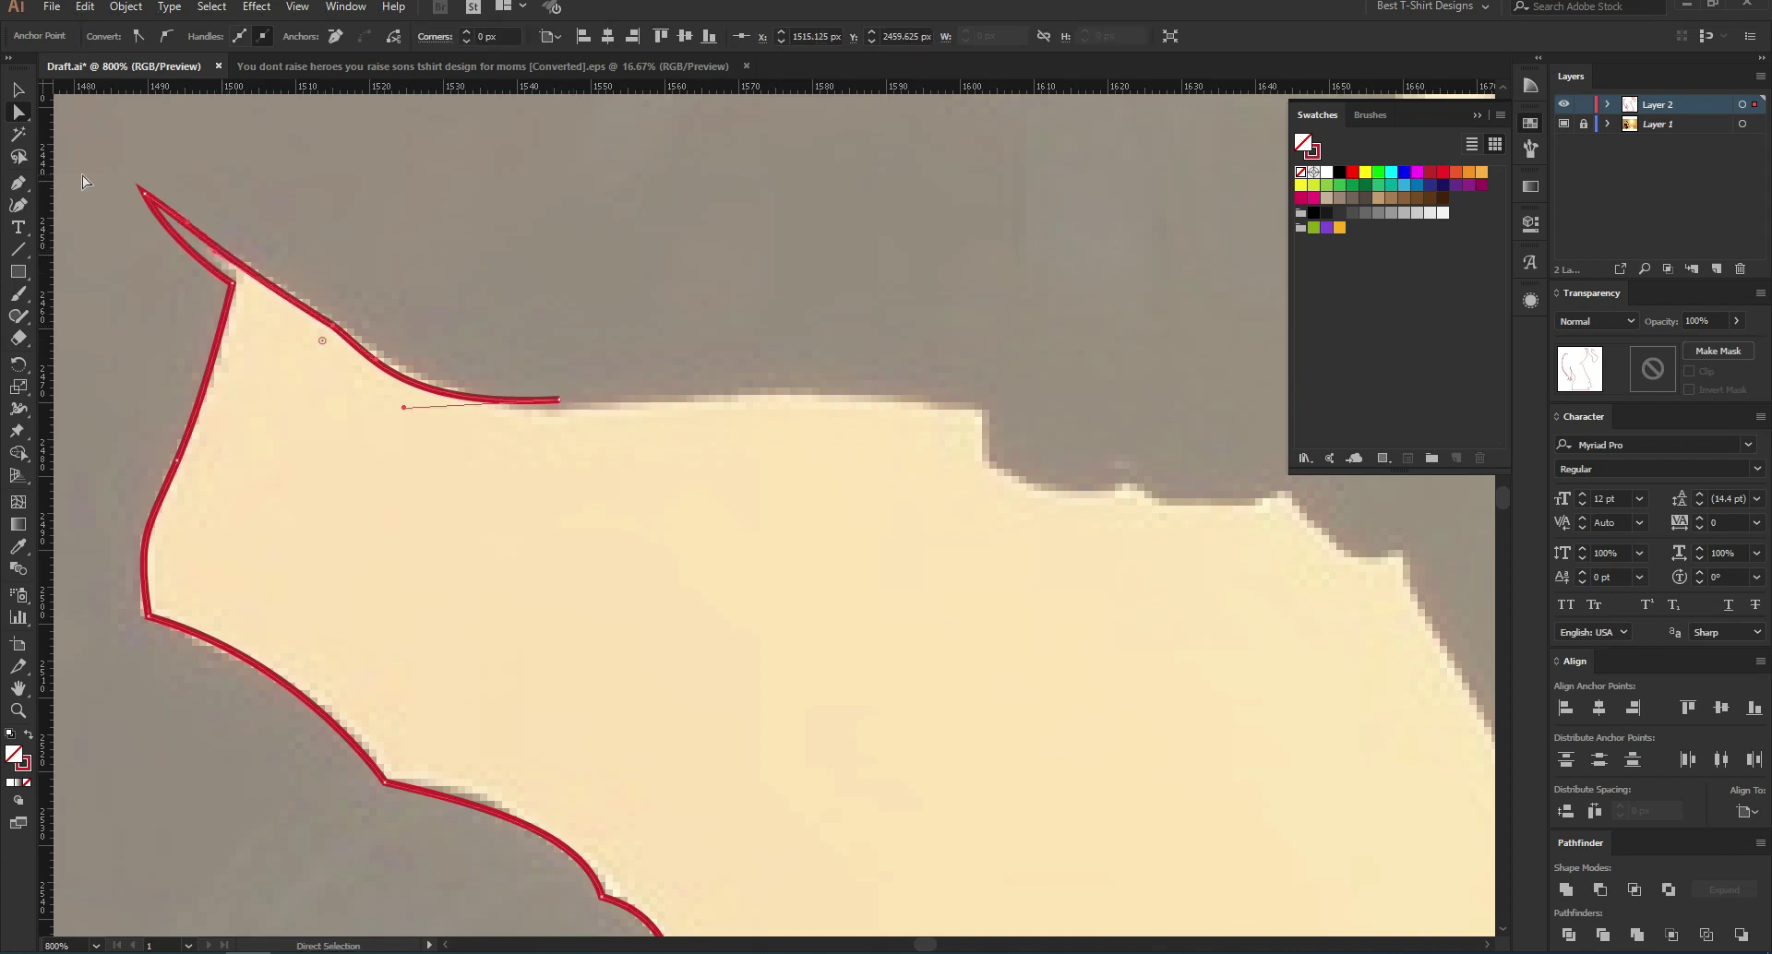
Step: Resume the path along the upper leg's long underside and trace the small folds to the corner above the foot
{"action": "left_click", "coordinate": [24, 183]}
{"action": "left_click", "coordinate": [559, 398]}
{"action": "mouse_move", "coordinate": [1001, 404]}
{"action": "left_mouse_down"}
{"action": "mouse_move", "coordinate": [695, 383]}
{"action": "mouse_move", "coordinate": [759, 417]}
{"action": "mouse_move", "coordinate": [667, 425]}
{"action": "left_mouse_up"}
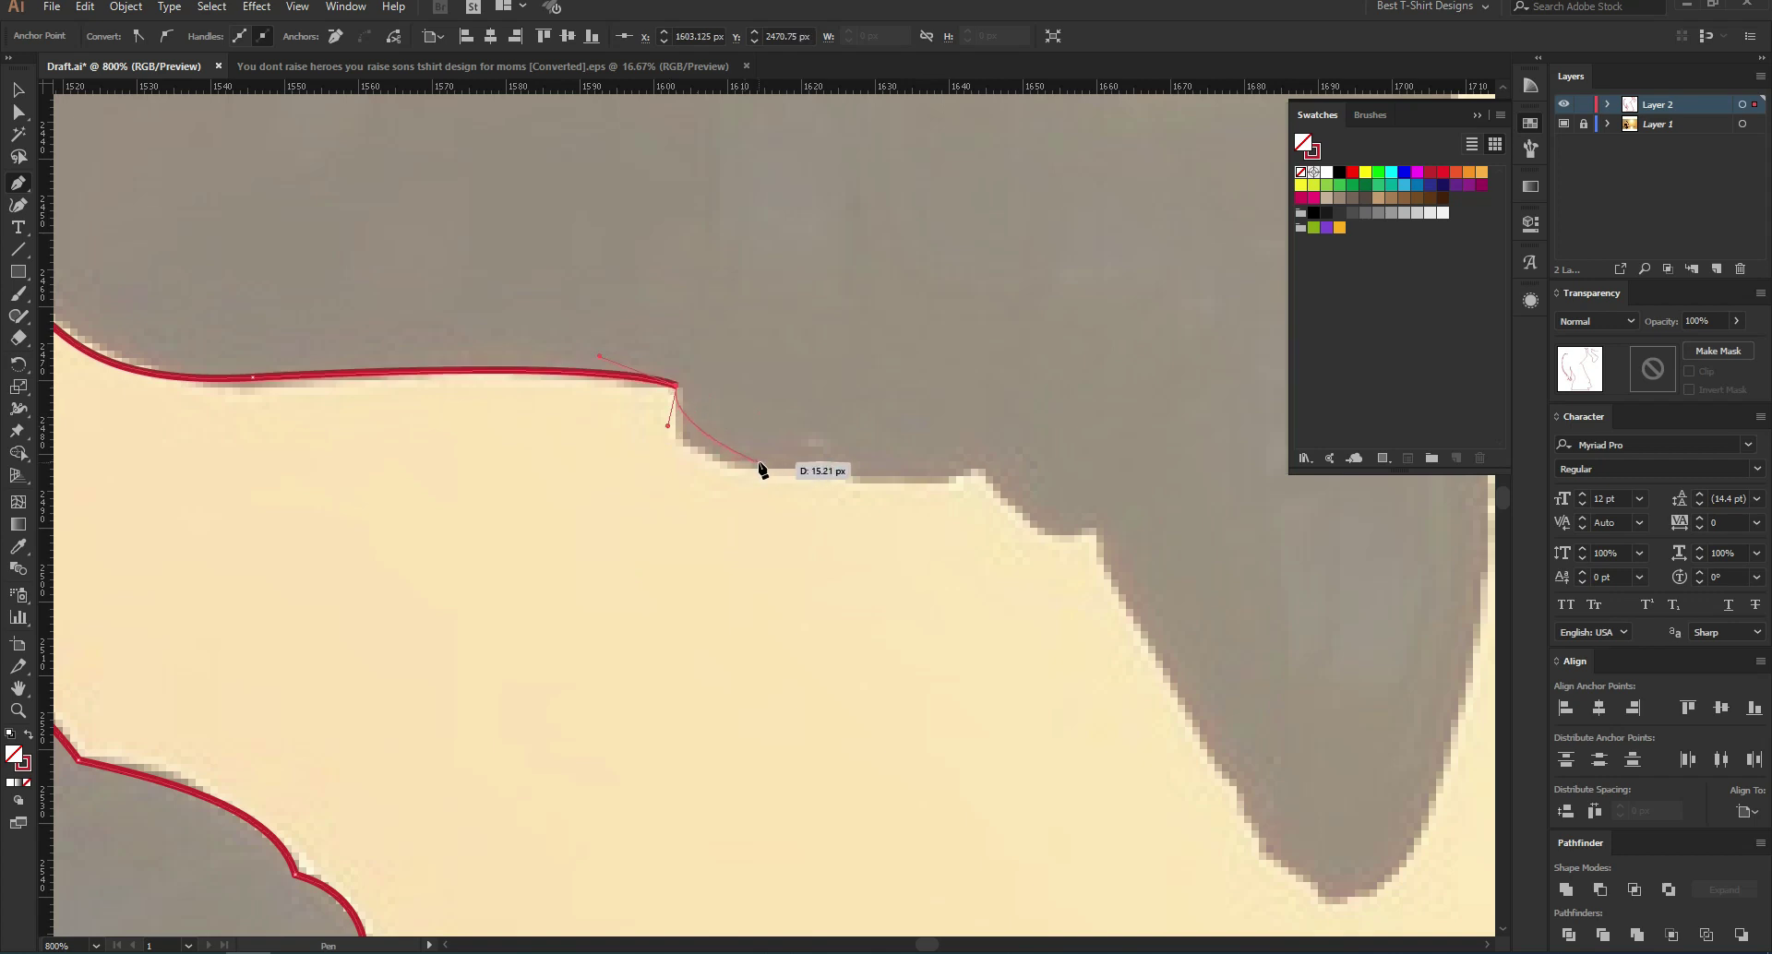
{"action": "left_click_drag", "start_coordinate": [873, 485], "coordinate": [877, 490]}
{"action": "left_click_drag", "start_coordinate": [983, 469], "coordinate": [1010, 497]}
{"action": "left_click_drag", "start_coordinate": [1175, 522], "coordinate": [1175, 518]}
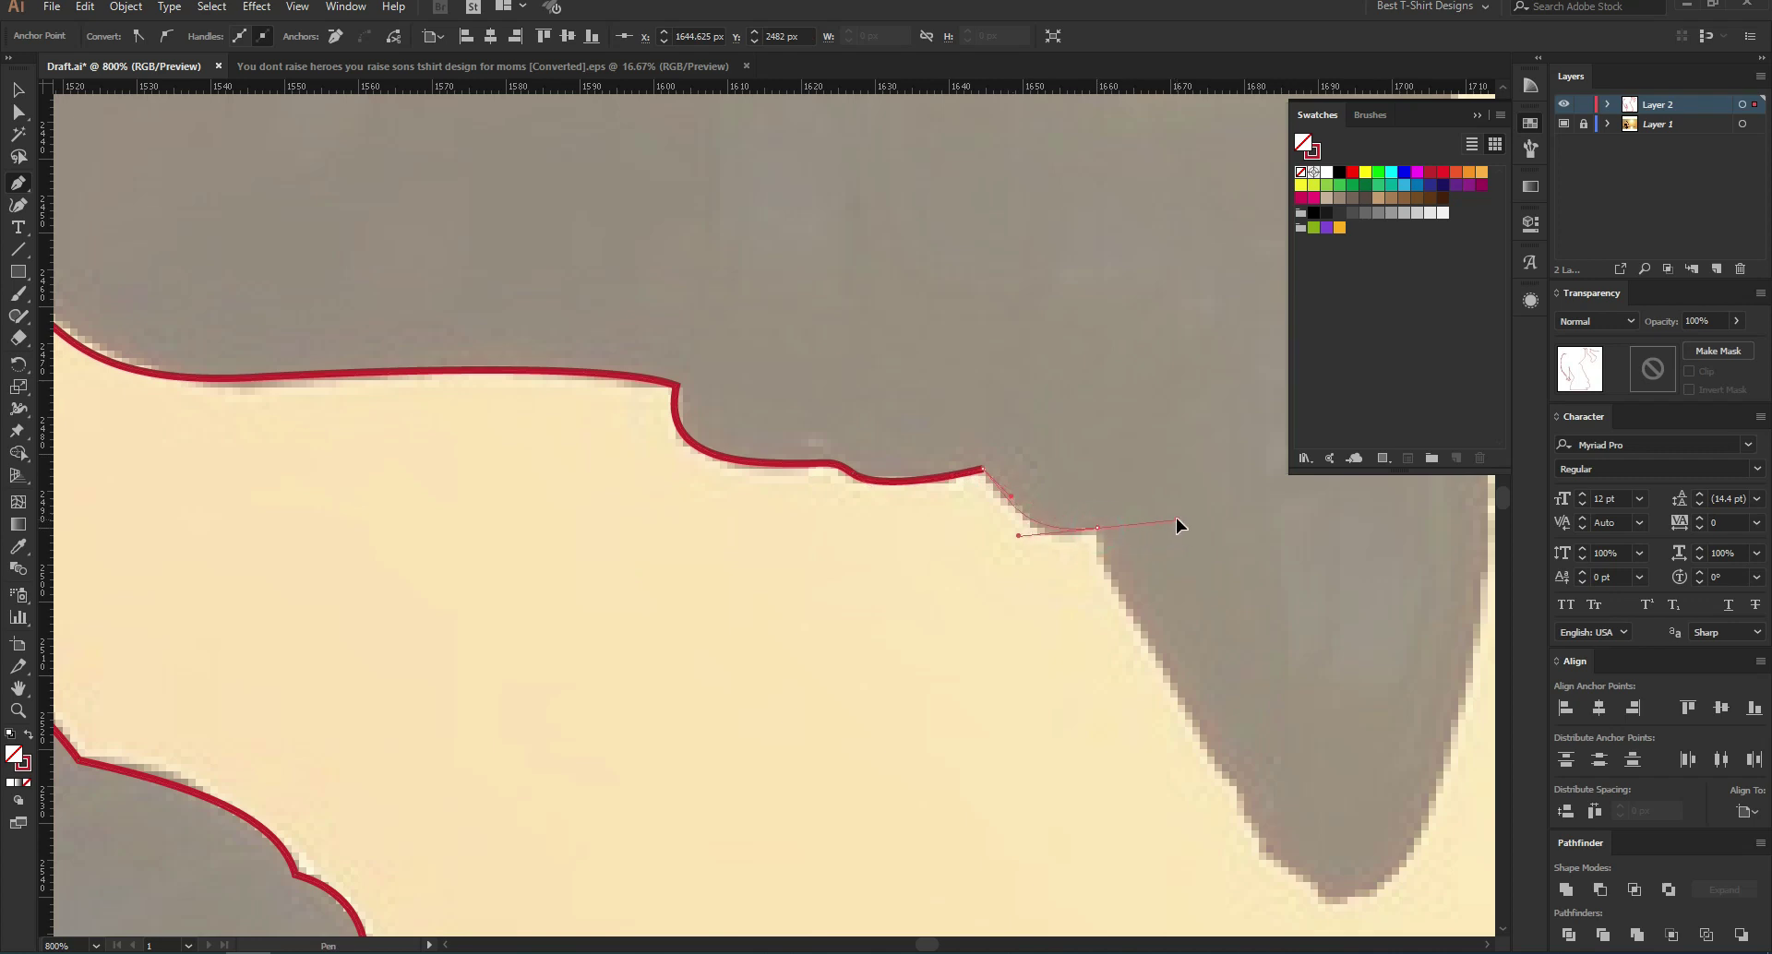
Step: Trace the sloping inner edge of the child's raised foot, around its rounded lower tip and up onto the outer edge
{"action": "left_click_drag", "start_coordinate": [1148, 600], "coordinate": [544, 295]}
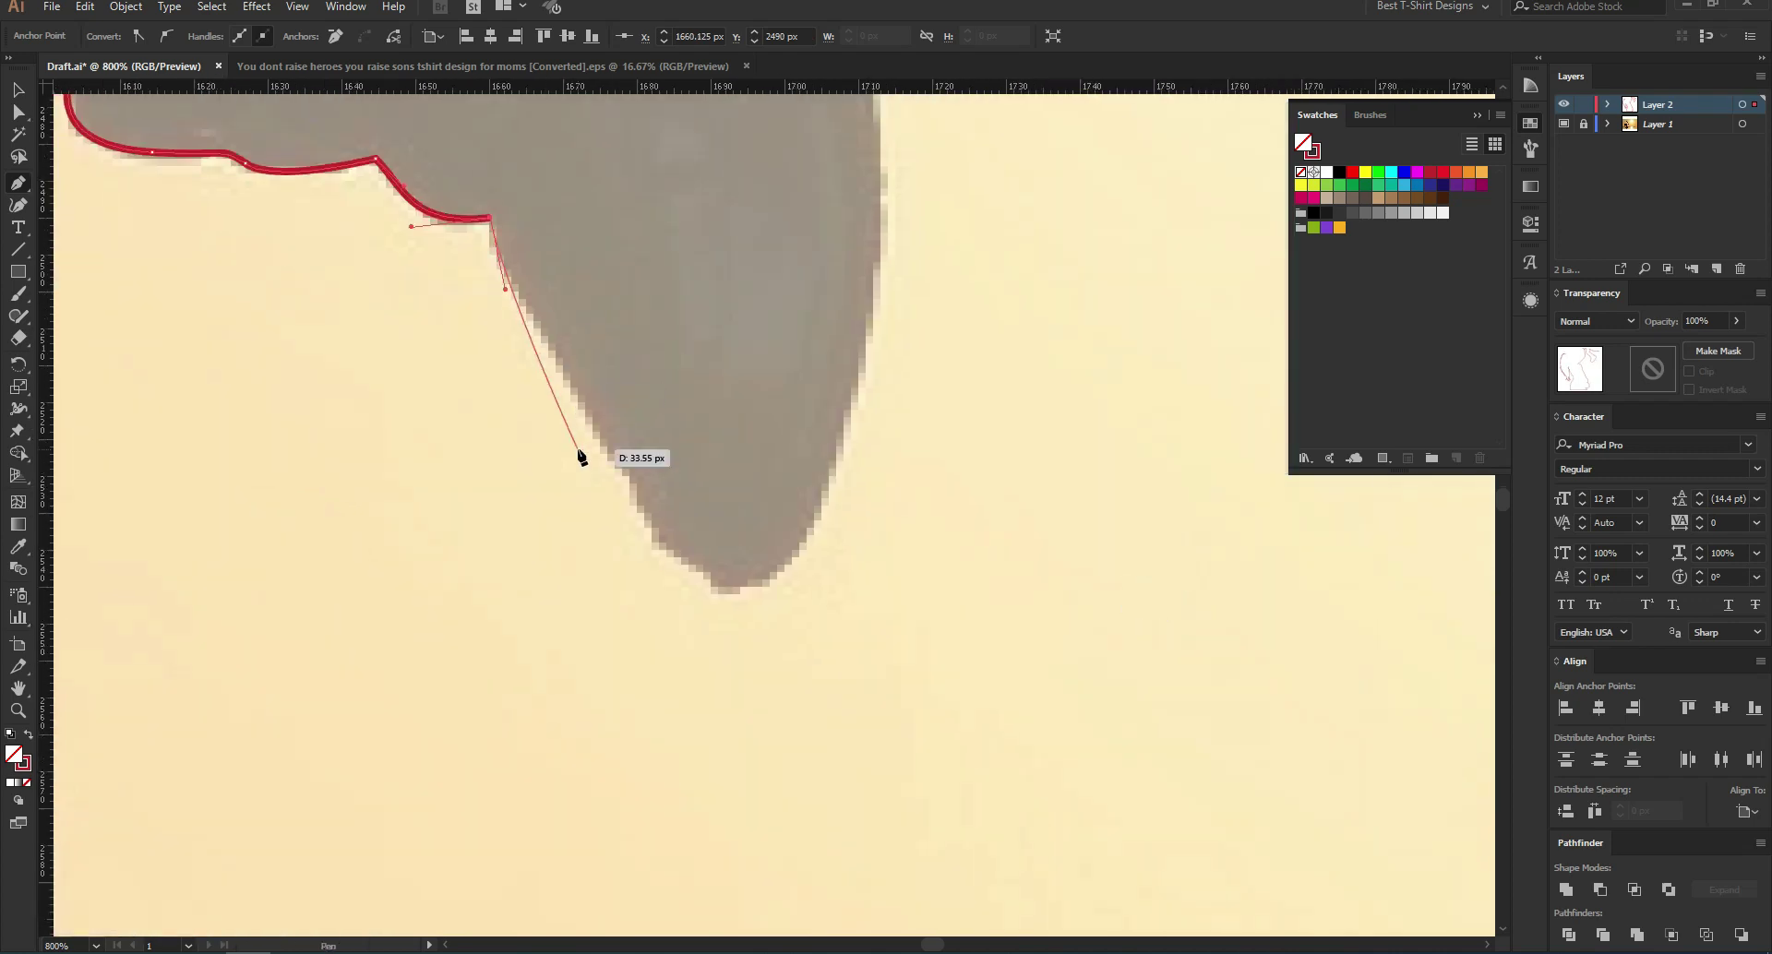
{"action": "left_click_drag", "start_coordinate": [624, 470], "coordinate": [639, 512]}
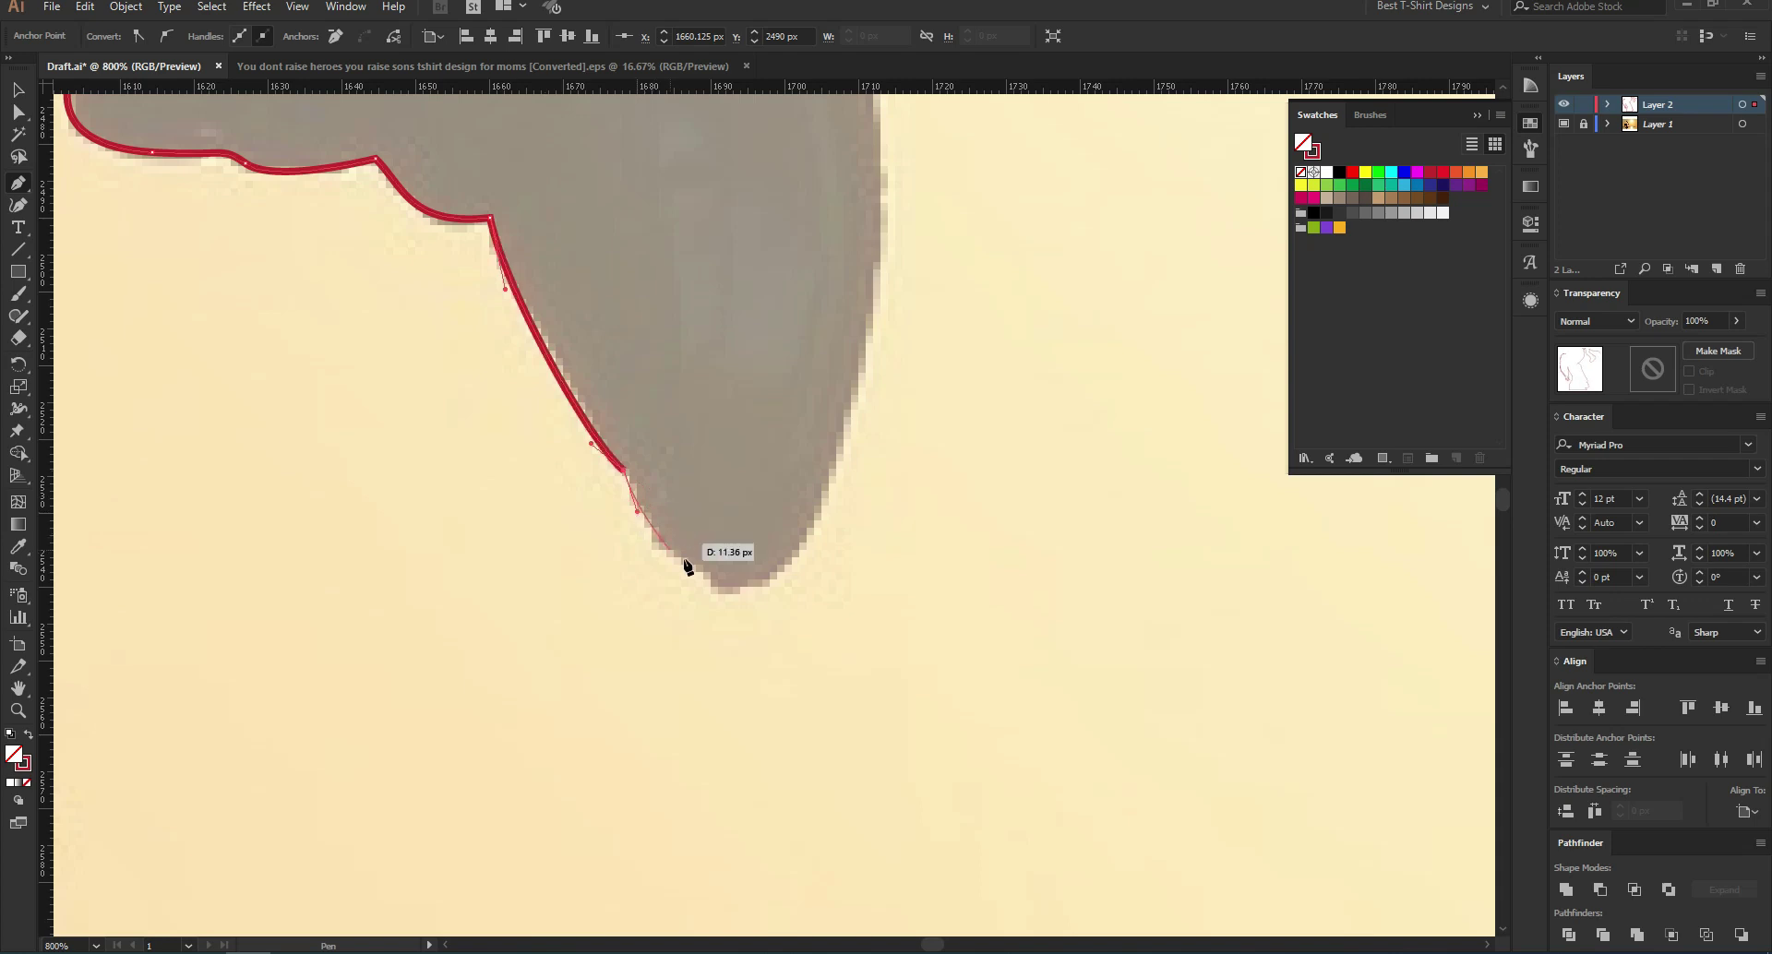
{"action": "left_click_drag", "start_coordinate": [796, 591], "coordinate": [796, 590]}
{"action": "left_click_drag", "start_coordinate": [869, 294], "coordinate": [849, 490]}
{"action": "scroll", "coordinate": [854, 462], "scroll_direction": "up", "scroll_amount": 5}
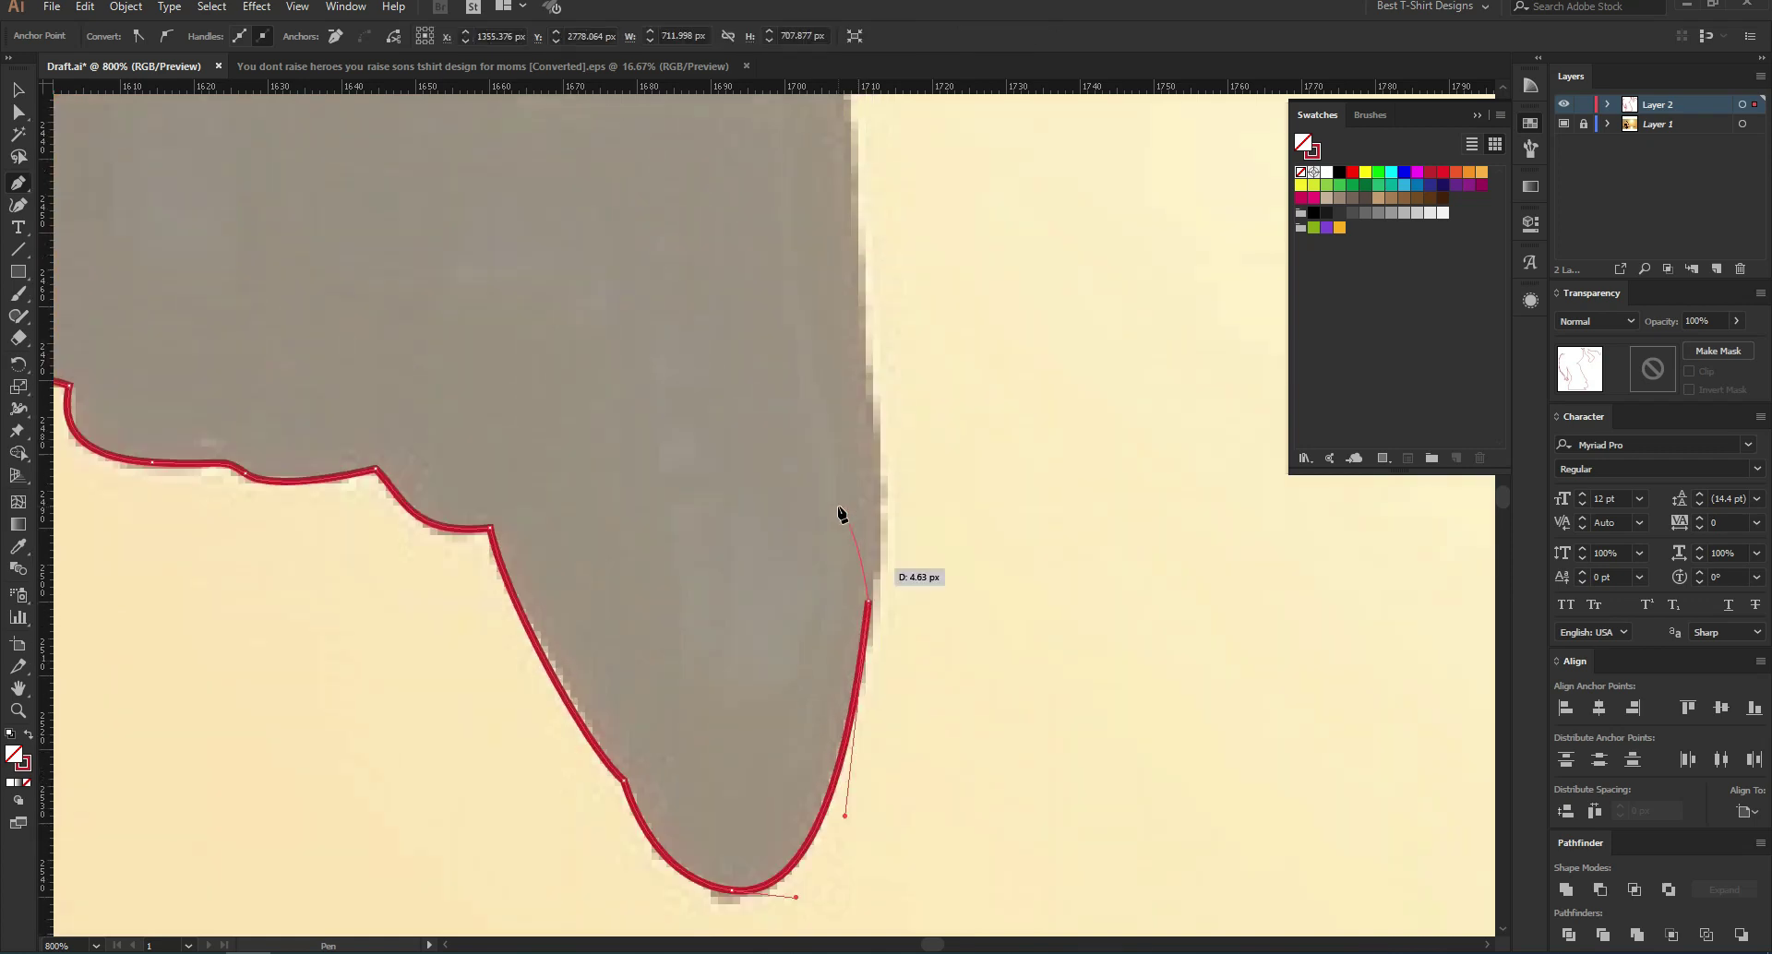
Step: Trace the foot's outer edge to its upper corner, replacing the sharp corner with a rounded one that ends at the first dip
{"action": "left_click_drag", "start_coordinate": [856, 361], "coordinate": [837, 293]}
{"action": "left_click", "coordinate": [846, 226]}
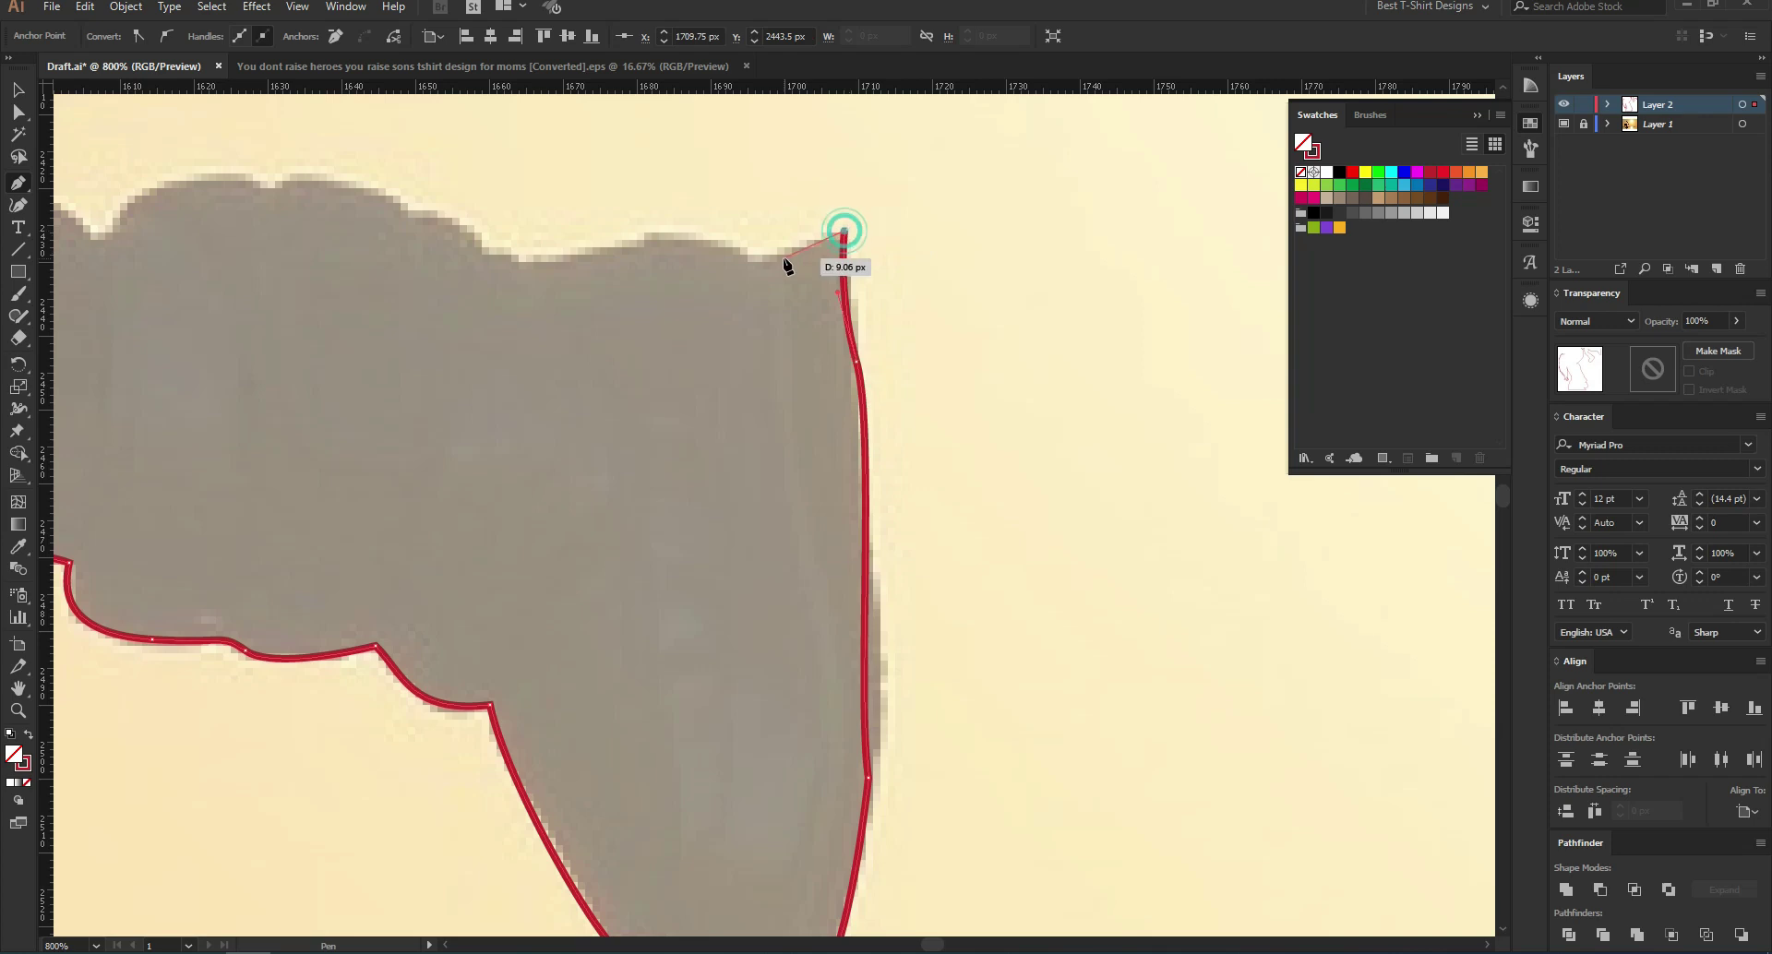
{"action": "mouse_move", "coordinate": [746, 263]}
{"action": "left_mouse_down"}
{"action": "mouse_move", "coordinate": [710, 241]}
{"action": "mouse_move", "coordinate": [757, 268]}
{"action": "left_mouse_up"}
{"action": "key", "text": "ctrl+z"}
{"action": "key", "text": "ctrl+z"}
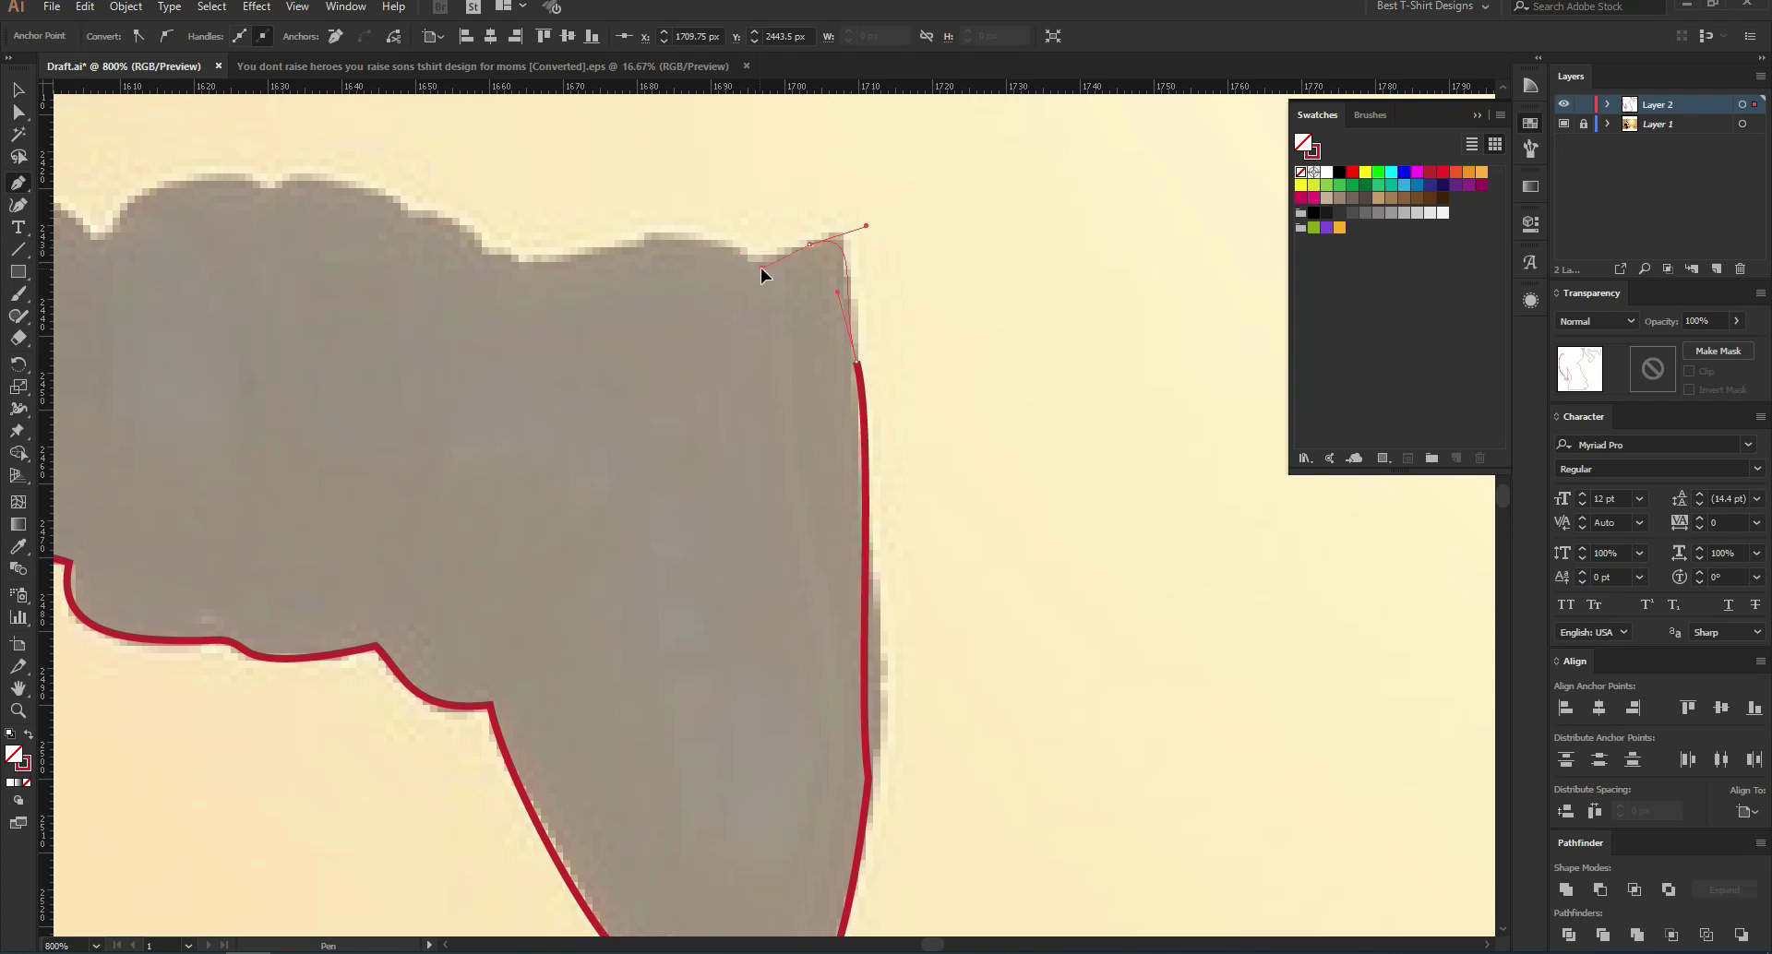
{"action": "left_click", "coordinate": [755, 265]}
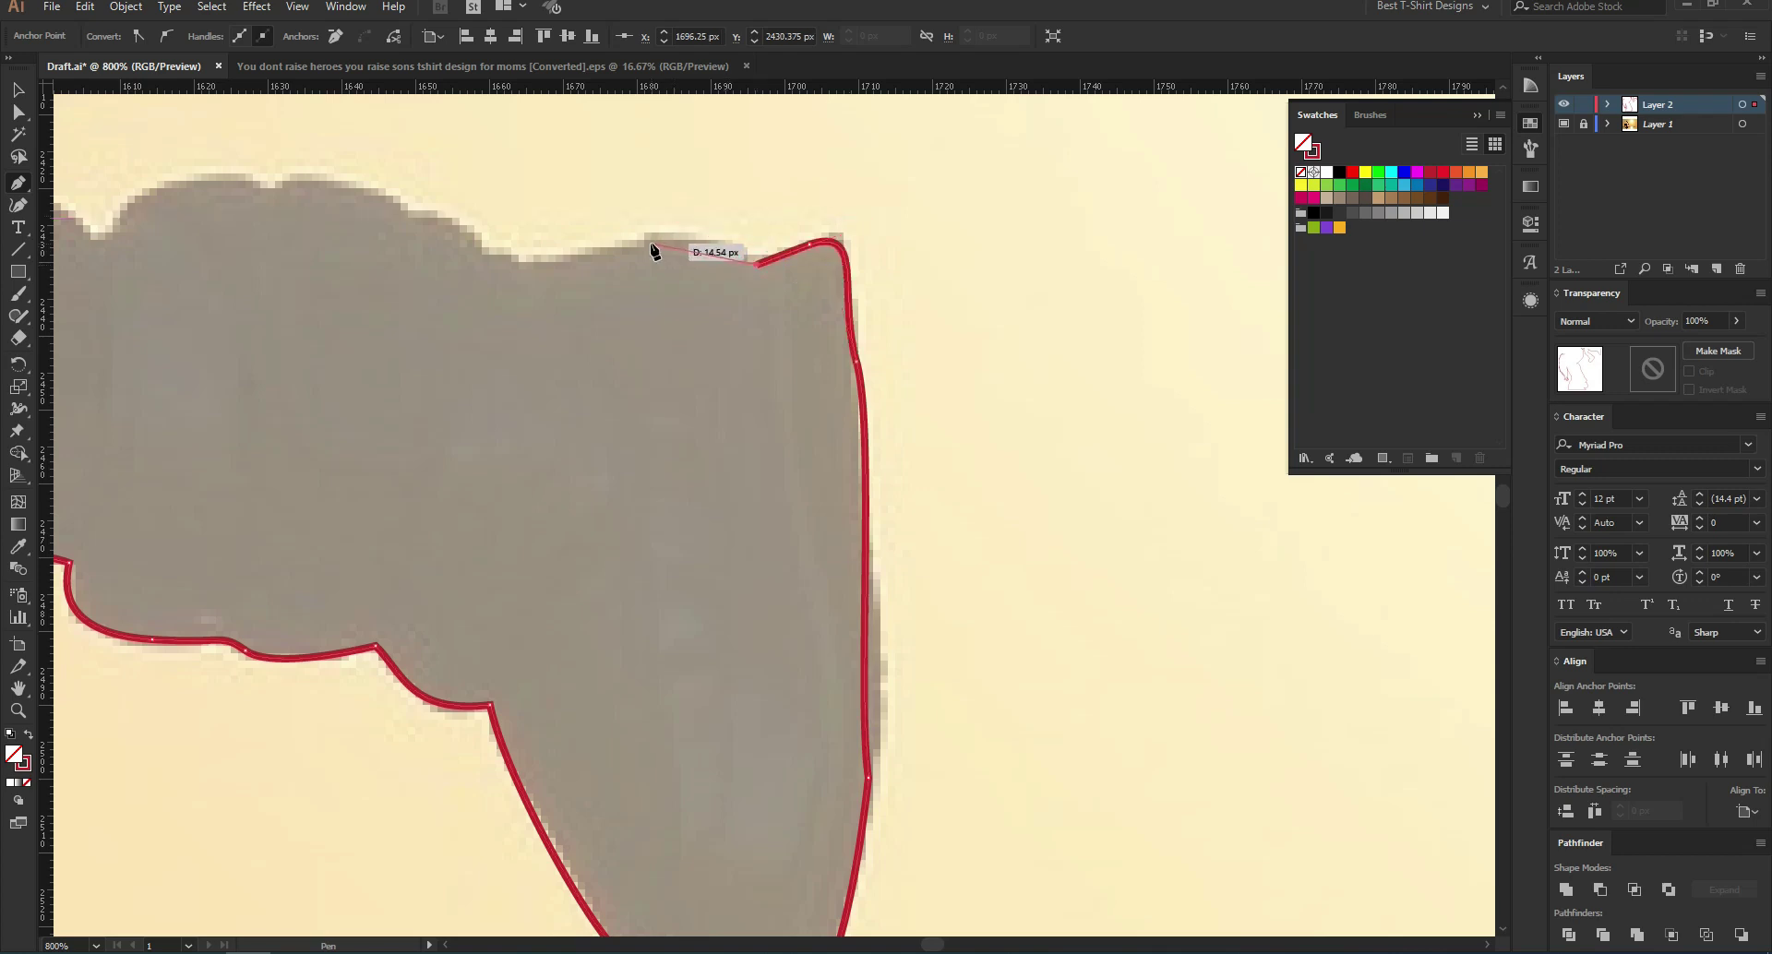
Step: Trace the bumps along the raised leg's upper edge to where it meets the body, and raise the last bump's curve with its handle
{"action": "left_click_drag", "start_coordinate": [606, 251], "coordinate": [849, 299]}
{"action": "key", "text": "space"}
{"action": "mouse_move", "coordinate": [665, 264]}
{"action": "left_mouse_down"}
{"action": "mouse_move", "coordinate": [622, 263]}
{"action": "mouse_move", "coordinate": [640, 261]}
{"action": "left_mouse_up"}
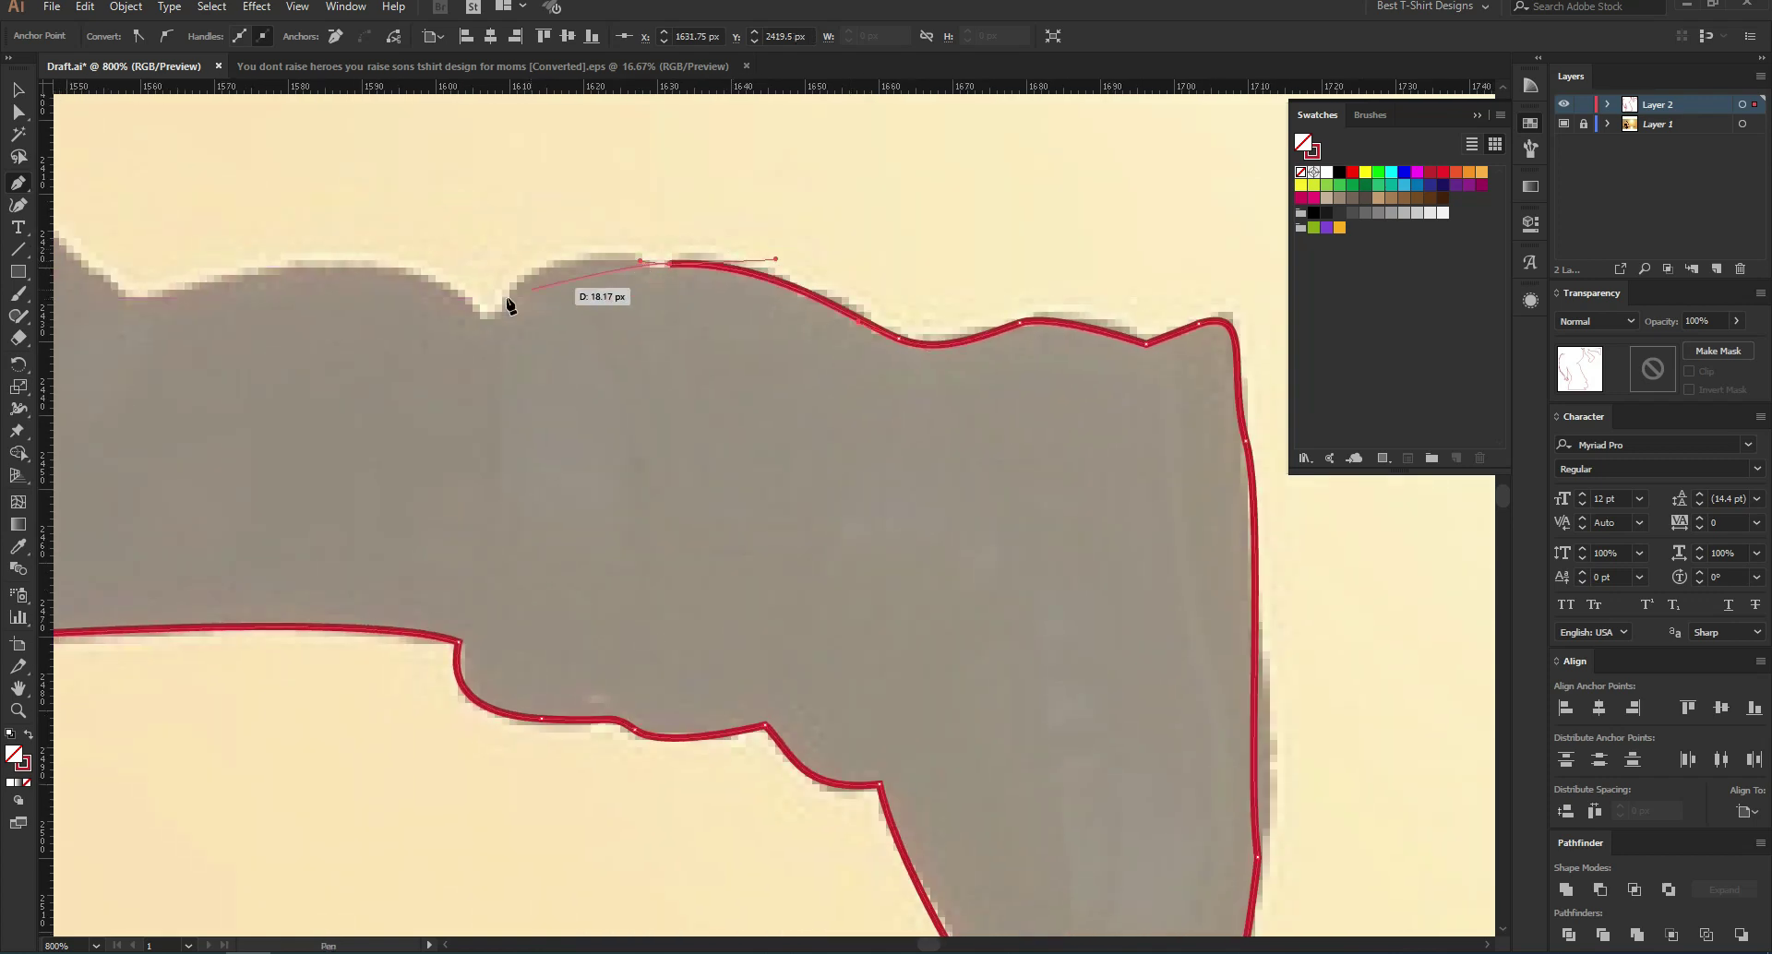
{"action": "left_click_drag", "start_coordinate": [429, 388], "coordinate": [402, 268]}
{"action": "left_click_drag", "start_coordinate": [136, 297], "coordinate": [296, 238]}
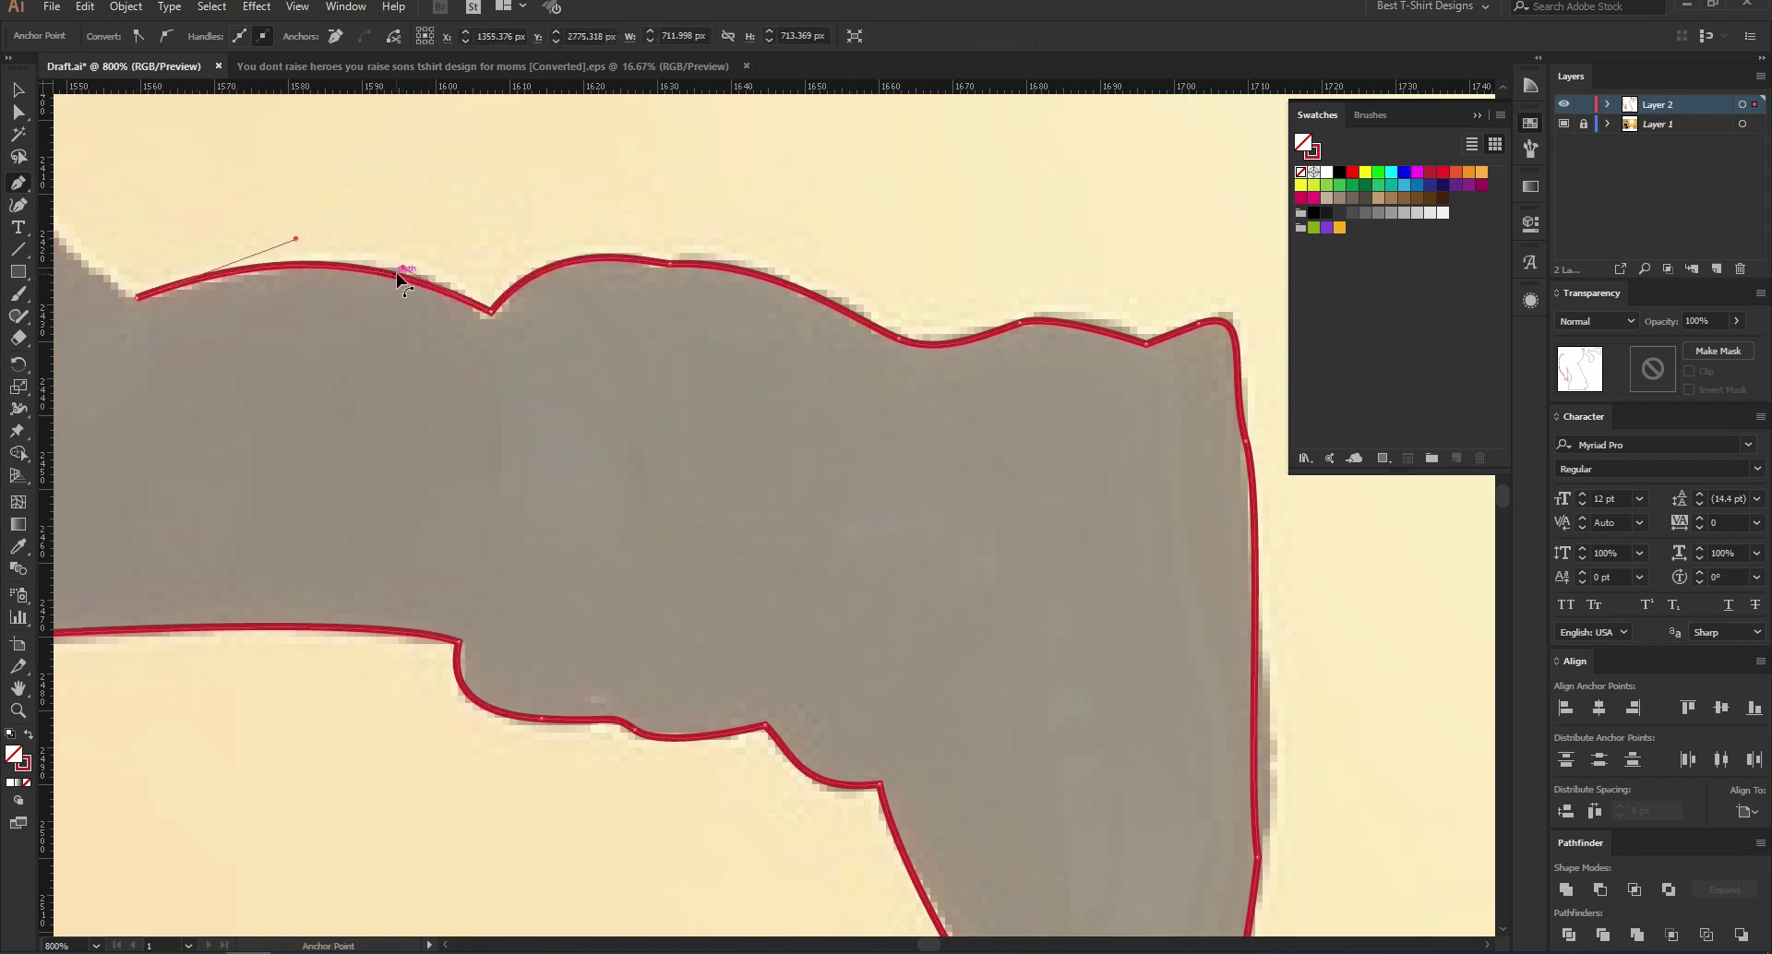
{"action": "left_click_drag", "start_coordinate": [402, 268], "coordinate": [410, 254], "text": "alt"}
Step: Trace the concave edge from the top of the leg up the child's body to the first fold corner, using an intermediate smooth point
{"action": "scroll", "coordinate": [914, 284], "scroll_direction": "down", "scroll_amount": 3}
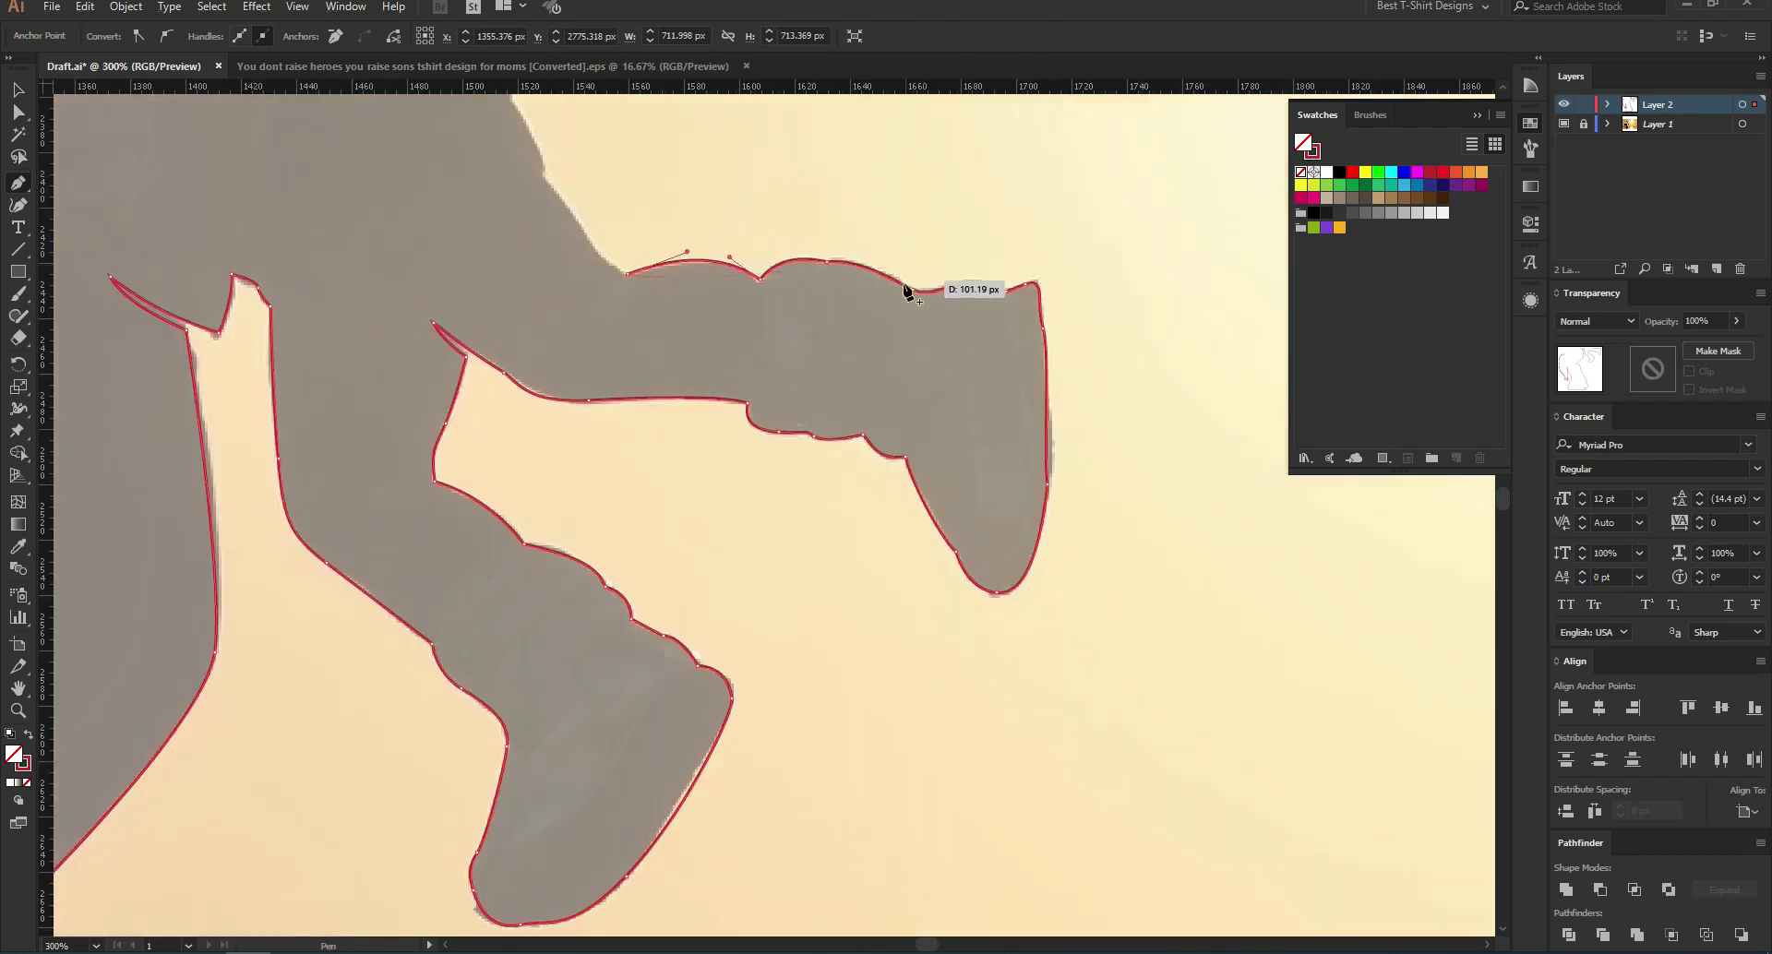
{"action": "scroll", "coordinate": [460, 126], "scroll_direction": "up", "scroll_amount": 2}
{"action": "left_click", "coordinate": [800, 432]}
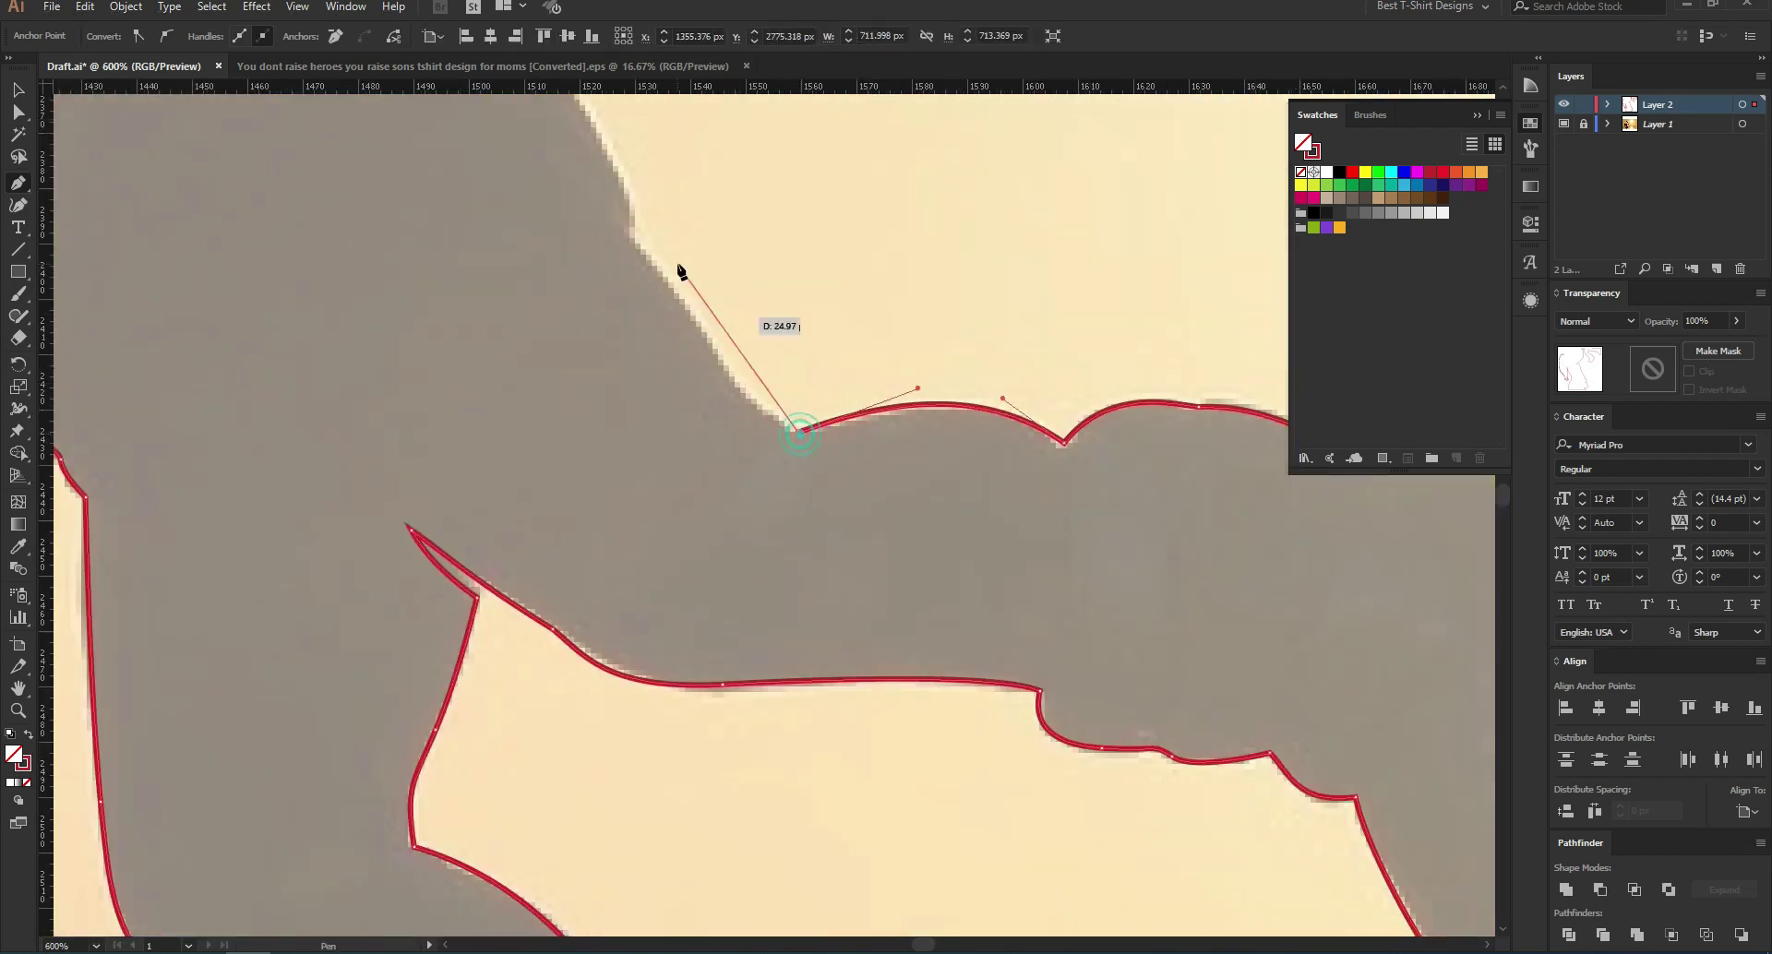
{"action": "left_click_drag", "start_coordinate": [627, 240], "coordinate": [584, 196]}
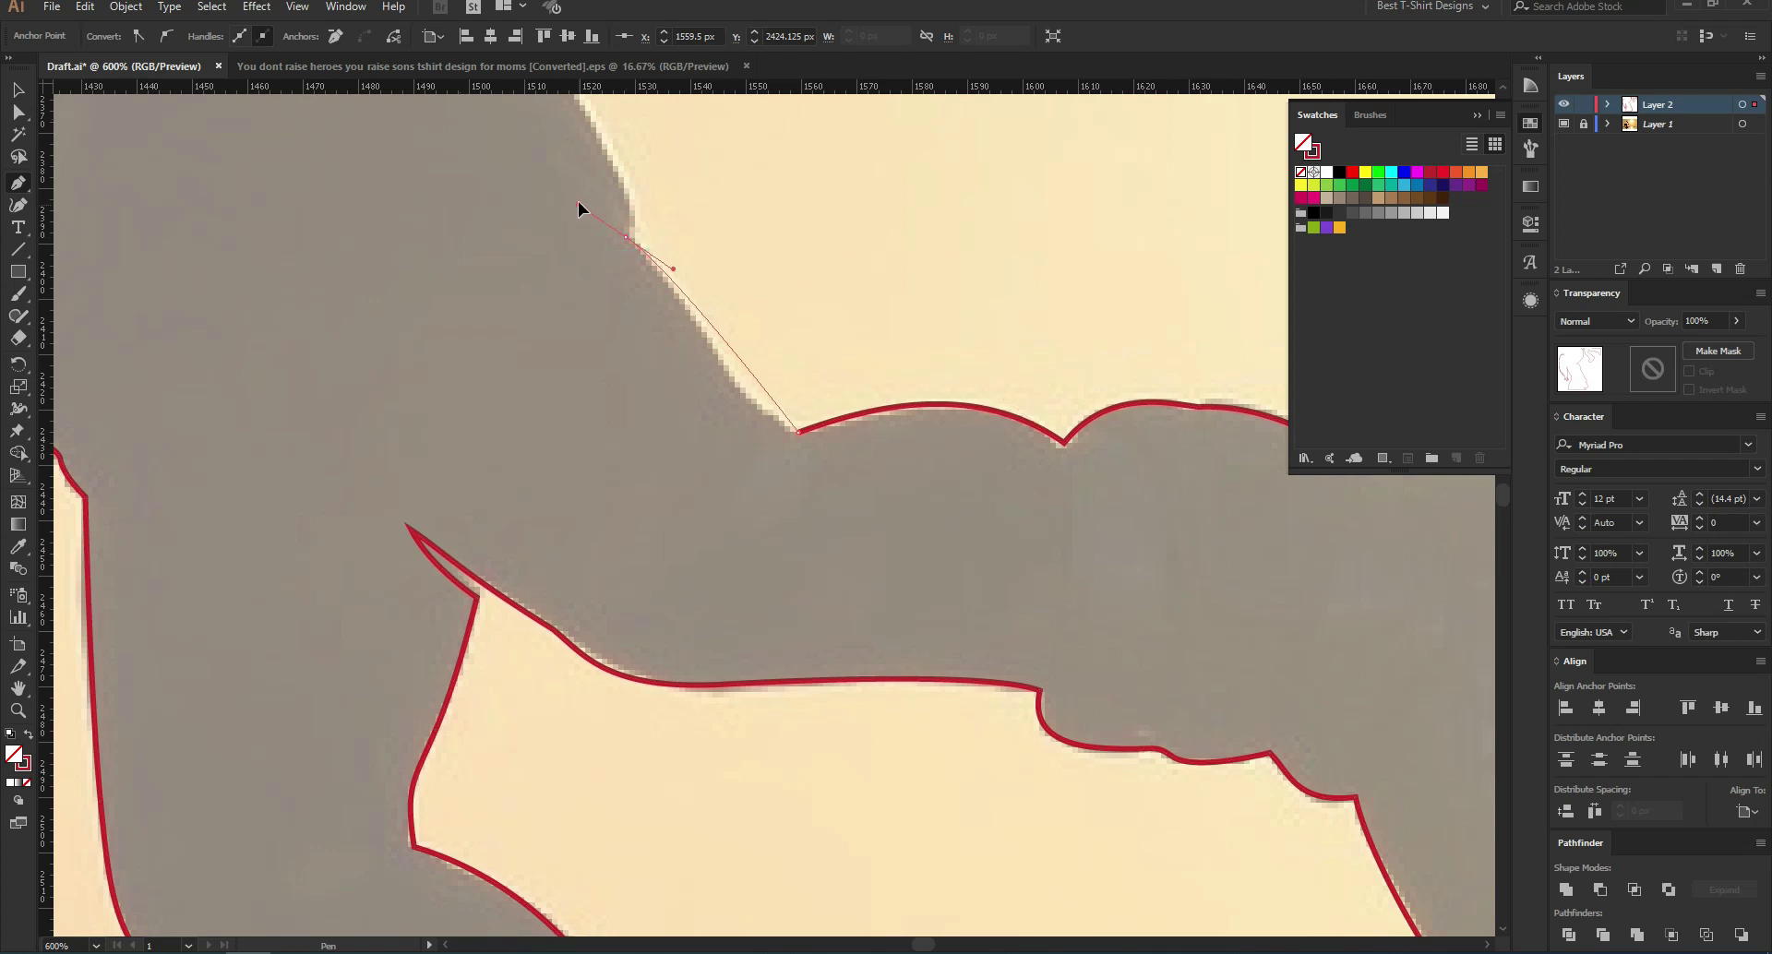
{"action": "key", "text": "ctrl+z"}
{"action": "left_click_drag", "start_coordinate": [715, 353], "coordinate": [692, 301]}
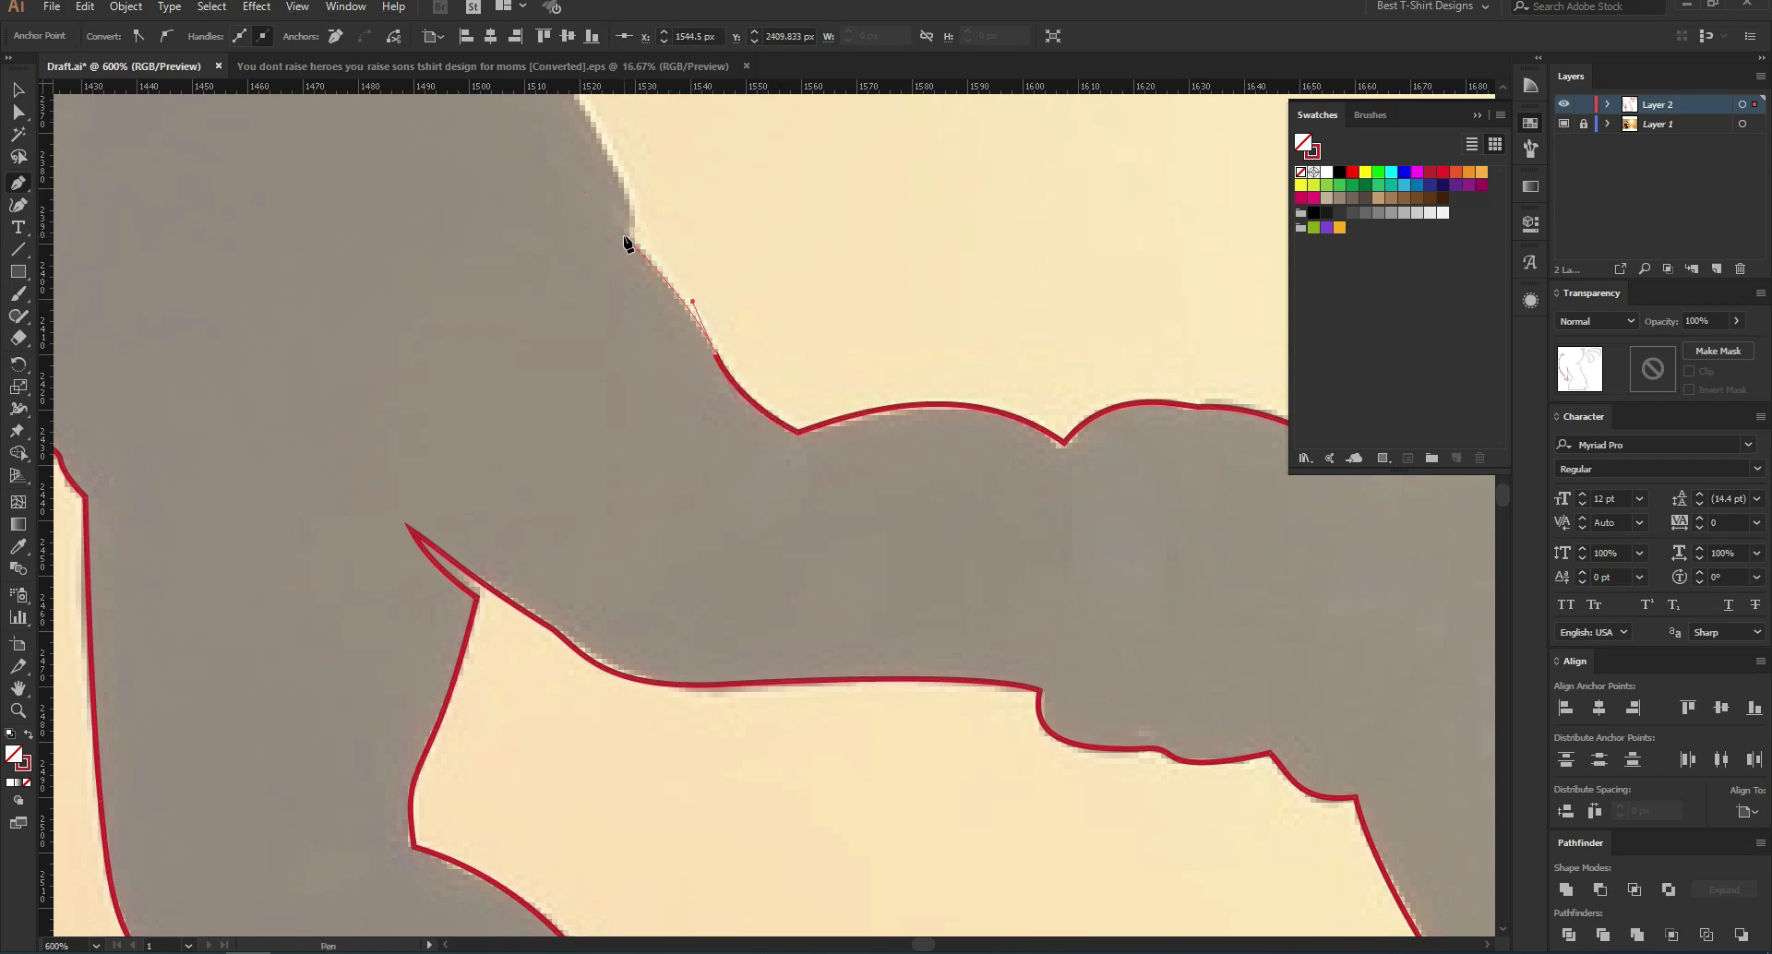
{"action": "left_click", "coordinate": [625, 237]}
Step: Trace the two rounded clothing folds at the child's lower back, with a corner point between them
{"action": "scroll", "coordinate": [664, 296], "scroll_direction": "up", "scroll_amount": 4}
{"action": "left_click_drag", "start_coordinate": [560, 263], "coordinate": [570, 192]}
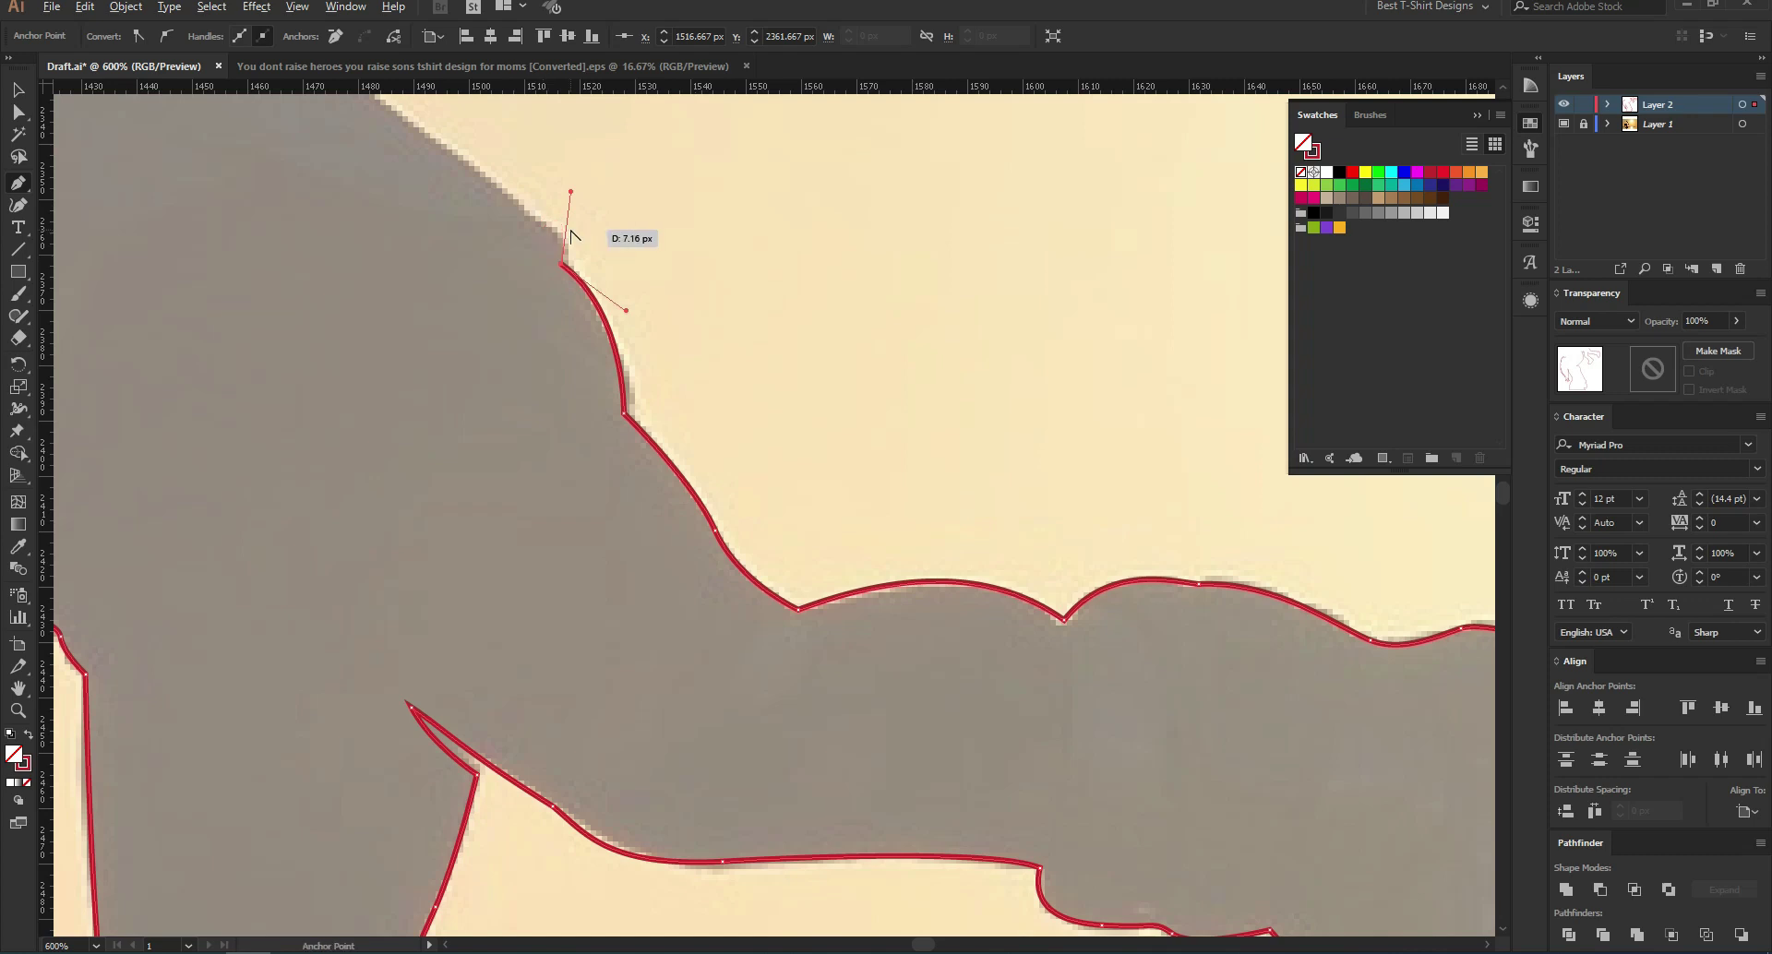
{"action": "scroll", "coordinate": [568, 231], "scroll_direction": "up", "scroll_amount": 3}
{"action": "scroll", "coordinate": [546, 238], "scroll_direction": "up", "scroll_amount": 2}
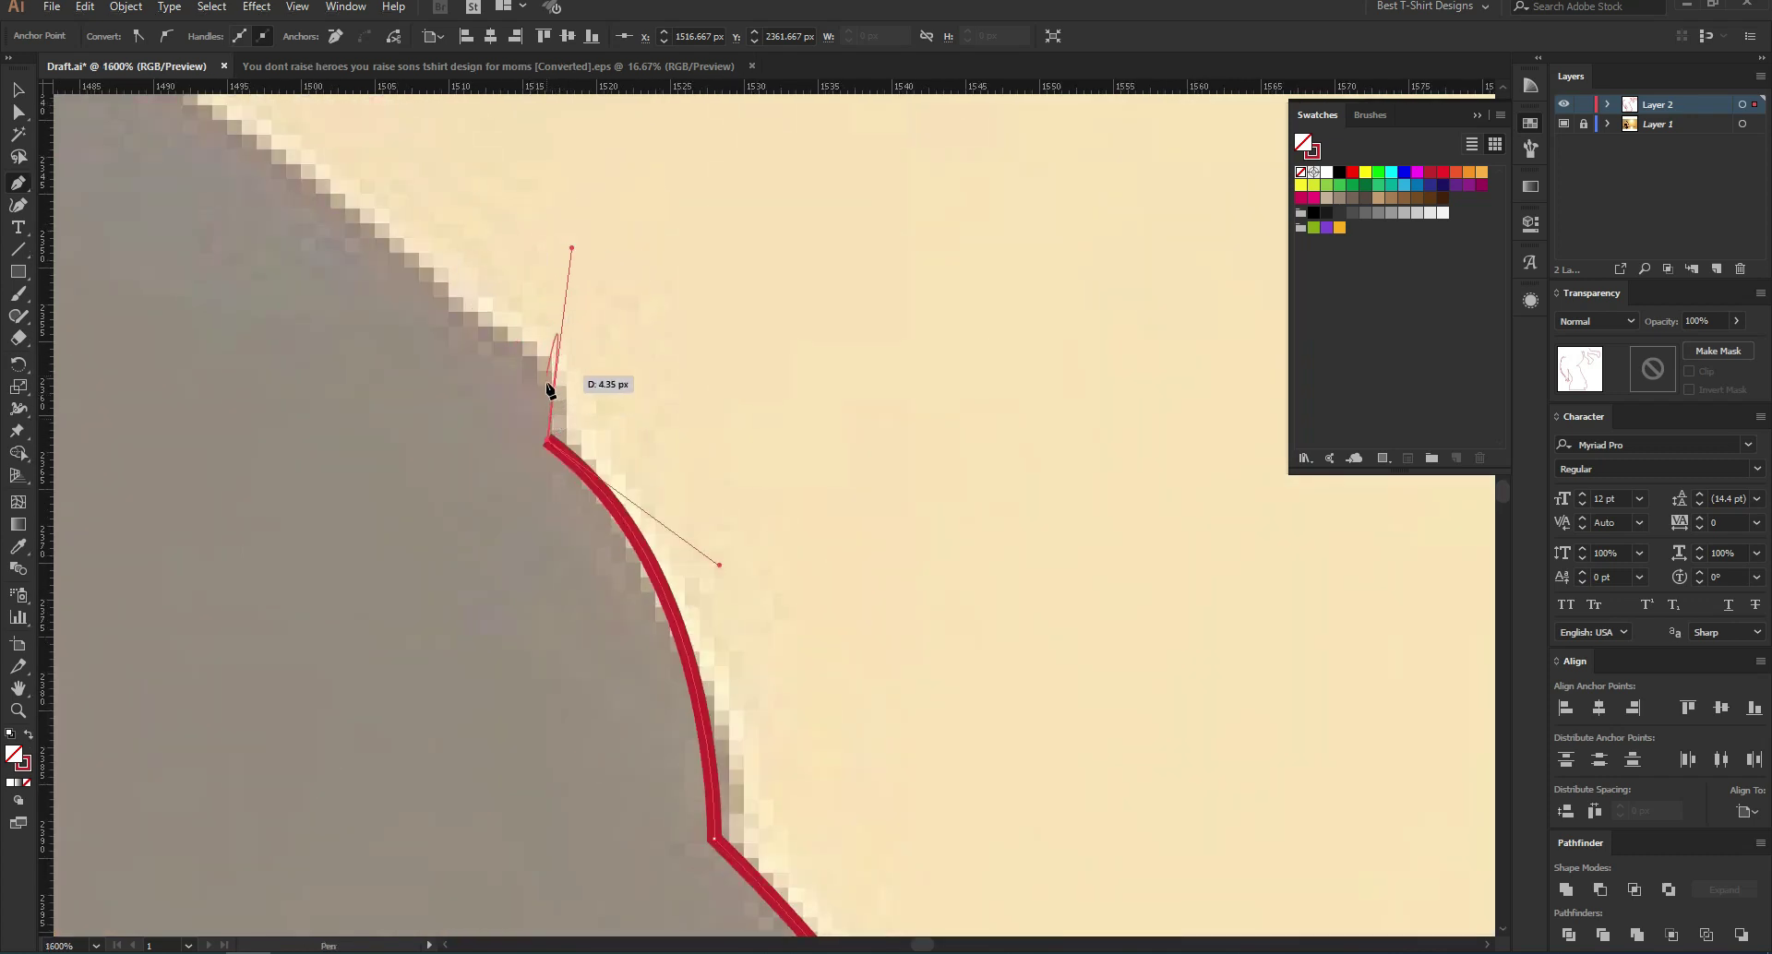
{"action": "left_click", "coordinate": [548, 442]}
{"action": "left_click_drag", "start_coordinate": [460, 314], "coordinate": [361, 226]}
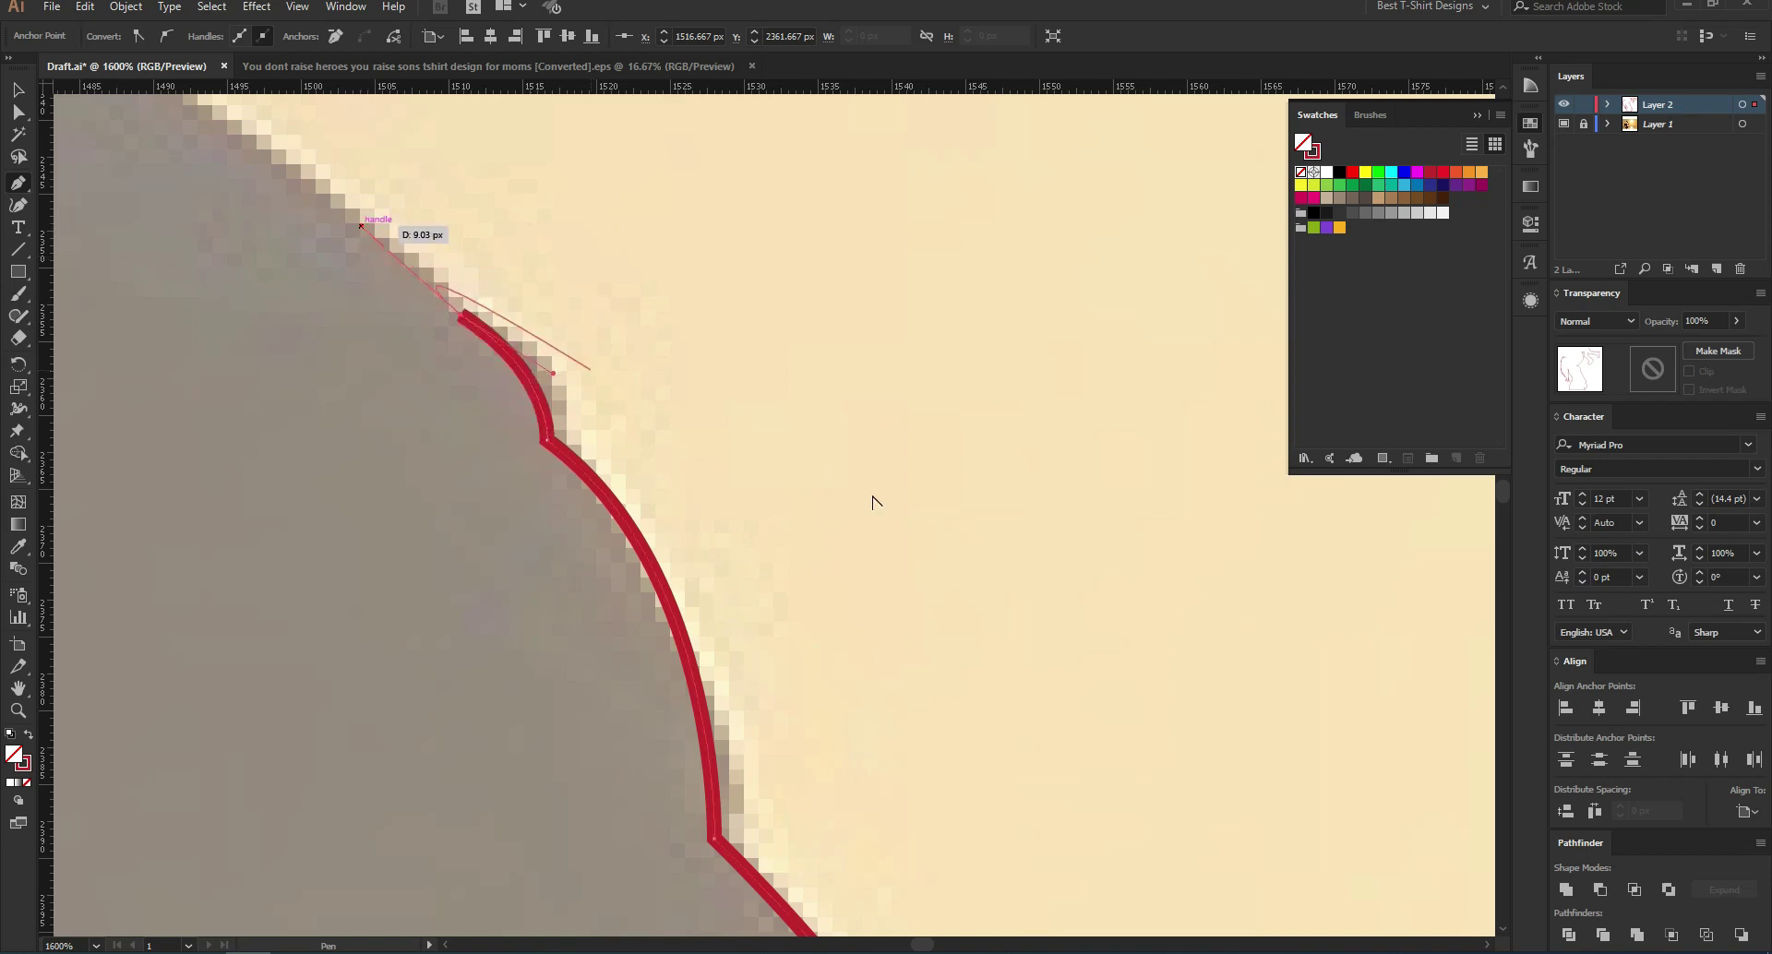
Step: Trace the long slope of the child's back up to the notch below the collar
{"action": "scroll", "coordinate": [917, 514], "scroll_direction": "down", "scroll_amount": 5}
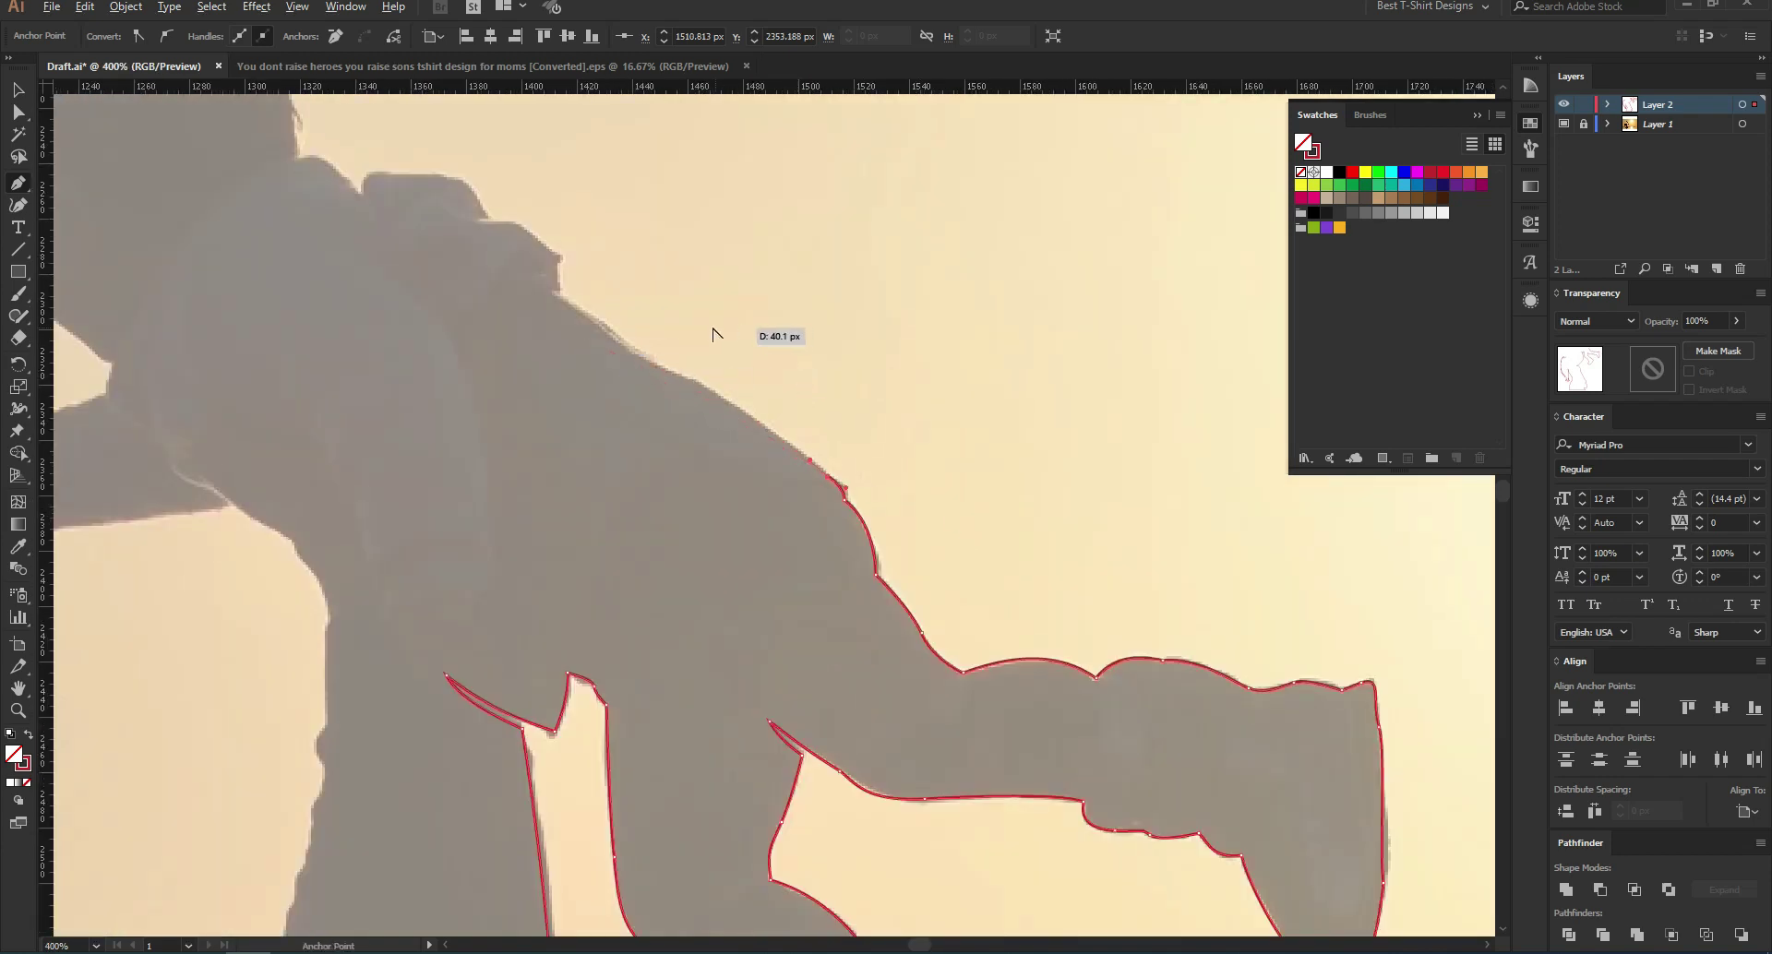
{"action": "scroll", "coordinate": [725, 350], "scroll_direction": "up", "scroll_amount": 1}
{"action": "left_click_drag", "start_coordinate": [681, 394], "coordinate": [642, 384]}
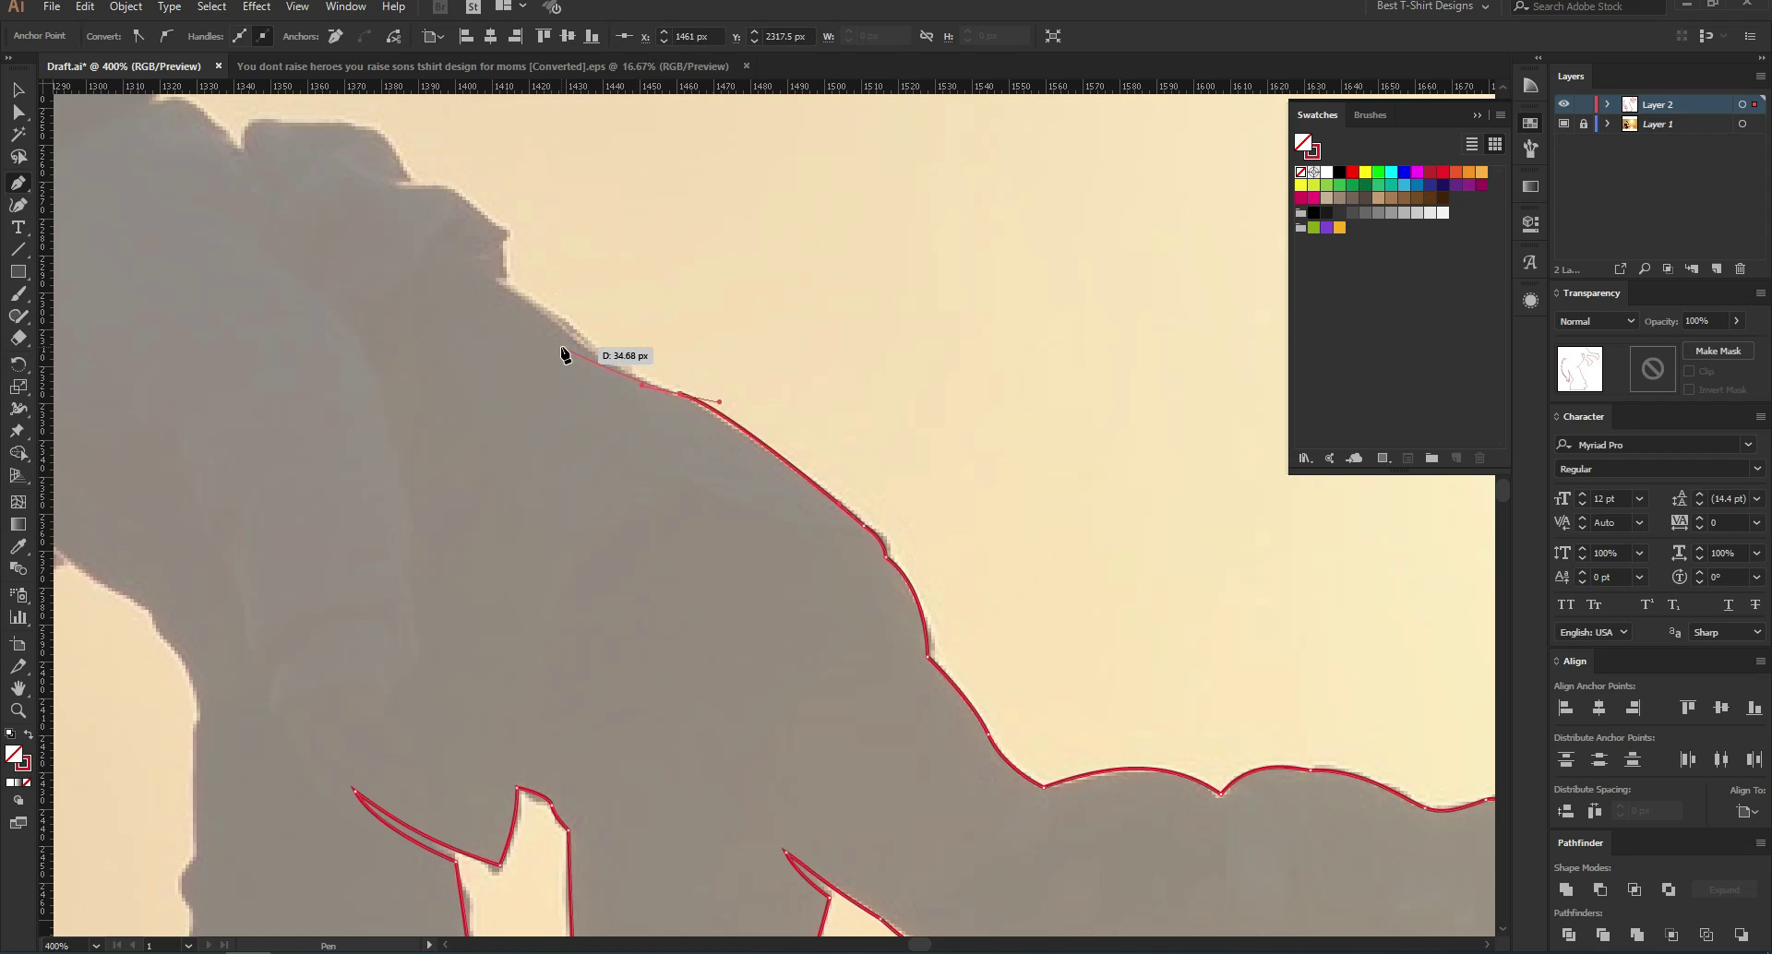
{"action": "left_click_drag", "start_coordinate": [508, 278], "coordinate": [782, 519]}
{"action": "key", "text": "space"}
{"action": "scroll", "coordinate": [745, 568], "scroll_direction": "up", "scroll_amount": 3}
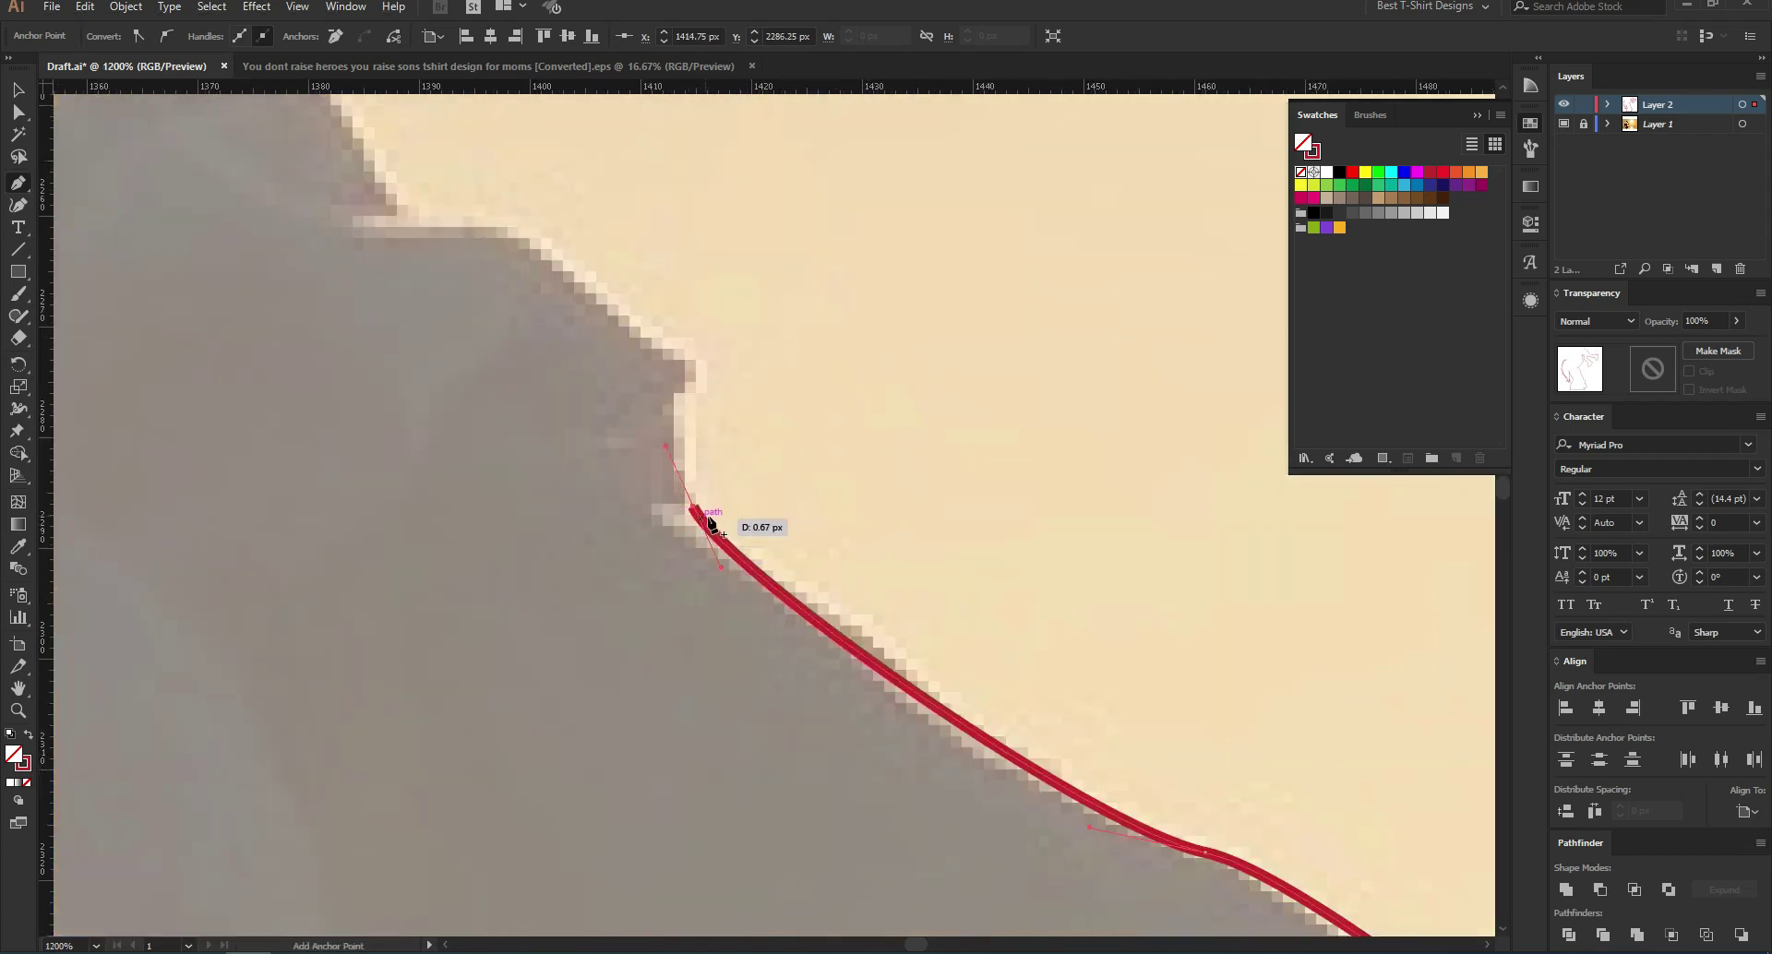
Step: Undo the last points at the top of the child's back and redraw the slope past the notch into the body
{"action": "key", "text": "ctrl+z"}
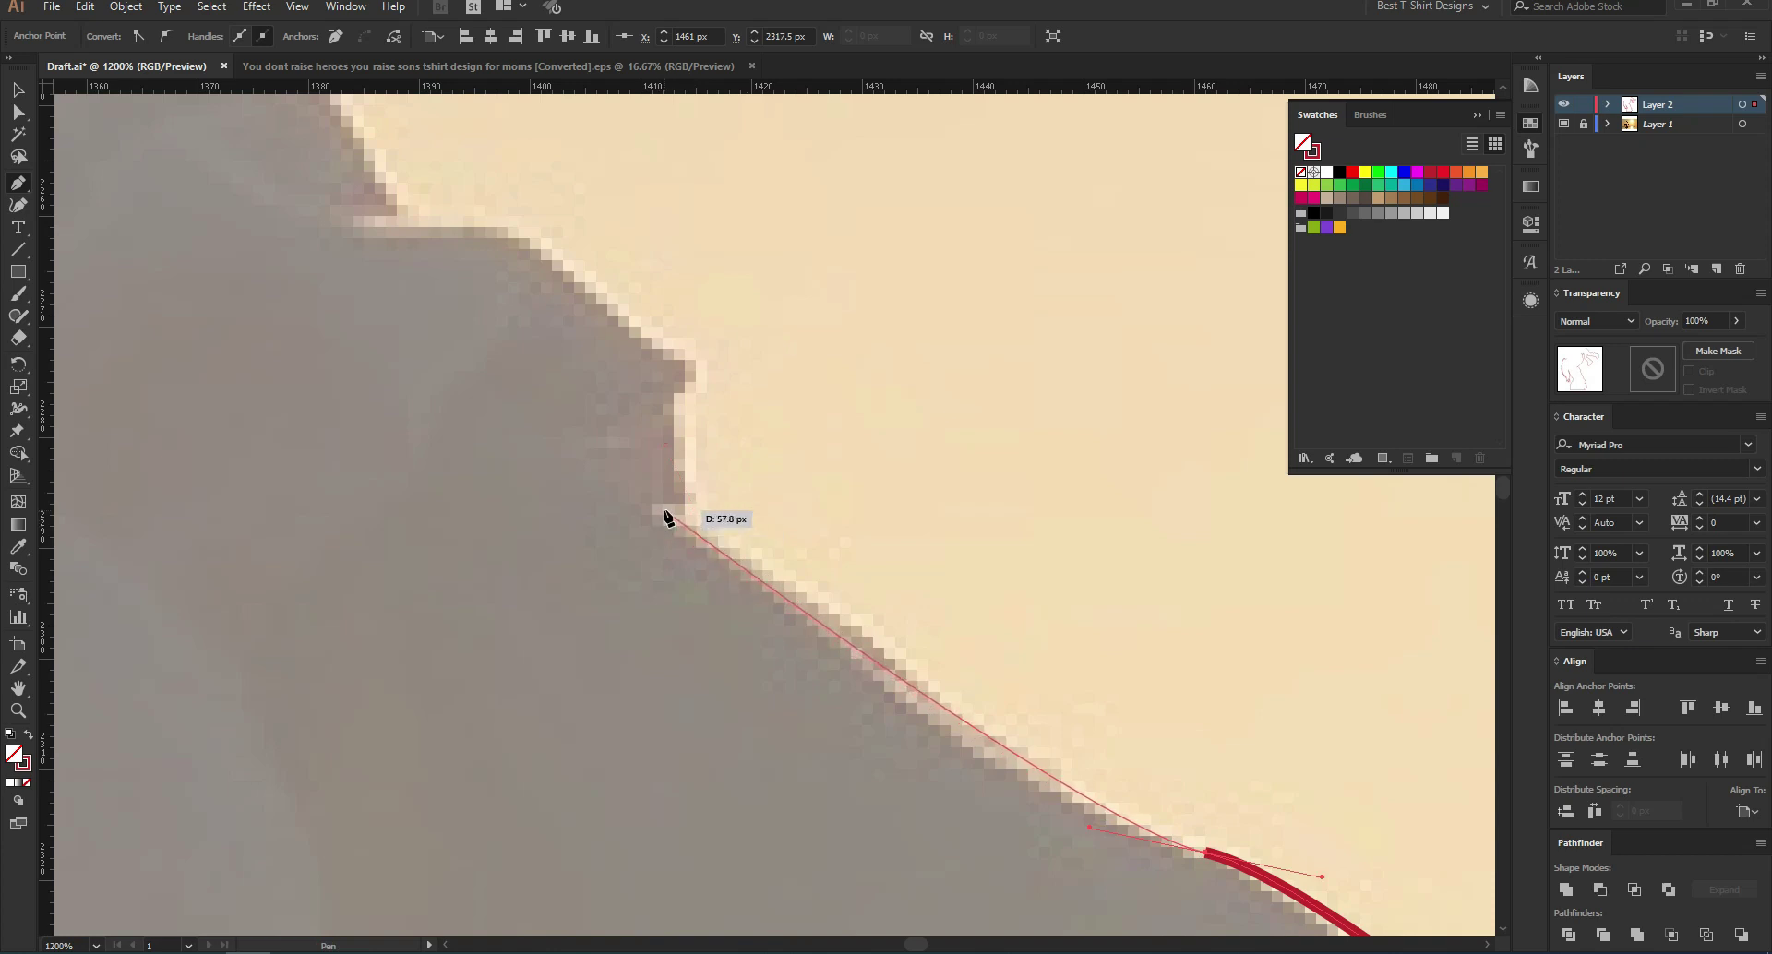
{"action": "key", "text": "ctrl+z"}
{"action": "mouse_move", "coordinate": [633, 495]}
{"action": "left_mouse_down"}
{"action": "mouse_move", "coordinate": [522, 424]}
{"action": "mouse_move", "coordinate": [654, 495]}
{"action": "left_mouse_up"}
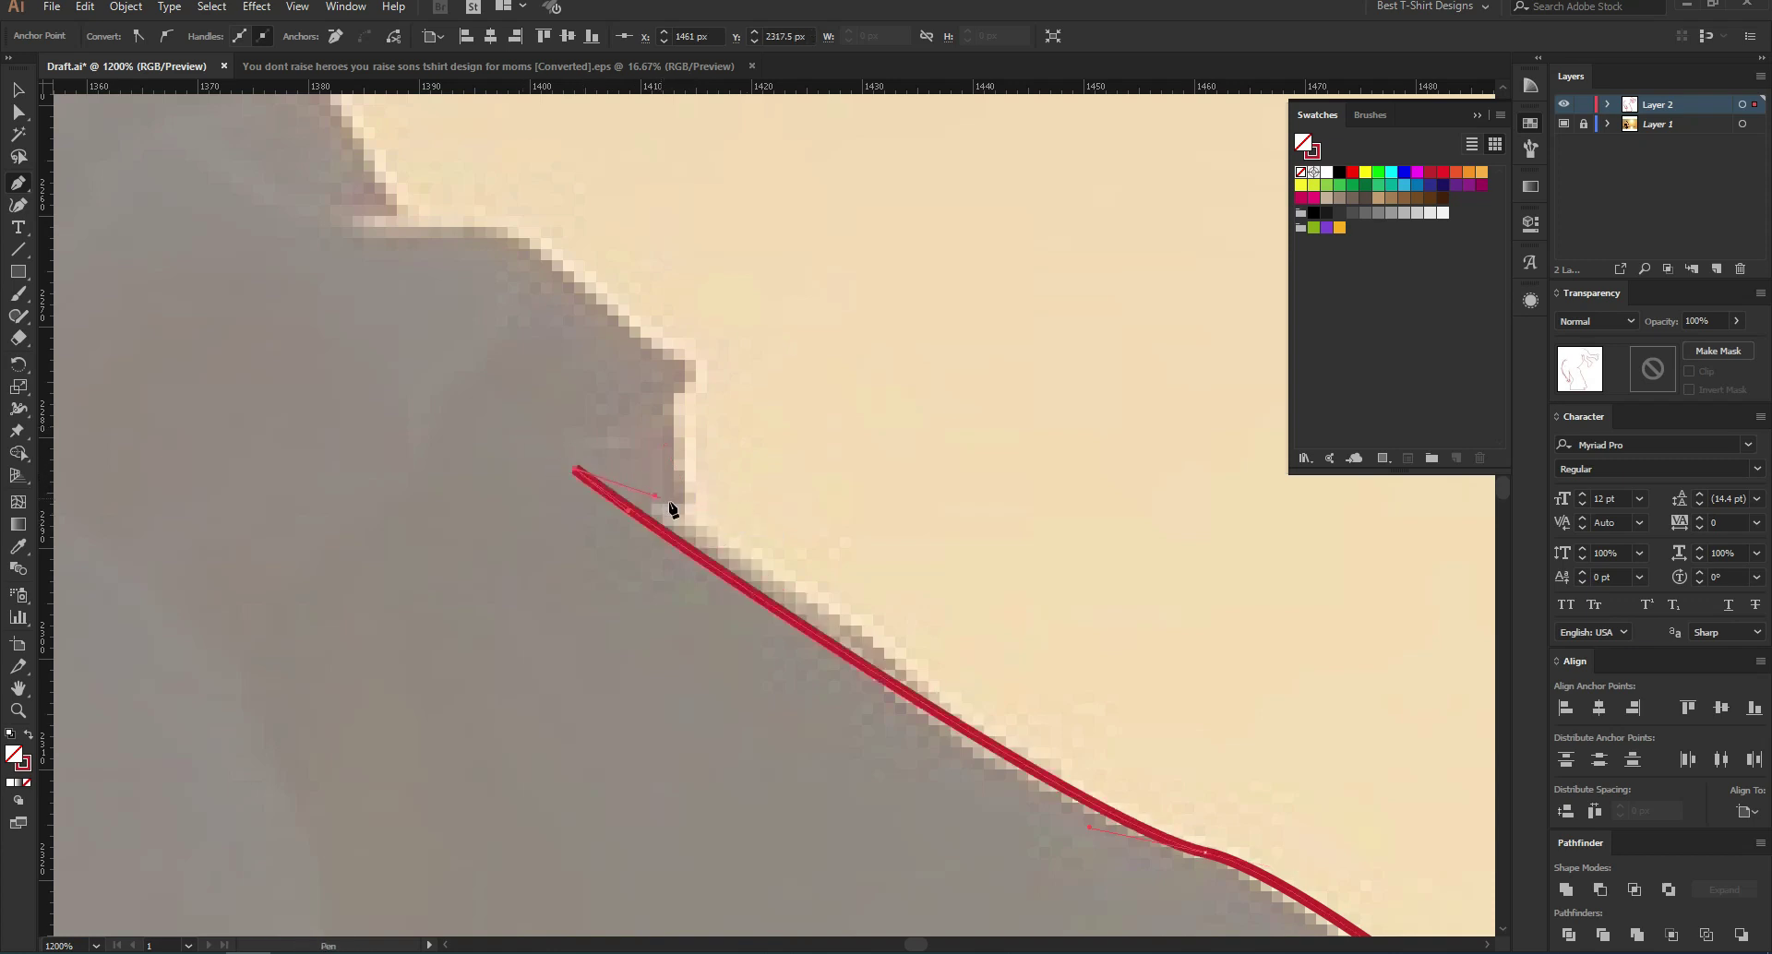
Step: Trace the stepped clothing fold above the notch and run it inward to a second pointed crease
{"action": "mouse_move", "coordinate": [668, 397]}
{"action": "left_mouse_down"}
{"action": "mouse_move", "coordinate": [682, 363]}
{"action": "mouse_move", "coordinate": [565, 285]}
{"action": "left_mouse_up"}
{"action": "left_click_drag", "start_coordinate": [375, 230], "coordinate": [346, 228]}
{"action": "scroll", "coordinate": [313, 242], "scroll_direction": "up", "scroll_amount": 3}
{"action": "mouse_move", "coordinate": [195, 296]}
{"action": "left_mouse_down"}
{"action": "mouse_move", "coordinate": [446, 351]}
{"action": "mouse_move", "coordinate": [334, 271]}
{"action": "left_mouse_up"}
Step: Trace the rounded collar fold down into the narrow notch and over the small shoulder bump beside the neck
{"action": "left_click_drag", "start_coordinate": [232, 212], "coordinate": [117, 187]}
{"action": "key", "text": "space"}
{"action": "left_click_drag", "start_coordinate": [688, 332], "coordinate": [1020, 384]}
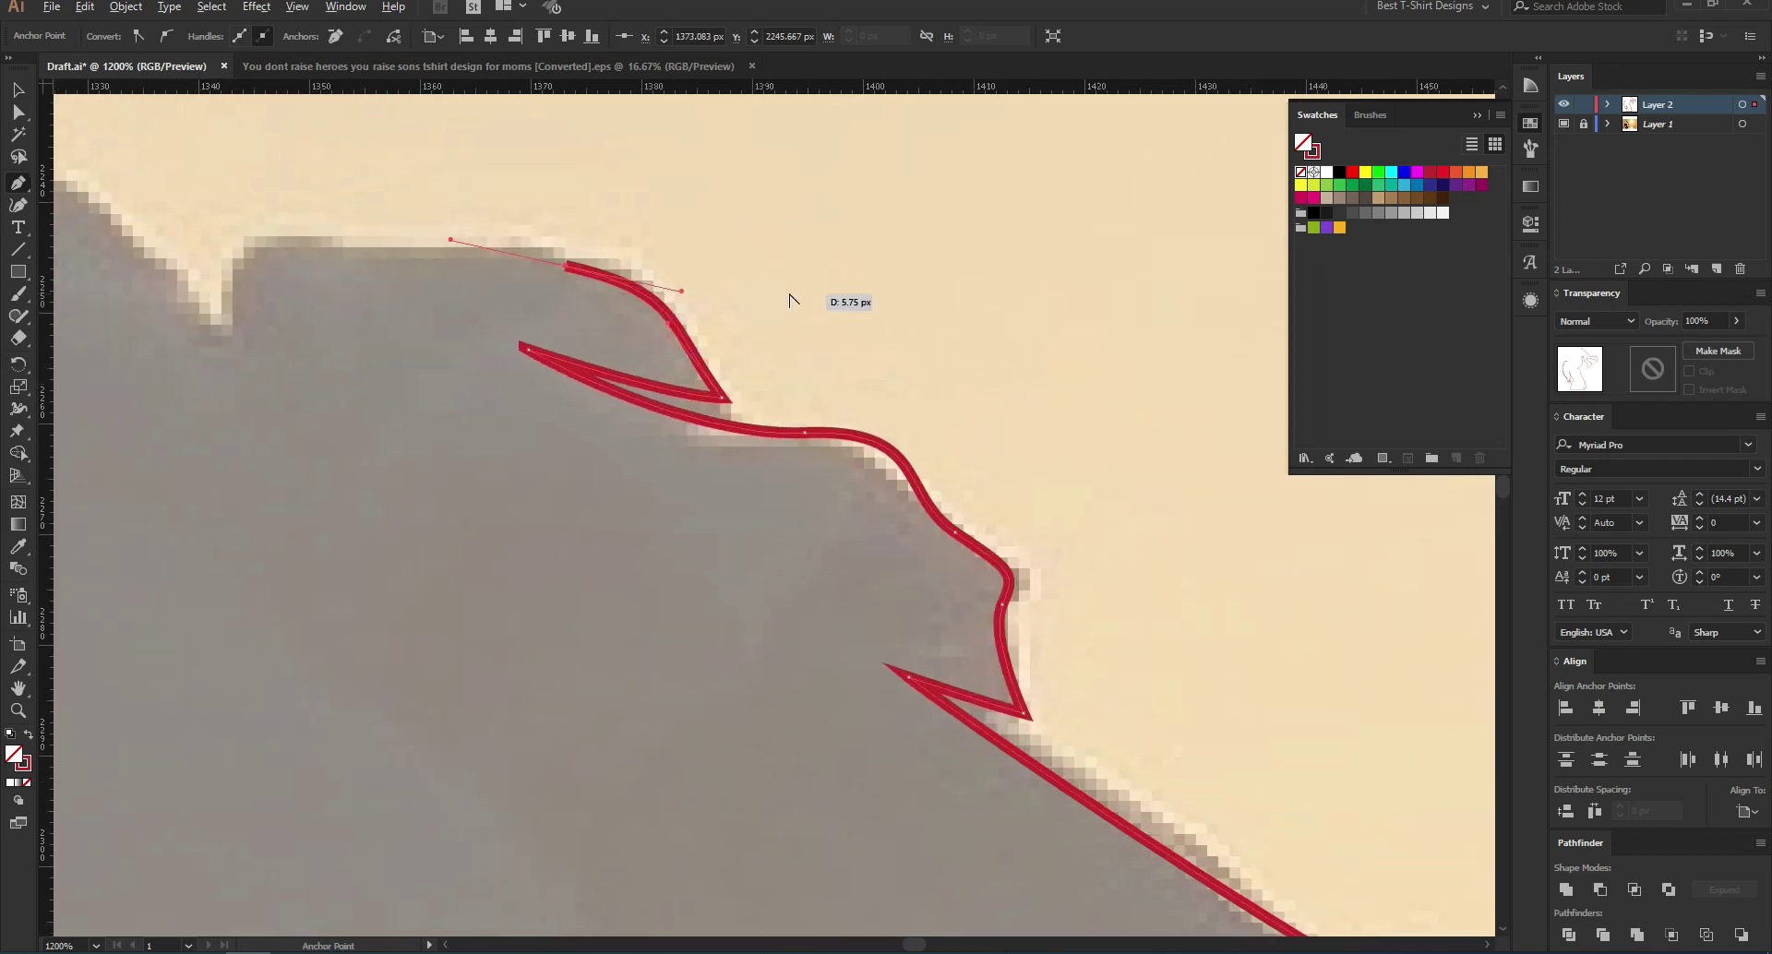
{"action": "scroll", "coordinate": [782, 297], "scroll_direction": "down", "scroll_amount": 1}
{"action": "left_click_drag", "start_coordinate": [431, 260], "coordinate": [403, 273]}
{"action": "left_click", "coordinate": [416, 324]}
{"action": "left_click_drag", "start_coordinate": [253, 215], "coordinate": [256, 213]}
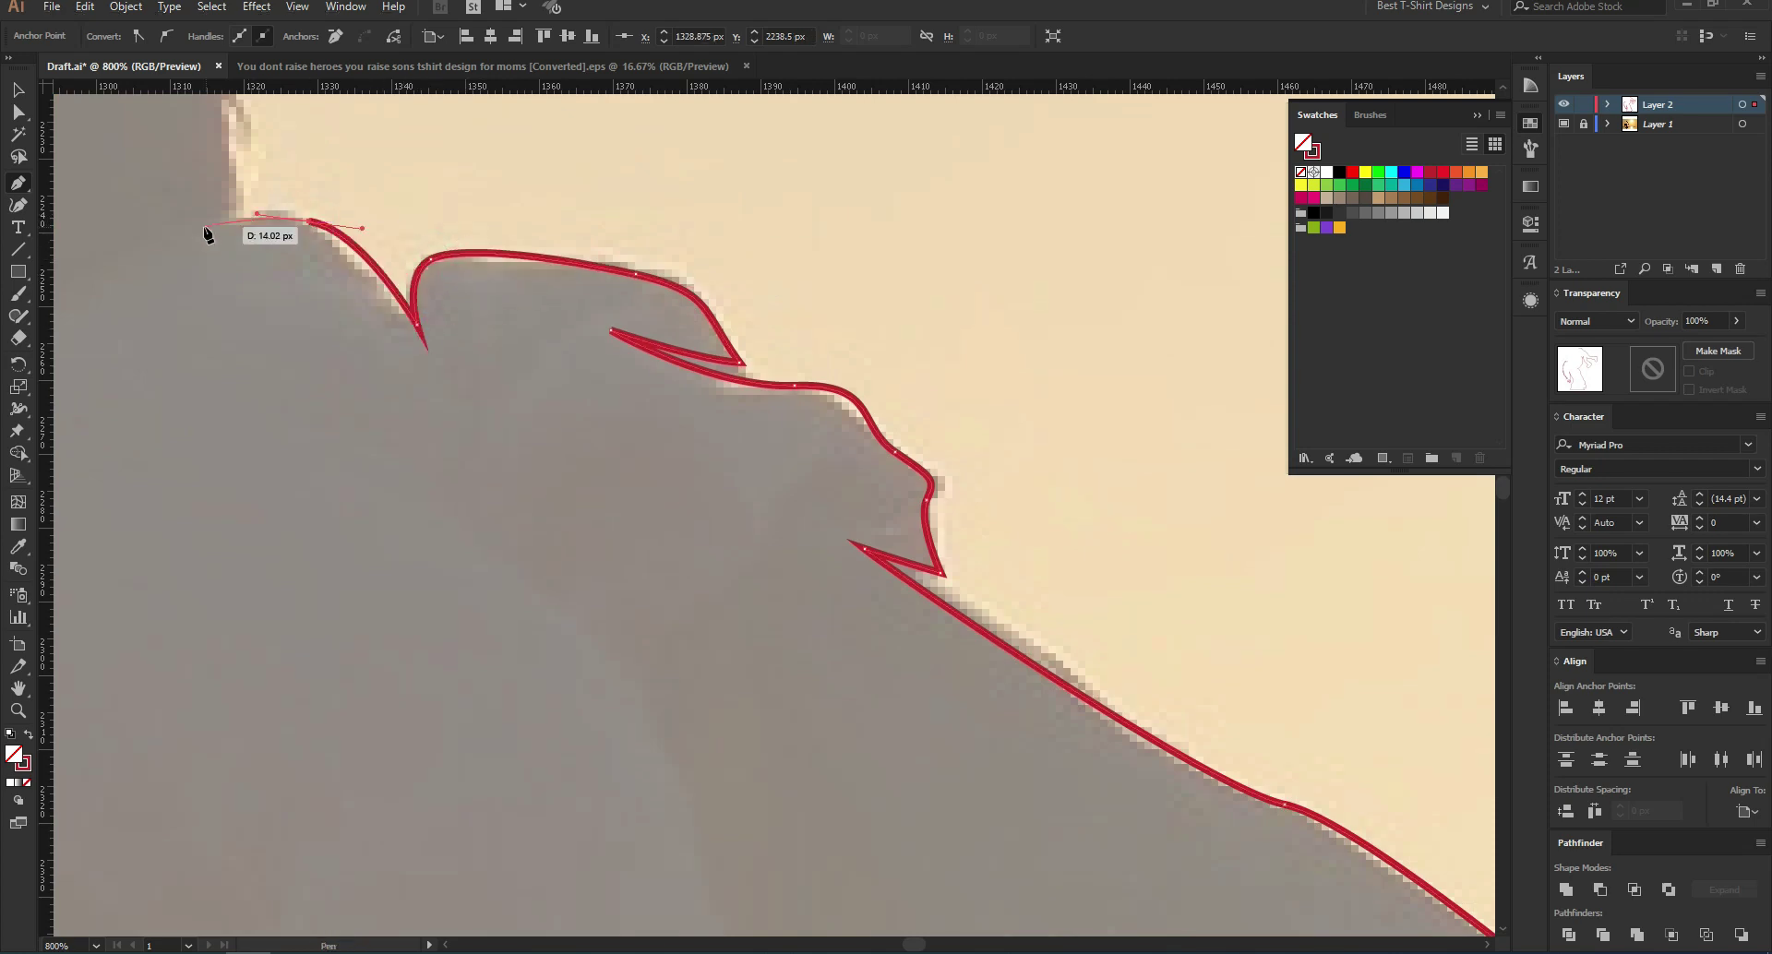
Step: Trace the corner at the base of the neck and the nape up to a corner point below the hair
{"action": "scroll", "coordinate": [594, 377], "scroll_direction": "down", "scroll_amount": 2}
{"action": "scroll", "coordinate": [374, 158], "scroll_direction": "up", "scroll_amount": 2}
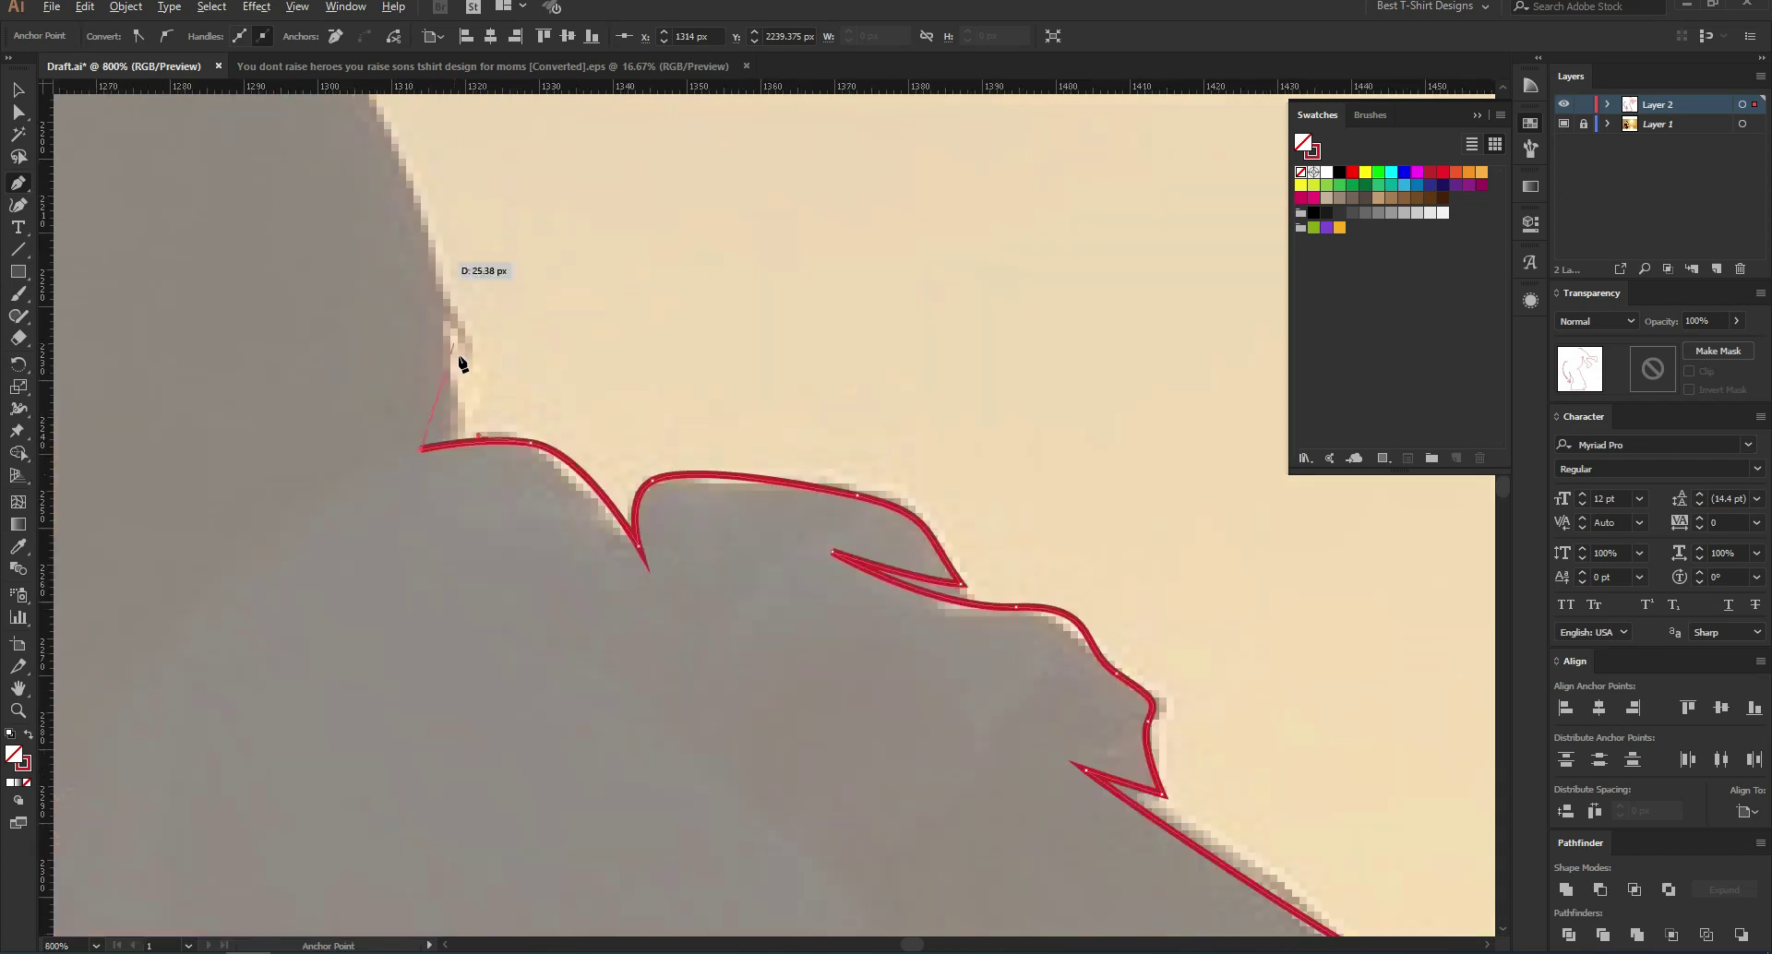
{"action": "scroll", "coordinate": [459, 349], "scroll_direction": "up", "scroll_amount": 1}
{"action": "left_click_drag", "start_coordinate": [428, 335], "coordinate": [409, 282]}
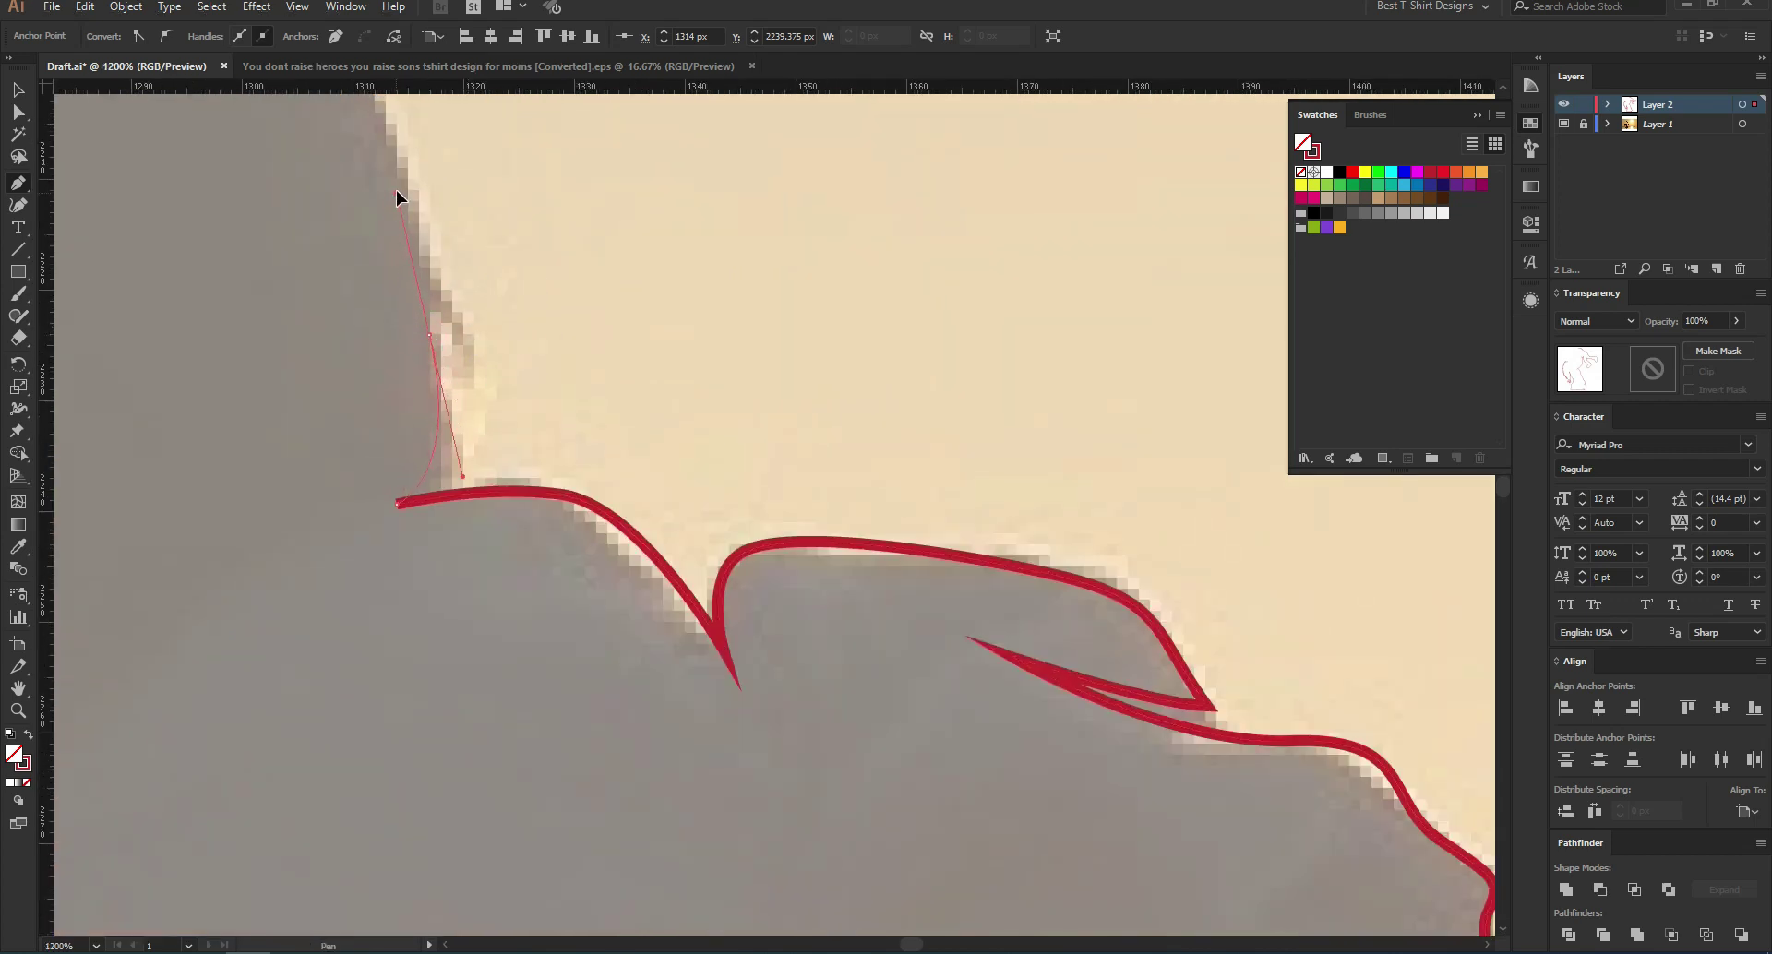
{"action": "left_click_drag", "start_coordinate": [417, 288], "coordinate": [418, 286]}
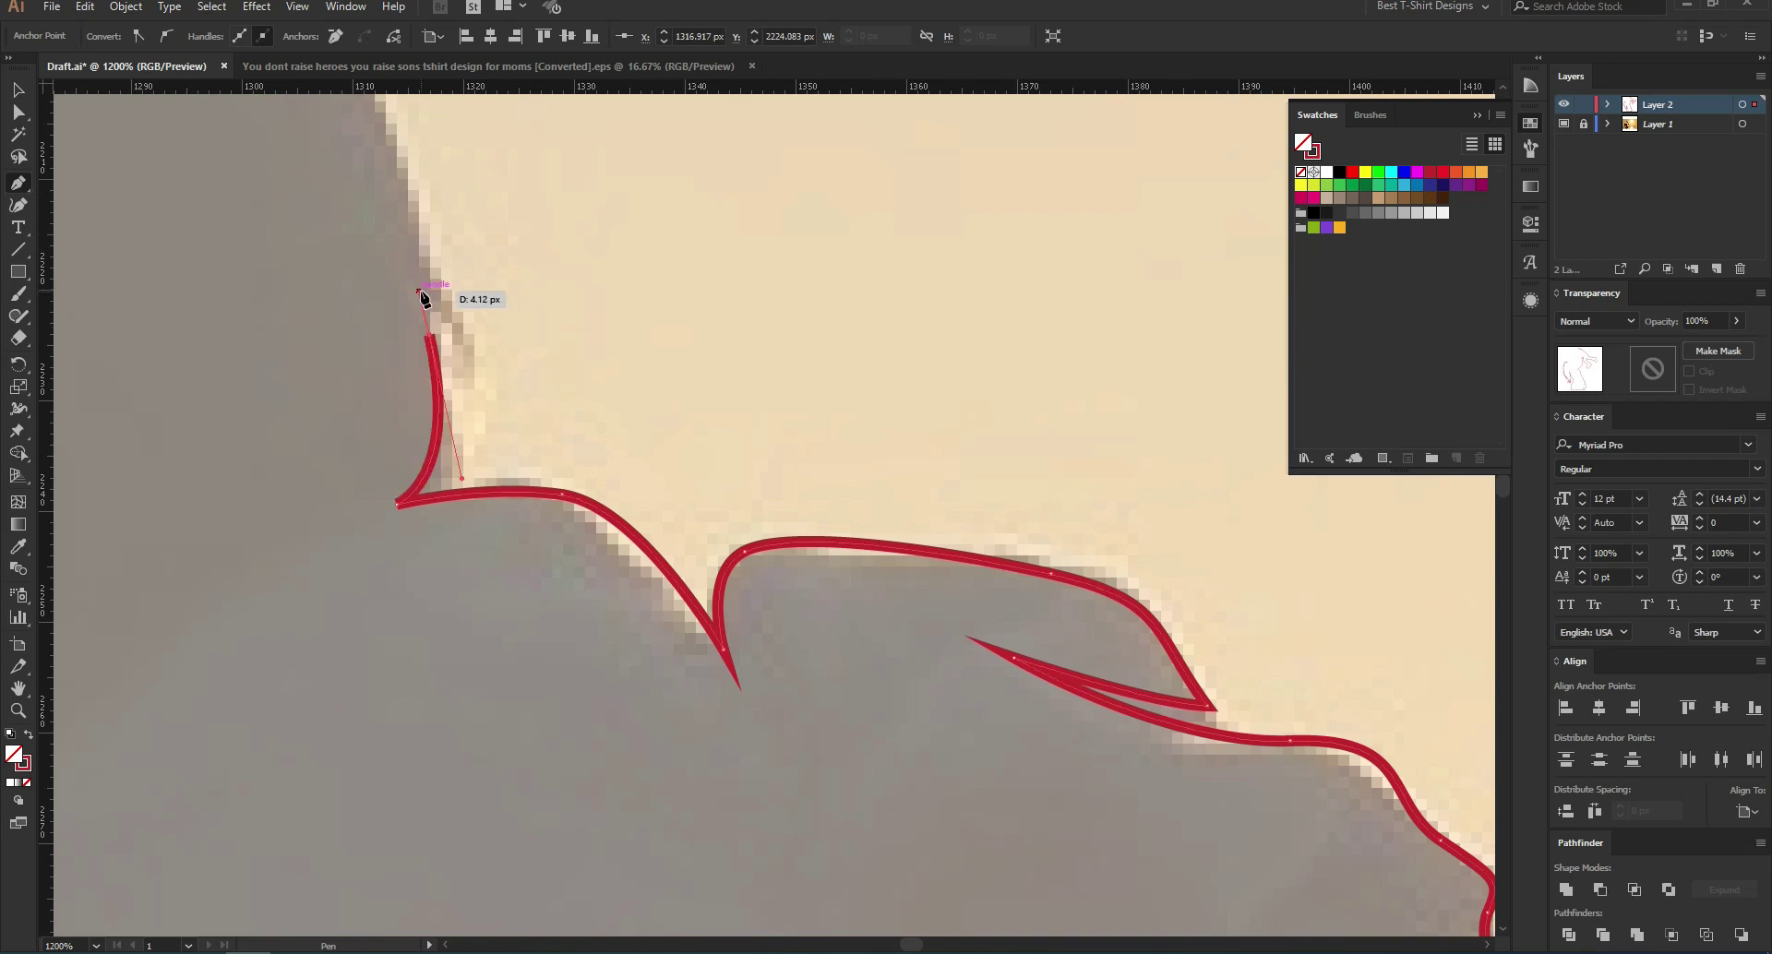
{"action": "left_click", "coordinate": [418, 292]}
Step: Trace the small pointed hair tuft at the nape and rejoin the back of the child's head
{"action": "left_click_drag", "start_coordinate": [474, 449], "coordinate": [500, 495]}
{"action": "left_click", "coordinate": [469, 389]}
{"action": "left_click_drag", "start_coordinate": [402, 202], "coordinate": [375, 109]}
{"action": "left_click_drag", "start_coordinate": [355, 184], "coordinate": [356, 185]}
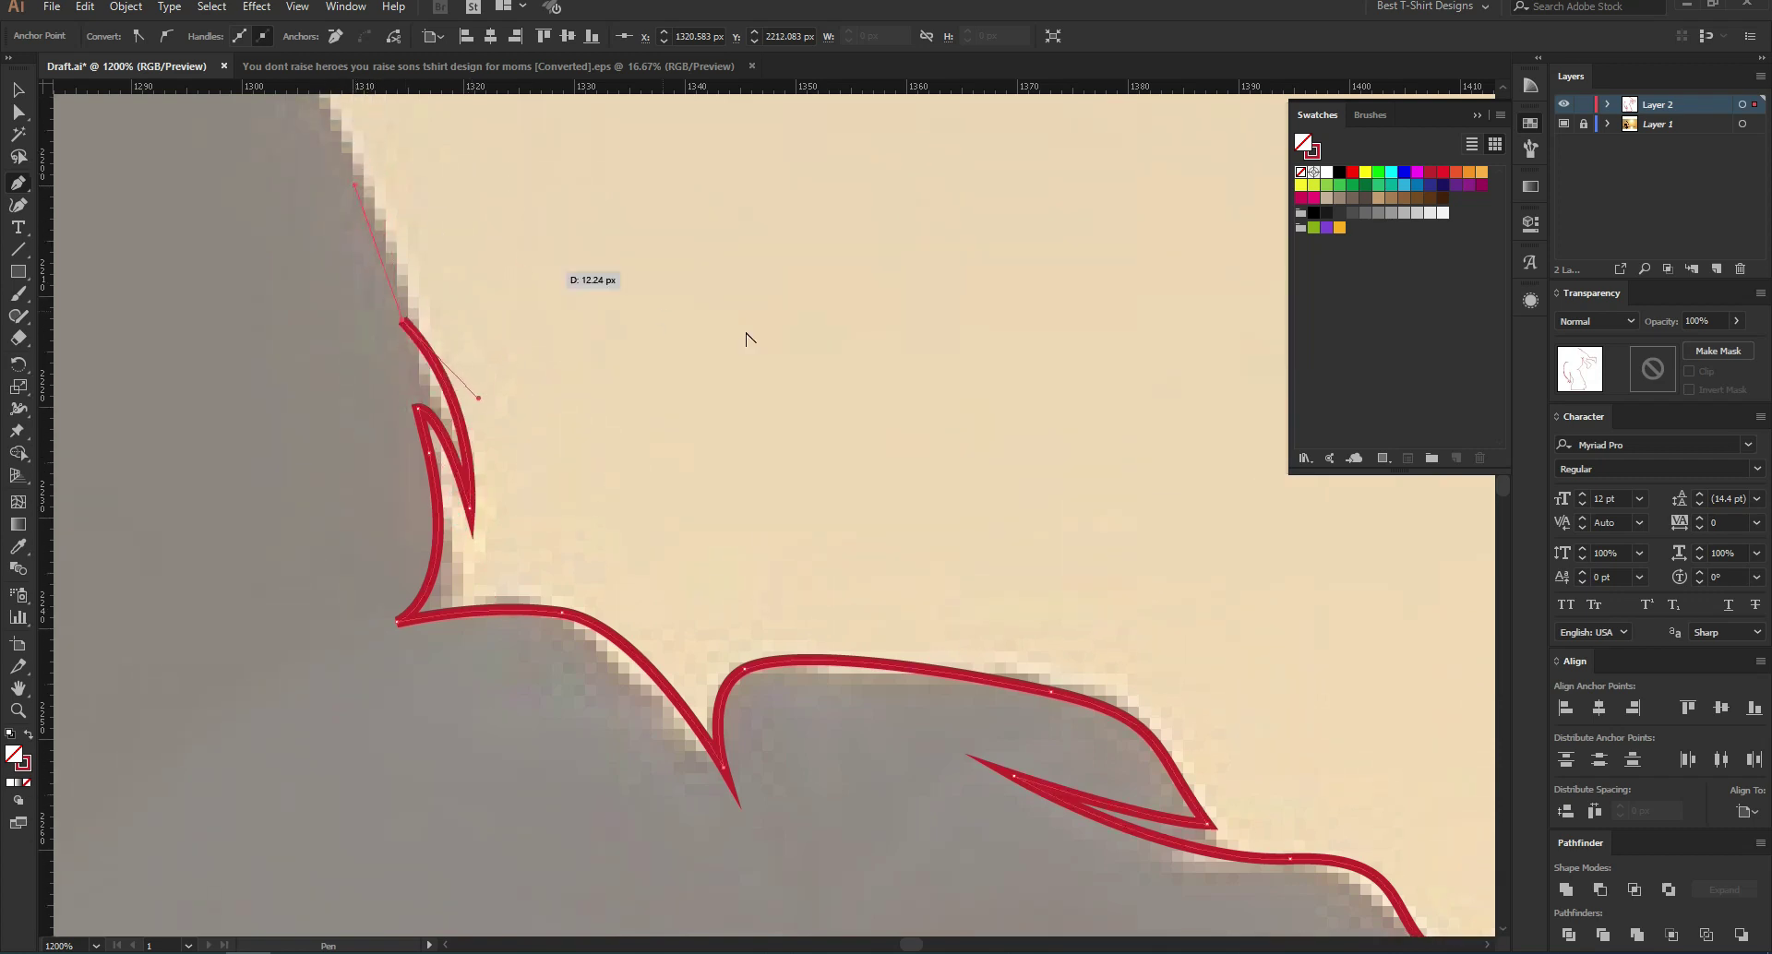
Step: Trace the back and crown of the child's head round to the upper forehead, using smooth points with adjusted handles
{"action": "scroll", "coordinate": [744, 332], "scroll_direction": "down", "scroll_amount": 3}
{"action": "scroll", "coordinate": [415, 175], "scroll_direction": "up", "scroll_amount": 1}
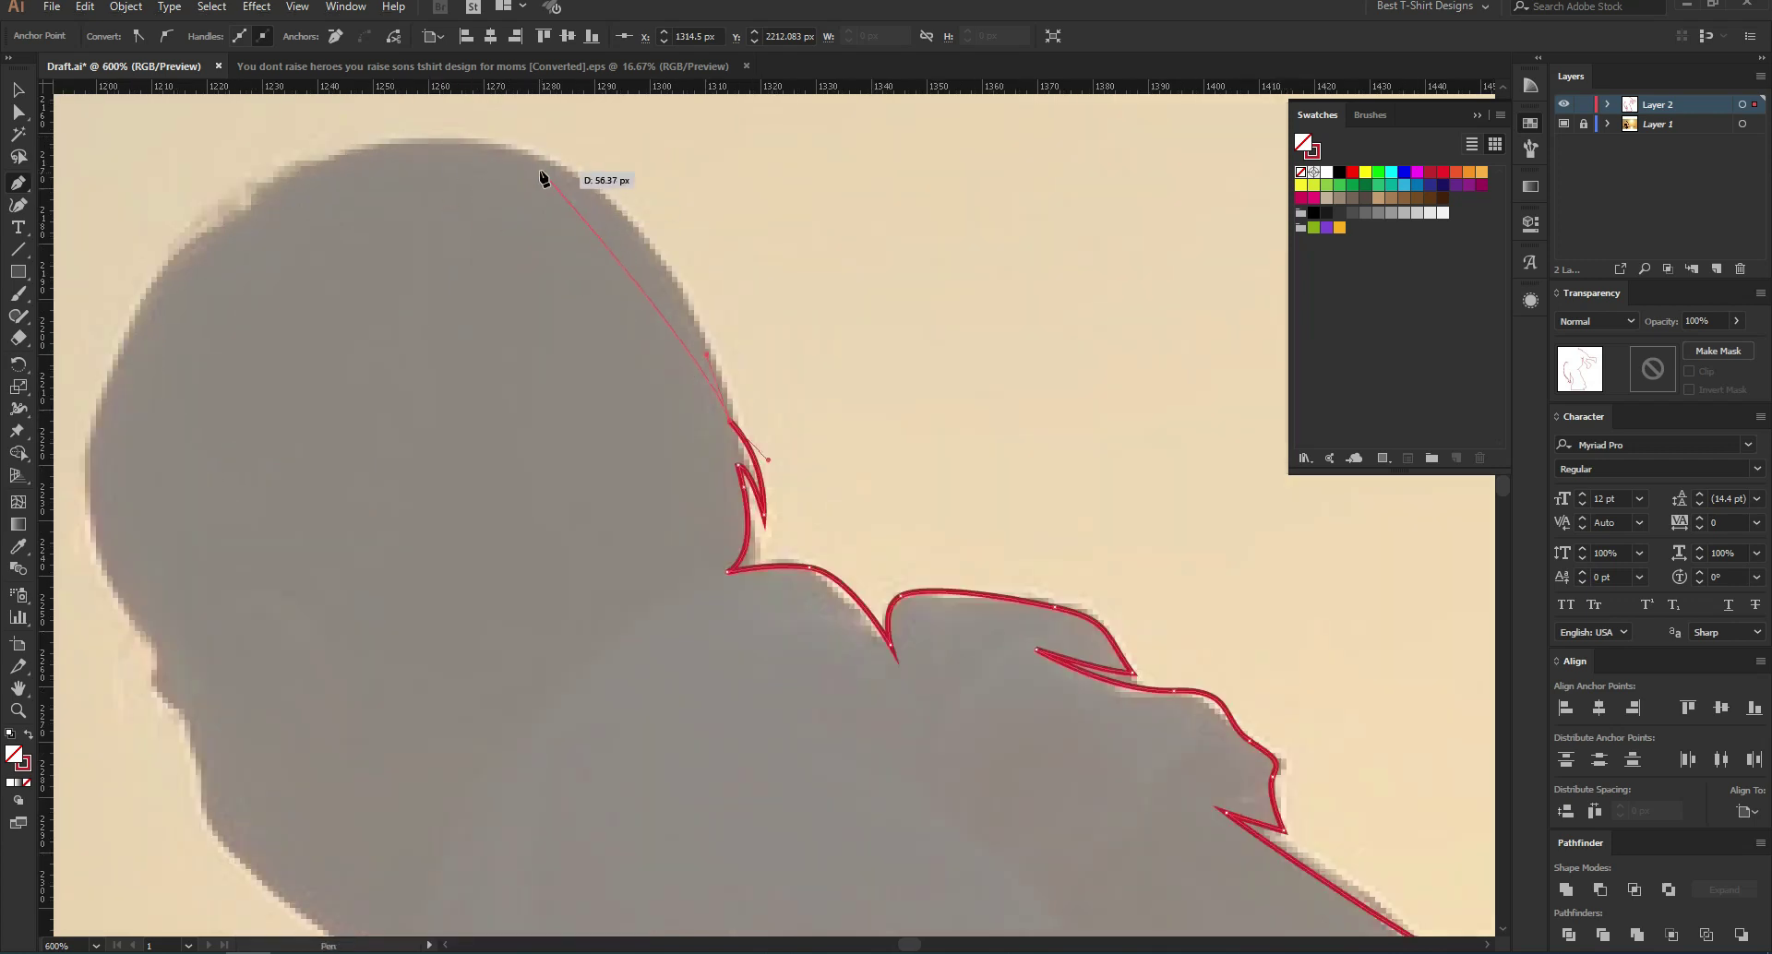
{"action": "left_click_drag", "start_coordinate": [490, 148], "coordinate": [355, 139]}
{"action": "key", "text": "alt"}
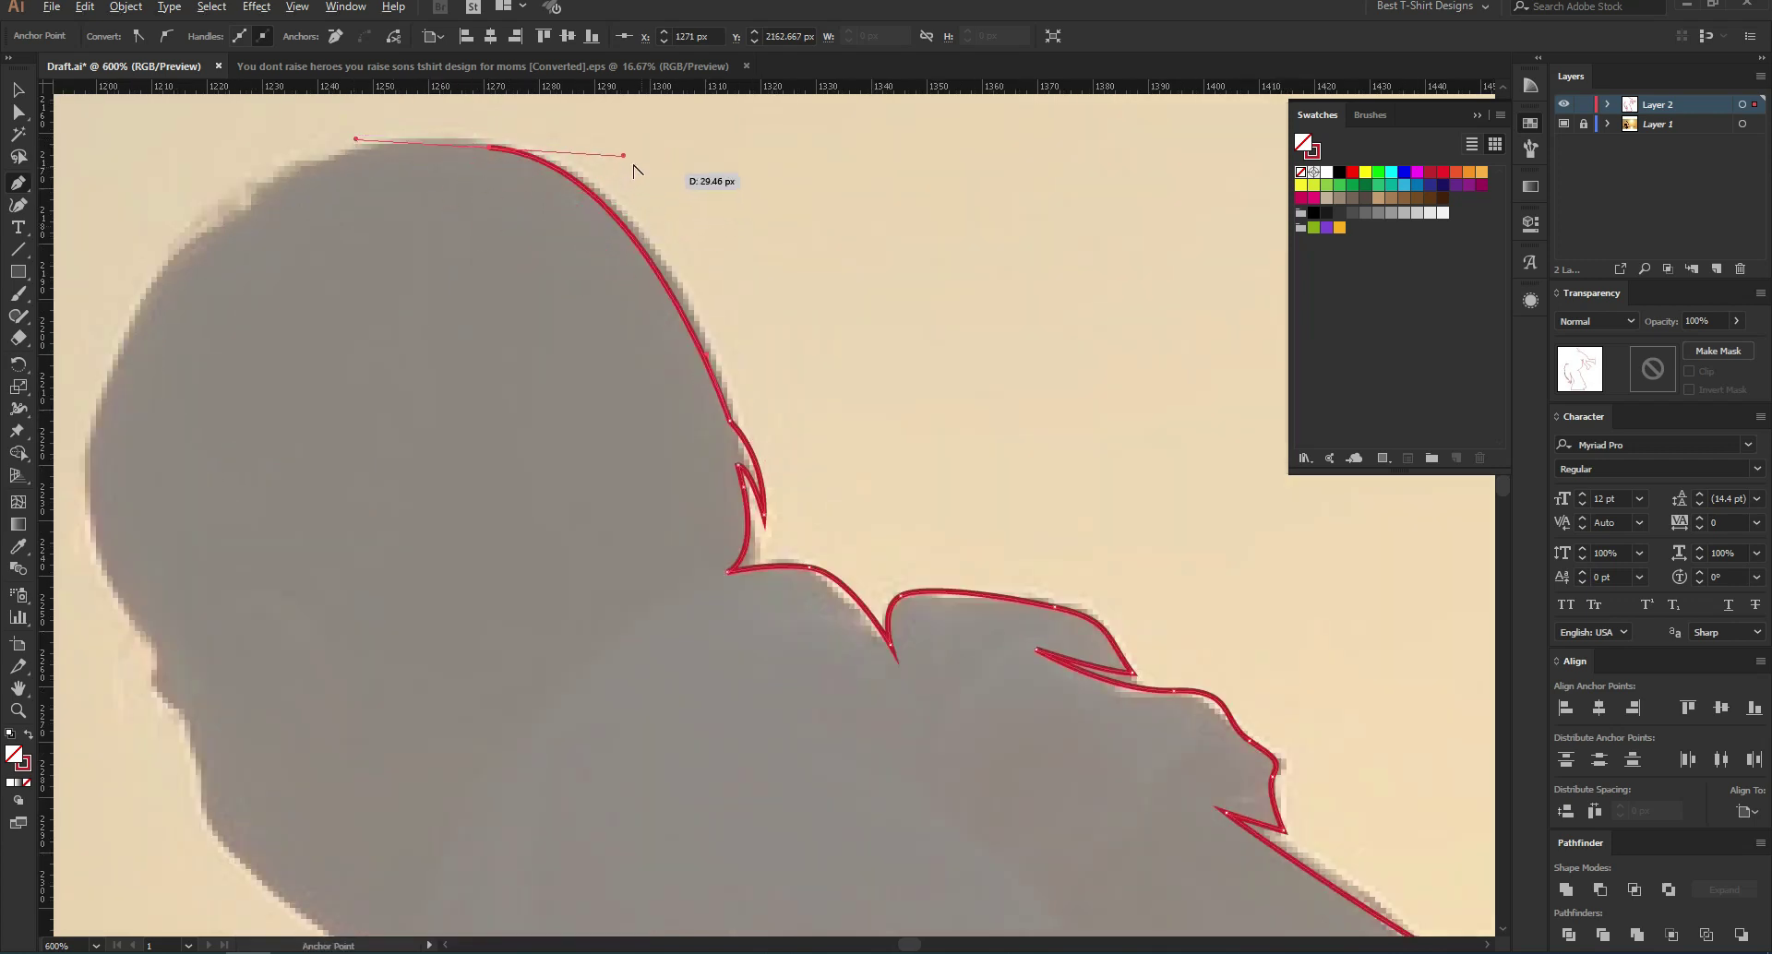
{"action": "left_click_drag", "start_coordinate": [701, 192], "coordinate": [684, 199]}
{"action": "left_click_drag", "start_coordinate": [249, 205], "coordinate": [565, 264]}
{"action": "key", "text": "space"}
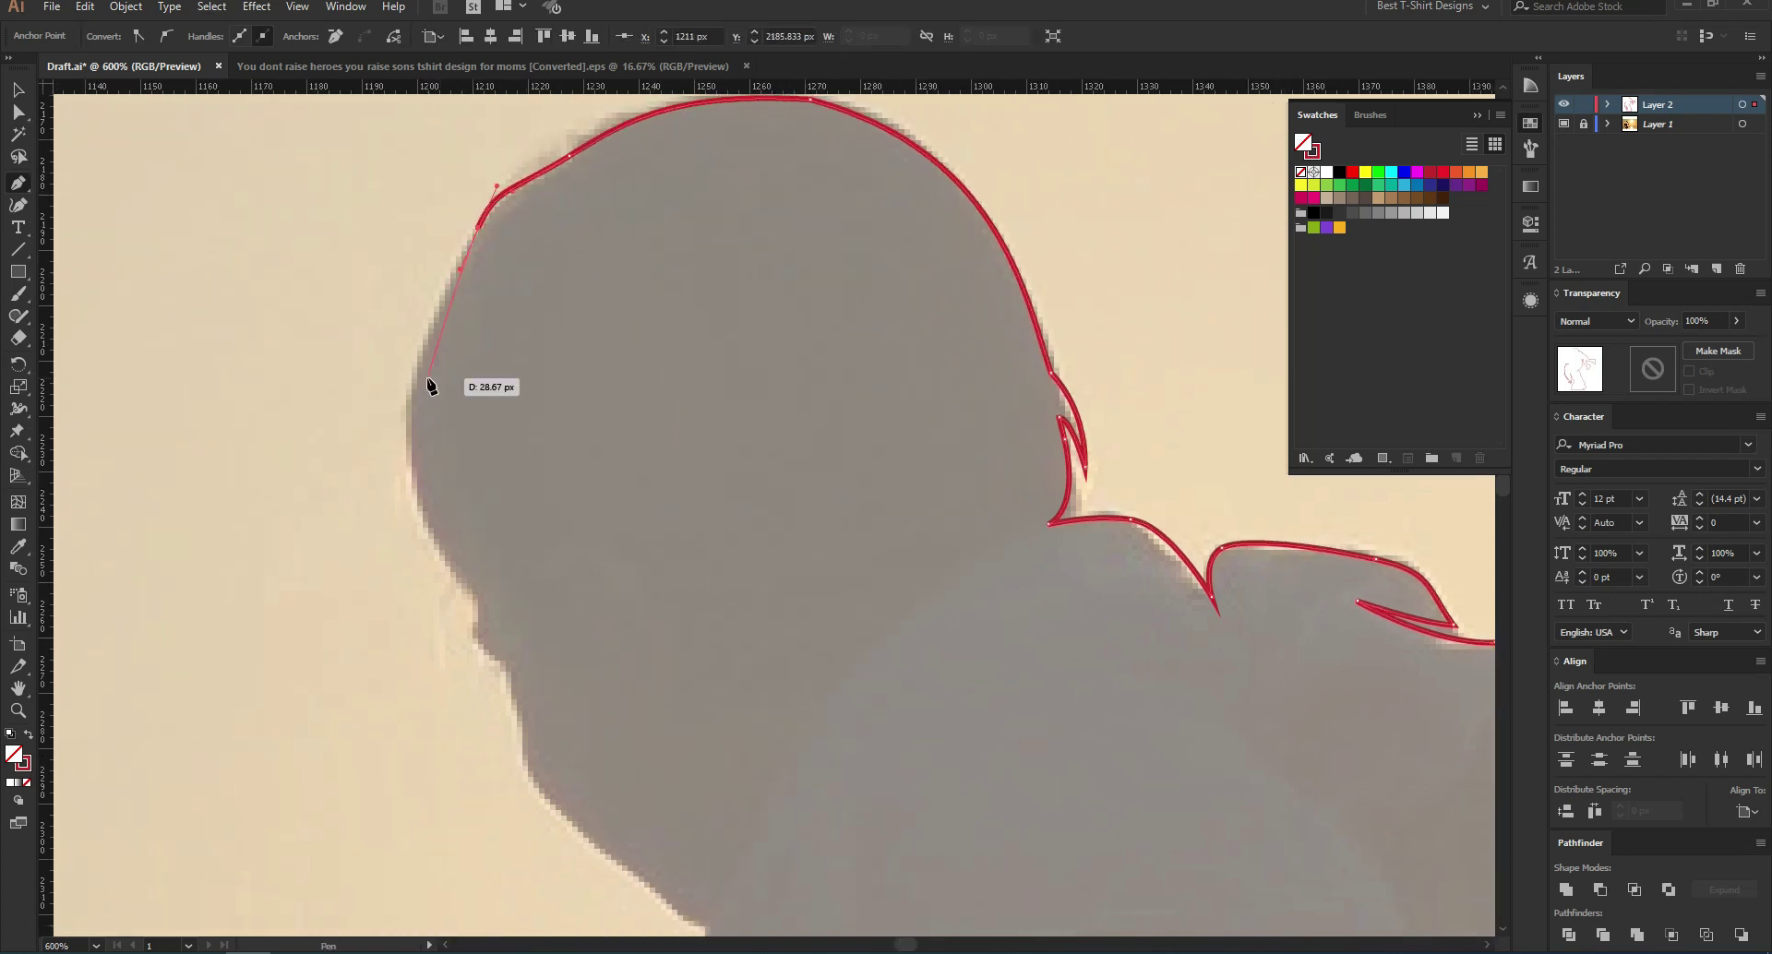
Step: Trace the child's forehead and the small bumps of the face profile below it
{"action": "left_click_drag", "start_coordinate": [408, 415], "coordinate": [418, 501]}
{"action": "mouse_move", "coordinate": [456, 585]}
{"action": "left_mouse_down"}
{"action": "mouse_move", "coordinate": [476, 603]}
{"action": "mouse_move", "coordinate": [439, 625]}
{"action": "mouse_move", "coordinate": [512, 714]}
{"action": "left_mouse_up"}
{"action": "scroll", "coordinate": [494, 635], "scroll_direction": "up", "scroll_amount": 3}
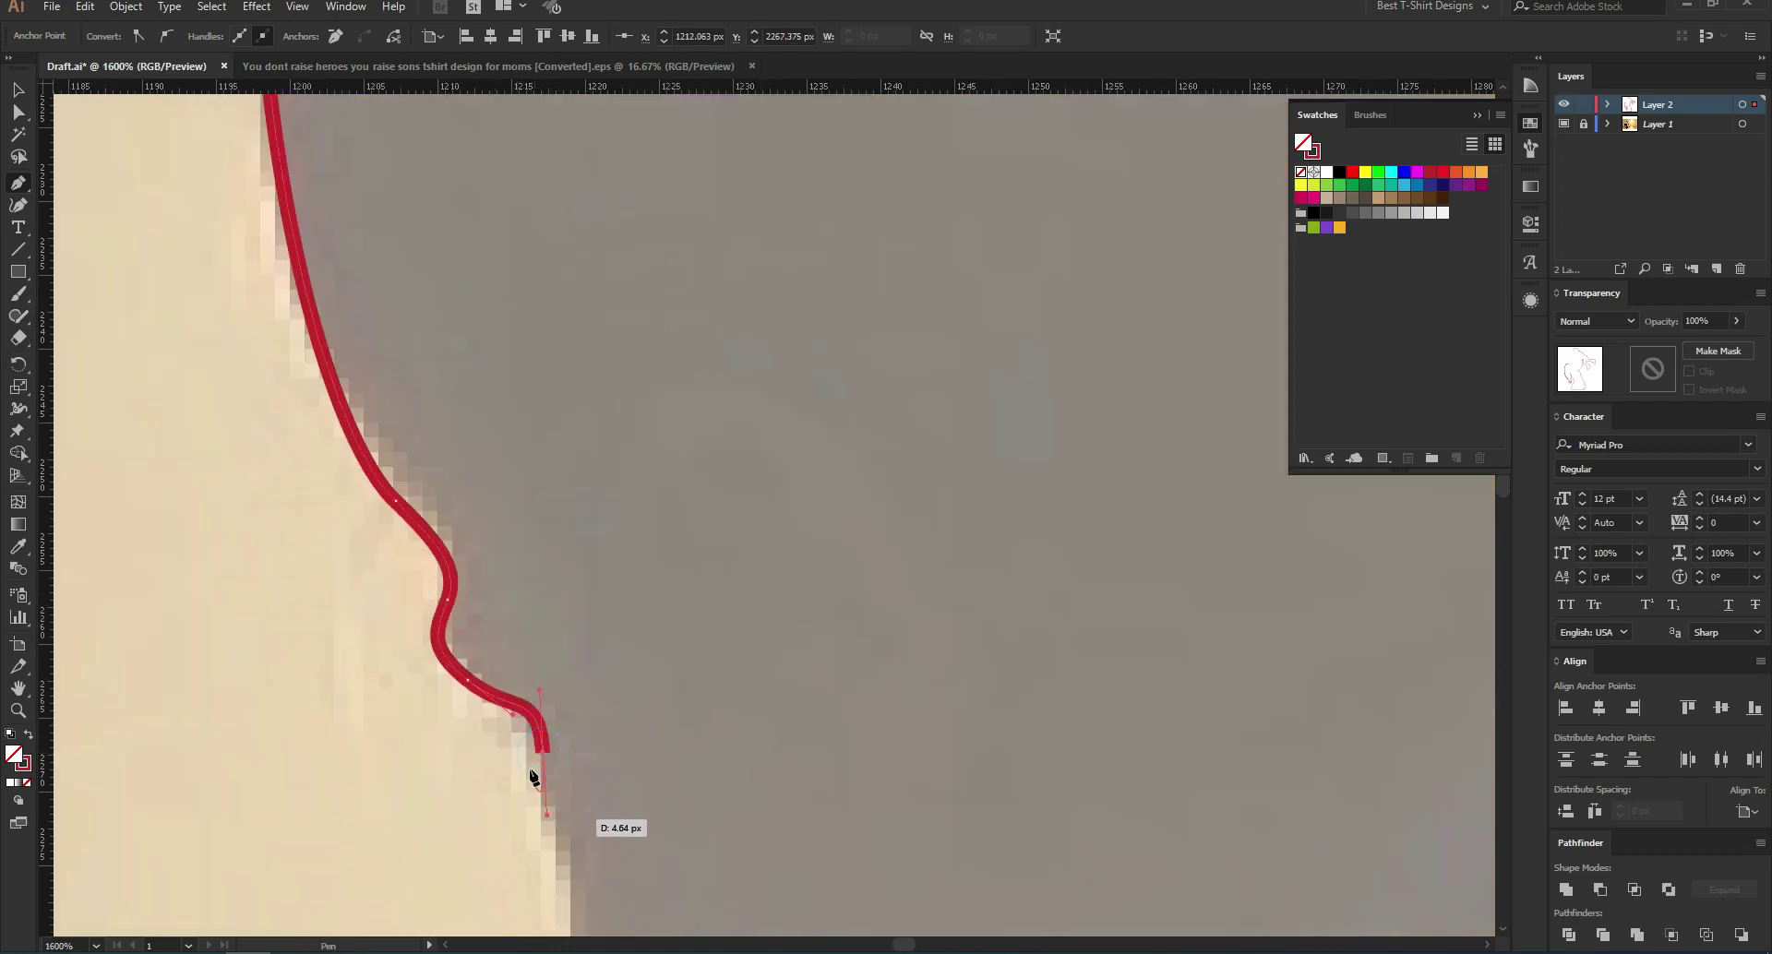
{"action": "scroll", "coordinate": [452, 424], "scroll_direction": "down", "scroll_amount": 3}
Step: Trace the lower face and the long diagonal jaw edge to the corner above the outstretched arm
{"action": "mouse_move", "coordinate": [471, 532]}
{"action": "left_mouse_down"}
{"action": "mouse_move", "coordinate": [468, 593]}
{"action": "mouse_move", "coordinate": [444, 423]}
{"action": "mouse_move", "coordinate": [463, 546]}
{"action": "mouse_move", "coordinate": [463, 512]}
{"action": "left_mouse_up"}
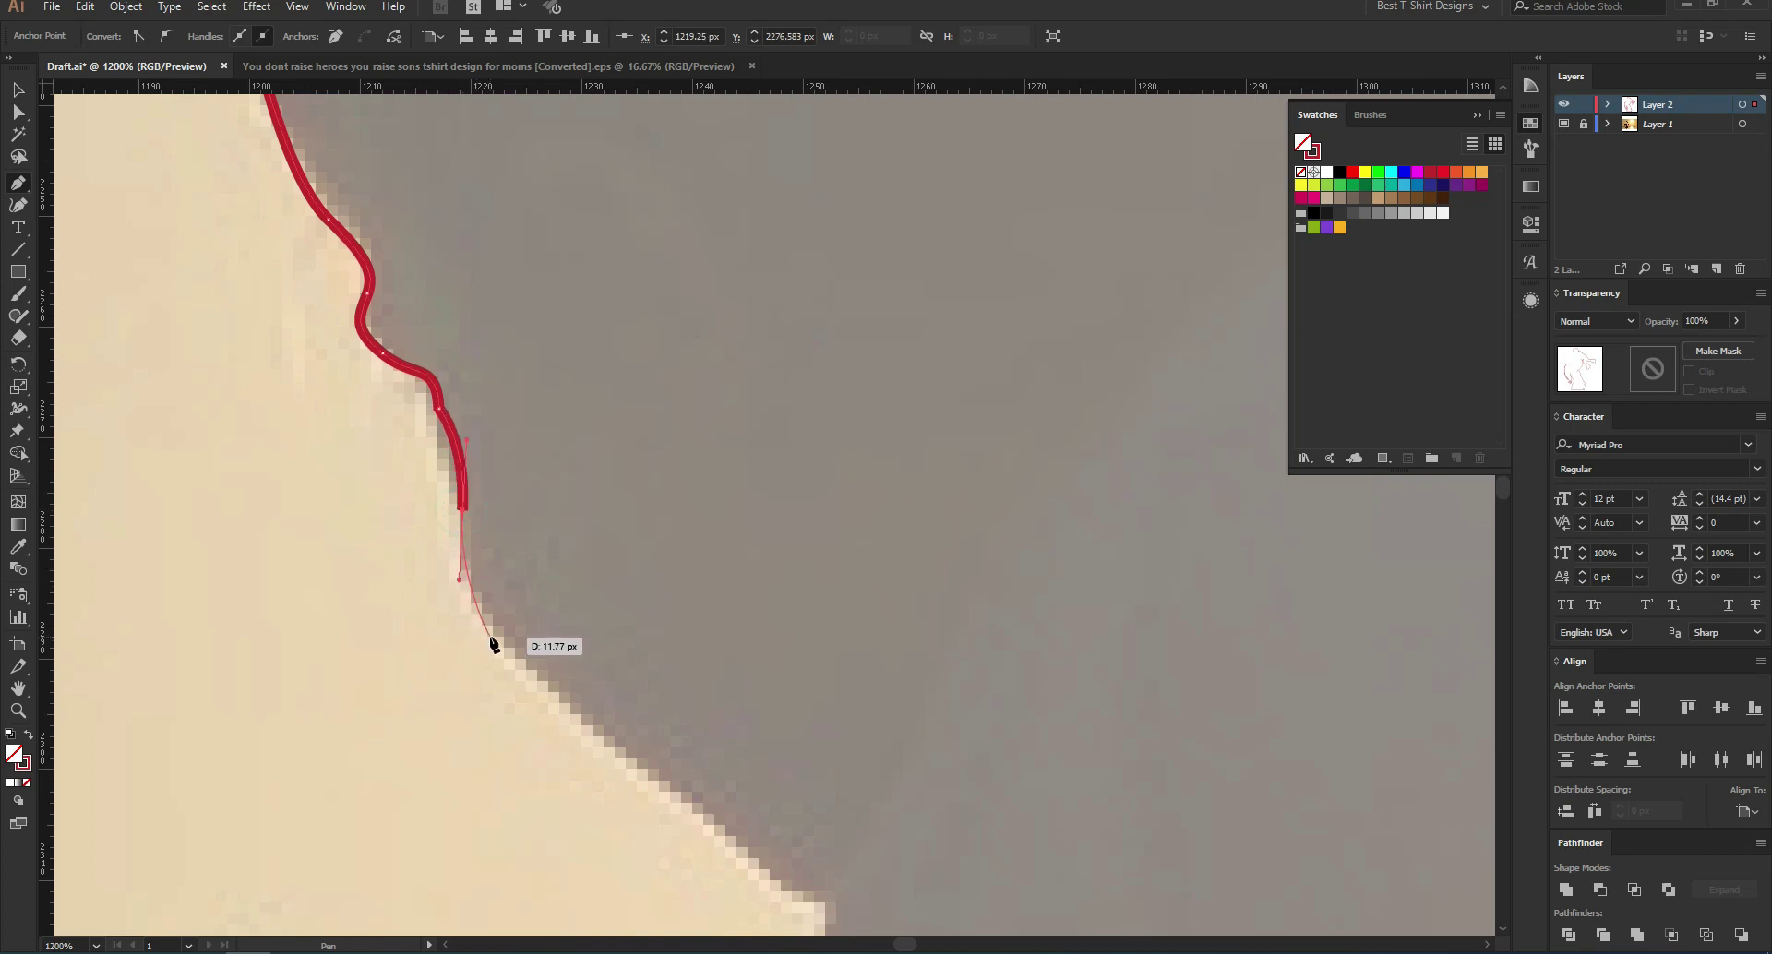
{"action": "left_click_drag", "start_coordinate": [554, 693], "coordinate": [620, 750]}
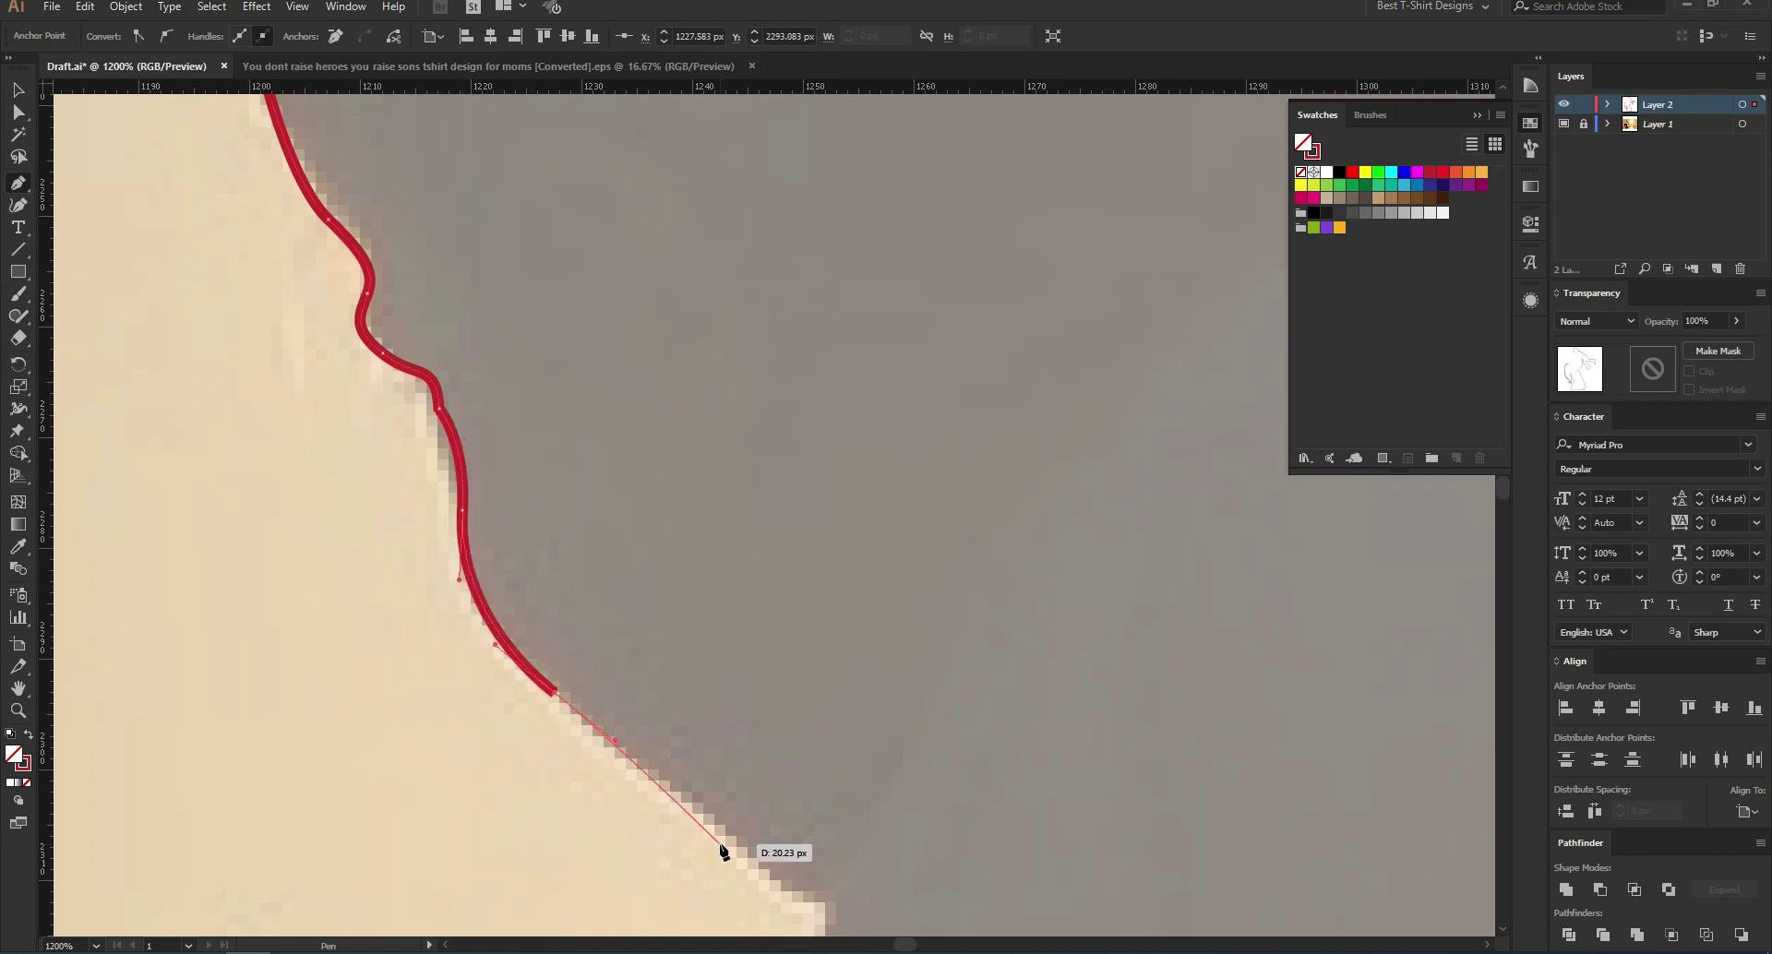
{"action": "scroll", "coordinate": [724, 843], "scroll_direction": "down", "scroll_amount": 2}
{"action": "left_click_drag", "start_coordinate": [780, 704], "coordinate": [827, 723]}
{"action": "left_click", "coordinate": [823, 716]}
Step: Trace a pointed inward crease between the jaw and the arm, coming back down to the arm's upper corner
{"action": "left_click", "coordinate": [885, 632]}
{"action": "key", "text": "ctrl+z"}
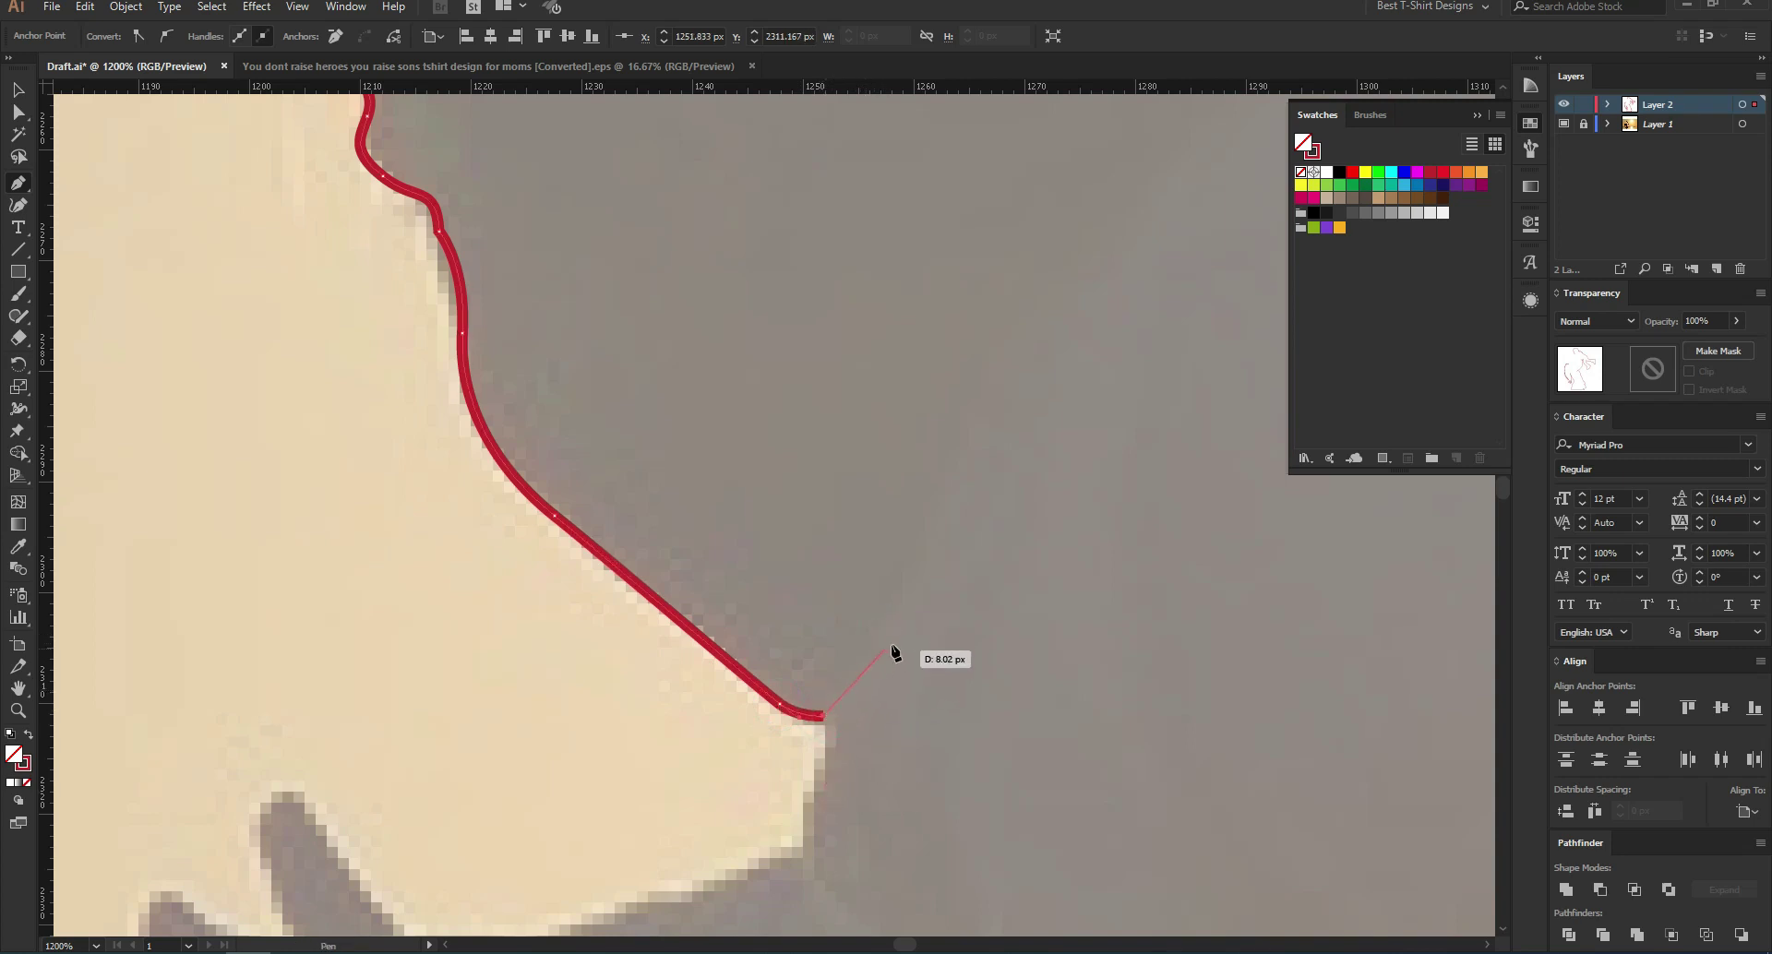
{"action": "mouse_move", "coordinate": [896, 640]}
{"action": "left_mouse_down"}
{"action": "mouse_move", "coordinate": [804, 860]}
{"action": "mouse_move", "coordinate": [826, 694]}
{"action": "mouse_move", "coordinate": [902, 633]}
{"action": "left_mouse_up"}
{"action": "scroll", "coordinate": [923, 609], "scroll_direction": "down", "scroll_amount": 3}
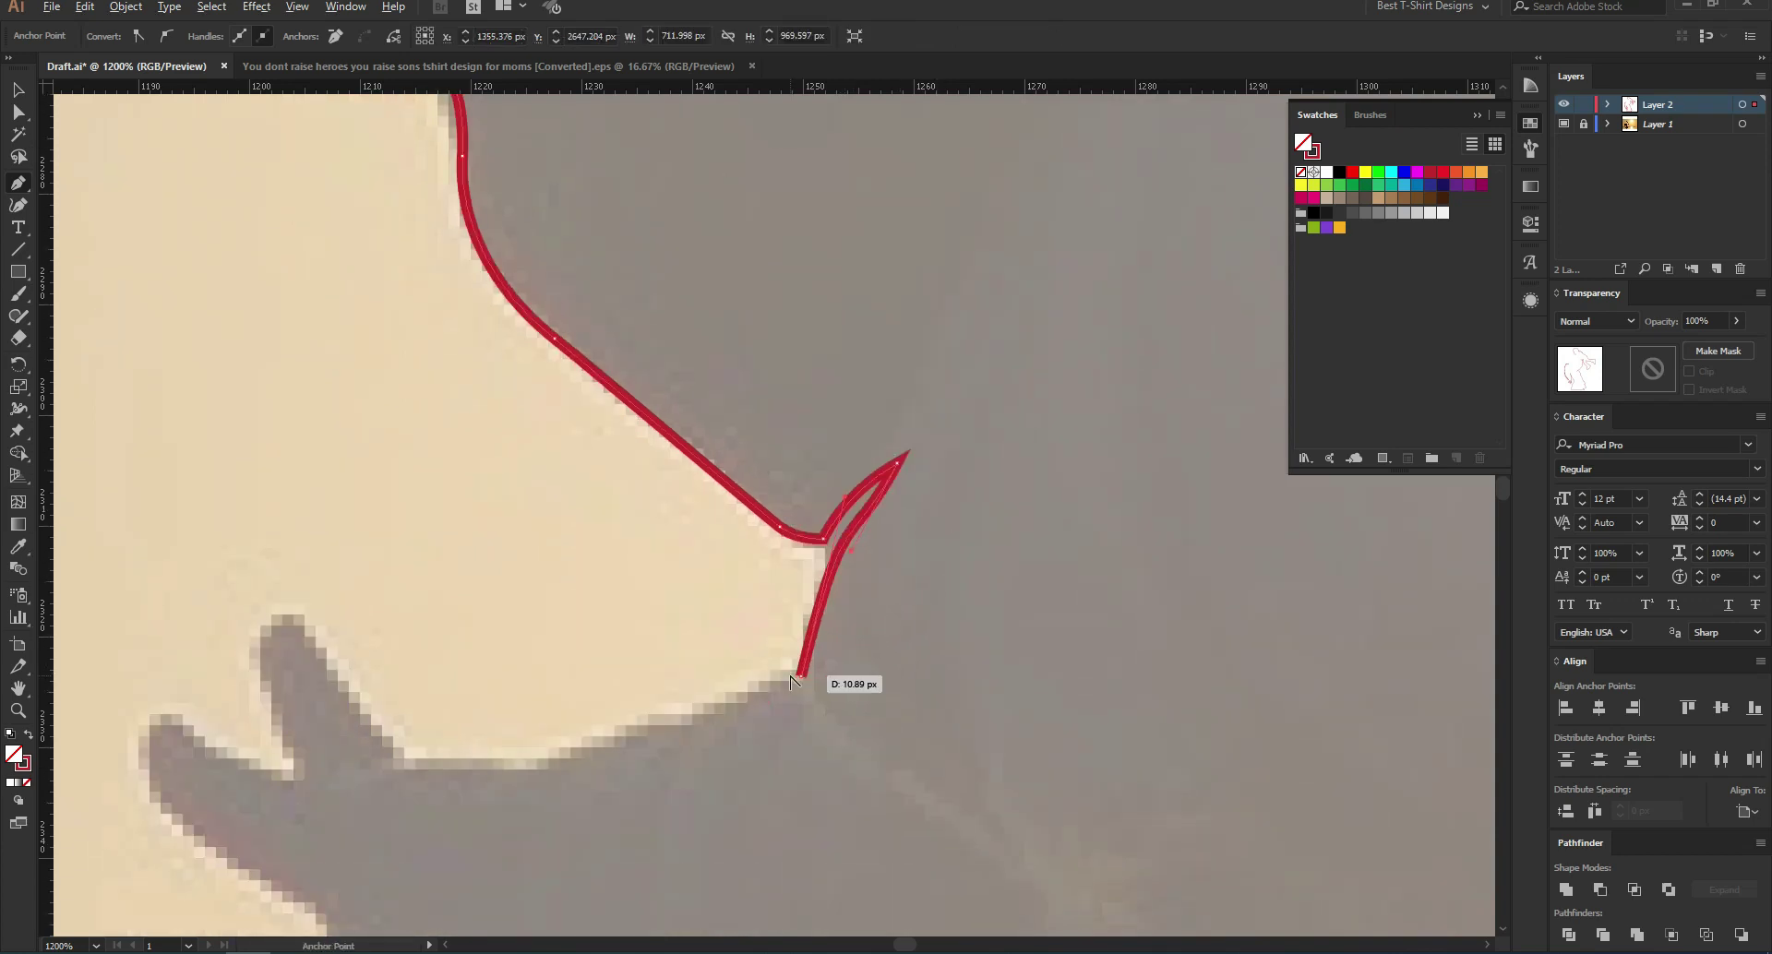
Step: Trace the upper edge of the outstretched arm to a corner point at the base of the first finger
{"action": "scroll", "coordinate": [796, 682], "scroll_direction": "up", "scroll_amount": 1}
{"action": "left_click_drag", "start_coordinate": [475, 799], "coordinate": [289, 805]}
{"action": "left_click", "coordinate": [275, 795]}
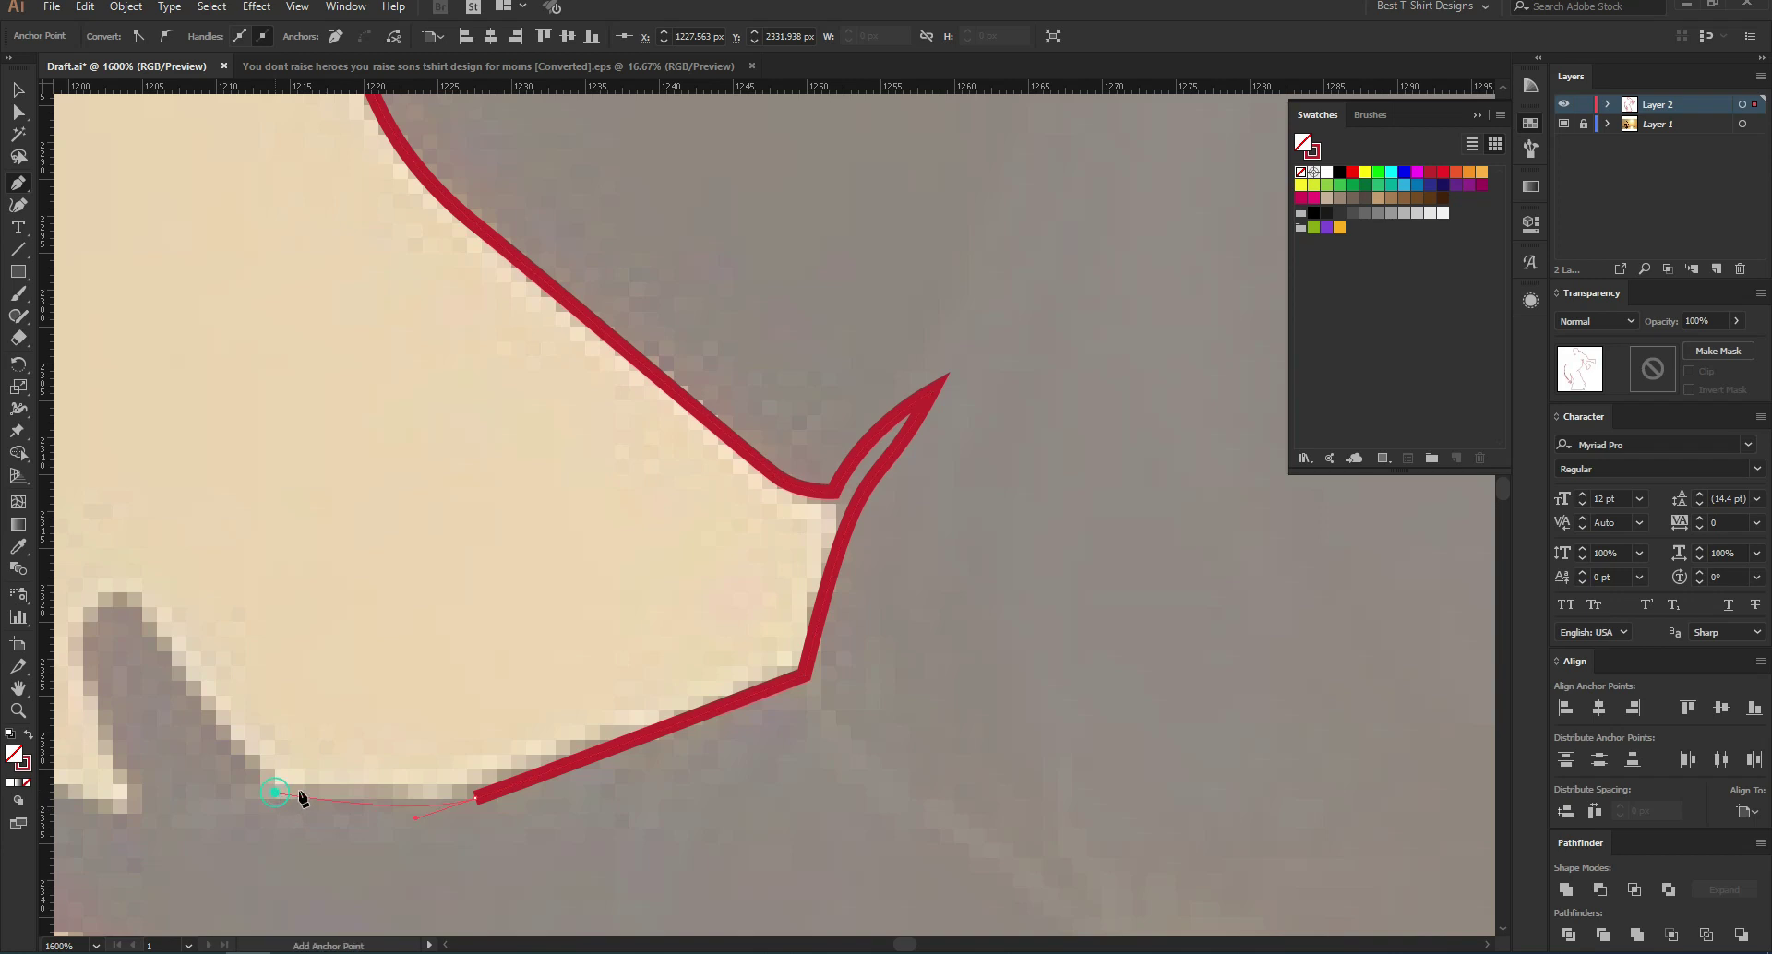
Step: Trace the first finger around its rounded tip and down to the gap before the second finger
{"action": "scroll", "coordinate": [1022, 733], "scroll_direction": "down", "scroll_amount": 3}
{"action": "scroll", "coordinate": [764, 727], "scroll_direction": "up", "scroll_amount": 3}
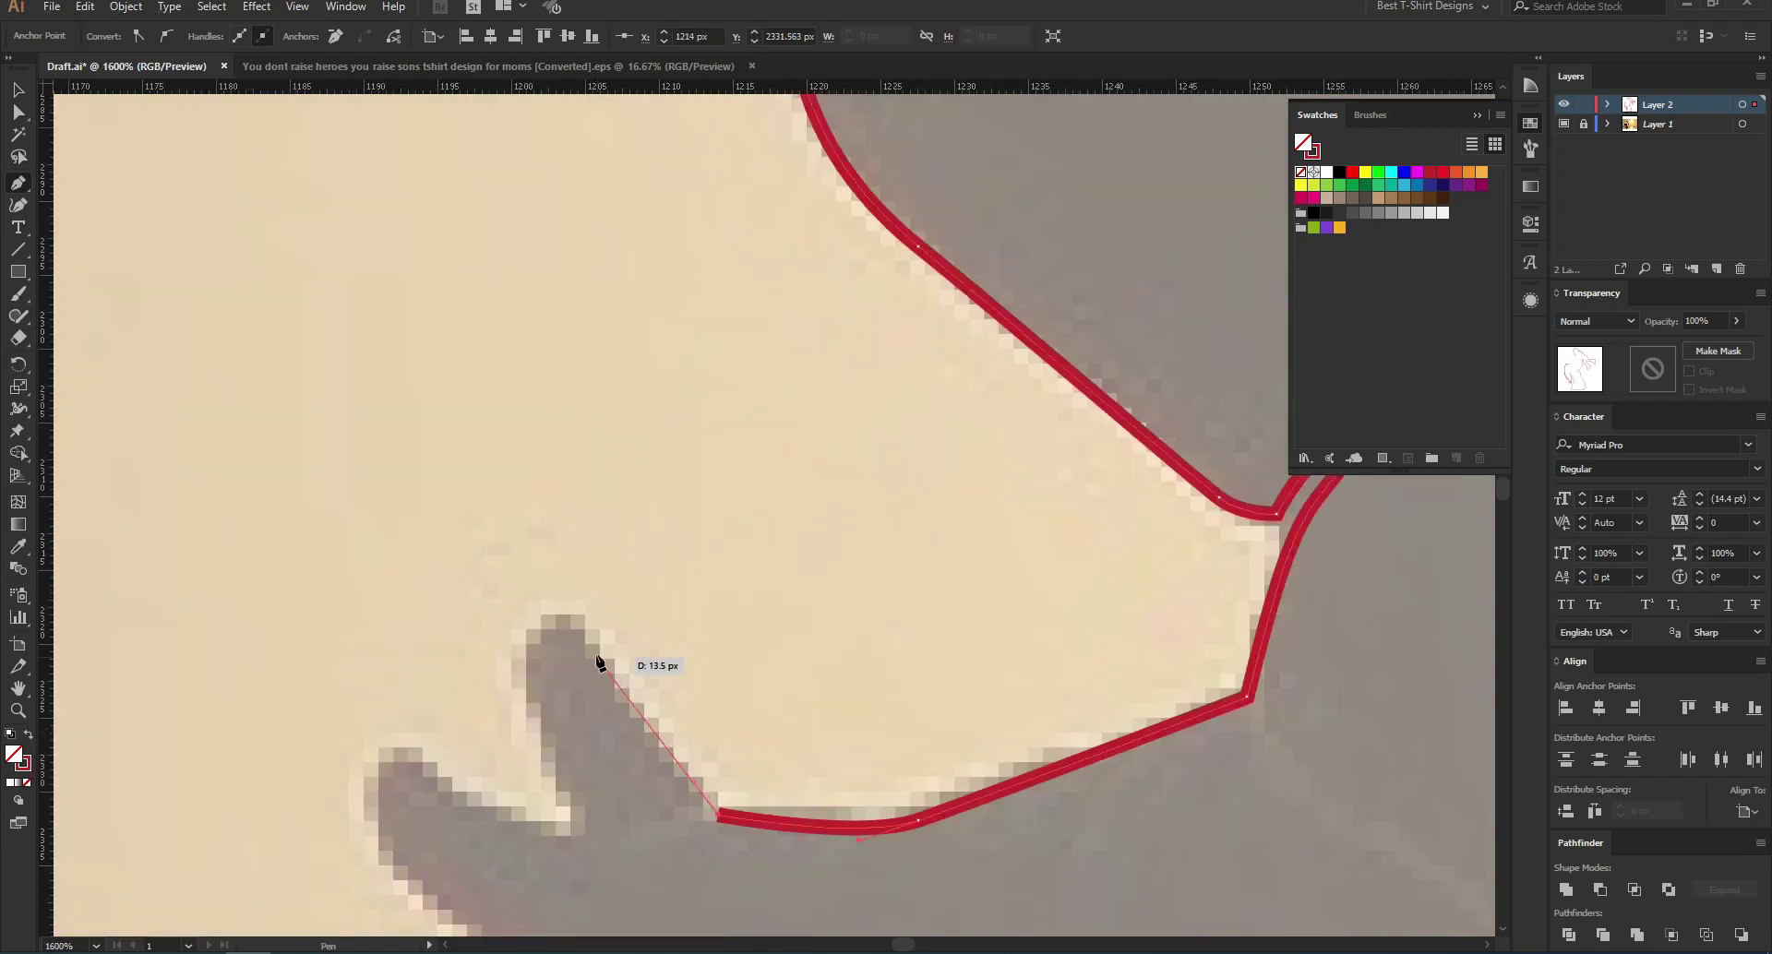
{"action": "left_click_drag", "start_coordinate": [578, 624], "coordinate": [525, 698]}
{"action": "left_click_drag", "start_coordinate": [584, 827], "coordinate": [554, 826]}
Step: Try to trace the second finger's tip and underside with one wide curve, adjust its handles, and undo it
{"action": "left_click_drag", "start_coordinate": [399, 750], "coordinate": [351, 703]}
{"action": "scroll", "coordinate": [462, 614], "scroll_direction": "down", "scroll_amount": 3}
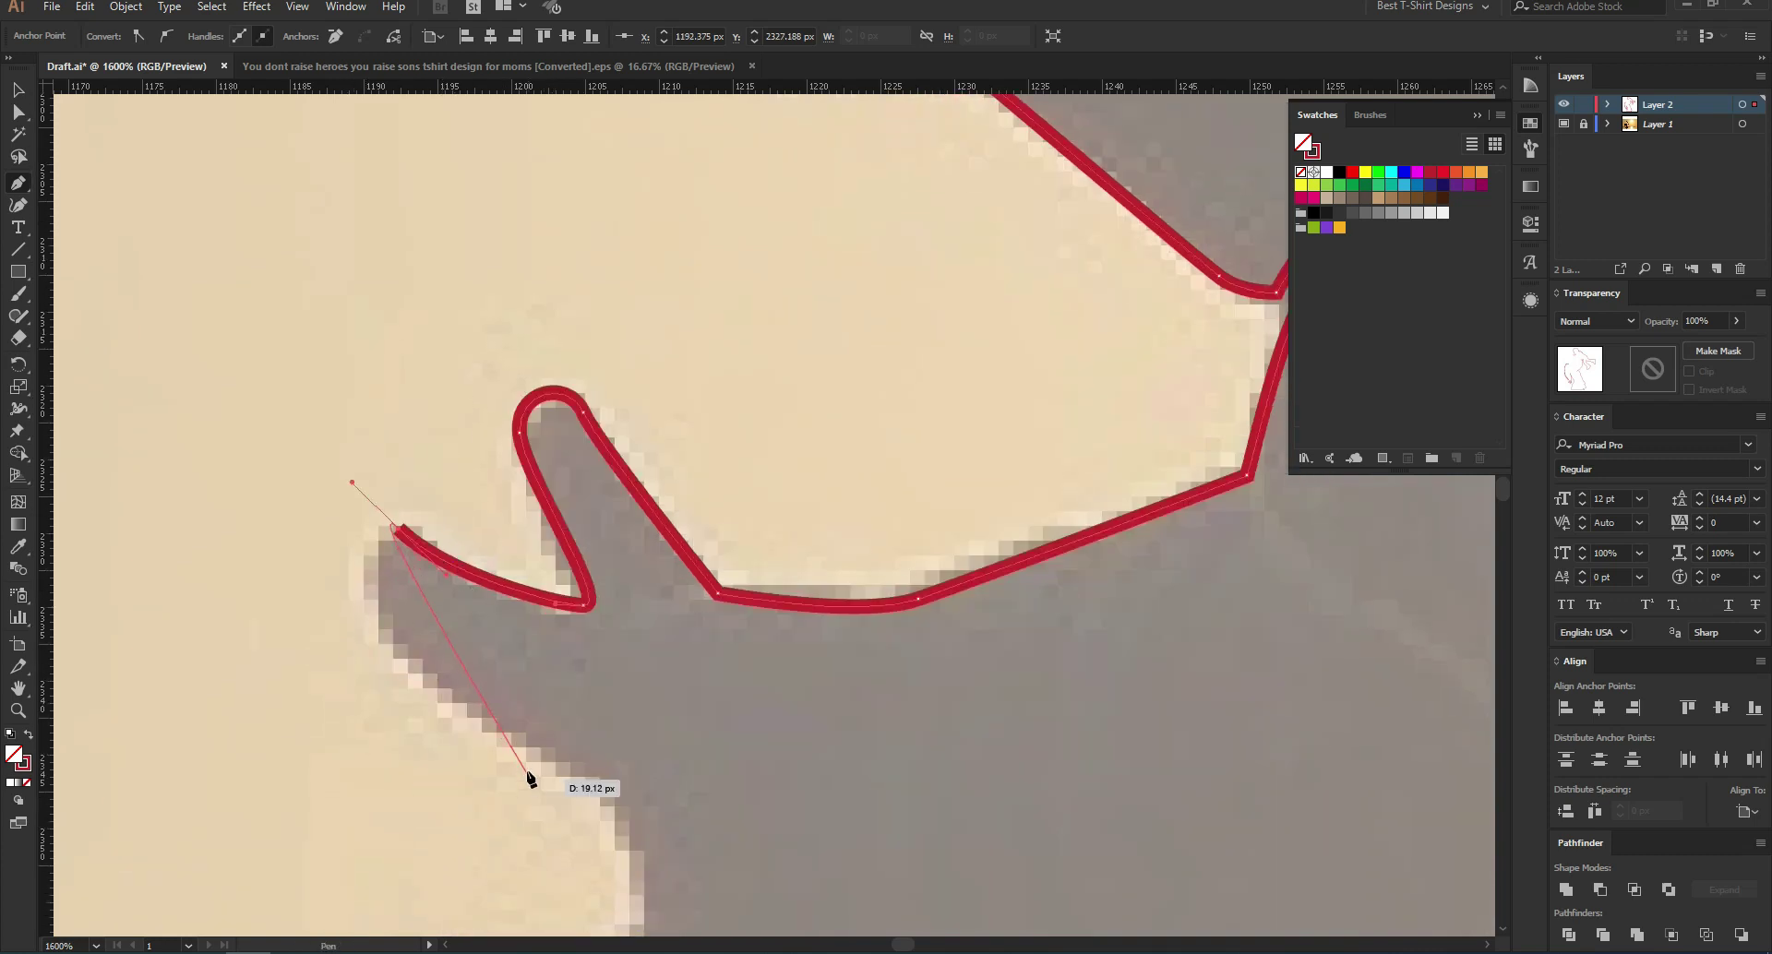
{"action": "left_click_drag", "start_coordinate": [664, 735], "coordinate": [676, 773]}
{"action": "left_click_drag", "start_coordinate": [377, 715], "coordinate": [316, 625]}
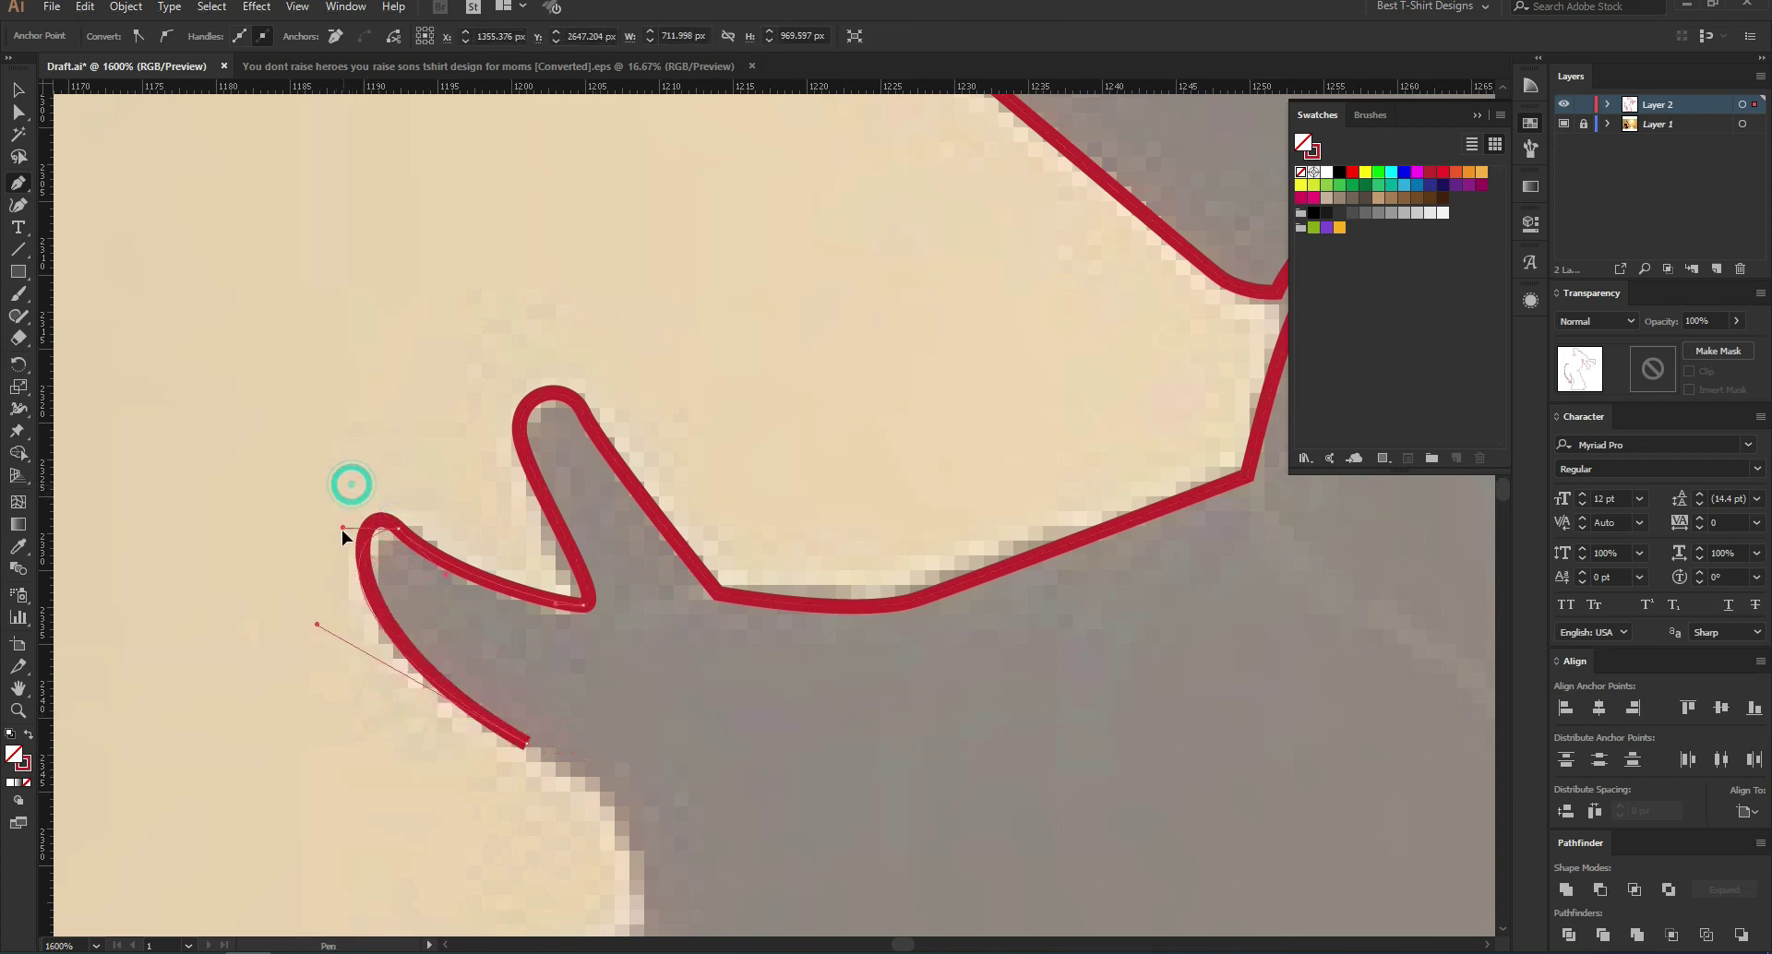
{"action": "left_click_drag", "start_coordinate": [344, 548], "coordinate": [340, 540]}
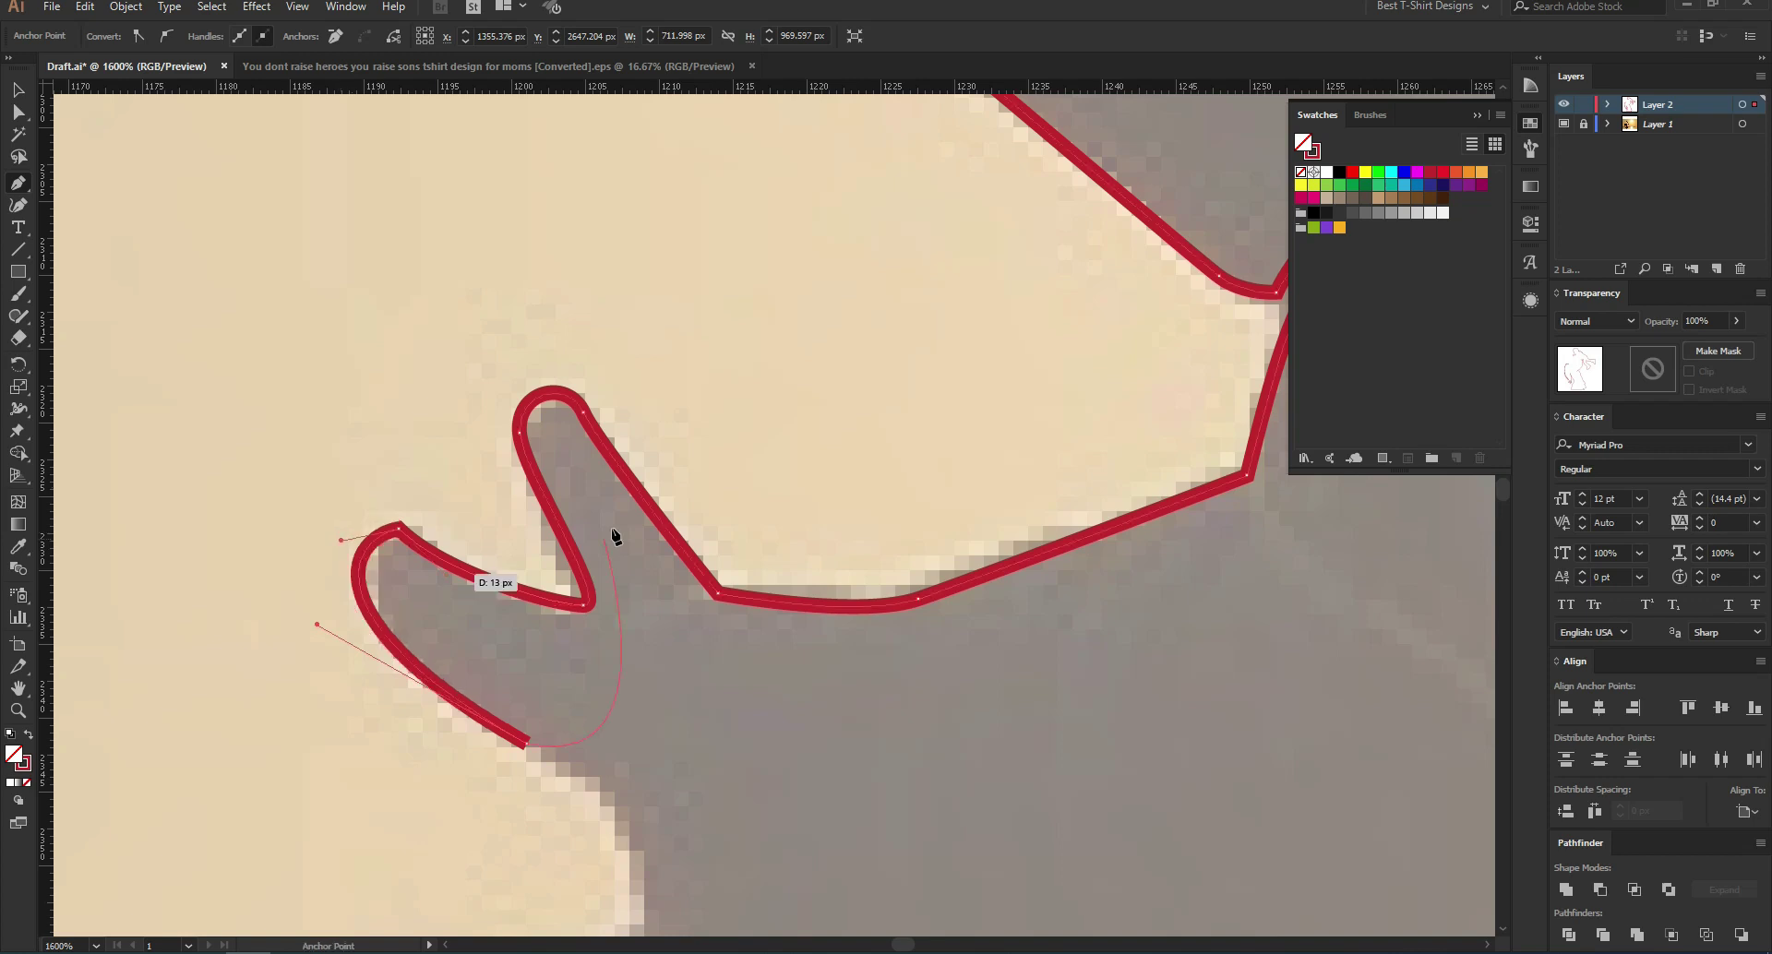
{"action": "scroll", "coordinate": [703, 486], "scroll_direction": "down", "scroll_amount": 2}
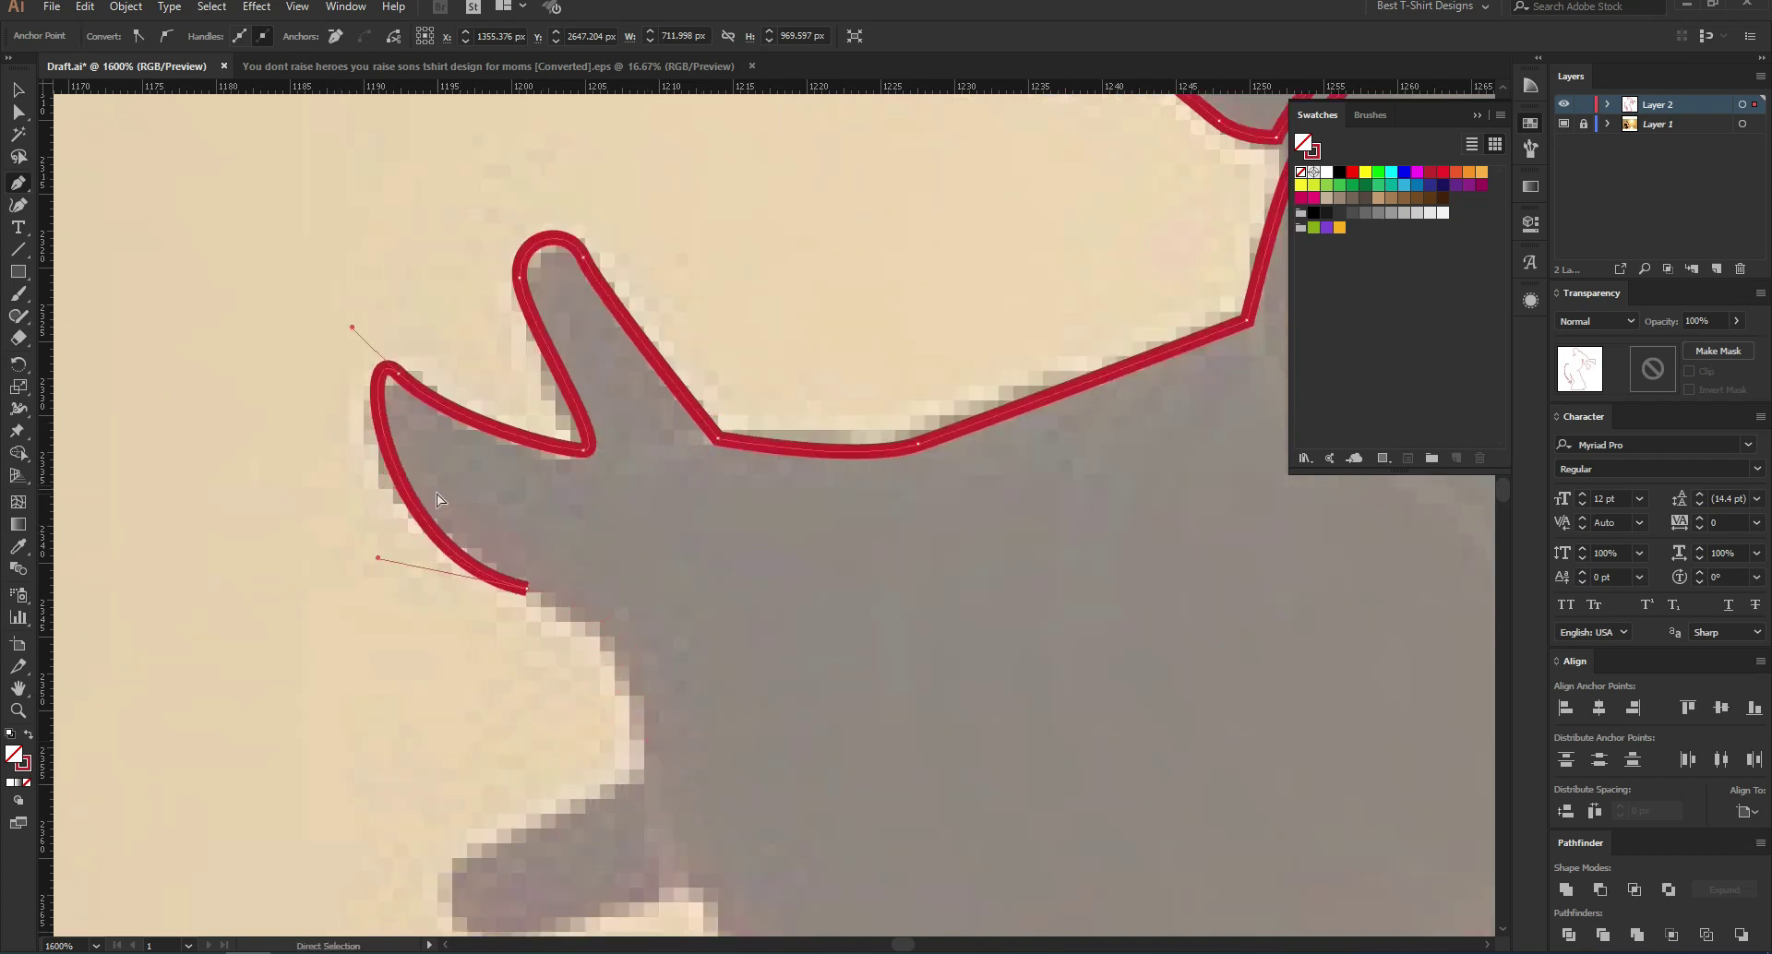
{"action": "key", "text": "ctrl+z"}
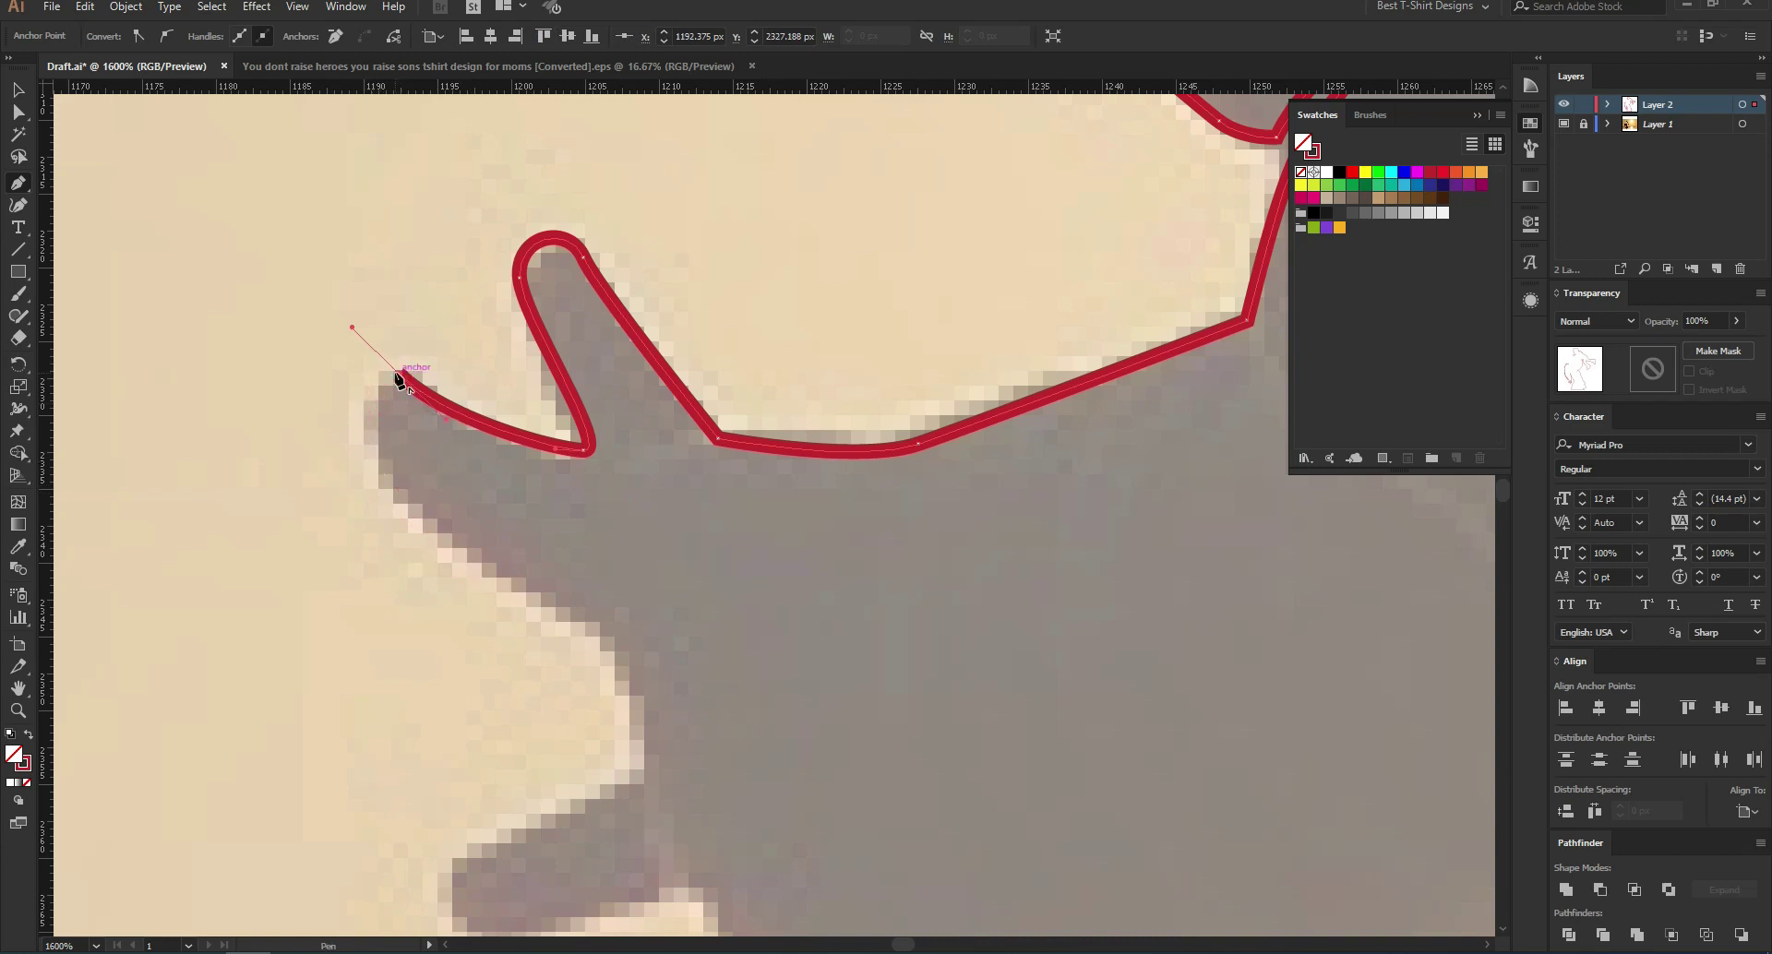
{"action": "key", "text": "ctrl+z"}
Step: Trace the second finger with an extra midpoint and tip point, continuing along its underside into the curve before the third finger
{"action": "left_click_drag", "start_coordinate": [474, 423], "coordinate": [412, 382]}
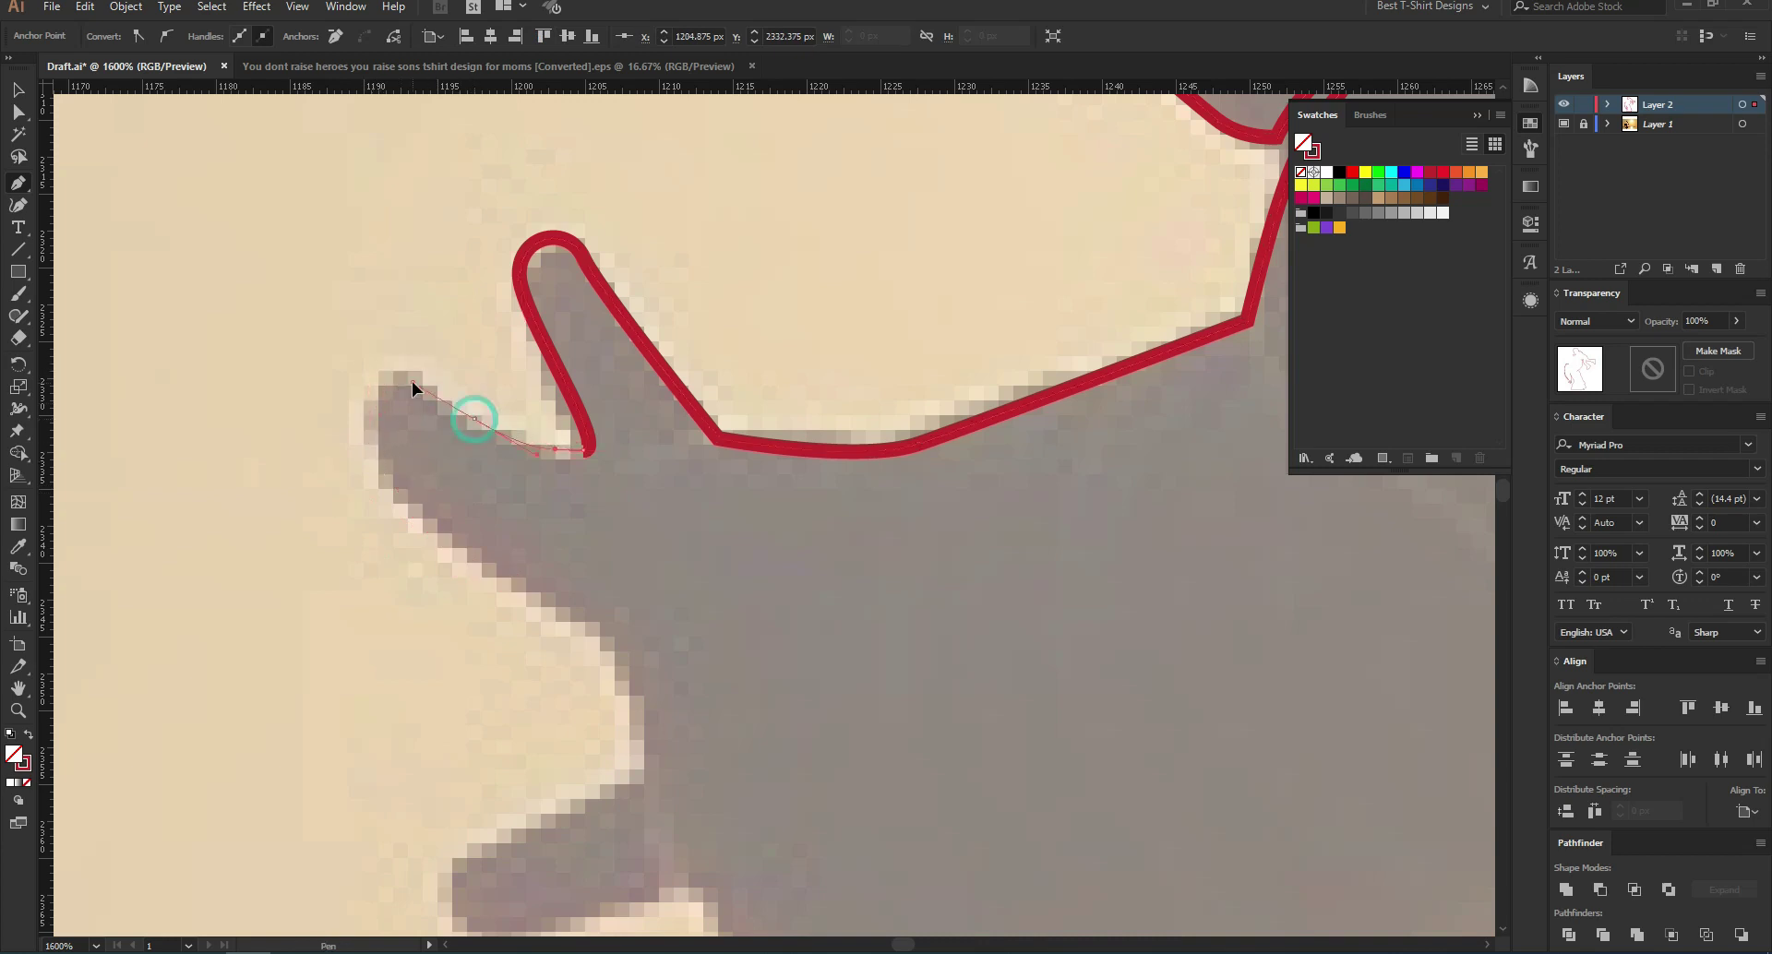
{"action": "left_click_drag", "start_coordinate": [357, 463], "coordinate": [357, 465]}
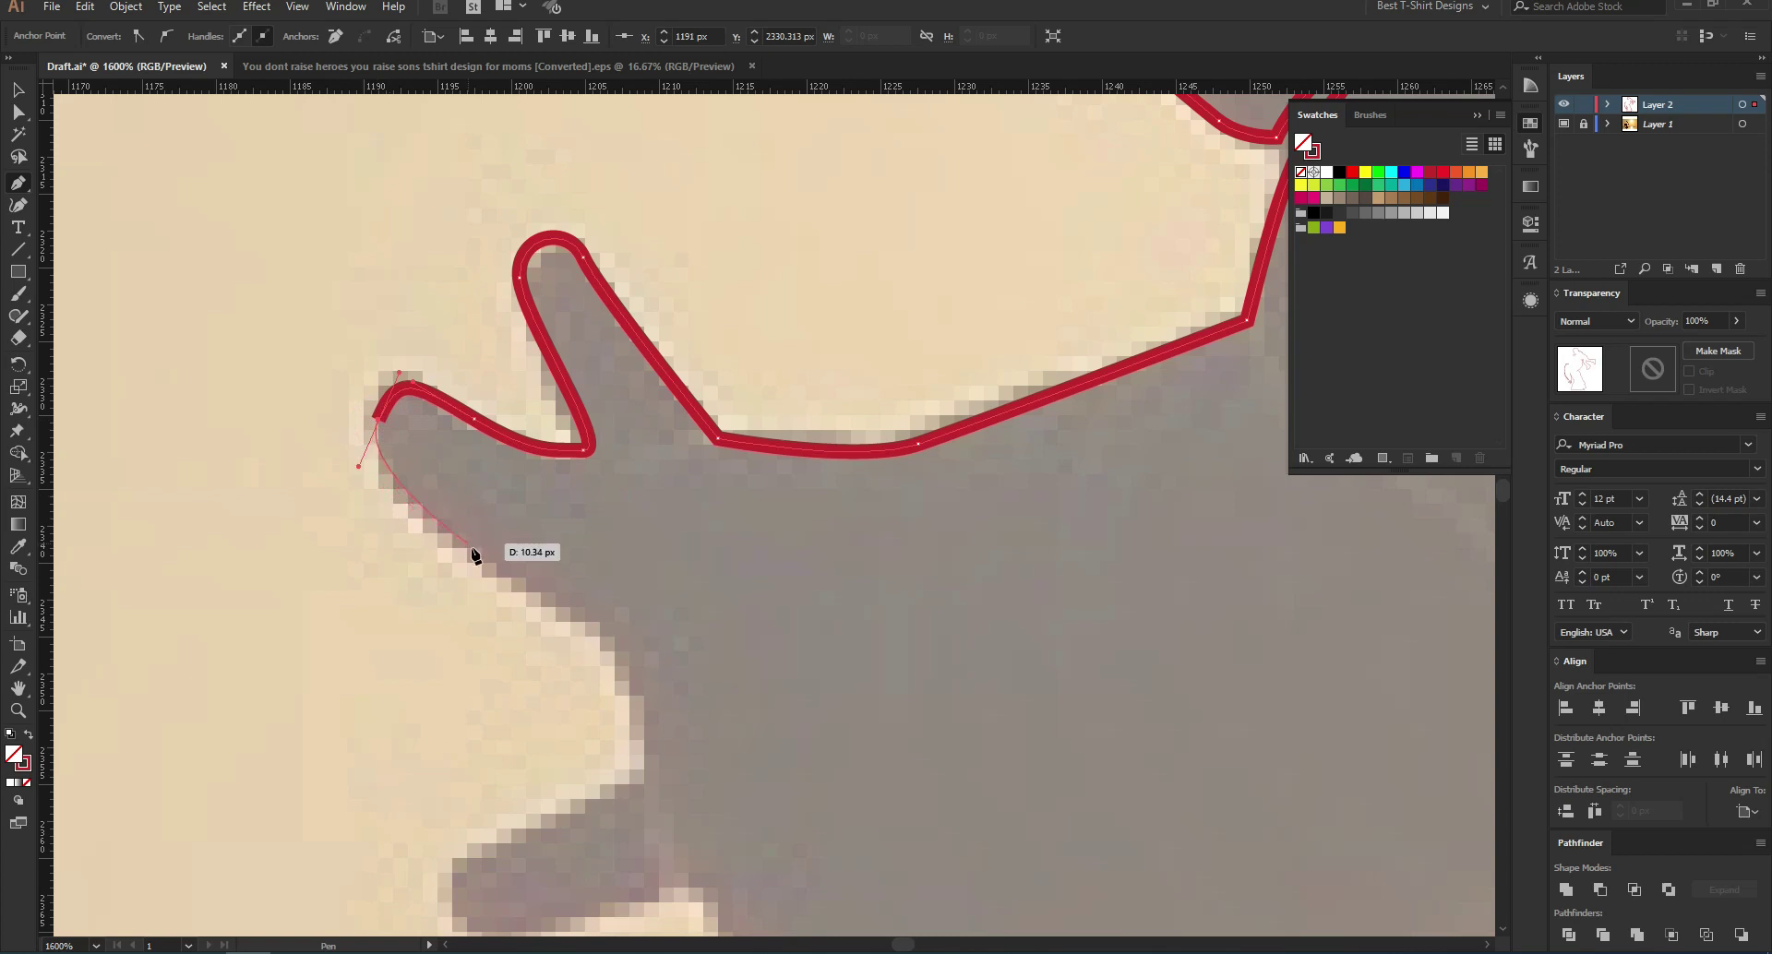
{"action": "left_click", "coordinate": [600, 633]}
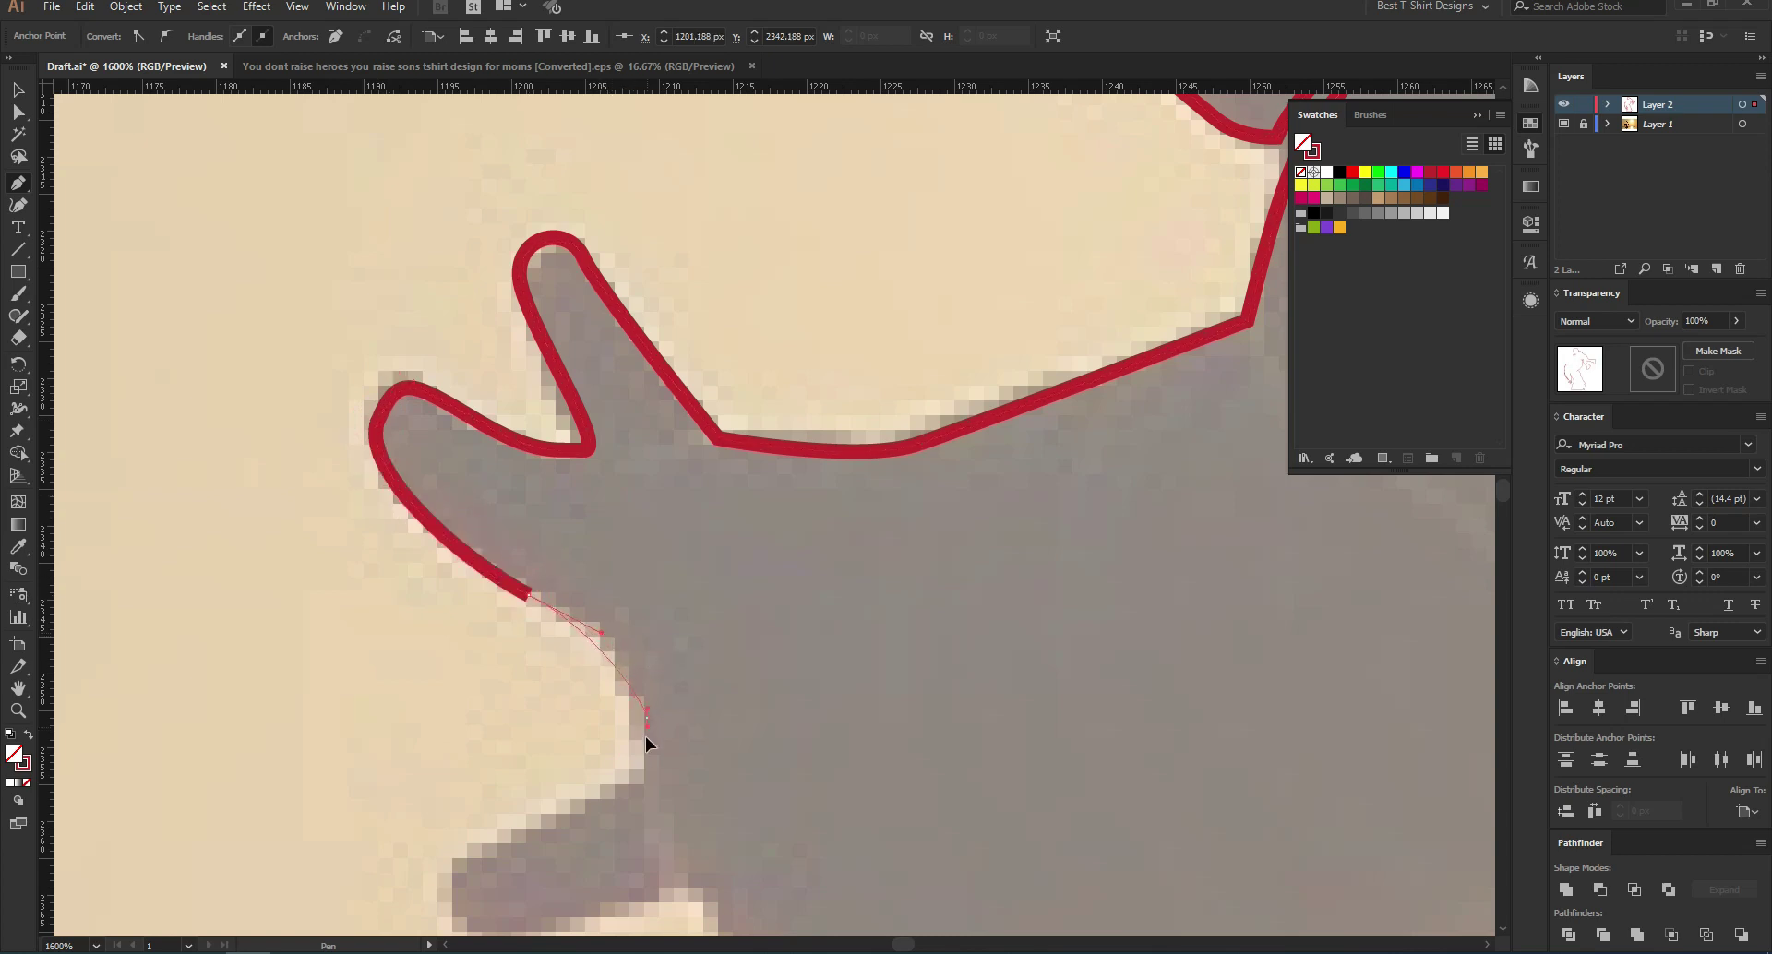
{"action": "left_click_drag", "start_coordinate": [646, 716], "coordinate": [638, 779]}
Step: Trace the third finger along its upper side, around the rounded tip and back along its underside
{"action": "left_click_drag", "start_coordinate": [531, 829], "coordinate": [533, 828]}
{"action": "scroll", "coordinate": [467, 778], "scroll_direction": "down", "scroll_amount": 3}
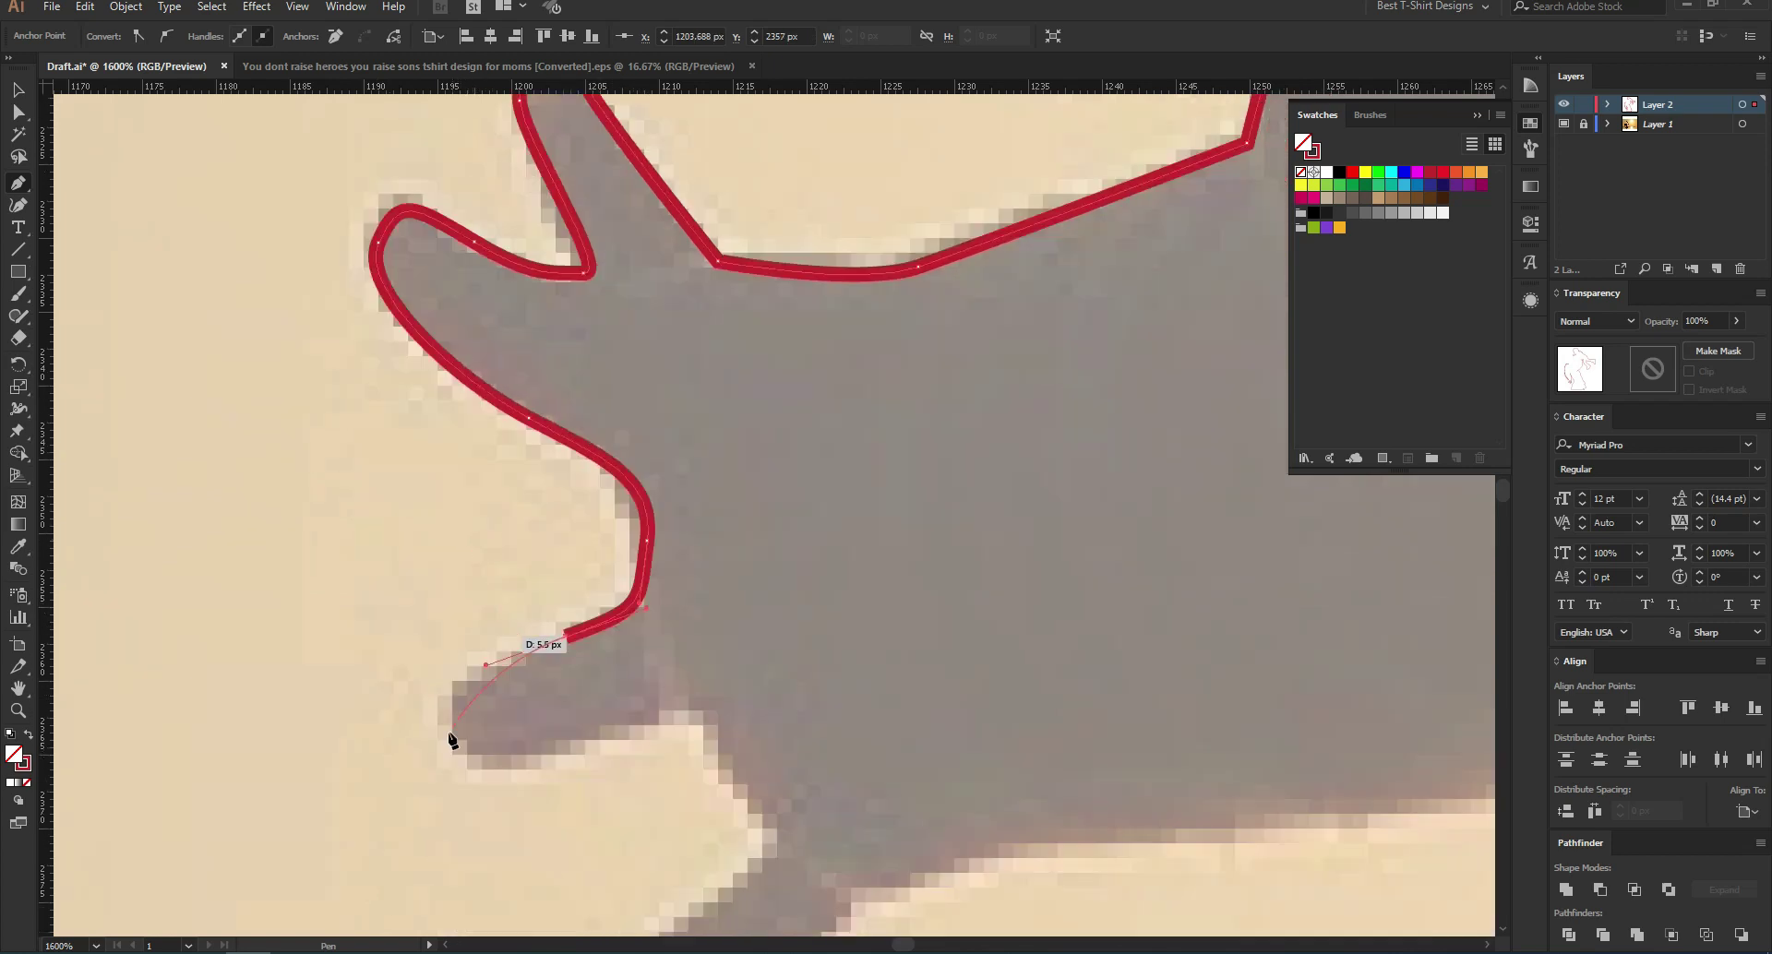
{"action": "left_click_drag", "start_coordinate": [455, 730], "coordinate": [468, 775]}
{"action": "left_click_drag", "start_coordinate": [589, 739], "coordinate": [630, 714]}
Step: Trace the gap after the third finger and the last finger around its tip to its lower edge
{"action": "scroll", "coordinate": [711, 664], "scroll_direction": "down", "scroll_amount": 2}
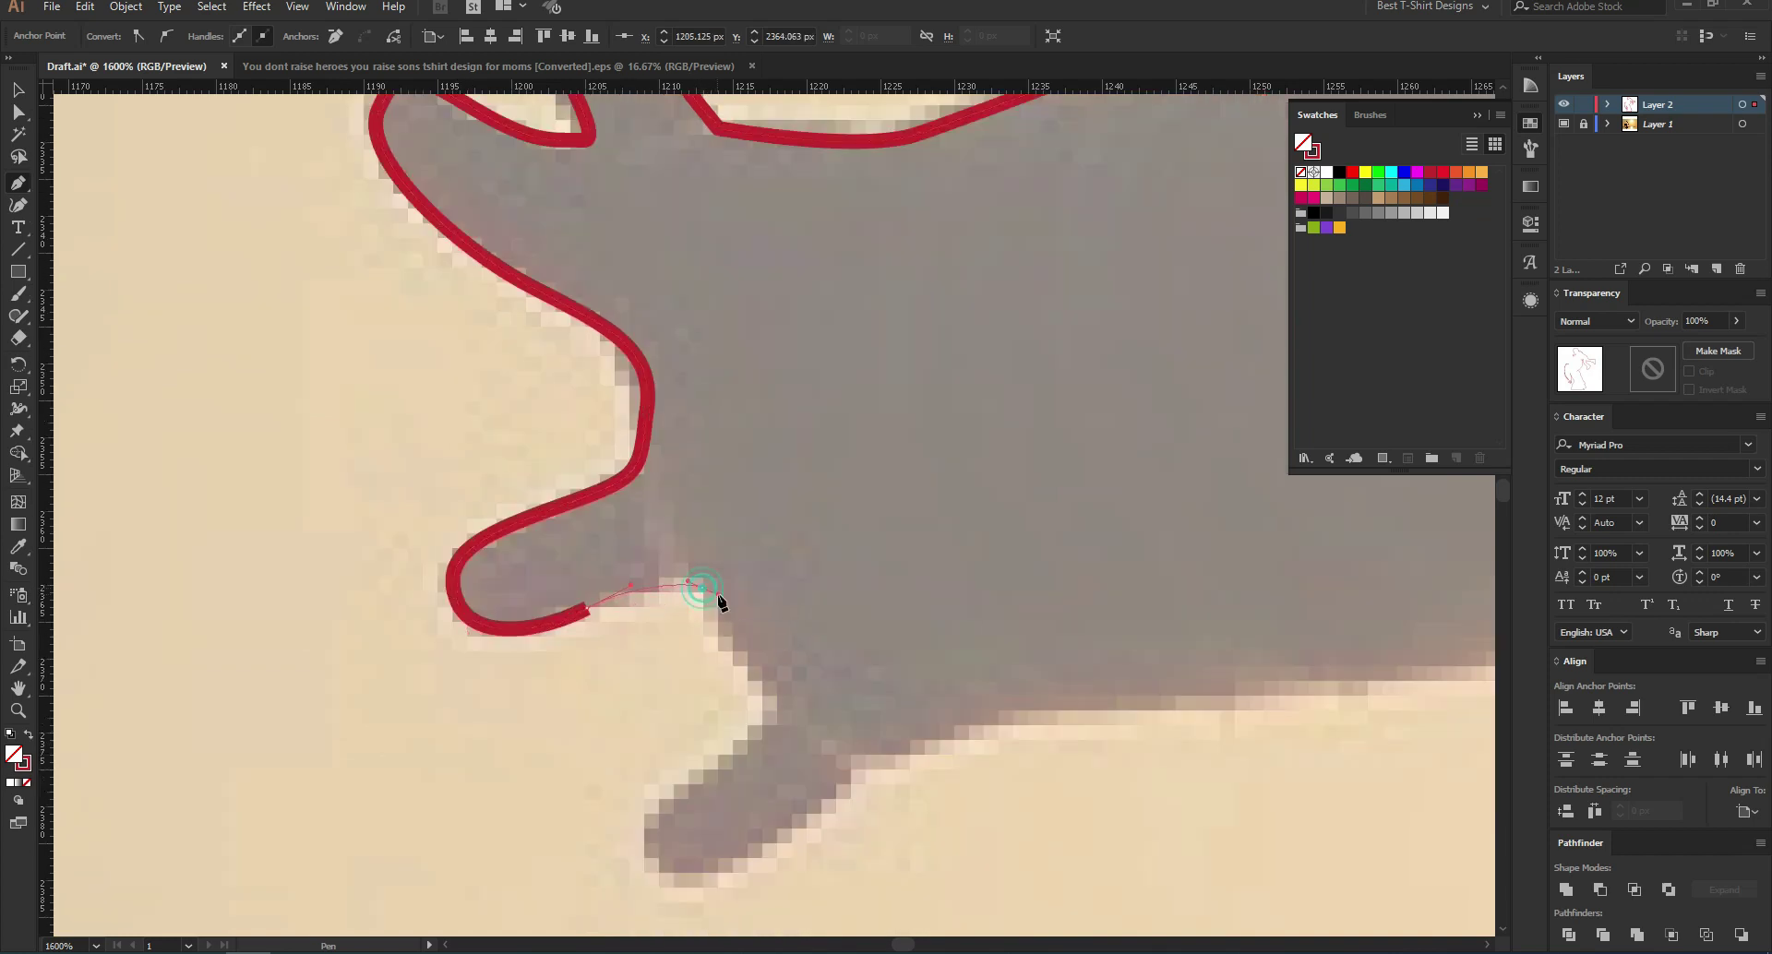
{"action": "left_click_drag", "start_coordinate": [719, 598], "coordinate": [719, 599]}
{"action": "left_click_drag", "start_coordinate": [738, 660], "coordinate": [772, 687]}
{"action": "left_click_drag", "start_coordinate": [646, 840], "coordinate": [666, 882]}
{"action": "scroll", "coordinate": [831, 683], "scroll_direction": "down", "scroll_amount": 1}
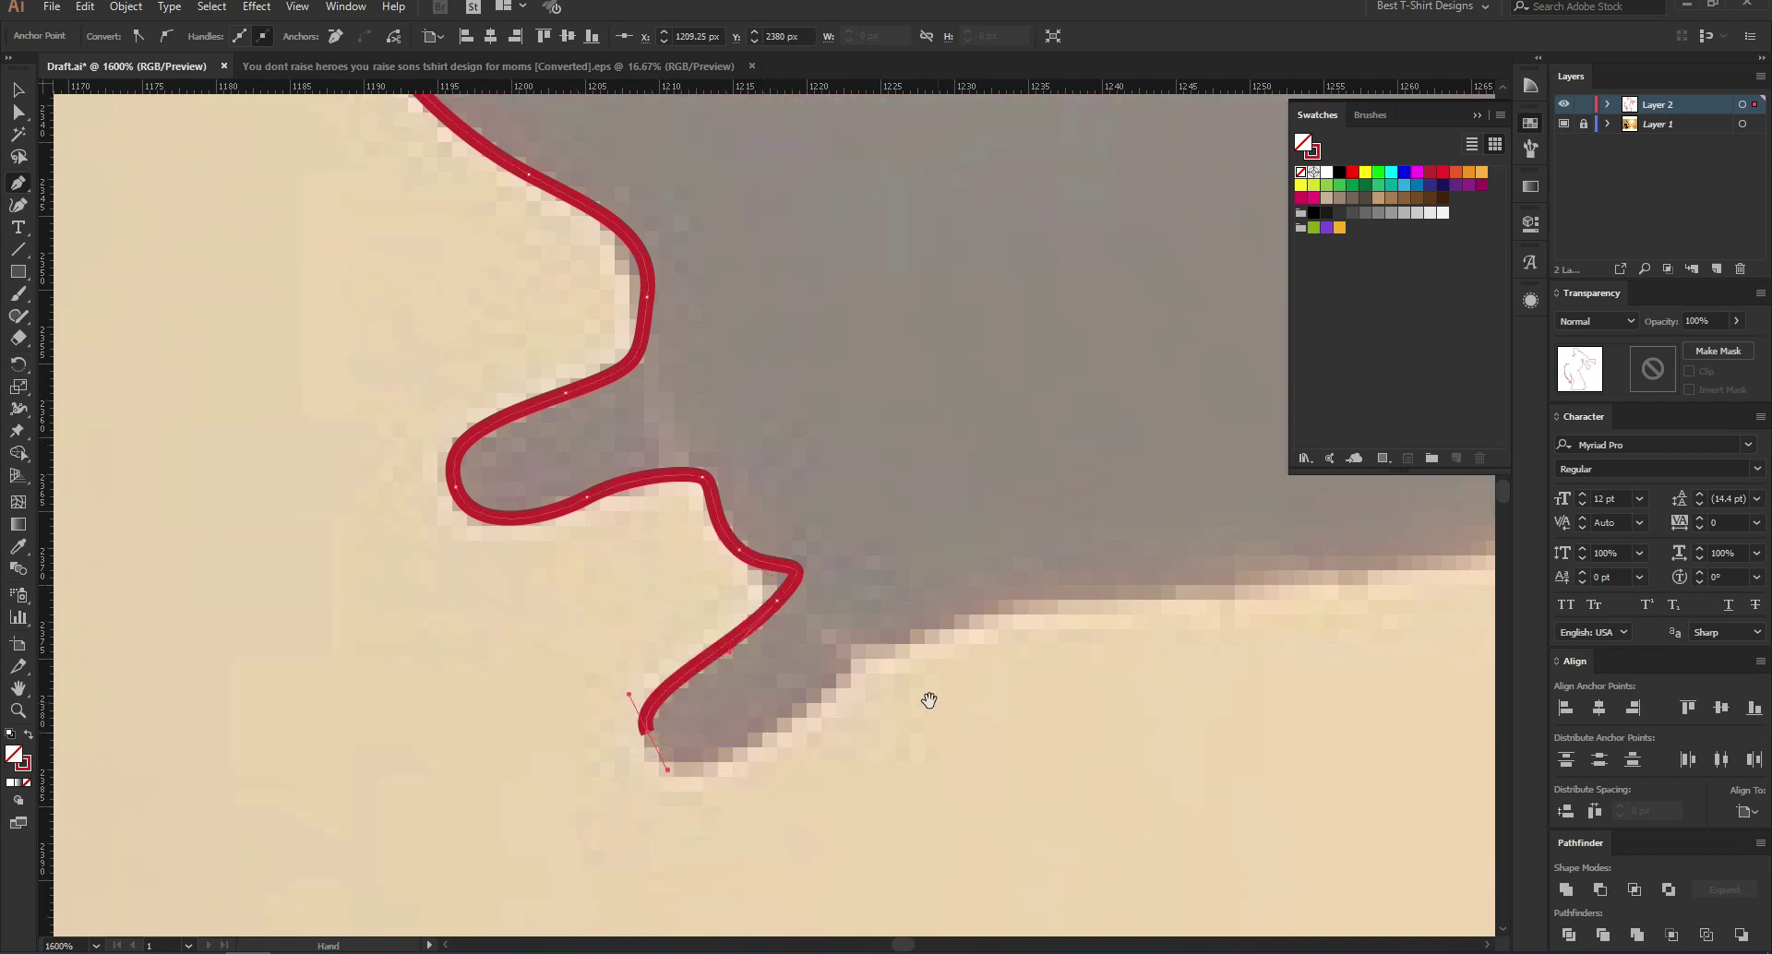
{"action": "left_click_drag", "start_coordinate": [917, 701], "coordinate": [586, 692]}
{"action": "left_click_drag", "start_coordinate": [581, 624], "coordinate": [580, 625]}
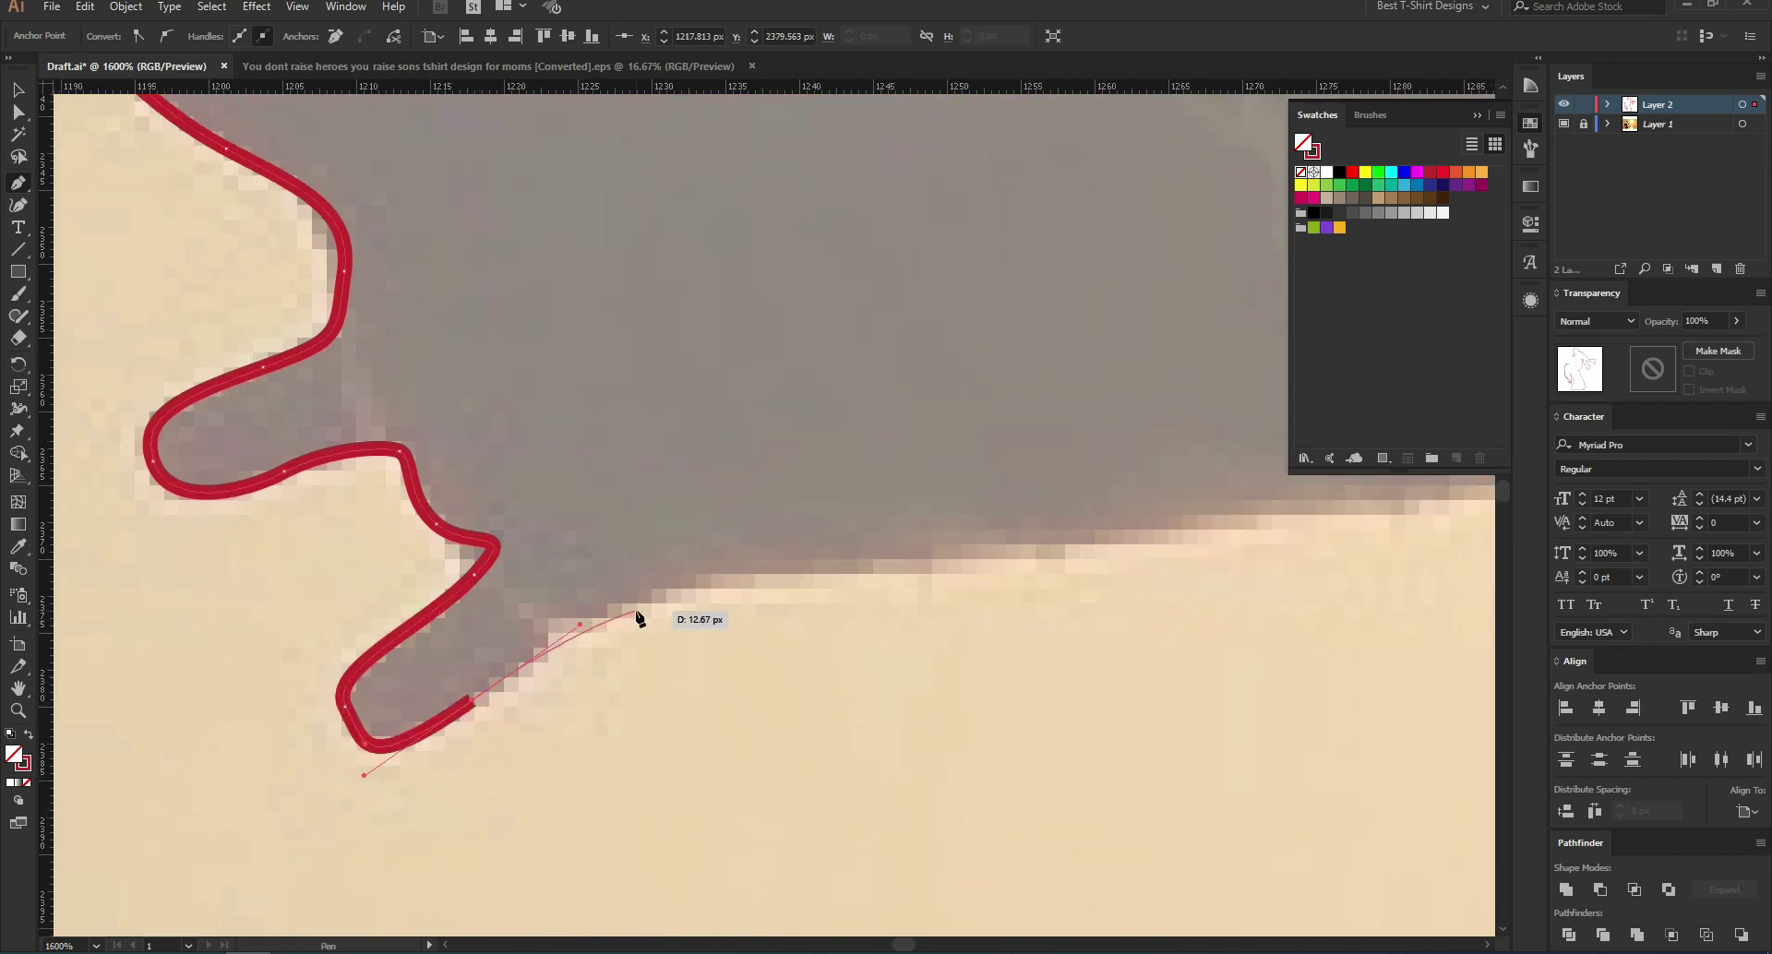
Step: Trace the wrist and the underside of the outstretched arm toward the armpit
{"action": "left_click", "coordinate": [591, 618]}
{"action": "left_click_drag", "start_coordinate": [792, 574], "coordinate": [520, 620]}
{"action": "scroll", "coordinate": [888, 587], "scroll_direction": "down", "scroll_amount": 4}
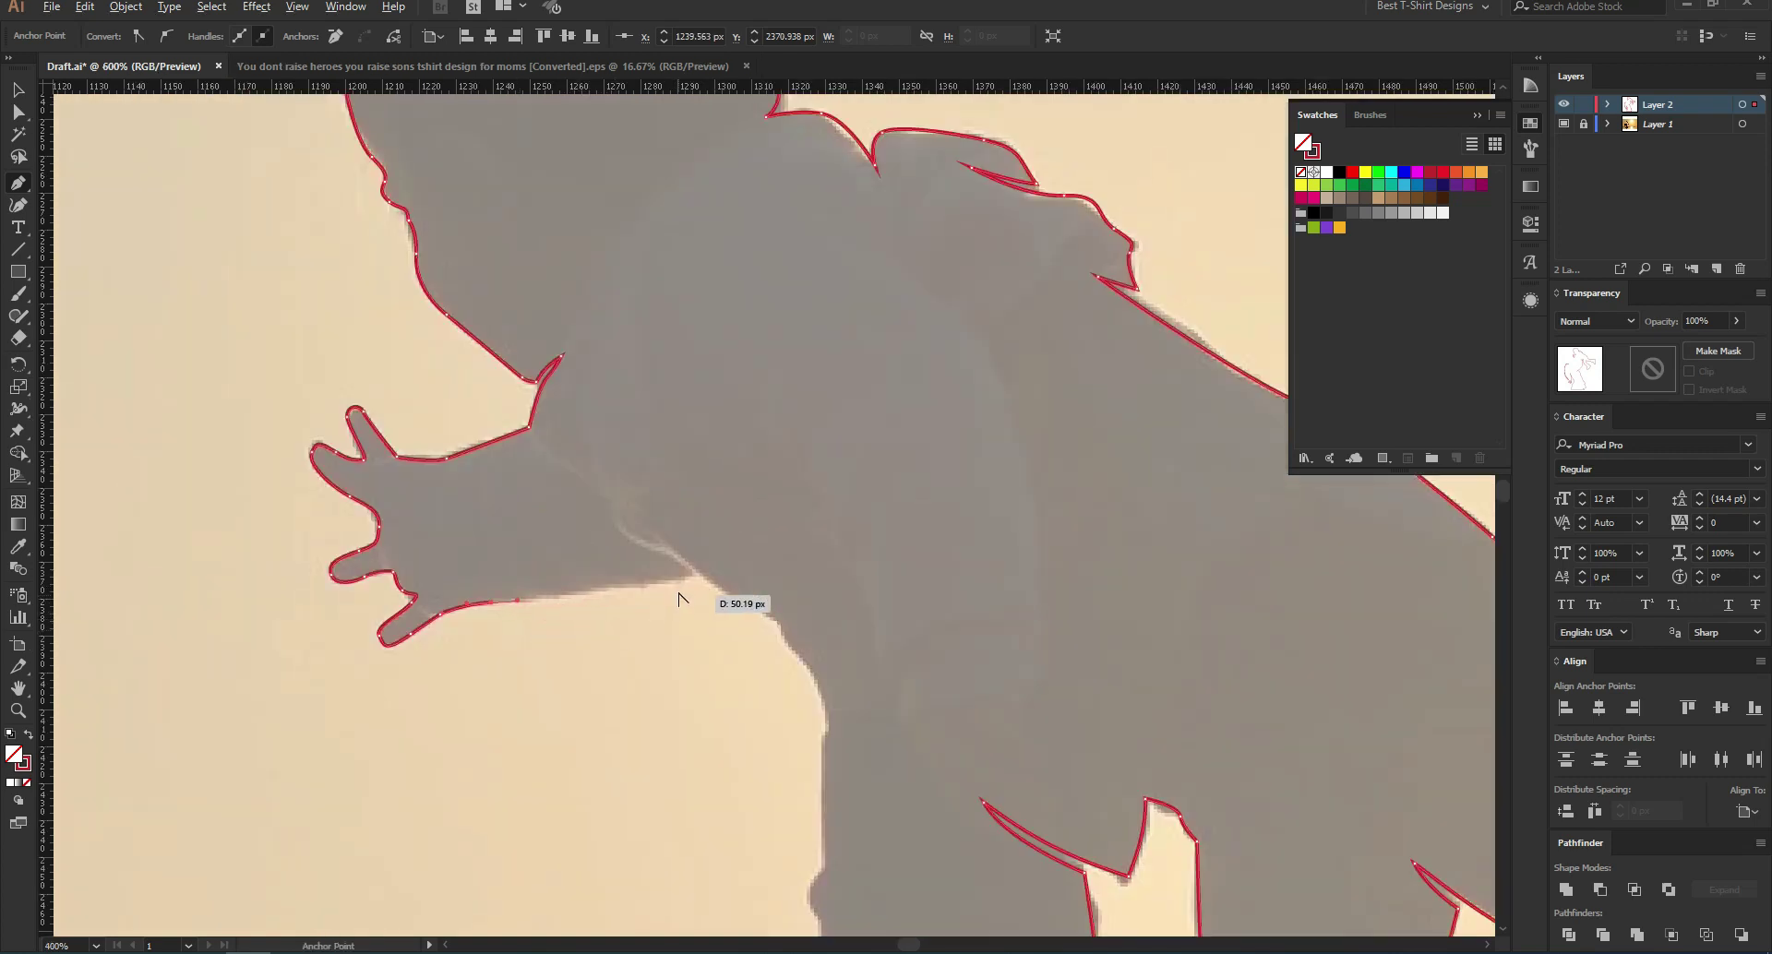
Step: Finish the arm's underside at the armpit and trace a narrow pointed crease into the body and back out to the chest
{"action": "scroll", "coordinate": [679, 593], "scroll_direction": "up", "scroll_amount": 3}
{"action": "left_click_drag", "start_coordinate": [616, 564], "coordinate": [585, 394]}
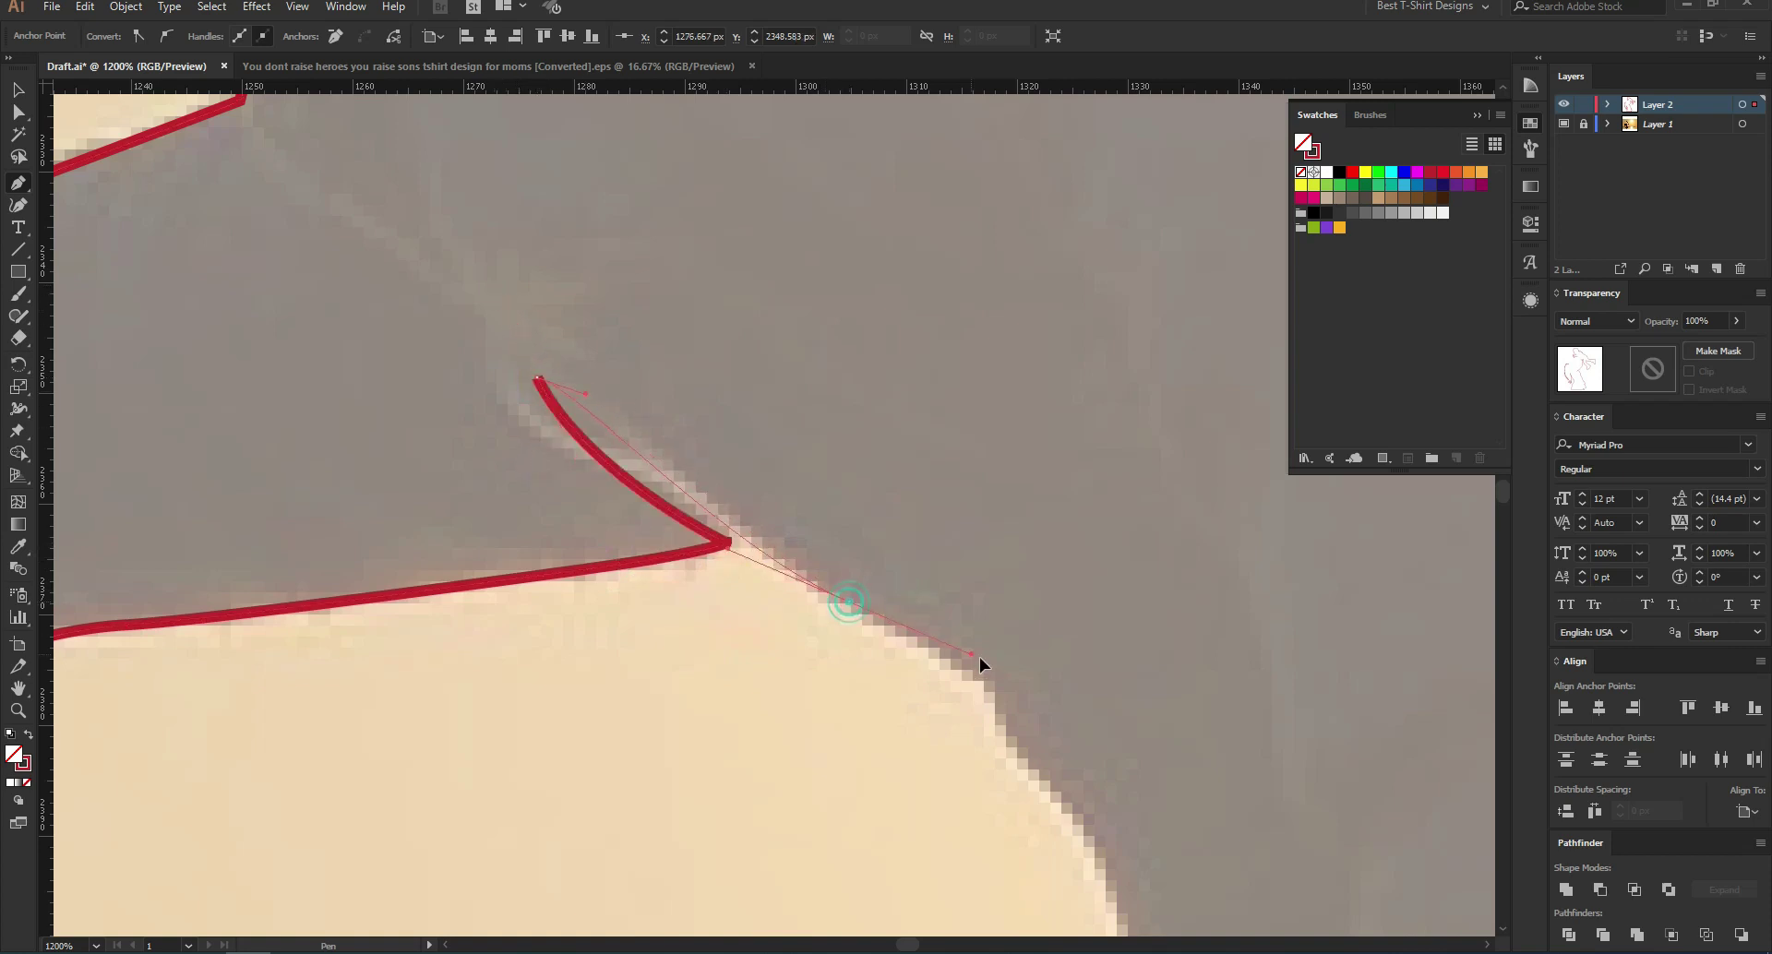
{"action": "left_click_drag", "start_coordinate": [978, 657], "coordinate": [998, 664]}
{"action": "left_click_drag", "start_coordinate": [697, 538], "coordinate": [581, 441]}
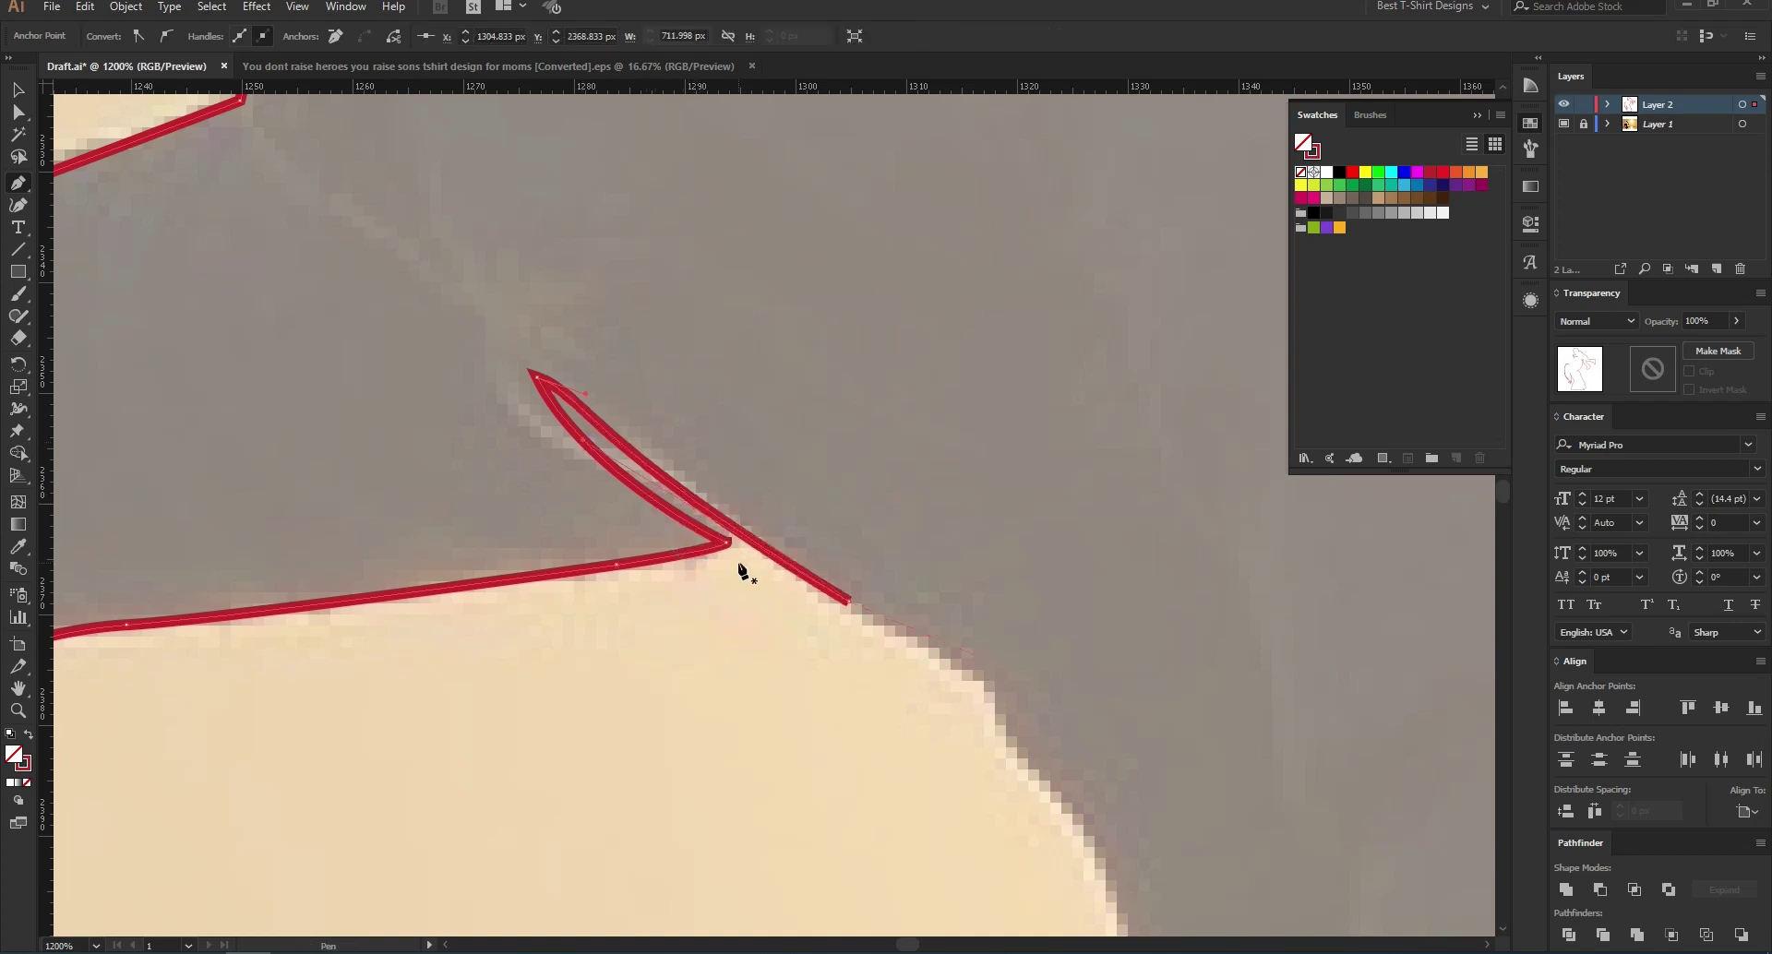
Step: Trace the child's chest from the armpit crease down to the bend where the mother's supporting hand begins
{"action": "scroll", "coordinate": [974, 622], "scroll_direction": "down", "scroll_amount": 2}
{"action": "scroll", "coordinate": [973, 623], "scroll_direction": "down", "scroll_amount": 2}
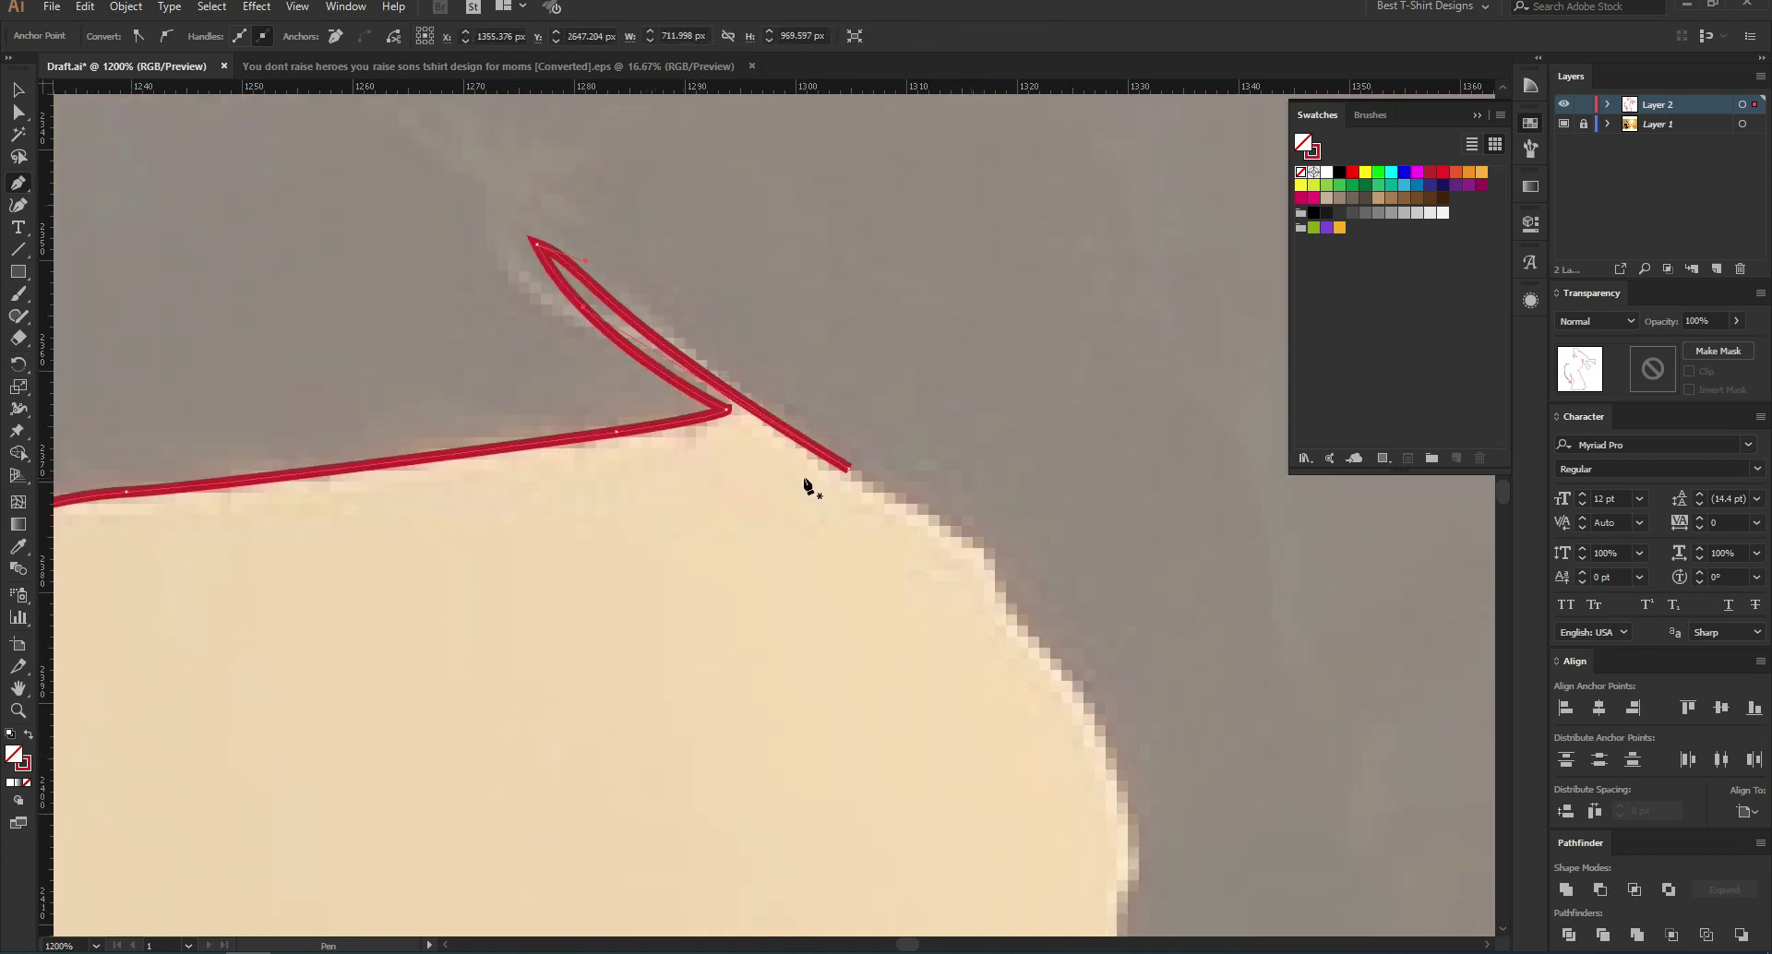
{"action": "left_click", "coordinate": [849, 469]}
{"action": "left_click_drag", "start_coordinate": [985, 547], "coordinate": [1005, 555]}
{"action": "scroll", "coordinate": [676, 414], "scroll_direction": "down", "scroll_amount": 5}
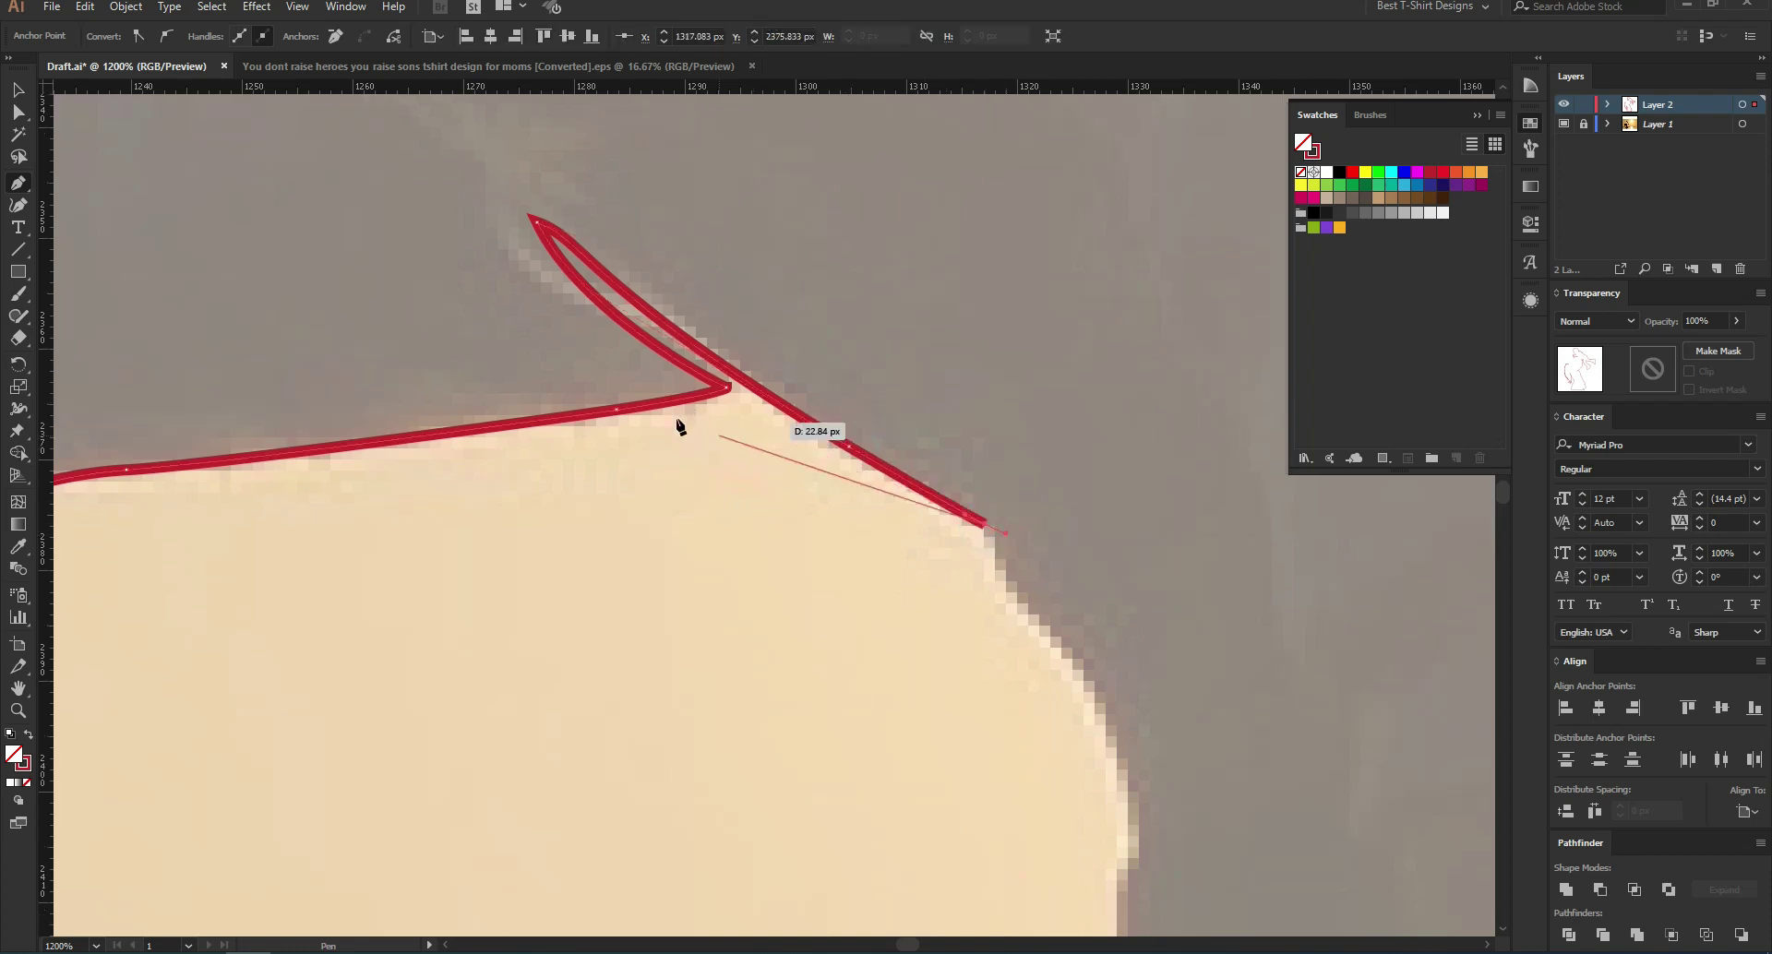
{"action": "scroll", "coordinate": [653, 403], "scroll_direction": "down", "scroll_amount": 2}
{"action": "scroll", "coordinate": [839, 468], "scroll_direction": "up", "scroll_amount": 2}
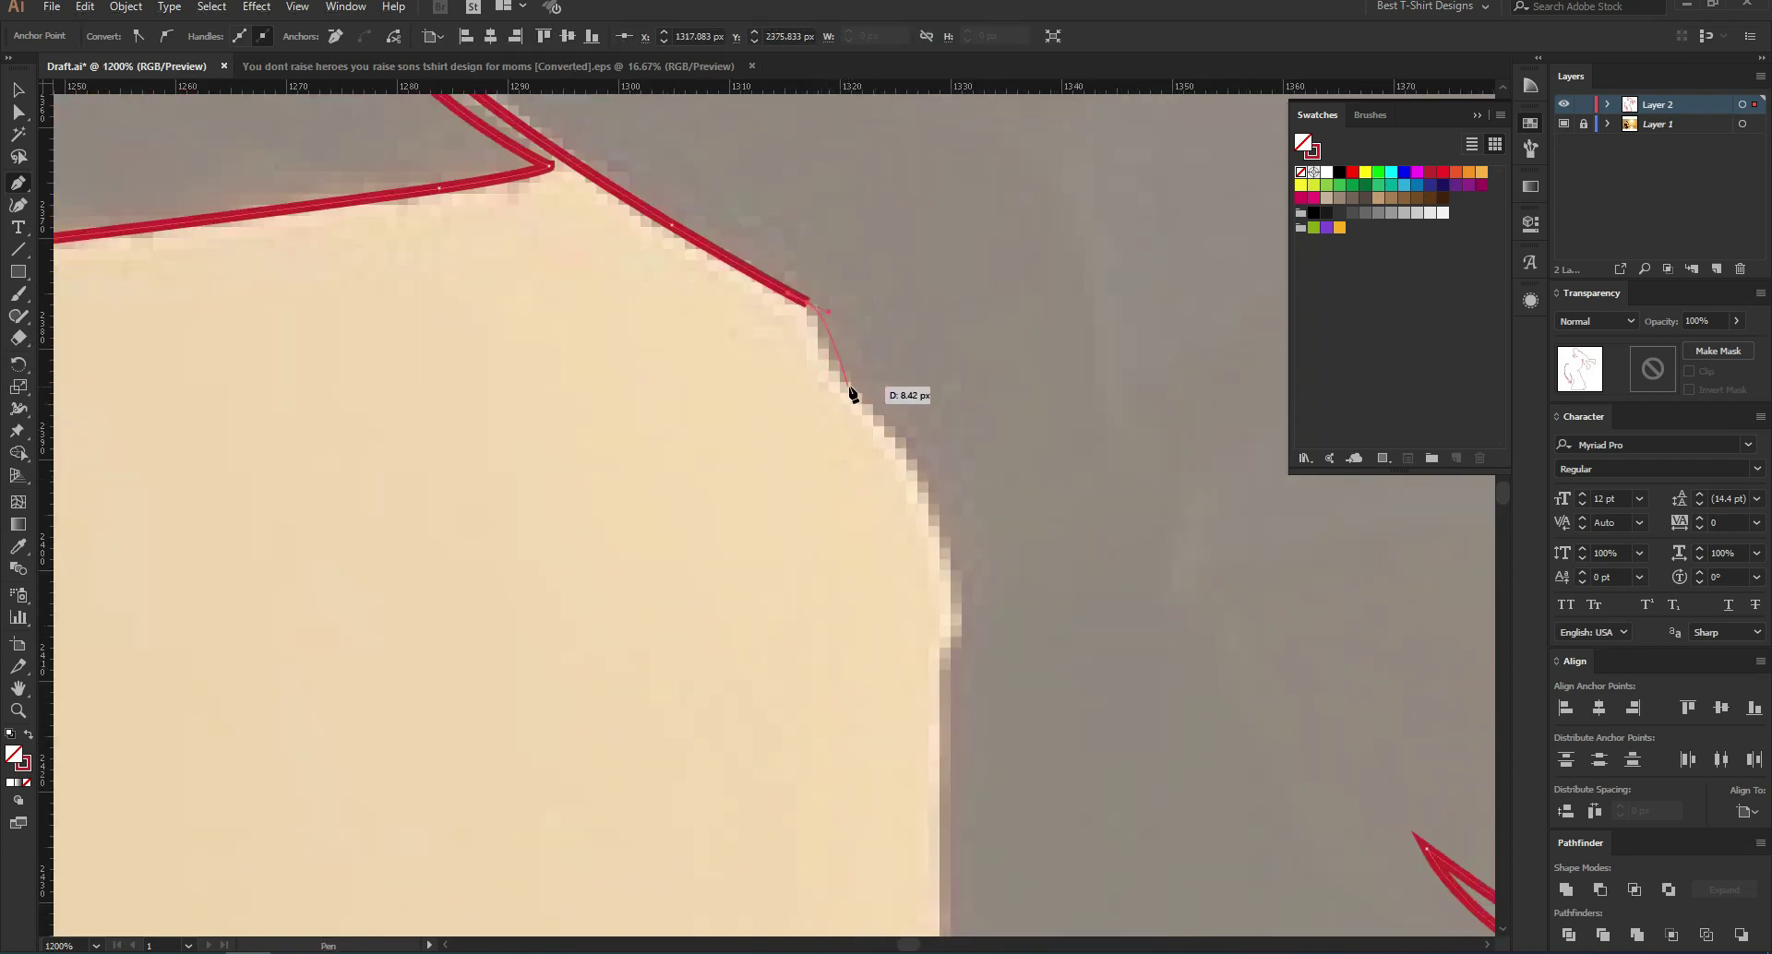
{"action": "left_click", "coordinate": [941, 652]}
Step: Trace the outer edge of the mother's raised hand downward and around the small notch at the wrist
{"action": "scroll", "coordinate": [856, 354], "scroll_direction": "down", "scroll_amount": 3}
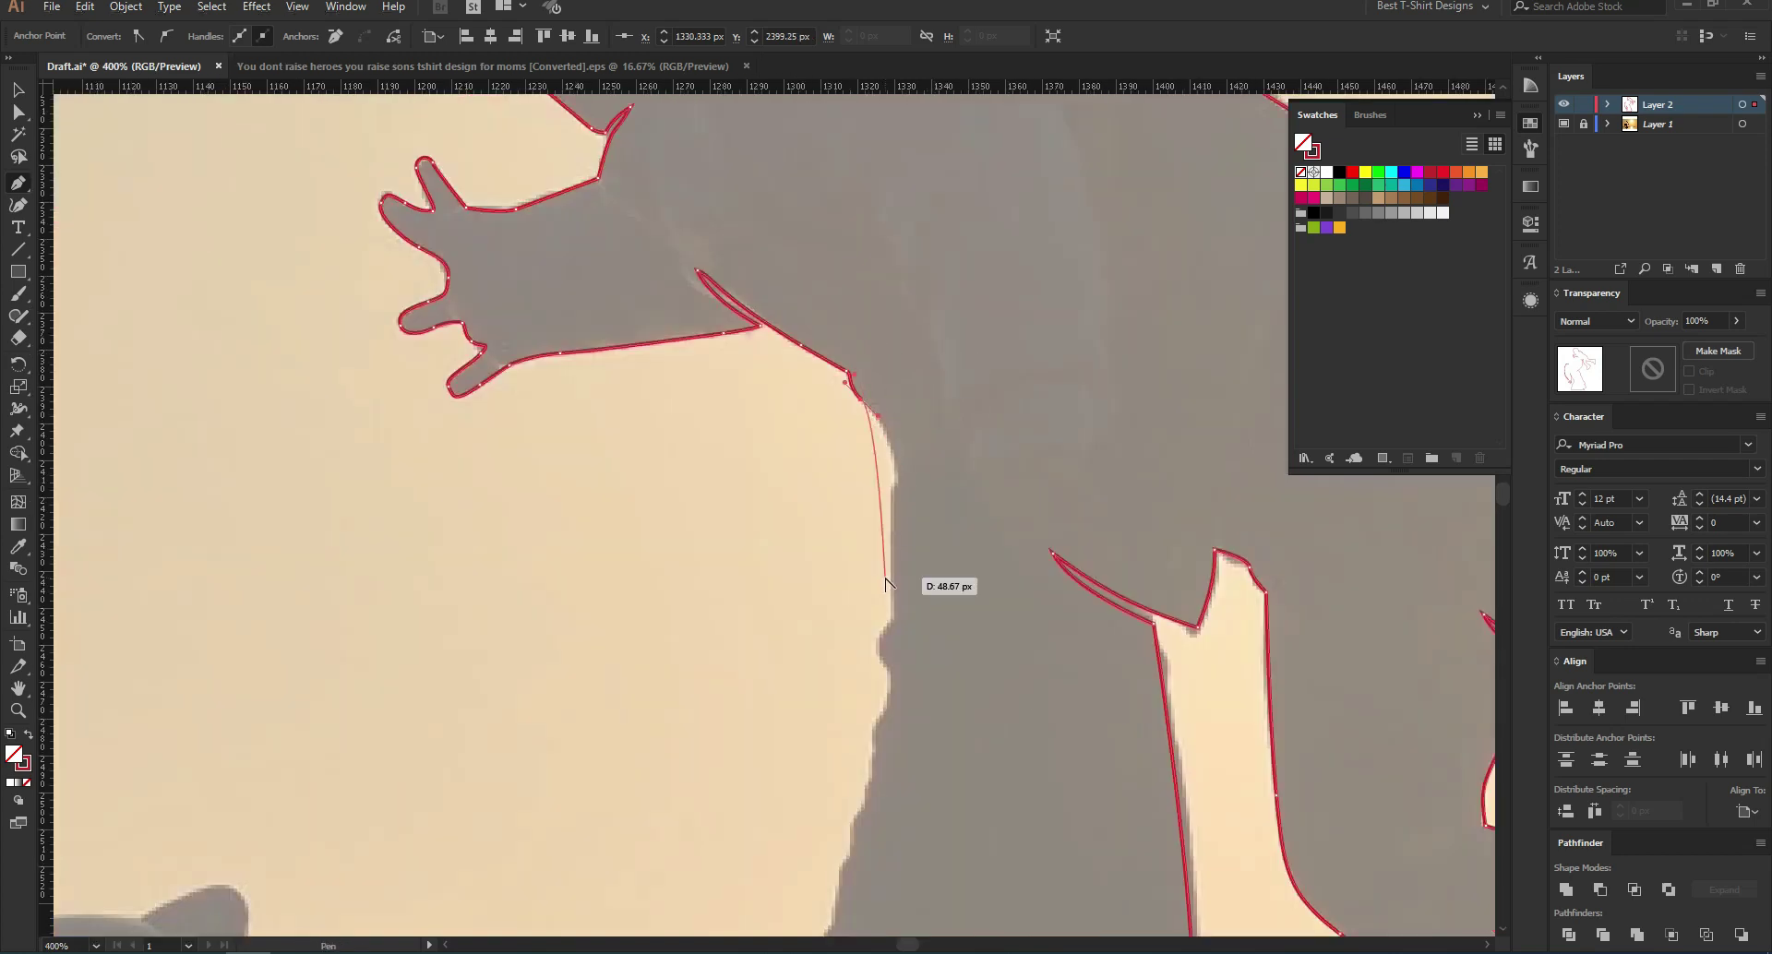
{"action": "scroll", "coordinate": [887, 544], "scroll_direction": "up", "scroll_amount": 2}
{"action": "left_click", "coordinate": [903, 426]}
{"action": "left_click", "coordinate": [897, 664]}
{"action": "left_click_drag", "start_coordinate": [882, 767], "coordinate": [894, 790]}
{"action": "left_click_drag", "start_coordinate": [904, 853], "coordinate": [905, 869]}
{"action": "scroll", "coordinate": [879, 391], "scroll_direction": "down", "scroll_amount": 5}
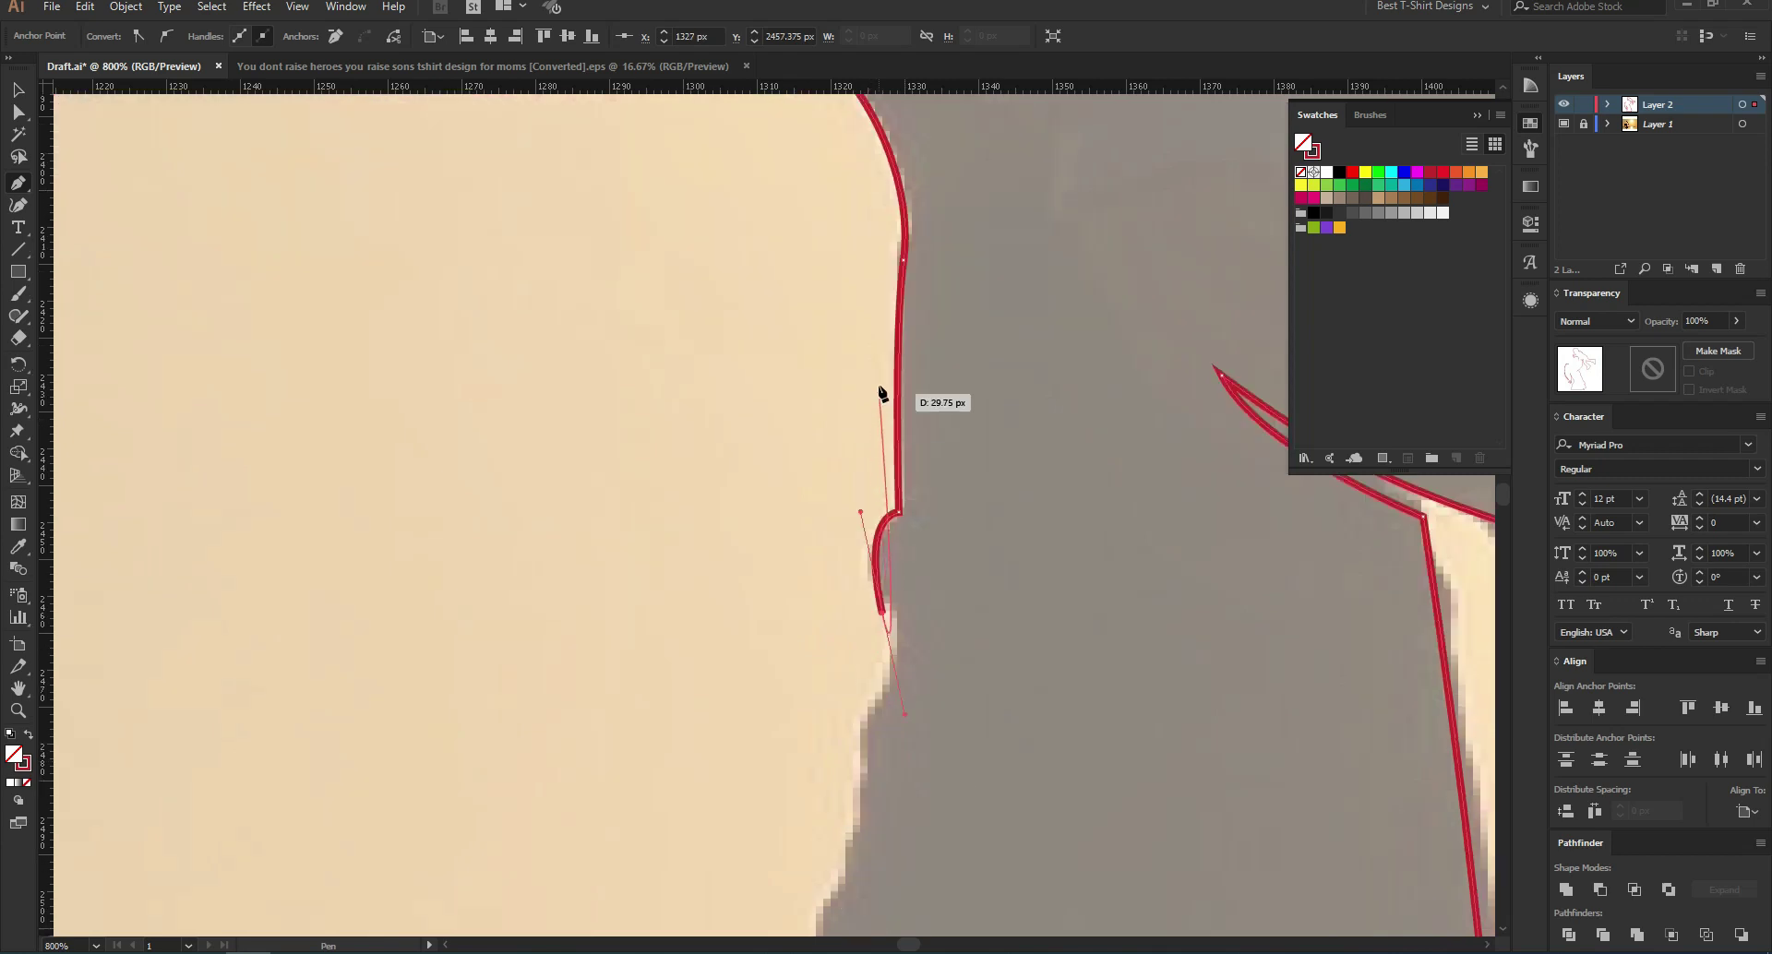
Step: Trace the mother's raised forearm from below the wrist notch down toward the elbow with smooth curve points
{"action": "scroll", "coordinate": [898, 356], "scroll_direction": "down", "scroll_amount": 1}
{"action": "left_click_drag", "start_coordinate": [864, 582], "coordinate": [850, 615]}
{"action": "left_click_drag", "start_coordinate": [832, 729], "coordinate": [804, 886]}
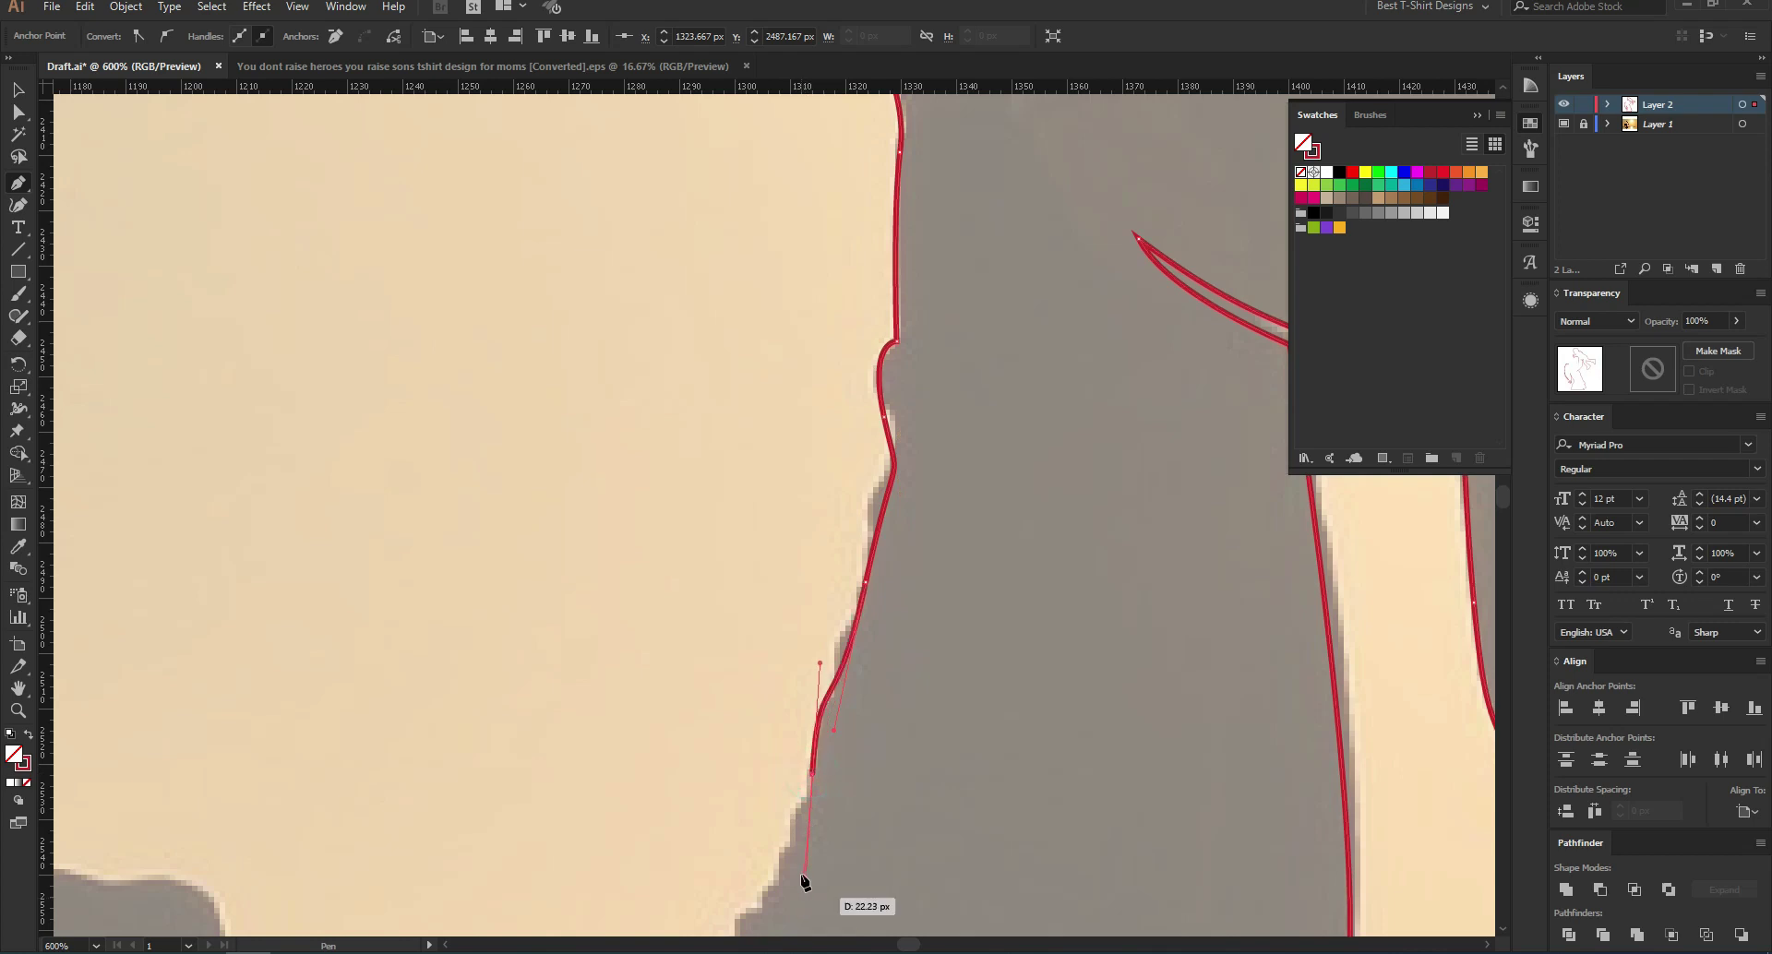
{"action": "scroll", "coordinate": [966, 520], "scroll_direction": "down", "scroll_amount": 3}
{"action": "left_click_drag", "start_coordinate": [751, 733], "coordinate": [714, 768]}
{"action": "left_click_drag", "start_coordinate": [669, 826], "coordinate": [591, 881]}
Step: Trace the mother's upper arm toward her neck, ending in a pointed crease that reaches into the silhouette
{"action": "scroll", "coordinate": [928, 502], "scroll_direction": "down", "scroll_amount": 2}
{"action": "scroll", "coordinate": [567, 749], "scroll_direction": "up", "scroll_amount": 1}
{"action": "left_click_drag", "start_coordinate": [784, 705], "coordinate": [748, 735]}
{"action": "left_click_drag", "start_coordinate": [680, 779], "coordinate": [651, 680]}
{"action": "left_click", "coordinate": [556, 805]}
Step: Trace from the neck crease back out around the small bump below the jaw, up the jawline and over the chin
{"action": "scroll", "coordinate": [607, 761], "scroll_direction": "up", "scroll_amount": 3}
{"action": "left_click_drag", "start_coordinate": [593, 700], "coordinate": [571, 702]}
{"action": "left_click_drag", "start_coordinate": [541, 707], "coordinate": [505, 373]}
{"action": "left_click_drag", "start_coordinate": [513, 309], "coordinate": [529, 278]}
{"action": "key", "text": "ctrl+z"}
{"action": "scroll", "coordinate": [911, 363], "scroll_direction": "down", "scroll_amount": 2}
{"action": "scroll", "coordinate": [519, 208], "scroll_direction": "up", "scroll_amount": 1}
{"action": "left_click_drag", "start_coordinate": [683, 274], "coordinate": [580, 290]}
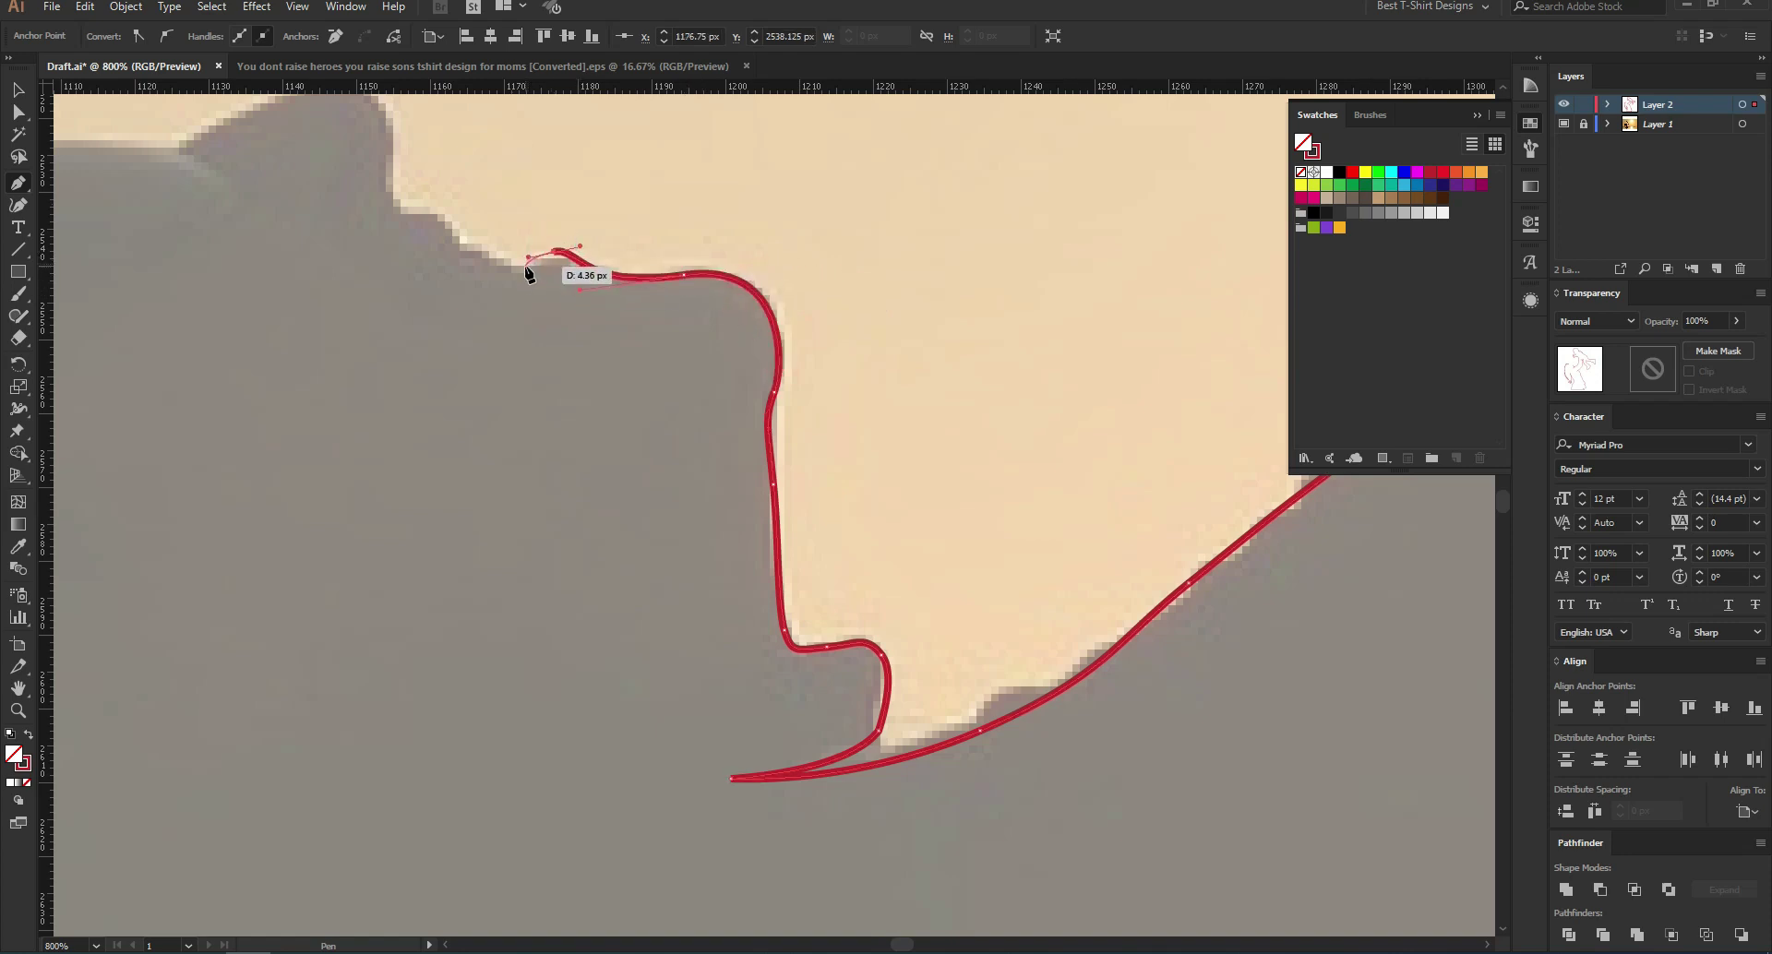
Step: Trace the dip above the mother's chin and her lower lip, with a corner point between them
{"action": "scroll", "coordinate": [554, 211], "scroll_direction": "up", "scroll_amount": 2}
{"action": "left_click_drag", "start_coordinate": [578, 301], "coordinate": [512, 332]}
{"action": "left_click", "coordinate": [481, 330]}
{"action": "left_click_drag", "start_coordinate": [423, 300], "coordinate": [358, 282]}
{"action": "scroll", "coordinate": [723, 301], "scroll_direction": "down", "scroll_amount": 1}
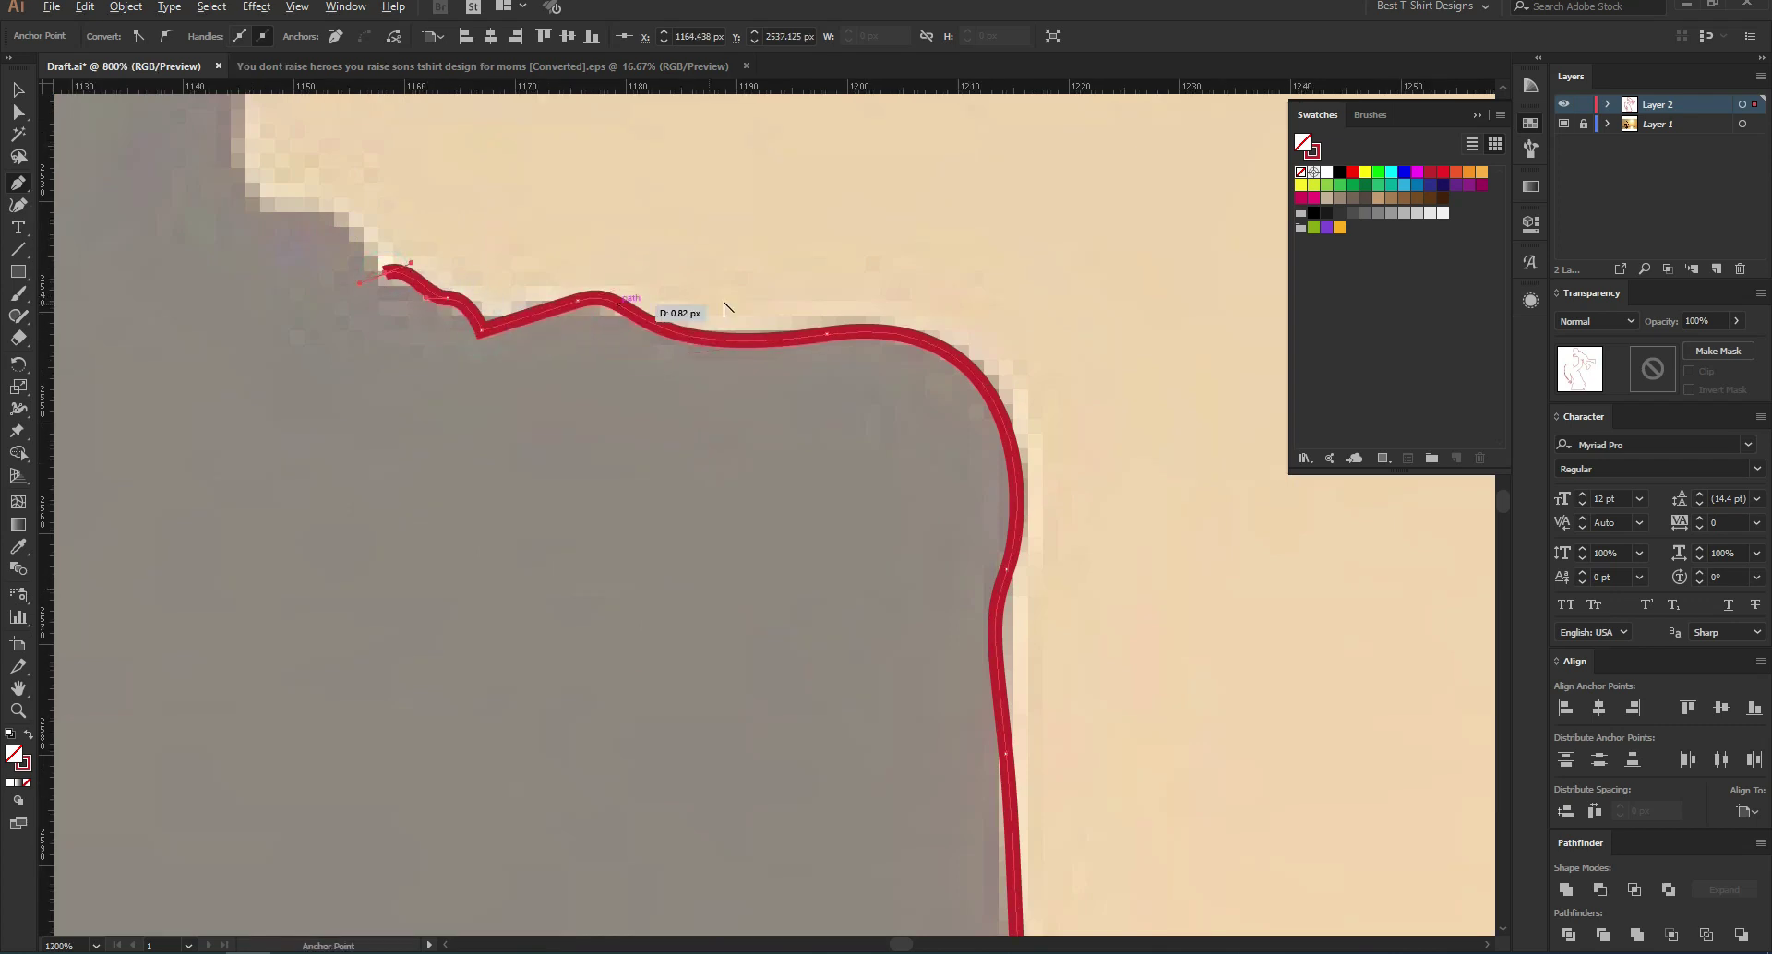
Step: Trace the mother's upper lip and the short edge to a corner point at the base of the nose
{"action": "scroll", "coordinate": [379, 182], "scroll_direction": "up", "scroll_amount": 1}
{"action": "left_click", "coordinate": [706, 395]}
{"action": "left_click_drag", "start_coordinate": [614, 328], "coordinate": [536, 327]}
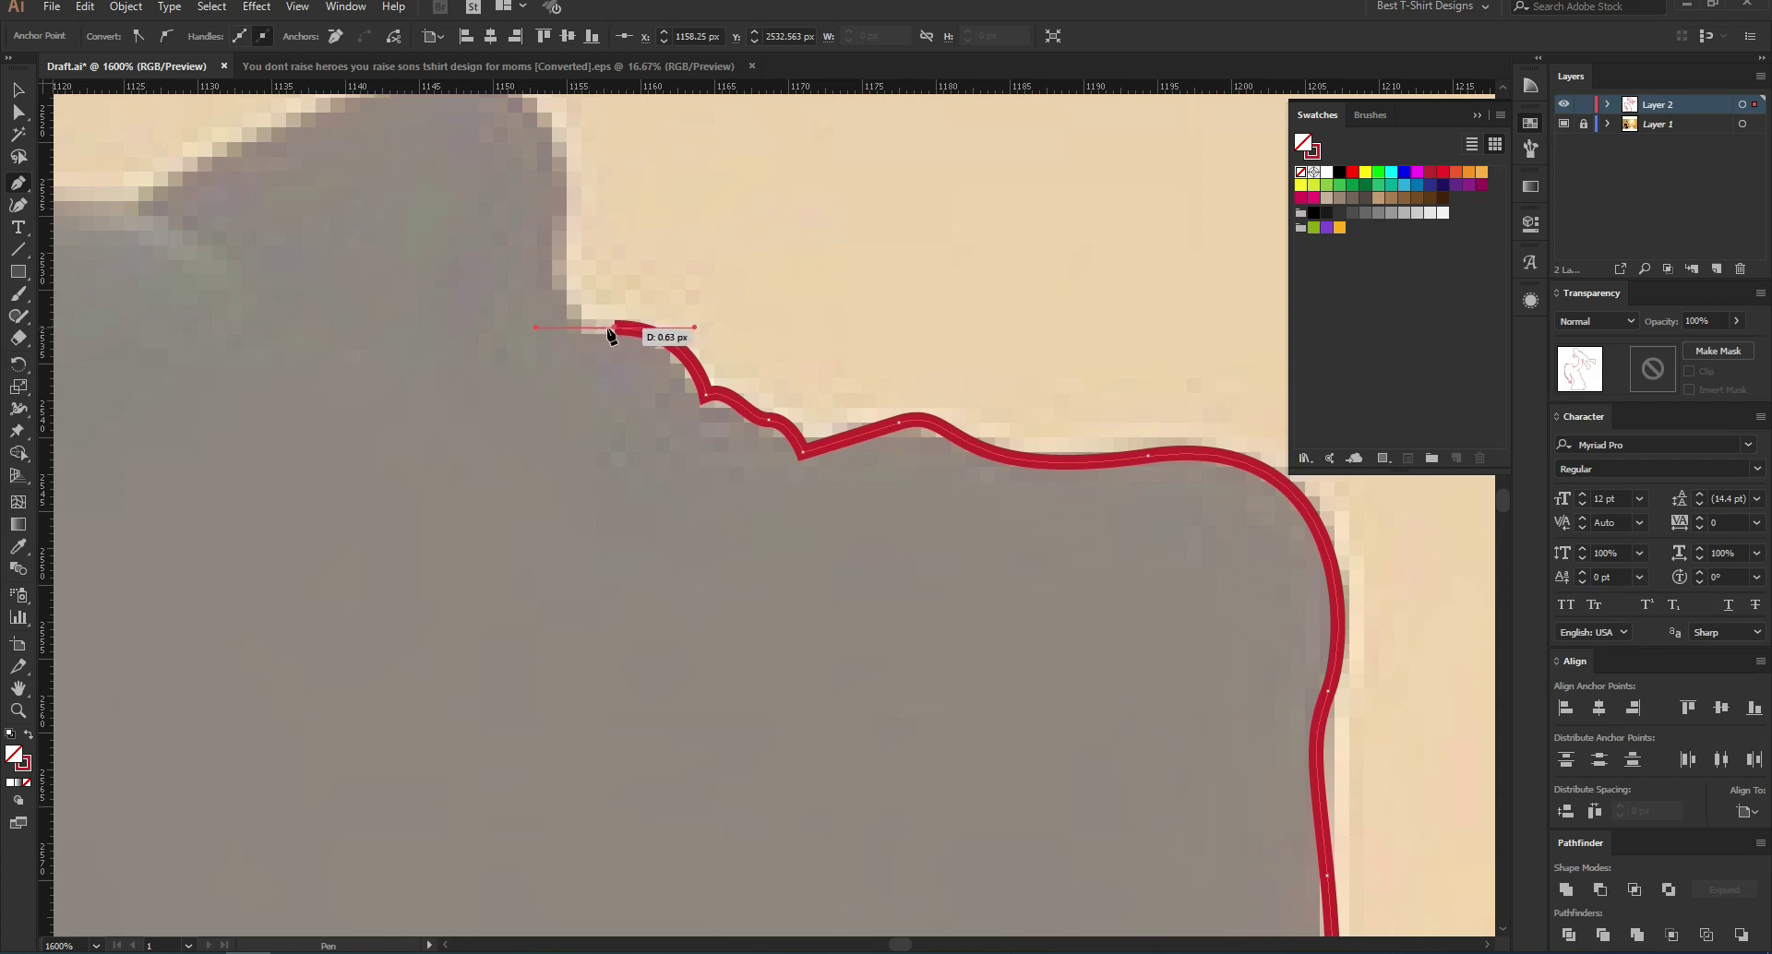
{"action": "left_click", "coordinate": [614, 327]}
{"action": "left_click", "coordinate": [566, 328]}
Step: Trace the mother's nose around its rounded tip and down the bridge to the forehead, undoing the misplaced first point
{"action": "left_click_drag", "start_coordinate": [555, 226], "coordinate": [552, 155]}
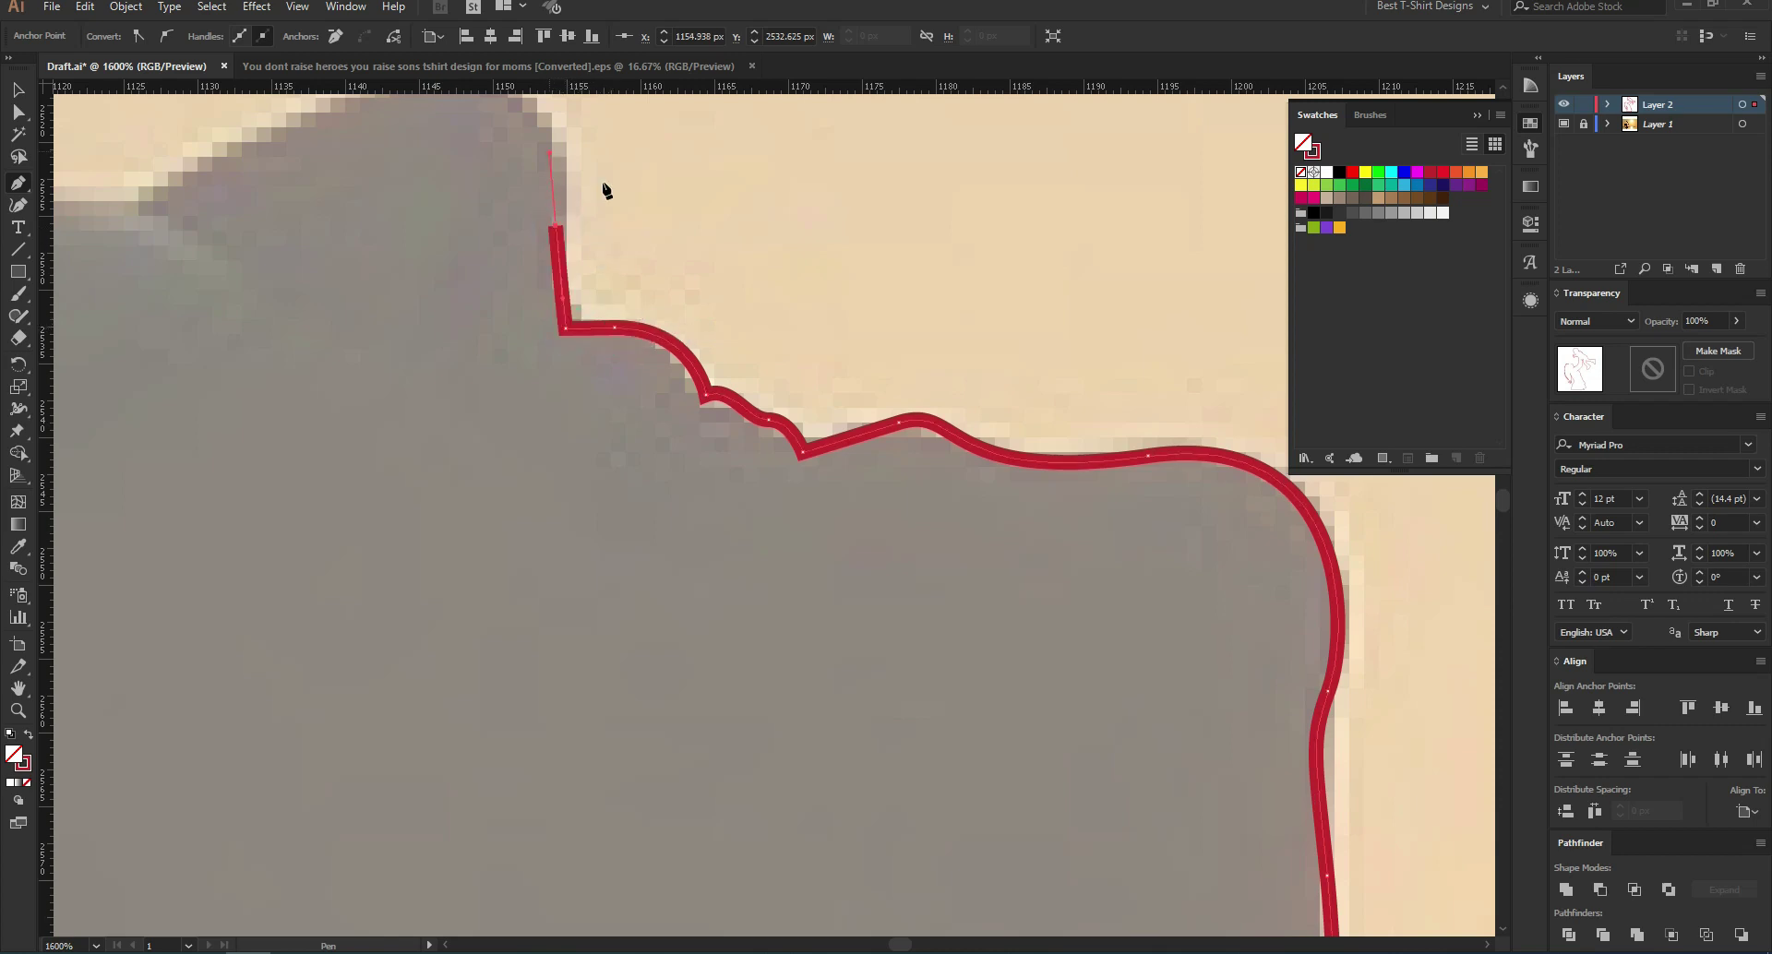
{"action": "scroll", "coordinate": [821, 321], "scroll_direction": "down", "scroll_amount": 2}
{"action": "scroll", "coordinate": [541, 167], "scroll_direction": "up", "scroll_amount": 2}
{"action": "key", "text": "ctrl+z"}
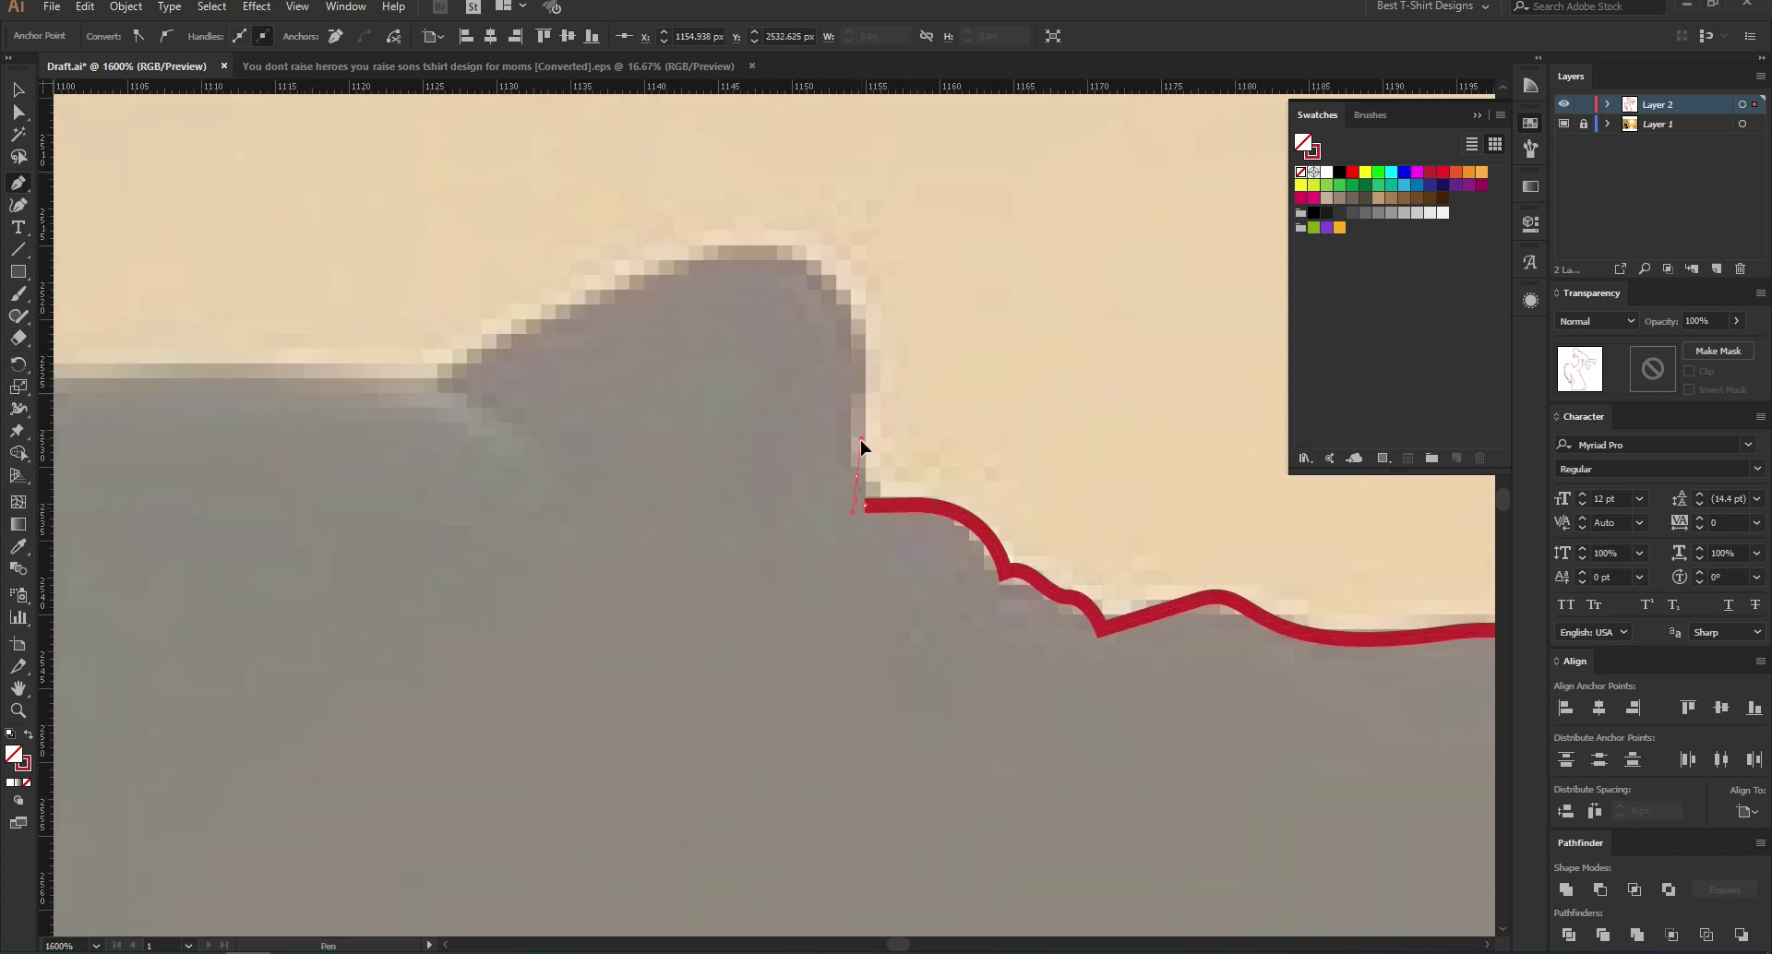
{"action": "left_click_drag", "start_coordinate": [764, 259], "coordinate": [622, 268]}
{"action": "left_click_drag", "start_coordinate": [482, 362], "coordinate": [412, 397]}
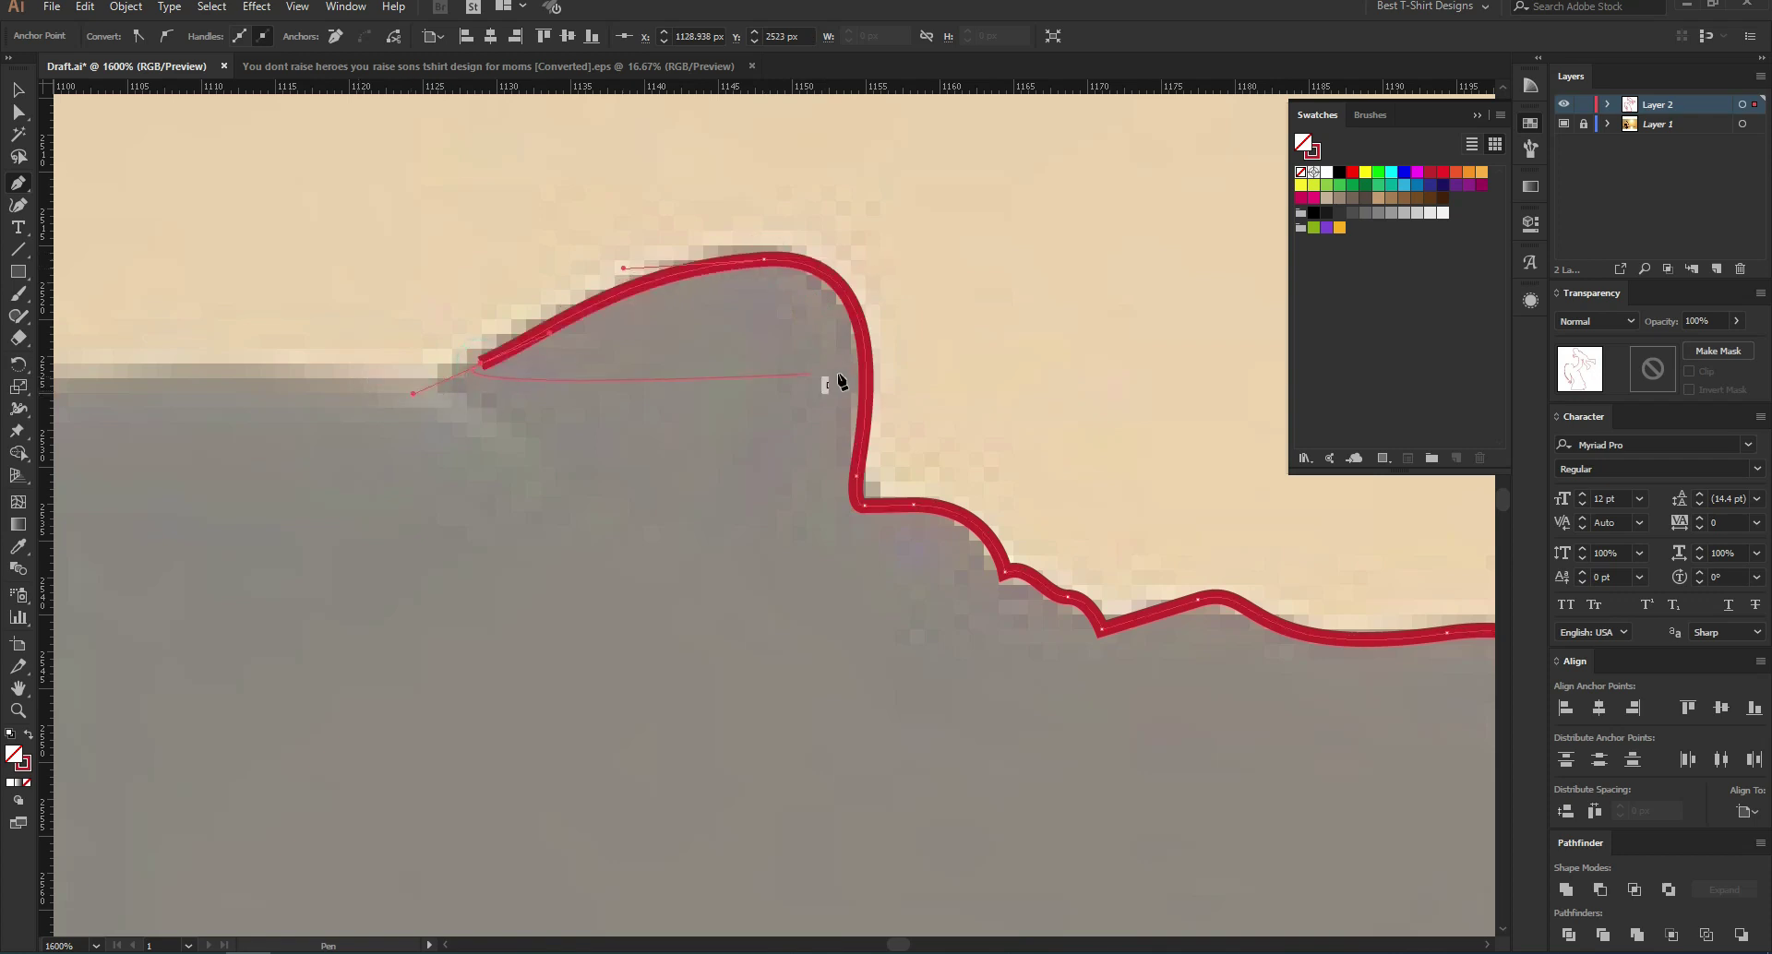
{"action": "scroll", "coordinate": [1034, 369], "scroll_direction": "down", "scroll_amount": 2}
{"action": "scroll", "coordinate": [540, 269], "scroll_direction": "up", "scroll_amount": 1}
{"action": "left_click_drag", "start_coordinate": [855, 412], "coordinate": [774, 421]}
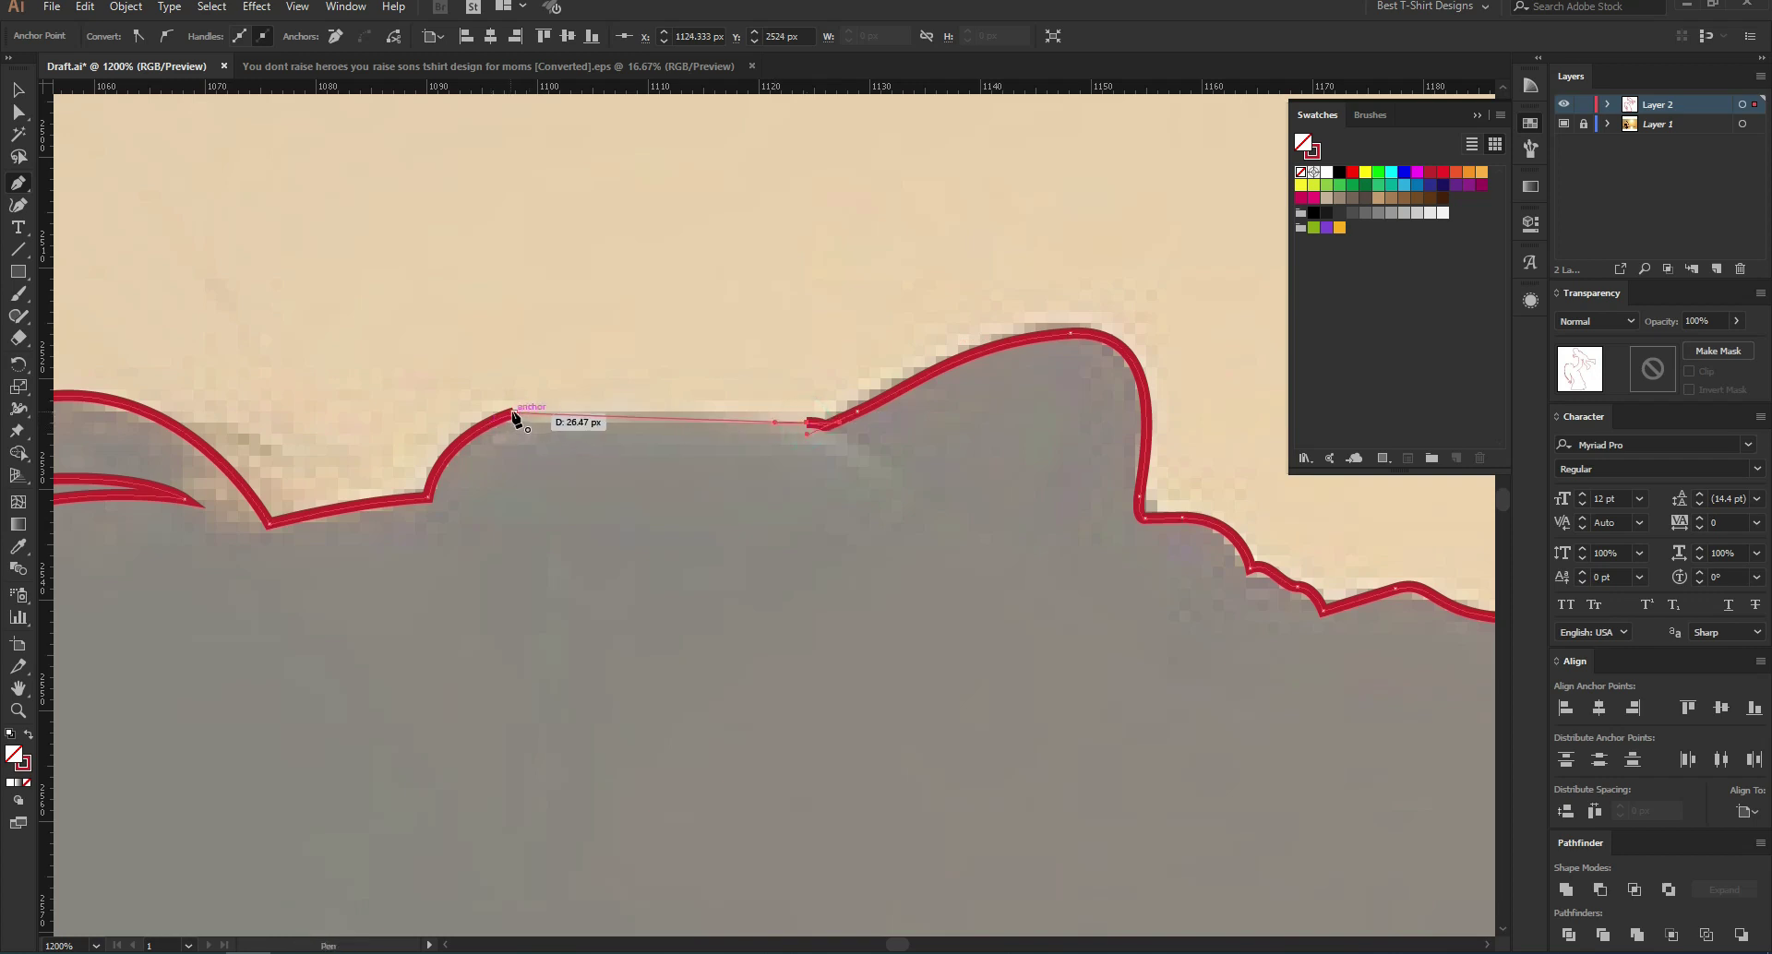
{"action": "left_click_drag", "start_coordinate": [512, 411], "coordinate": [458, 430]}
{"action": "key", "text": "ctrl+z"}
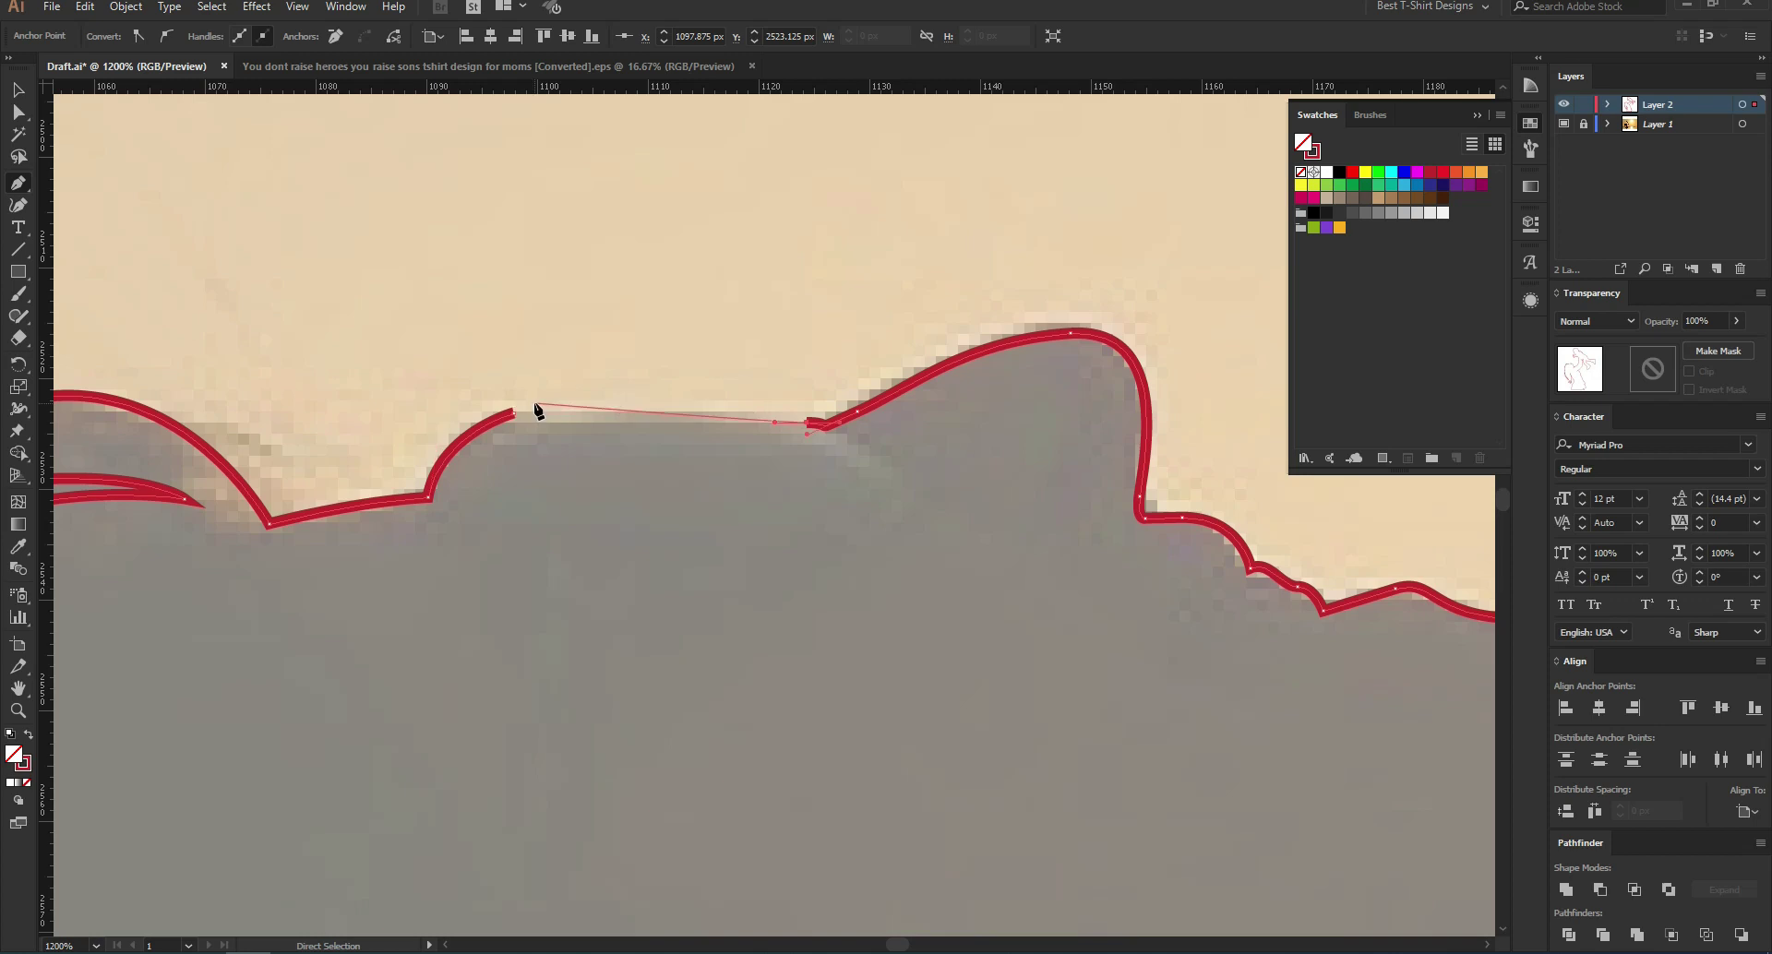
{"action": "scroll", "coordinate": [627, 378], "scroll_direction": "up", "scroll_amount": 2}
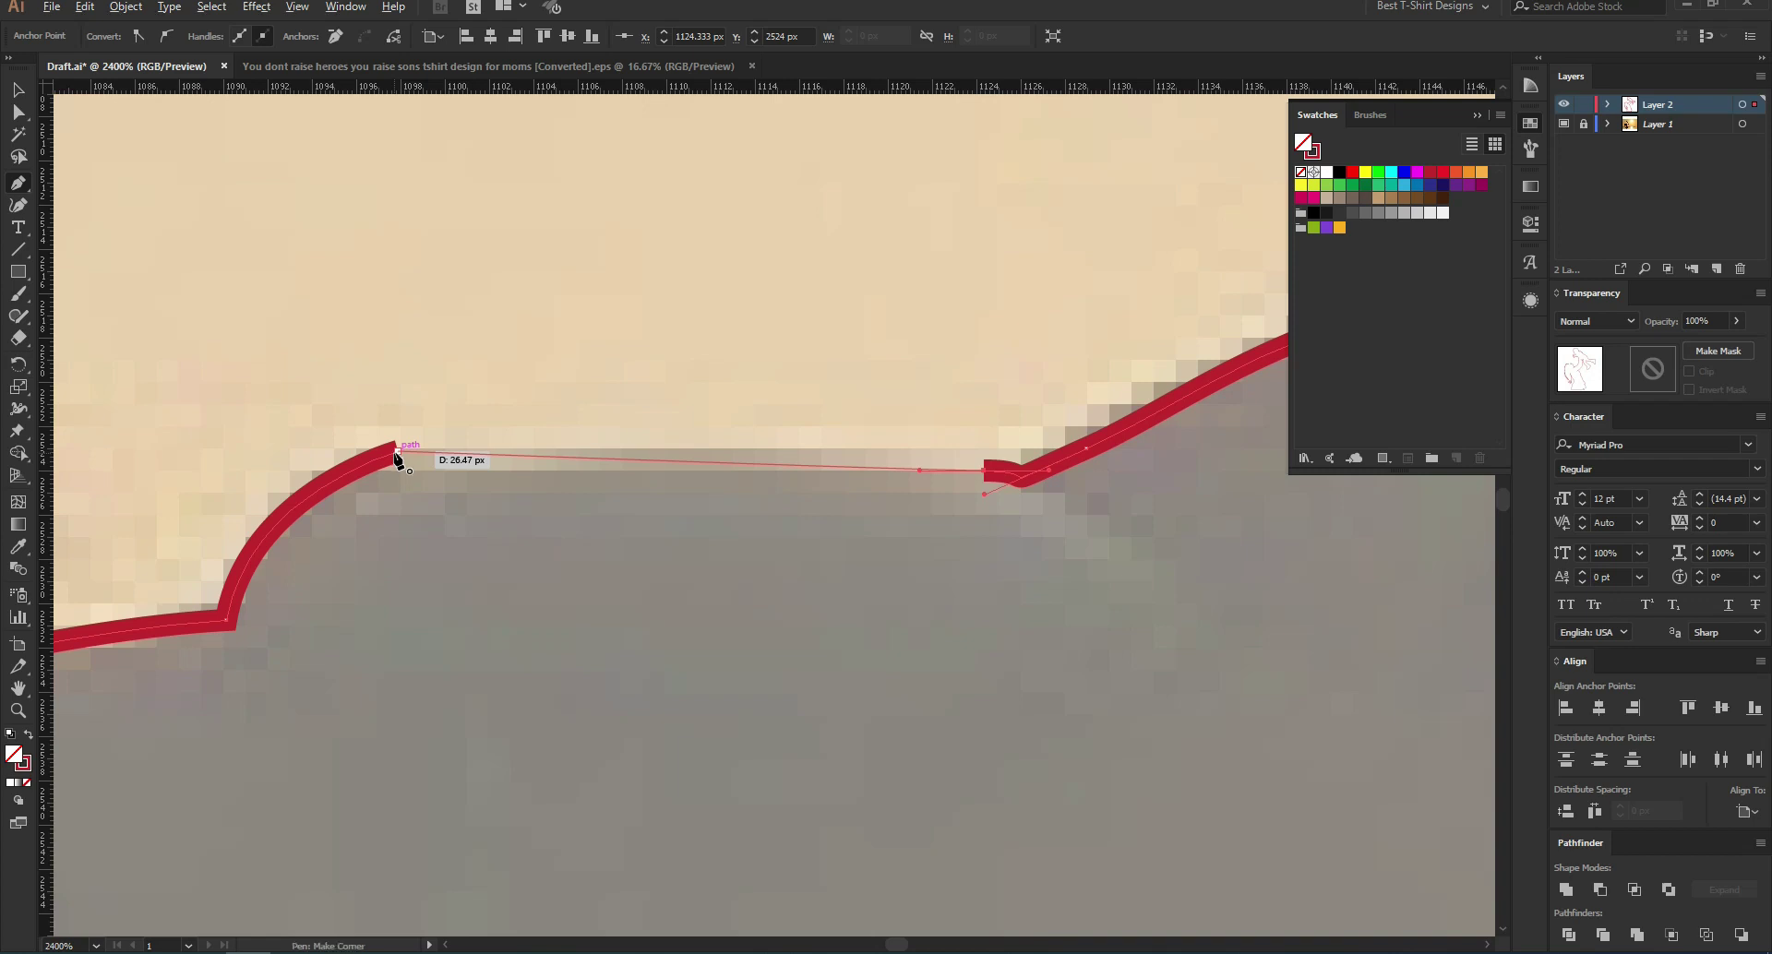
{"action": "scroll", "coordinate": [396, 454], "scroll_direction": "up", "scroll_amount": 3}
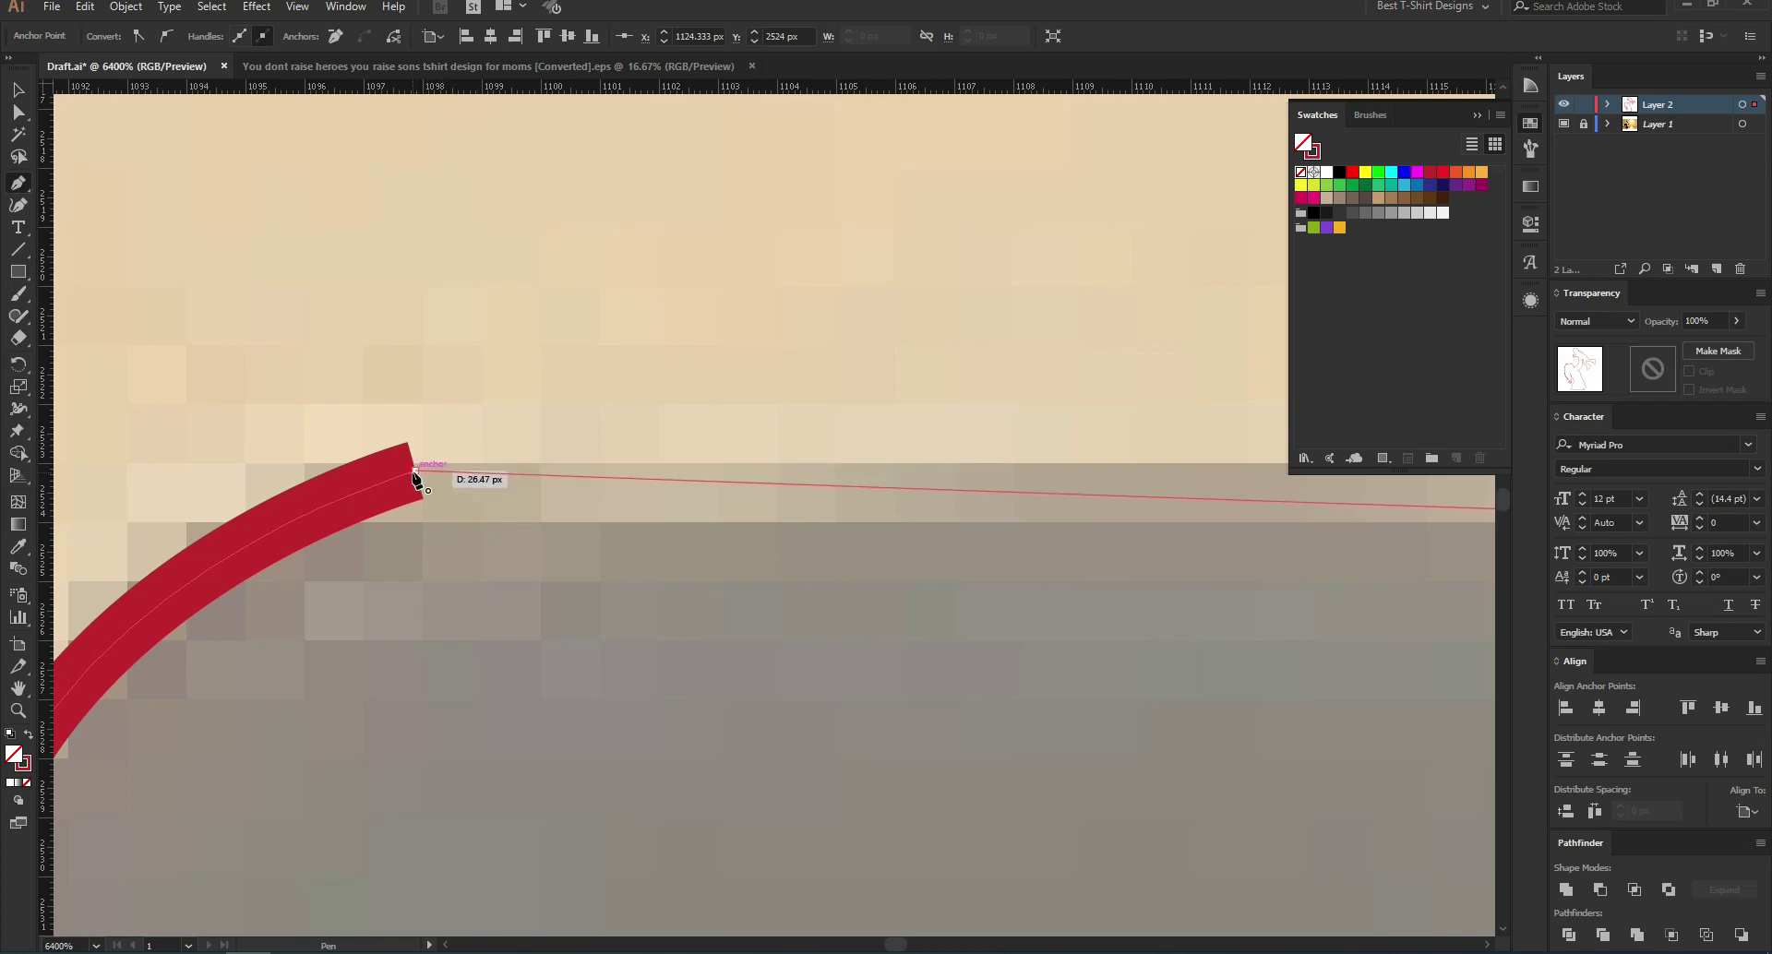
{"action": "left_click", "coordinate": [412, 475]}
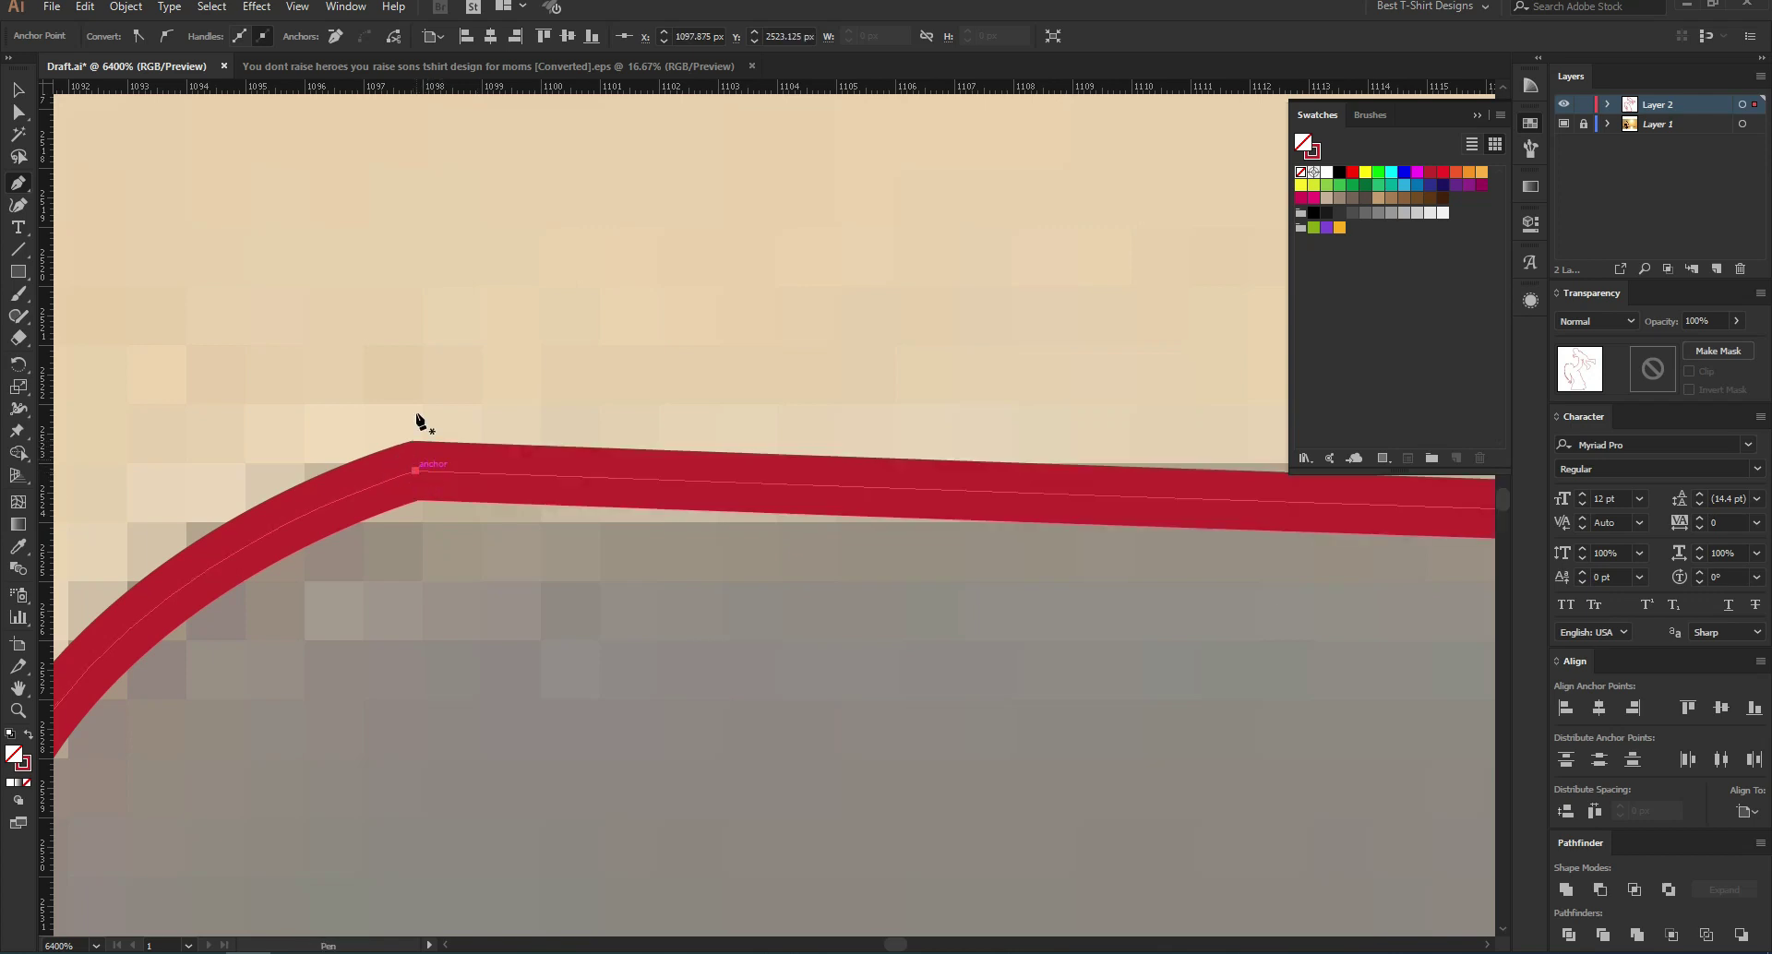
{"action": "scroll", "coordinate": [424, 429], "scroll_direction": "down", "scroll_amount": 2}
{"action": "key", "text": "ctrl+z"}
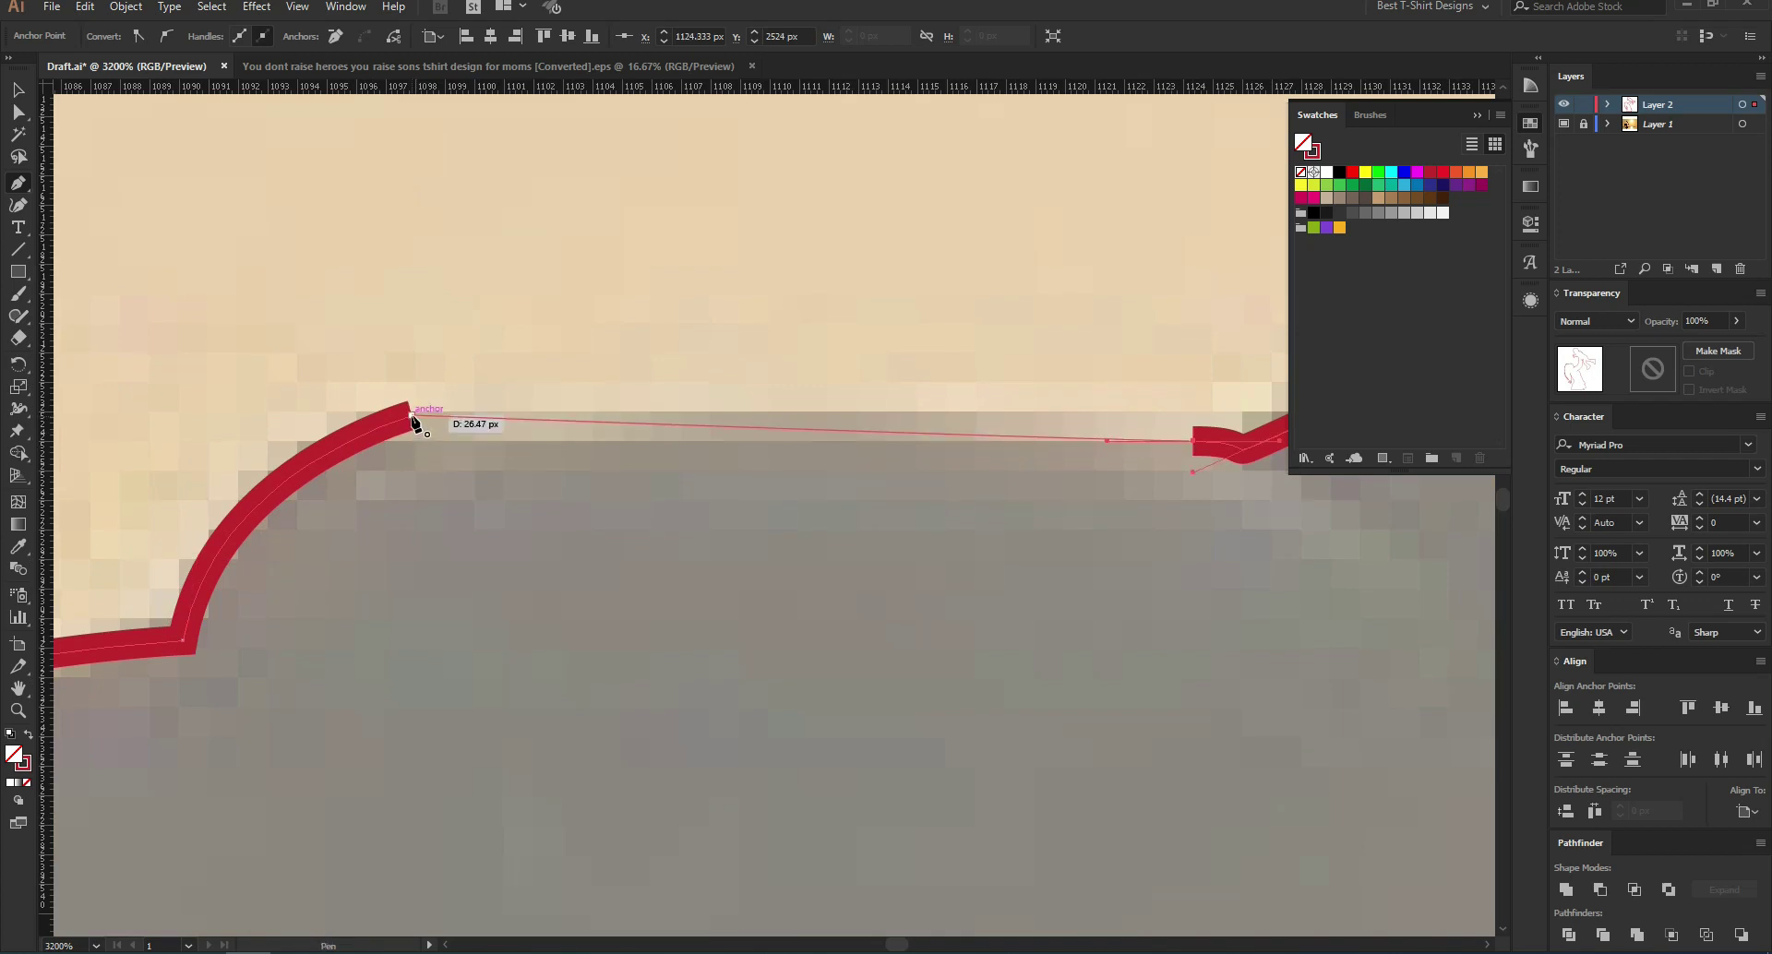
Step: Close the path at its starting anchor on the forehead, shape the closing curve to the forehead and deselect it
{"action": "left_click_drag", "start_coordinate": [412, 416], "coordinate": [357, 442]}
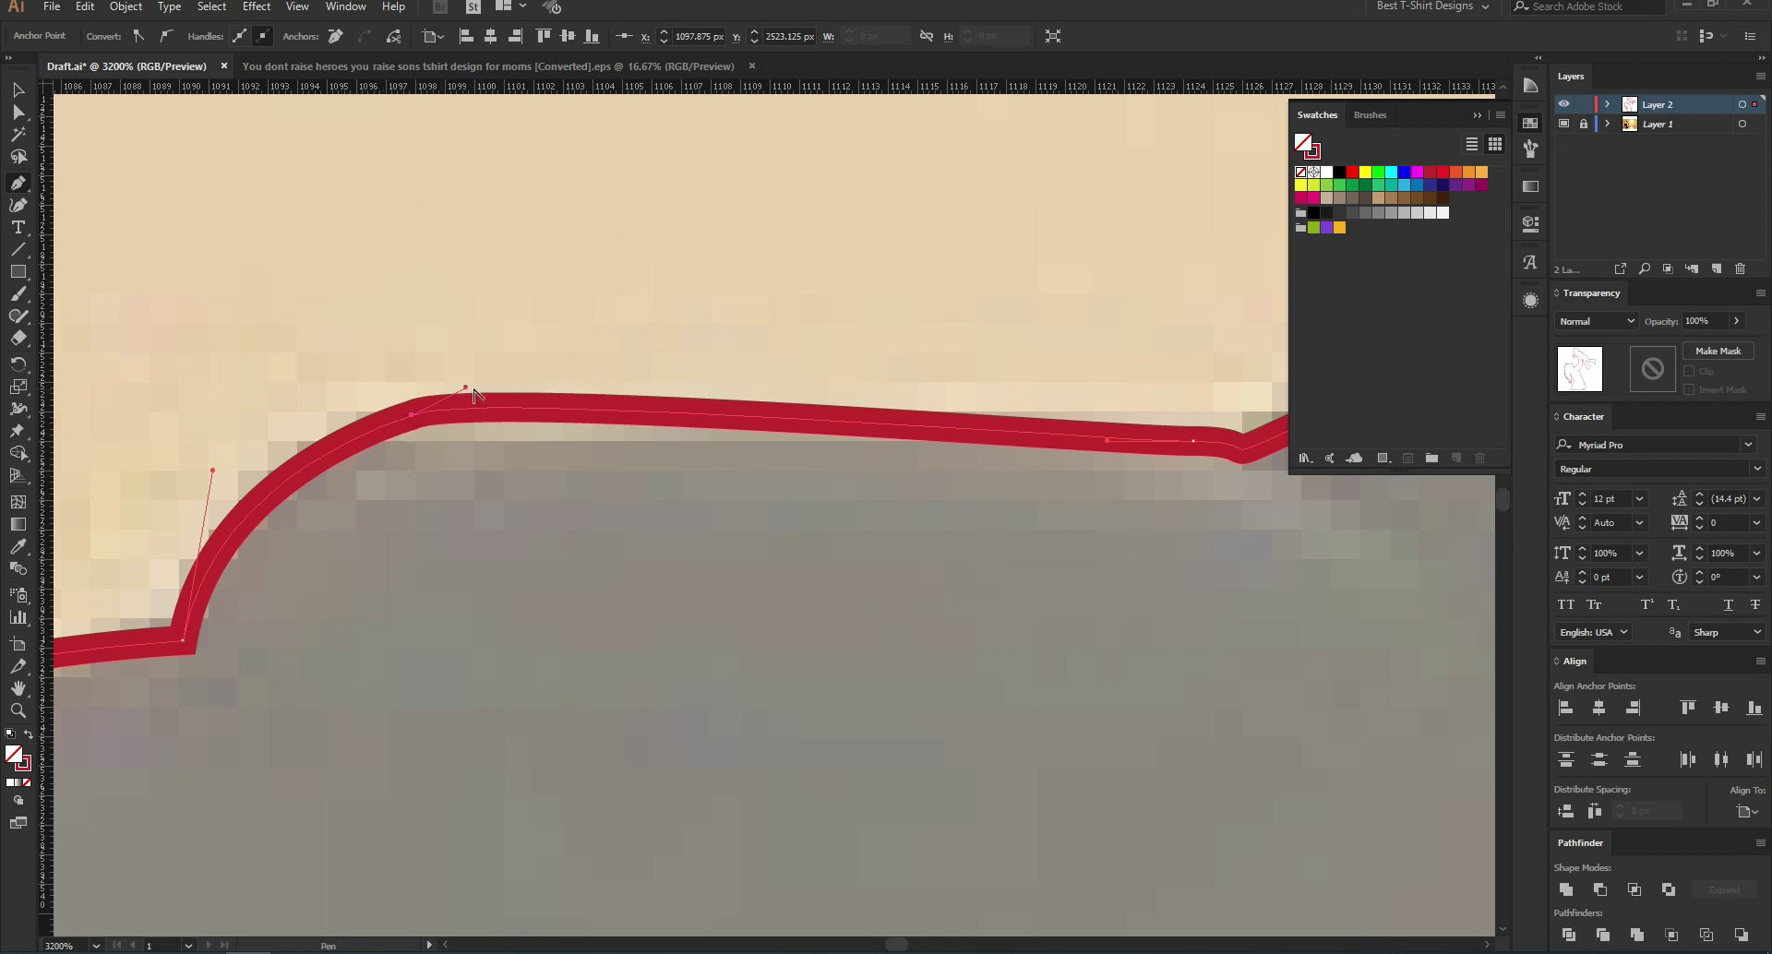
{"action": "mouse_move", "coordinate": [466, 388]}
{"action": "left_mouse_down"}
{"action": "mouse_move", "coordinate": [751, 330]}
{"action": "mouse_move", "coordinate": [839, 367]}
{"action": "left_mouse_up"}
{"action": "scroll", "coordinate": [669, 293], "scroll_direction": "down", "scroll_amount": 7}
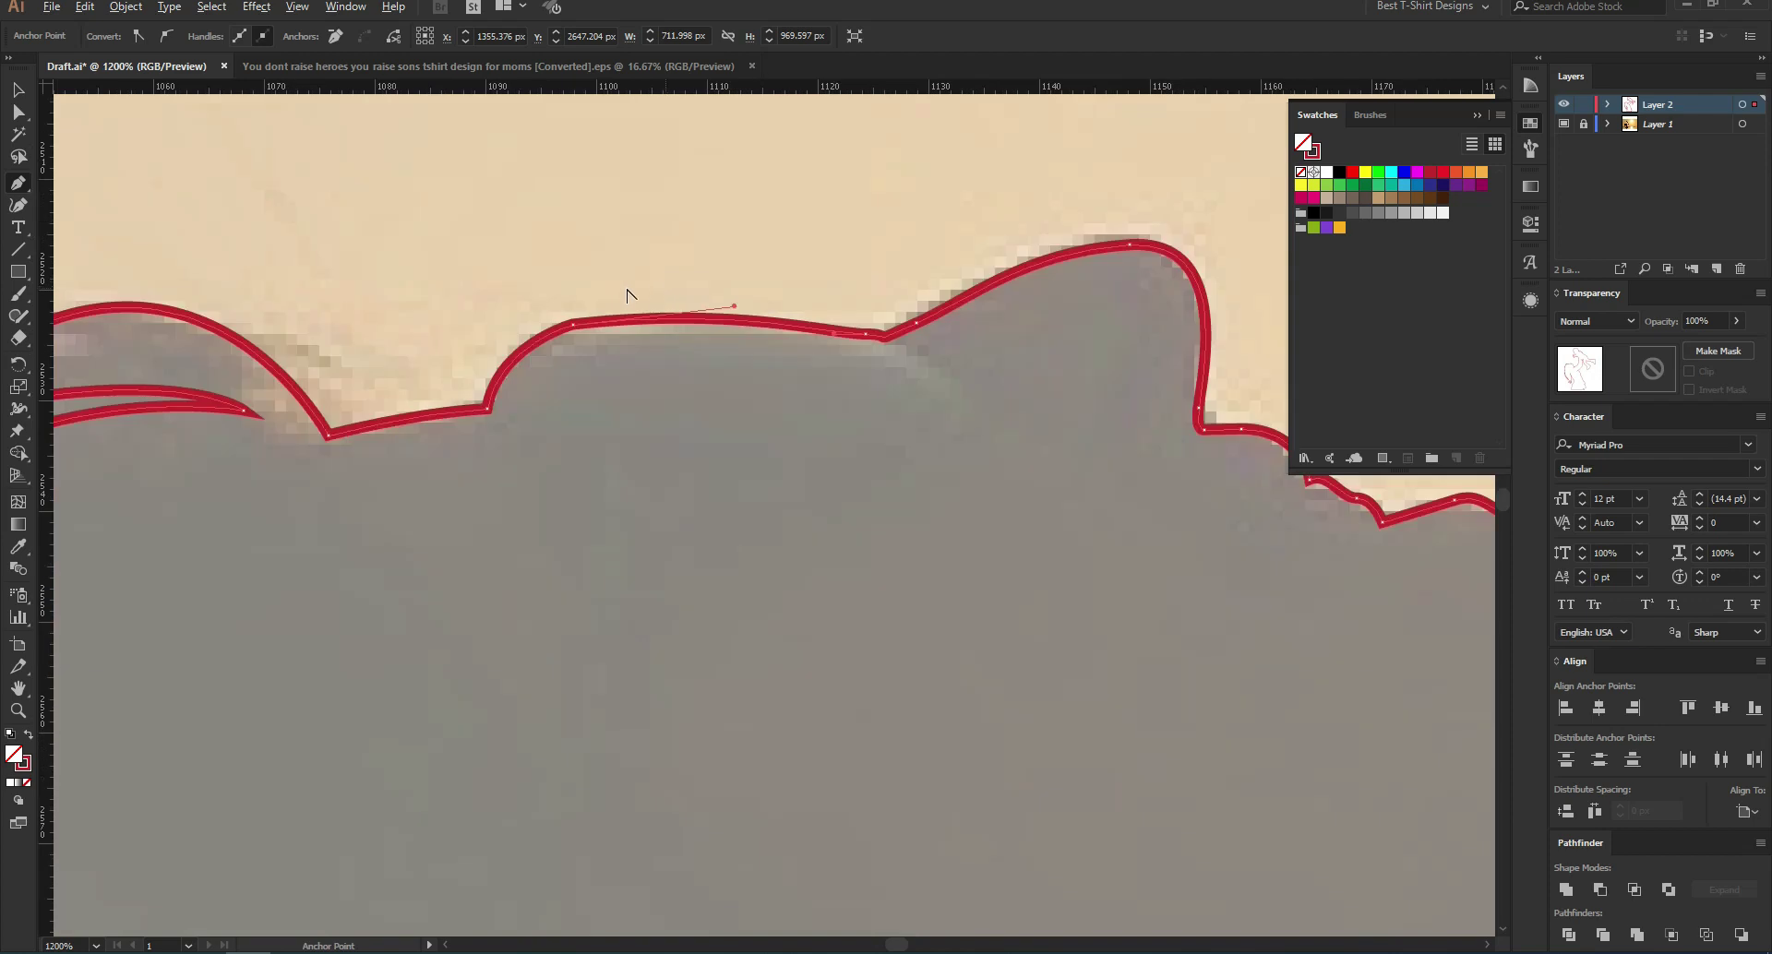
{"action": "scroll", "coordinate": [588, 292], "scroll_direction": "down", "scroll_amount": 2}
{"action": "key", "text": "v"}
{"action": "left_click", "coordinate": [628, 457]}
{"action": "scroll", "coordinate": [572, 456], "scroll_direction": "down", "scroll_amount": 2}
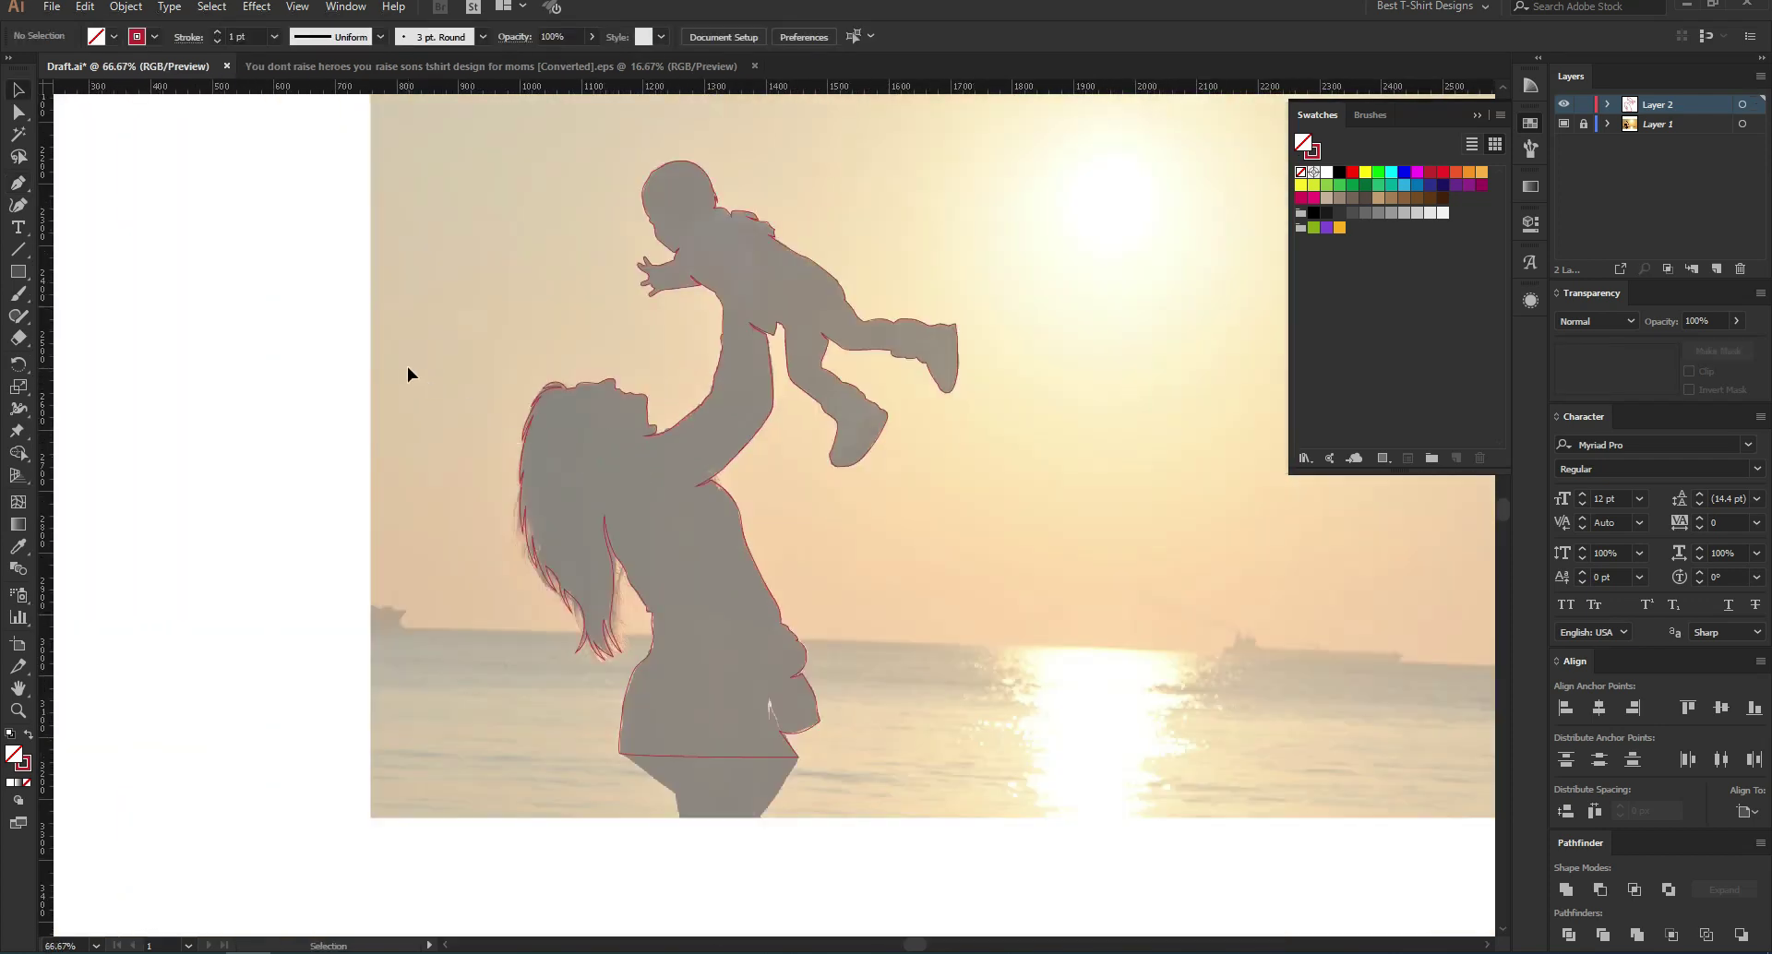
Step: Select the whole traced silhouette, swap its stroke color into the fill and make the fill black
{"action": "scroll", "coordinate": [474, 367], "scroll_direction": "up", "scroll_amount": 2}
{"action": "left_click_drag", "start_coordinate": [420, 271], "coordinate": [1021, 705]}
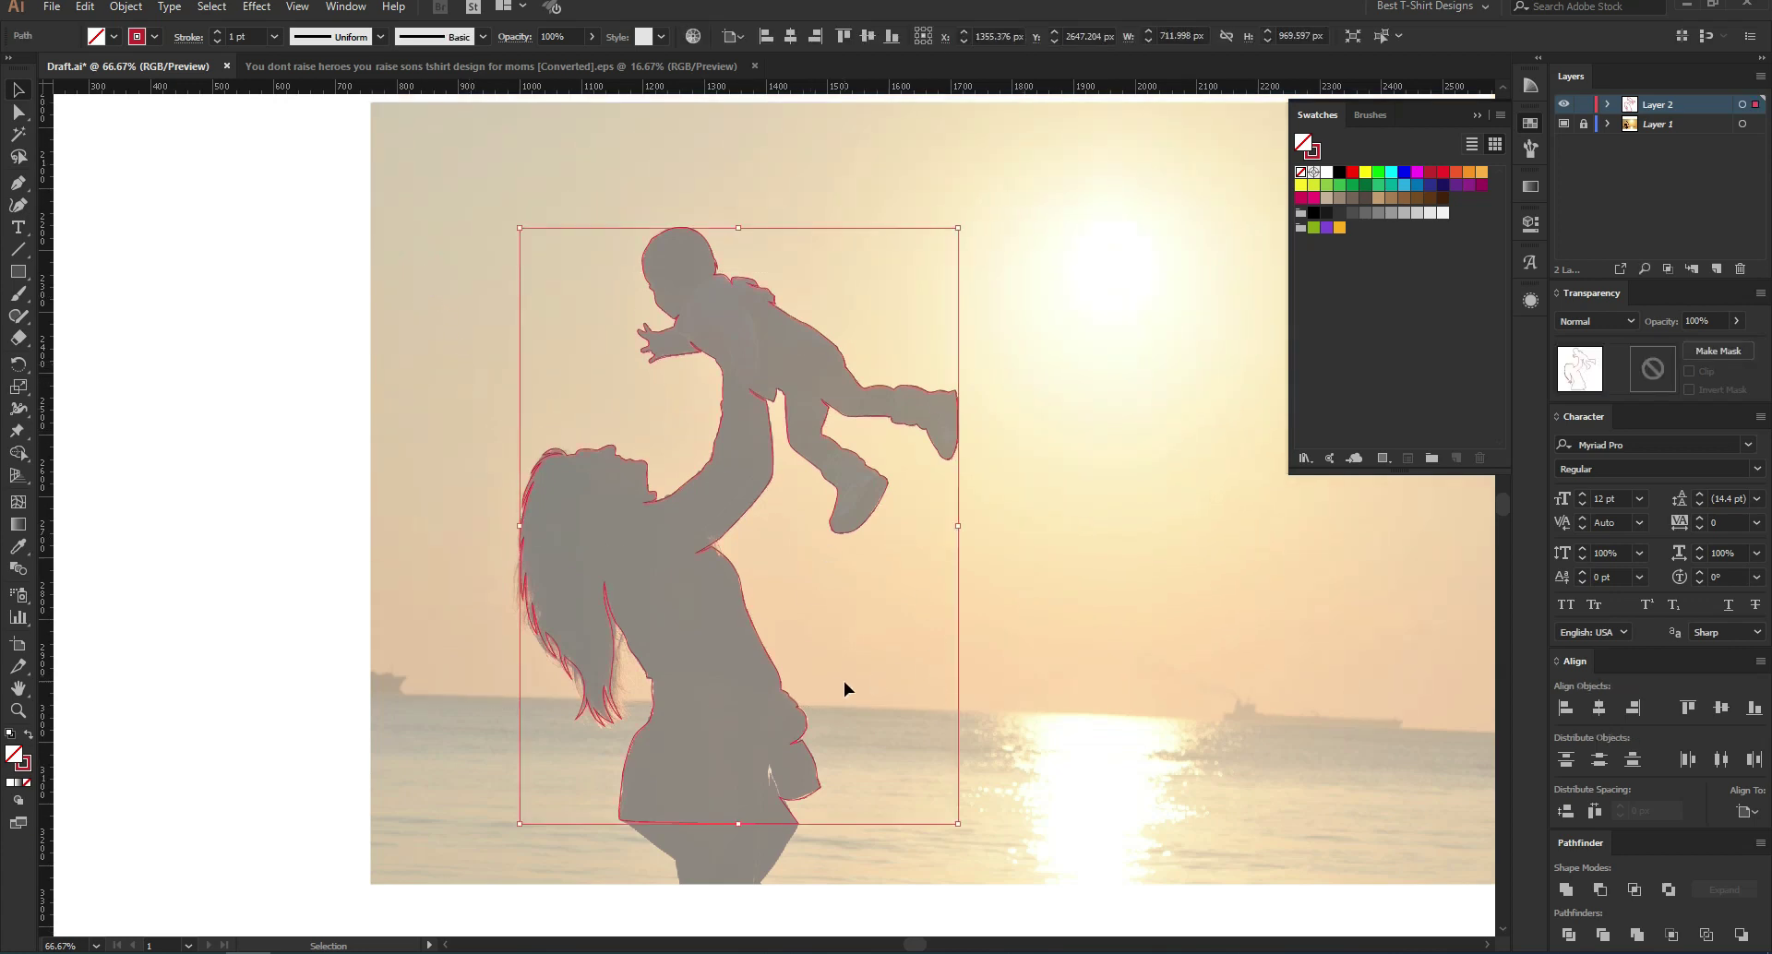
{"action": "key", "text": "shift+x"}
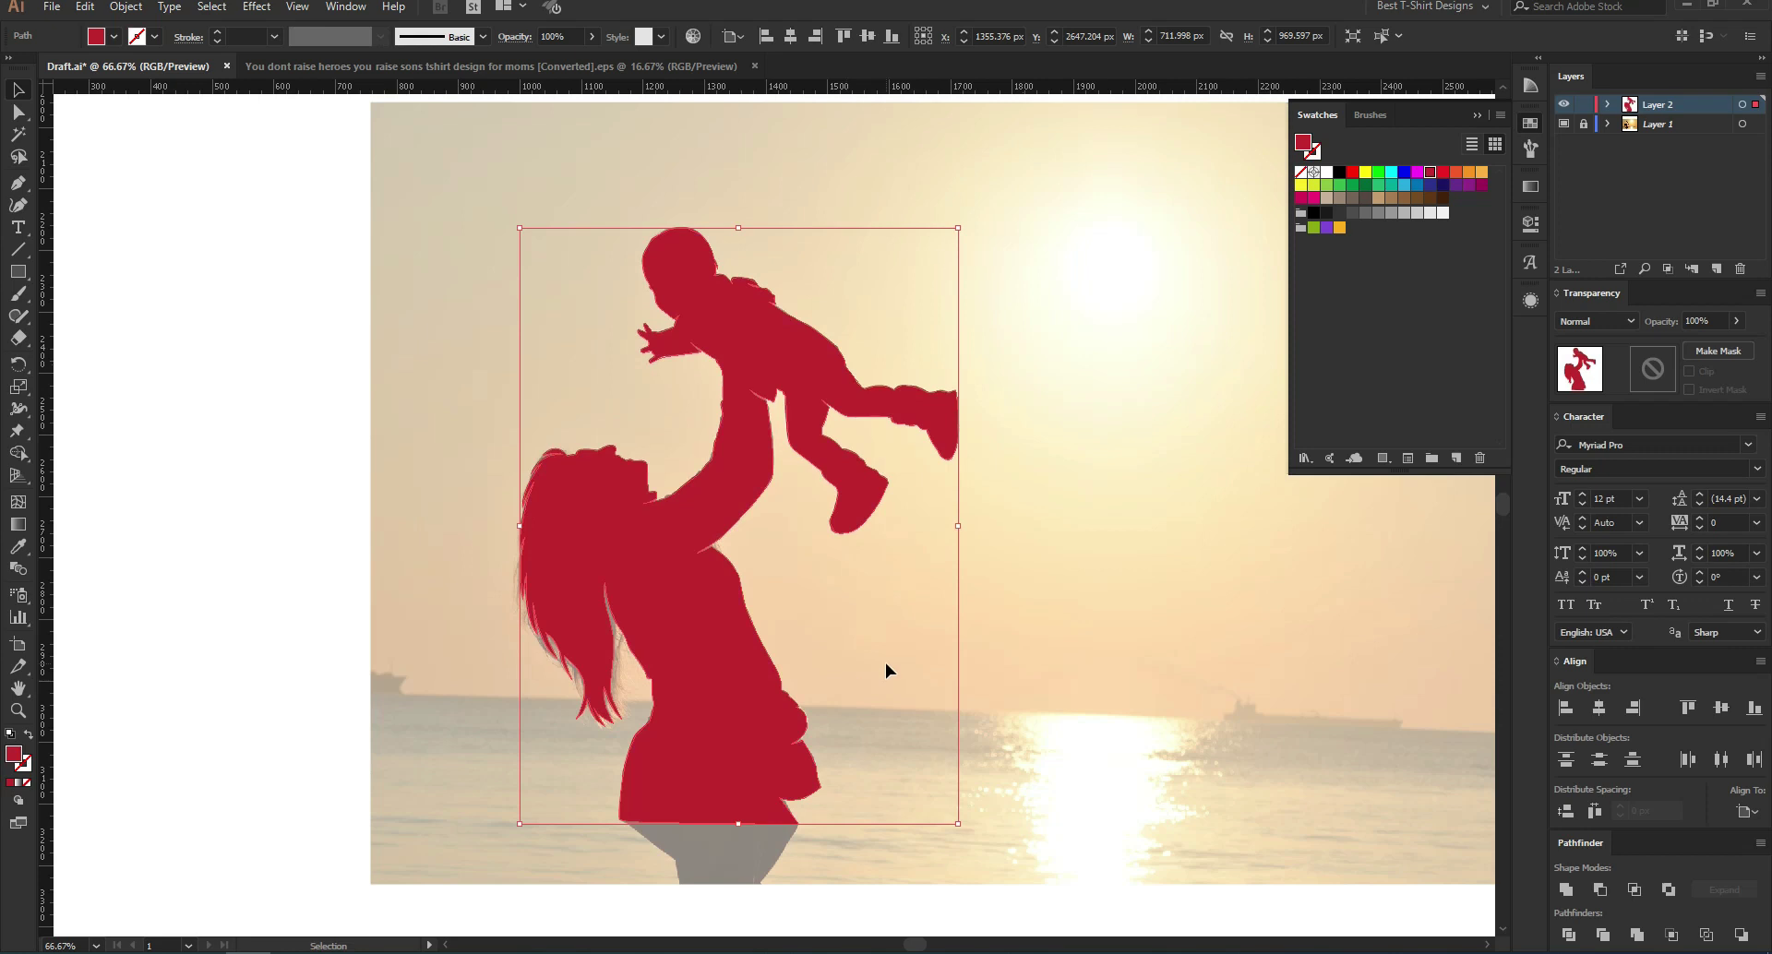
{"action": "left_click_drag", "start_coordinate": [389, 274], "coordinate": [1165, 720]}
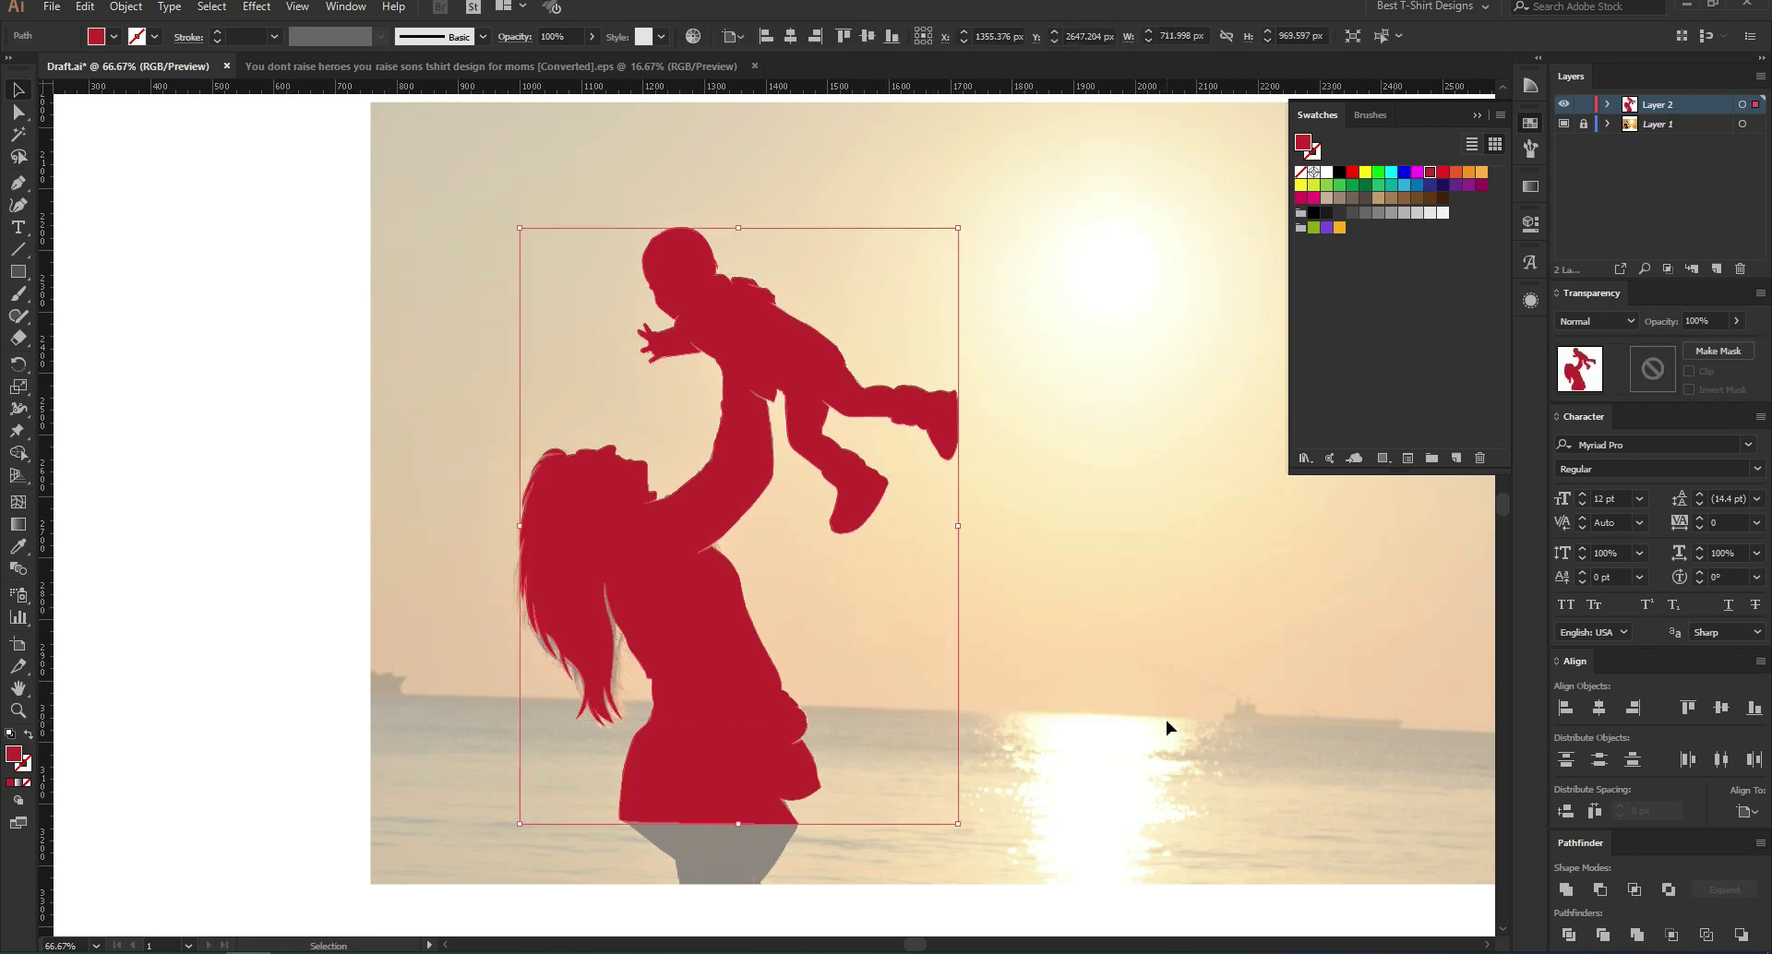
{"action": "left_click", "coordinate": [1339, 174]}
{"action": "left_click", "coordinate": [900, 644]}
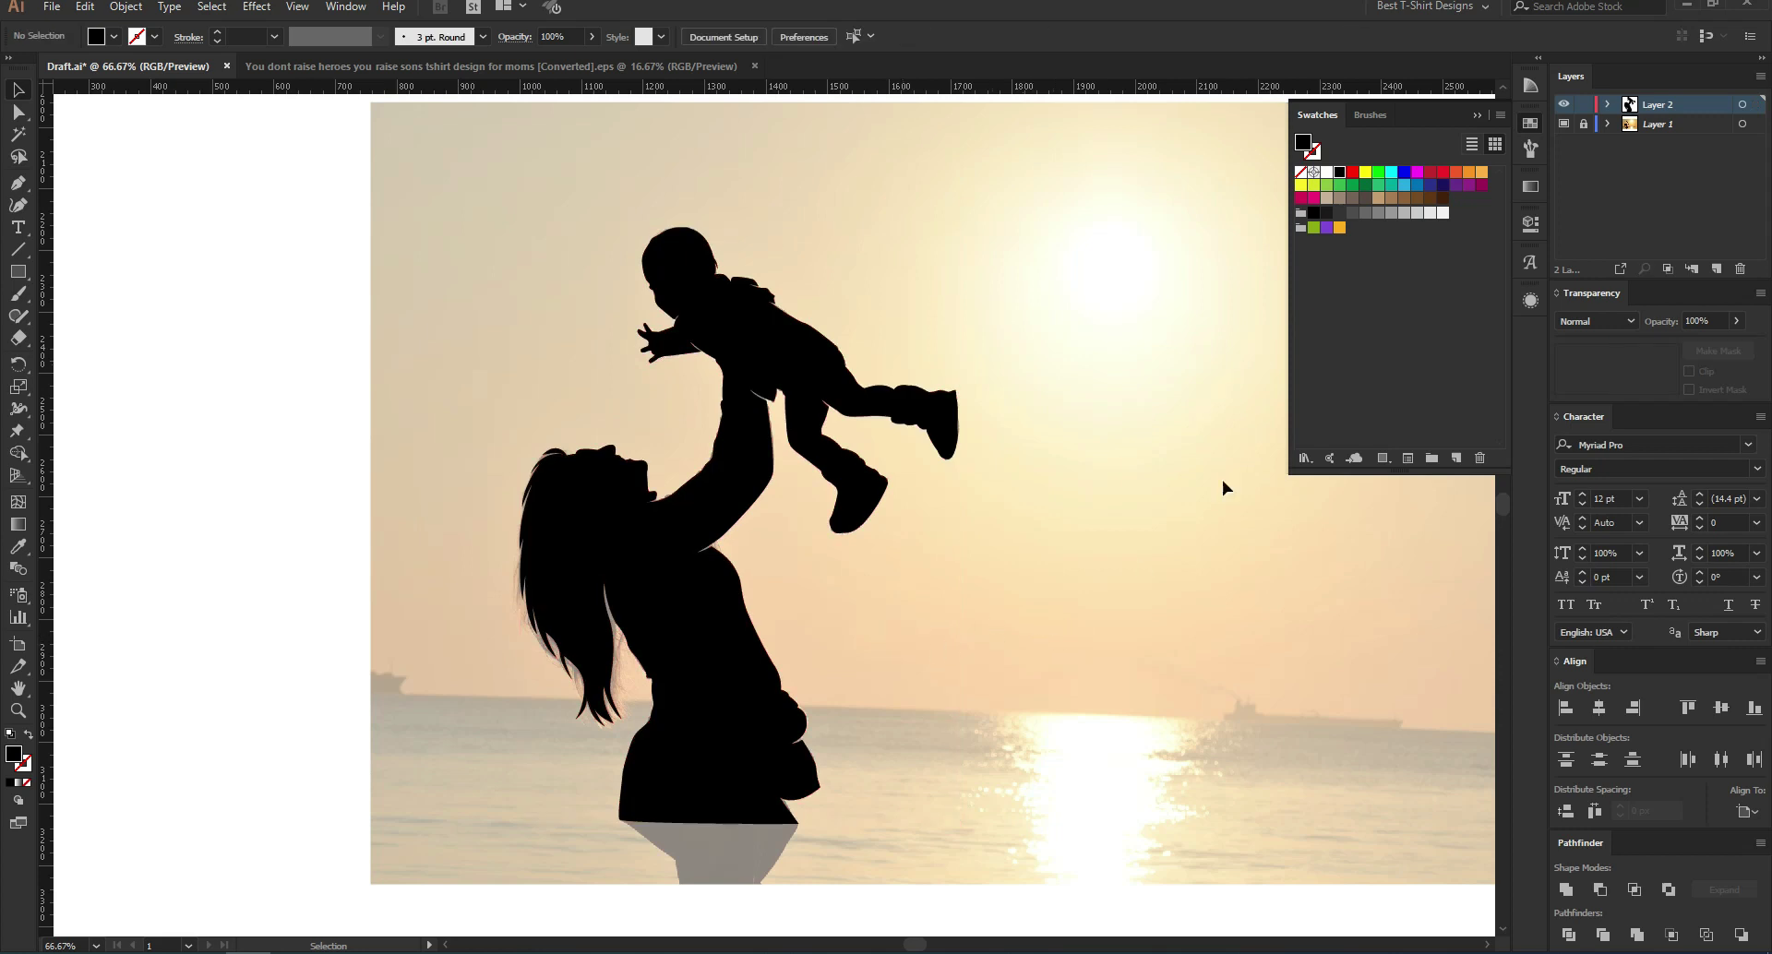
Step: Hide Layer 1 with the reference photo and check the black silhouette on its own
{"action": "left_click", "coordinate": [1563, 125]}
{"action": "left_click", "coordinate": [932, 695]}
{"action": "scroll", "coordinate": [650, 729], "scroll_direction": "up", "scroll_amount": 3}
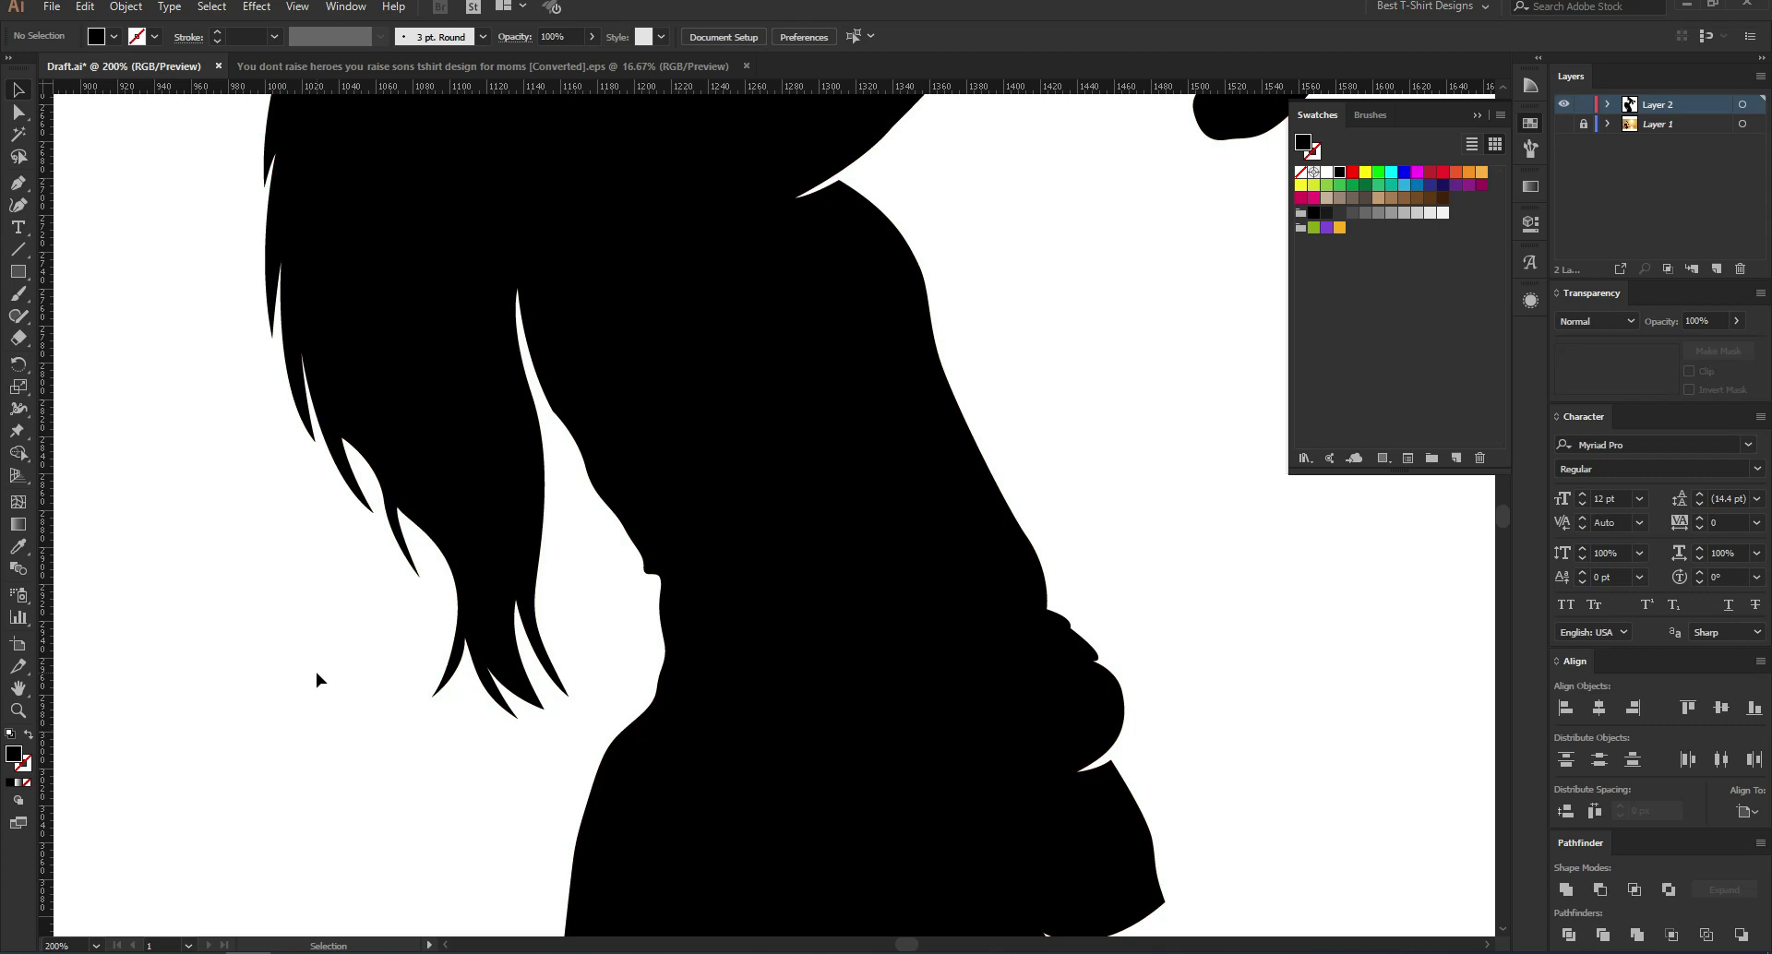
{"action": "scroll", "coordinate": [1030, 557], "scroll_direction": "up", "scroll_amount": 5}
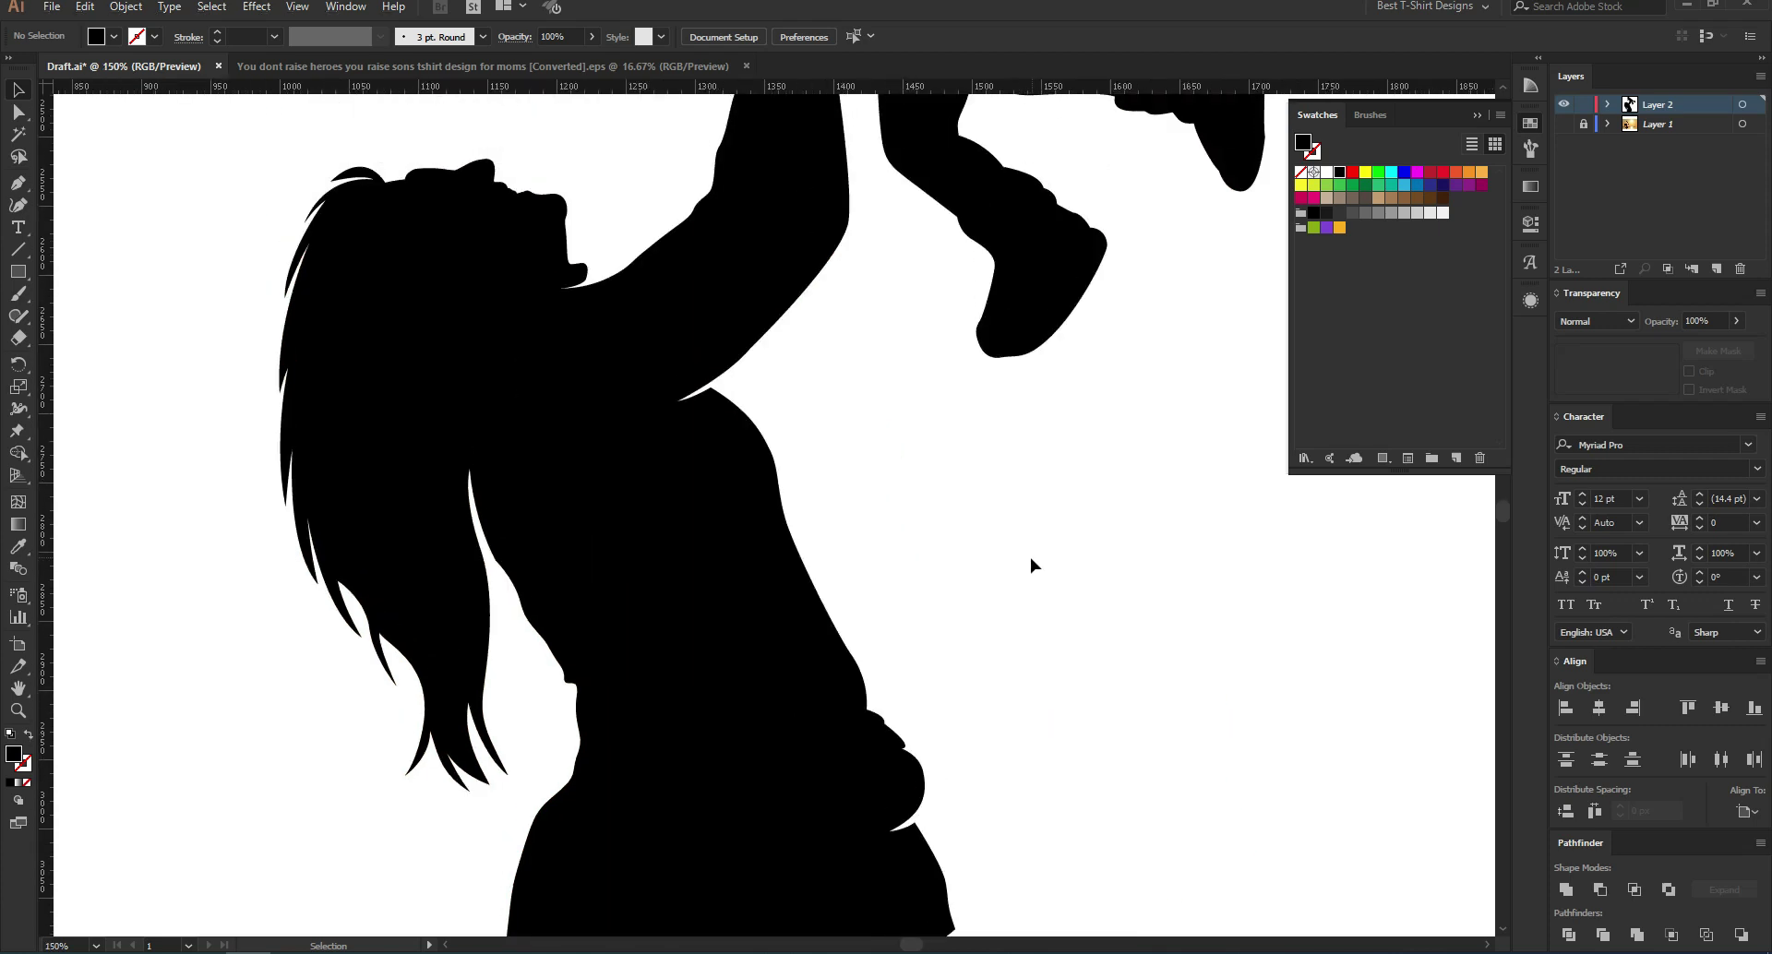
{"action": "scroll", "coordinate": [270, 263], "scroll_direction": "up", "scroll_amount": 1}
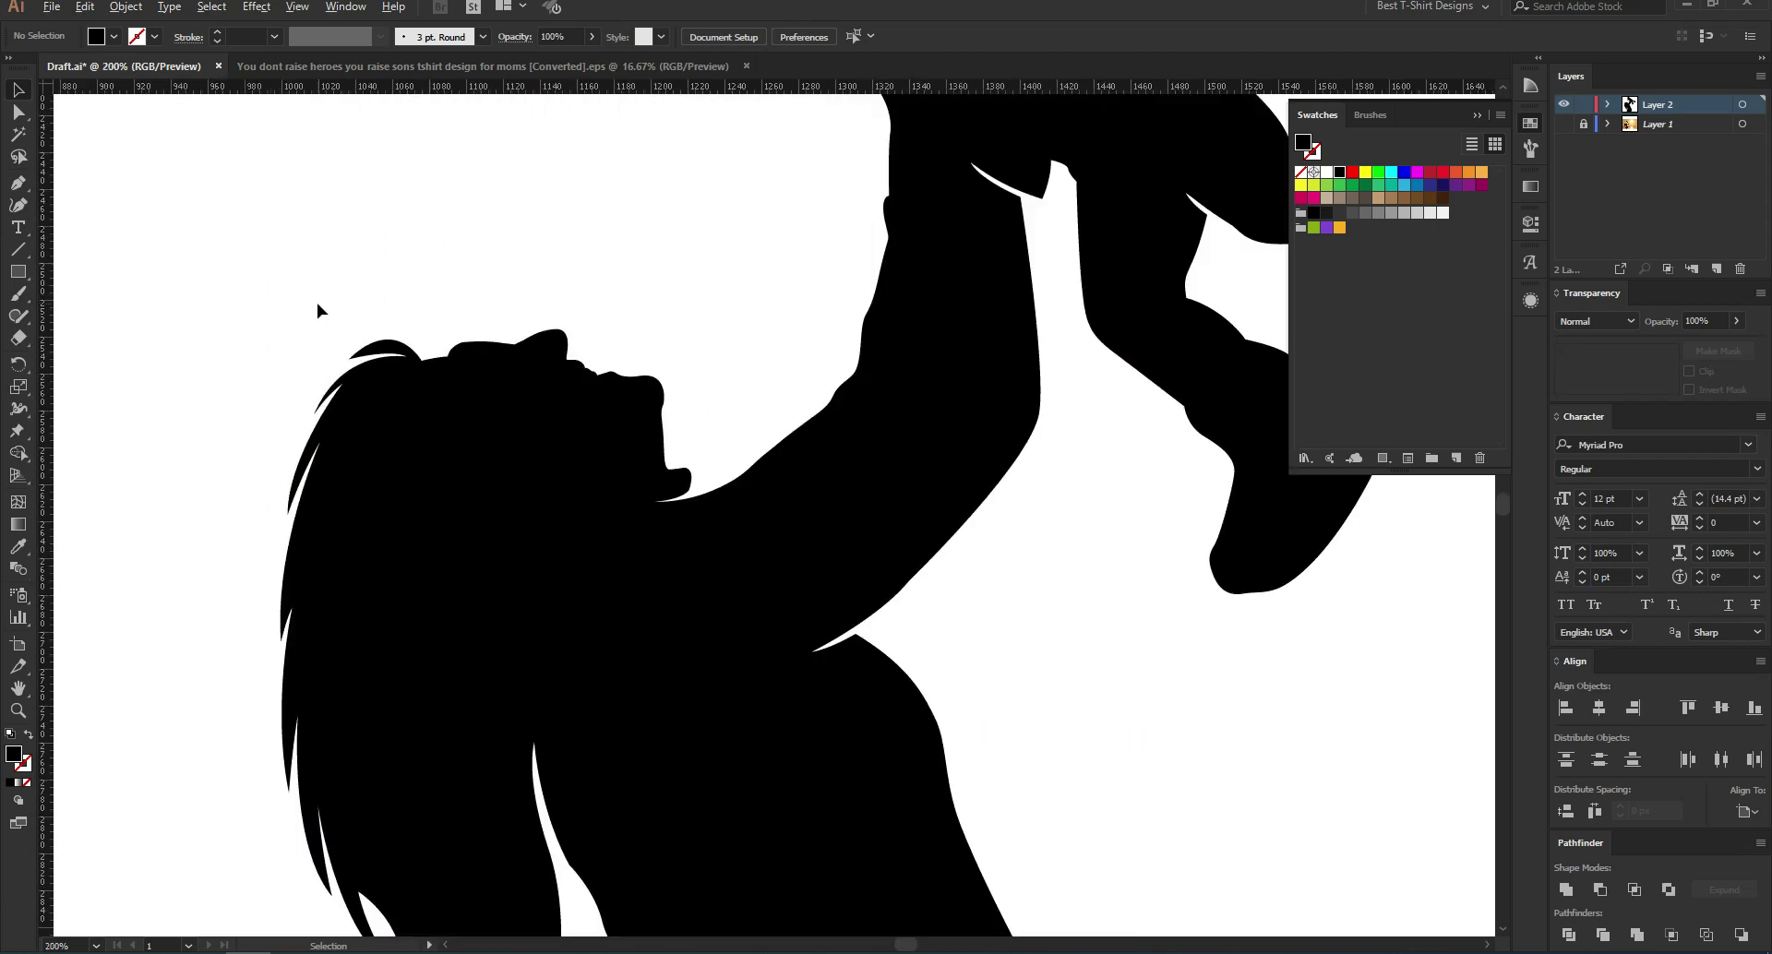
Step: Reshape the loose hair strand above the mother's forehead by lowering its tip and shortening the gap beneath it
{"action": "scroll", "coordinate": [369, 312], "scroll_direction": "up", "scroll_amount": 3}
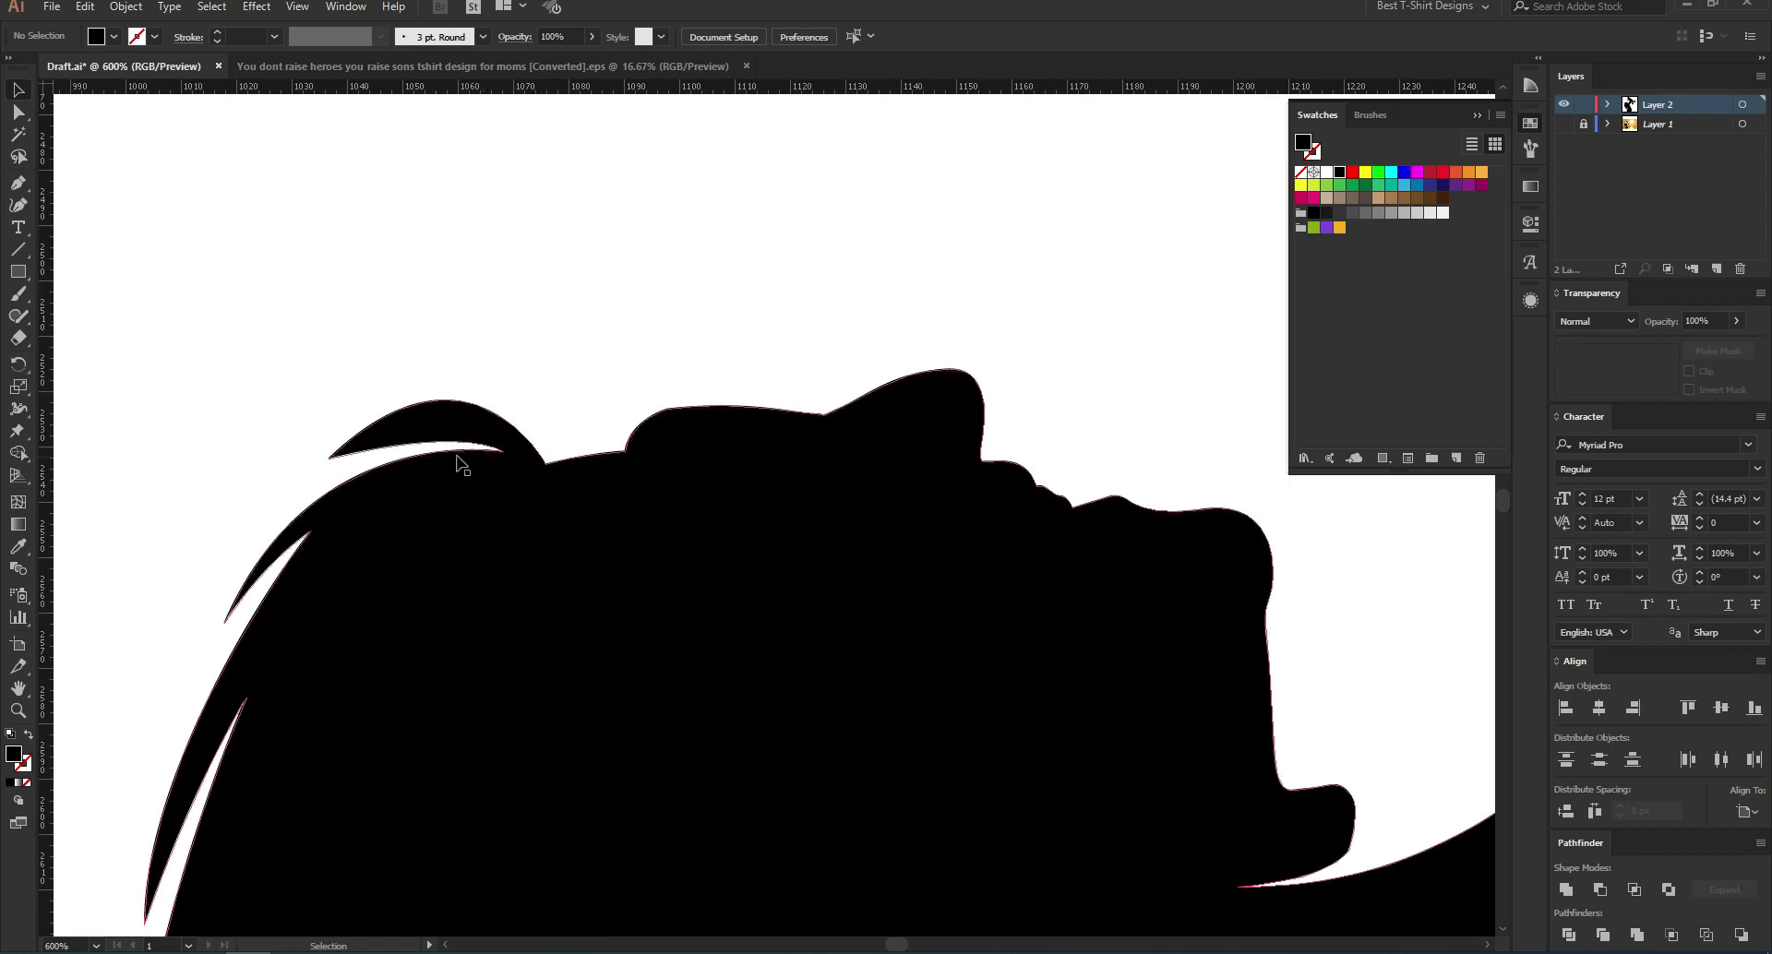
{"action": "key", "text": "a"}
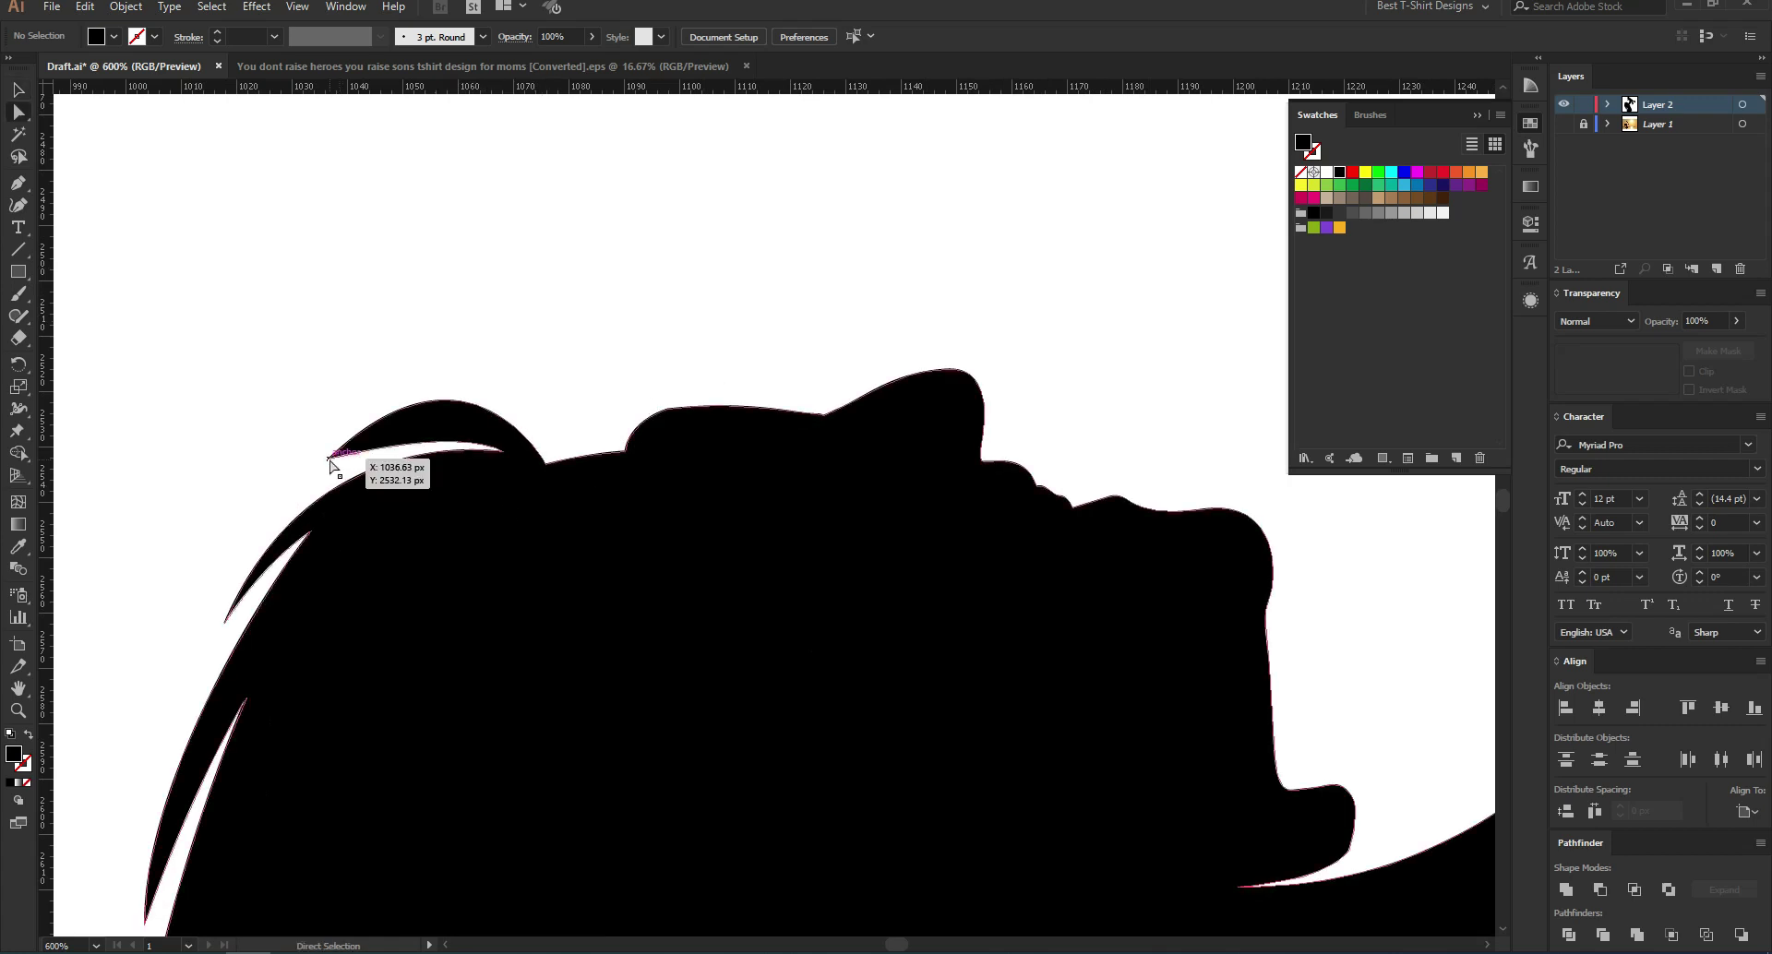
{"action": "left_click", "coordinate": [330, 459]}
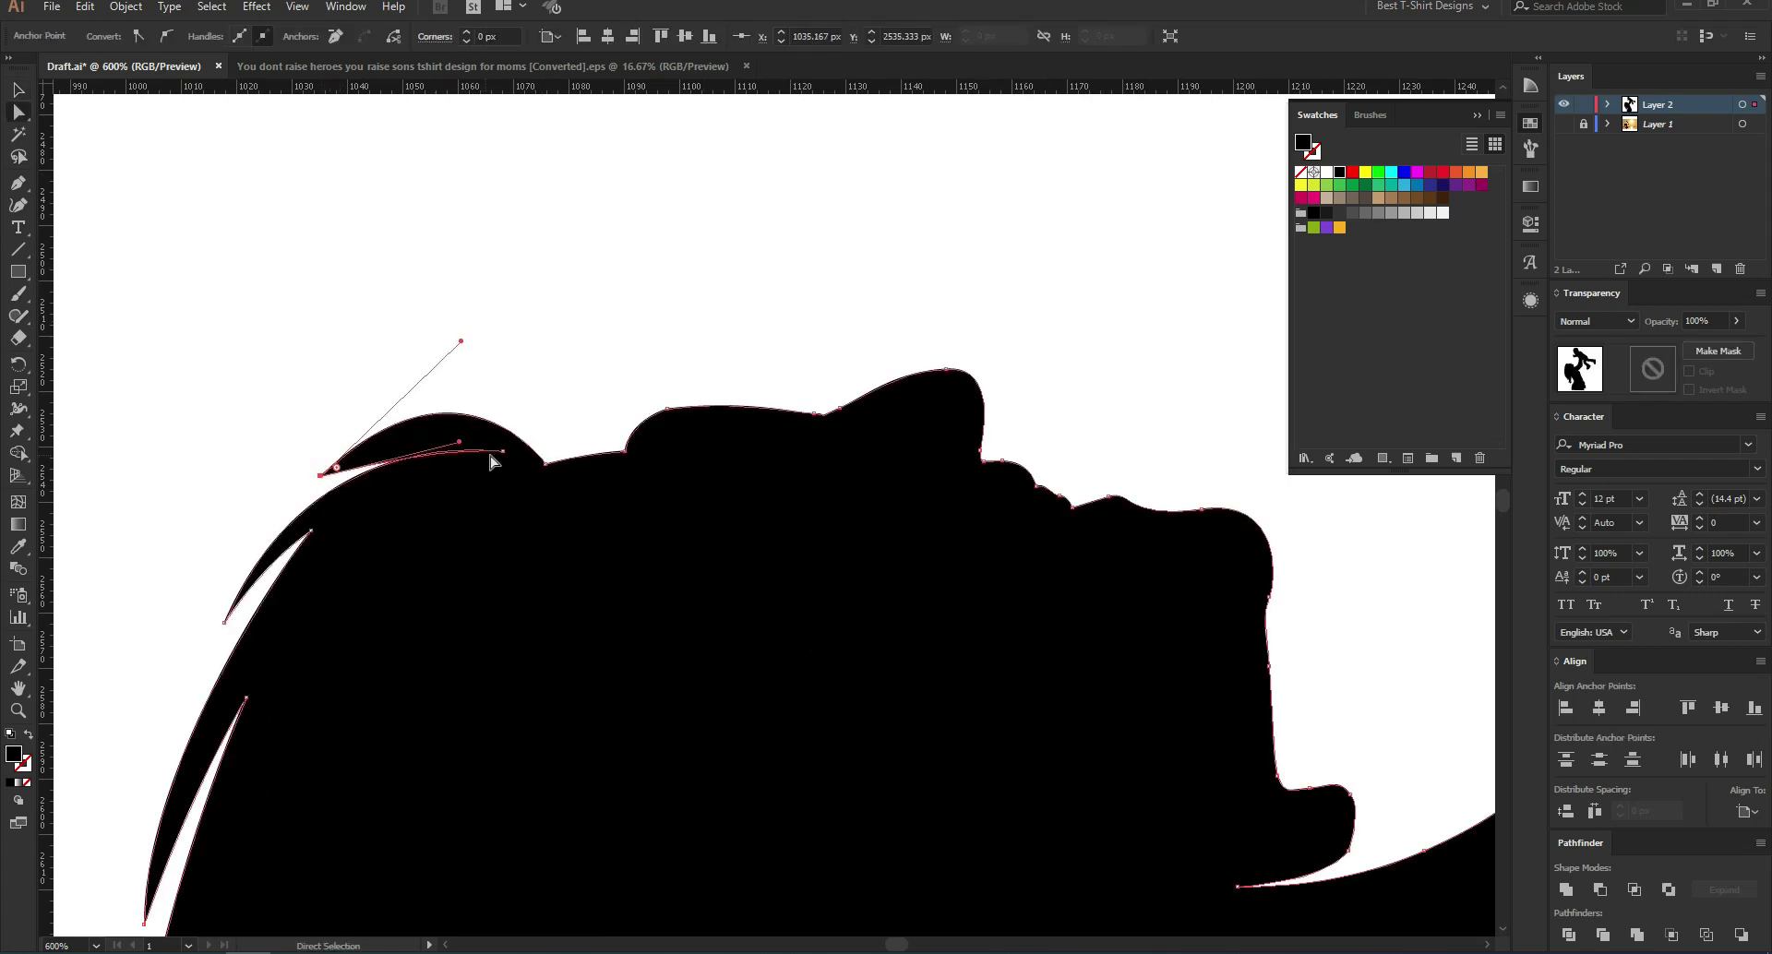
{"action": "left_click_drag", "start_coordinate": [503, 451], "coordinate": [455, 453]}
{"action": "left_click_drag", "start_coordinate": [313, 416], "coordinate": [373, 409]}
{"action": "left_click", "coordinate": [504, 297]}
{"action": "key", "text": "v"}
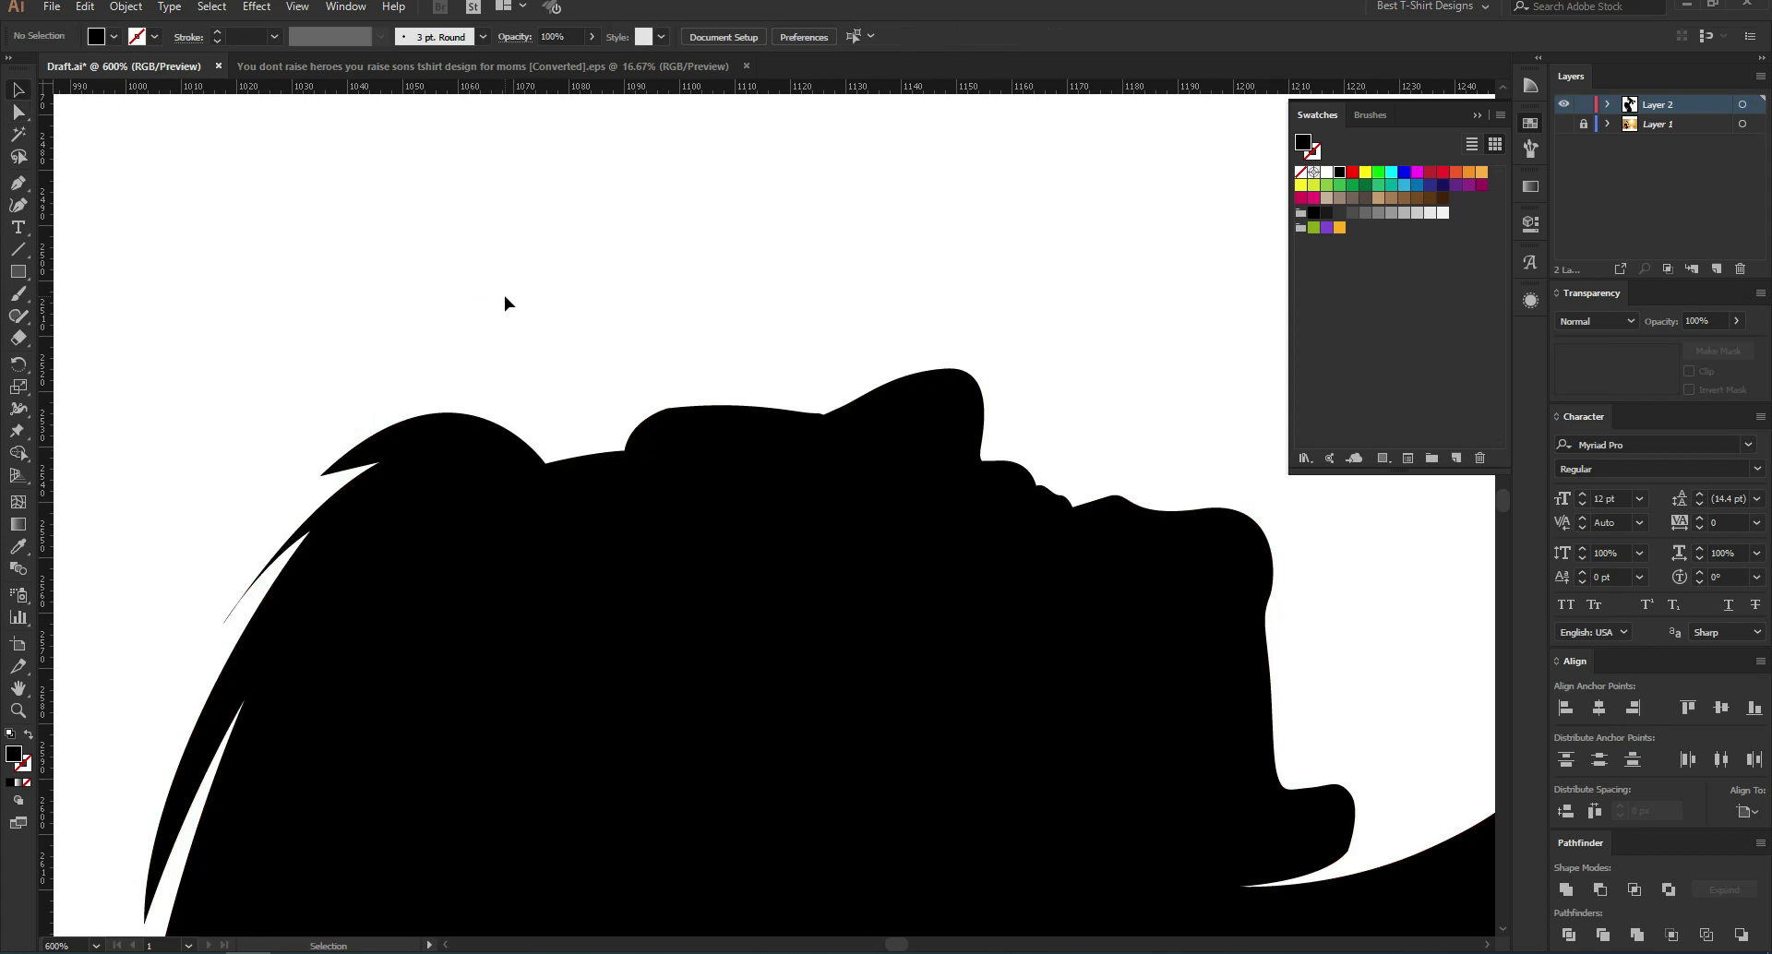
Step: Examine the full silhouette and the crease between the mother's raised arm and her chest
{"action": "key", "text": "ctrl+minus"}
{"action": "key", "text": "ctrl+minus"}
{"action": "key", "text": "ctrl+minus"}
{"action": "key", "text": "ctrl+minus"}
{"action": "key", "text": "ctrl+minus"}
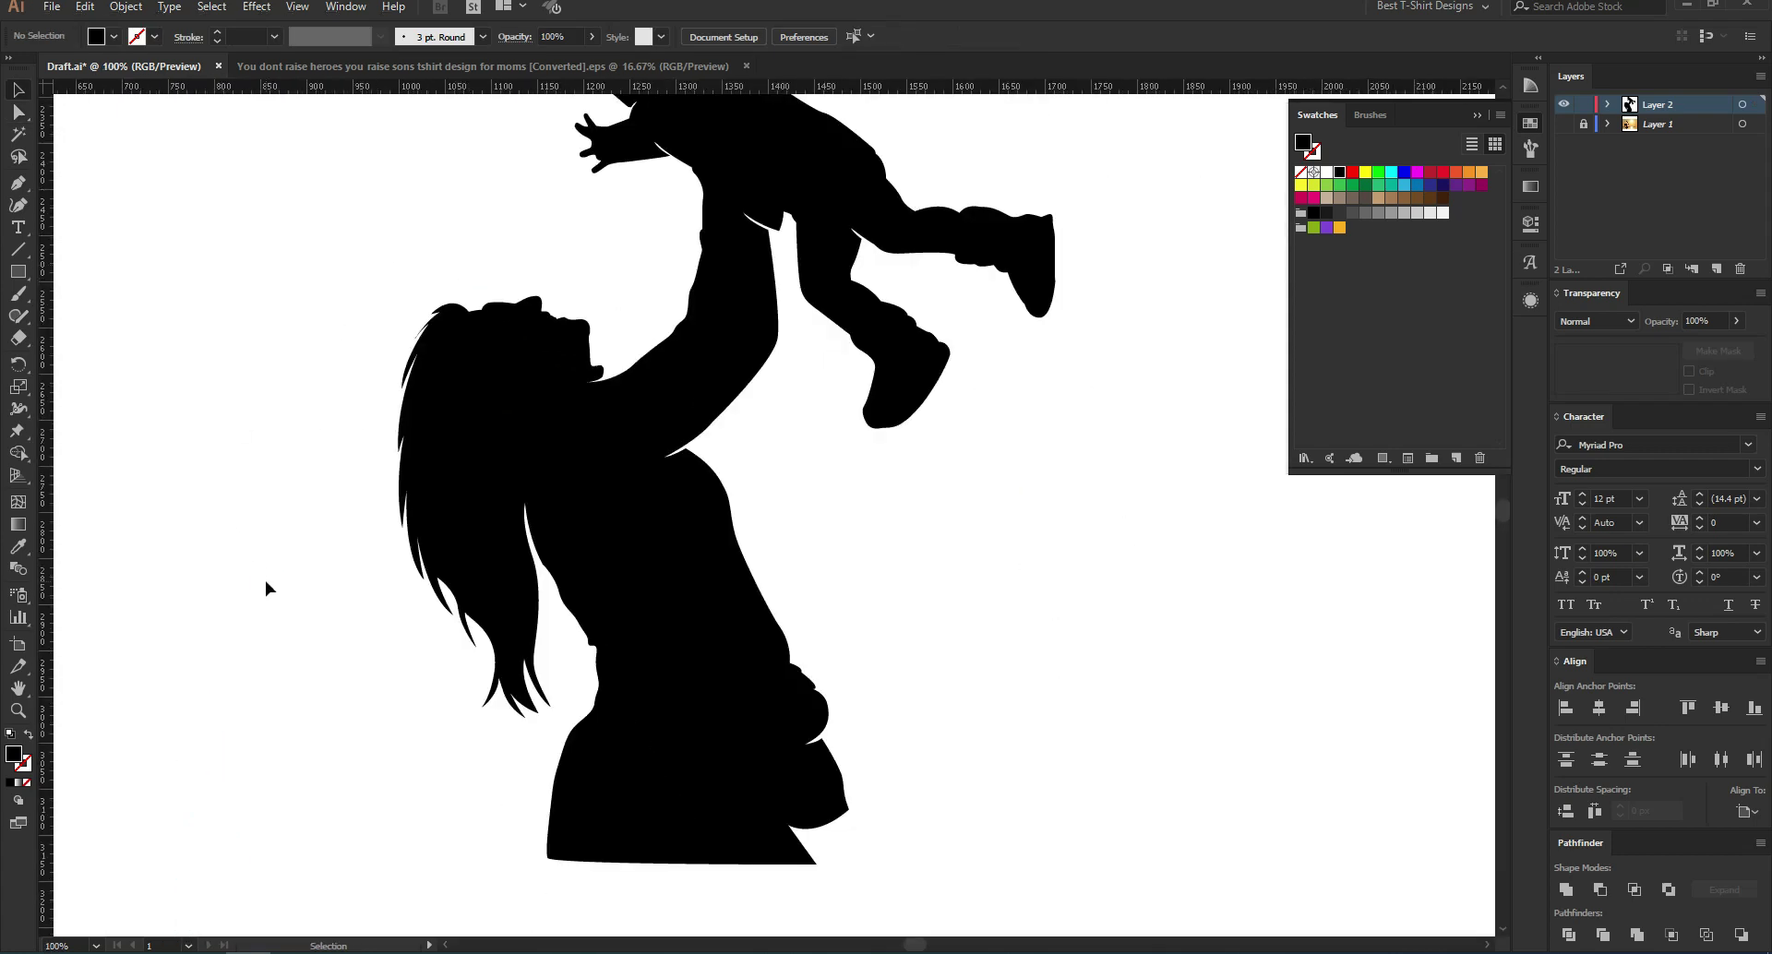
{"action": "left_click", "coordinate": [951, 547]}
{"action": "scroll", "coordinate": [950, 546], "scroll_direction": "up", "scroll_amount": 1}
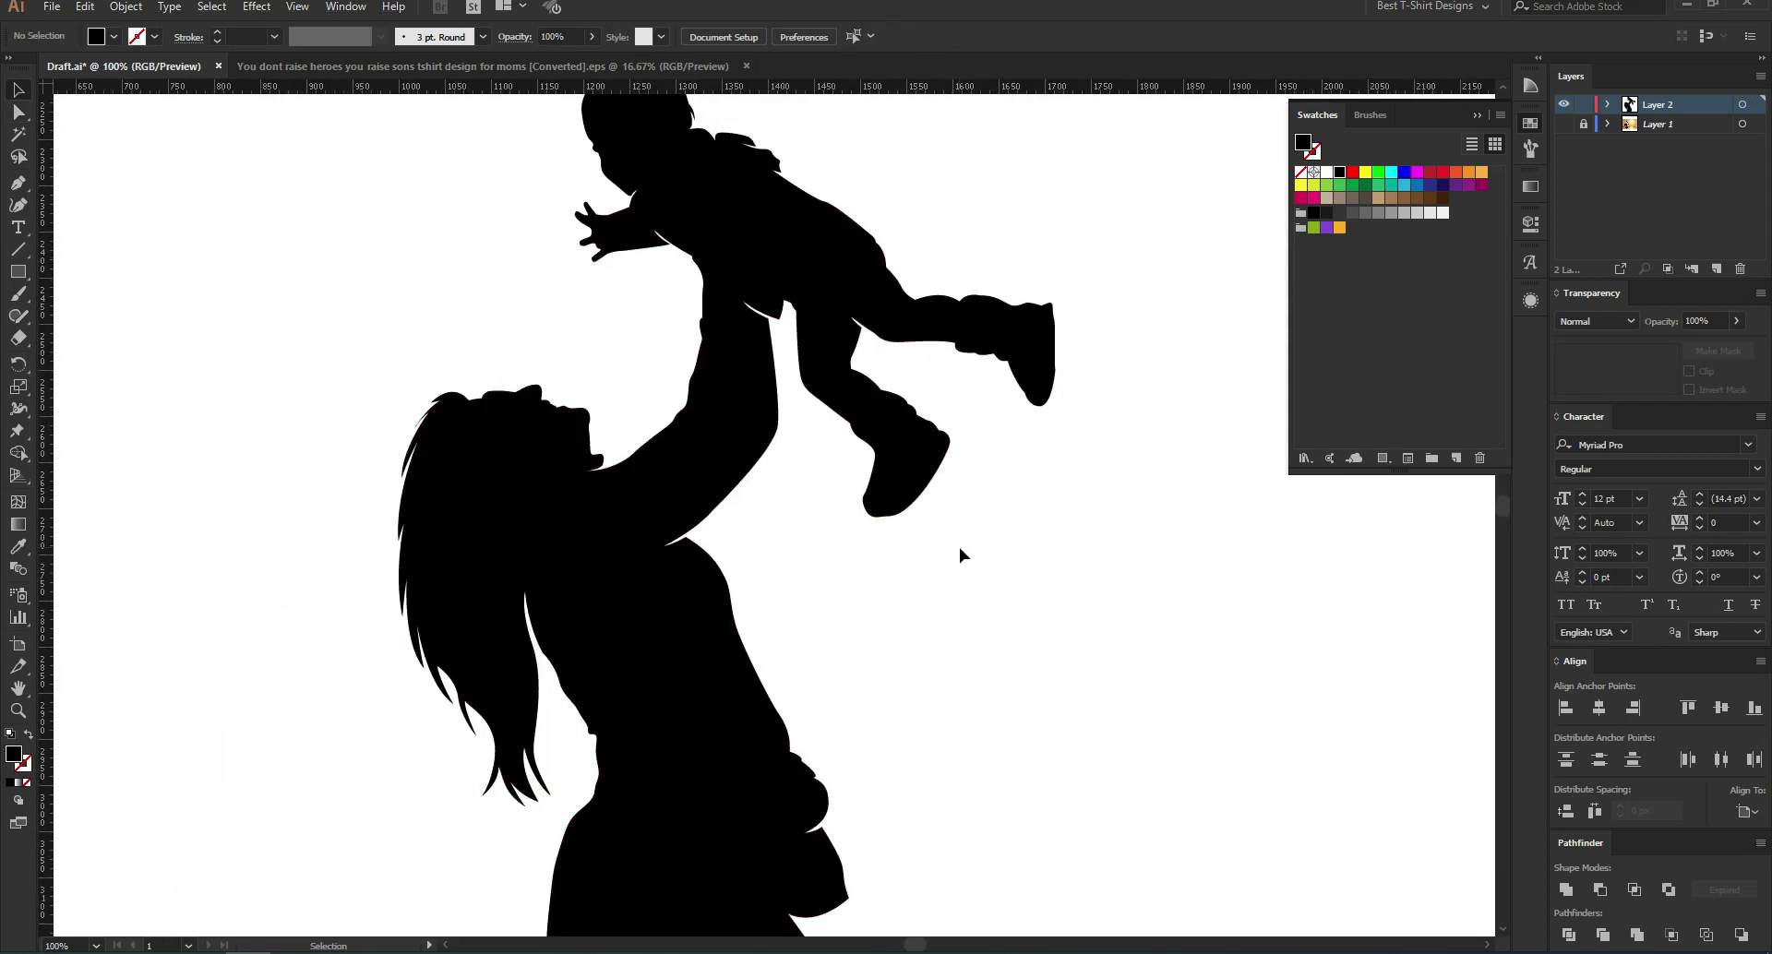
{"action": "scroll", "coordinate": [810, 815], "scroll_direction": "up", "scroll_amount": 2}
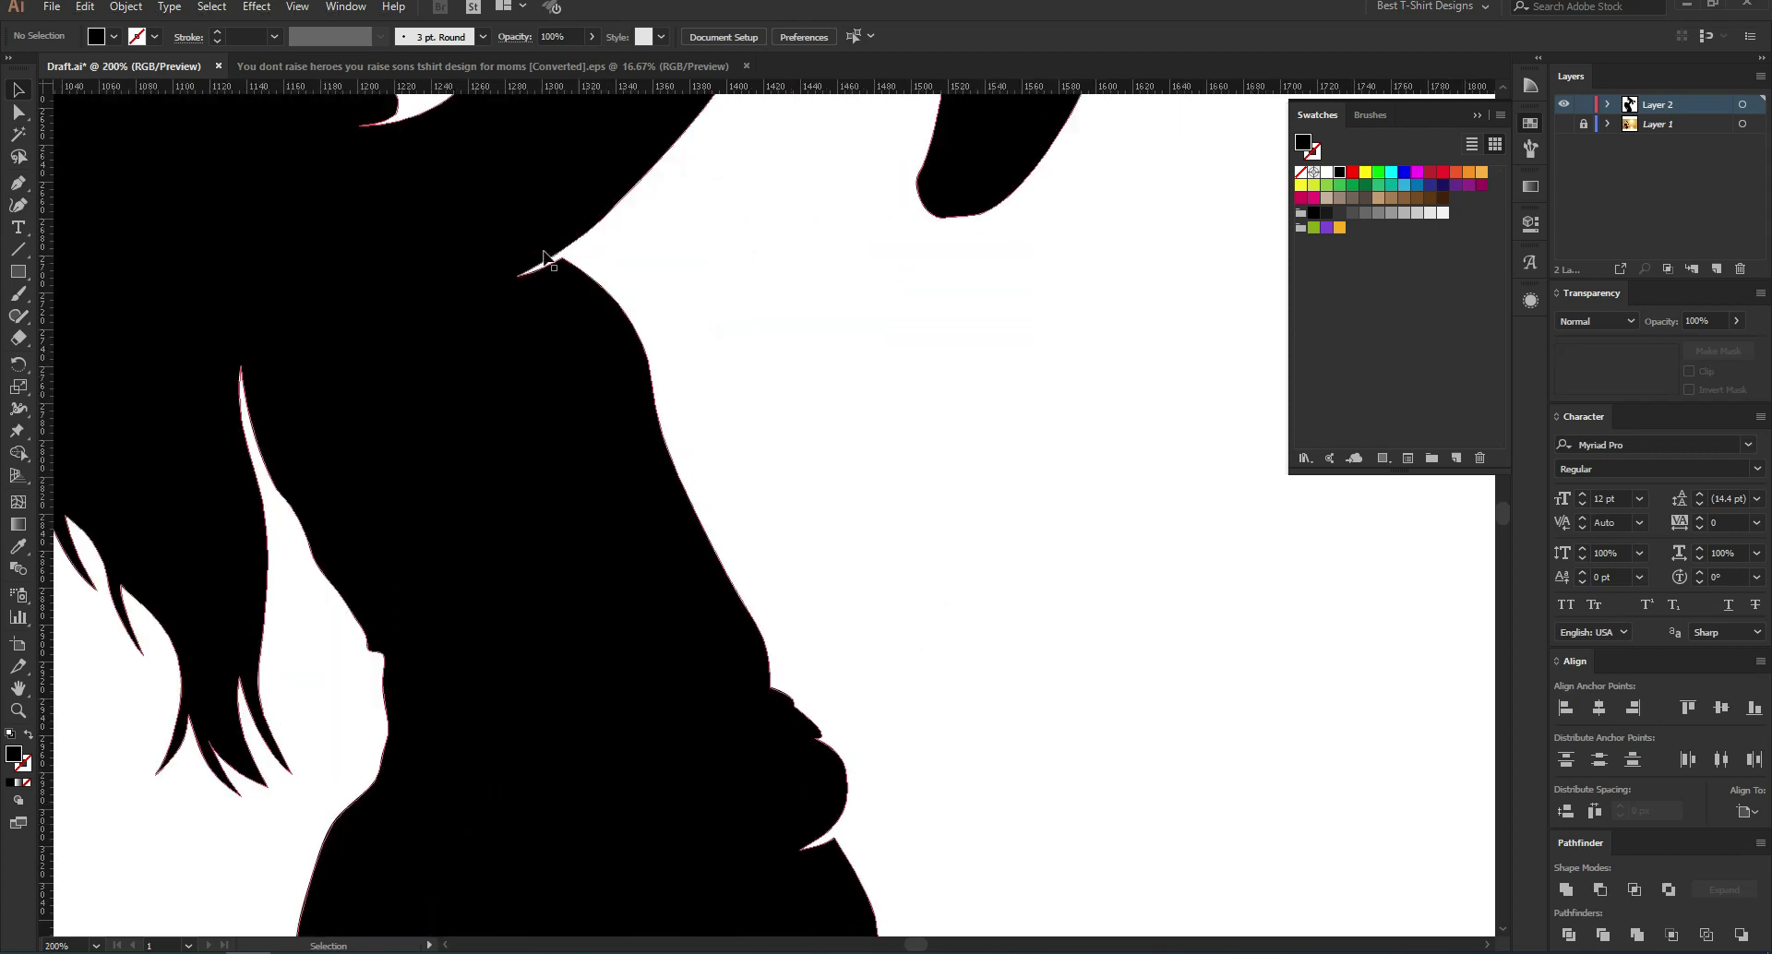
Step: Inspect the crease under the mother's raised arm and the outline of the child's head, hand and clothing up close
{"action": "scroll", "coordinate": [524, 219], "scroll_direction": "up", "scroll_amount": 2}
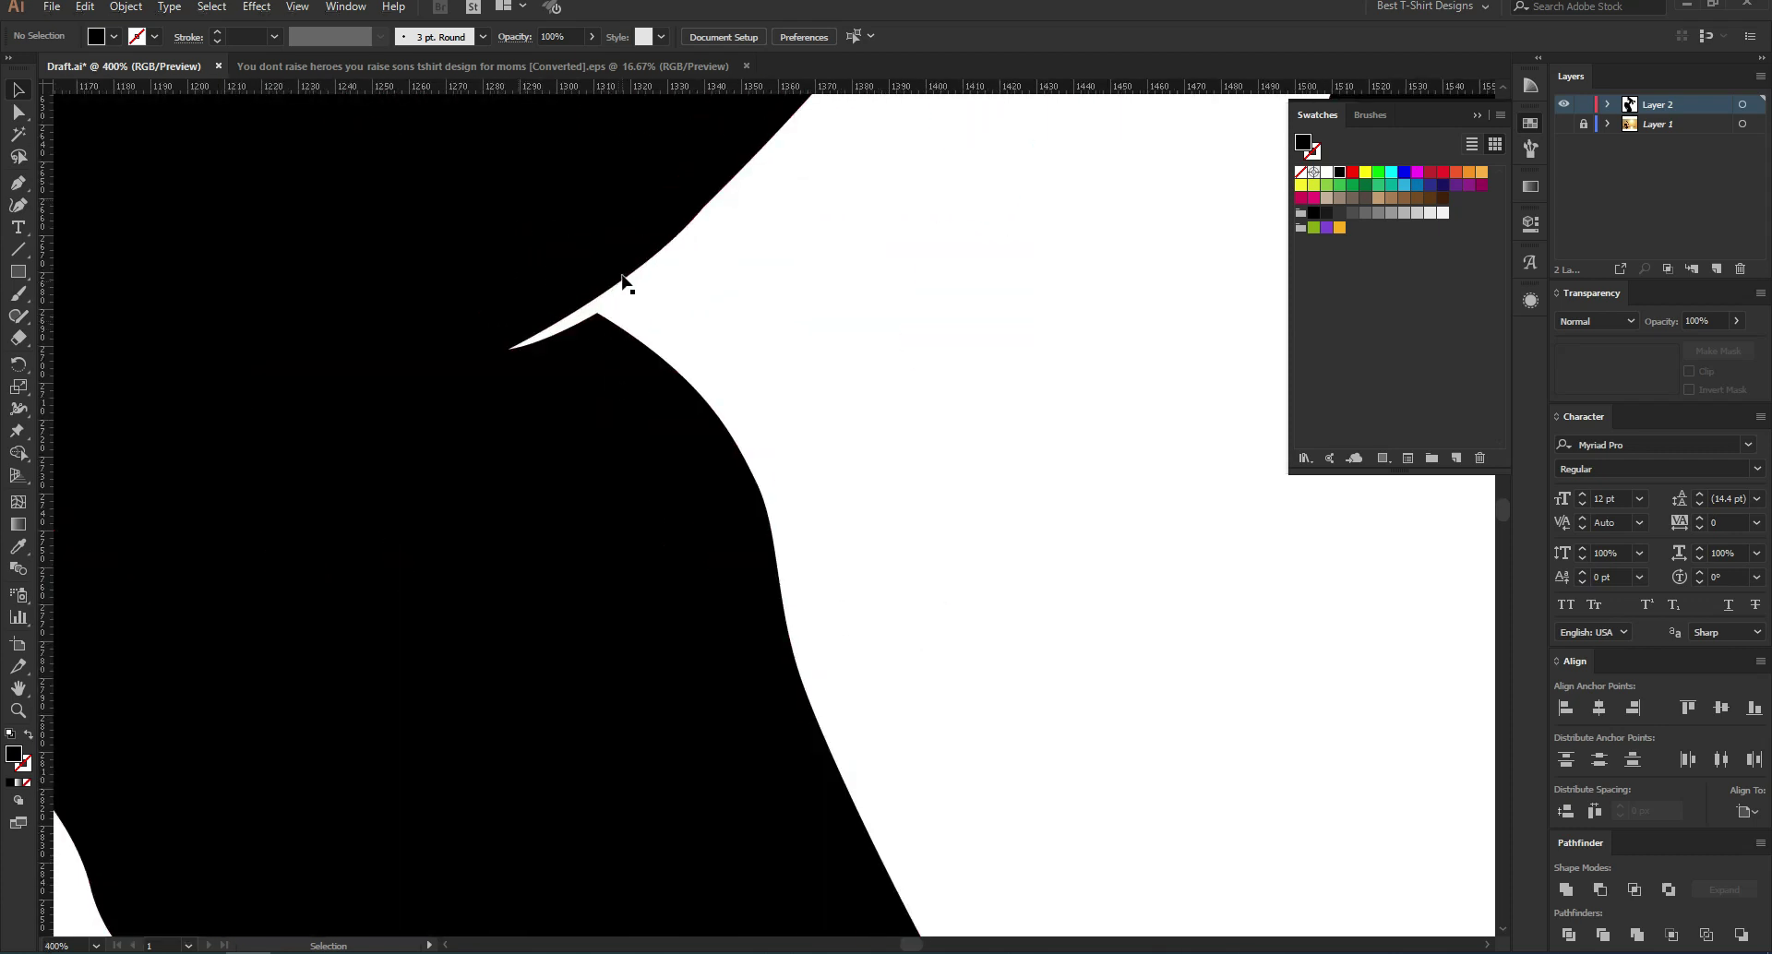
{"action": "scroll", "coordinate": [554, 379], "scroll_direction": "down", "scroll_amount": 5}
{"action": "left_click", "coordinate": [797, 429]}
{"action": "scroll", "coordinate": [692, 147], "scroll_direction": "up", "scroll_amount": 3}
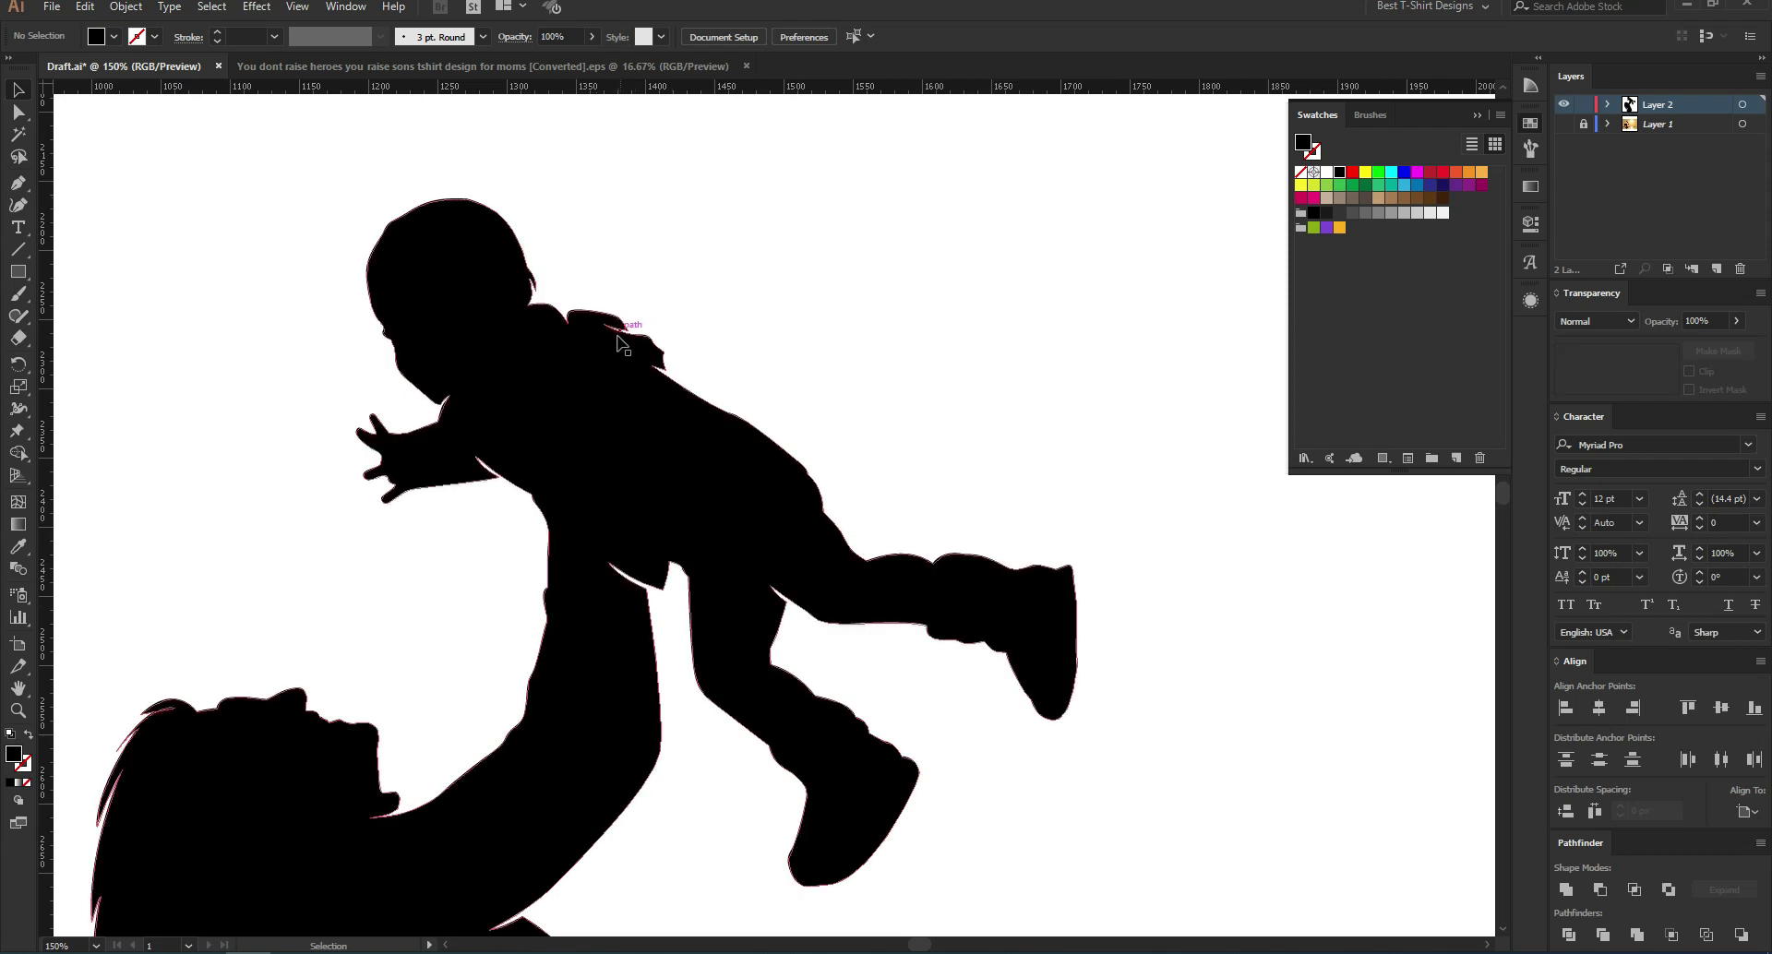
{"action": "key", "text": "a"}
{"action": "left_click", "coordinate": [756, 286]}
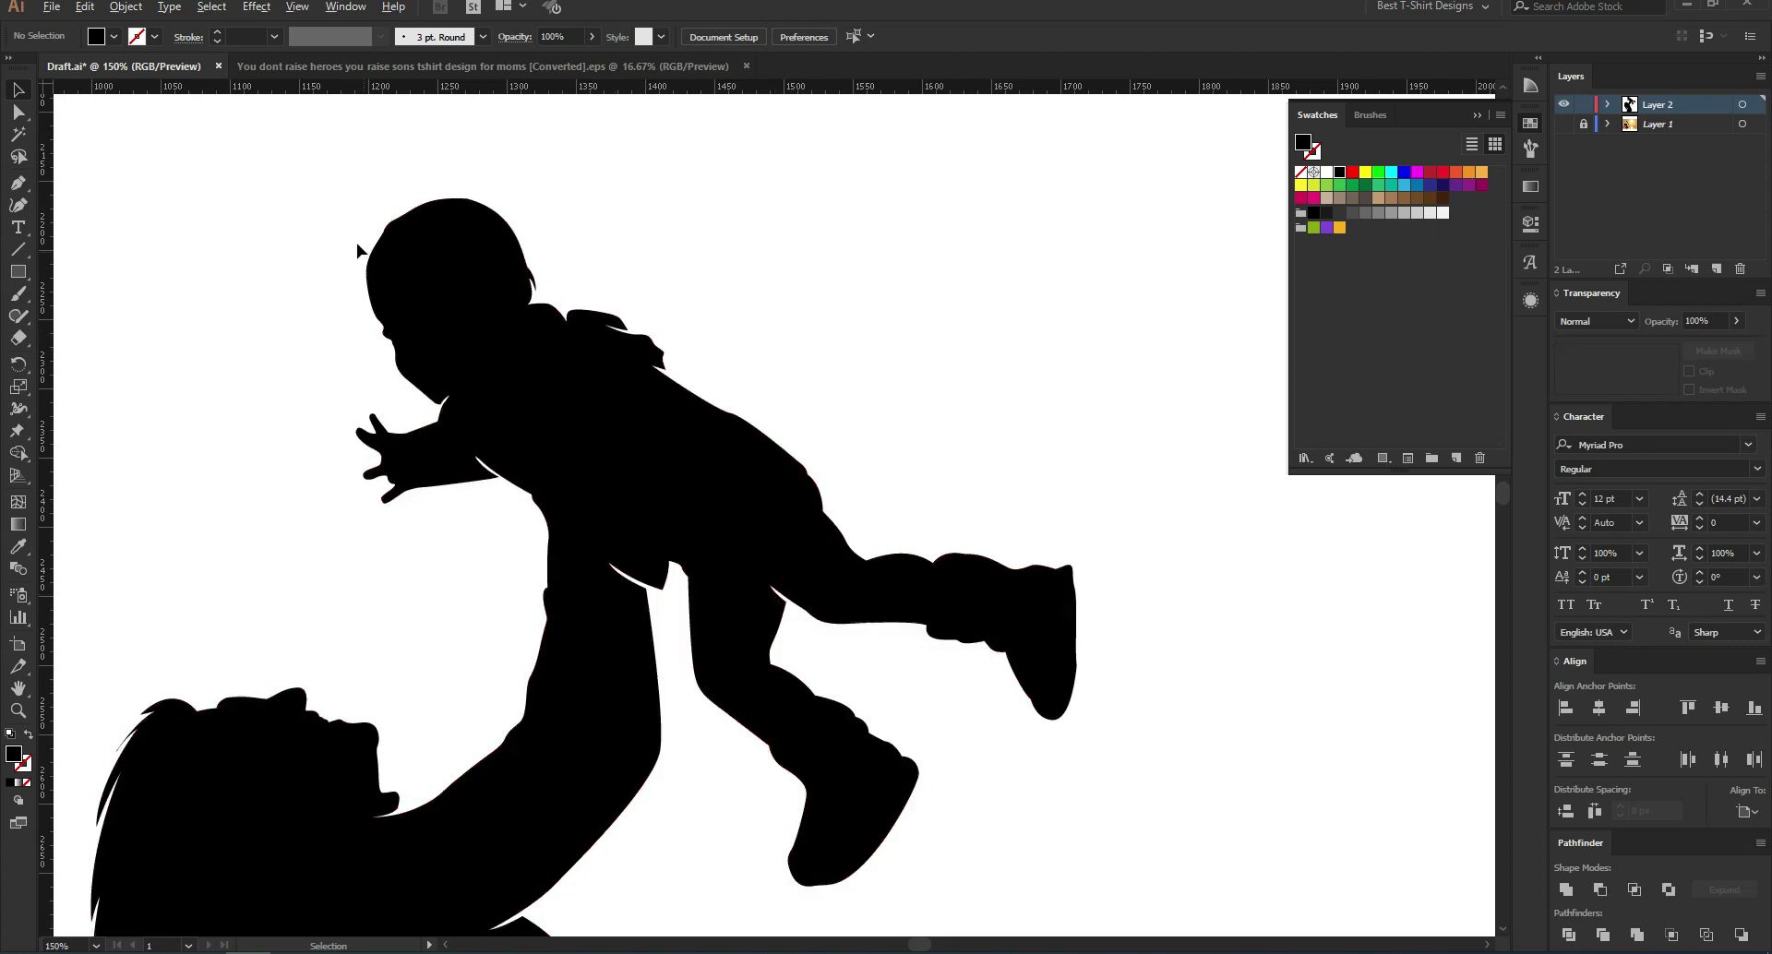
{"action": "scroll", "coordinate": [357, 242], "scroll_direction": "up", "scroll_amount": 2}
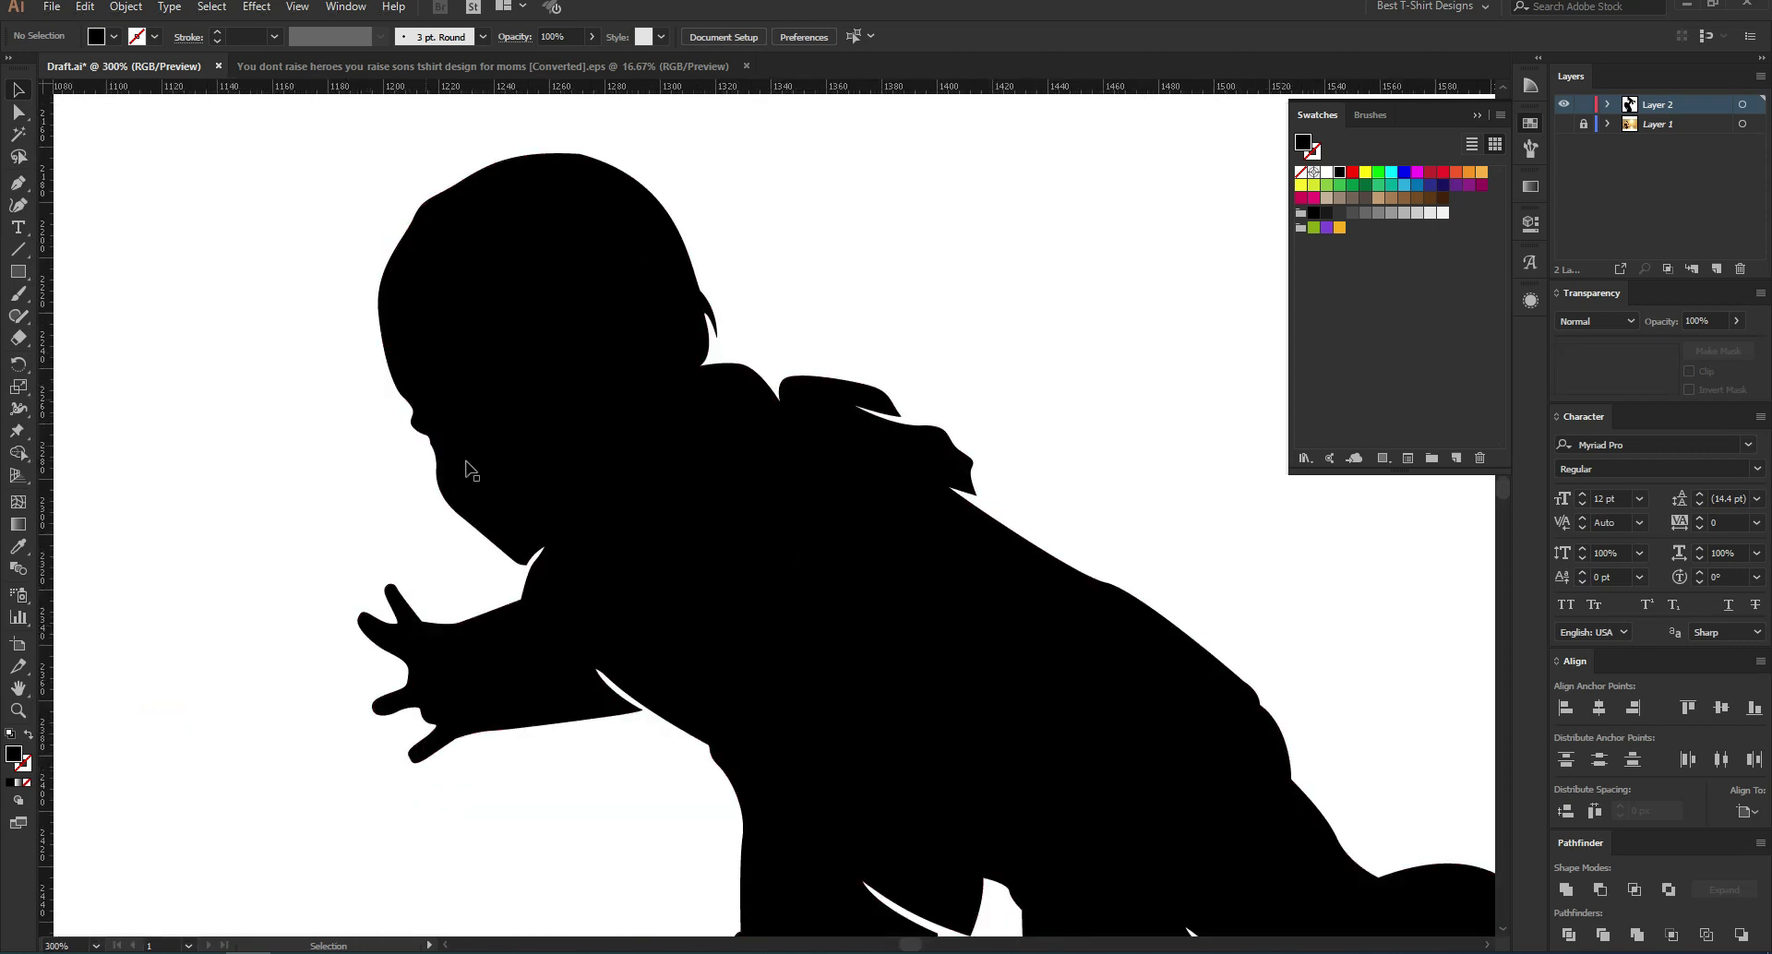
{"action": "scroll", "coordinate": [689, 391], "scroll_direction": "down", "scroll_amount": 1}
{"action": "scroll", "coordinate": [689, 399], "scroll_direction": "down", "scroll_amount": 4}
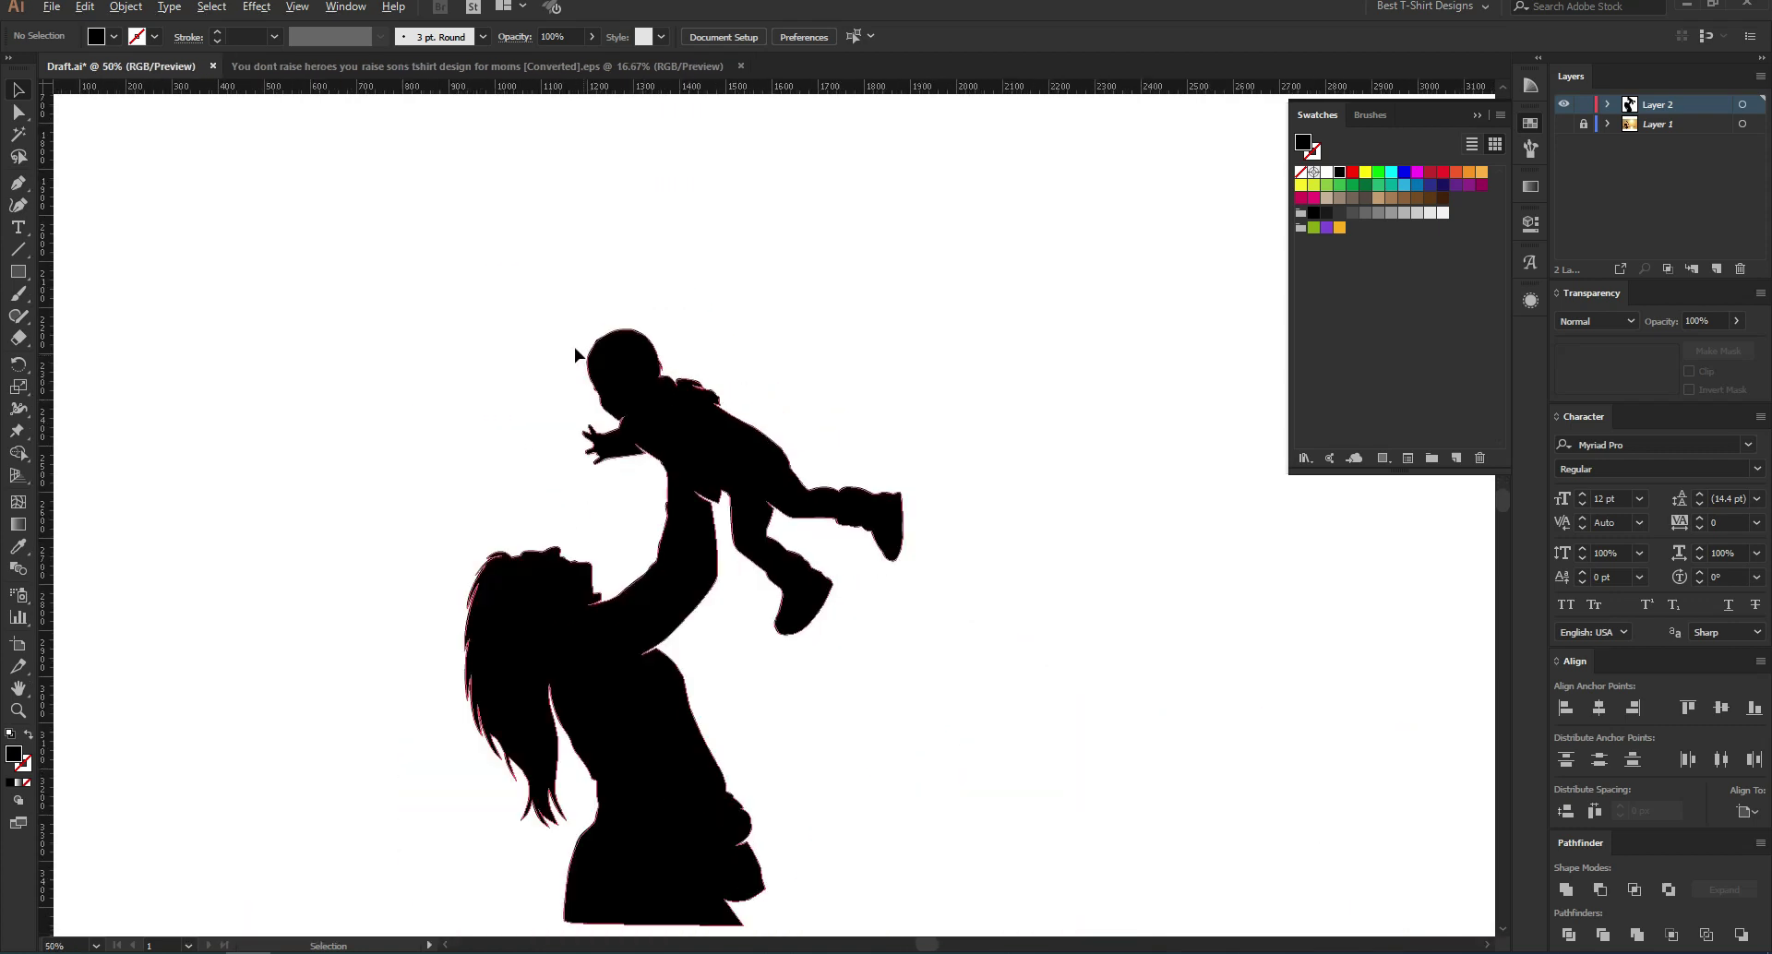
Step: Select the whole mother-and-child silhouette and move it near the artboard's upper-left corner, at about X 719 px, Y 1831 px
{"action": "key", "text": "v"}
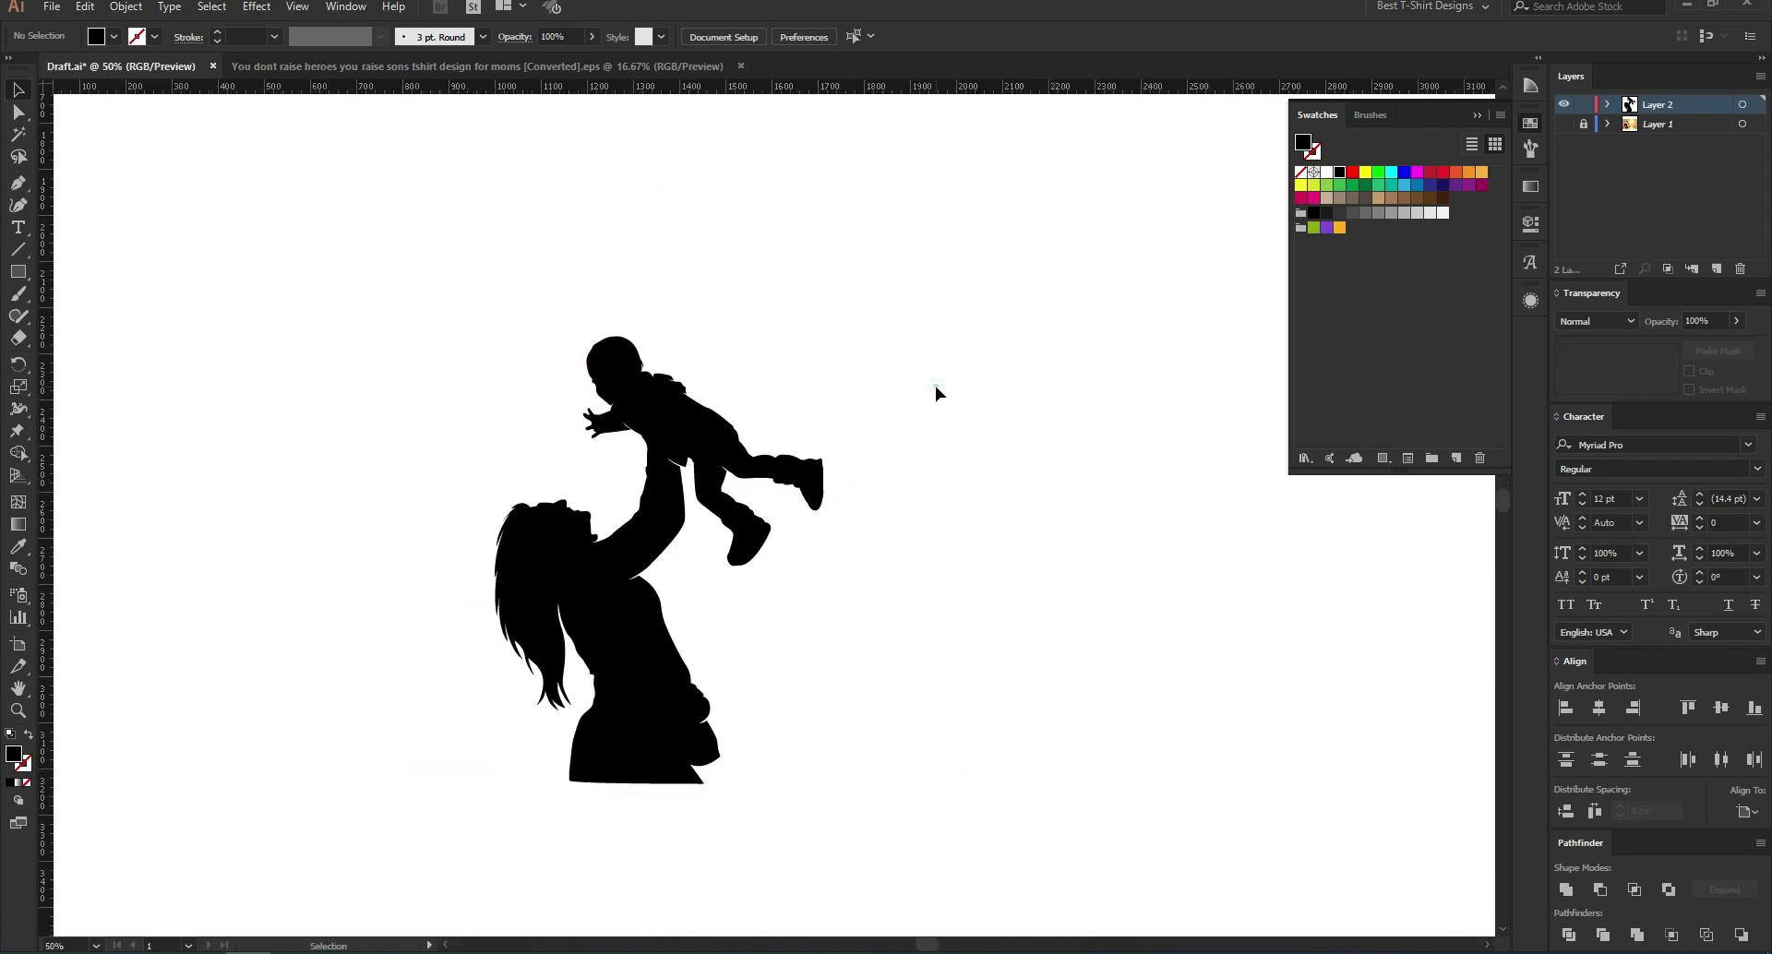
{"action": "left_click_drag", "start_coordinate": [277, 330], "coordinate": [991, 812]}
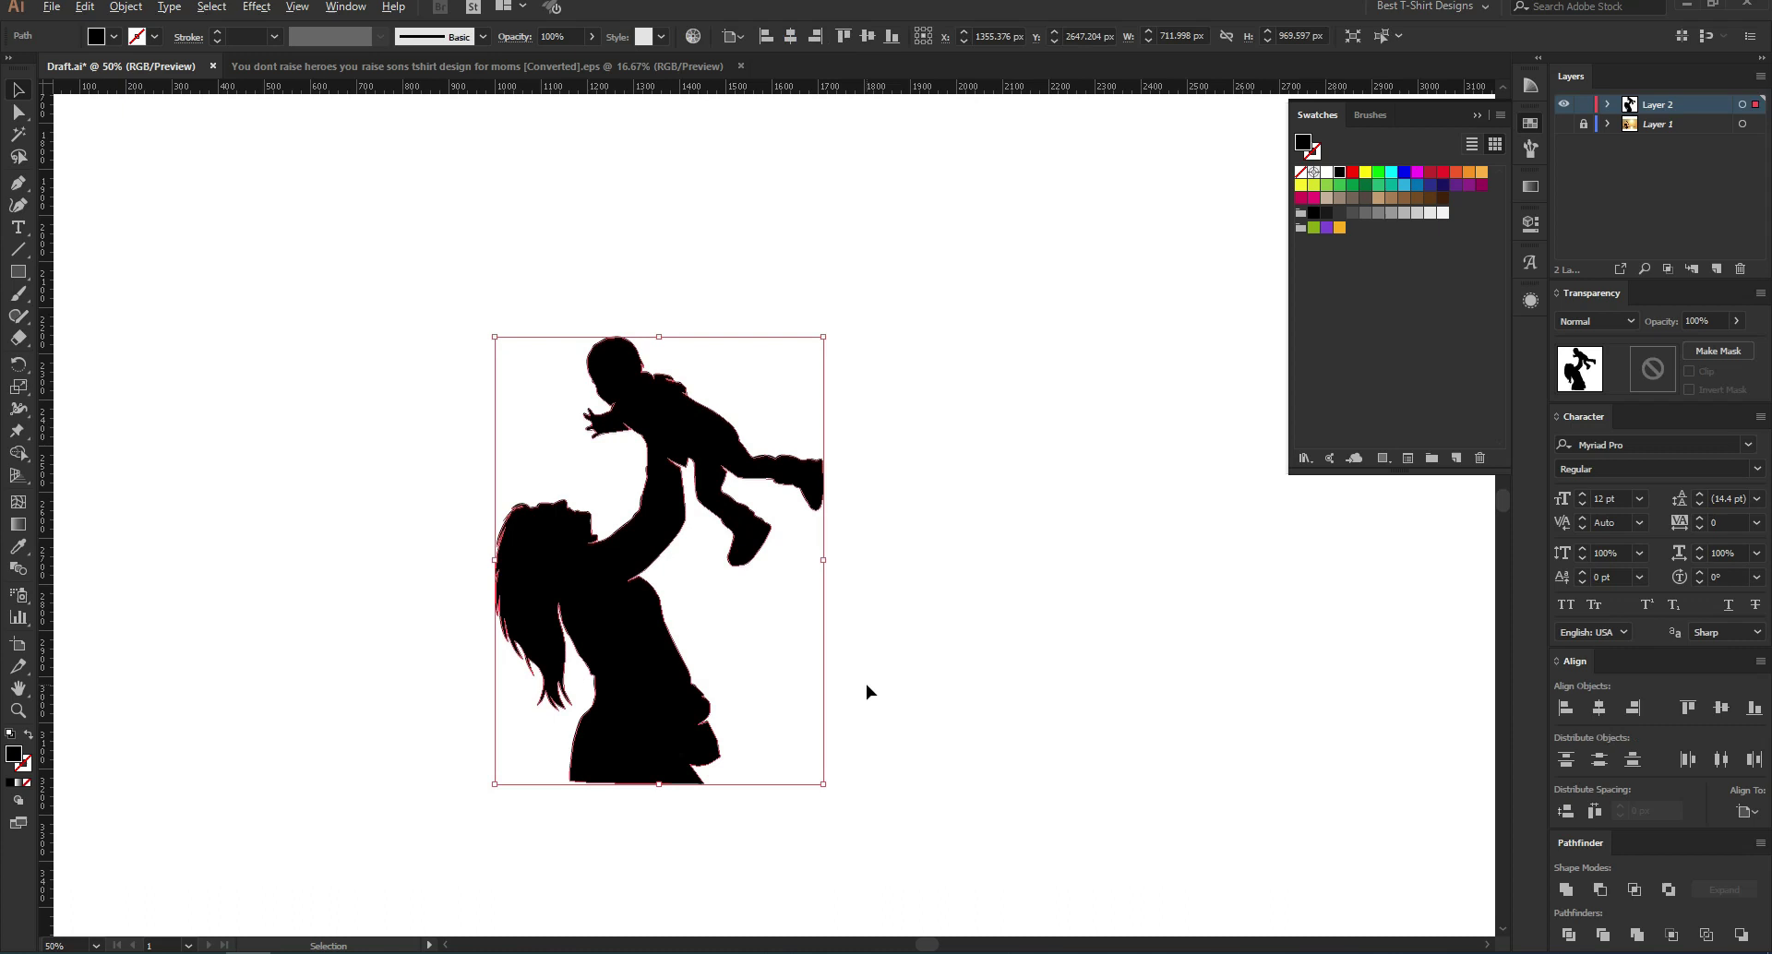
{"action": "scroll", "coordinate": [864, 683], "scroll_direction": "down", "scroll_amount": 1}
{"action": "left_click_drag", "start_coordinate": [738, 687], "coordinate": [542, 436]}
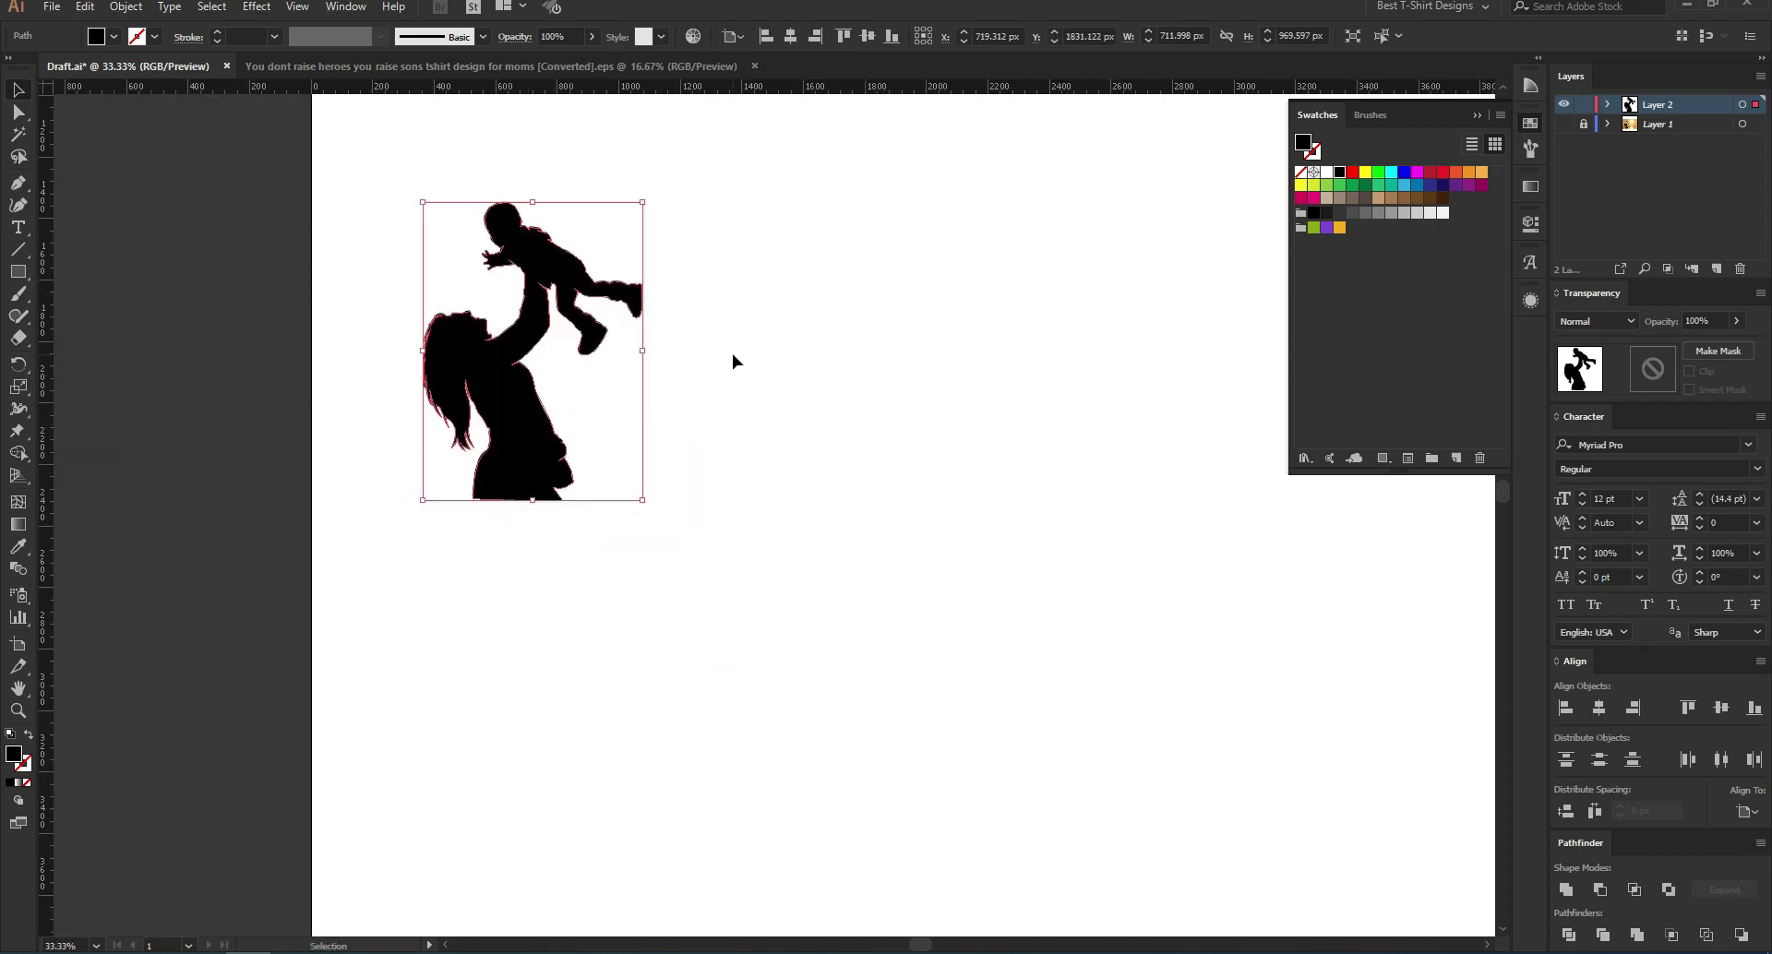
{"action": "left_click", "coordinate": [708, 330]}
Step: Examine the moved silhouette's edges from the child down to the mother's hair and waist, checking that it selects as a whole
{"action": "scroll", "coordinate": [481, 225], "scroll_direction": "up", "scroll_amount": 4}
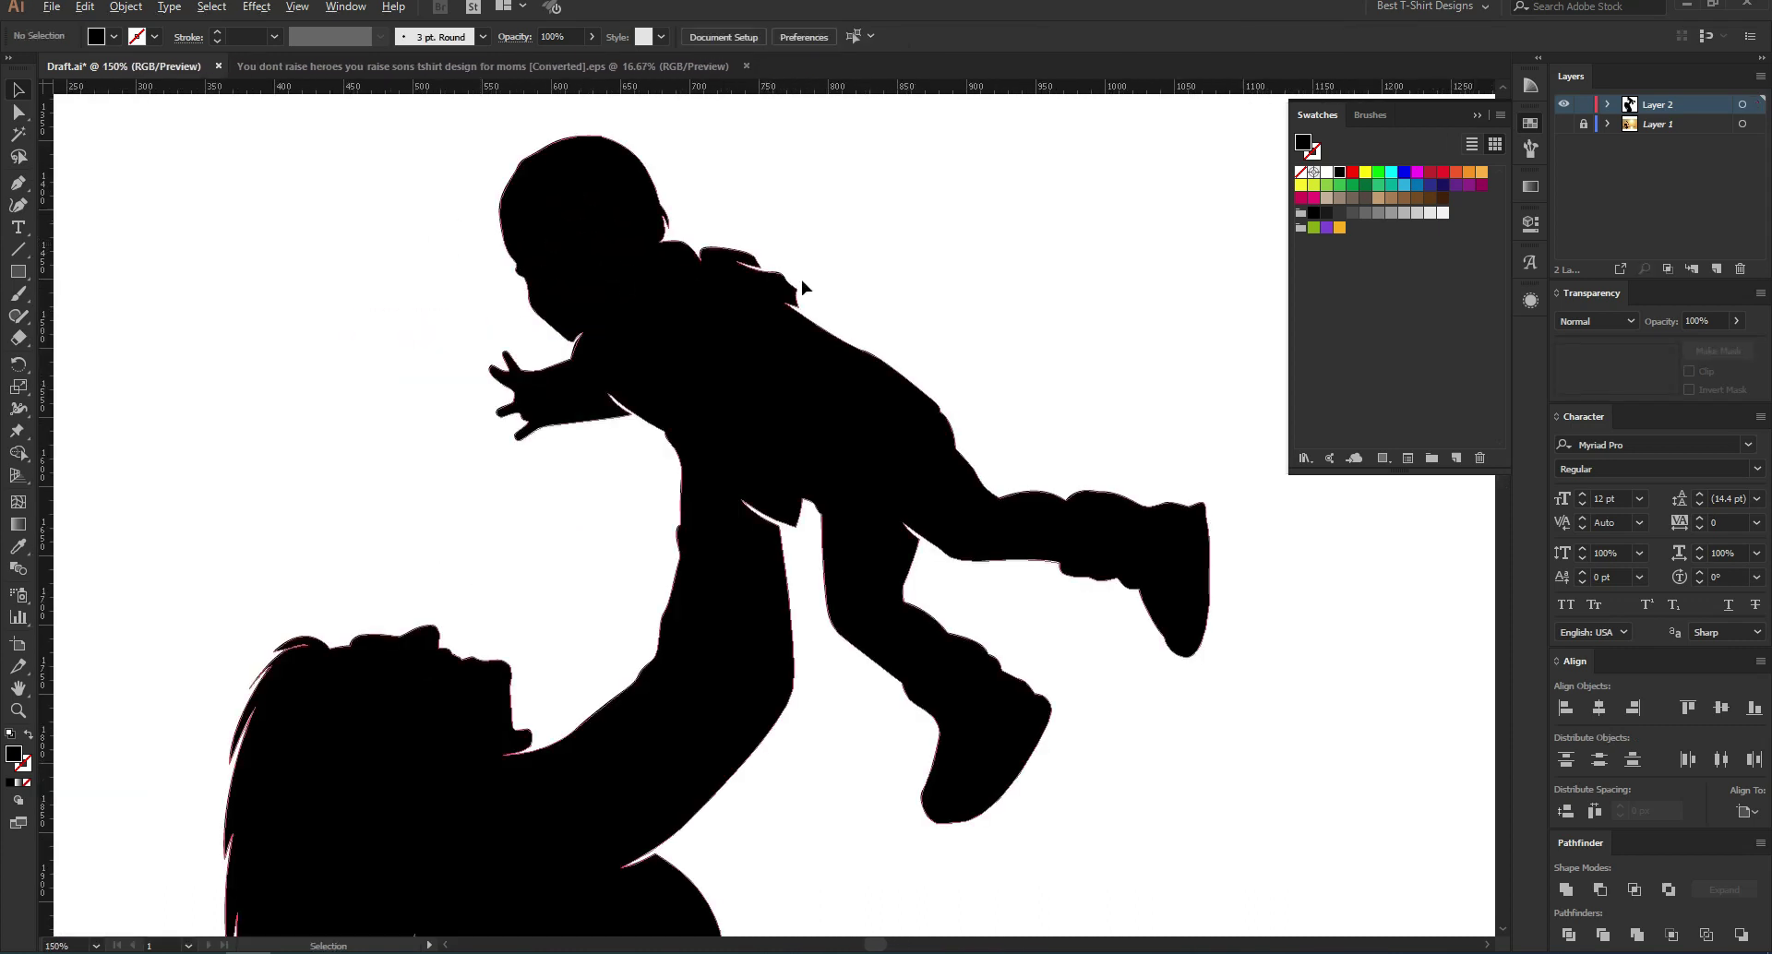
{"action": "scroll", "coordinate": [801, 280], "scroll_direction": "down", "scroll_amount": 1}
{"action": "left_click", "coordinate": [847, 229]}
{"action": "scroll", "coordinate": [389, 299], "scroll_direction": "down", "scroll_amount": 6}
{"action": "left_click", "coordinate": [876, 543]}
{"action": "scroll", "coordinate": [794, 539], "scroll_direction": "down", "scroll_amount": 3}
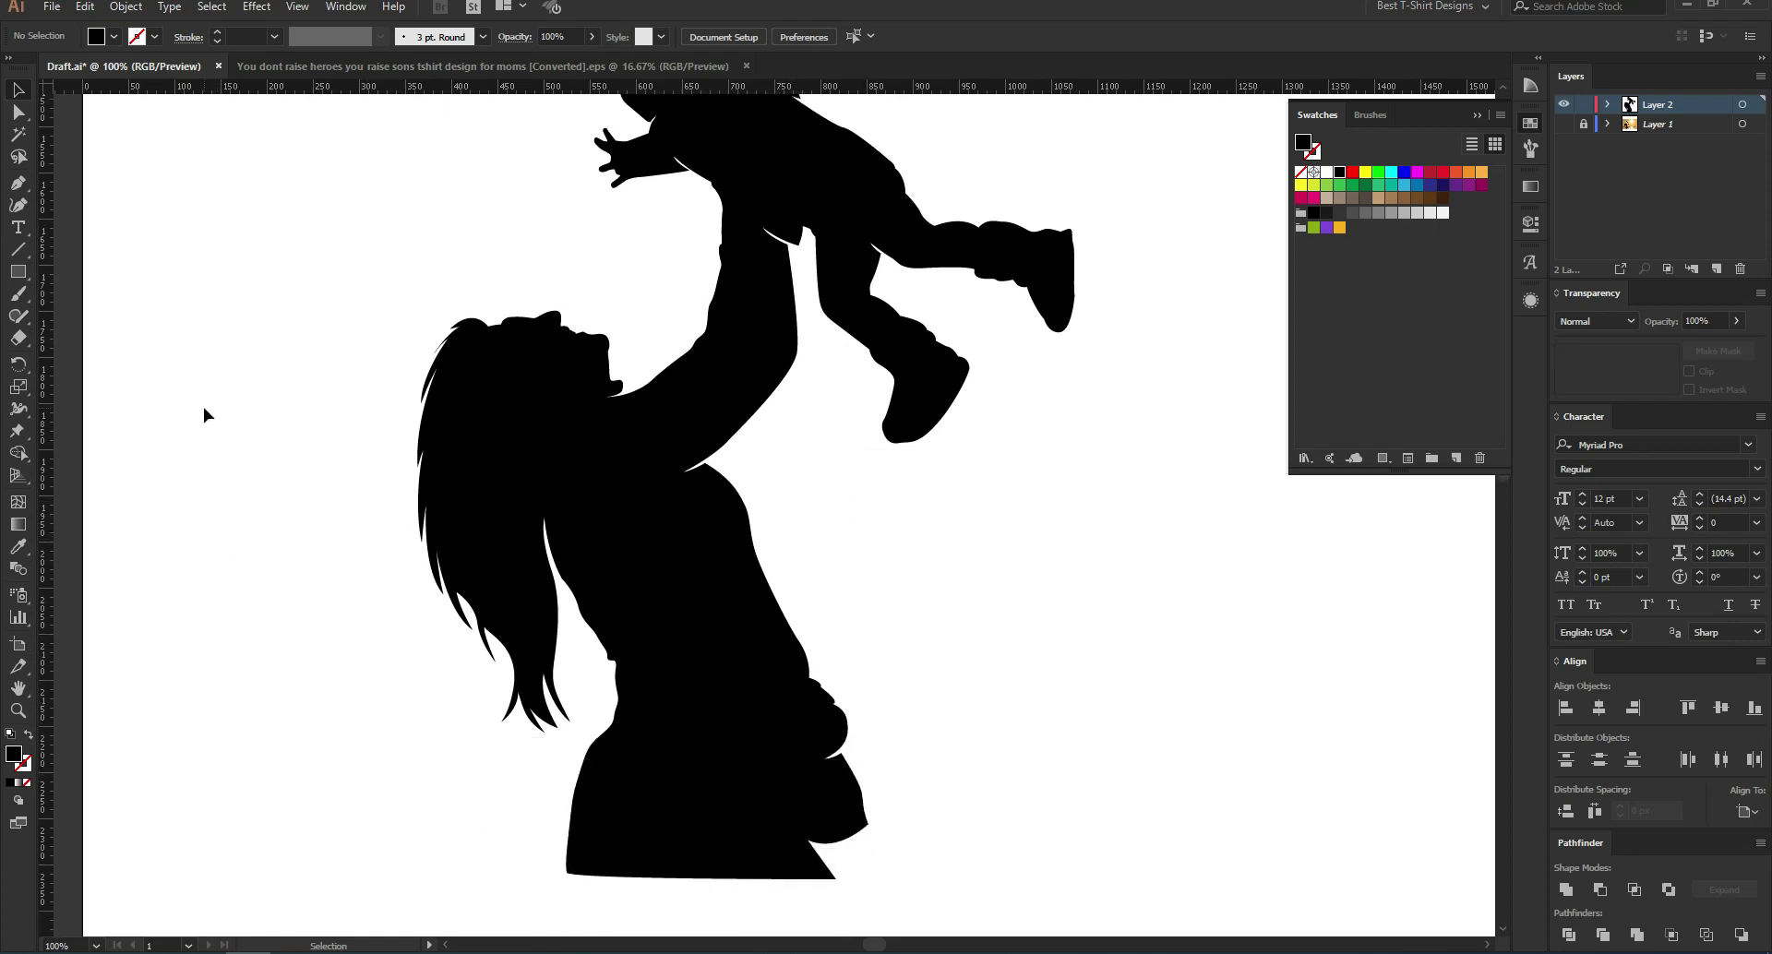
{"action": "scroll", "coordinate": [257, 284], "scroll_direction": "up", "scroll_amount": 5}
{"action": "scroll", "coordinate": [258, 286], "scroll_direction": "down", "scroll_amount": 1}
{"action": "left_click_drag", "start_coordinate": [266, 157], "coordinate": [971, 809]}
{"action": "left_click", "coordinate": [900, 668]}
{"action": "left_click_drag", "start_coordinate": [269, 115], "coordinate": [971, 799]}
{"action": "left_click", "coordinate": [318, 584]}
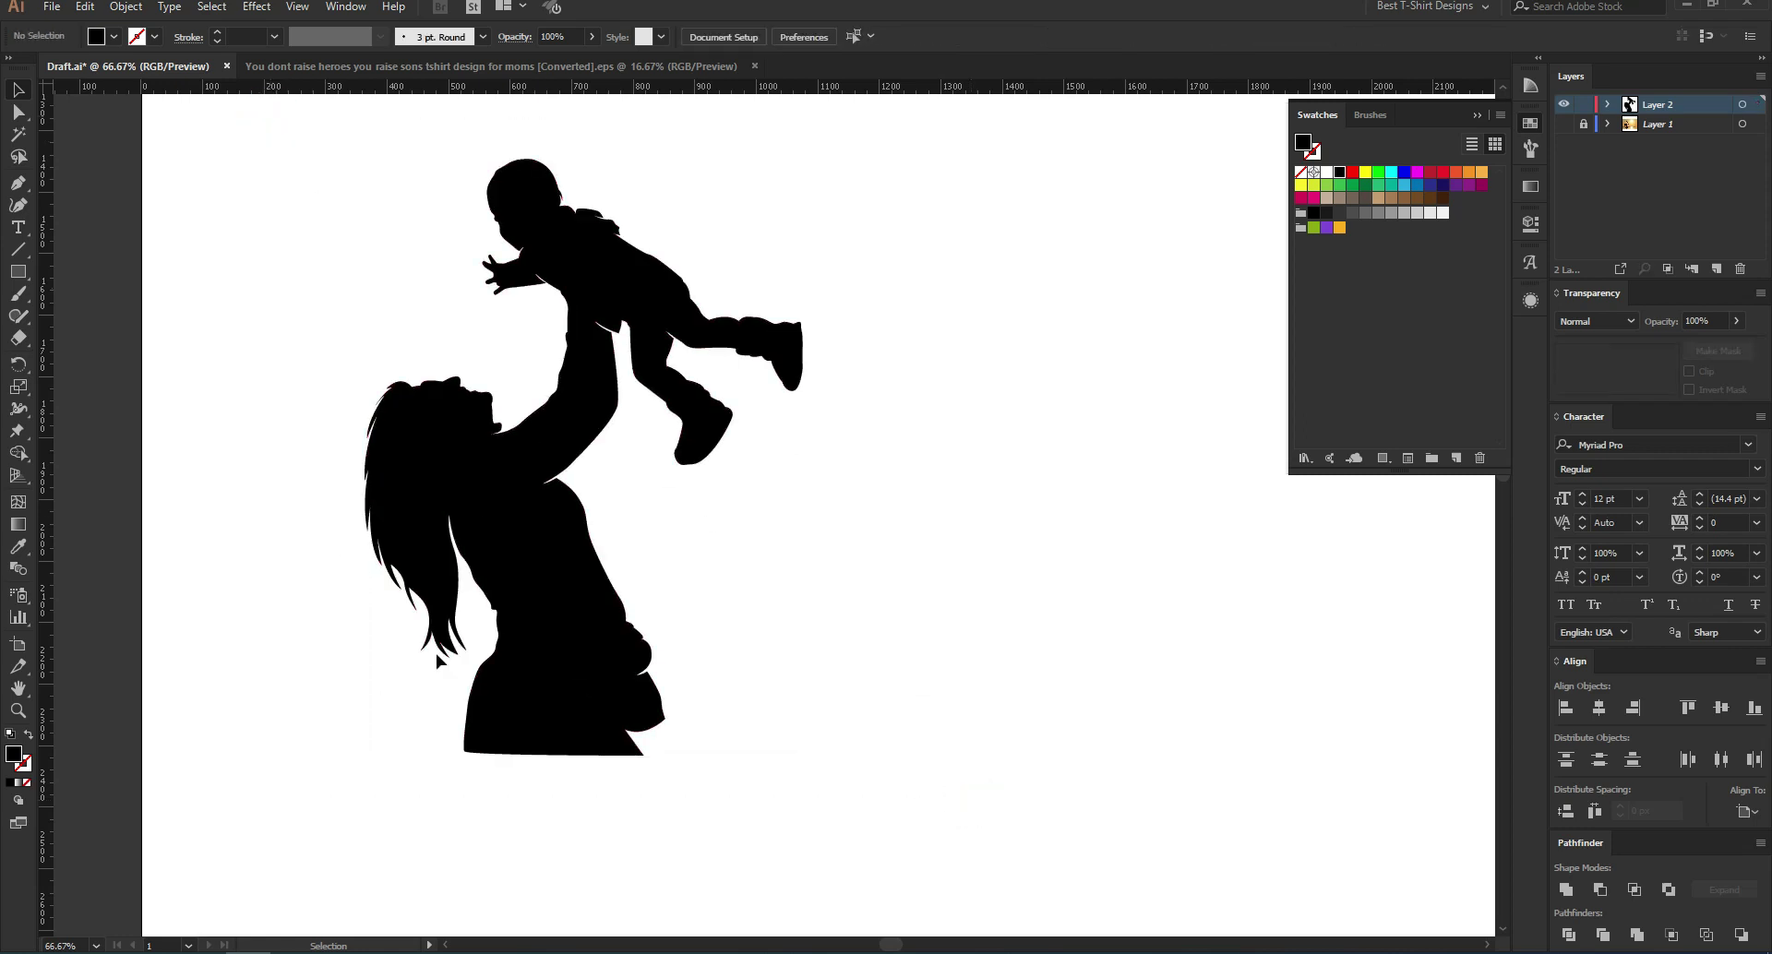
{"action": "left_click_drag", "start_coordinate": [841, 744], "coordinate": [299, 209]}
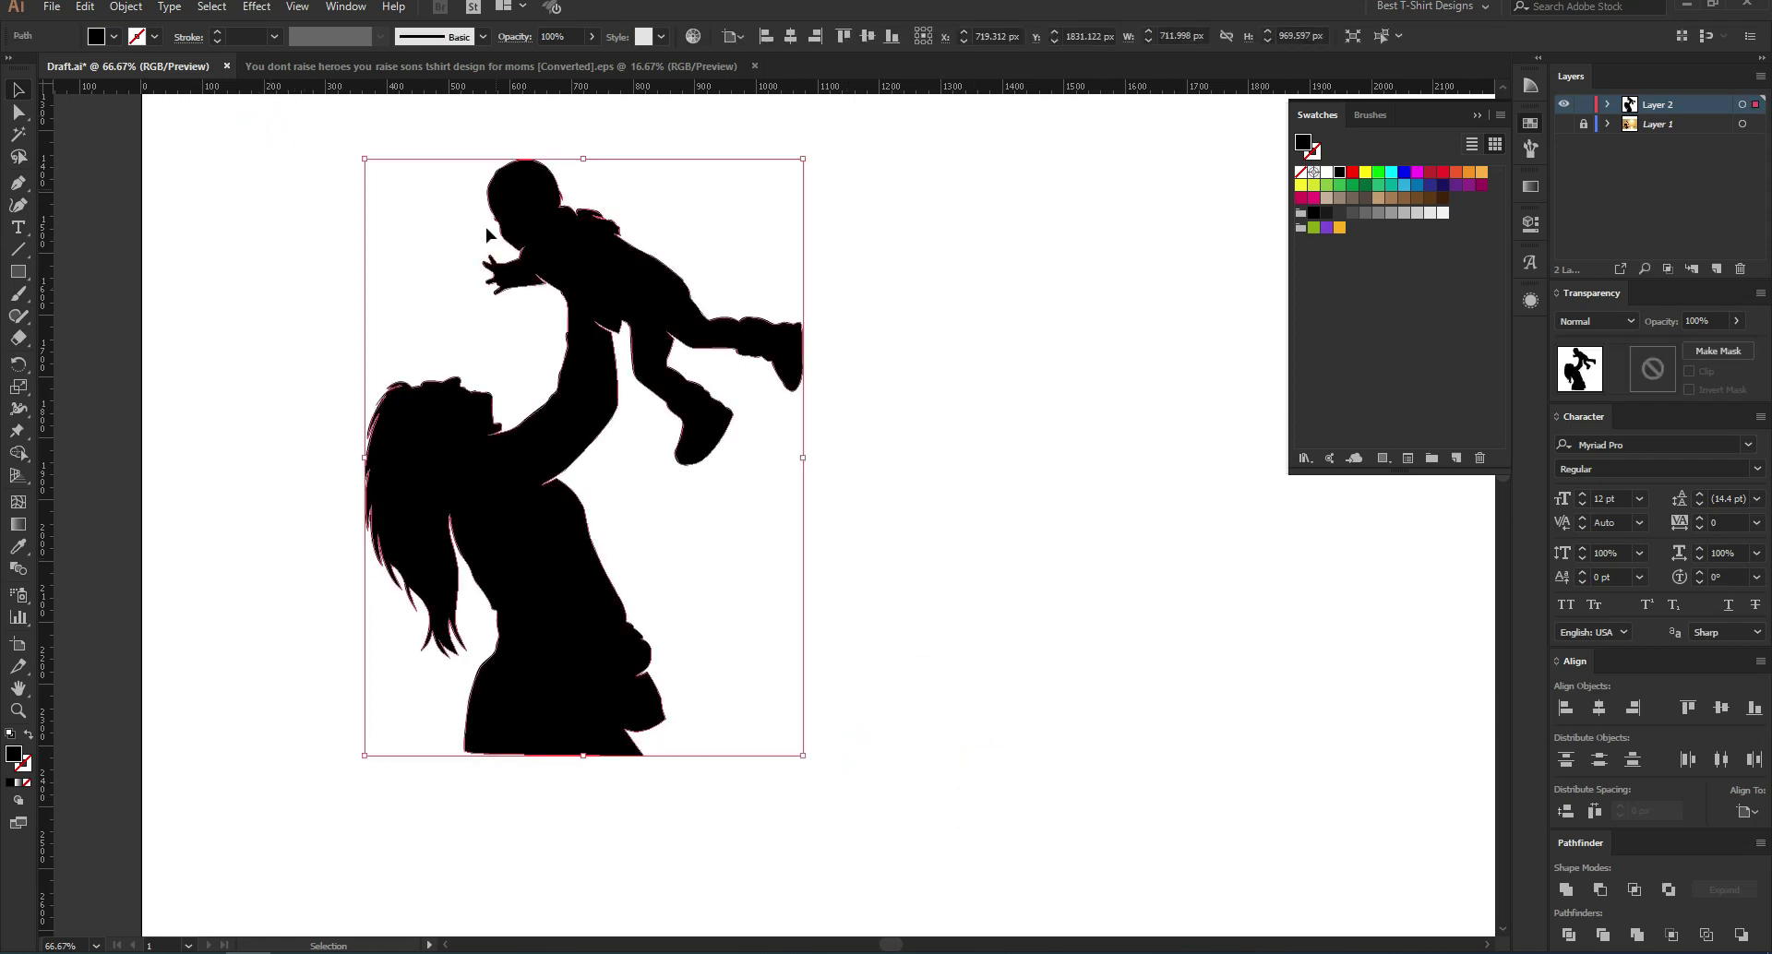
{"action": "left_click", "coordinate": [293, 251]}
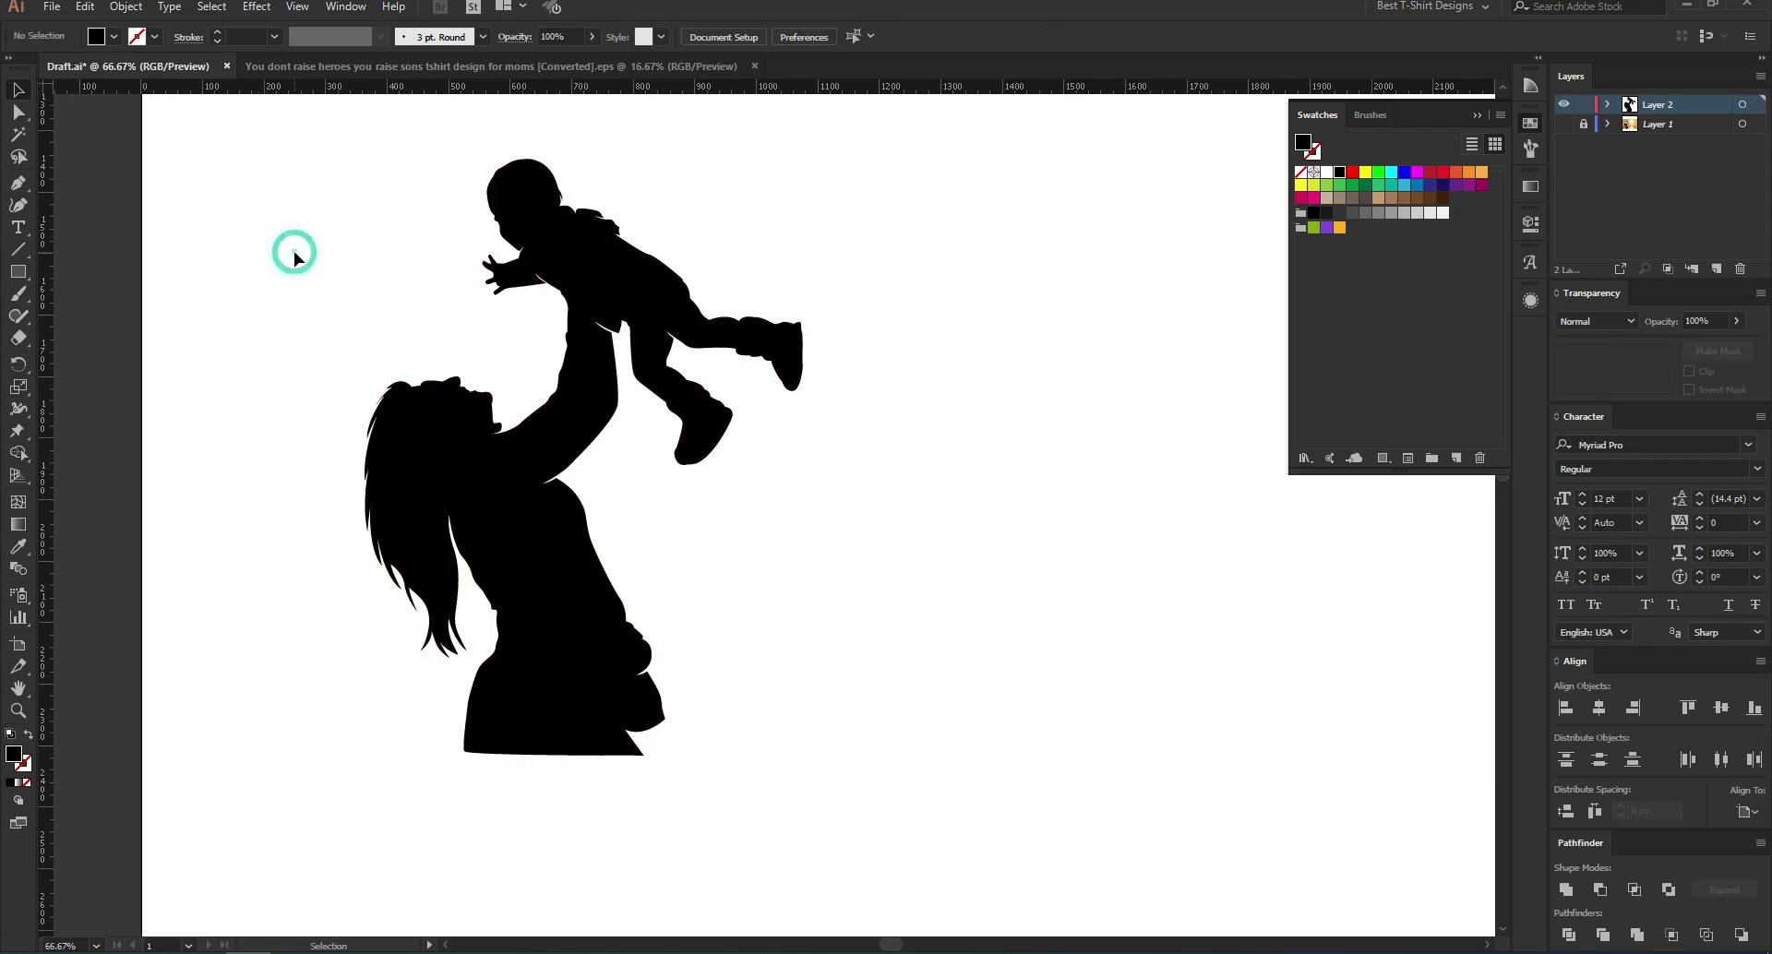
Step: View the finished "You dont raise heroes" T-shirt design, return to Draft.ai and check the traced silhouette against it
{"action": "left_click", "coordinate": [334, 69]}
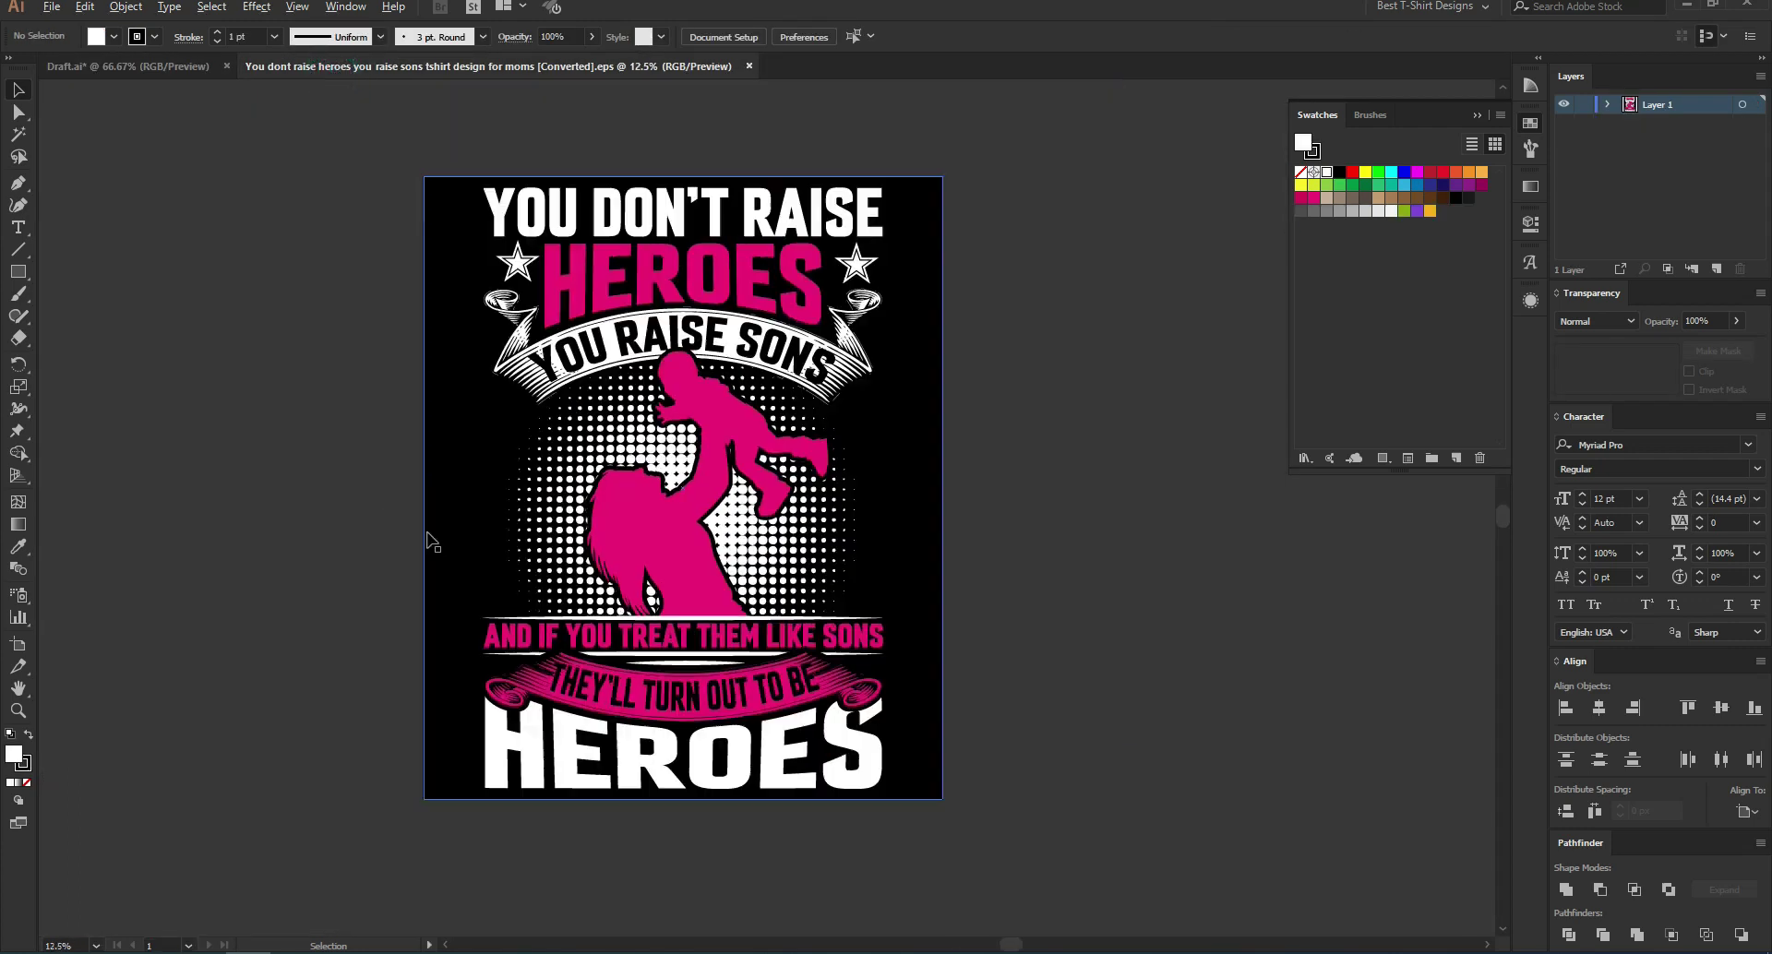
{"action": "left_click", "coordinate": [1071, 578]}
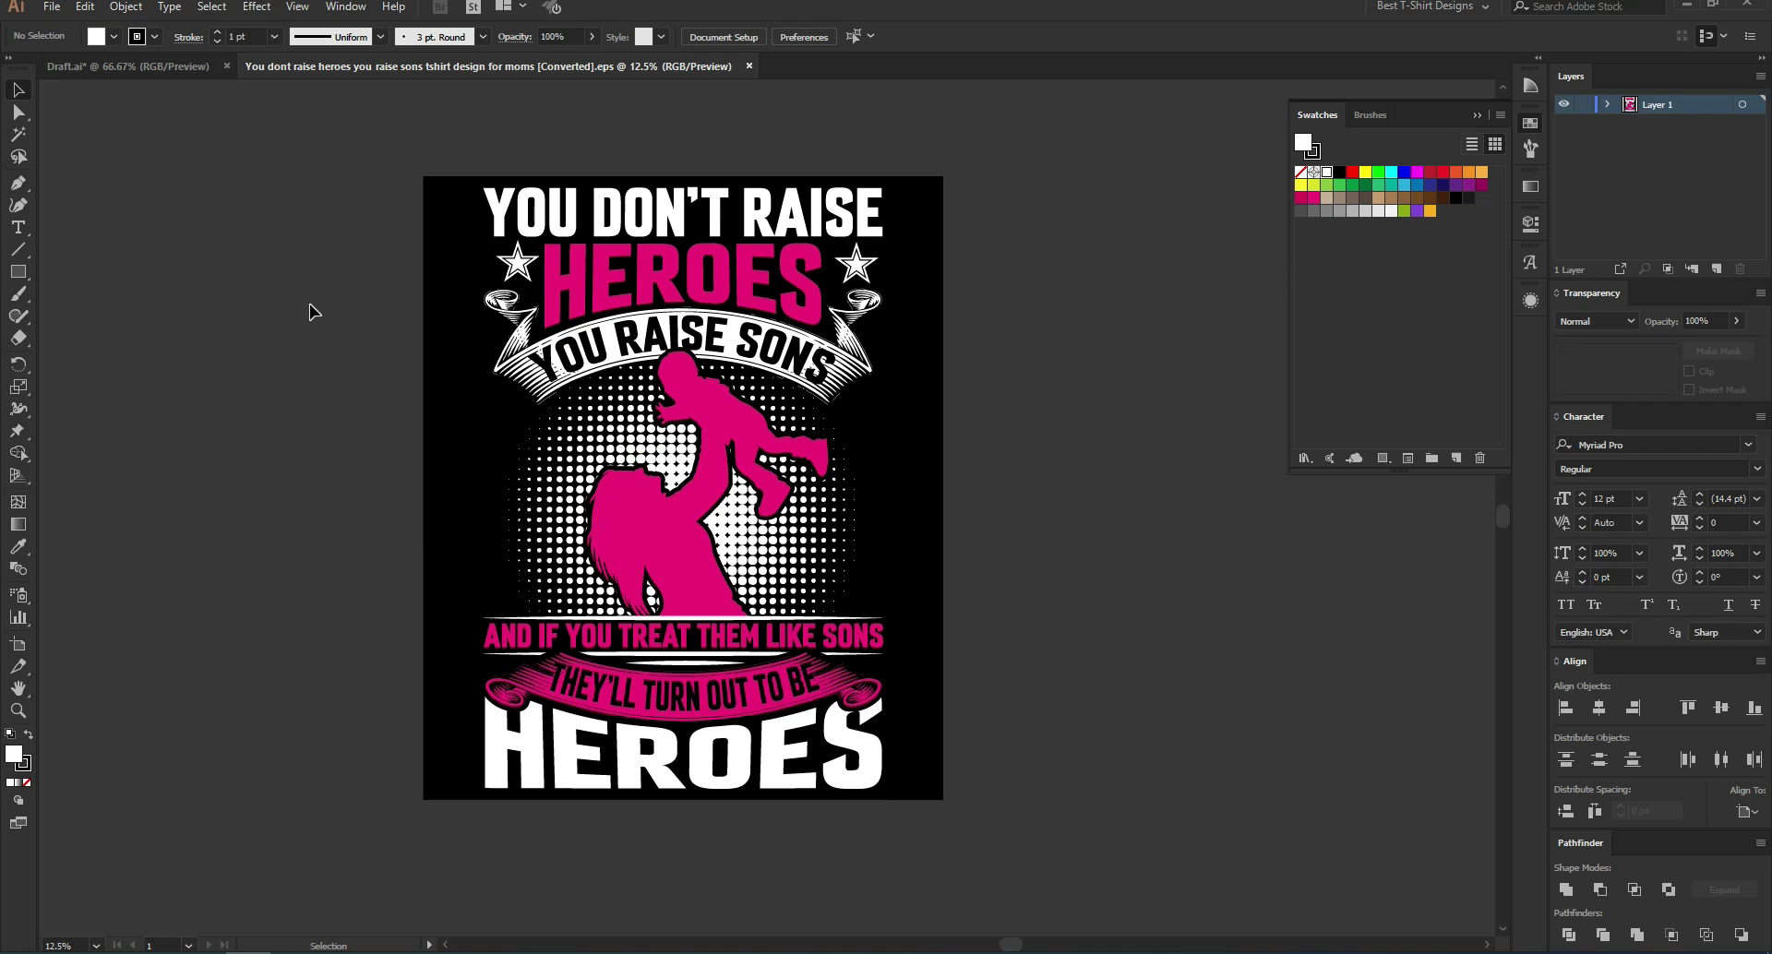
{"action": "left_click", "coordinate": [144, 70]}
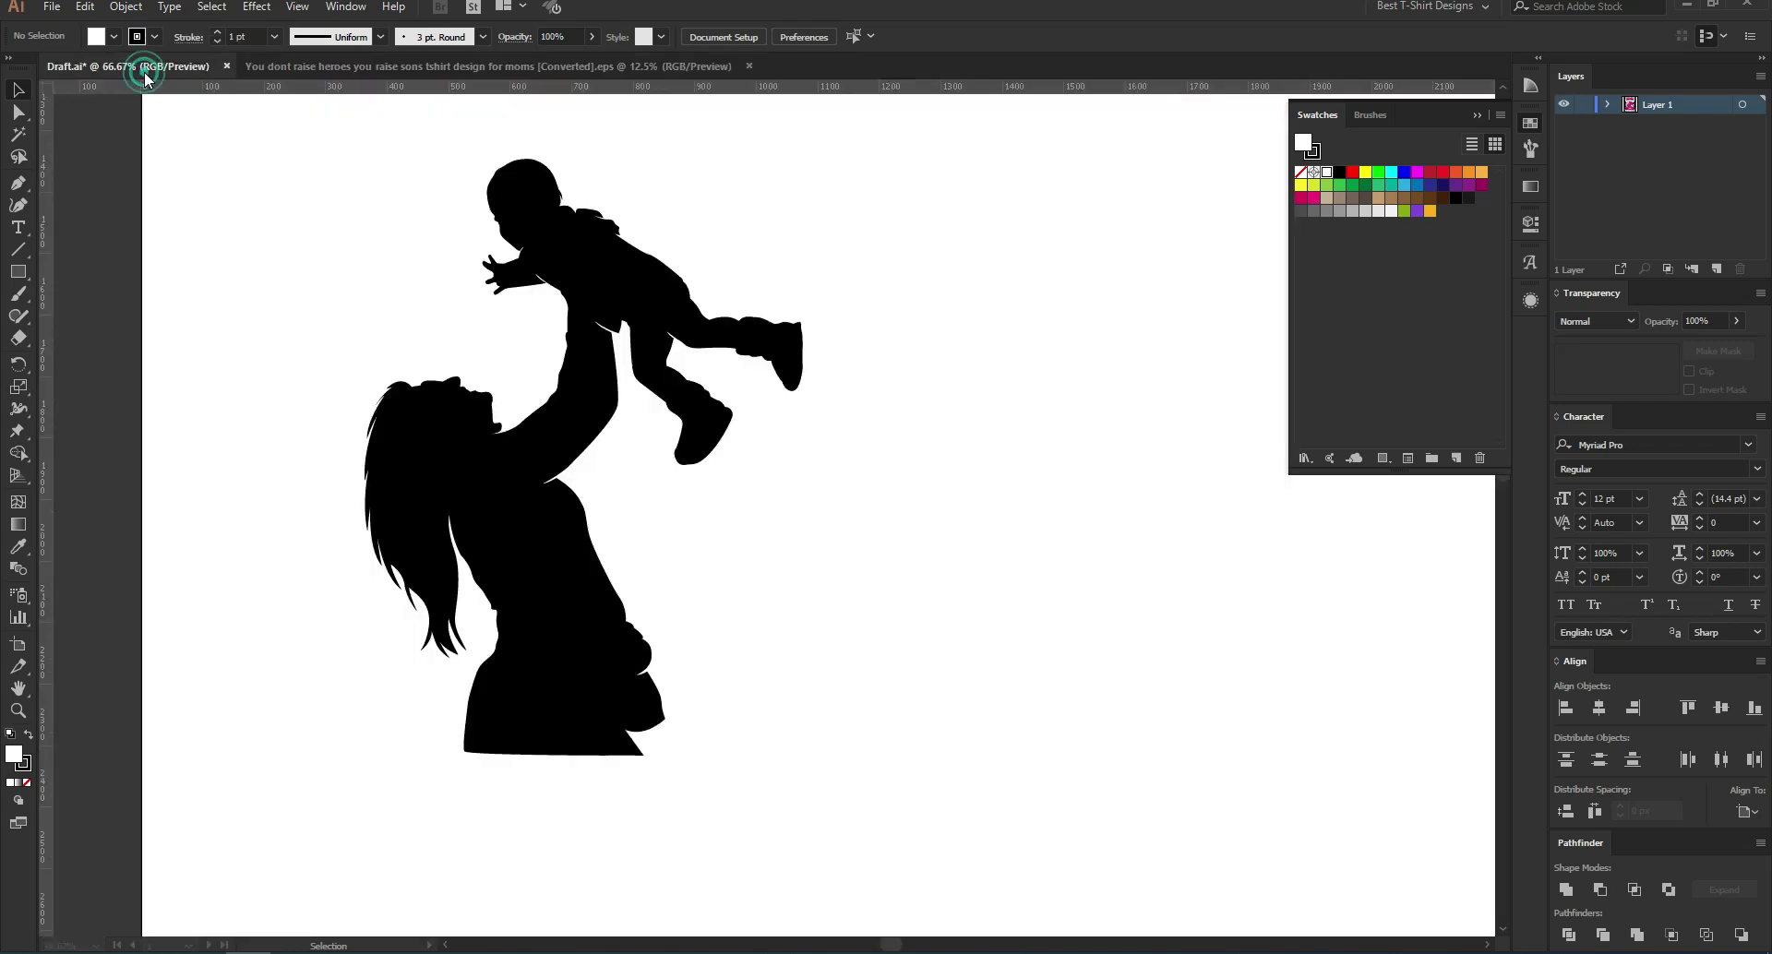
{"action": "left_click", "coordinate": [482, 453]}
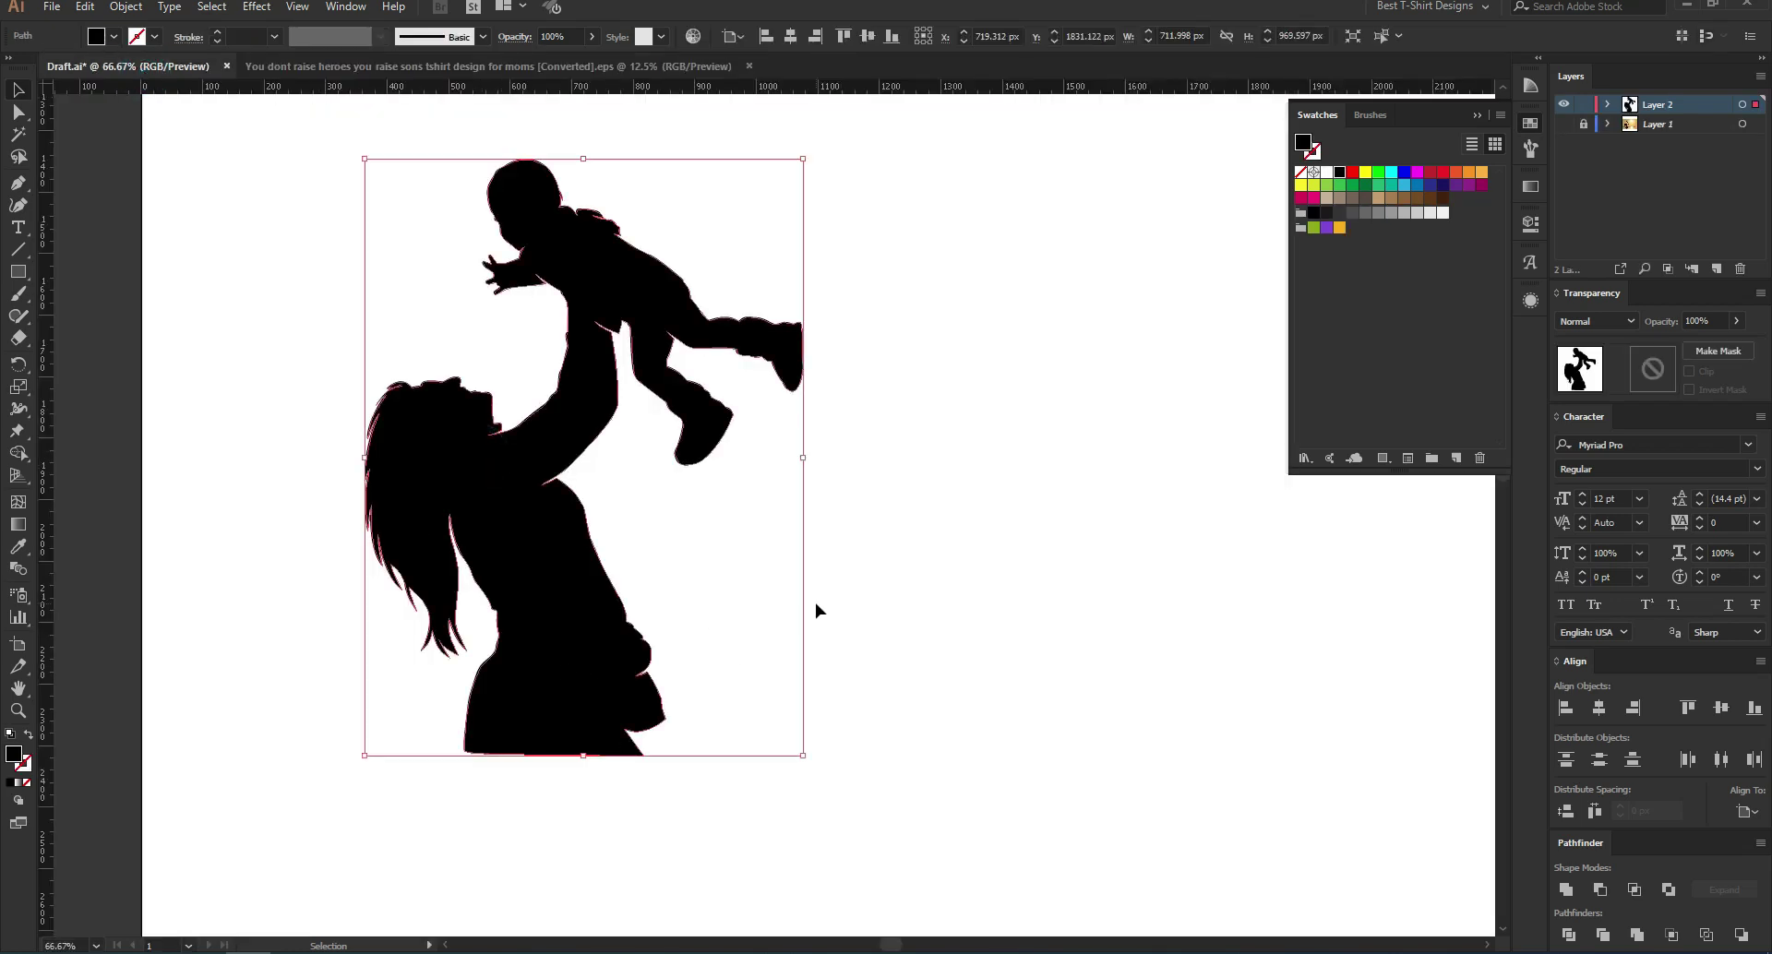
{"action": "left_click", "coordinate": [736, 606]}
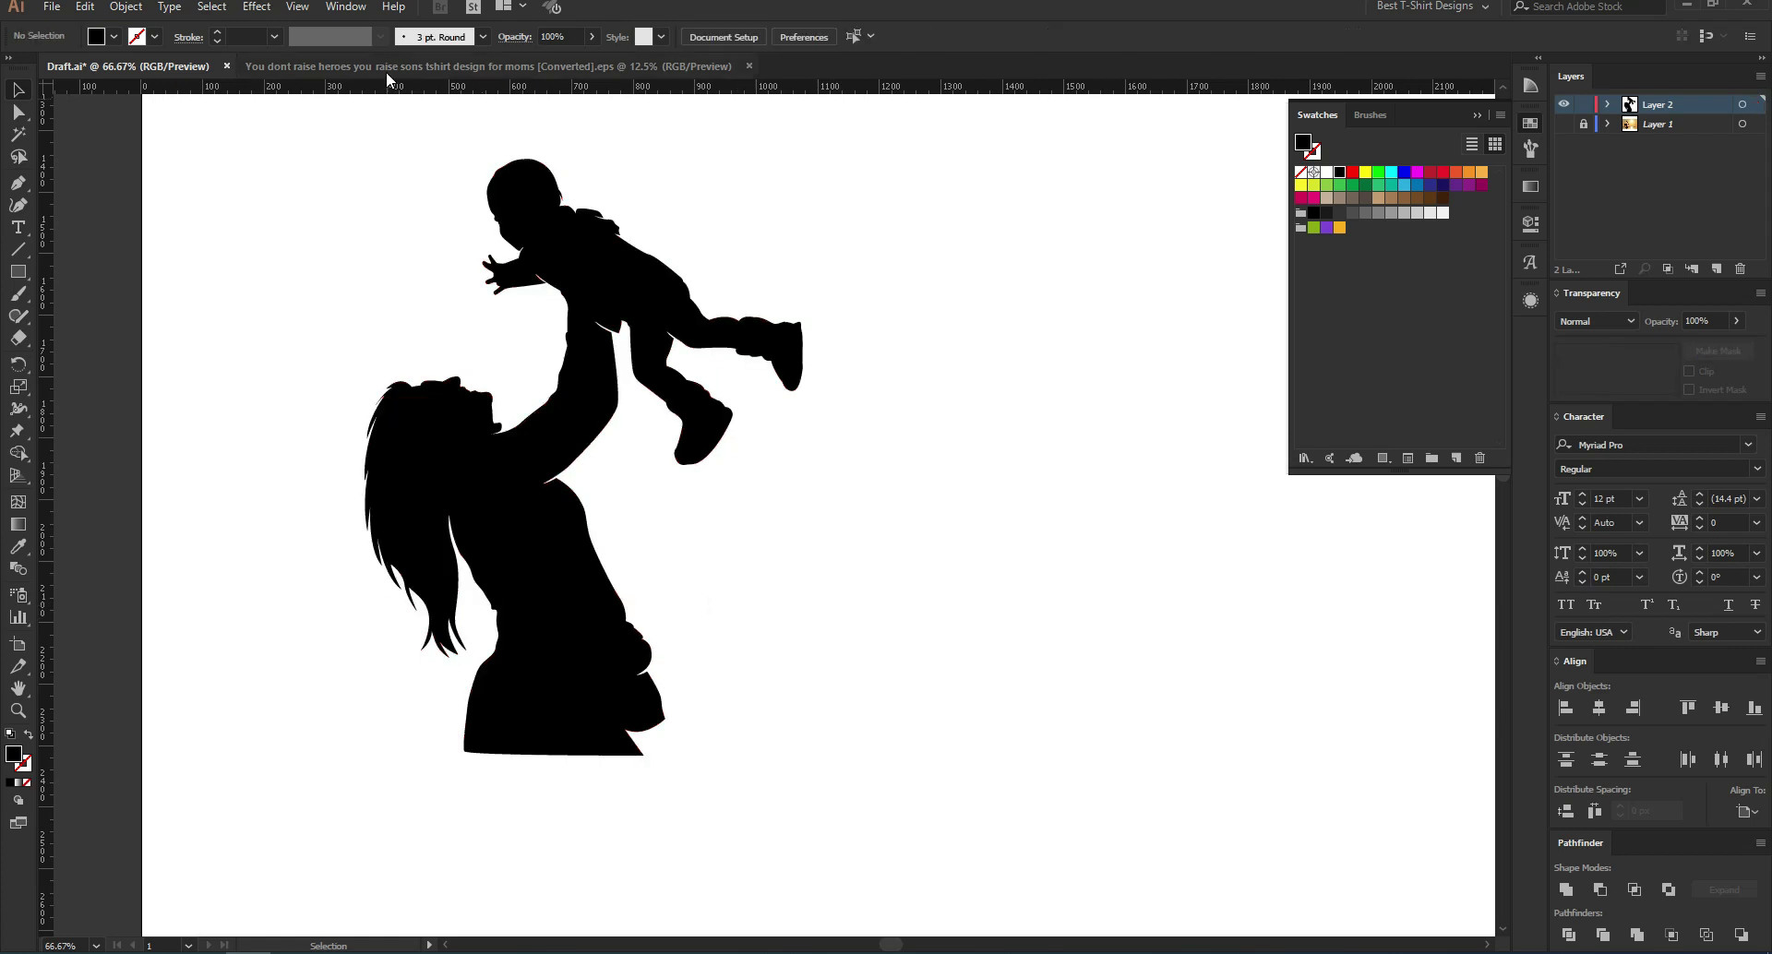
Step: Inspect the pink silhouette and halftone background in the finished T-shirt design up close, and go back to Draft.ai
{"action": "left_click", "coordinate": [376, 67]}
{"action": "scroll", "coordinate": [718, 545], "scroll_direction": "up", "scroll_amount": 2}
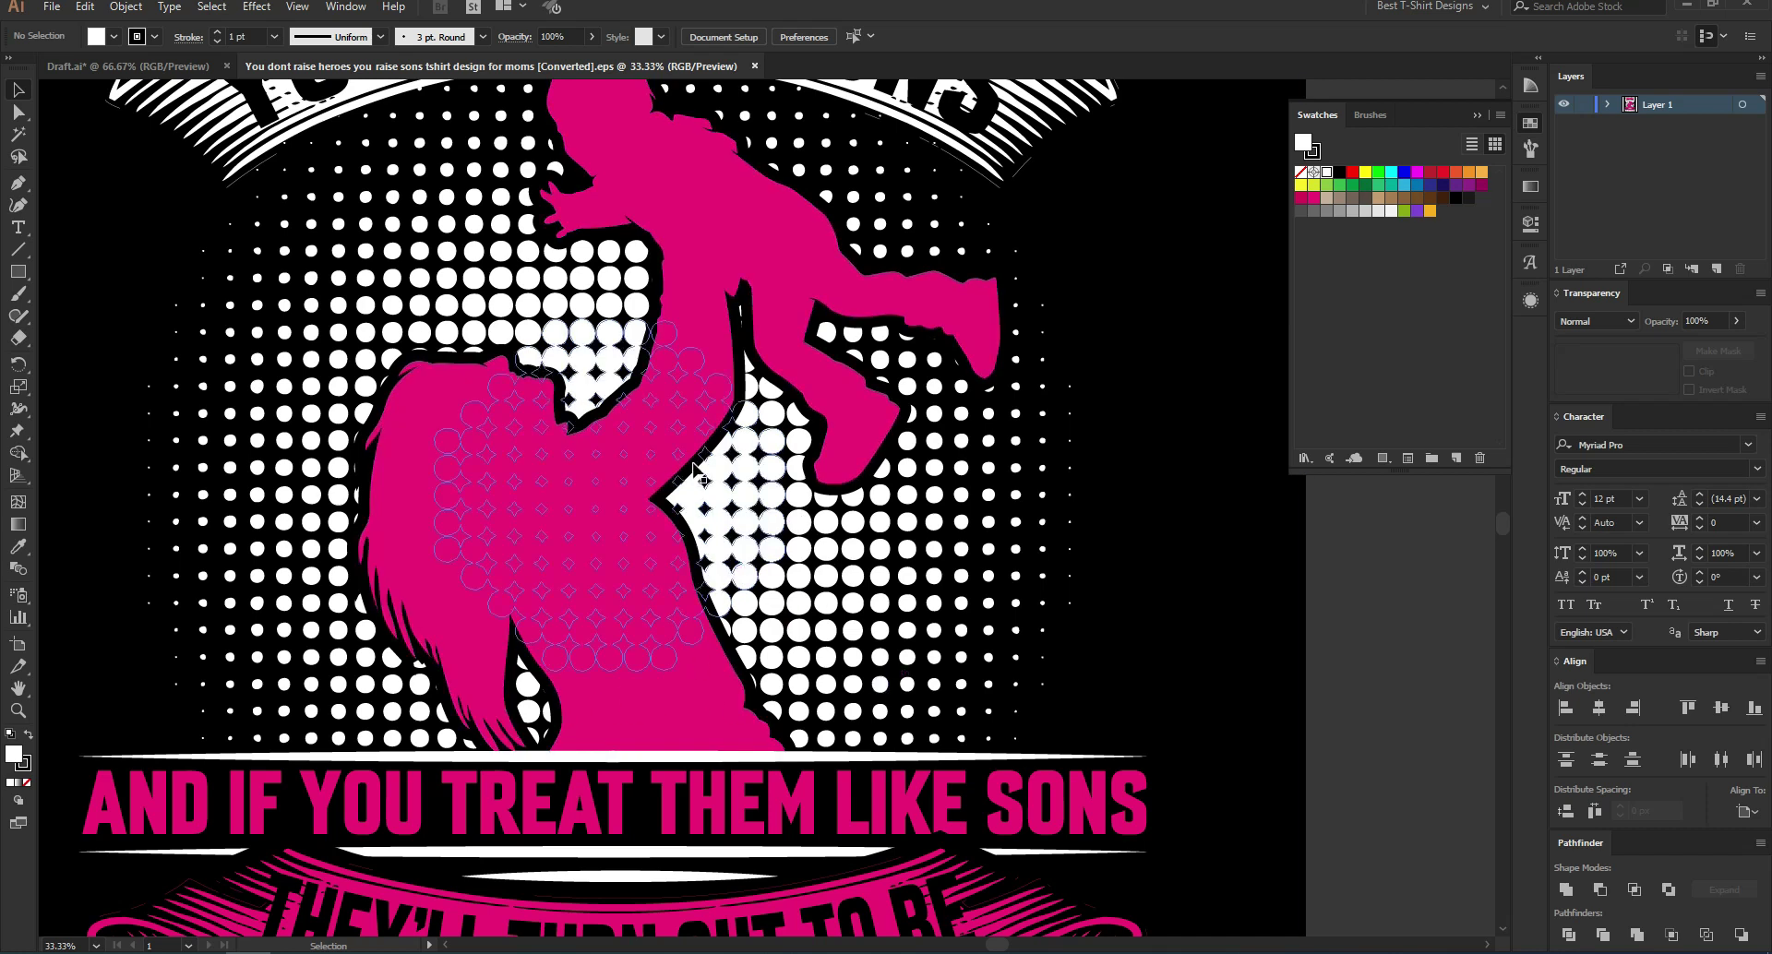
{"action": "scroll", "coordinate": [704, 475], "scroll_direction": "down", "scroll_amount": 3}
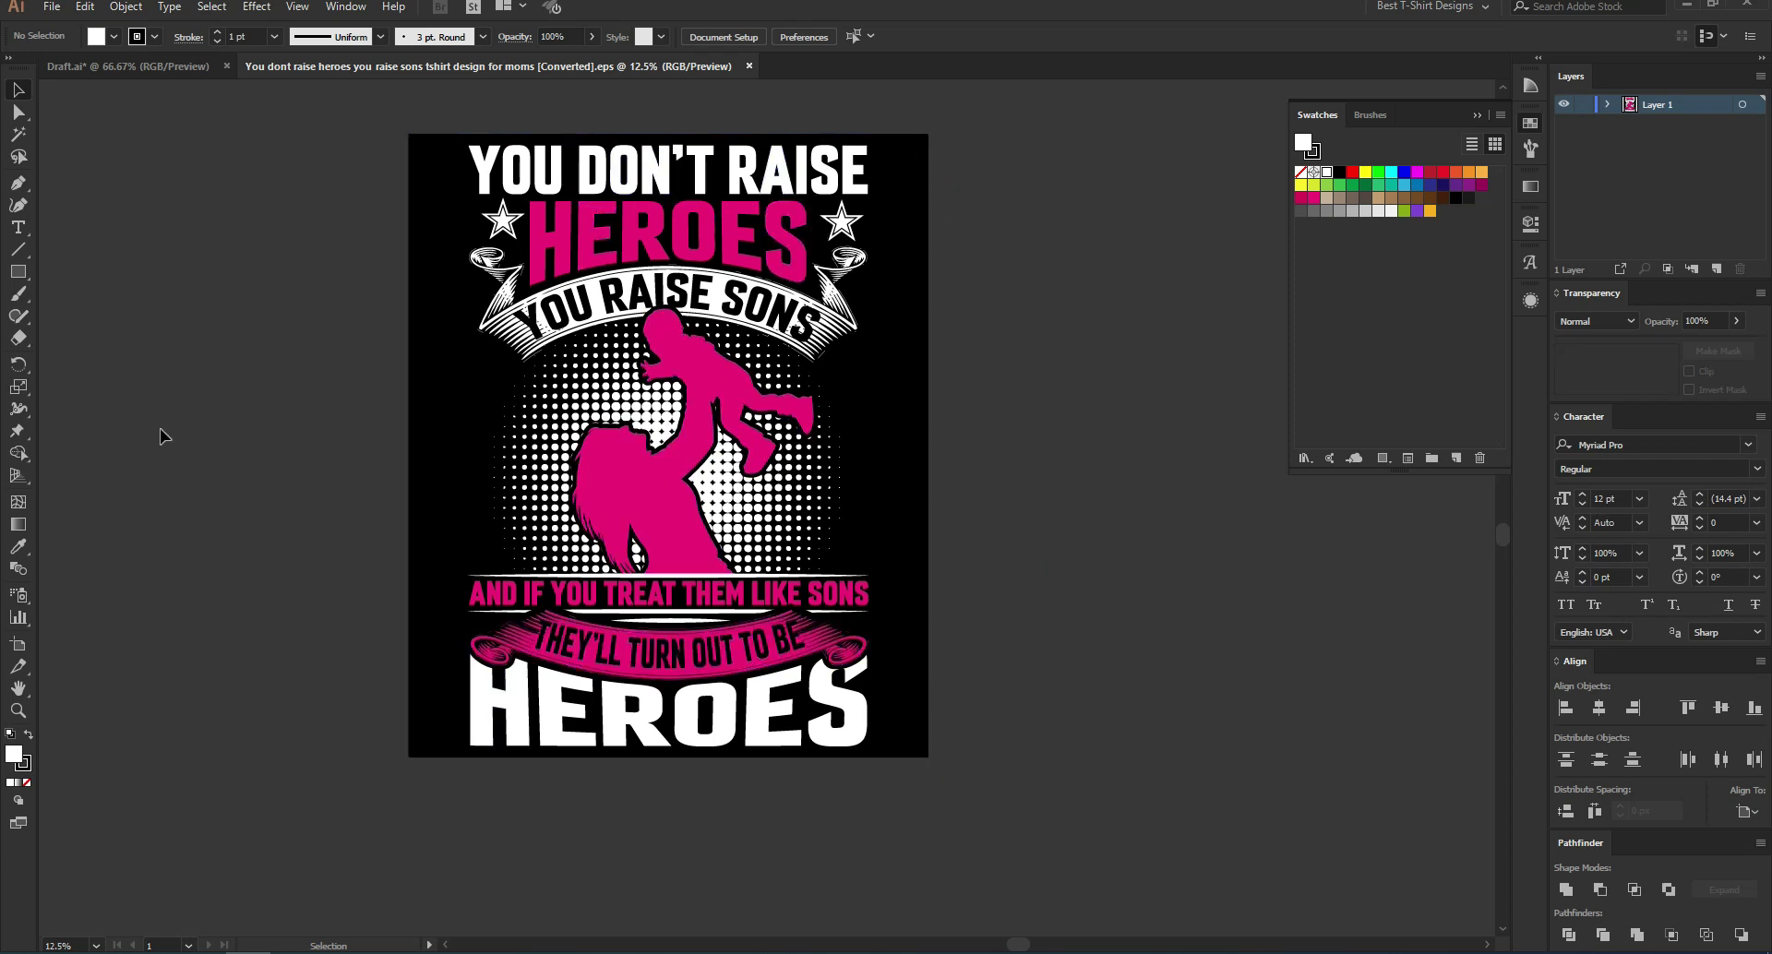
{"action": "left_click", "coordinate": [104, 63]}
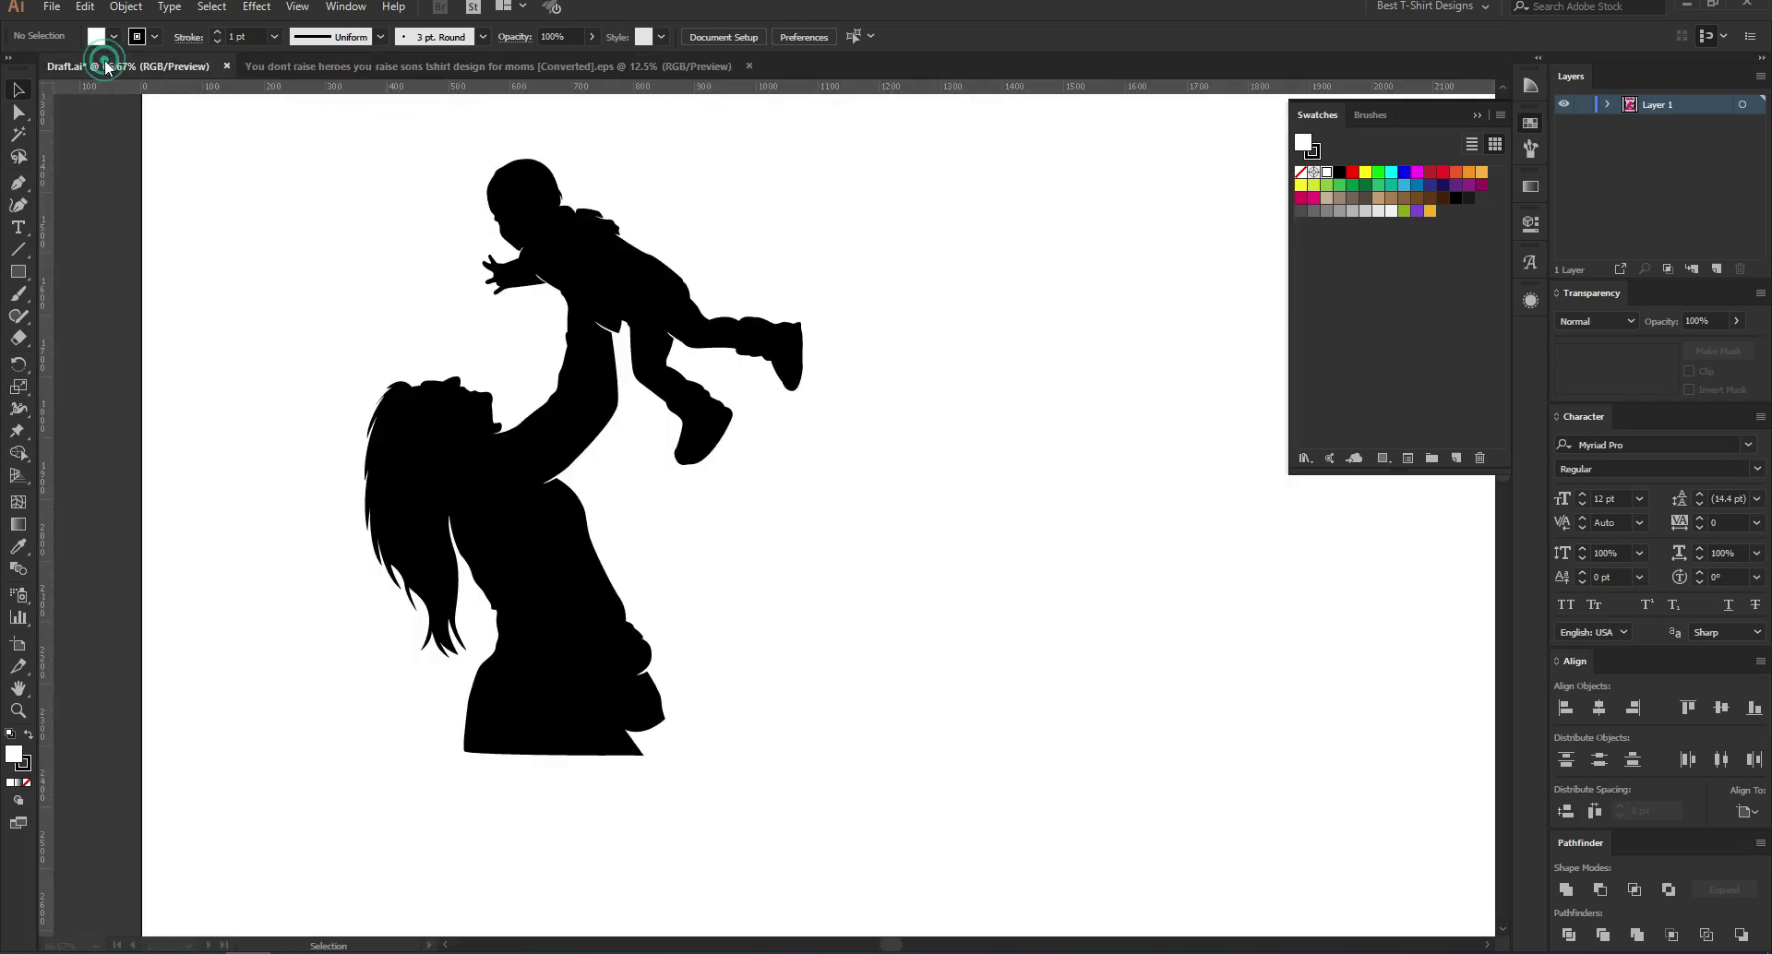
{"action": "scroll", "coordinate": [262, 289], "scroll_direction": "up", "scroll_amount": 1}
{"action": "left_click", "coordinate": [1067, 634]}
{"action": "scroll", "coordinate": [551, 367], "scroll_direction": "down", "scroll_amount": 1}
{"action": "scroll", "coordinate": [551, 367], "scroll_direction": "down", "scroll_amount": 1}
{"action": "left_click", "coordinate": [810, 566]}
{"action": "left_click_drag", "start_coordinate": [372, 184], "coordinate": [995, 703]}
{"action": "left_click", "coordinate": [995, 696]}
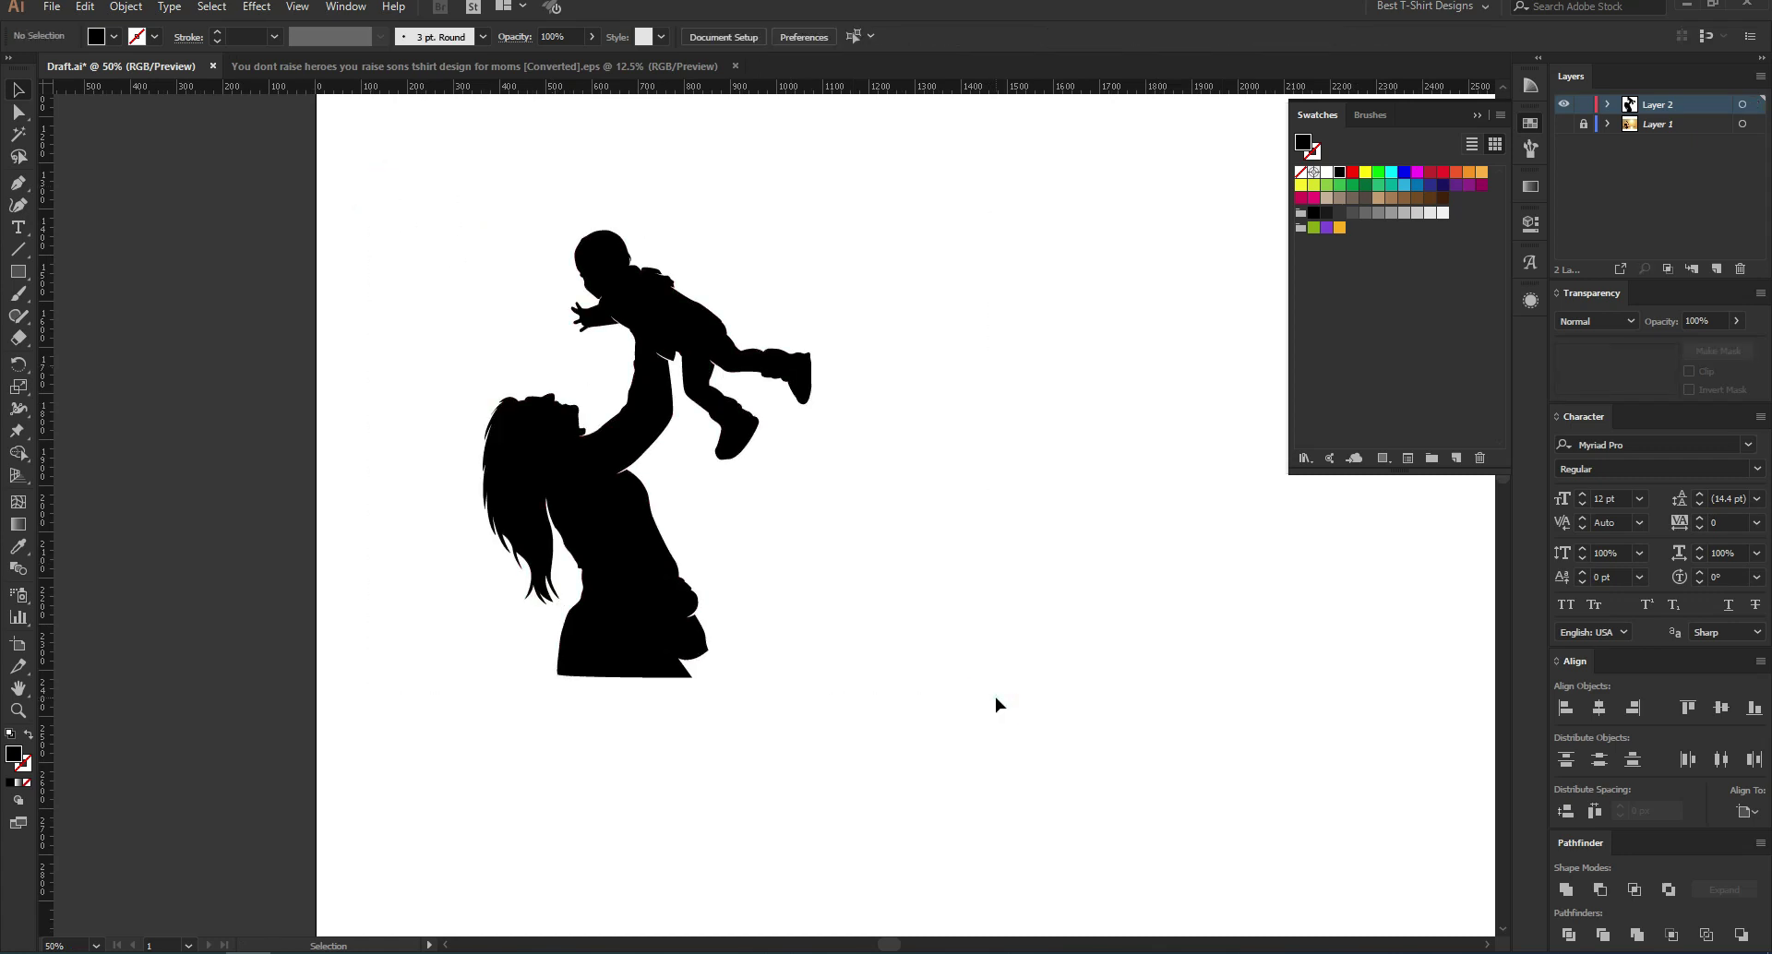